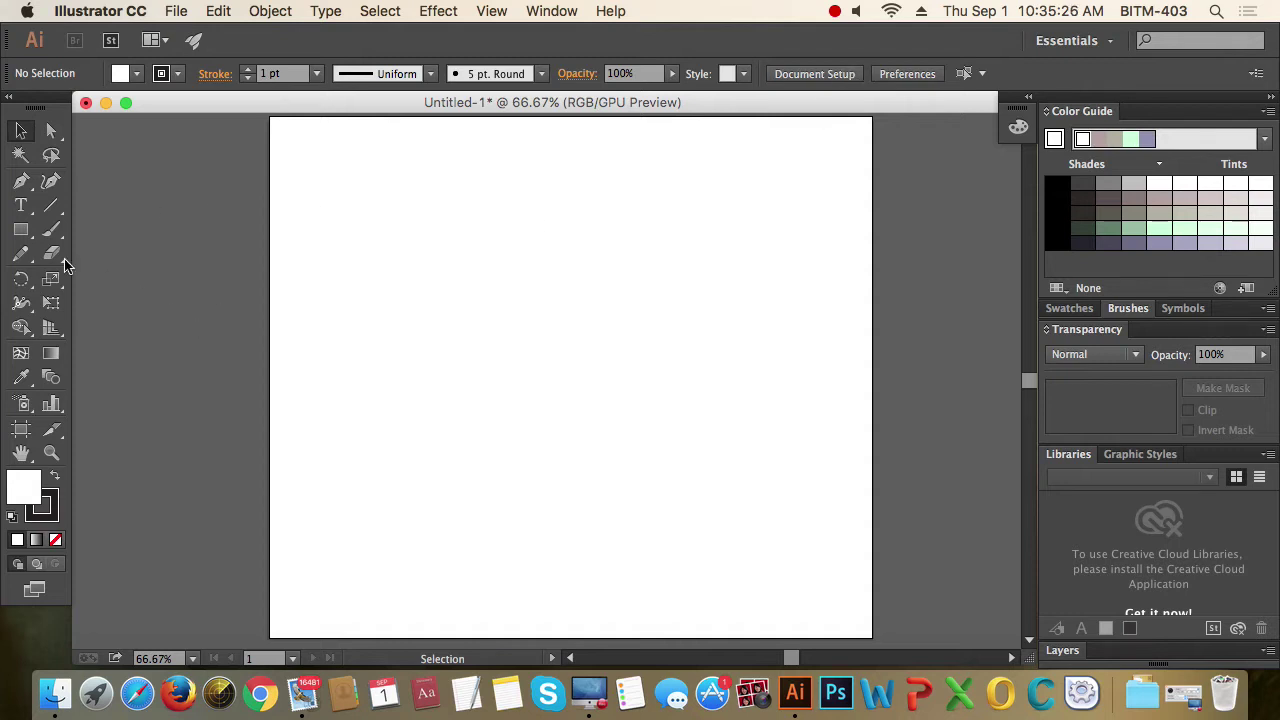
Draw a rectangle about 592 × 348 pt on the artboard, with a dark fill and no stroke.
left_click(22, 232)
mouse_move(381, 220)
left_mouse_down()
mouse_move(537, 331)
mouse_move(777, 435)
mouse_move(776, 452)
left_mouse_up()
left_click(56, 478)
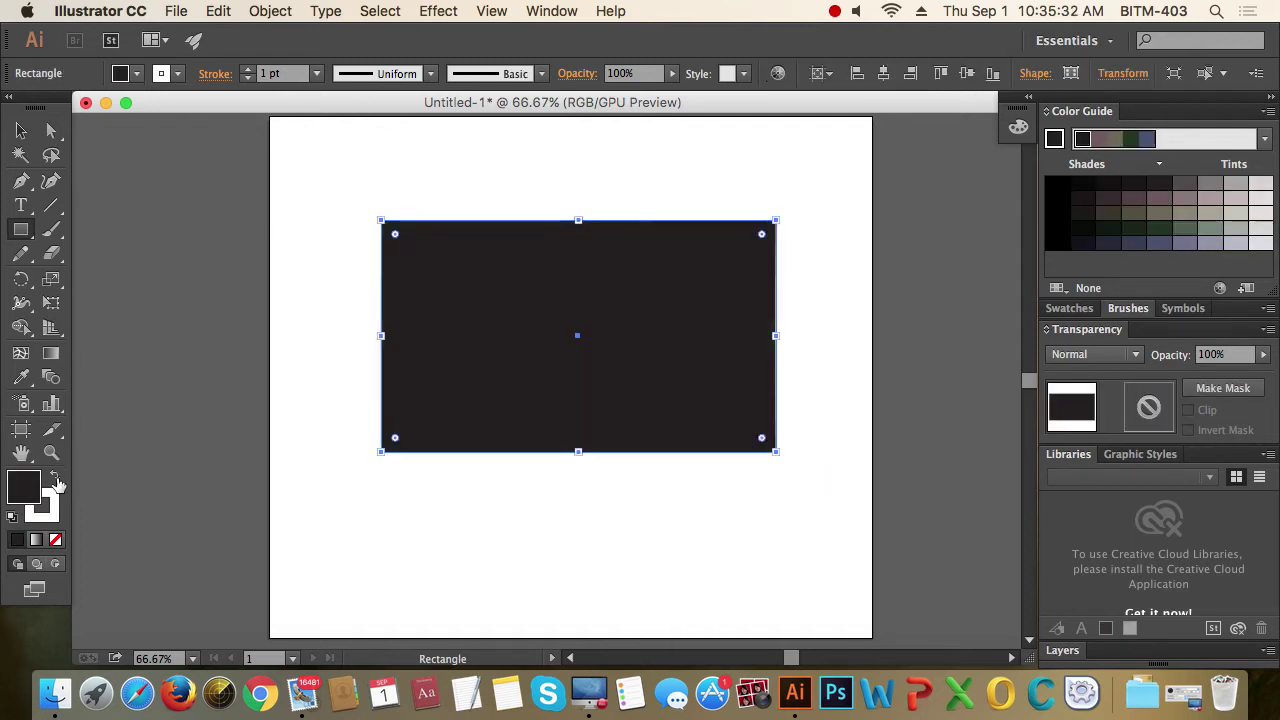
left_click(47, 513)
left_click(55, 540)
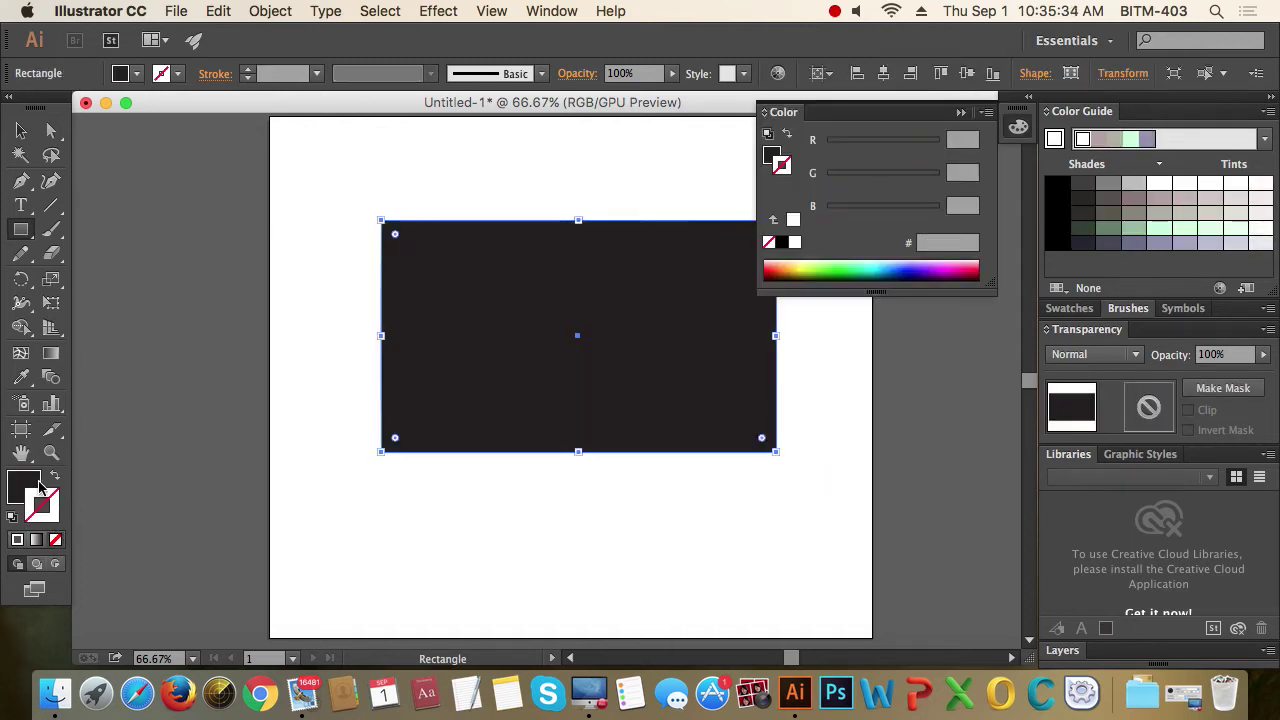
Set the rectangle's fill colour to green 0d8210.
left_click(38, 486)
double_click(24, 490)
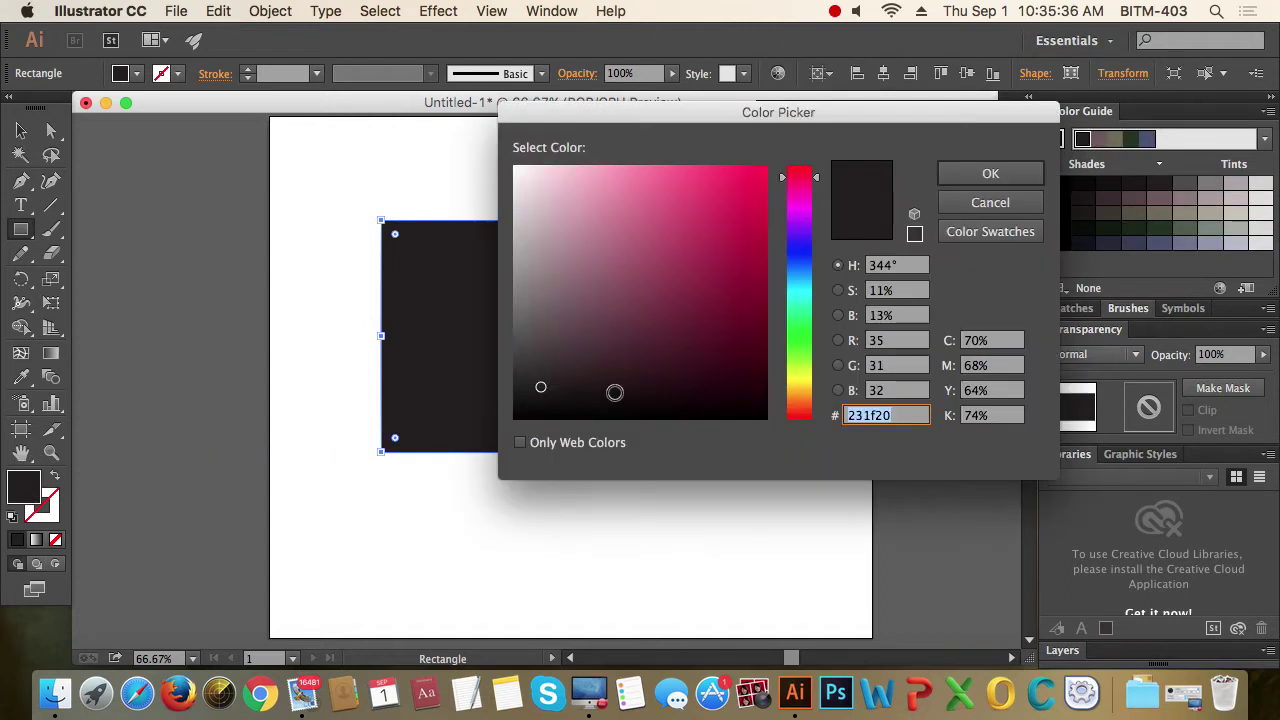
left_click(800, 334)
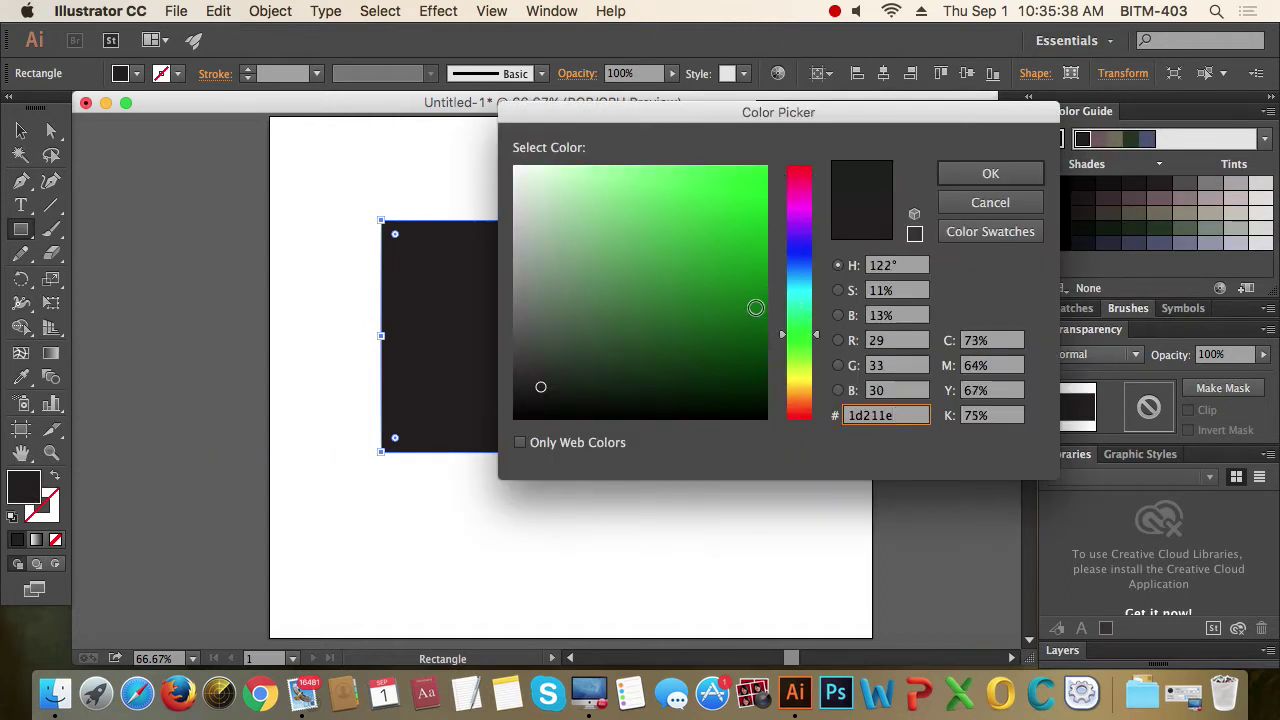
left_click_drag(755, 308, 741, 290)
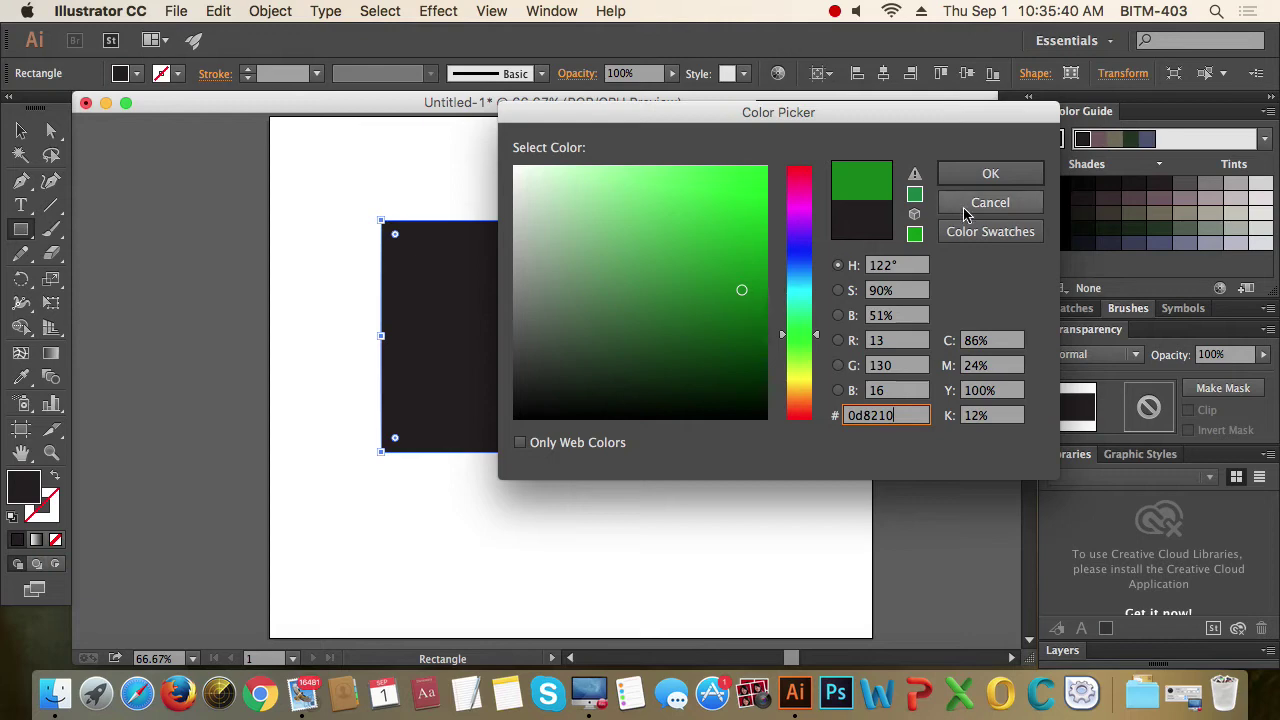
left_click(987, 174)
left_click(607, 198)
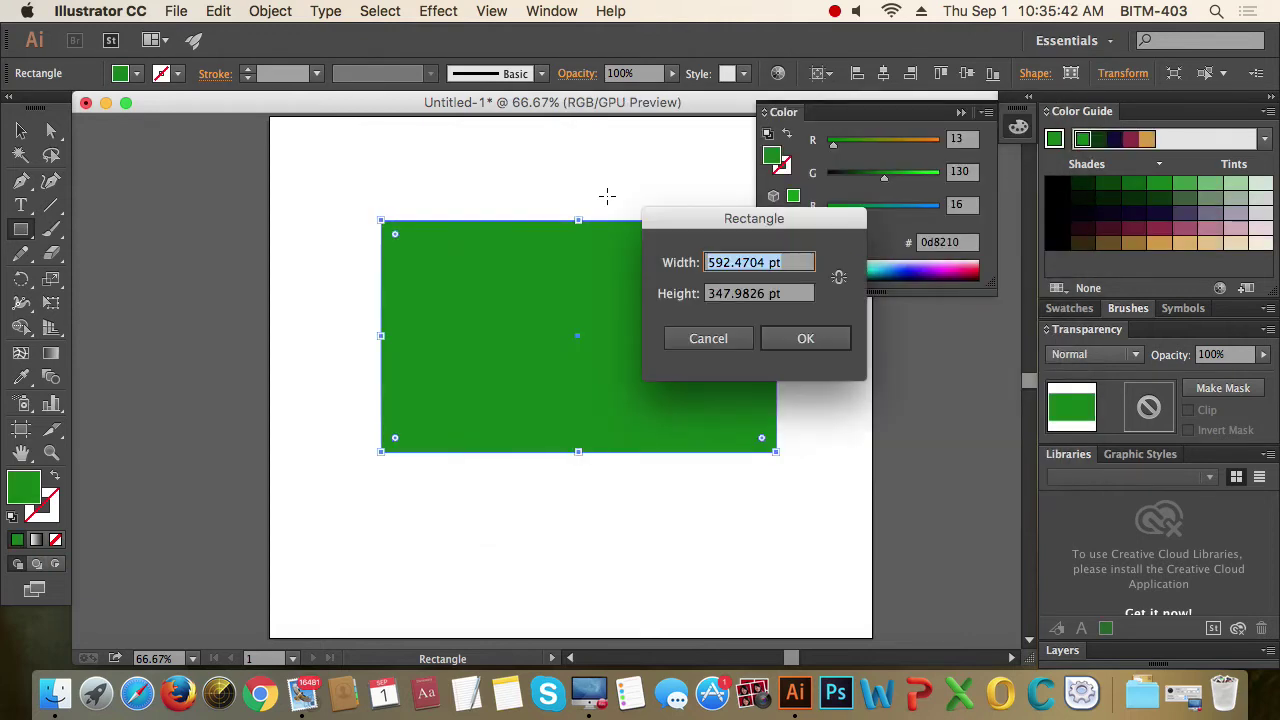
left_click(743, 339)
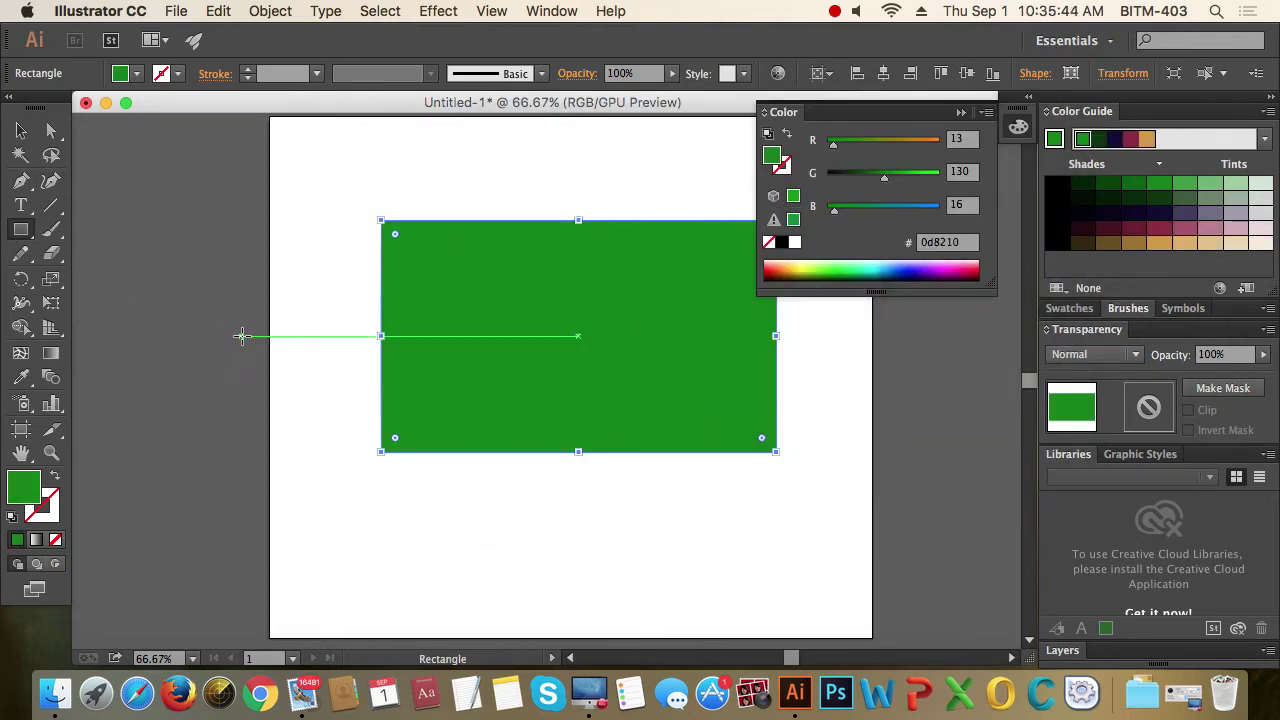
Draw a circle from the centre of the green rectangle, keeping it within the rectangle's height.
key("l")
left_click(576, 334)
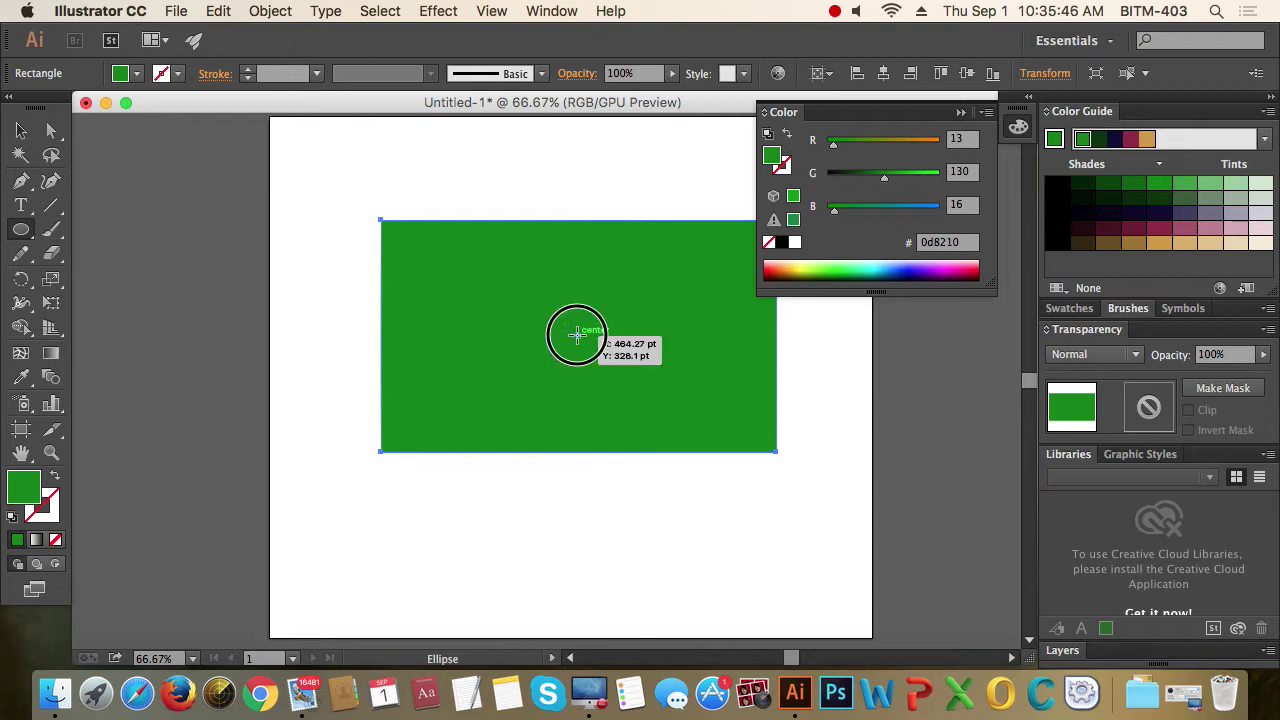
left_click_drag(576, 334, 652, 409)
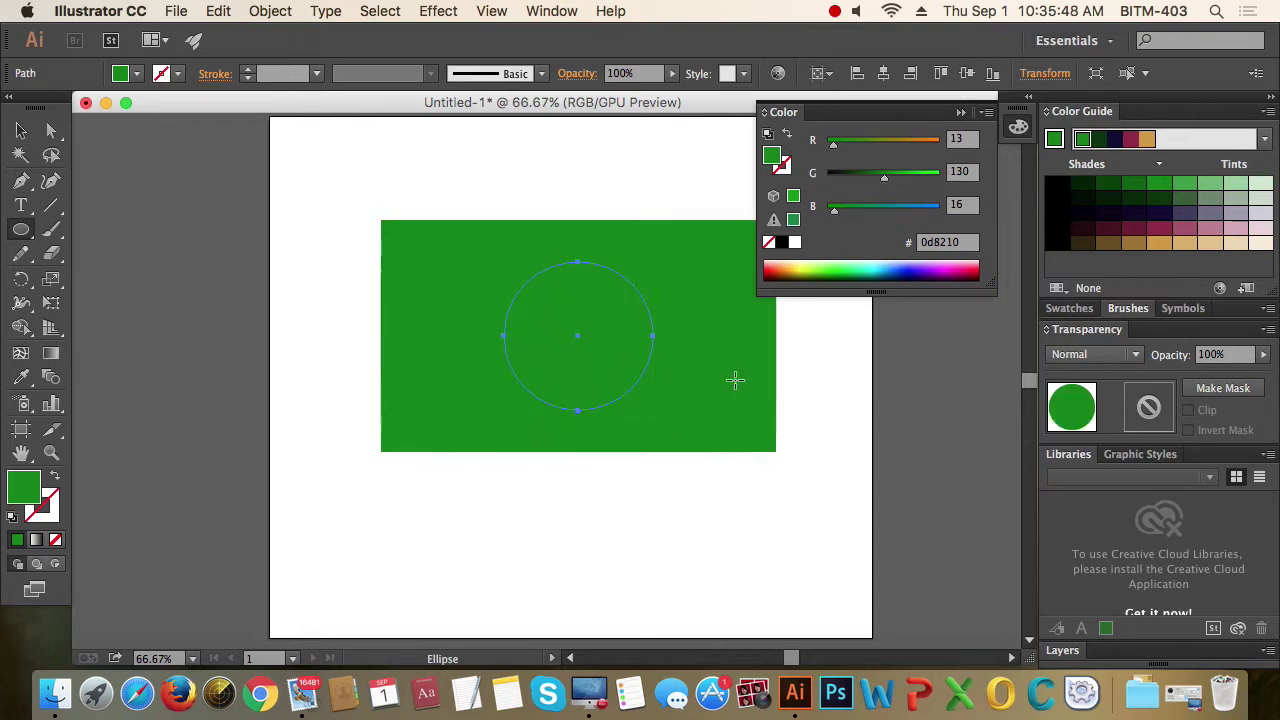
Set the circle's fill colour to bright red ef0000.
double_click(27, 480)
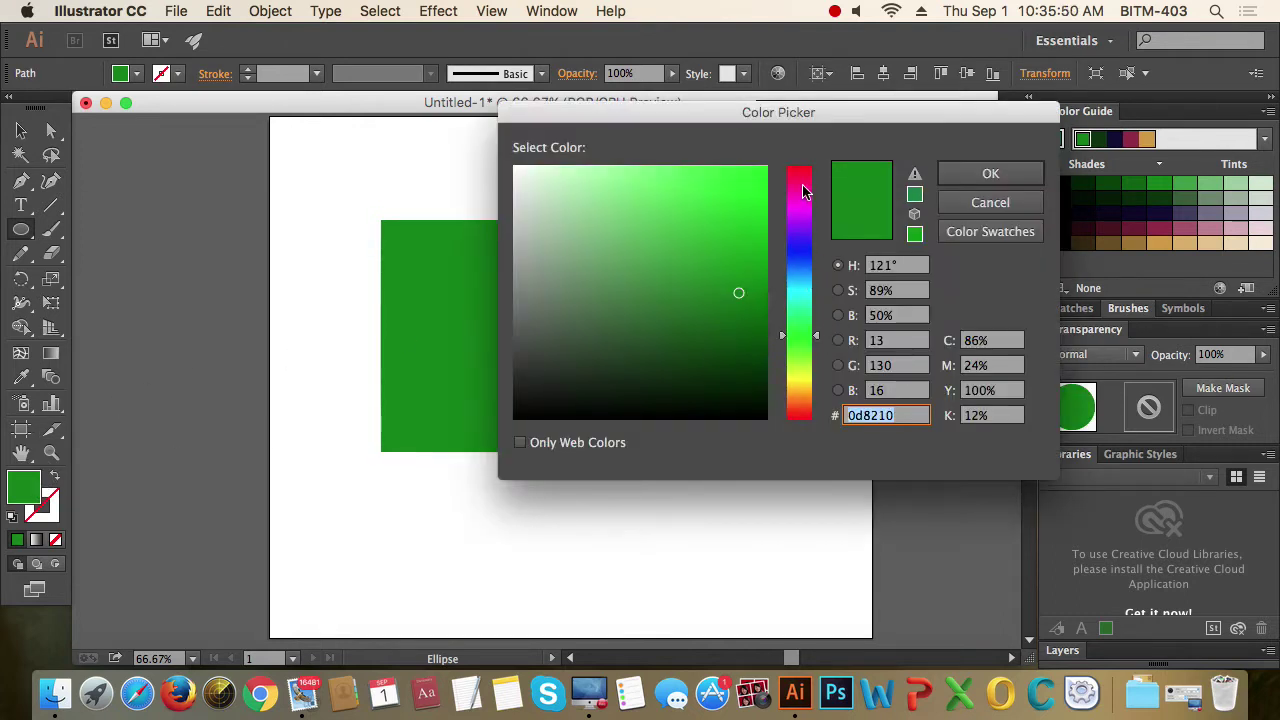
left_click(803, 192)
left_click(795, 167)
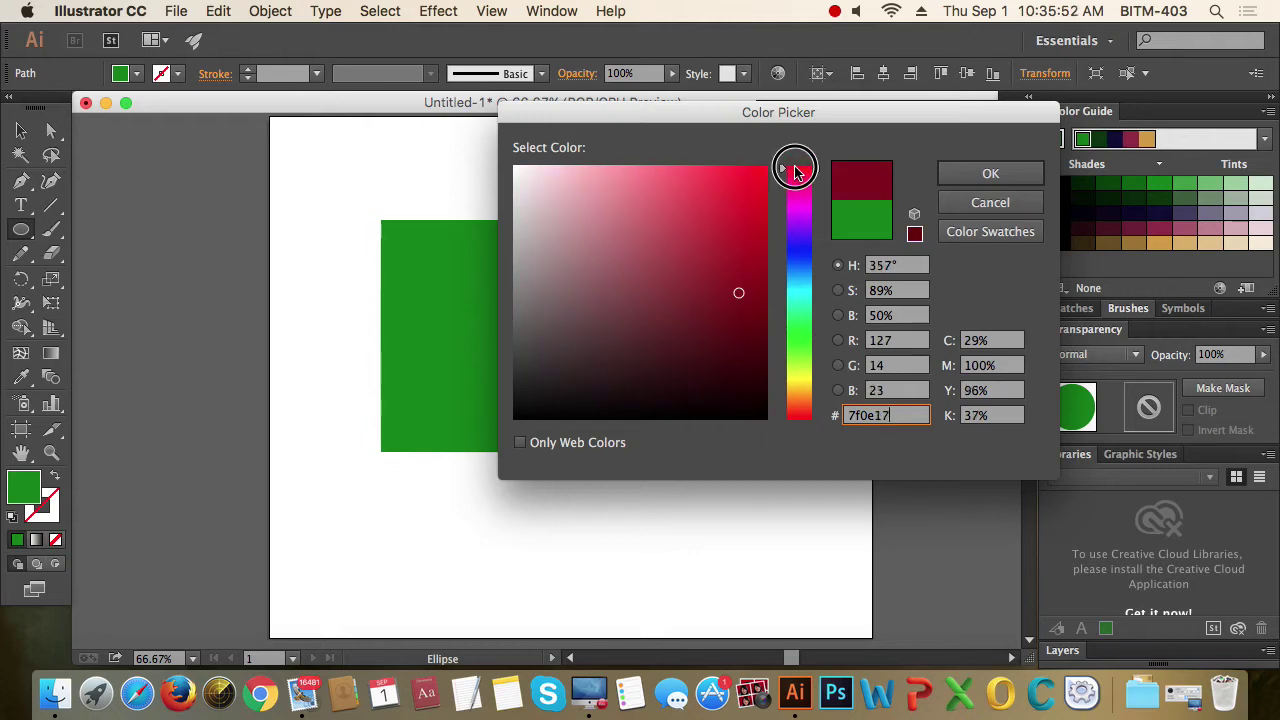
left_click(798, 419)
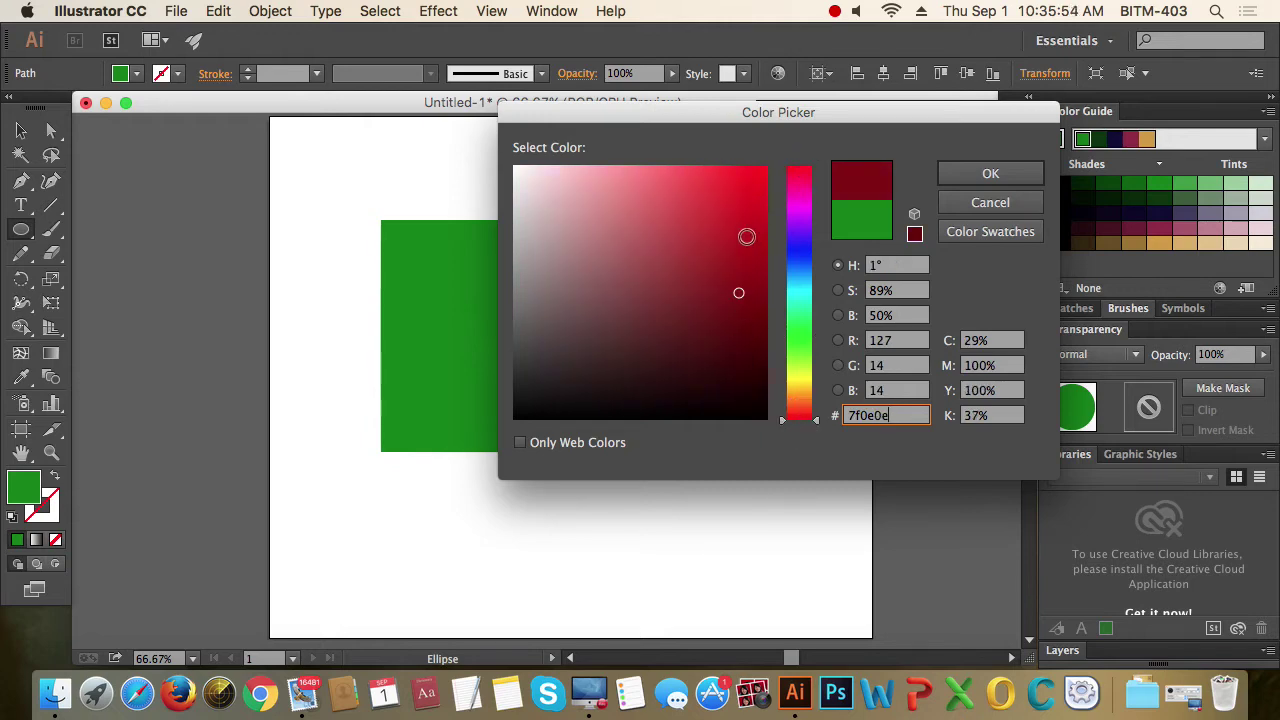
left_click_drag(738, 292, 769, 178)
left_click(990, 174)
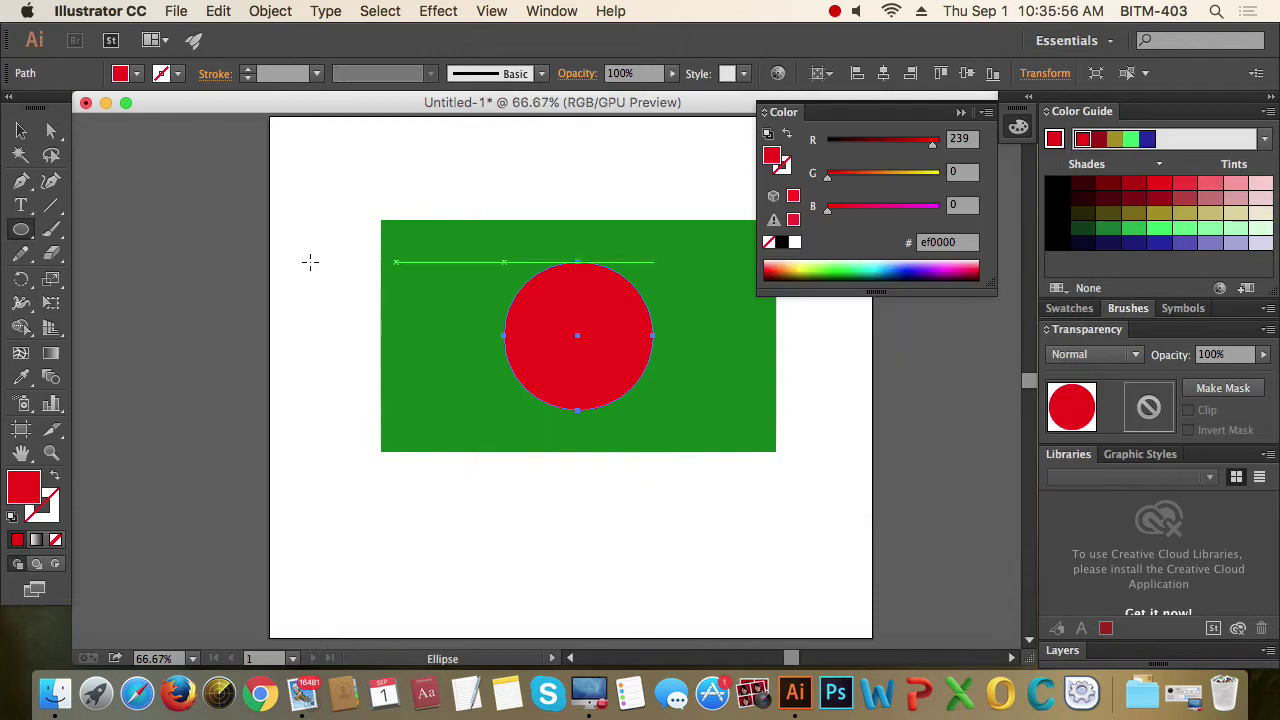
Collapse the floating Color panel and deselect the red circle.
left_click(21, 131)
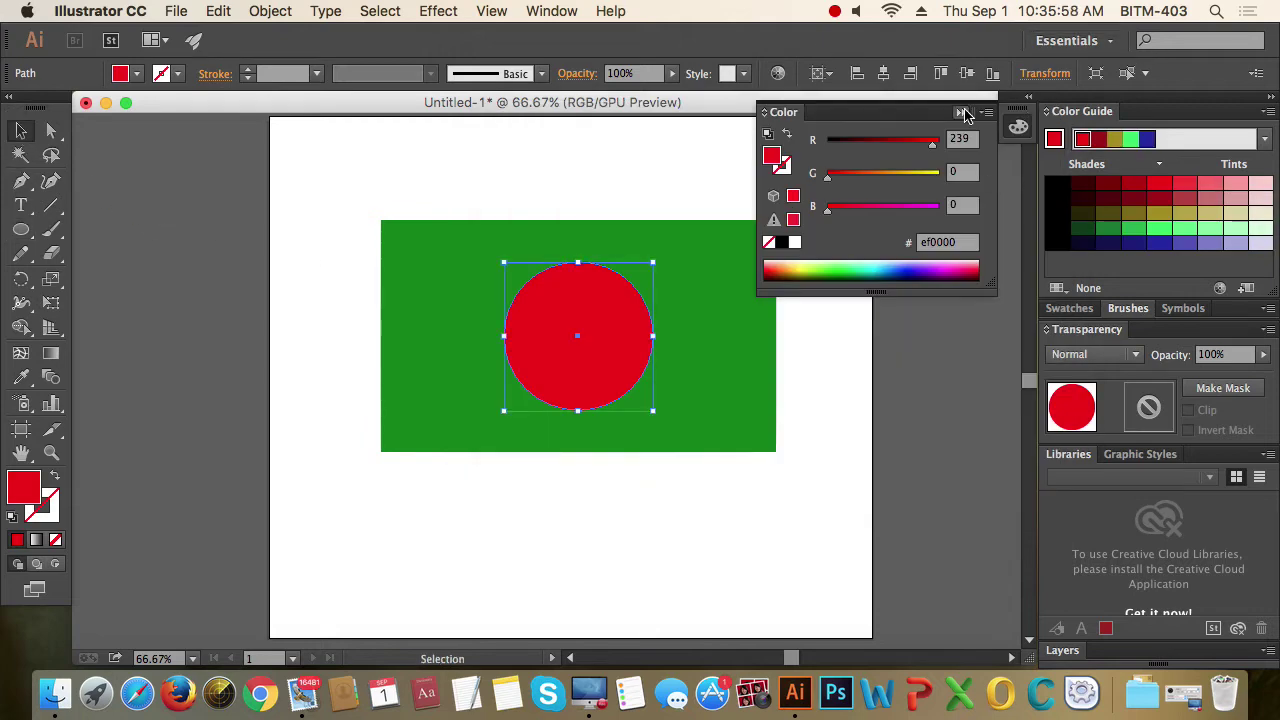
left_click(963, 113)
left_click(797, 215)
key("super+minus")
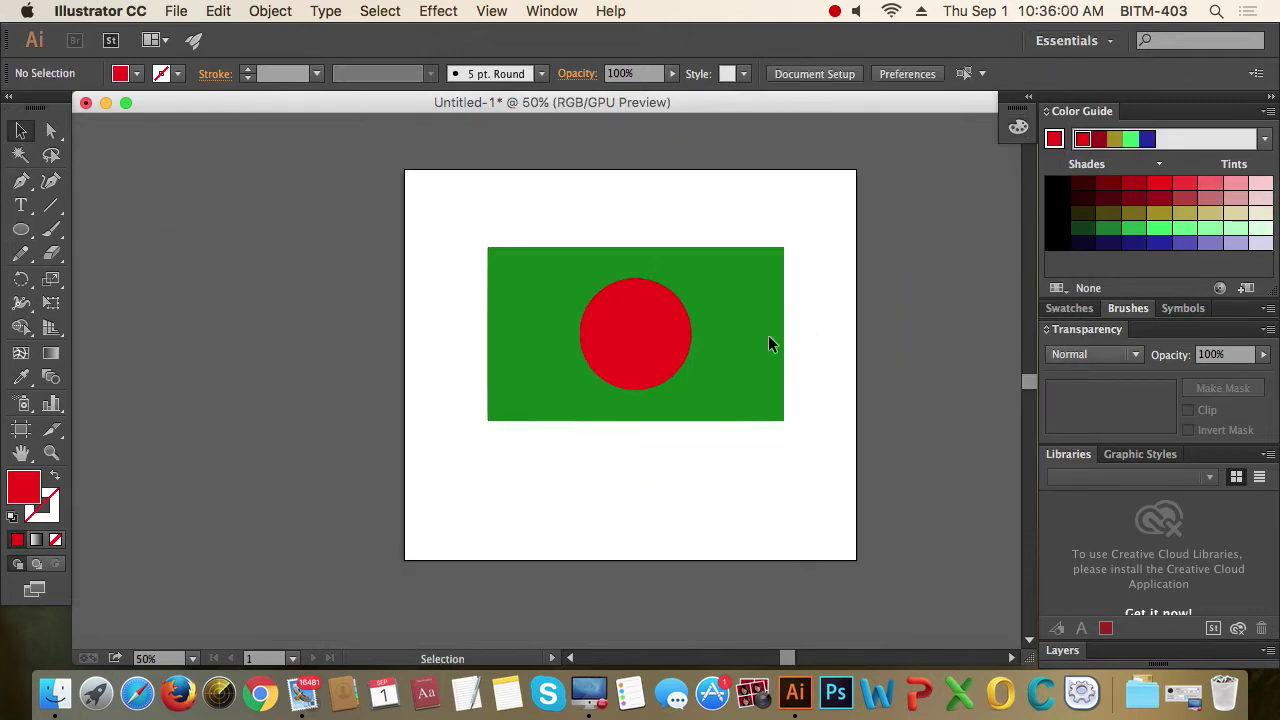
key("super+plus")
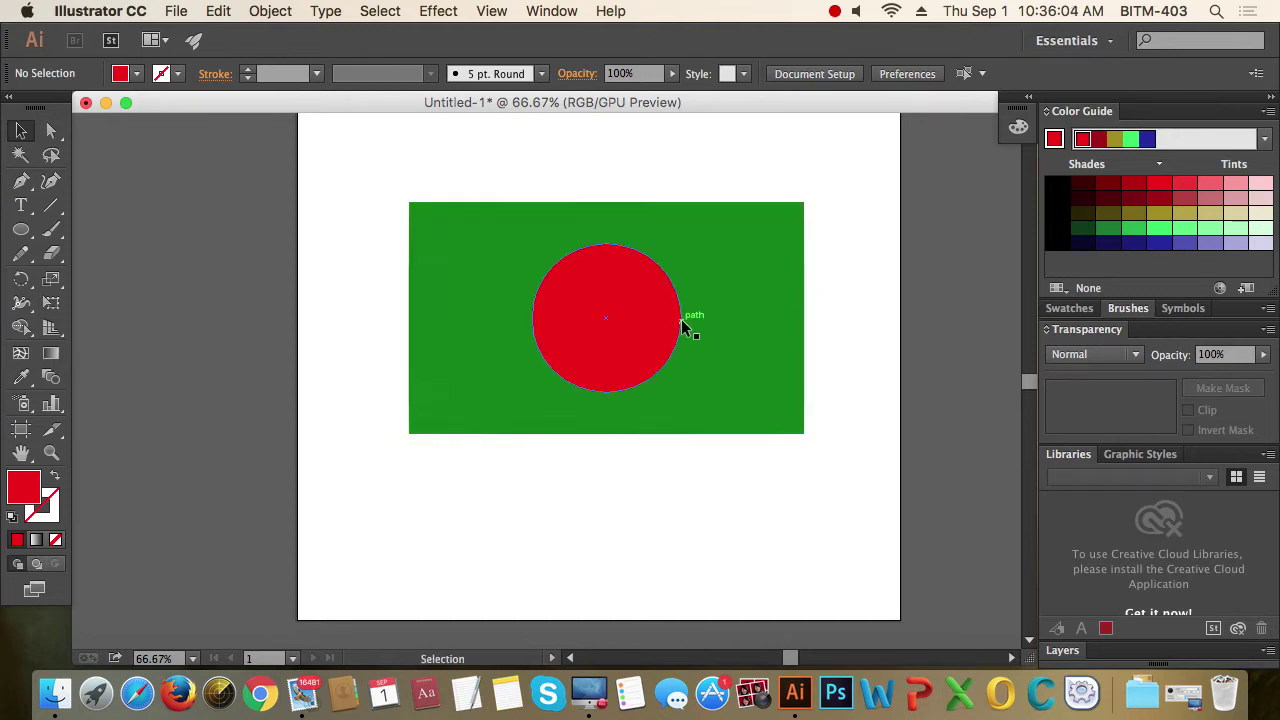
Select the green rectangle and red circle together, move them off the artboard to its left, and deselect them.
left_click(771, 290)
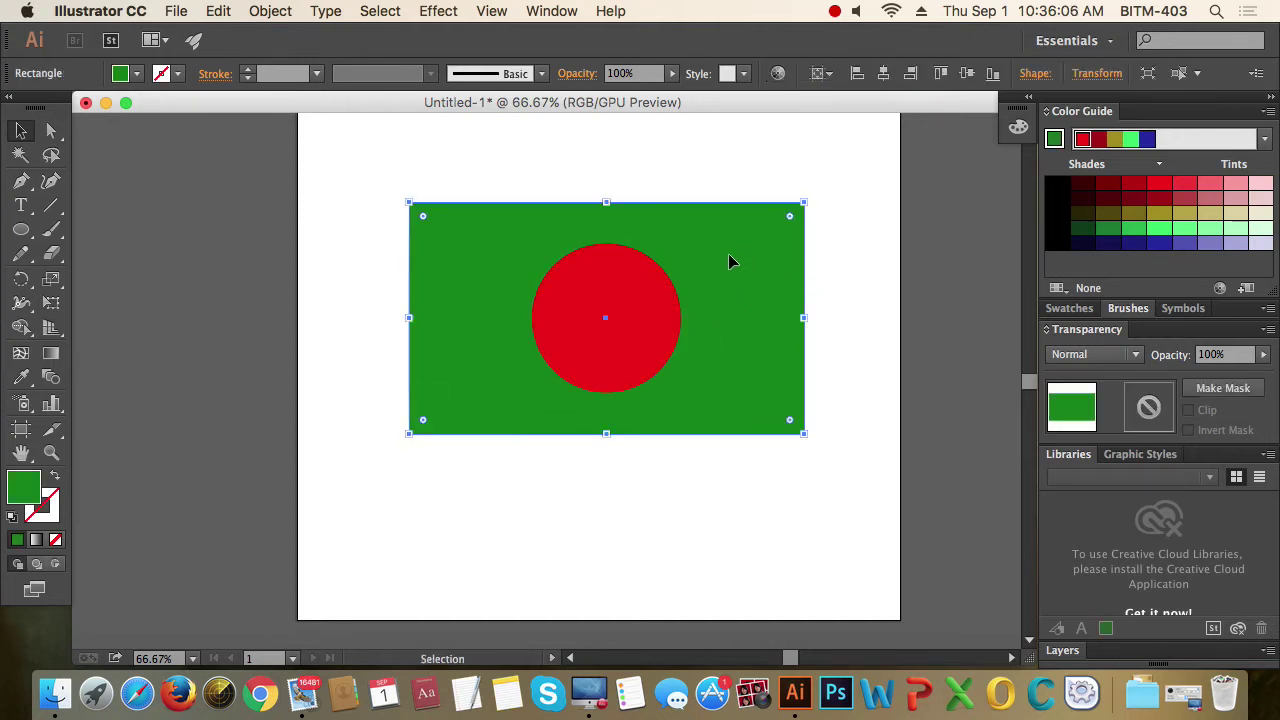
left_click(648, 318)
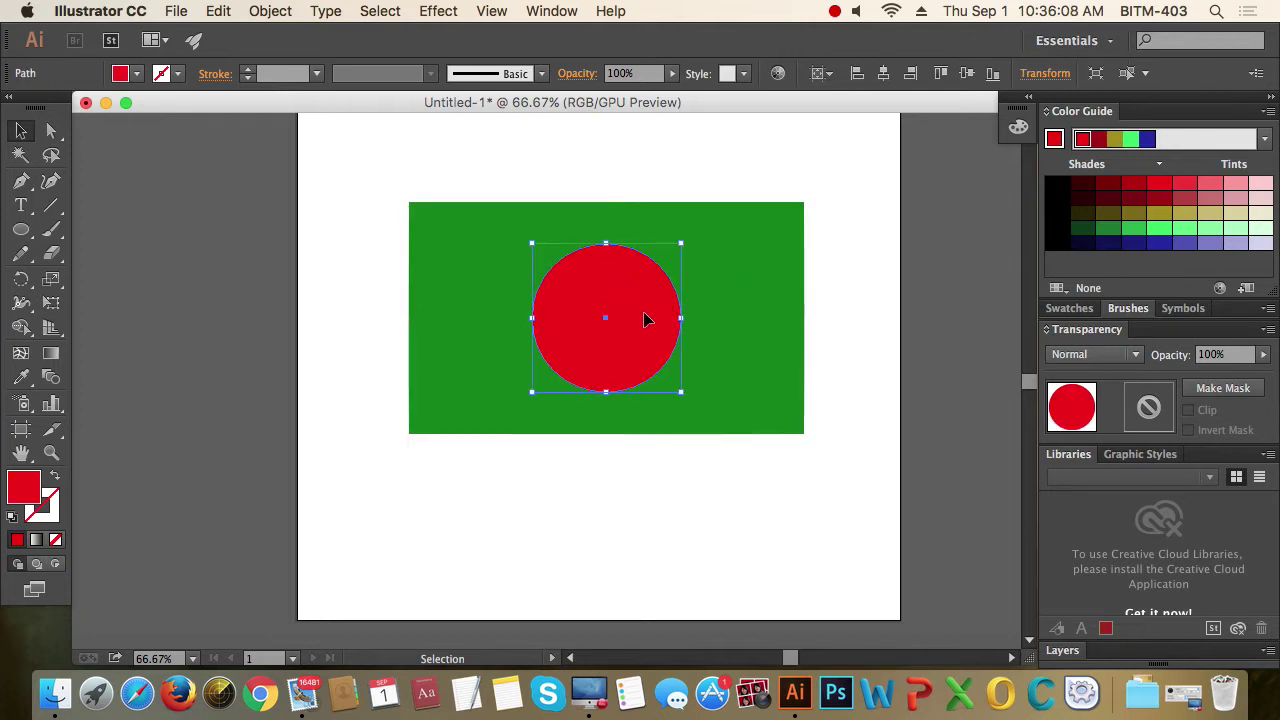
left_click(666, 428, "shift")
left_click_drag(684, 349, 224, 297)
left_click(514, 326)
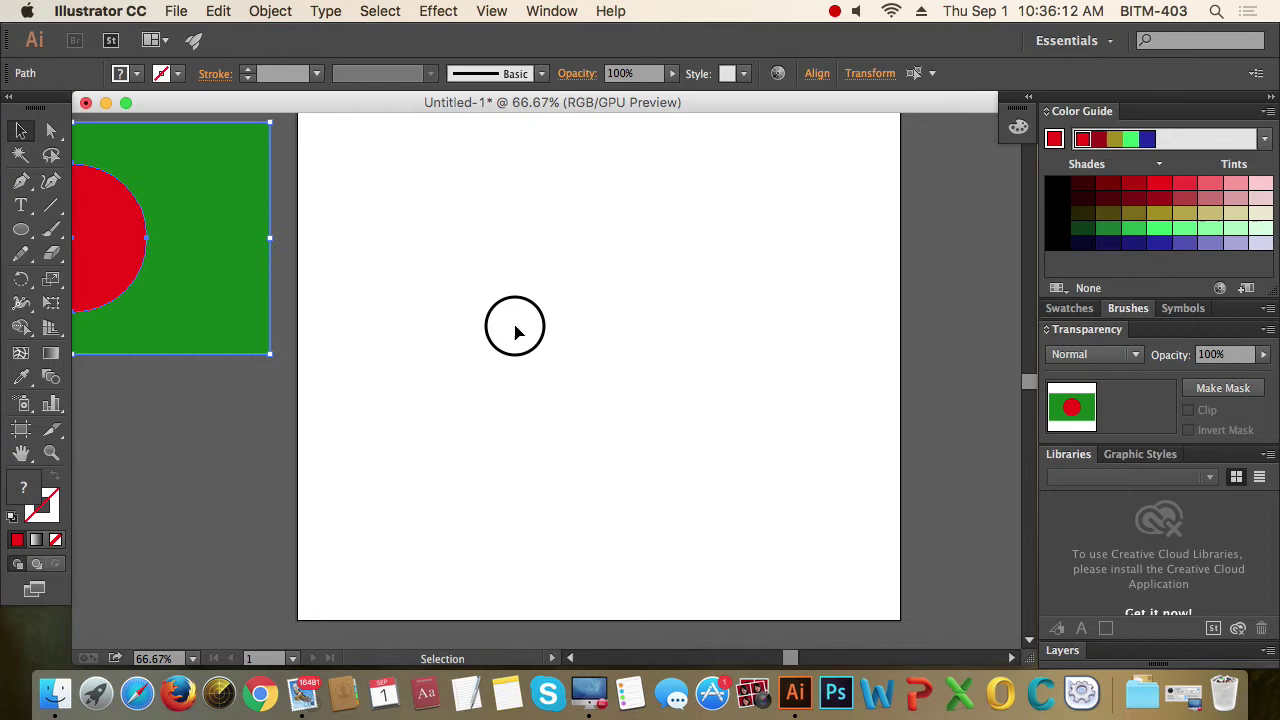
Place a copy of the red circle in the middle of the artboard and deselect it.
left_click(129, 251)
left_click_drag(126, 243, 663, 348)
left_click(840, 296)
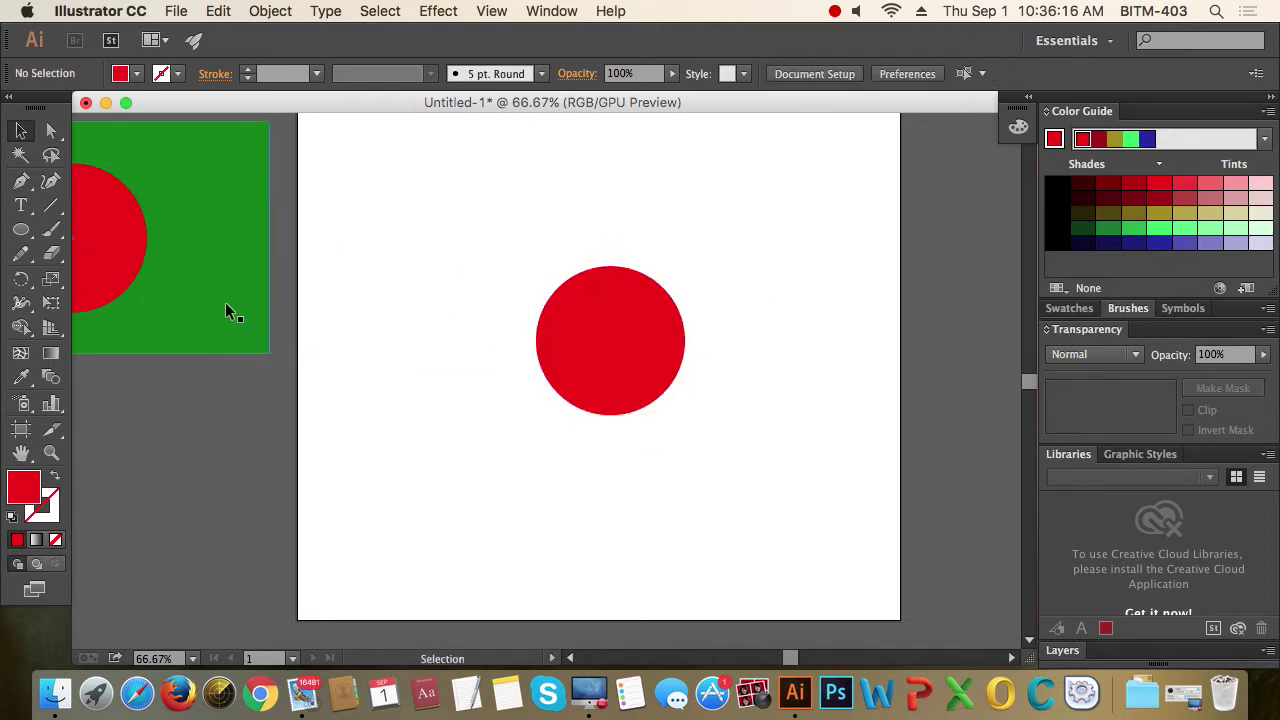
Place a copy of the green rectangle over the circle on the artboard, and delete that copy.
left_click_drag(225, 302, 757, 403)
left_click(853, 364)
left_click(769, 401)
key("Delete")
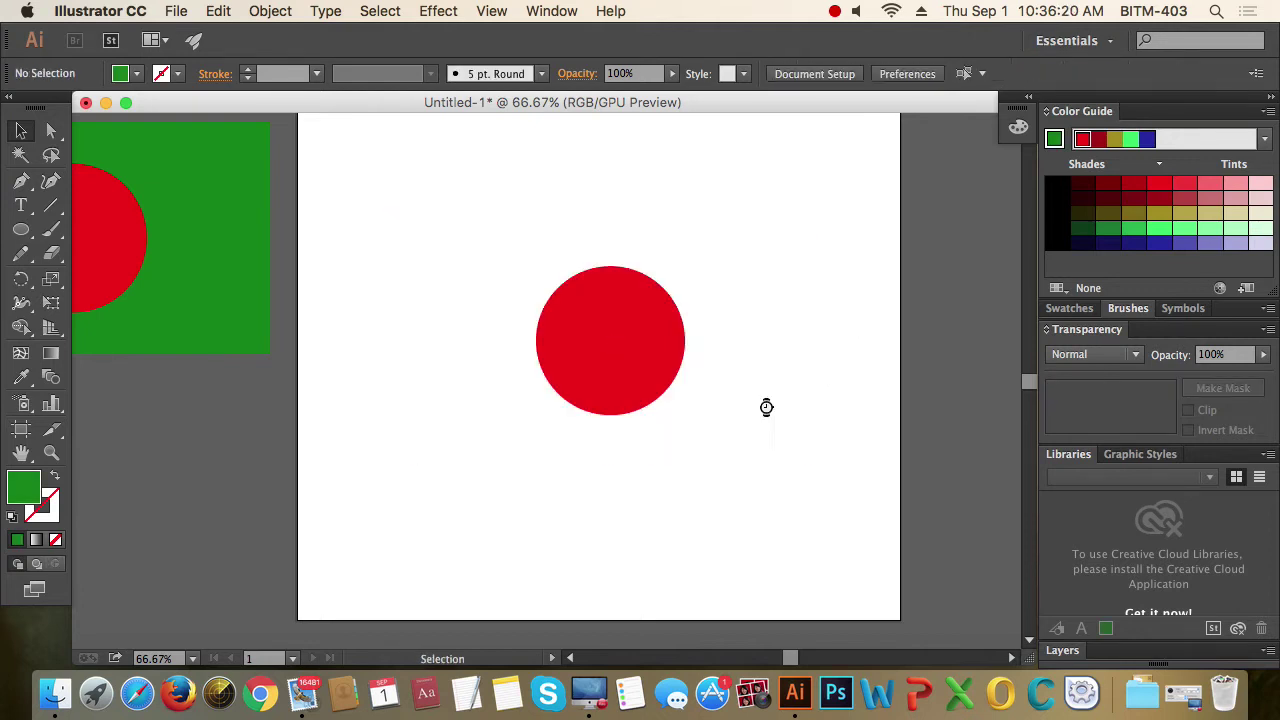
Draw a green rectangle on the artboard that completely covers the red circle.
left_click_drag(20, 229, 109, 226)
left_click_drag(401, 231, 818, 456)
left_click(21, 130)
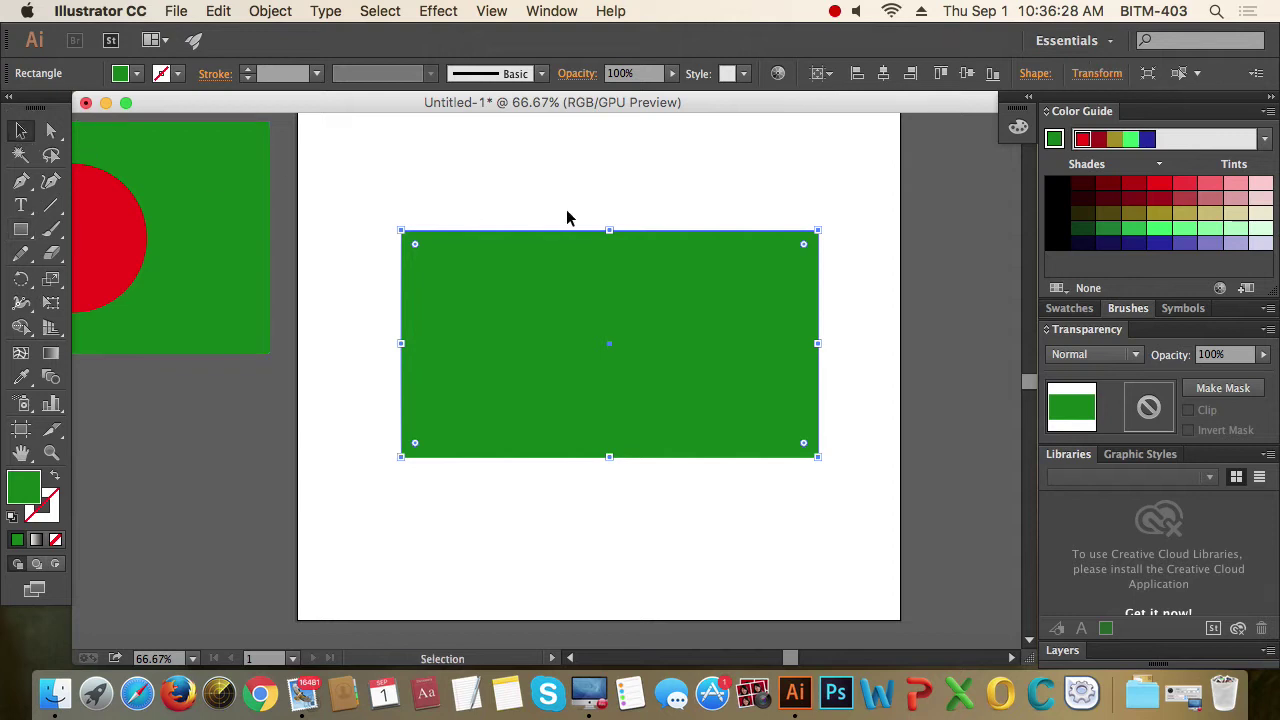
Select the new rectangle and the circle hidden behind it to examine the covered outline, and deselect both.
left_click(566, 209)
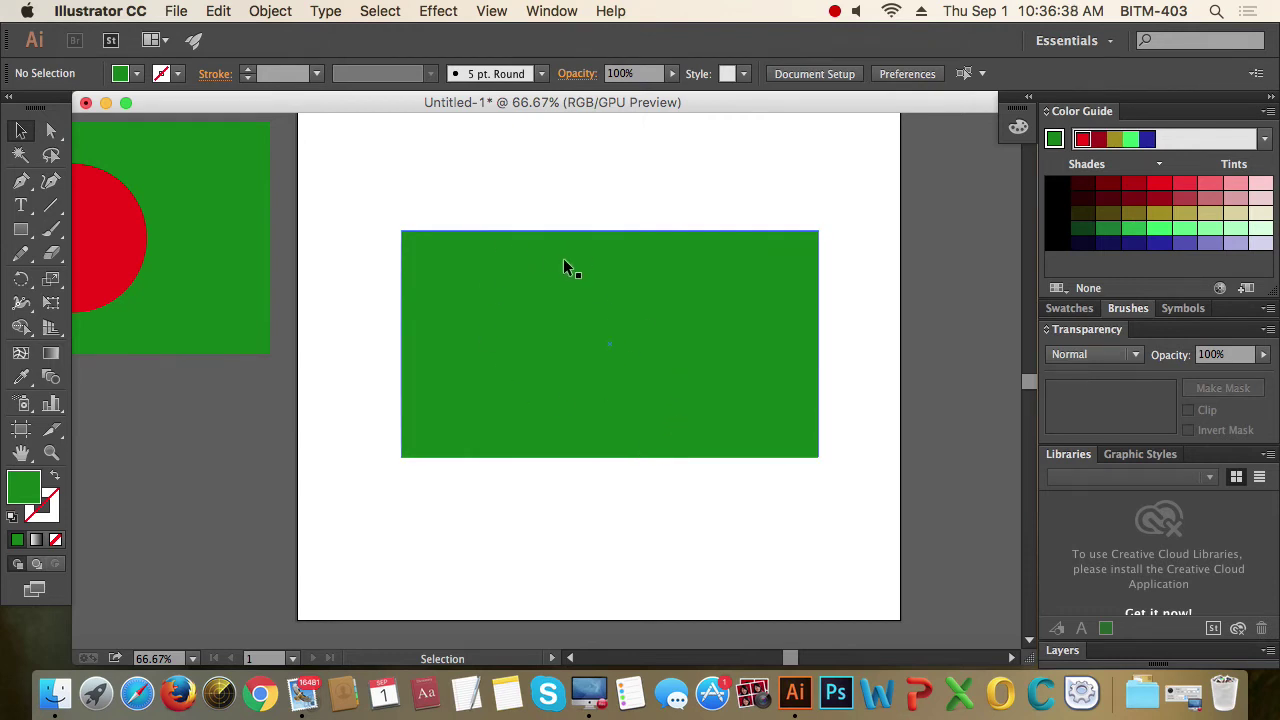
left_click_drag(676, 522, 506, 188)
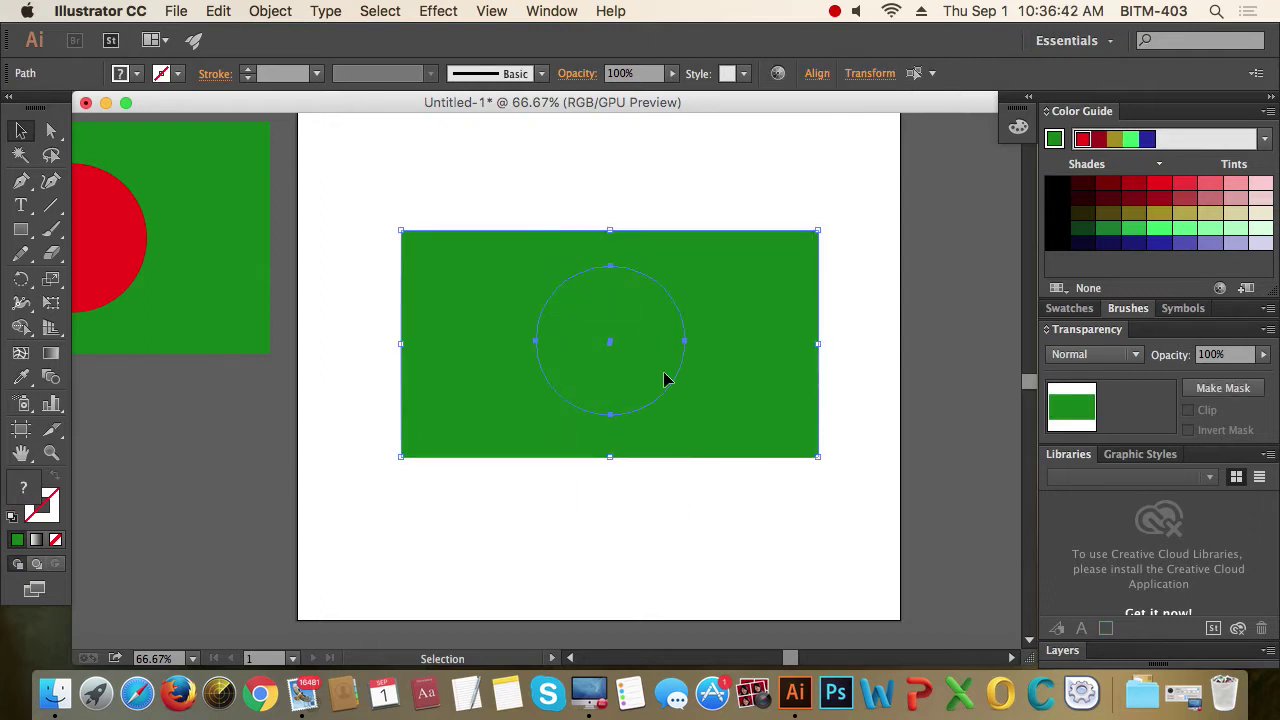
left_click(750, 515)
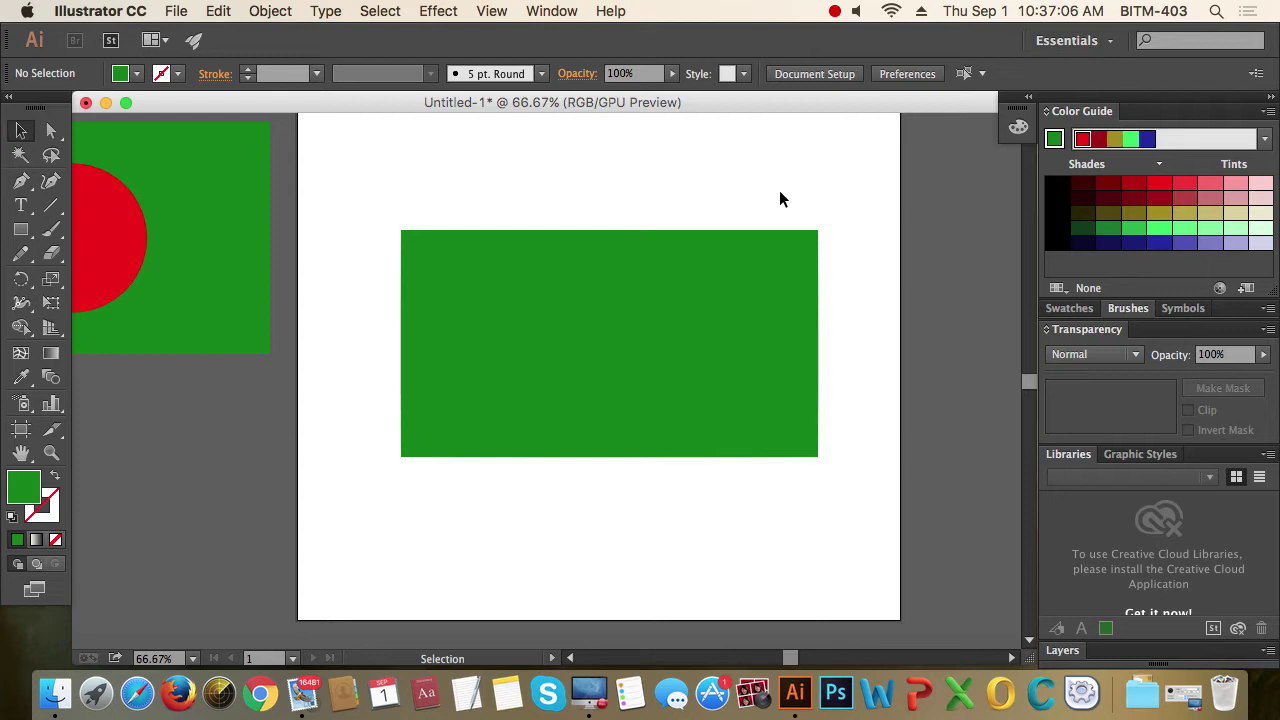
Draw four overlapping green rectangles below the large rectangle, along the artboard's lower edge.
scroll(592, 236, "down", 3)
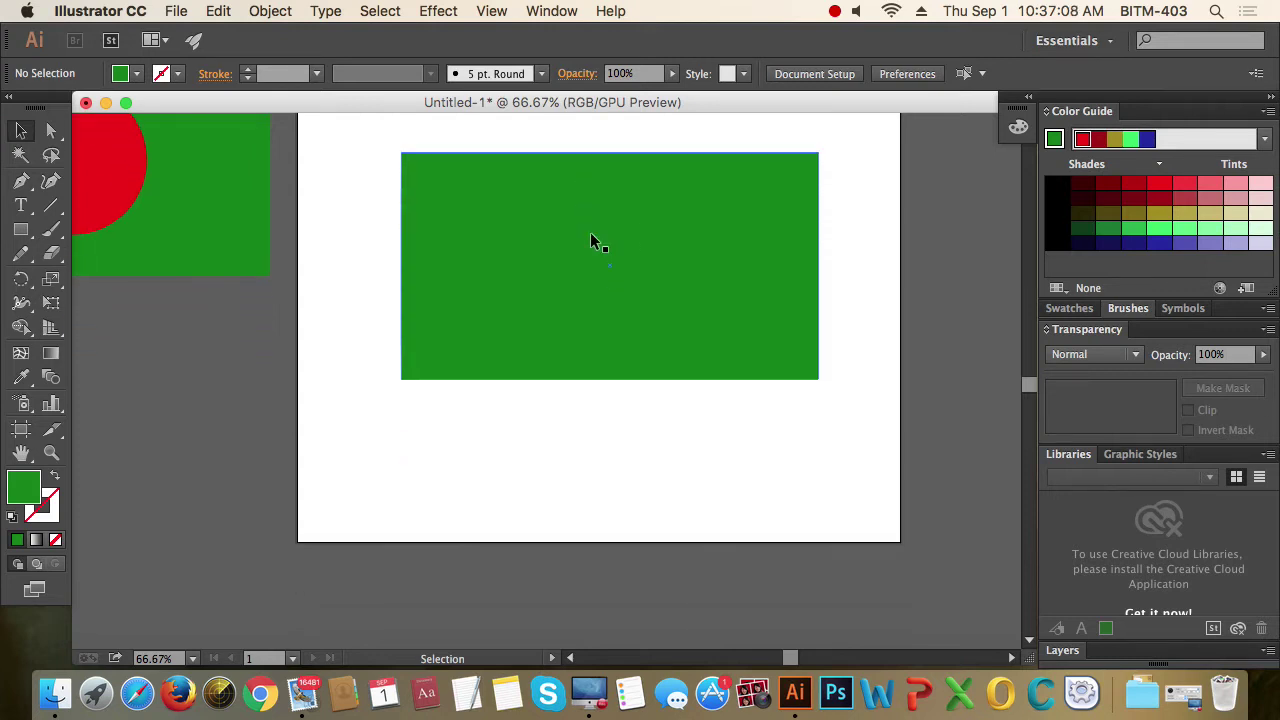
left_click(22, 230)
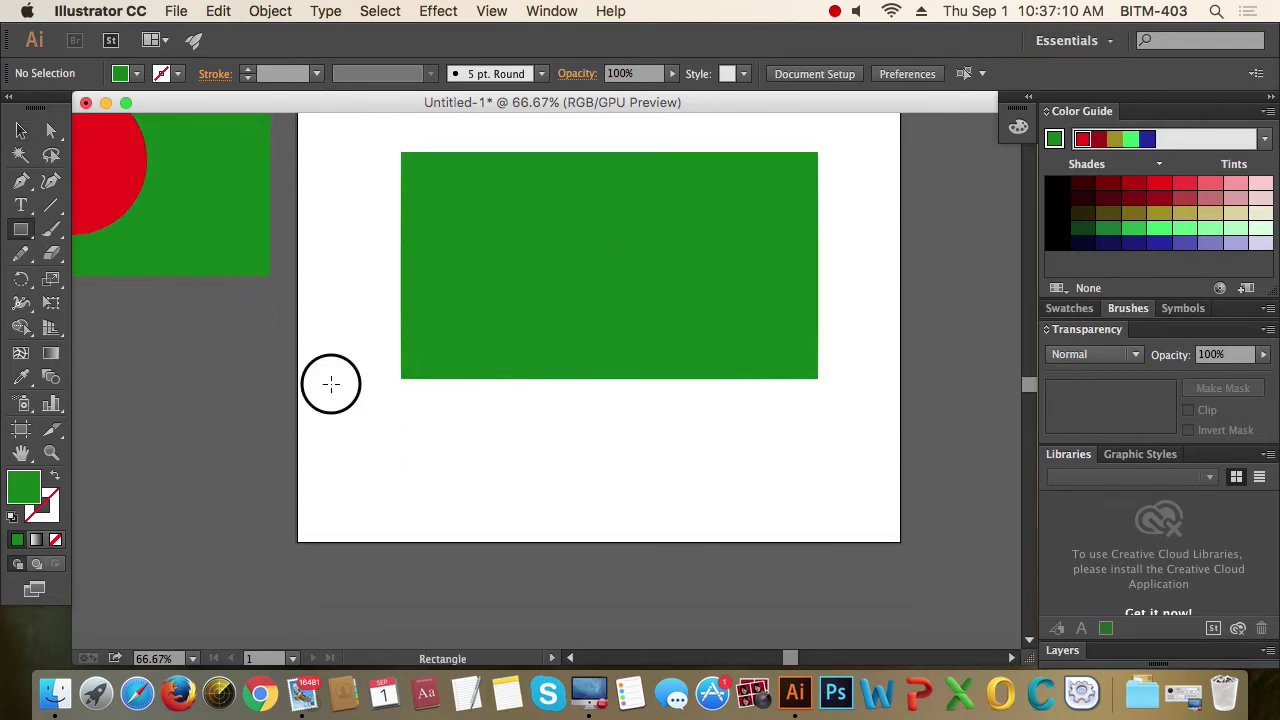
left_click_drag(330, 384, 519, 547)
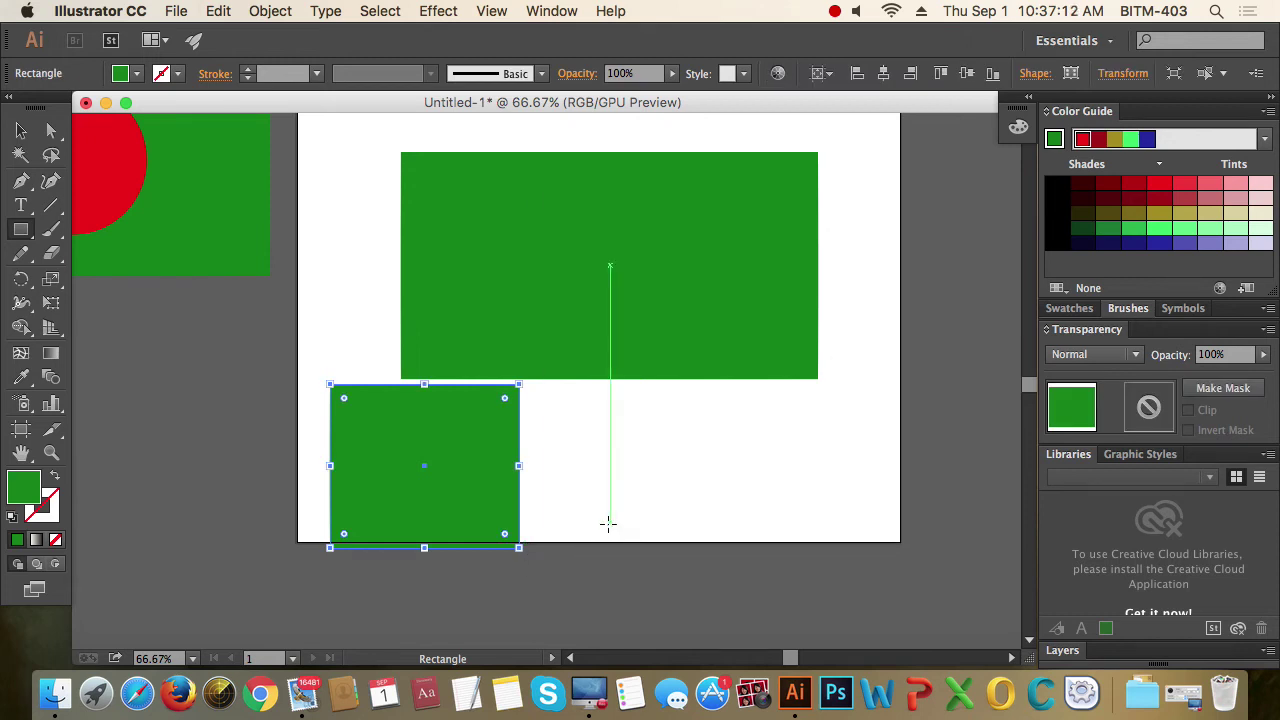
left_click_drag(460, 475, 714, 629)
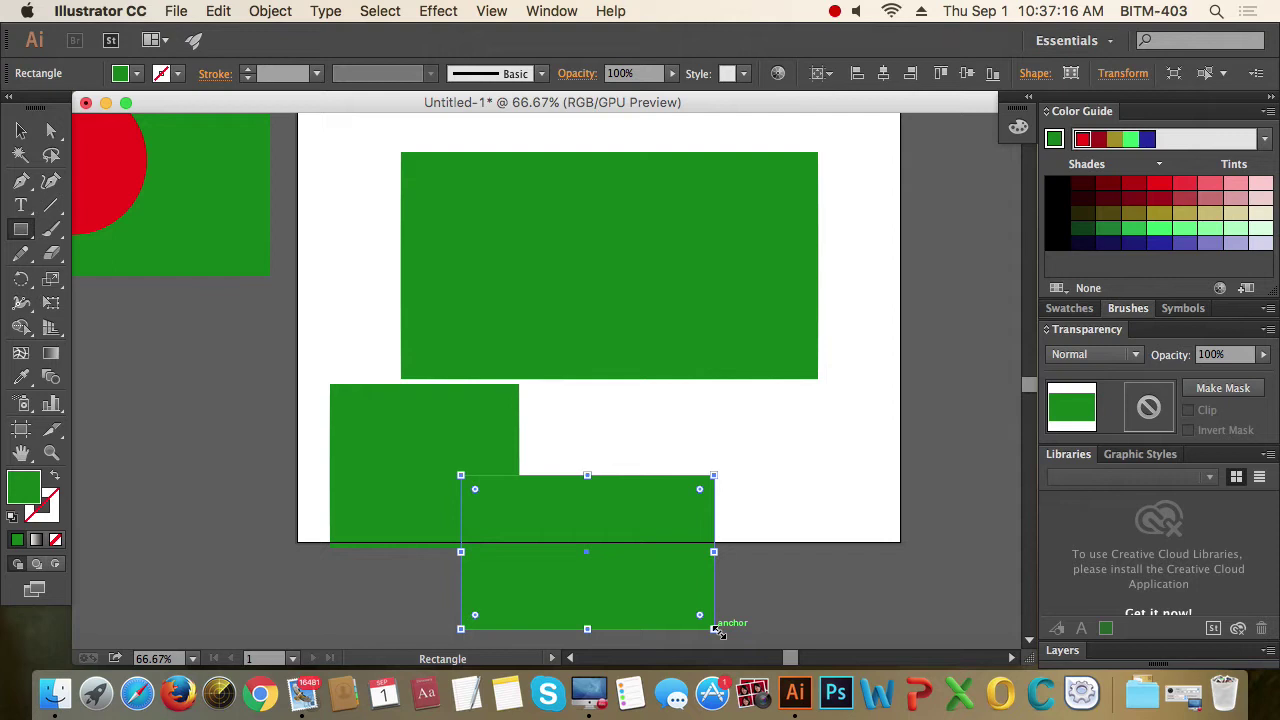
left_click_drag(640, 433, 843, 566)
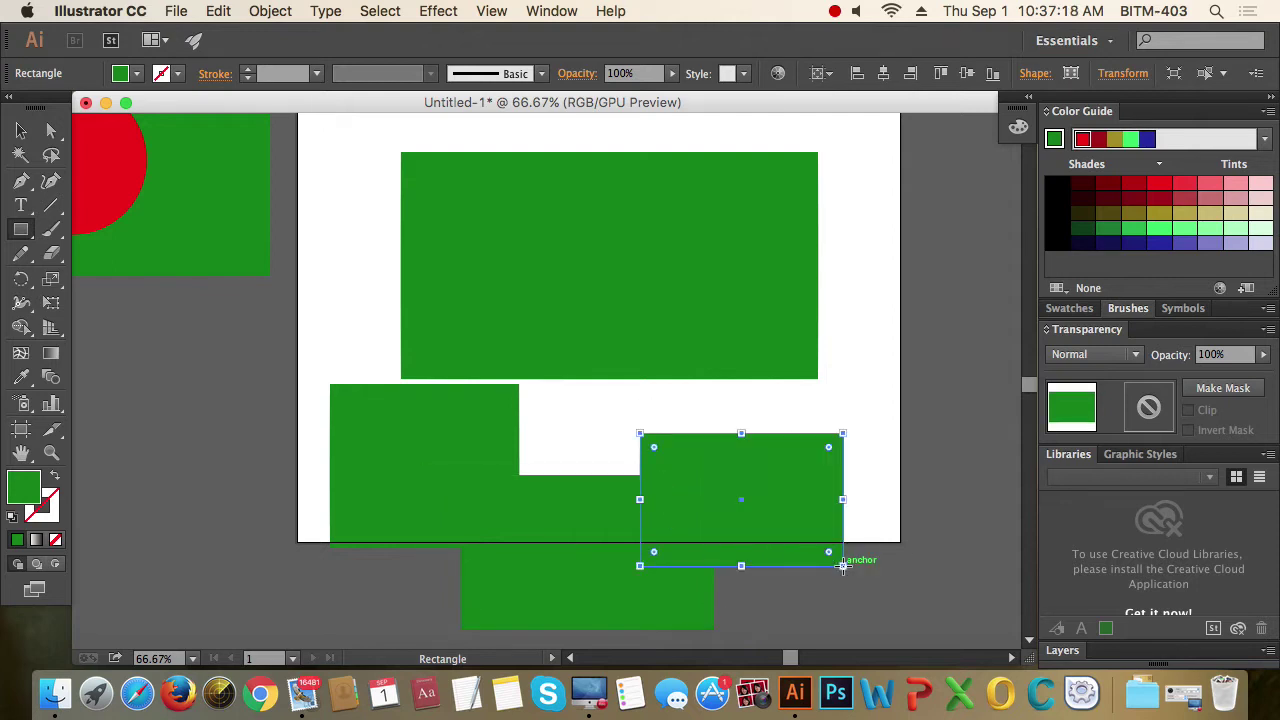
left_click_drag(573, 433, 455, 557)
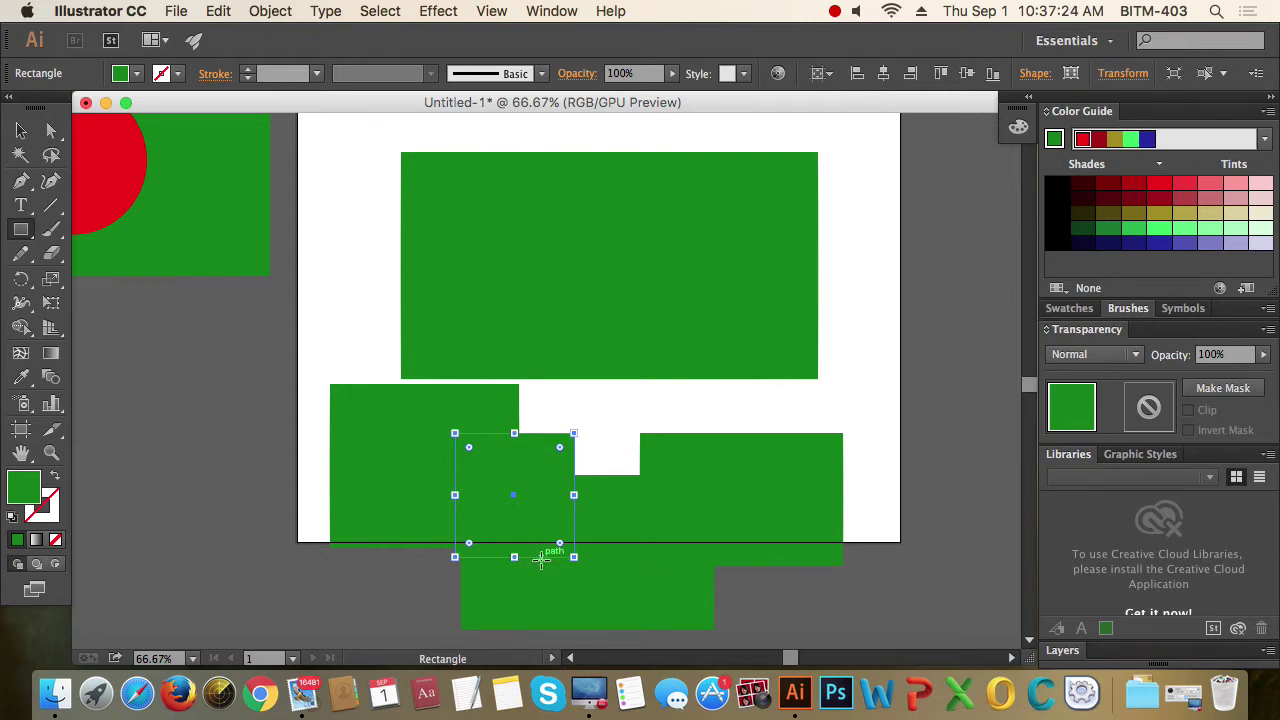
Select all four overlapping rectangles near the artboard's lower edge and delete them.
left_click(23, 131)
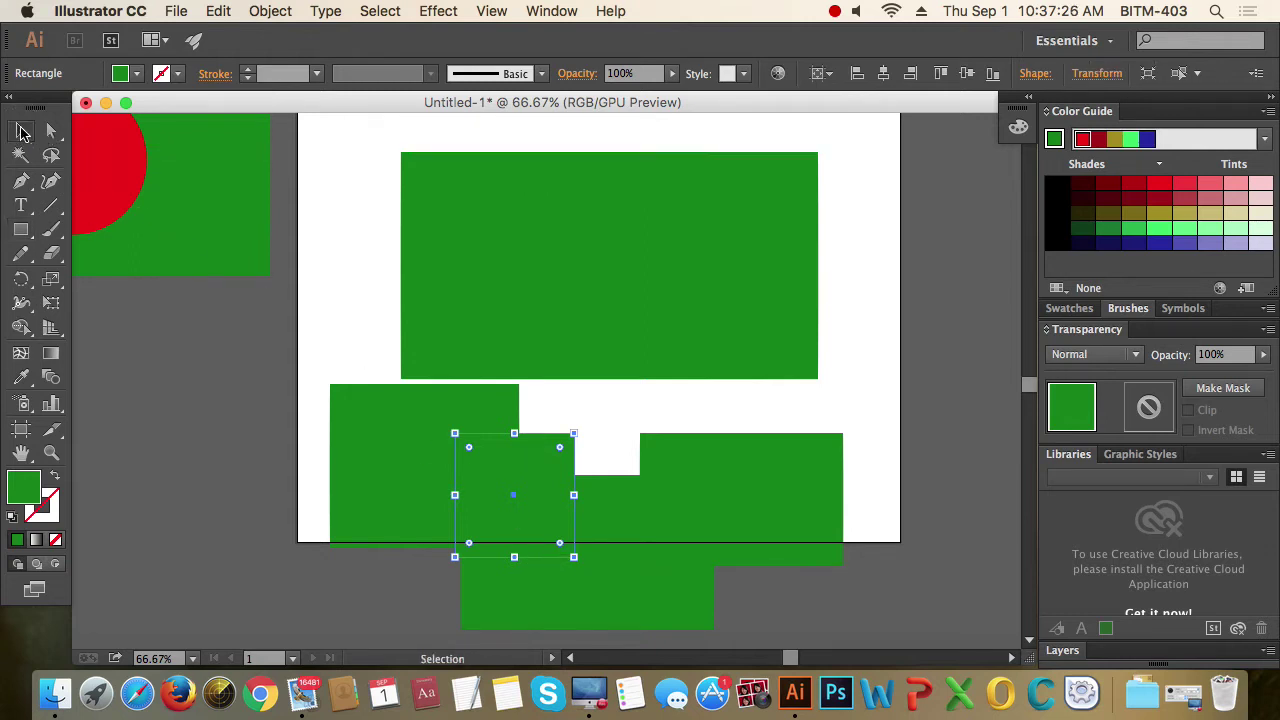
left_click_drag(254, 480, 883, 586)
key("Delete")
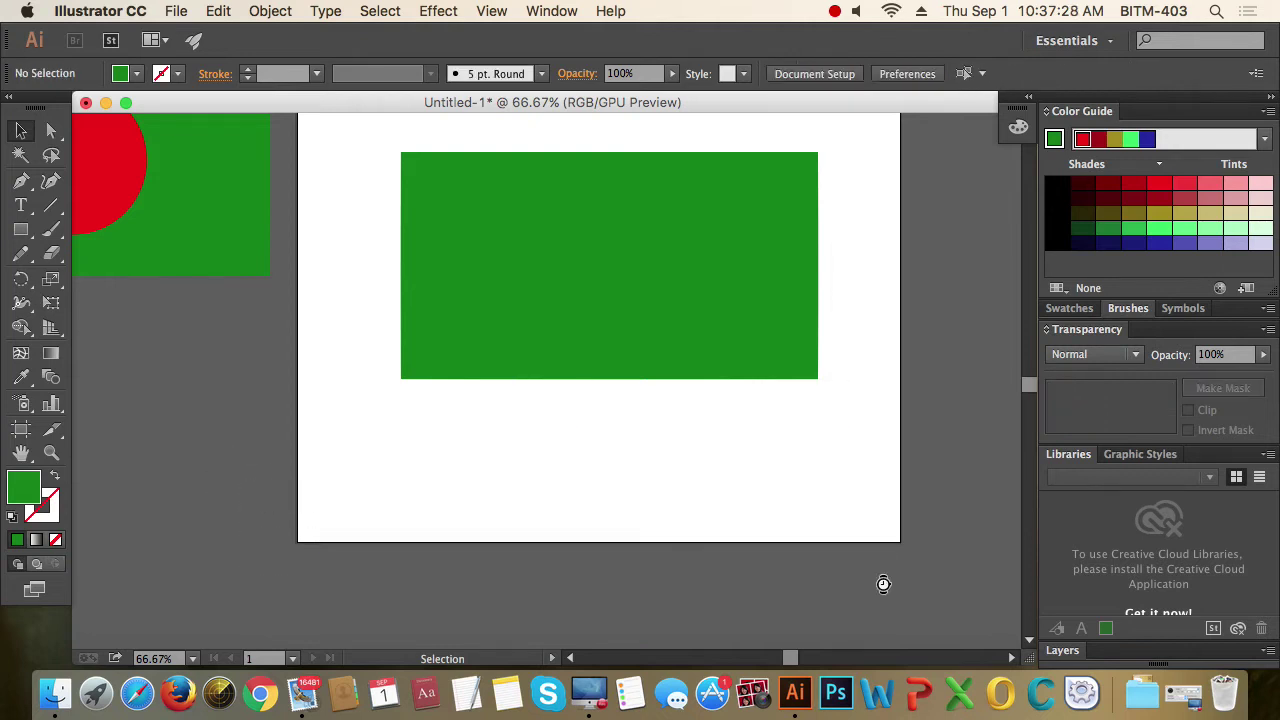
Select the large rectangle together with the hidden circle to check how they are stacked, and clear the selection.
left_click_drag(720, 457, 576, 259)
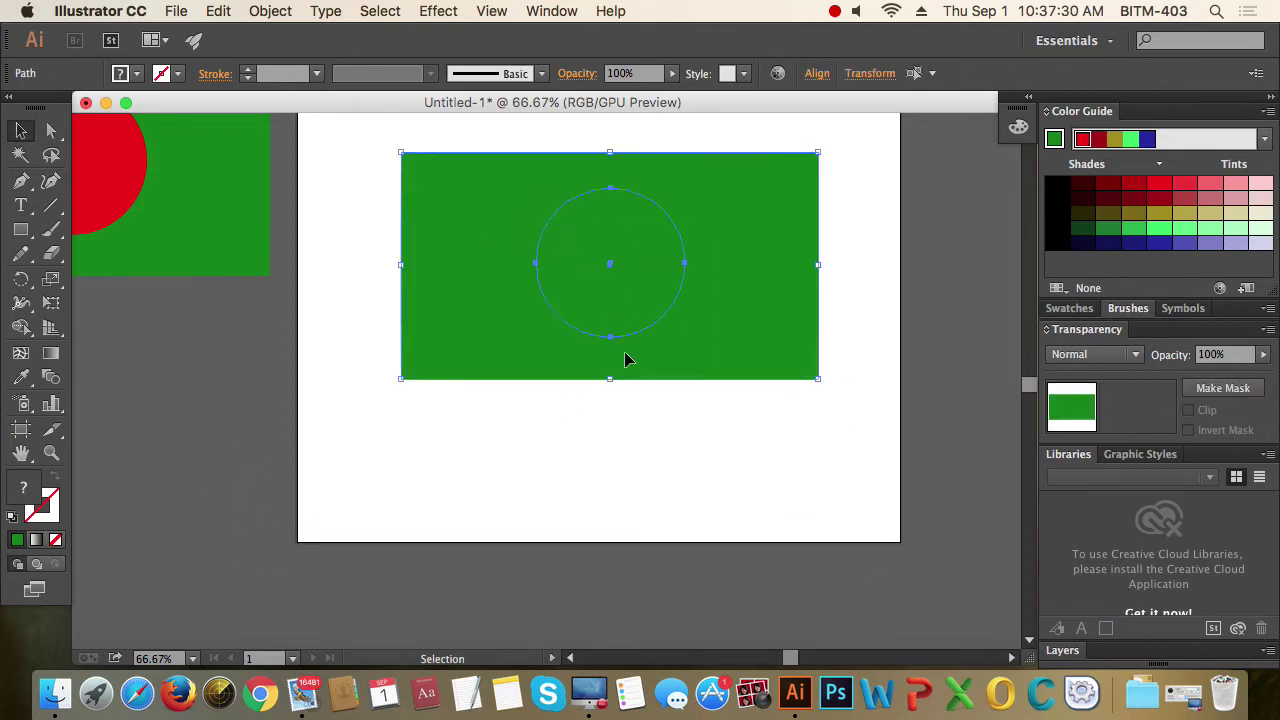
left_click(669, 432)
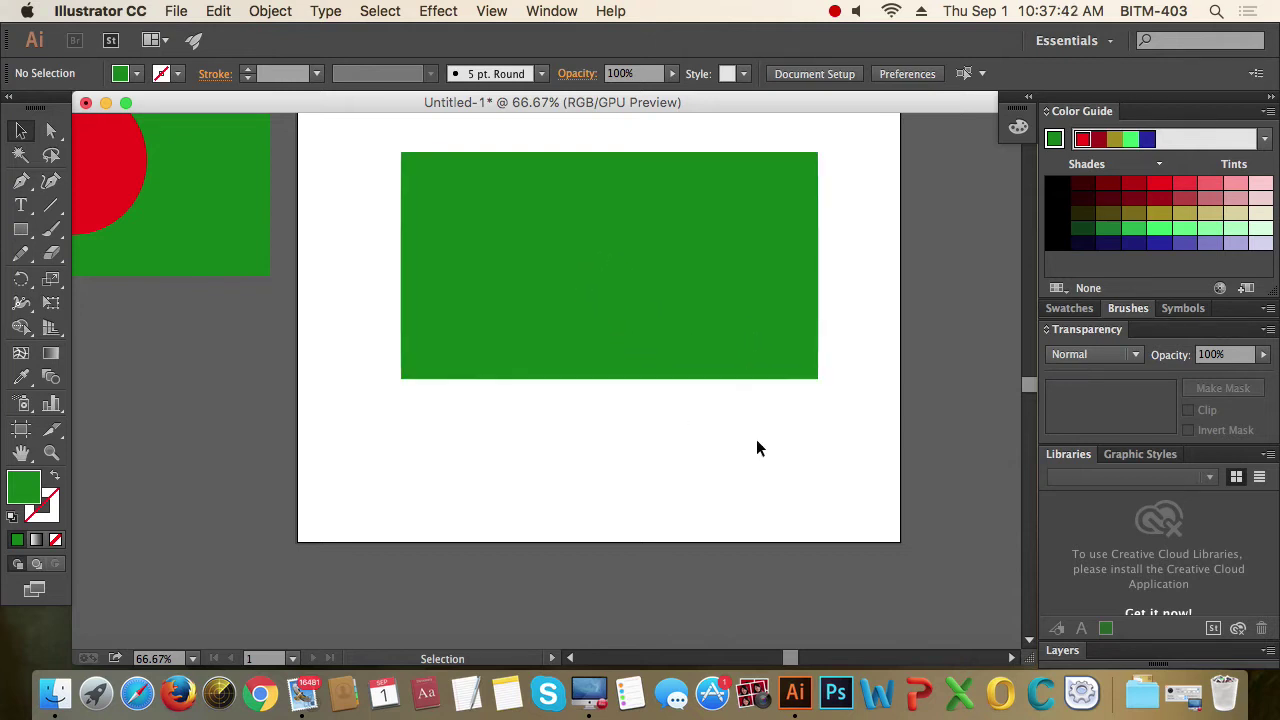
Select the large green rectangle together with the circle hidden behind it to examine their outlines, and clear the selection.
left_click_drag(756, 441, 513, 225)
left_click(737, 463)
left_click_drag(749, 466, 585, 281)
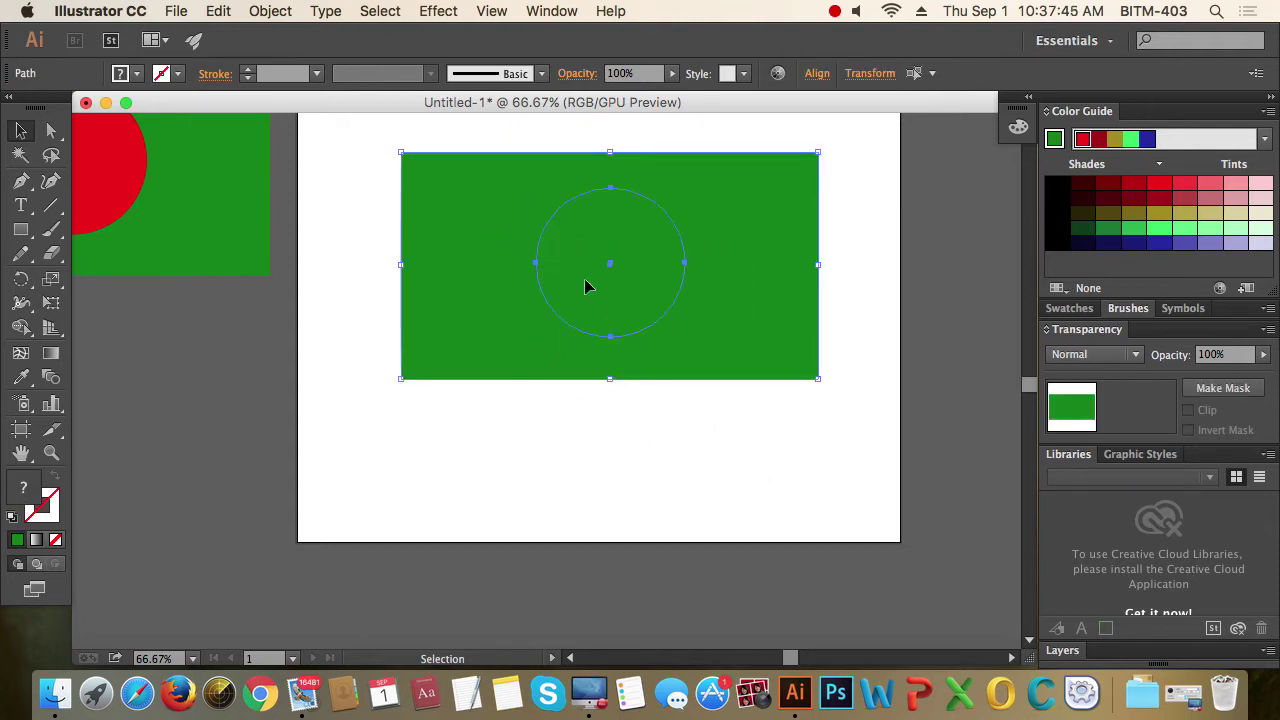
left_click(752, 438)
Select both stacked shapes and remove the green rectangle from the selection to isolate the hidden red circle.
left_click_drag(855, 454, 310, 228)
left_click(798, 326, "shift")
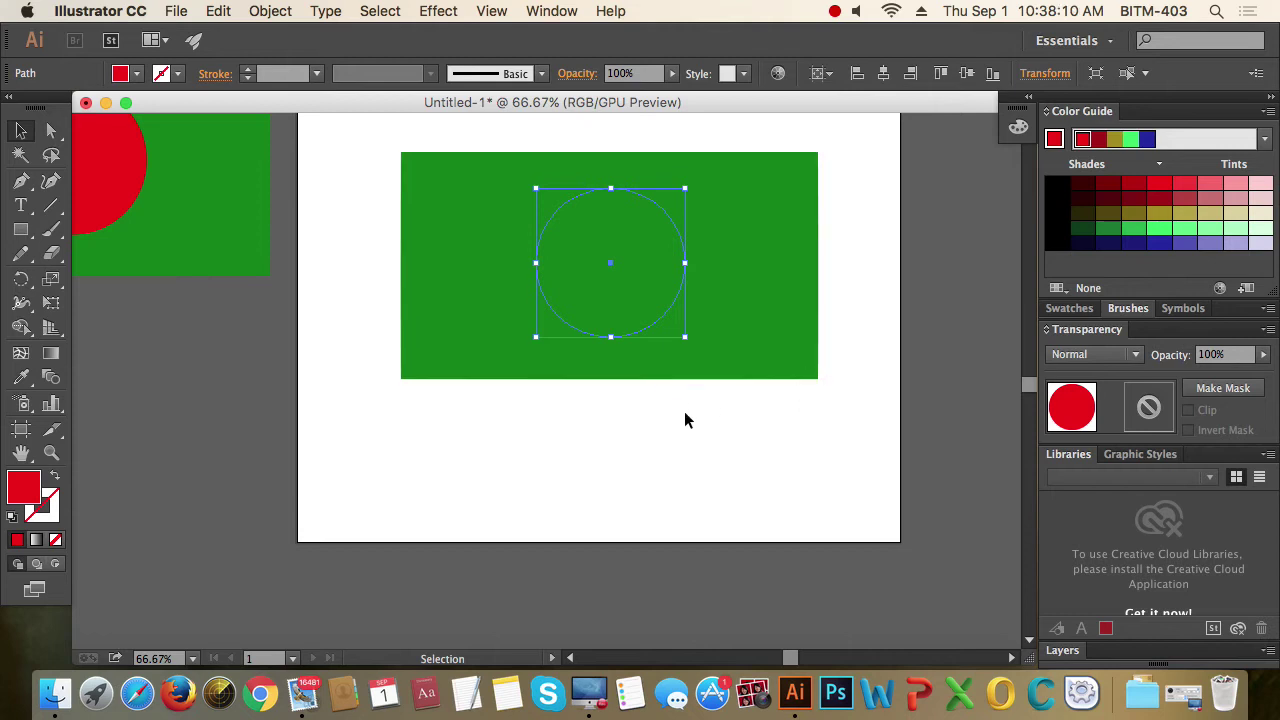
left_click(790, 324, "shift")
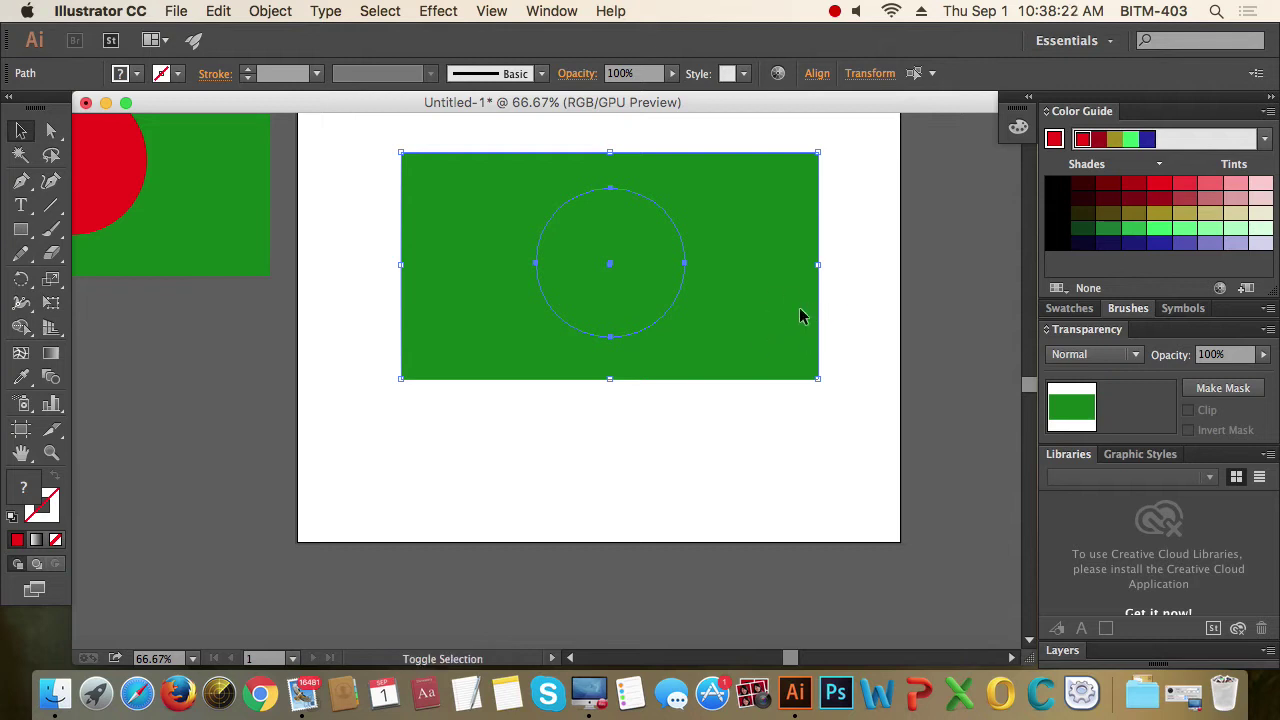
left_click(798, 310, "shift")
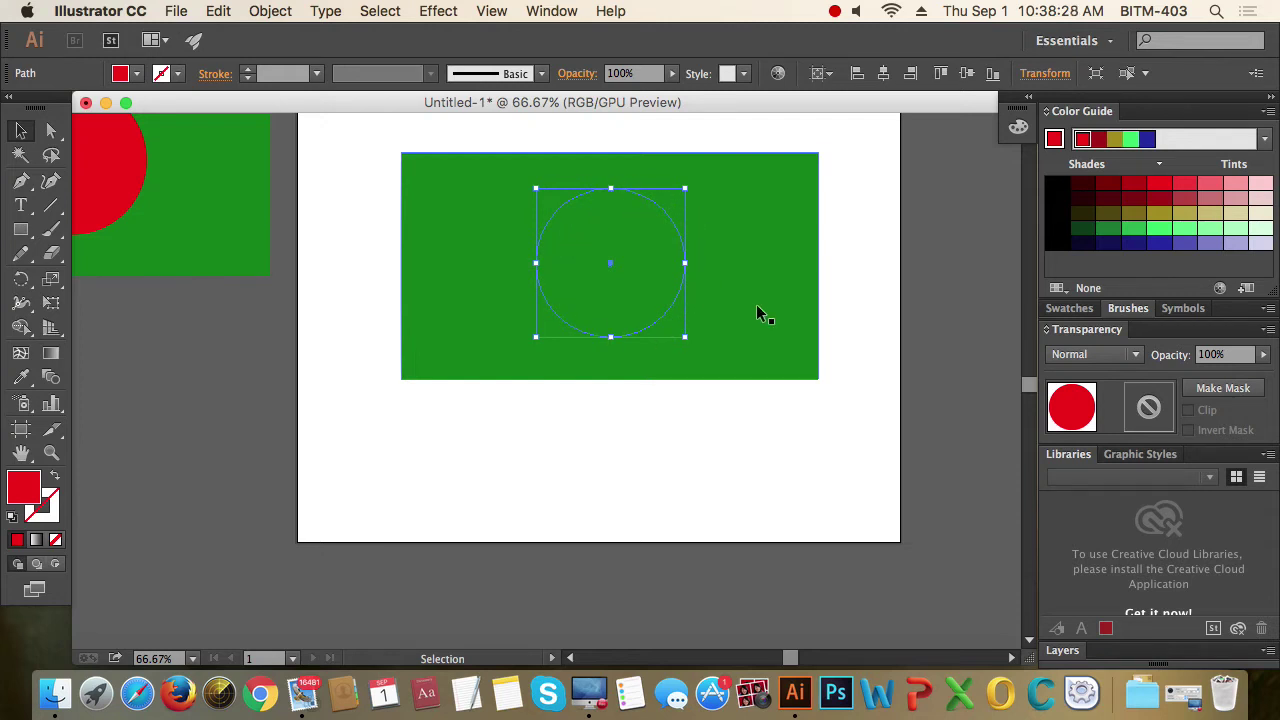
Select the green rectangle alone, try Send to Back on it, and undo the reordering.
left_click(789, 309)
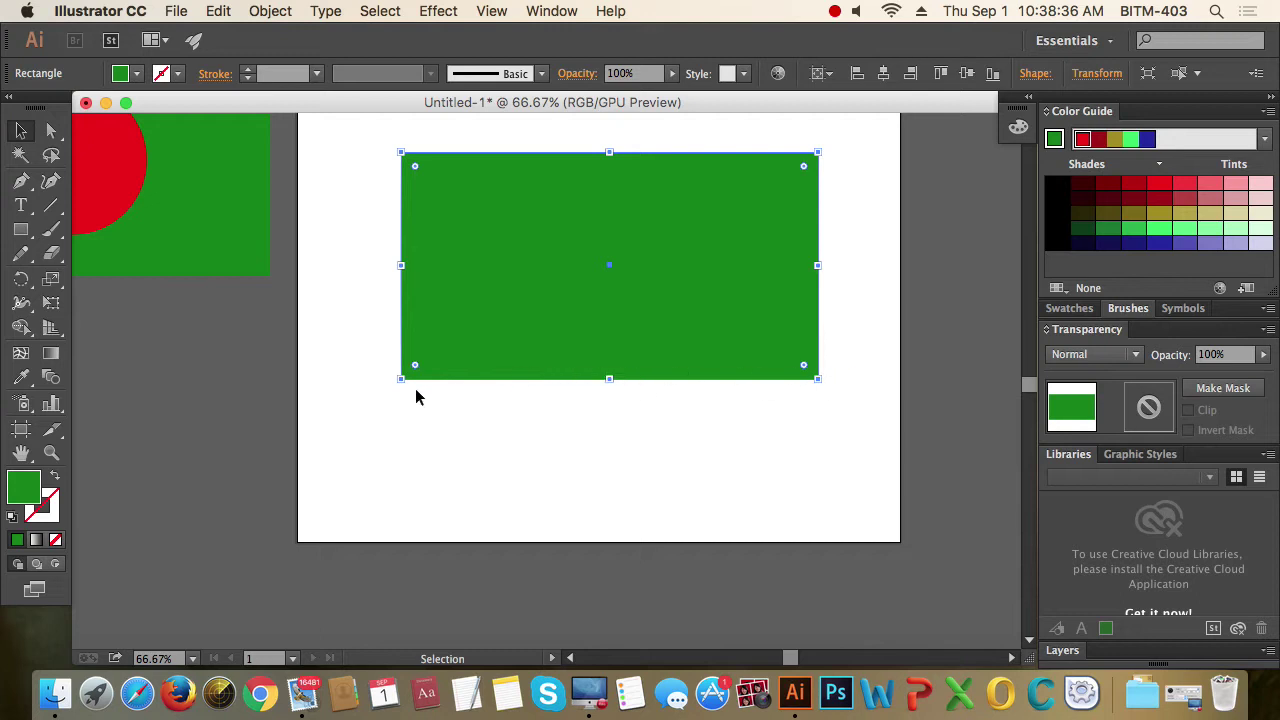
left_click(270, 10)
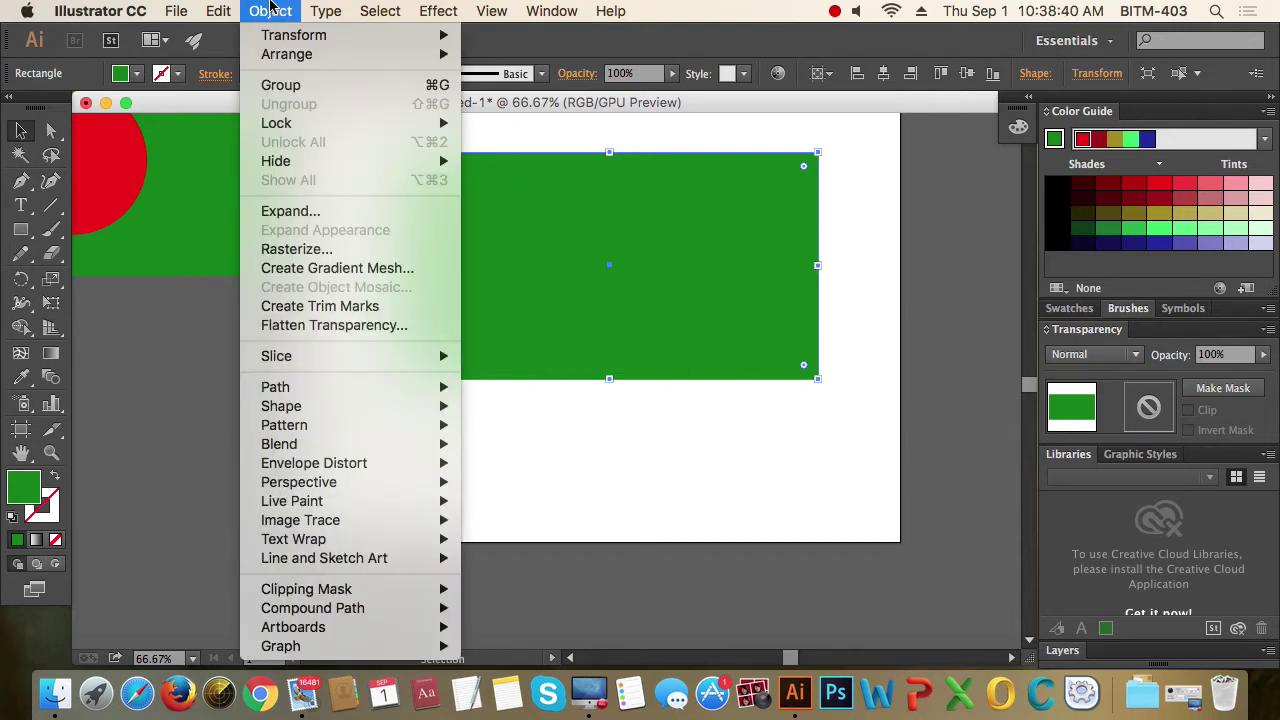
mouse_move(268, 58)
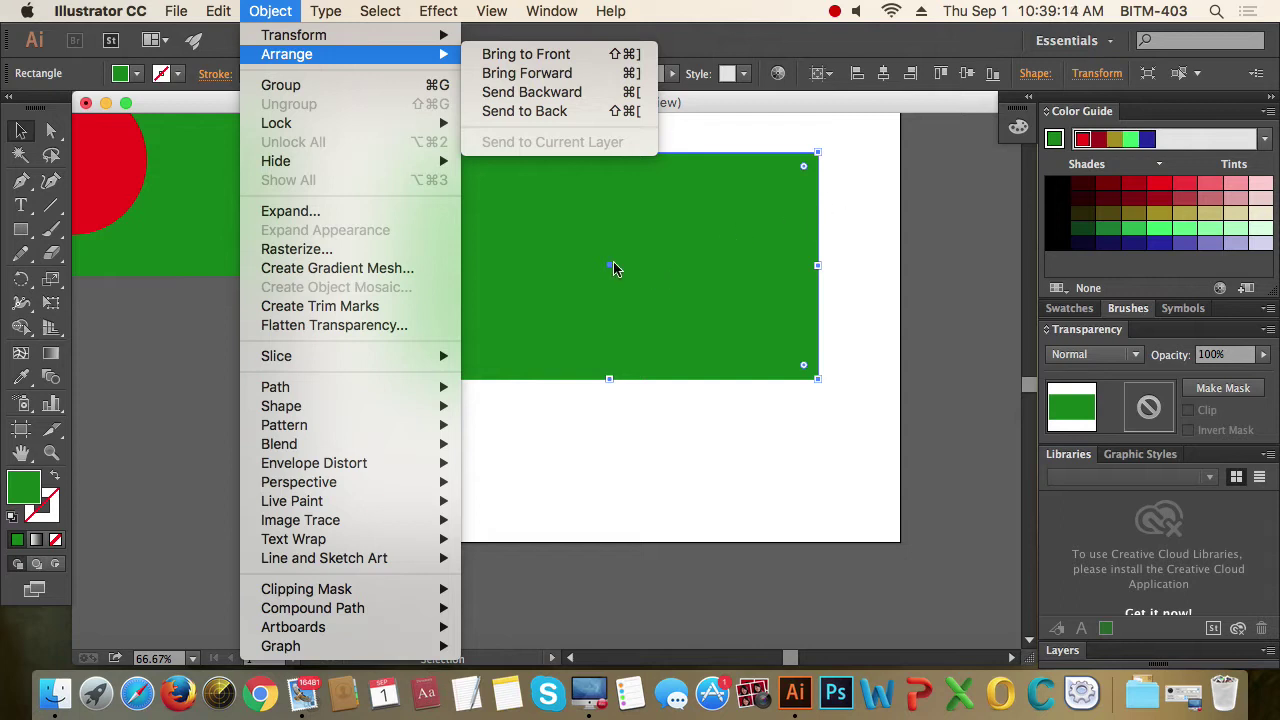
left_click(580, 113)
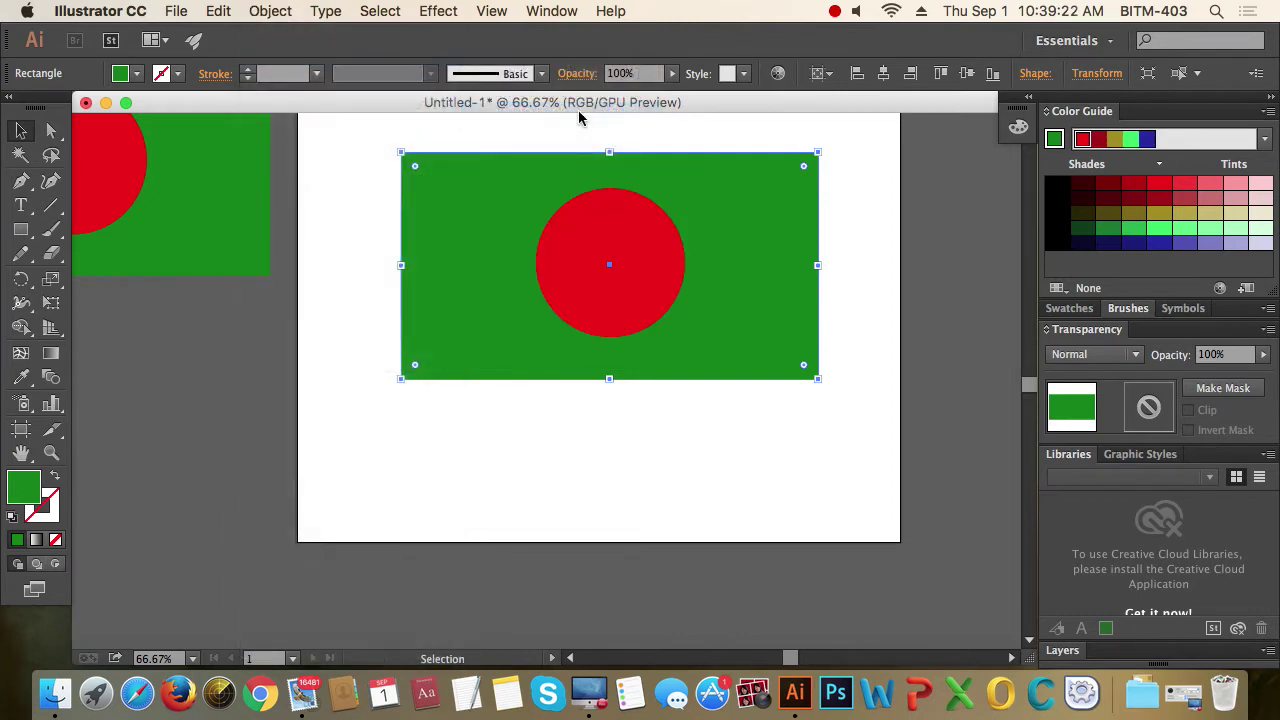
key("super+z")
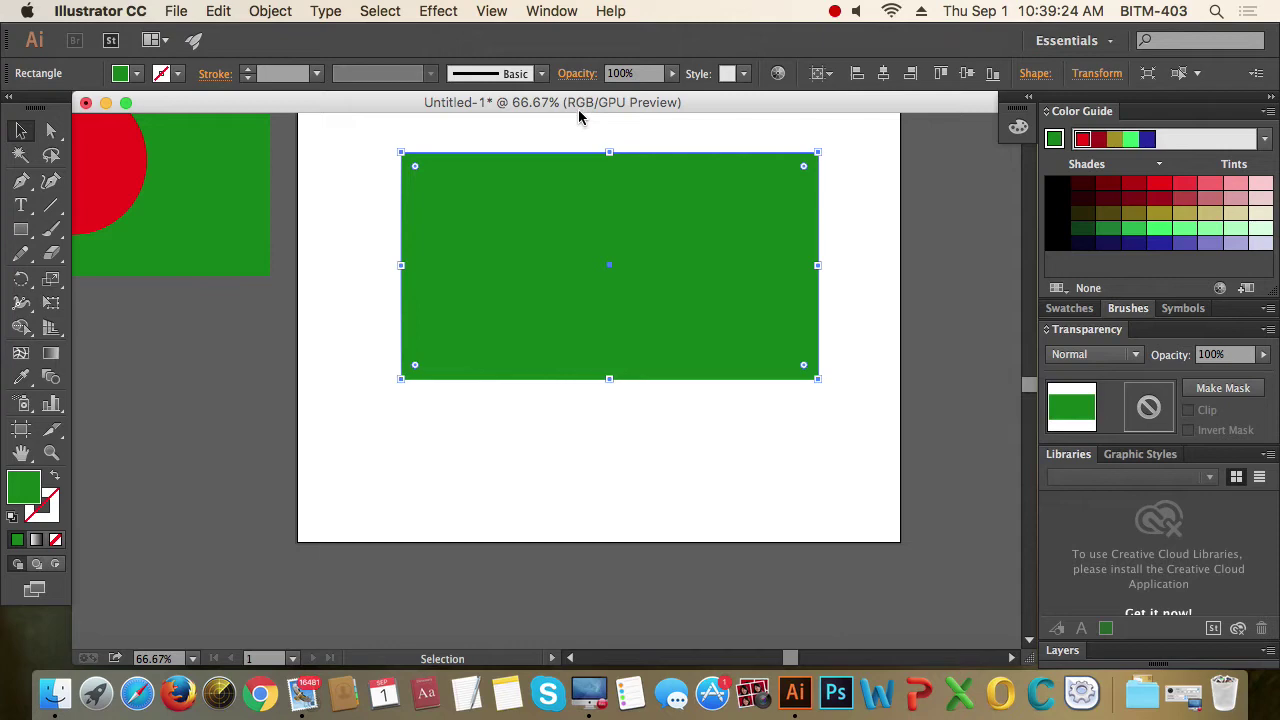
Try Send Backward on the green rectangle, clear the selection, and undo the change in stacking order.
left_click(278, 10)
mouse_move(288, 55)
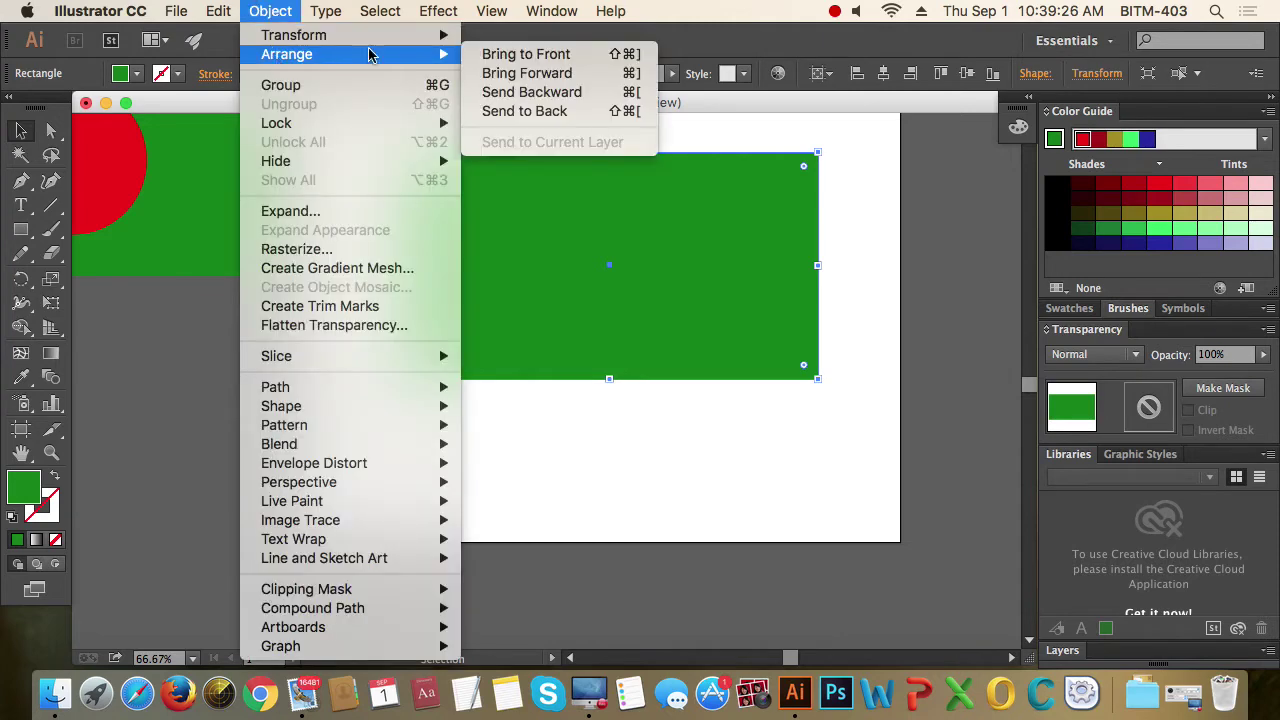
left_click(557, 93)
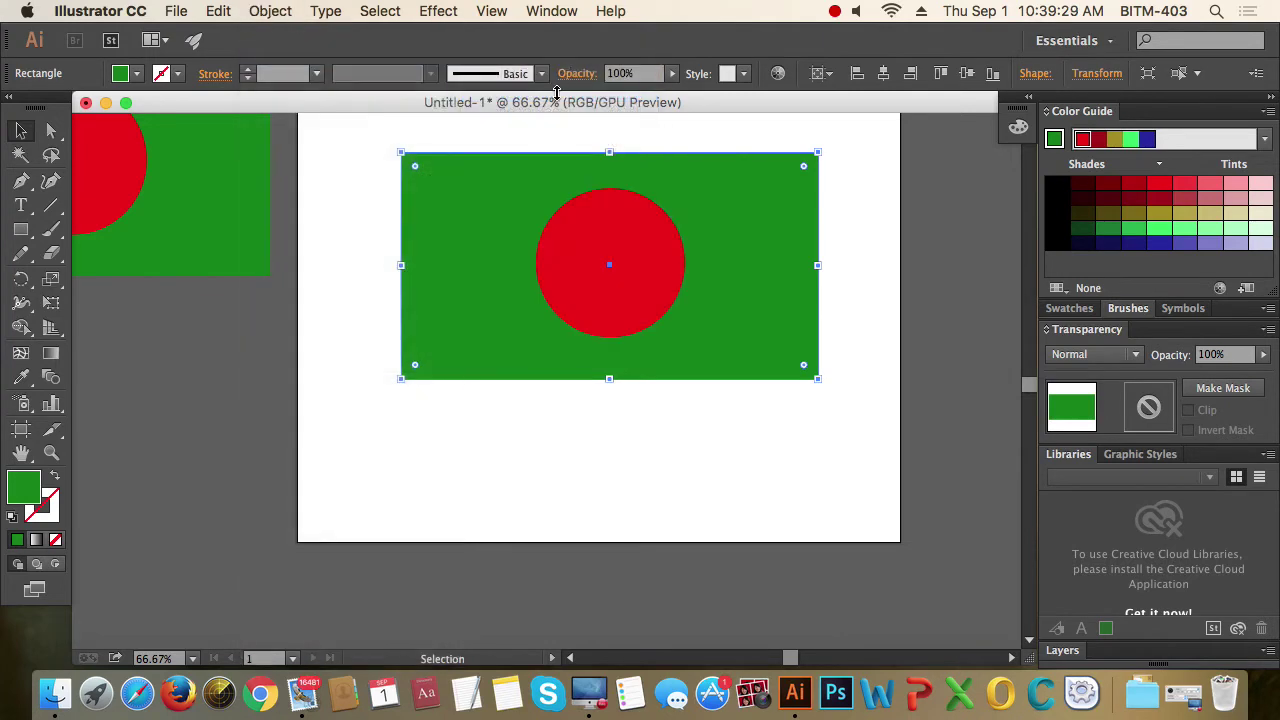
left_click(887, 172)
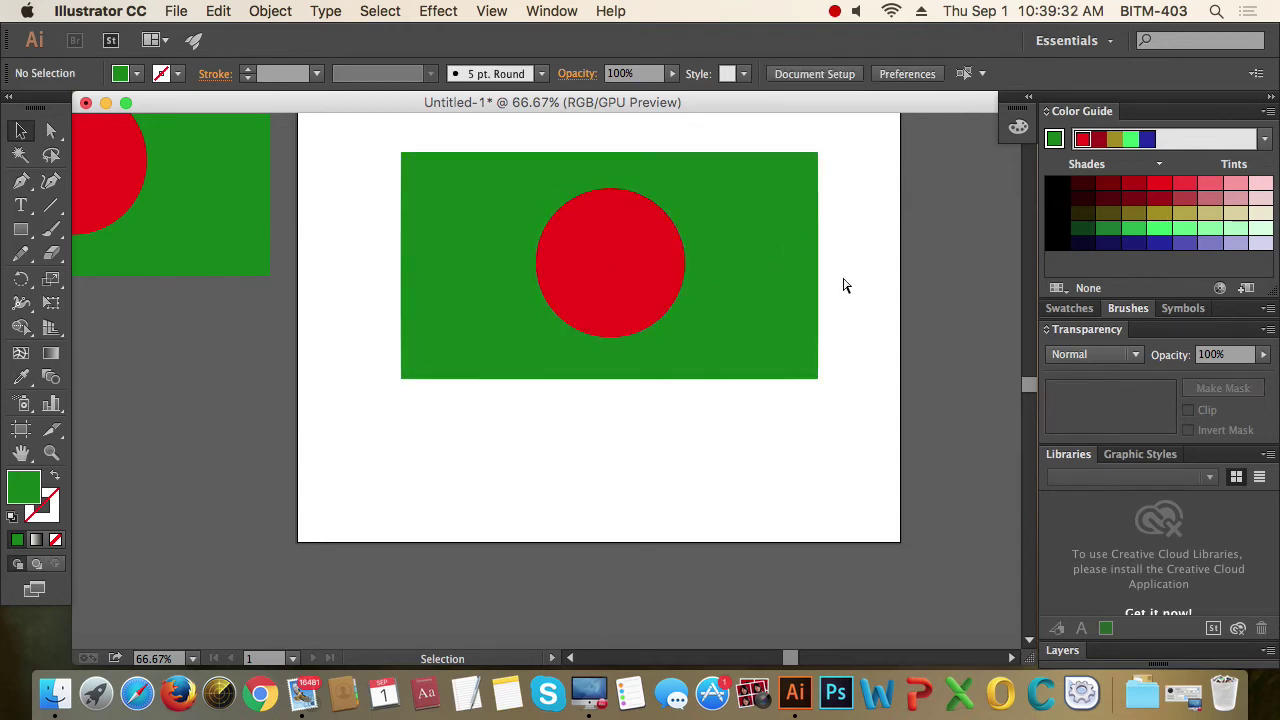
key("ctrl+z")
Select only the hidden red circle and apply Bring Forward to move it above the green rectangle.
left_click_drag(754, 460, 567, 260)
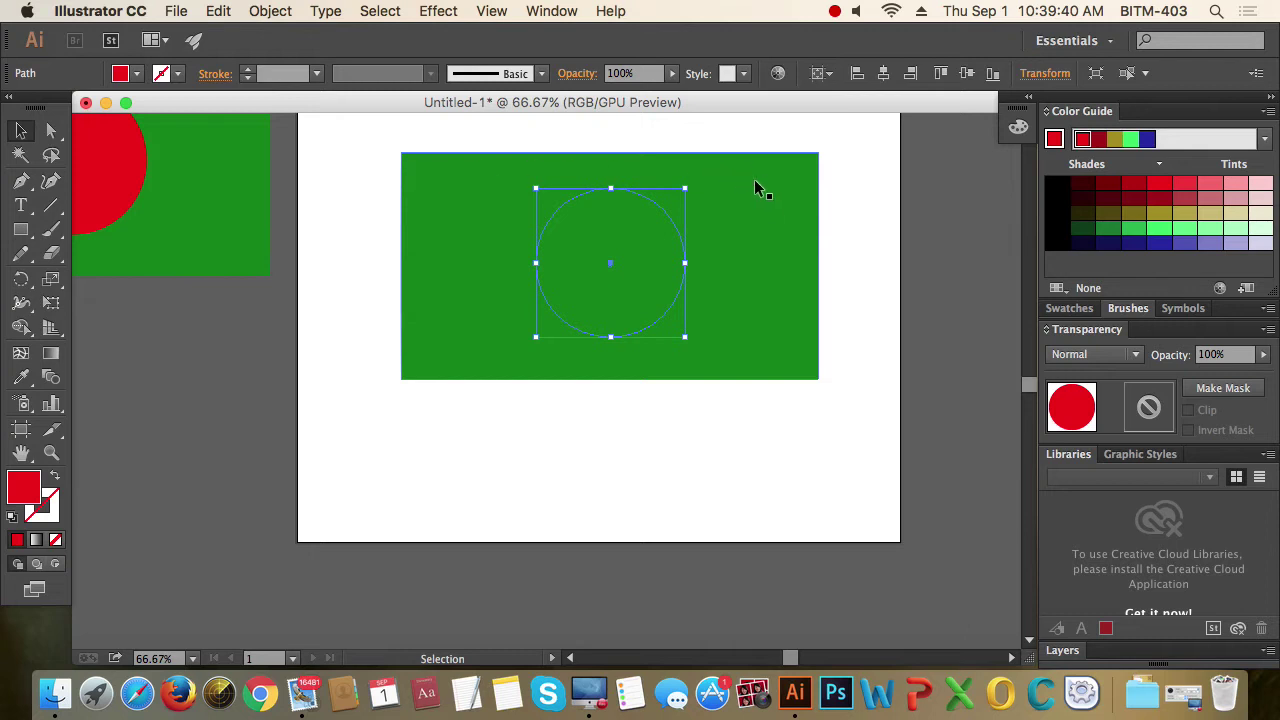
left_click(275, 11)
mouse_move(277, 60)
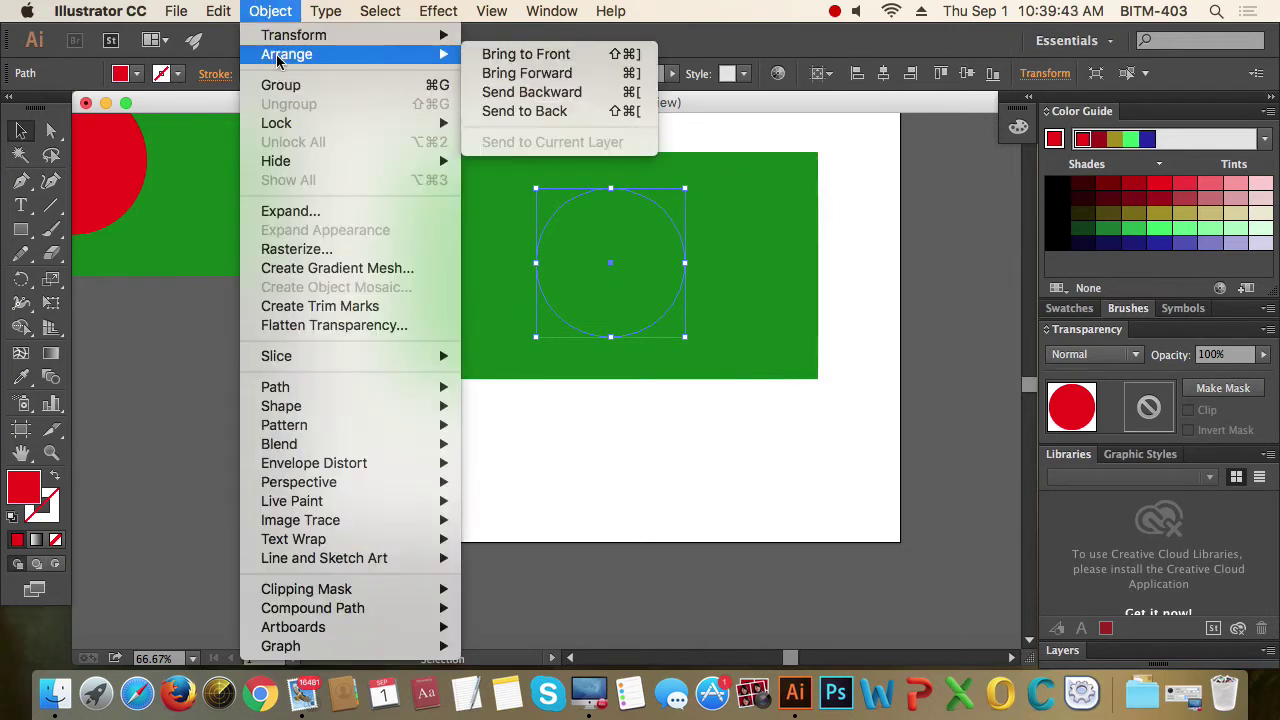
left_click(567, 73)
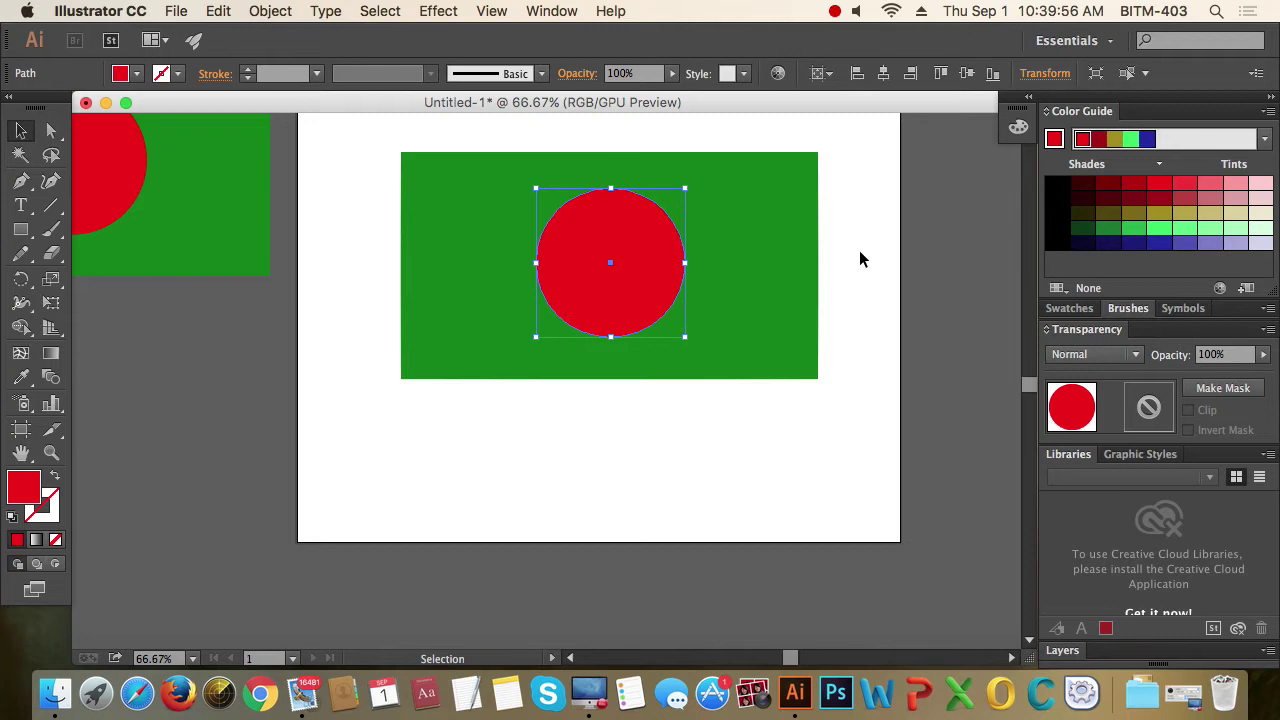
key("super+minus")
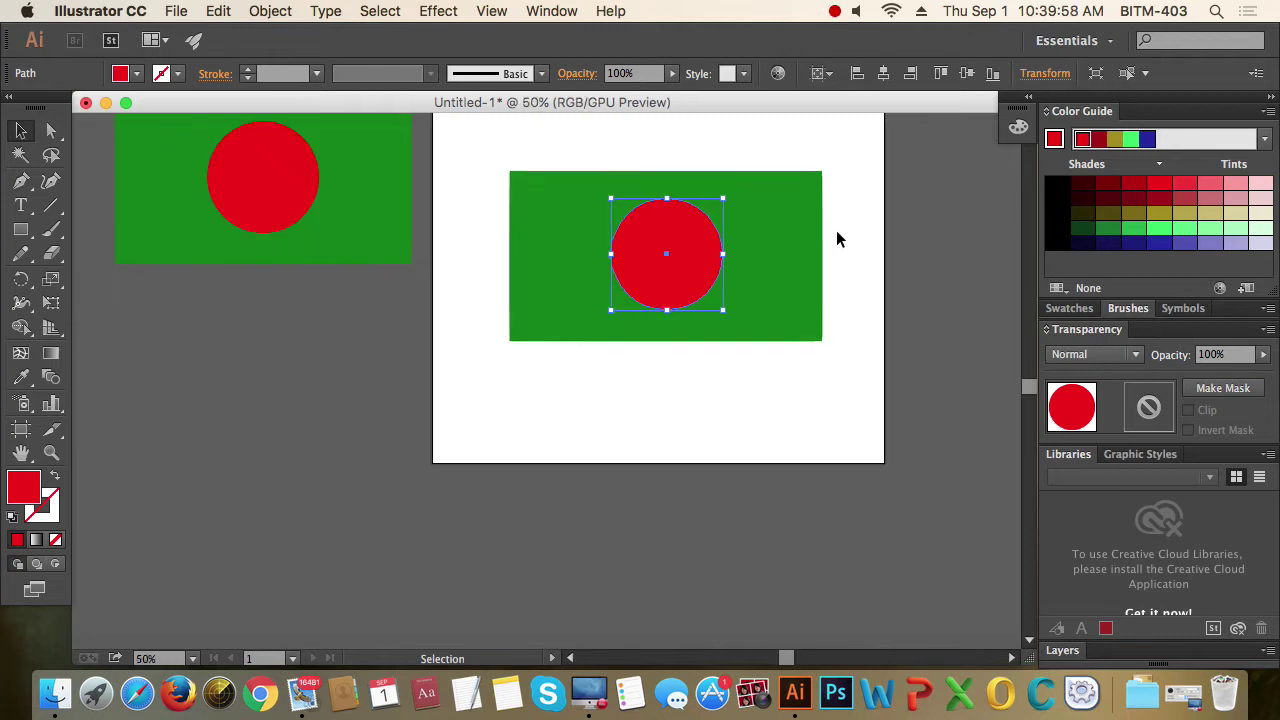
left_click_drag(846, 240, 786, 226)
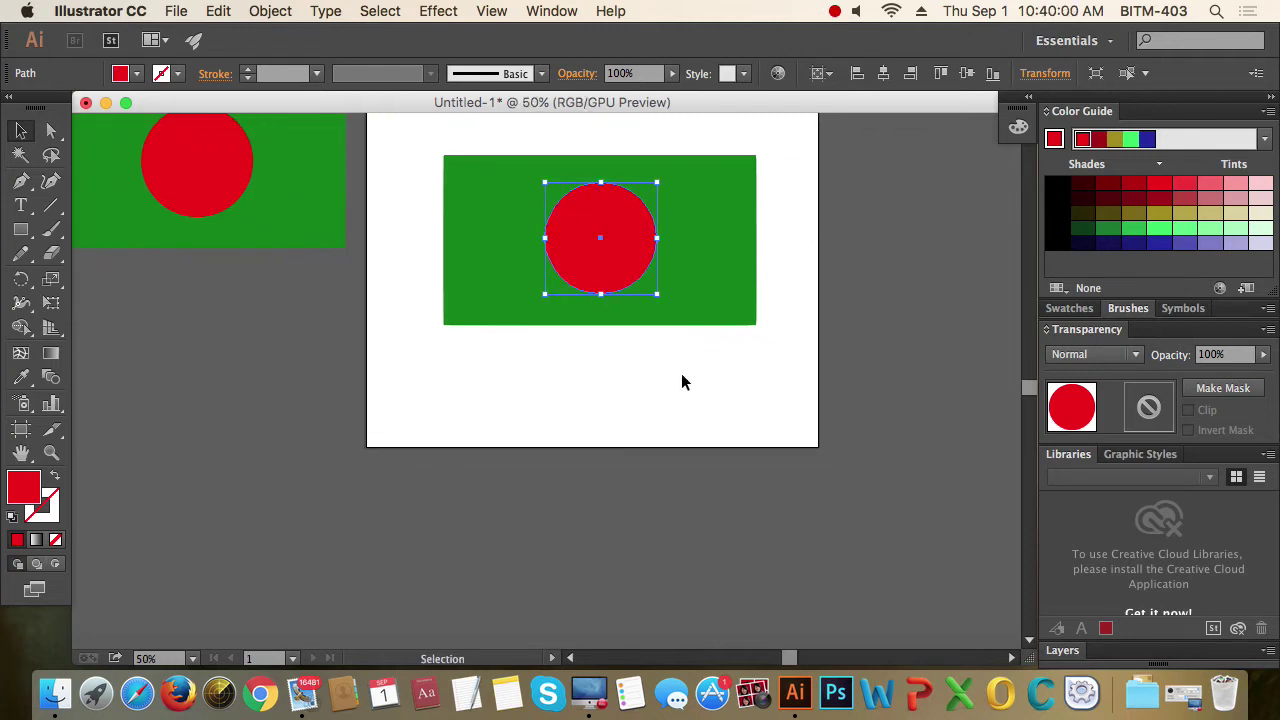
scroll(652, 278, "up", 1)
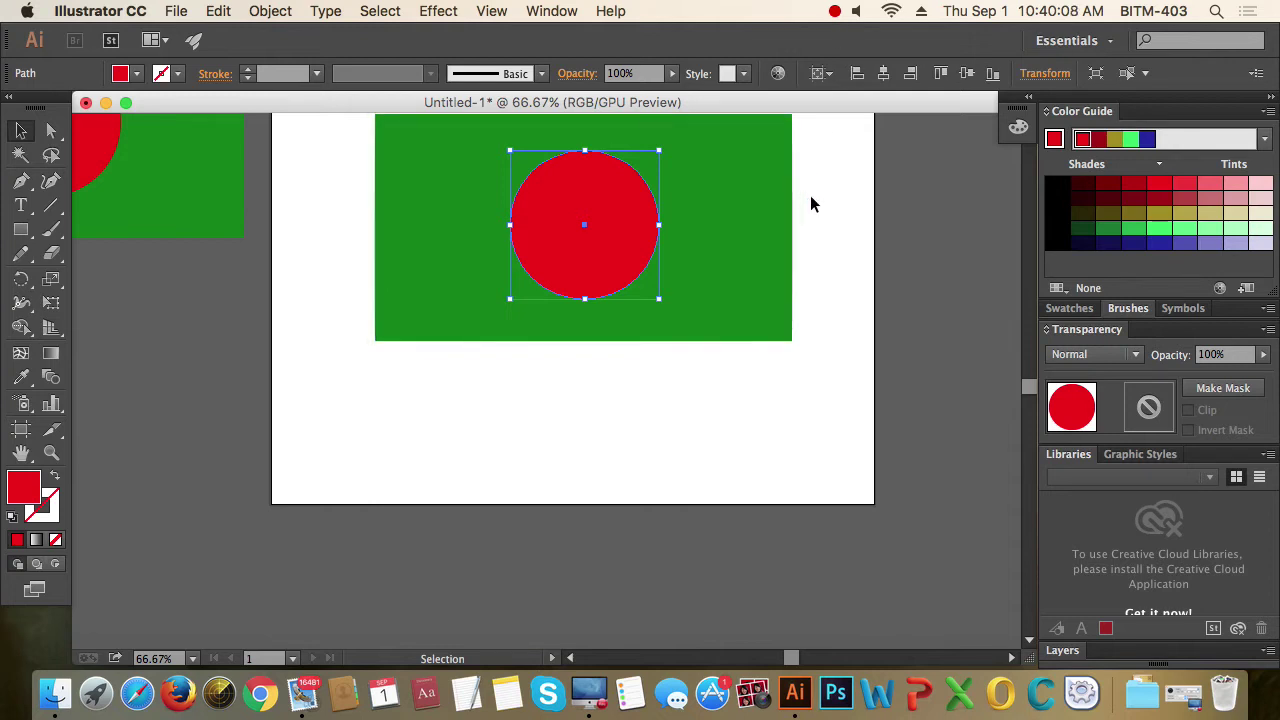
left_click(835, 11)
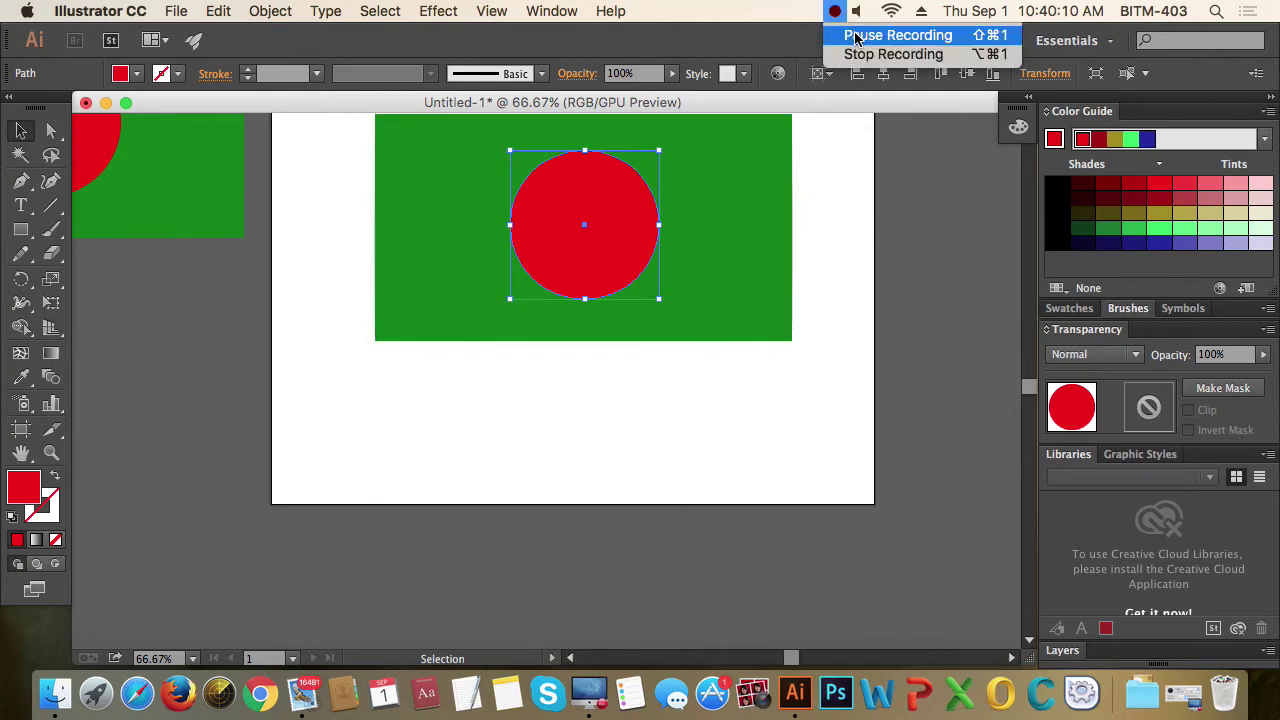
left_click(855, 36)
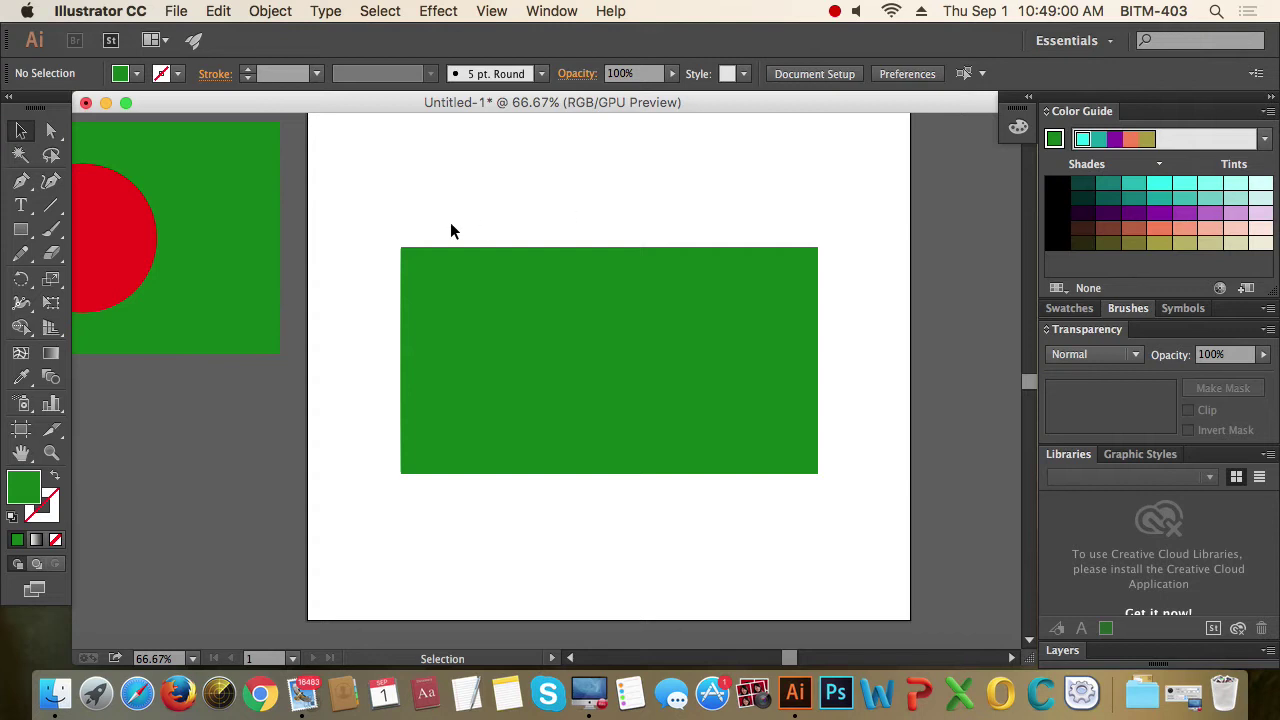
Select the green rectangle with the two circles hidden behind it to examine the three-object stack, and clear the selection.
left_click_drag(380, 208, 887, 535)
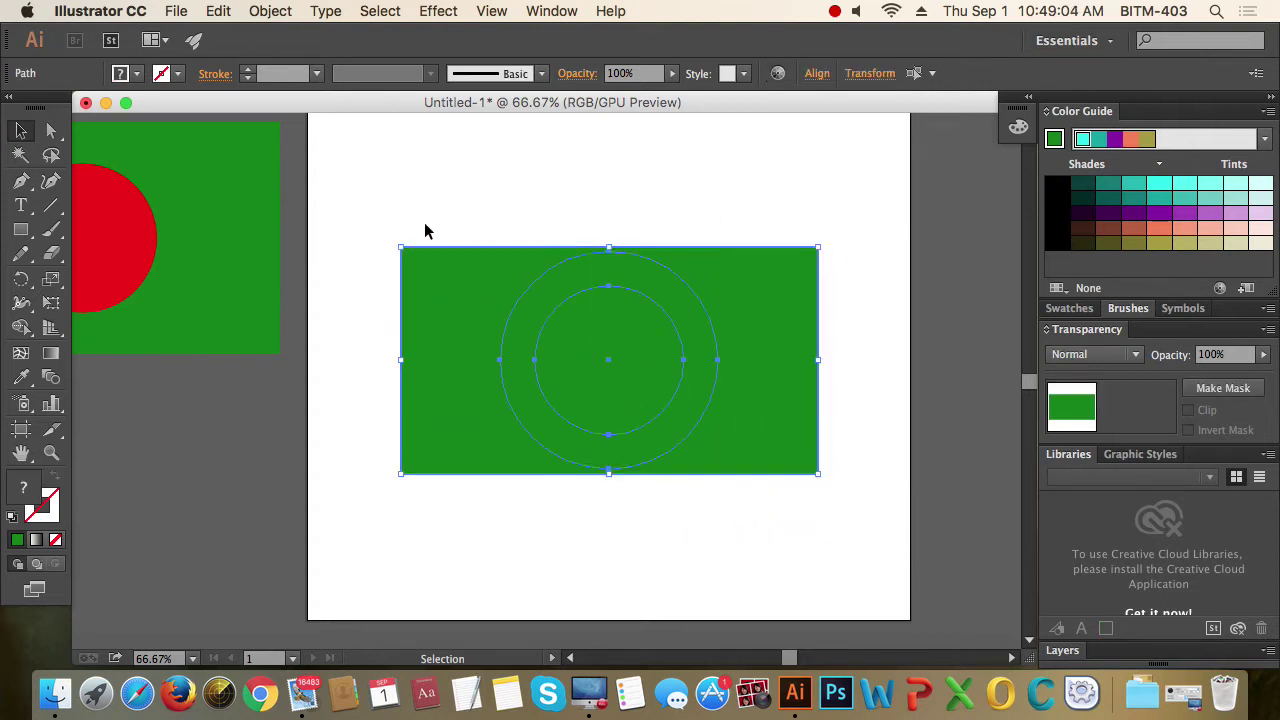
left_click(362, 205)
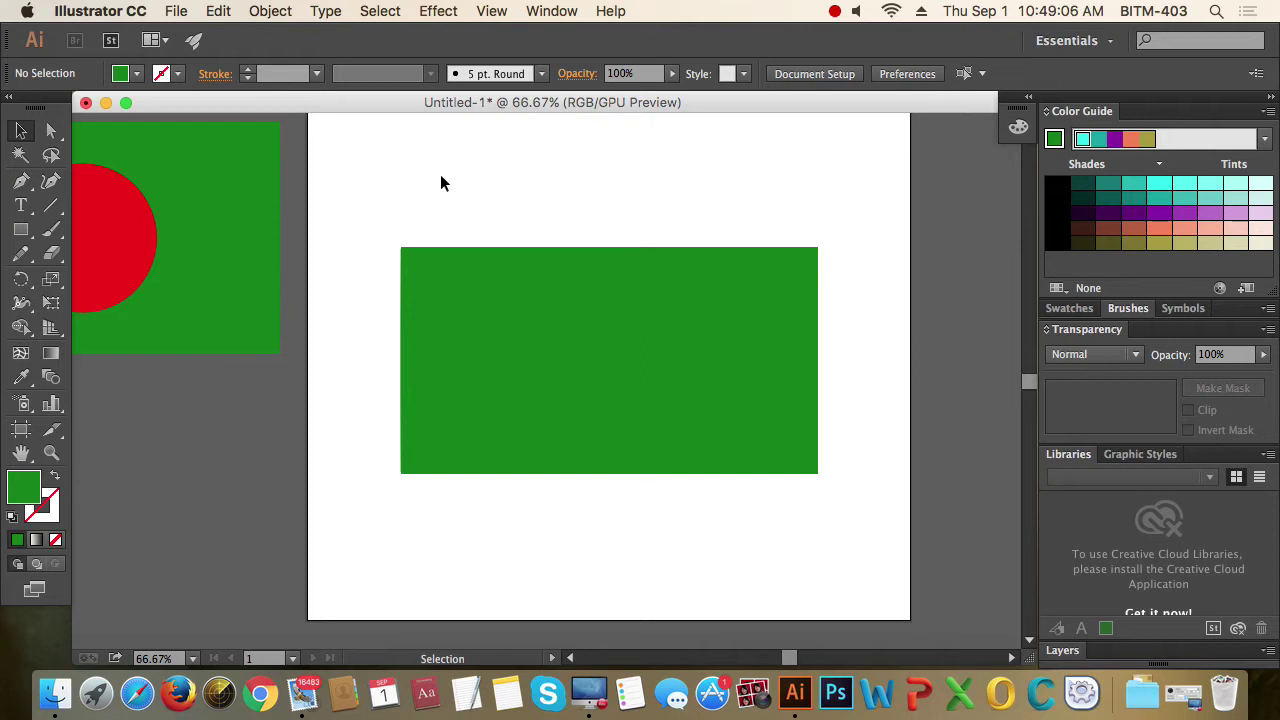
left_click_drag(358, 216, 887, 537)
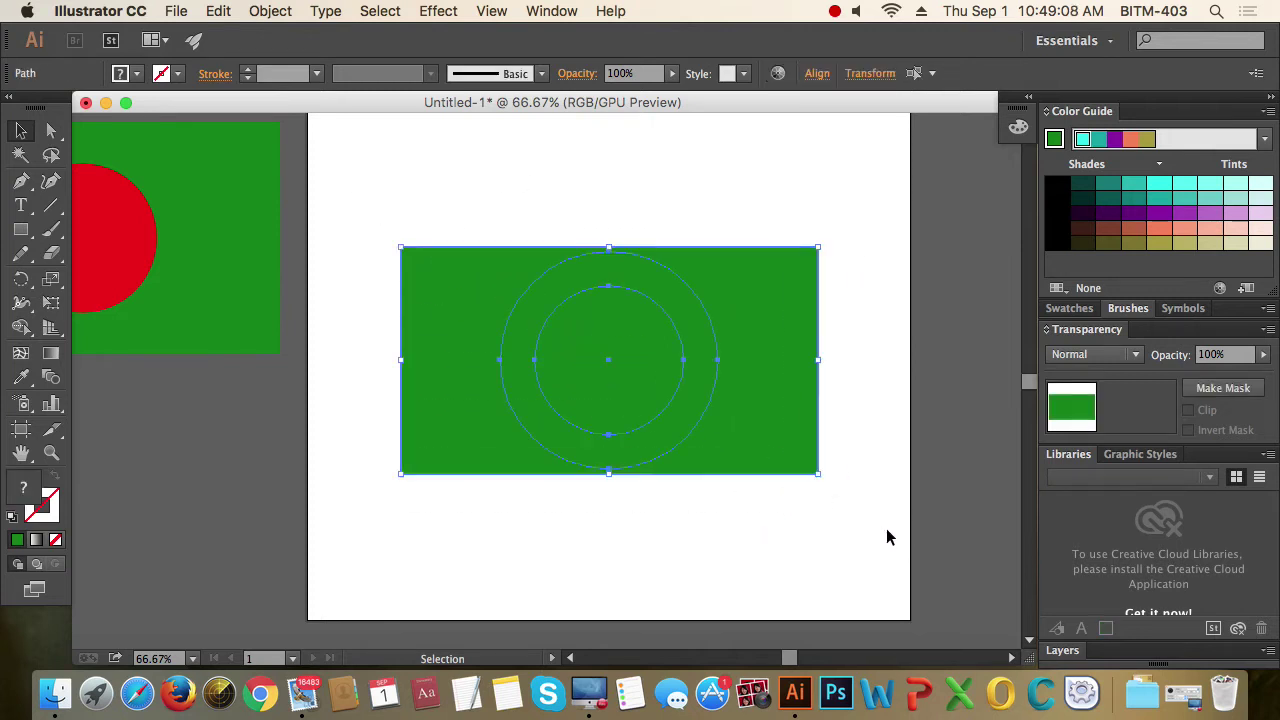
left_click(871, 428)
Try to select the hidden circles by picking several spots inside the green rectangle, clearing the selection each time.
left_click(790, 350)
left_click(683, 531)
left_click(571, 314)
left_click(857, 409)
left_click(736, 420)
left_click(857, 403)
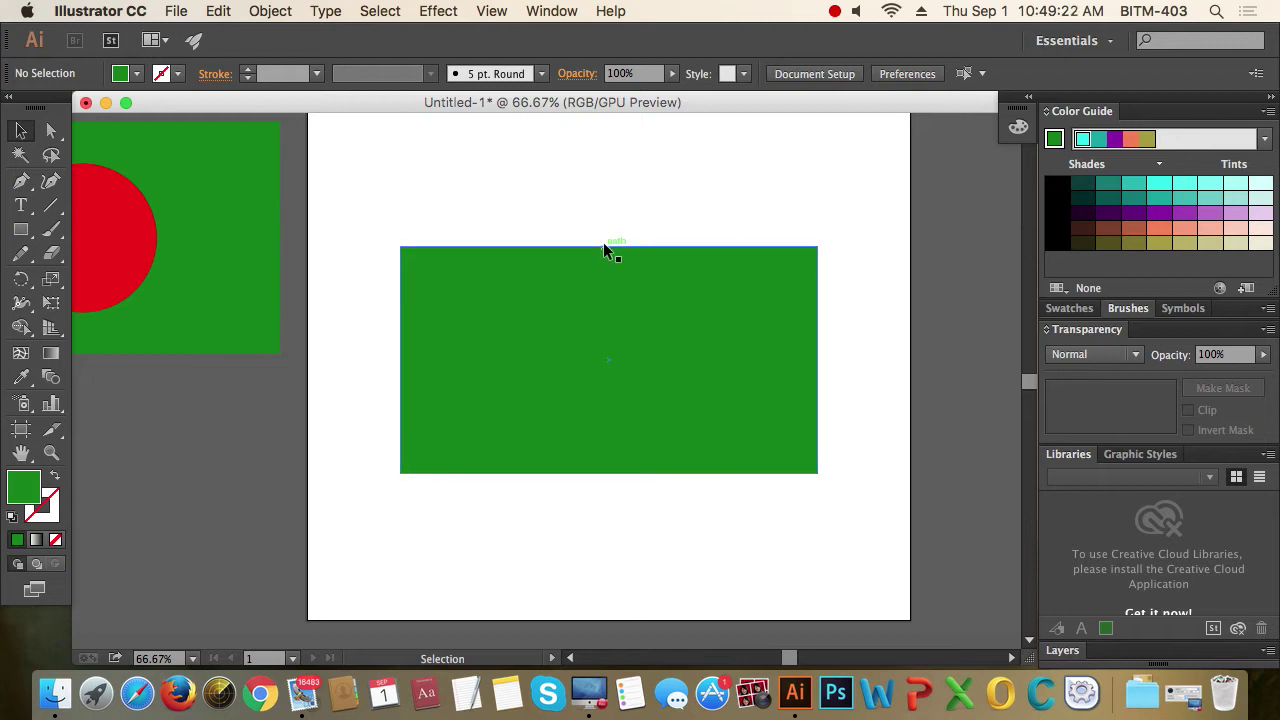
left_click(807, 300)
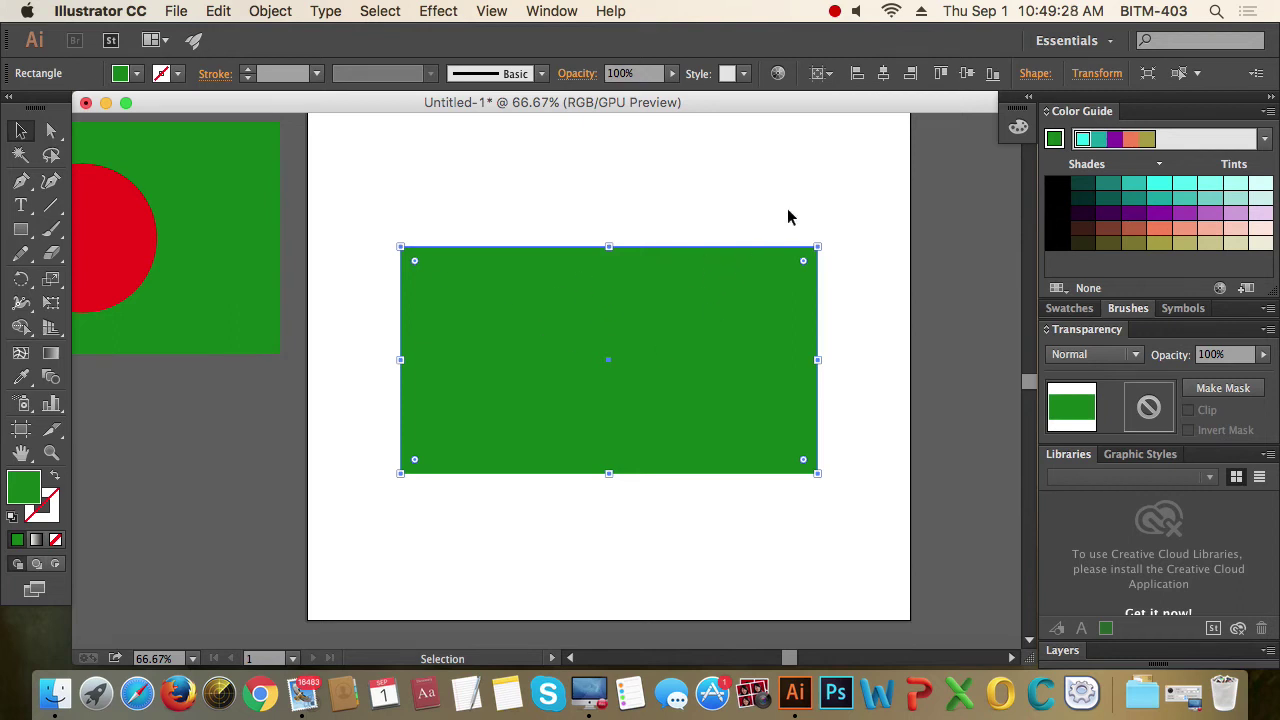
left_click(809, 188)
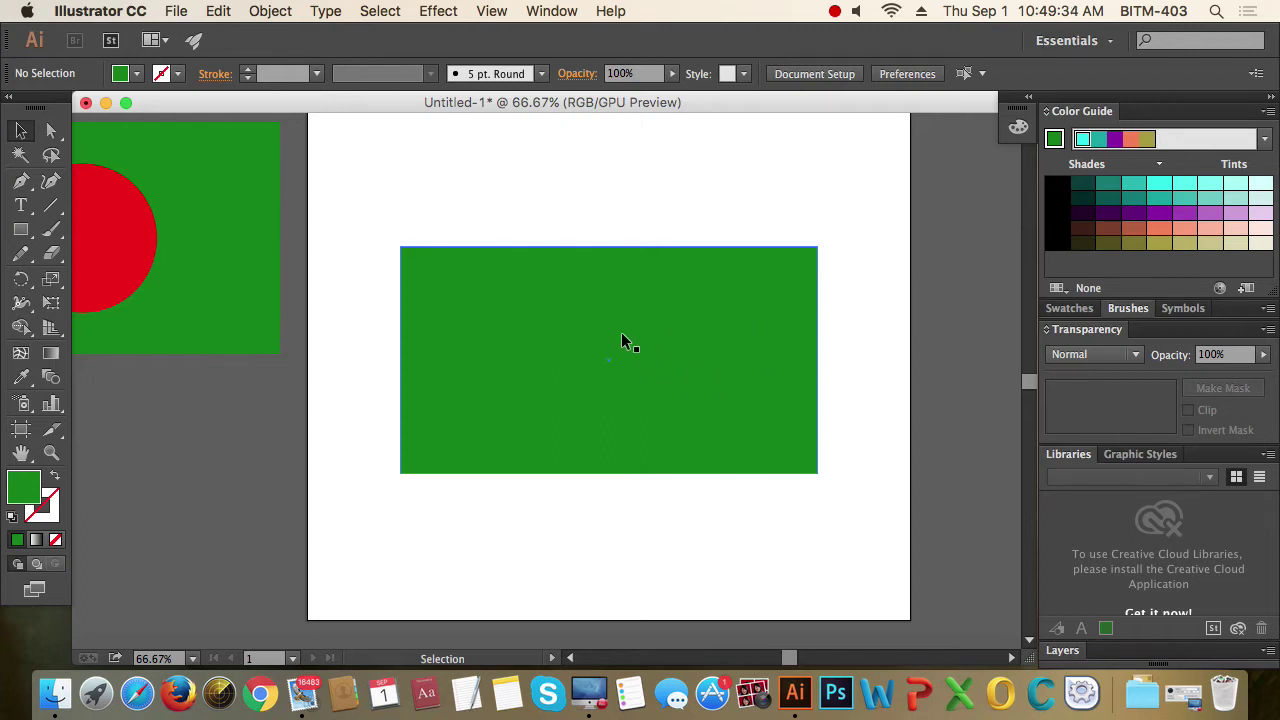
Using the Direct Selection tool, move the selection from the green rectangle through the larger cyan circle to the smaller hidden red circle.
key("a")
key("v")
key("a")
left_click(627, 345)
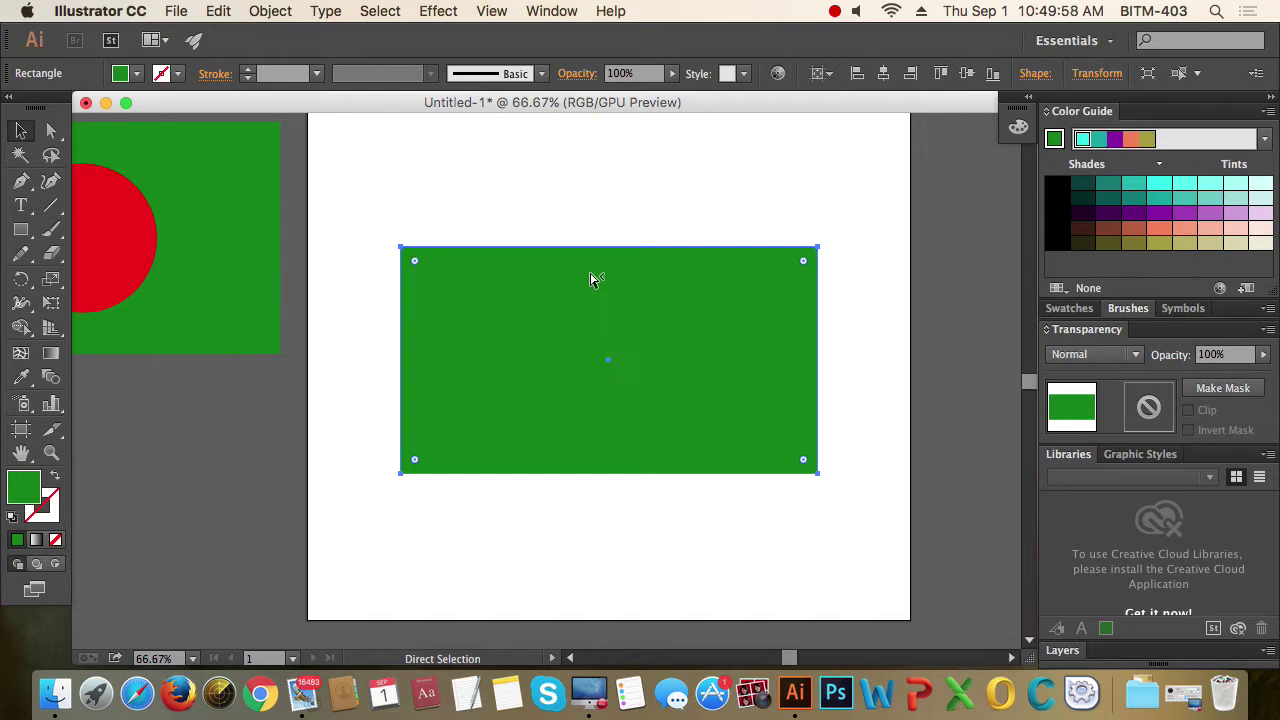
key("super+b")
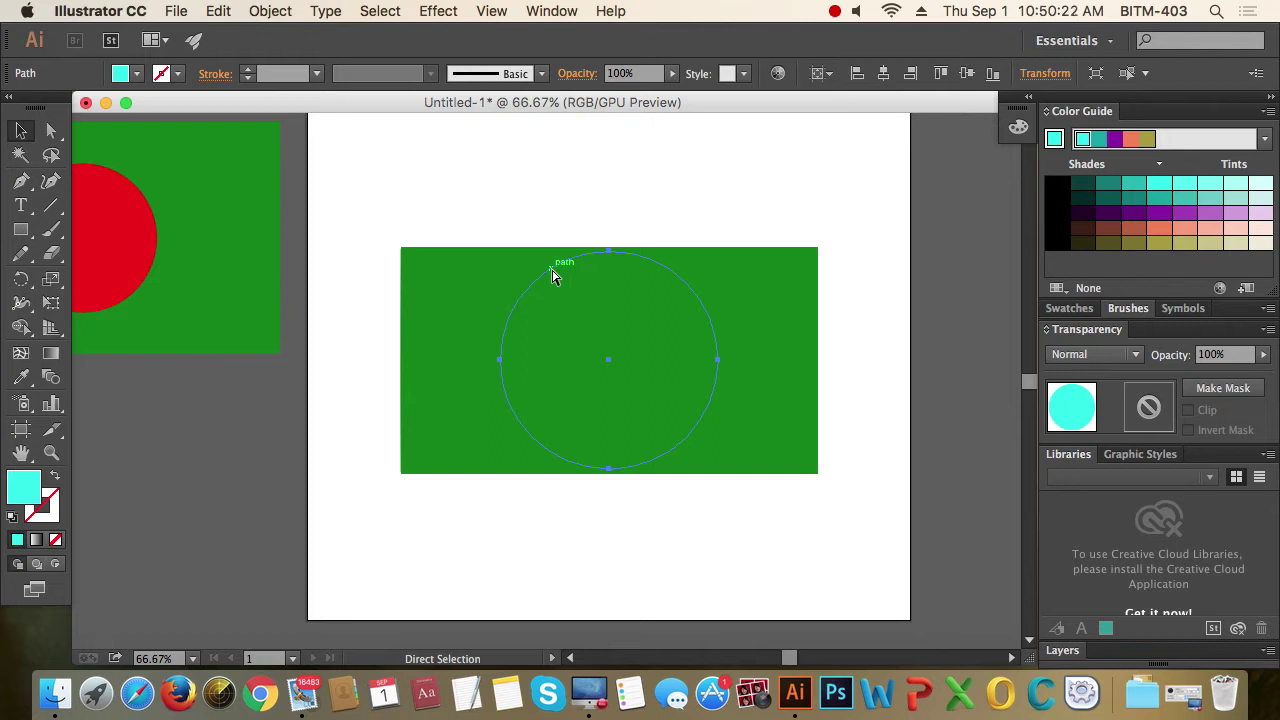
left_click(643, 342)
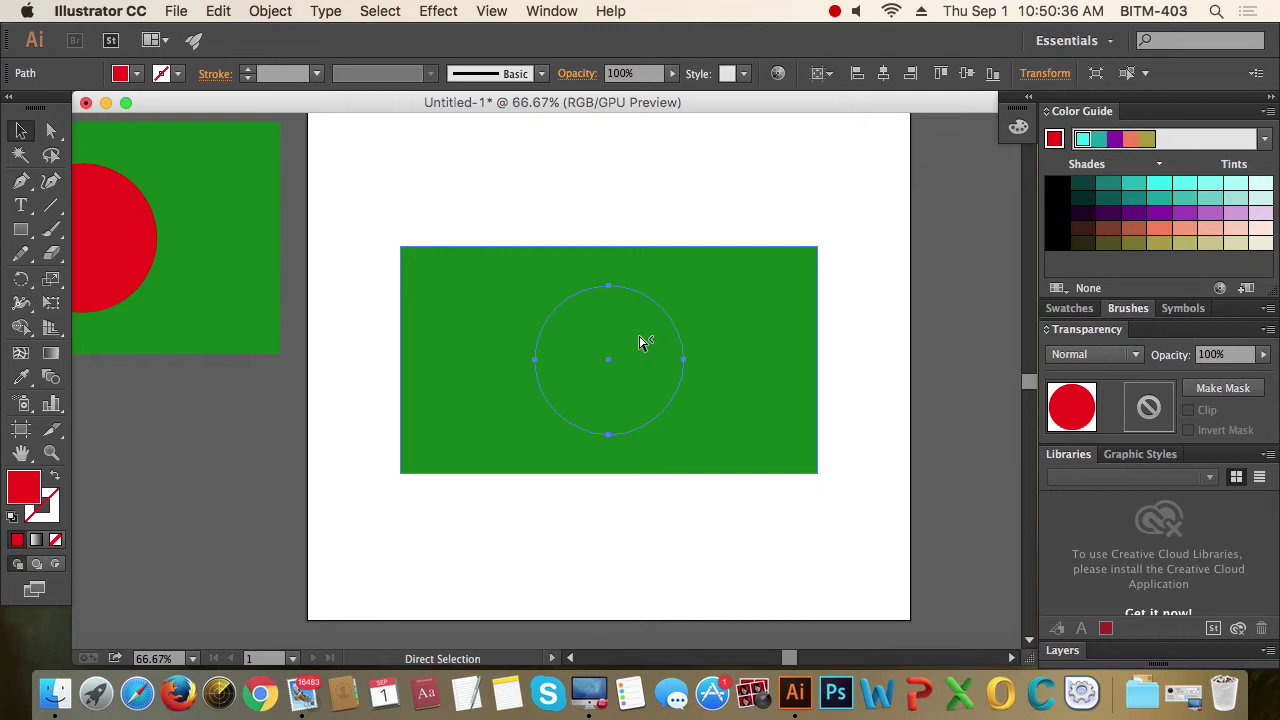
With the Selection tool, apply Bring to Front to the red circle and clear the selection.
key("v")
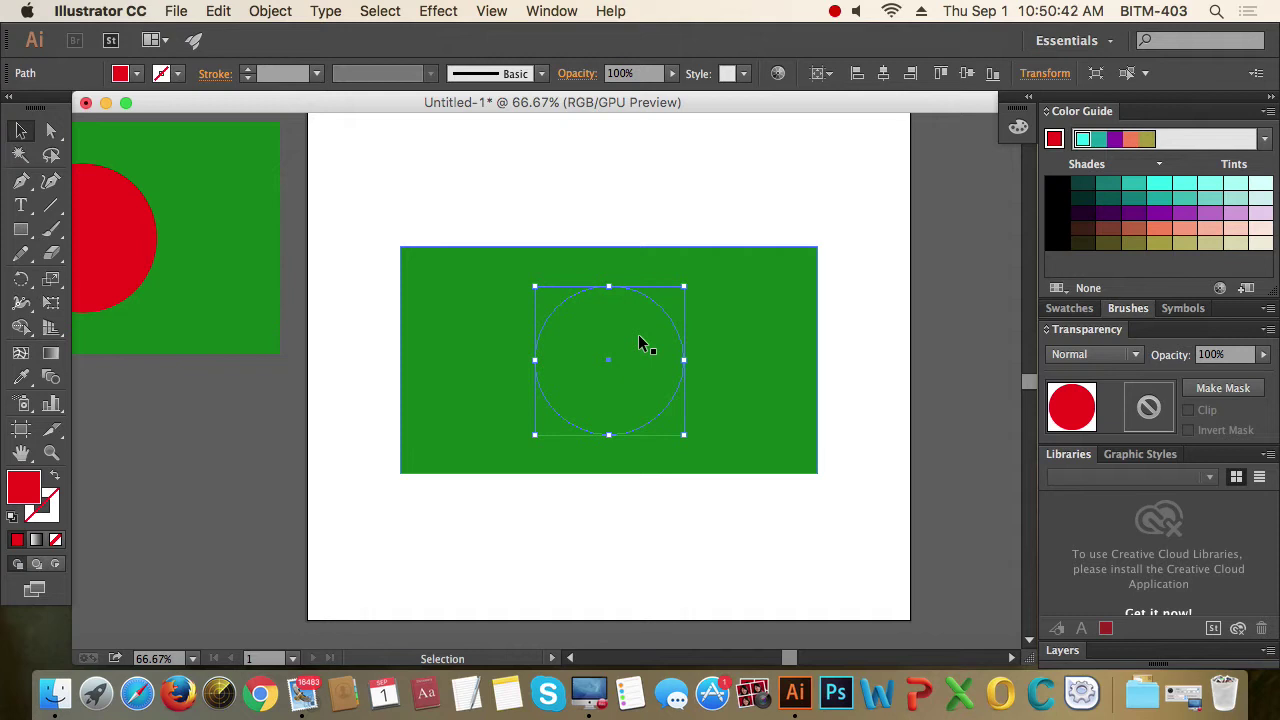
right_click(641, 344)
mouse_move(763, 610)
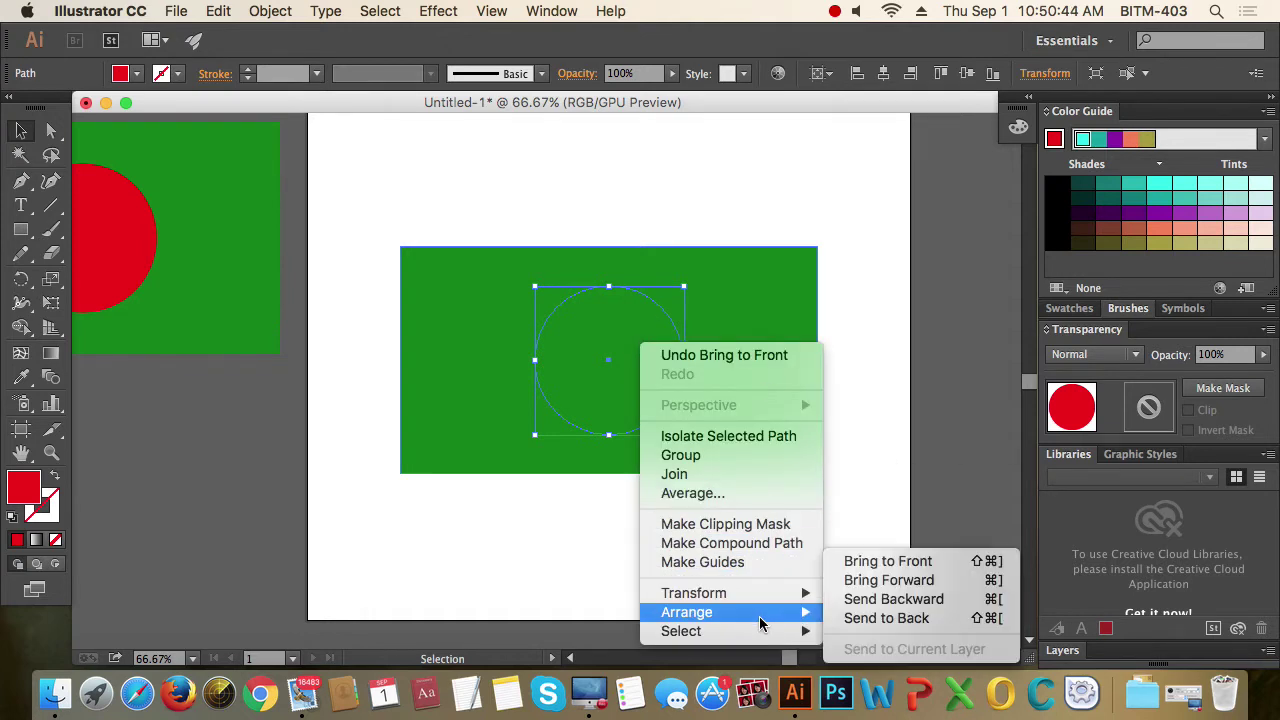
left_click(888, 561)
left_click(893, 481)
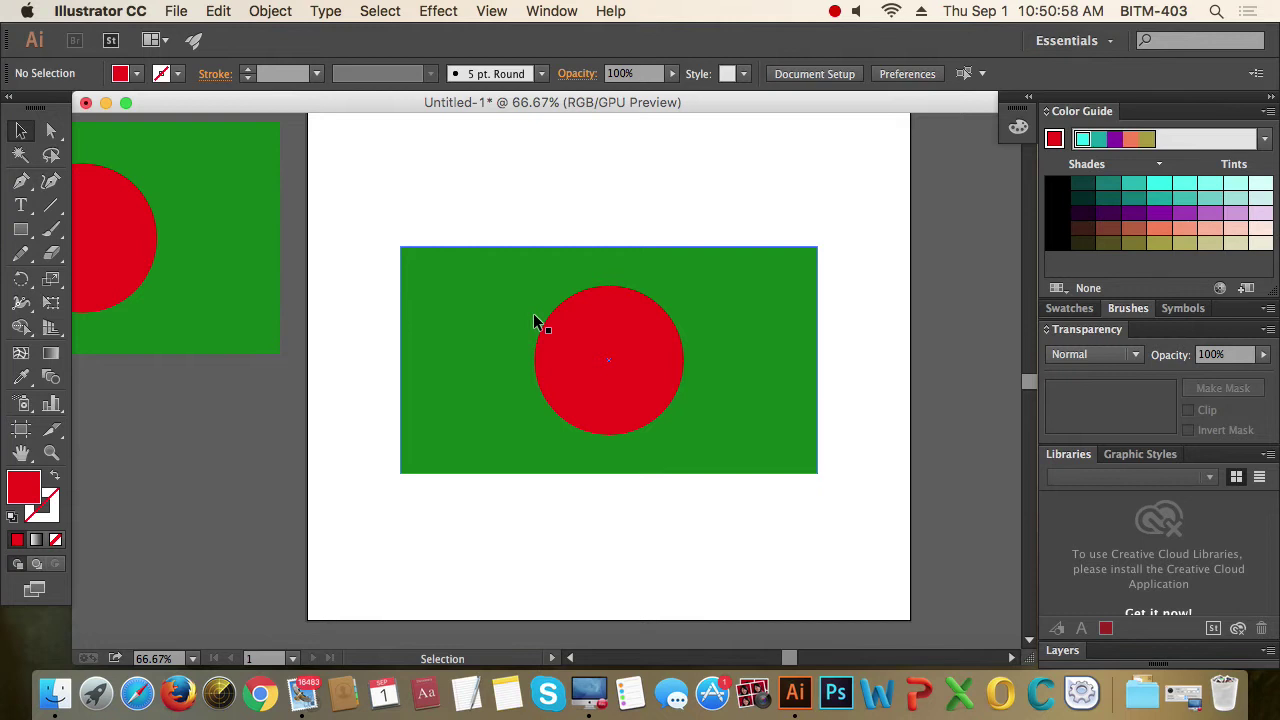
left_click(836, 11)
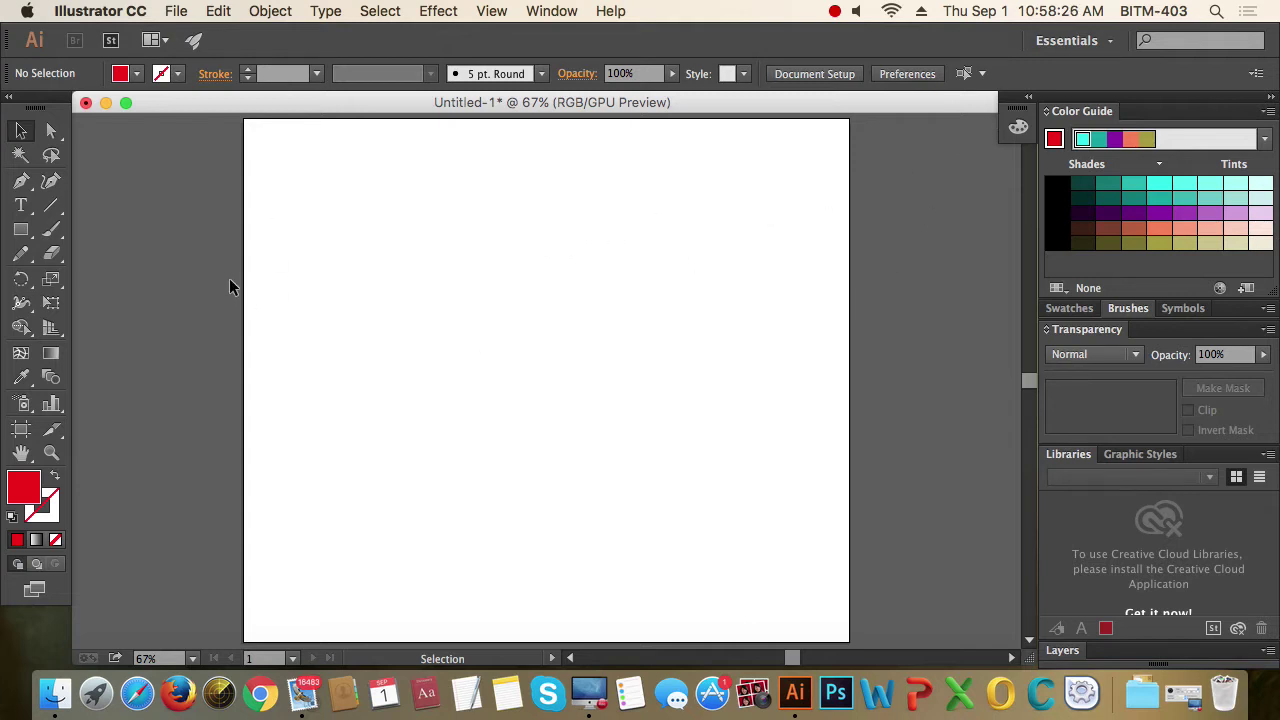
Show the rulers along the edges of the document window.
left_click(491, 12)
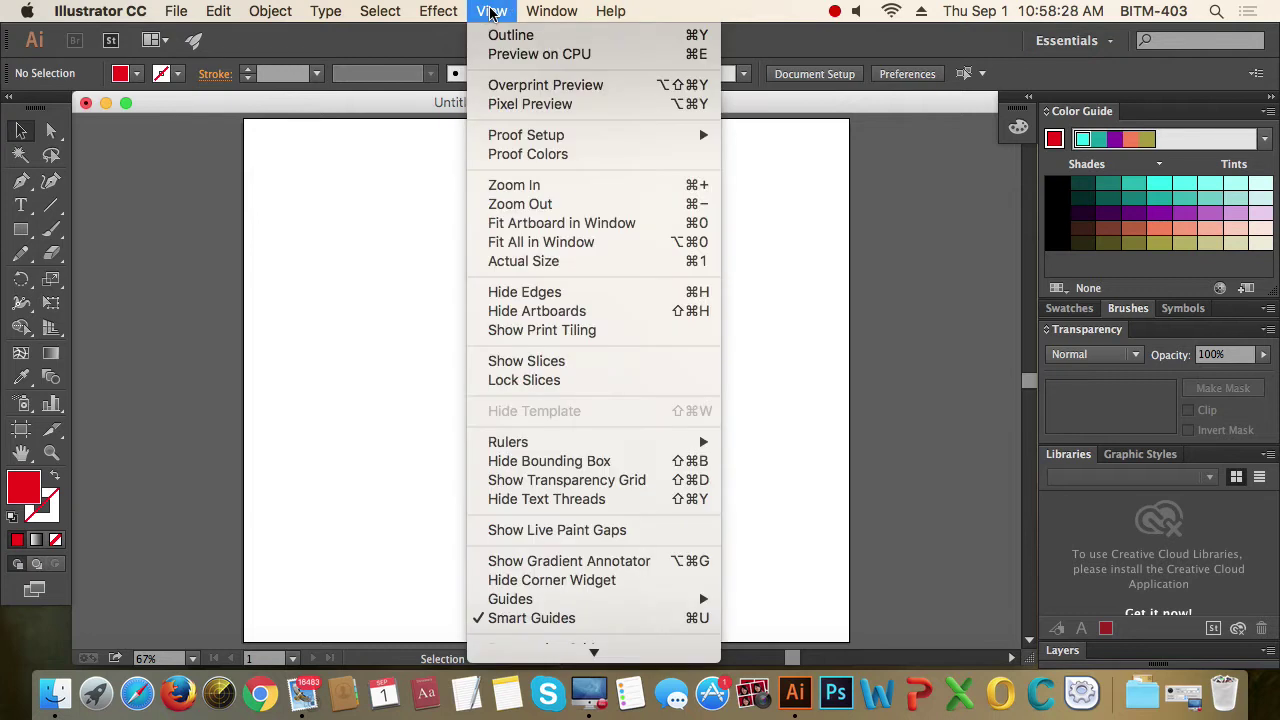
mouse_move(510, 450)
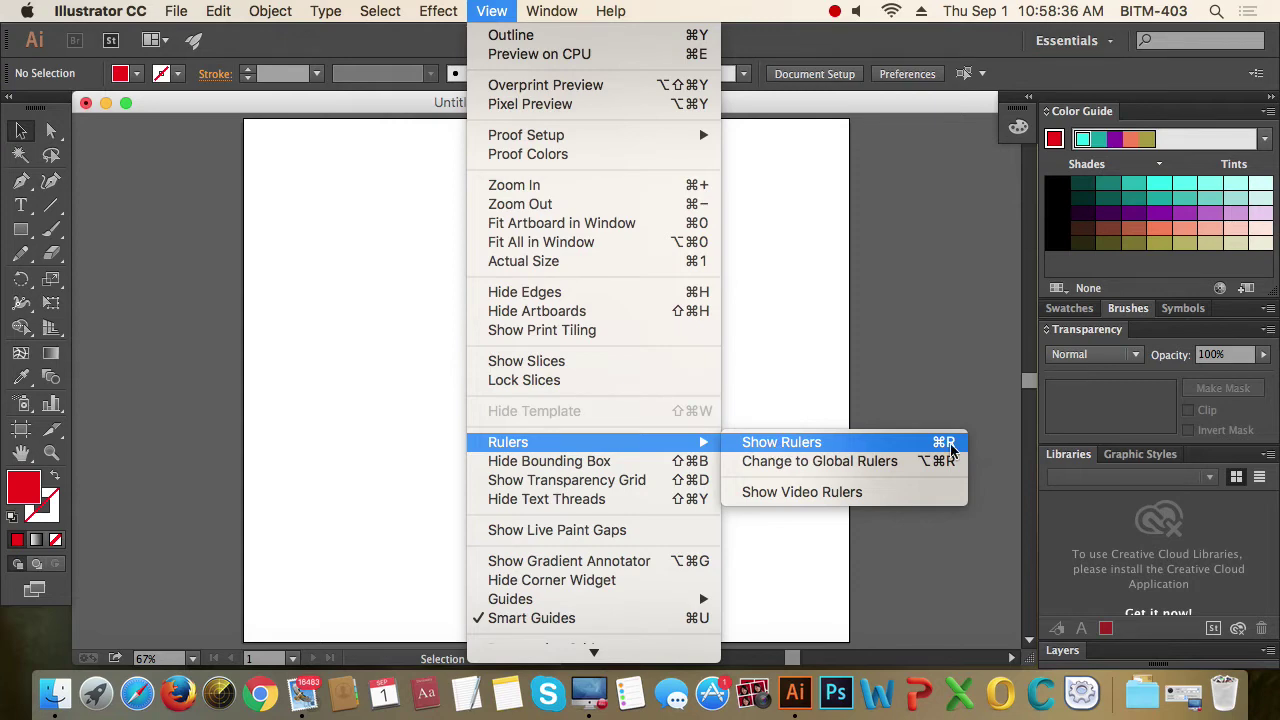
left_click(893, 447)
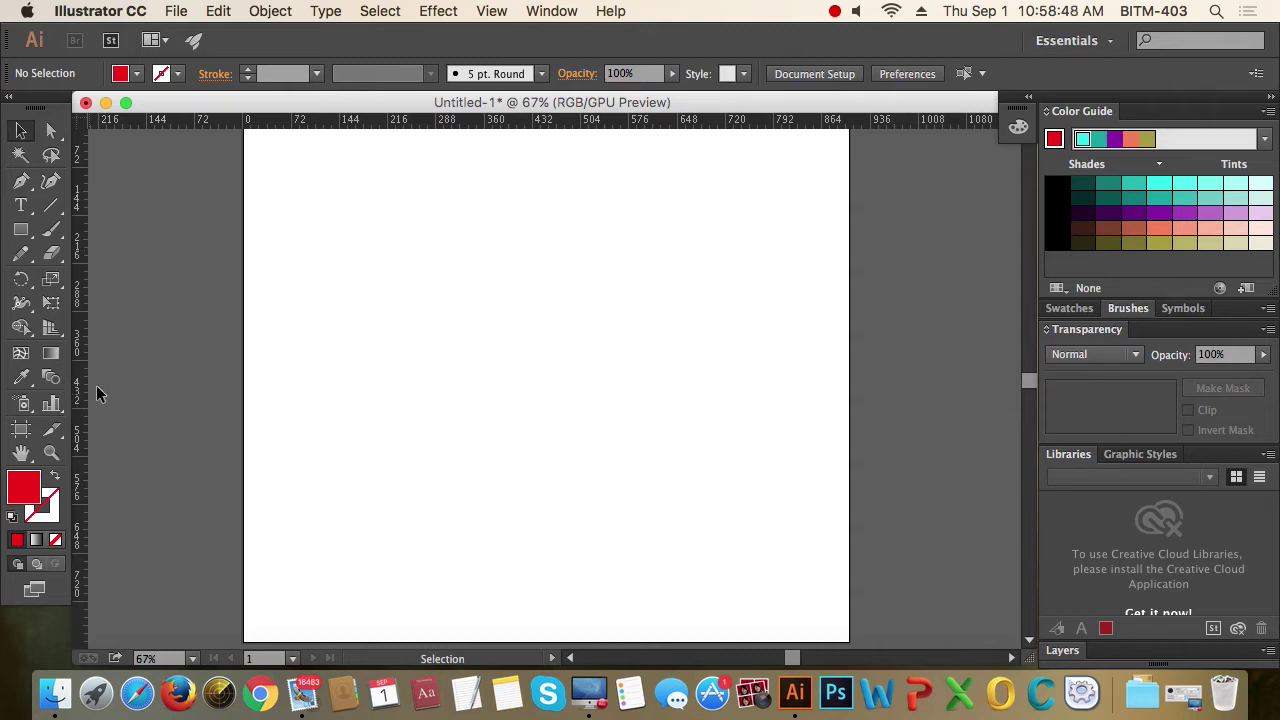
Toggle the rulers off and back on, and return to the Selection tool.
key("a")
key("super+r")
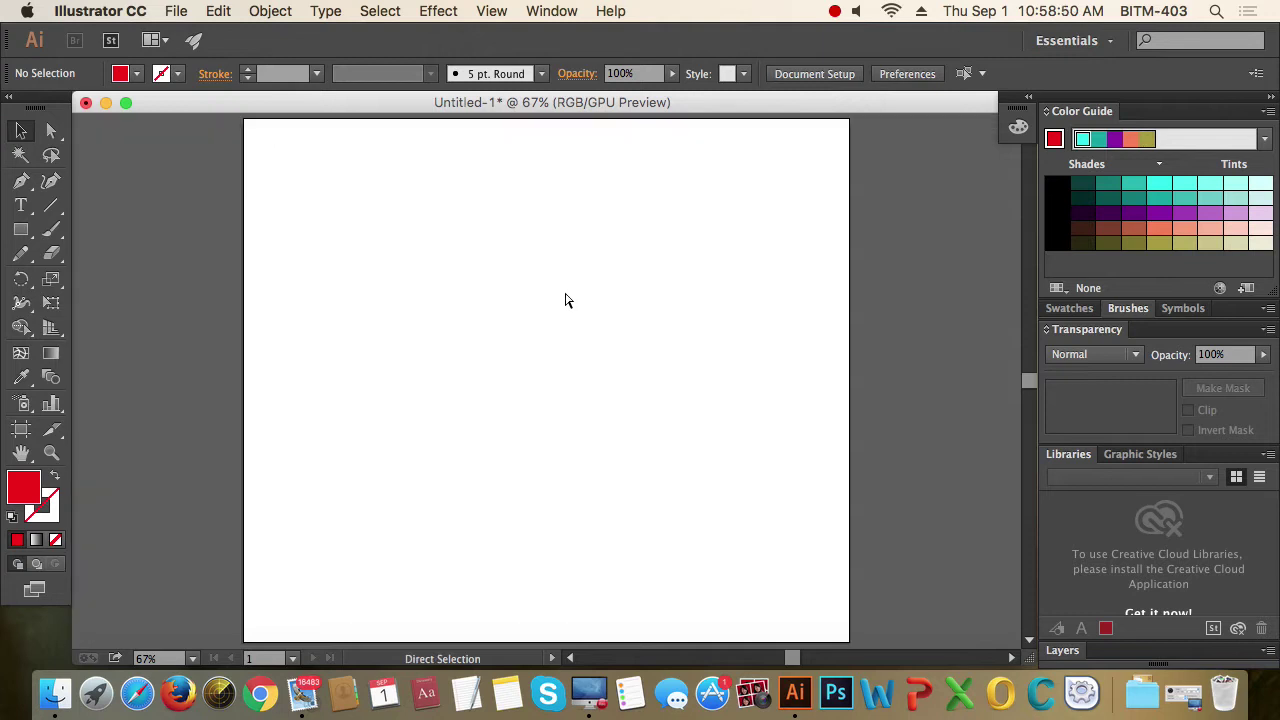
key("super+r")
key("v")
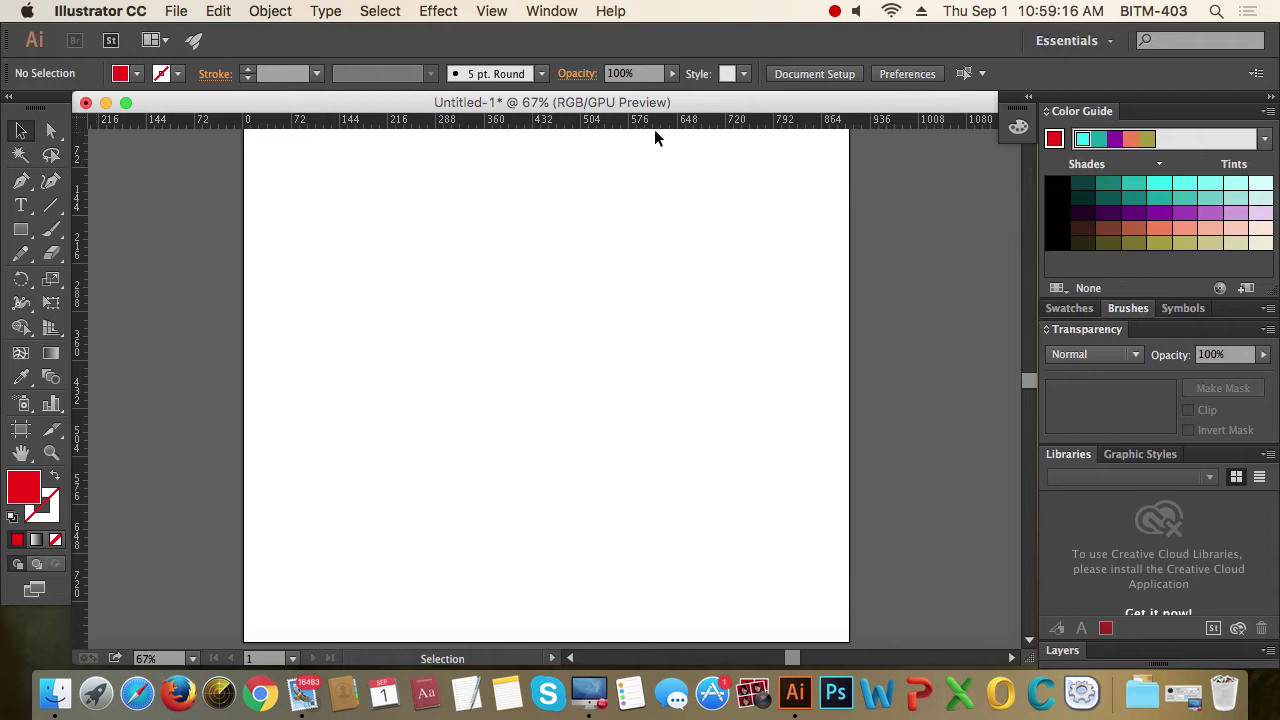
Switch the ruler units to inches and back to points.
right_click(680, 123)
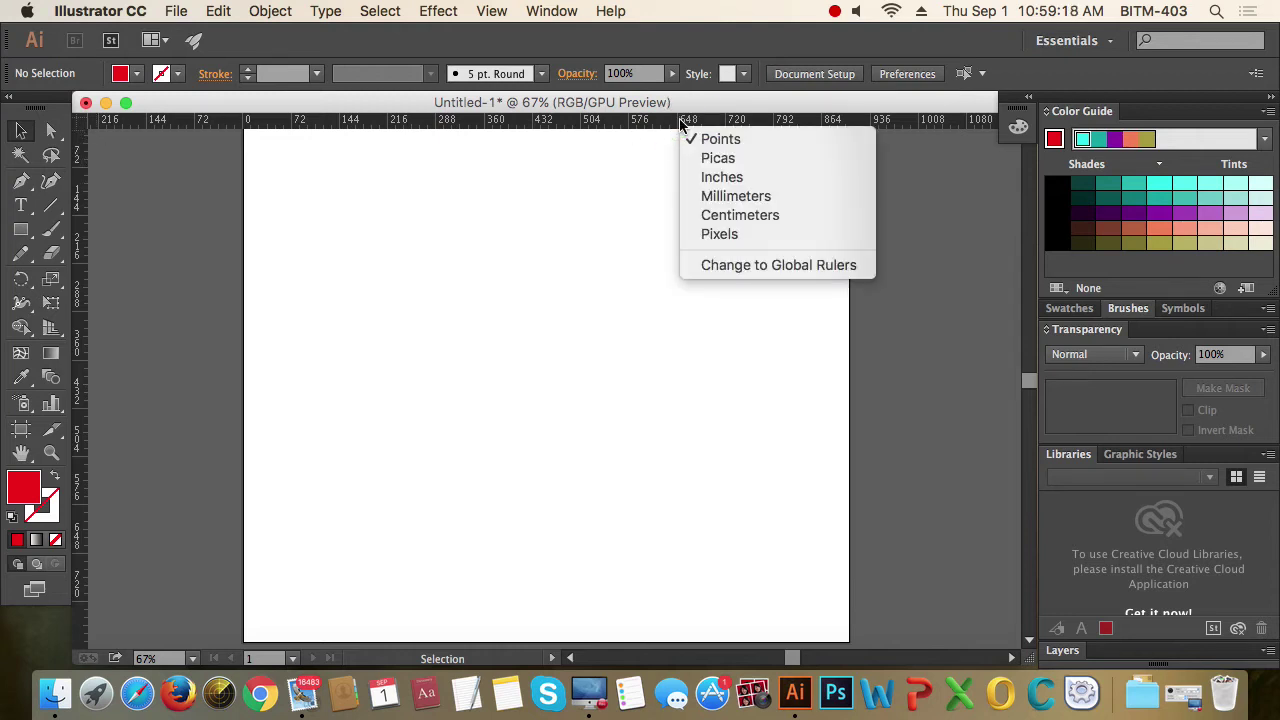
left_click(733, 177)
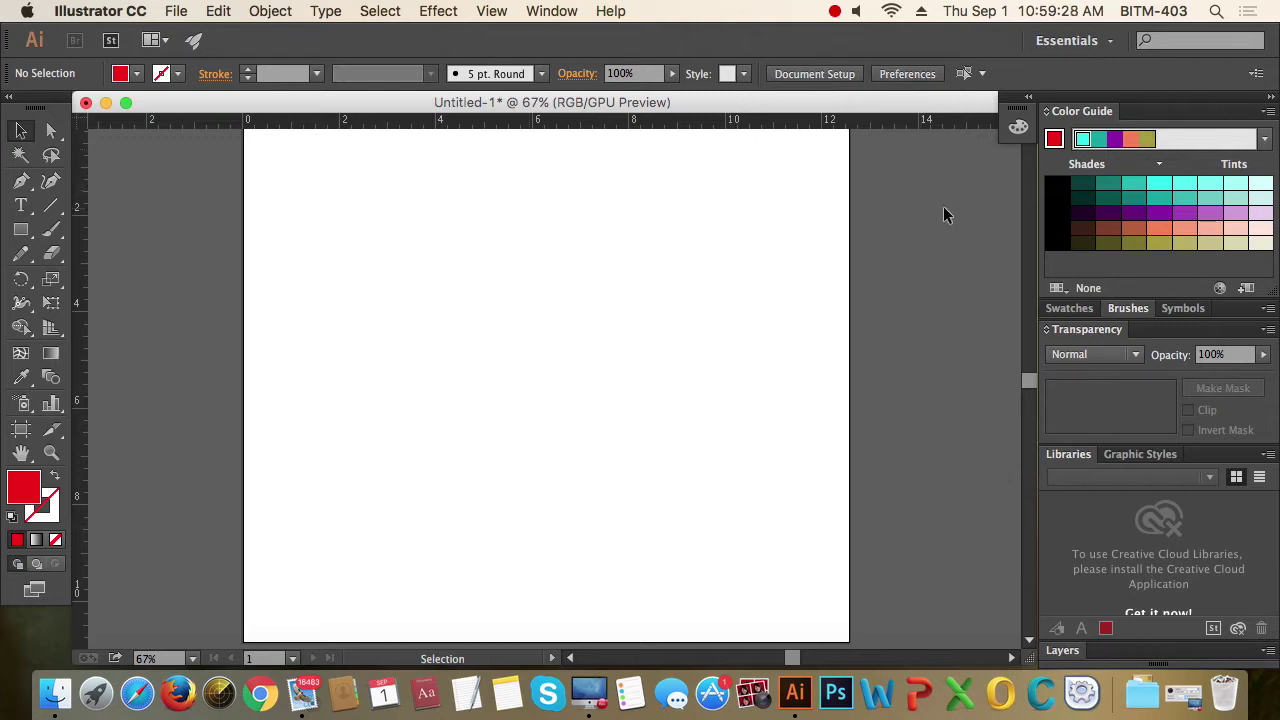
right_click(763, 122)
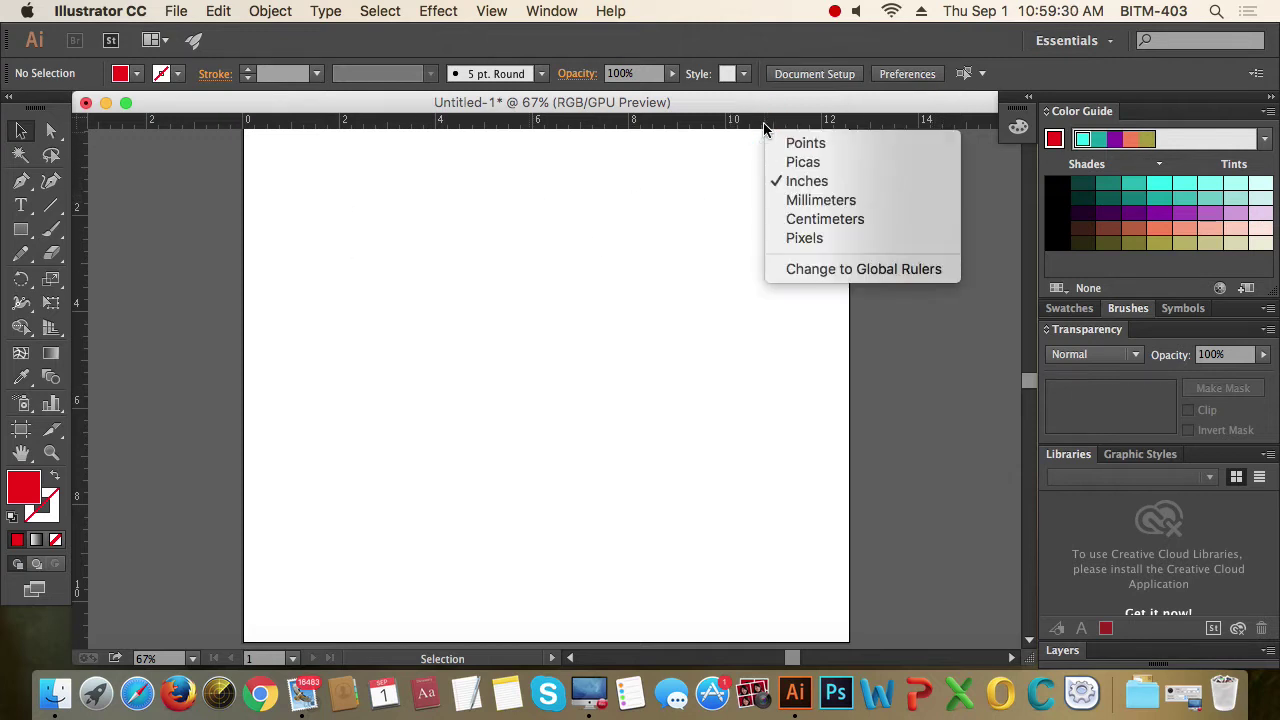
left_click(829, 142)
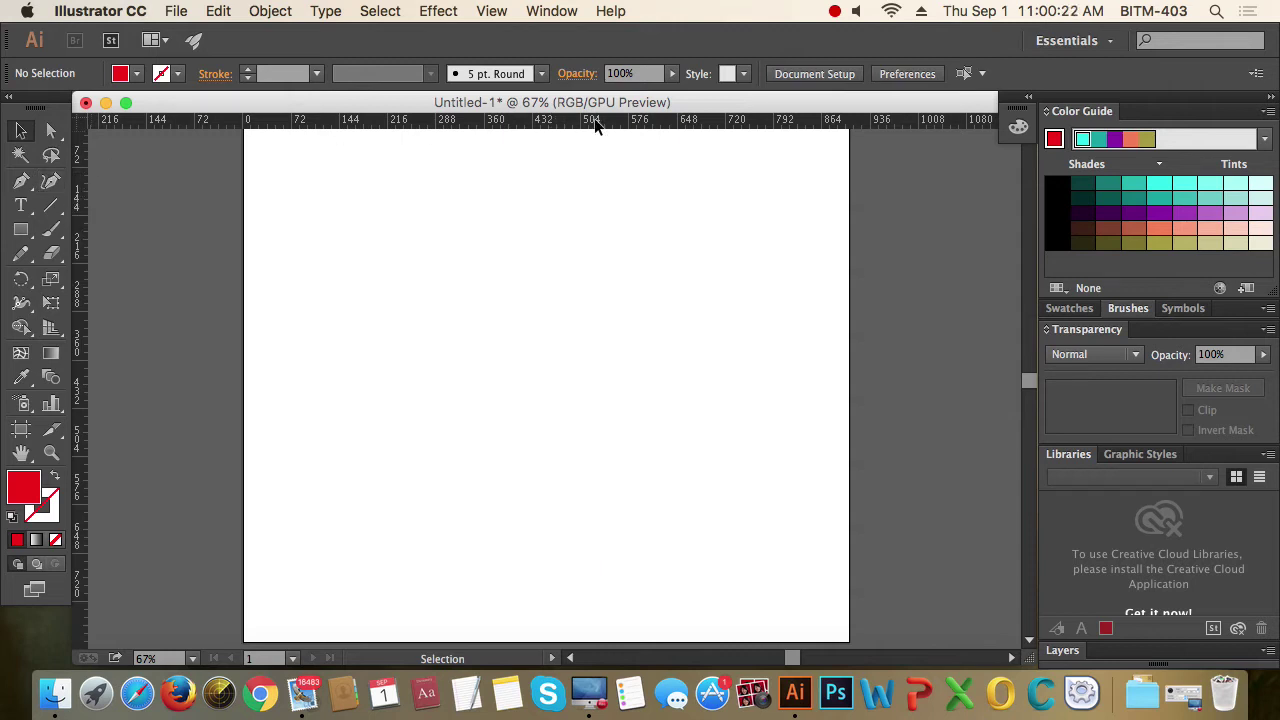
right_click(619, 124)
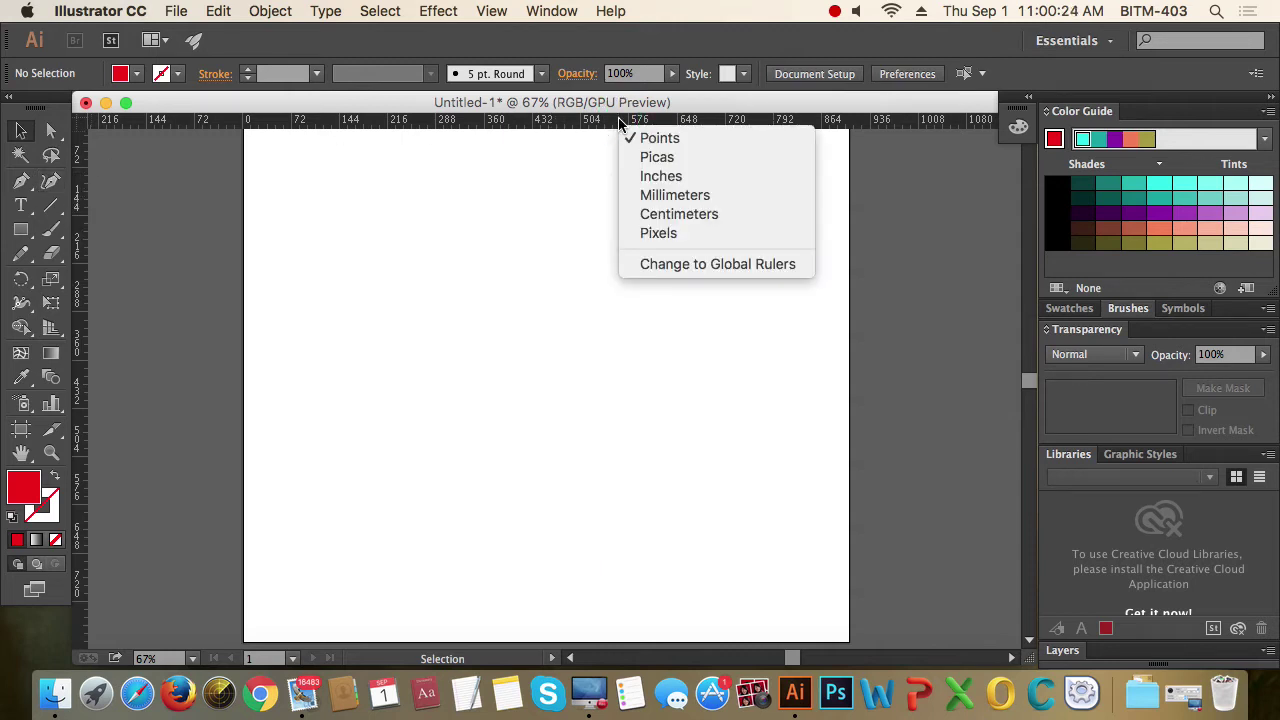
key("Escape")
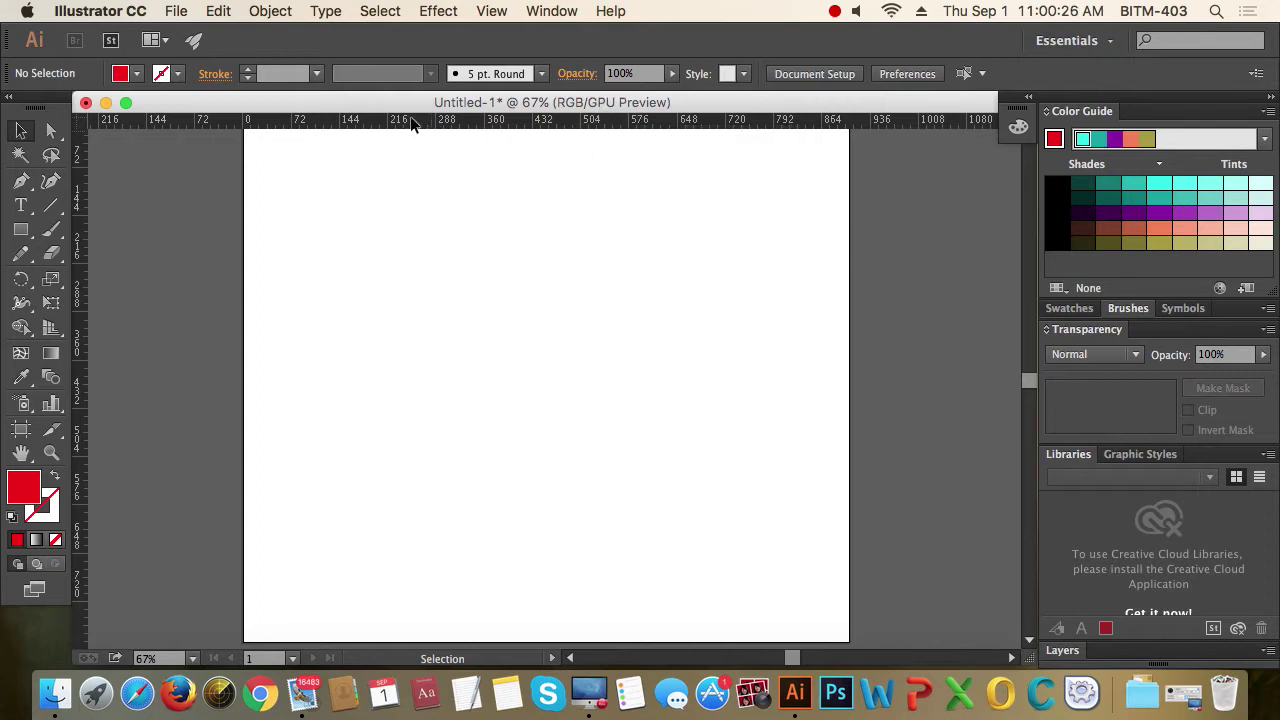
Add two horizontal guides across the artboard's middle and two vertical guides at about 365 pt and 600 pt.
left_click_drag(369, 121, 422, 295)
left_click_drag(778, 403, 514, 213)
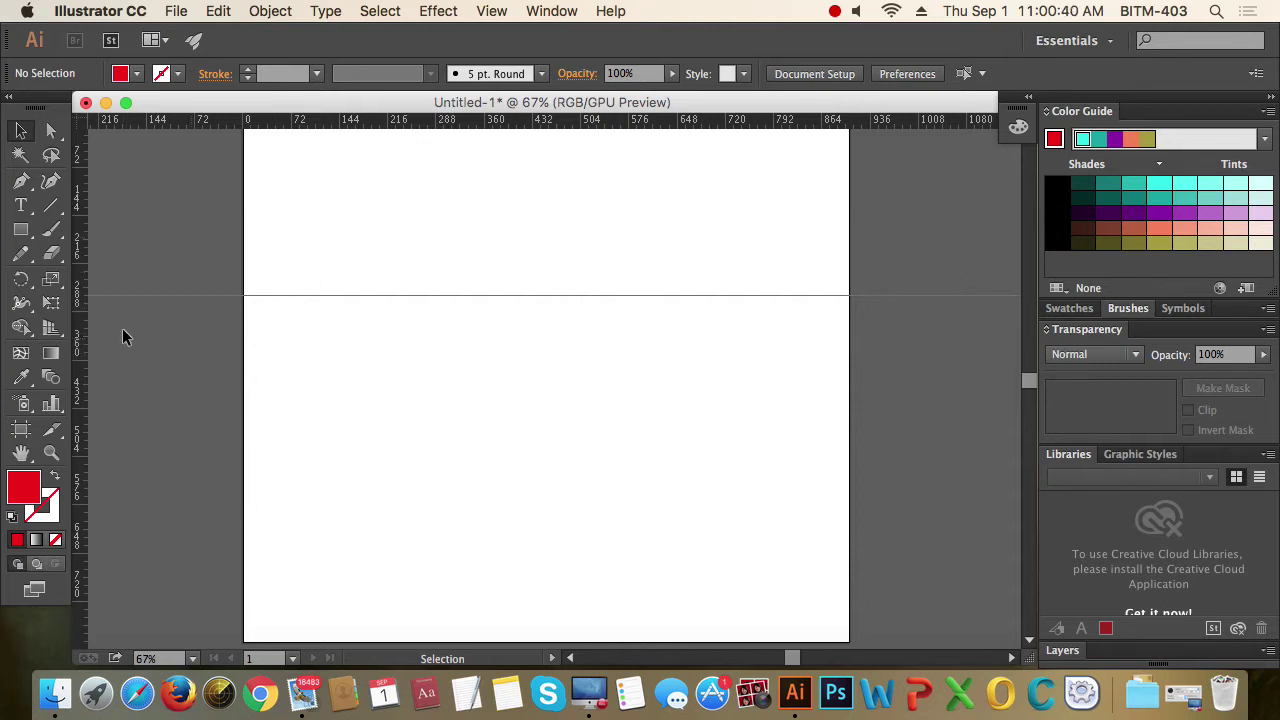
left_click_drag(79, 310, 490, 350)
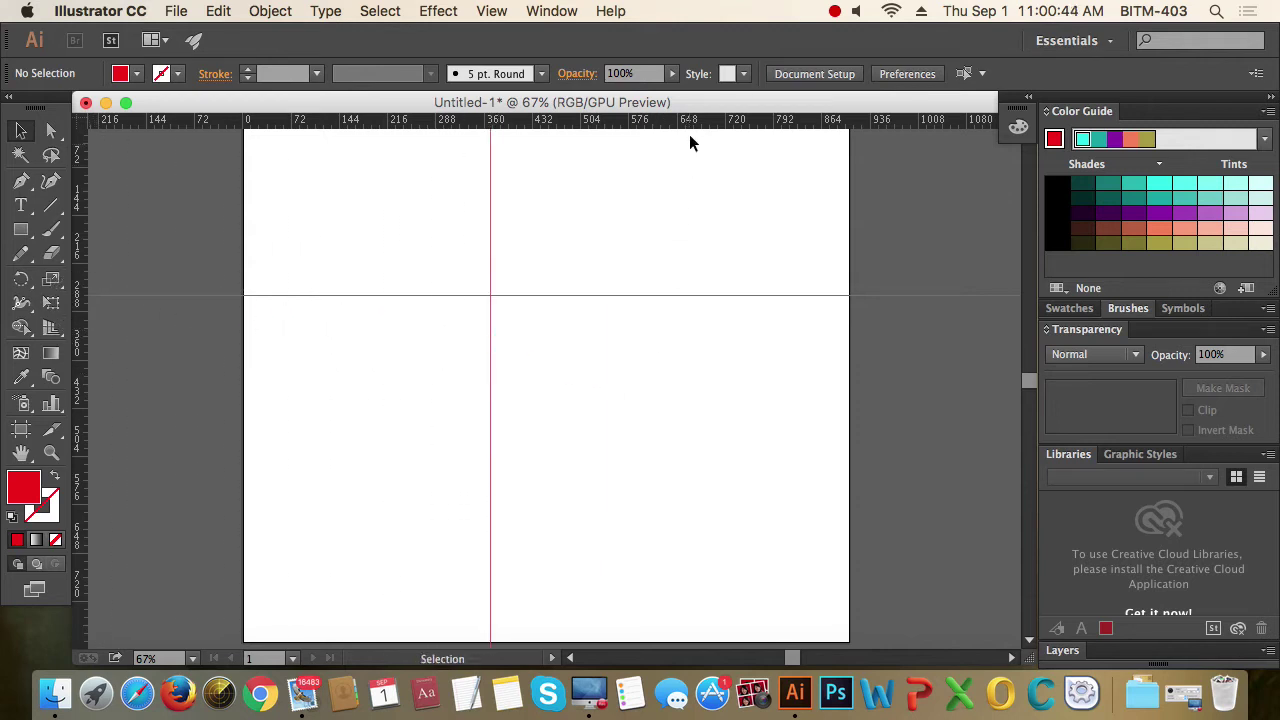
left_click_drag(690, 121, 713, 415)
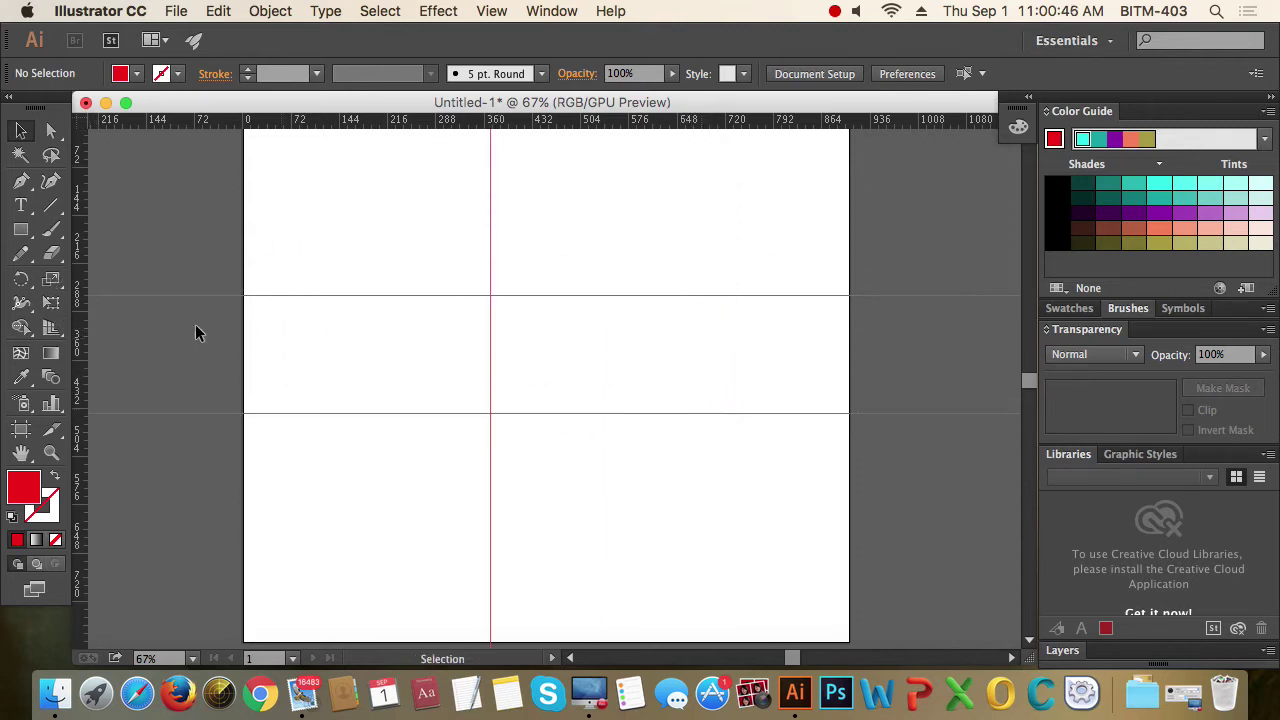
left_click_drag(78, 312, 646, 337)
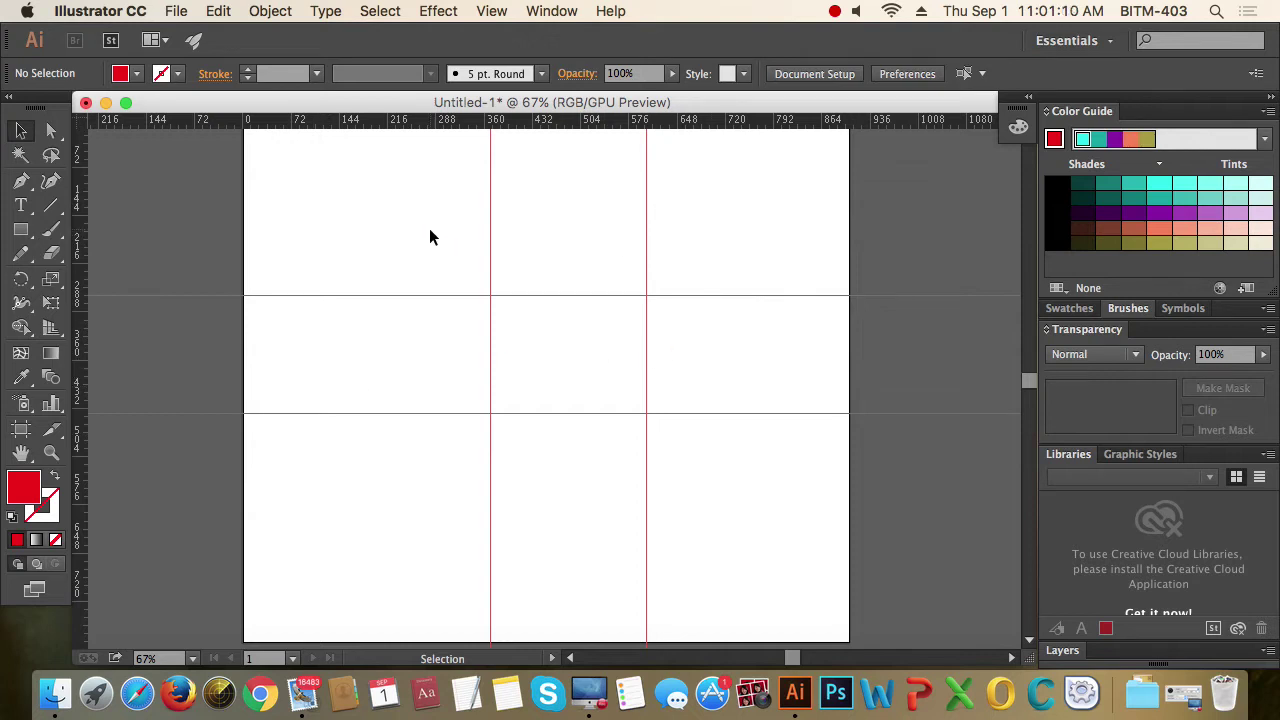
Try to select the locked guides by drawing several selection marquees across their intersections.
left_click_drag(429, 229, 750, 480)
left_click(640, 306)
left_click_drag(405, 236, 768, 490)
left_click(654, 336)
left_click_drag(710, 245, 450, 600)
left_click_drag(429, 232, 723, 511)
left_click_drag(429, 221, 588, 393)
Hide the guides and show them again.
right_click(776, 204)
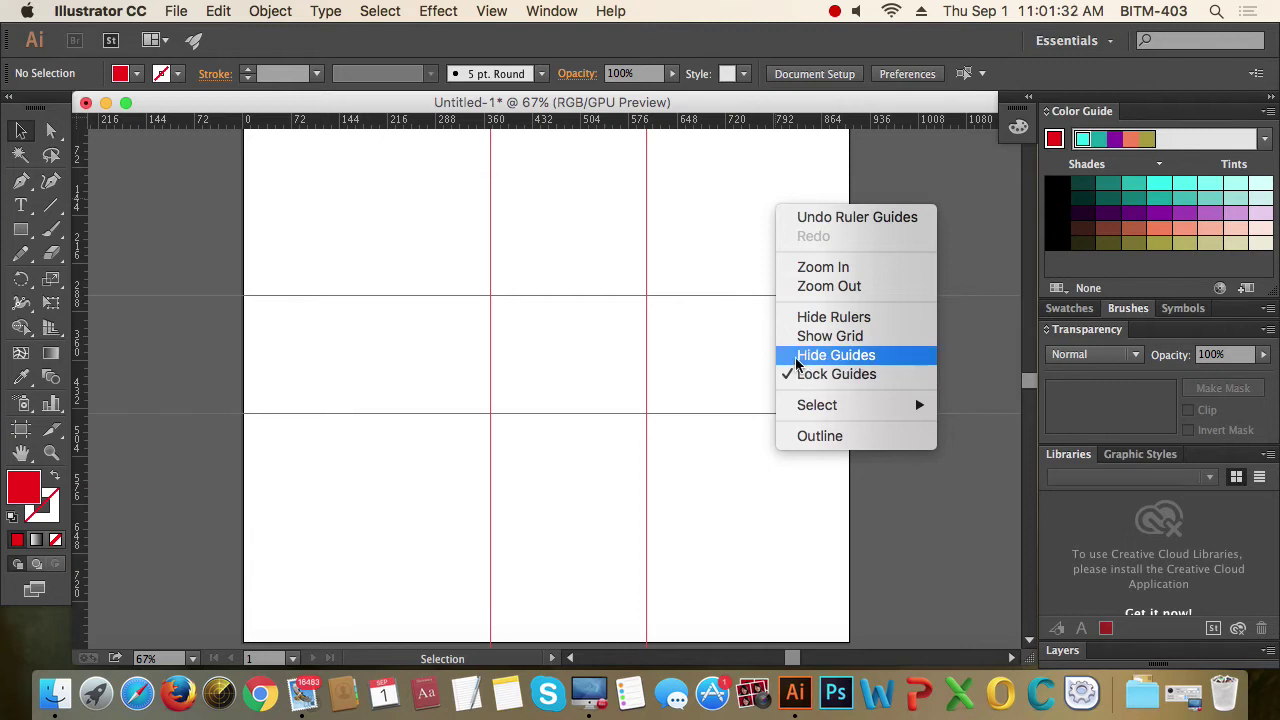
left_click(848, 360)
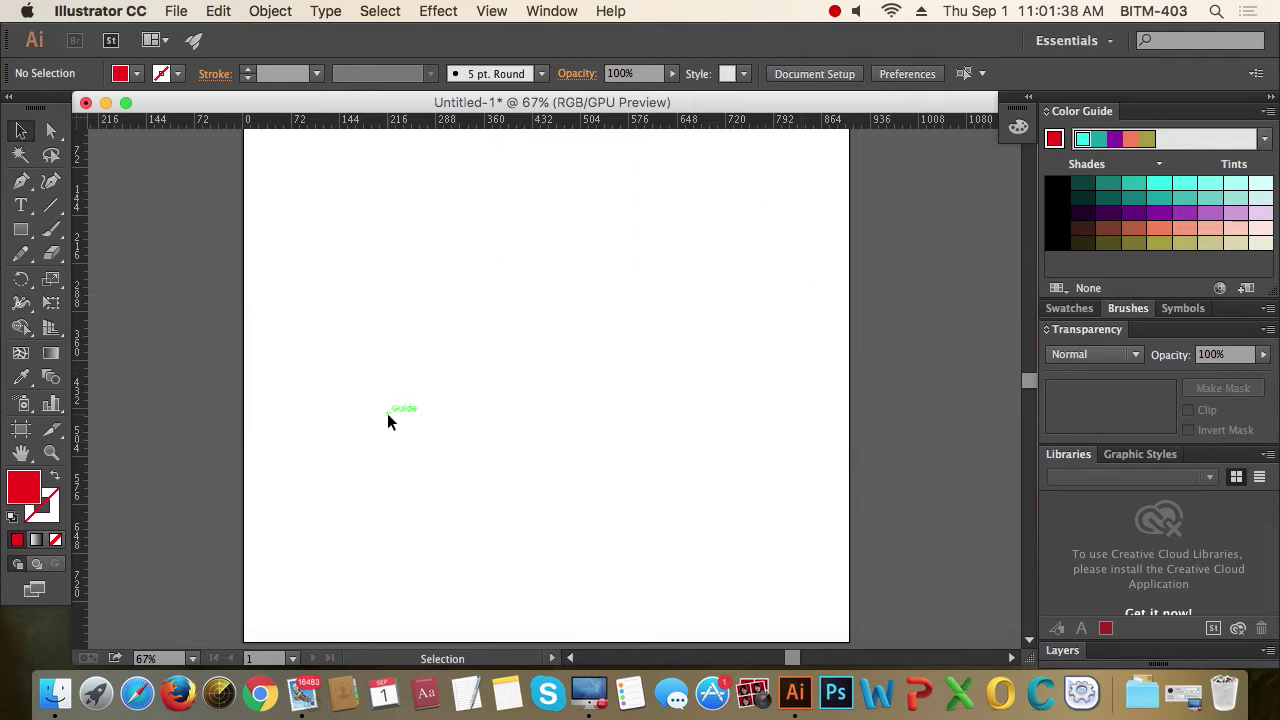
right_click(717, 242)
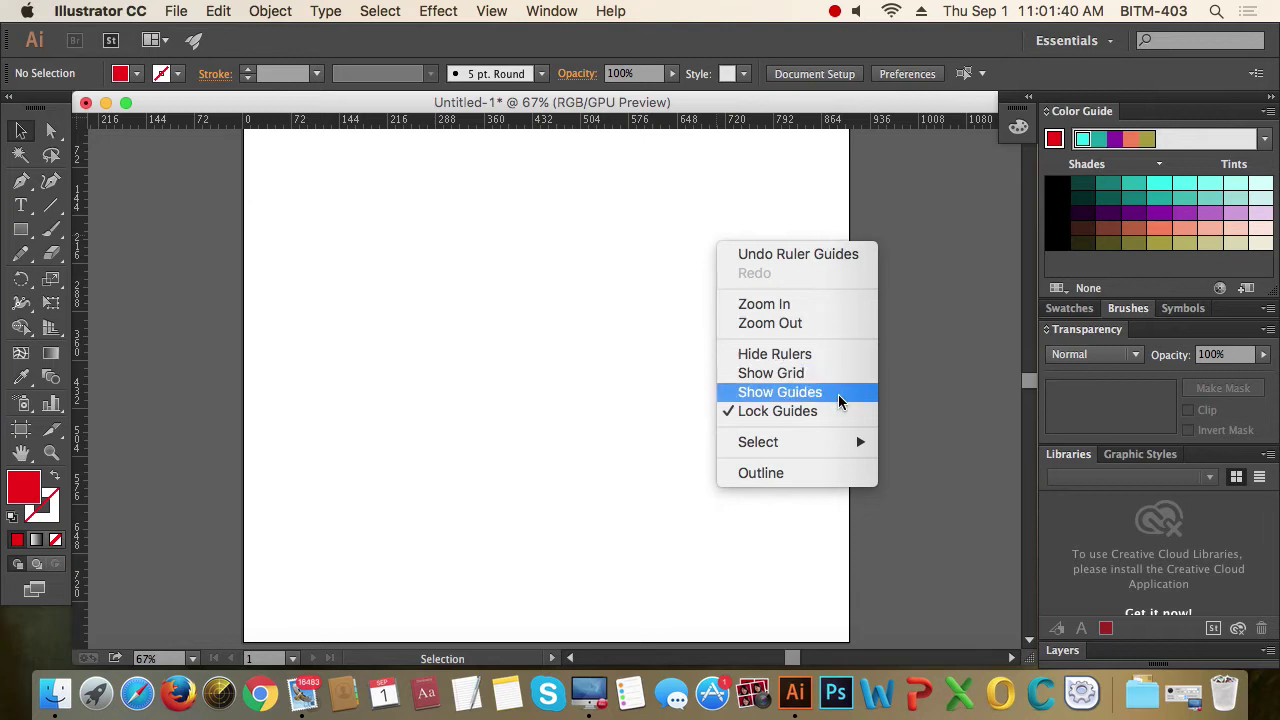
left_click(797, 398)
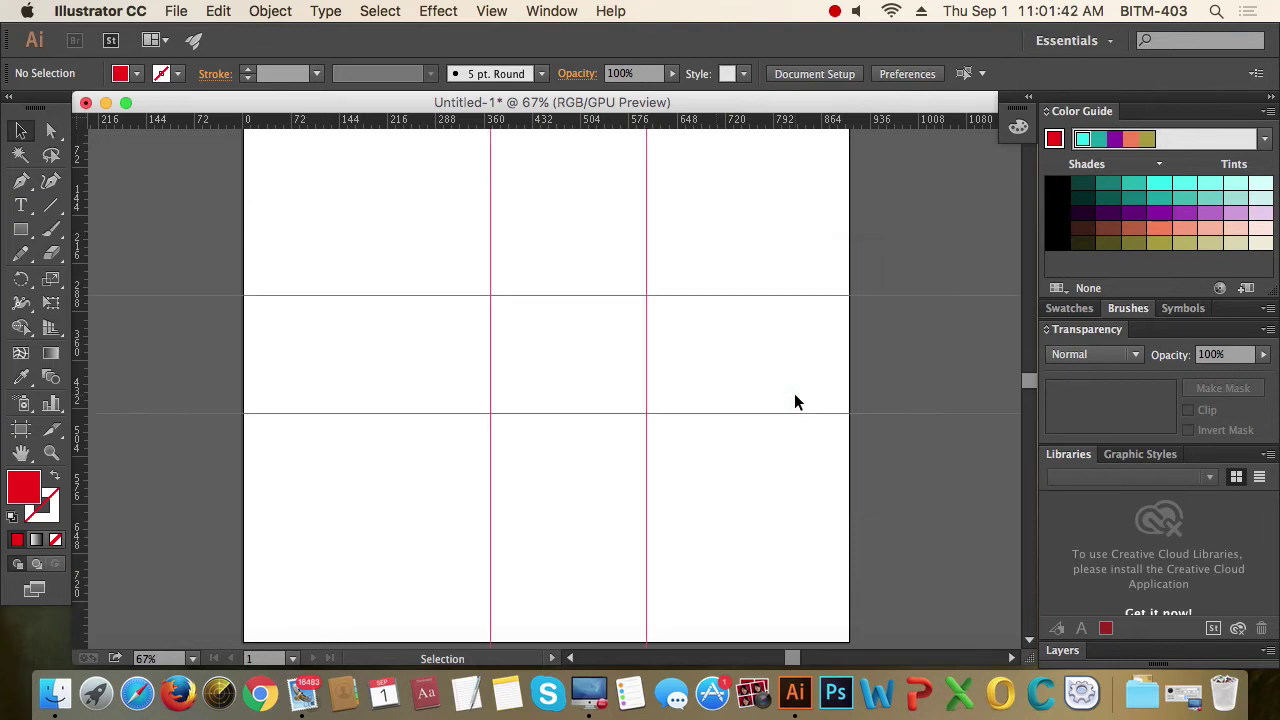
Unlock the guides and test selecting them individually with the Selection tool.
right_click(728, 223)
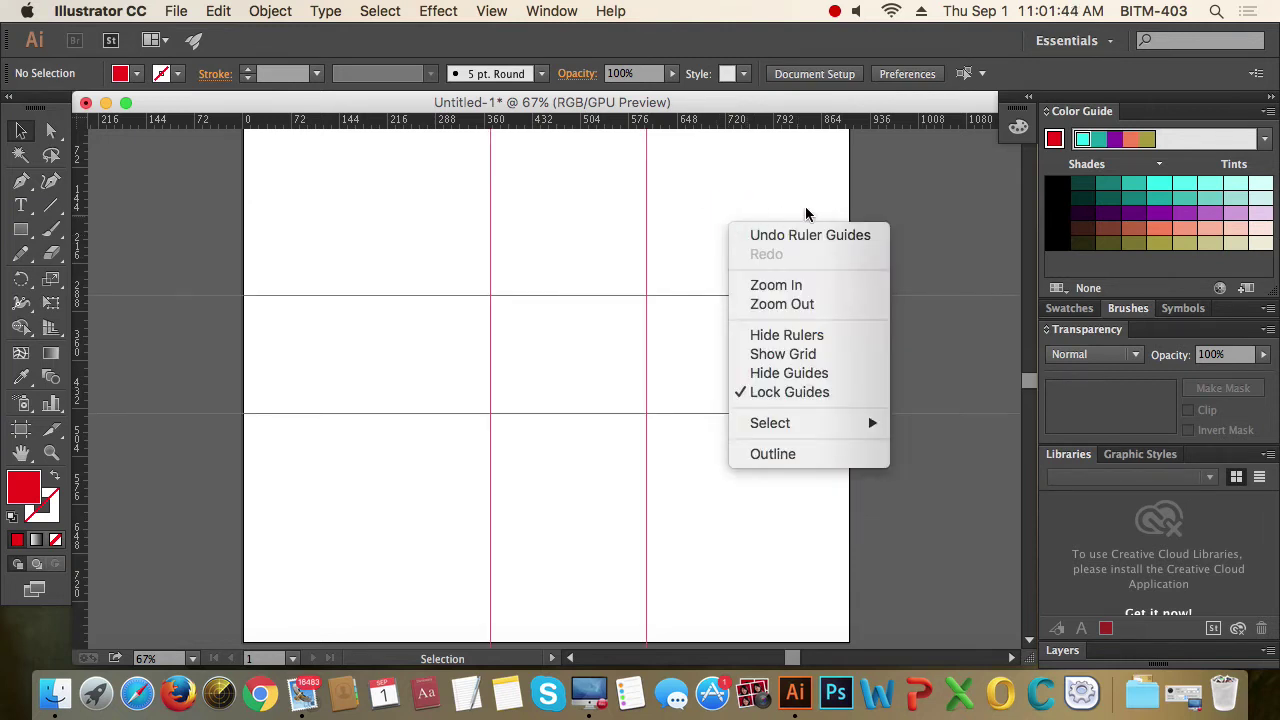
left_click(759, 392)
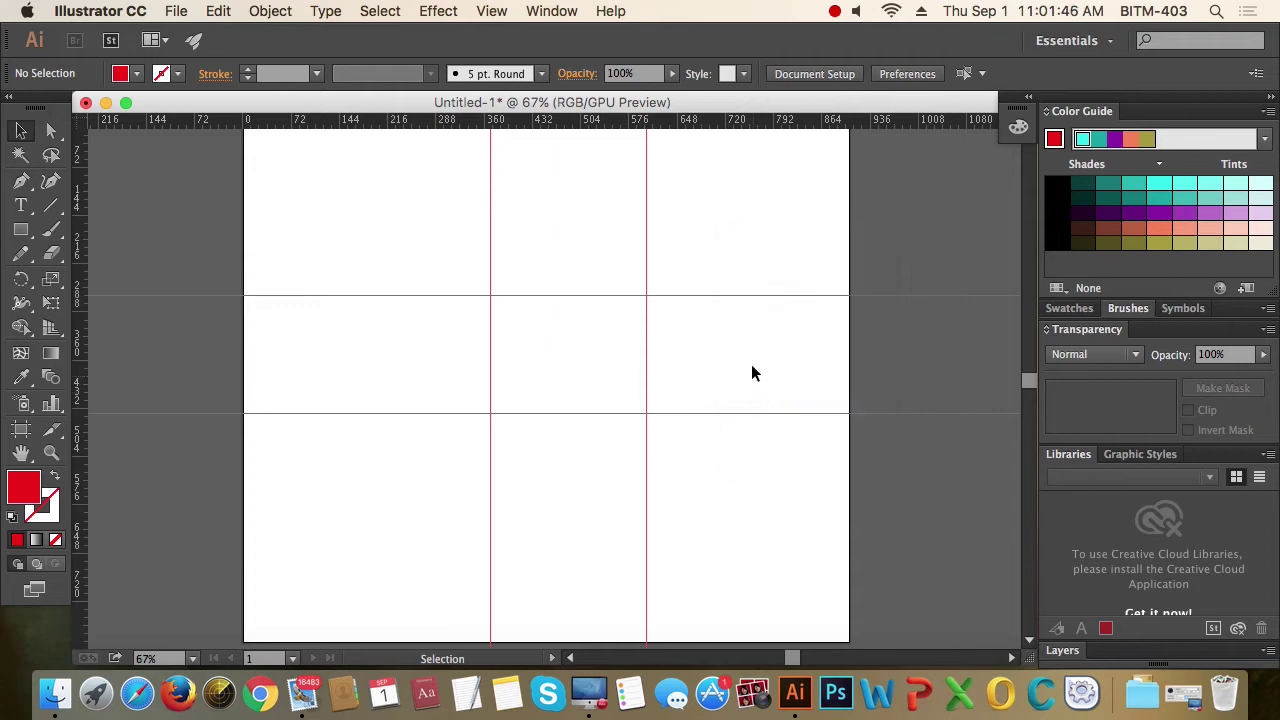
left_click_drag(742, 222, 781, 467)
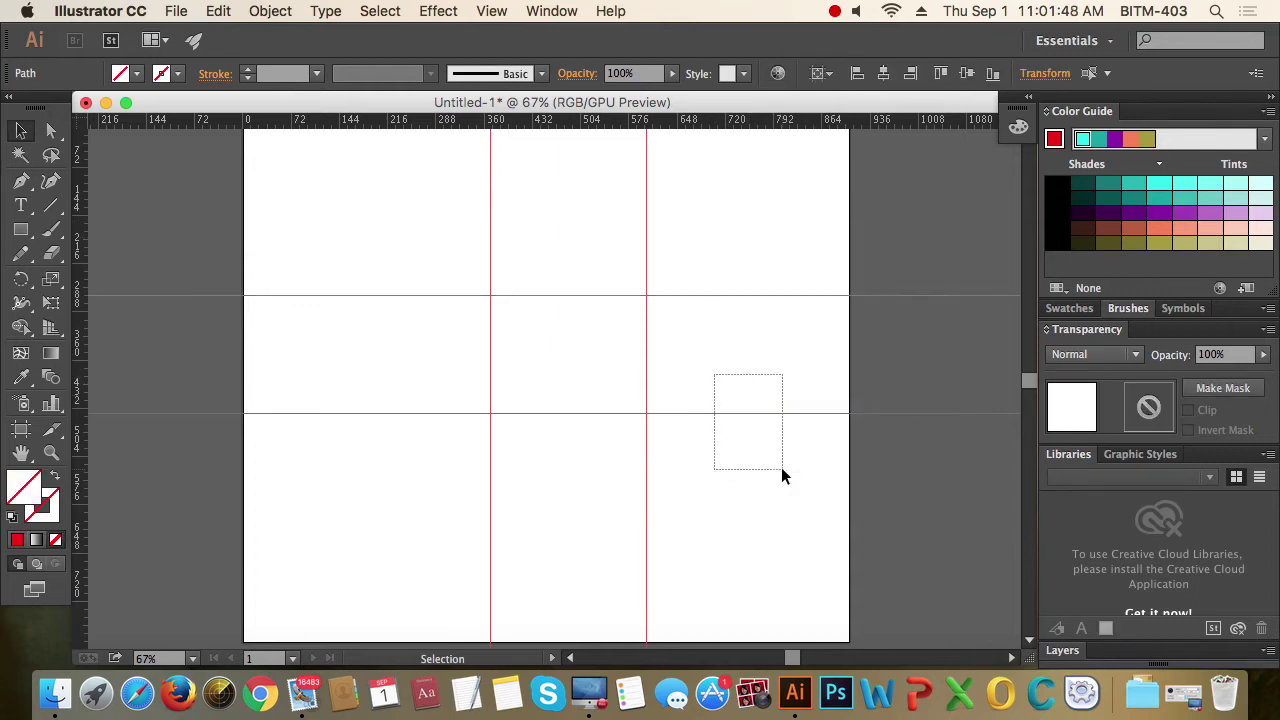
left_click_drag(700, 334, 740, 405)
left_click(756, 354)
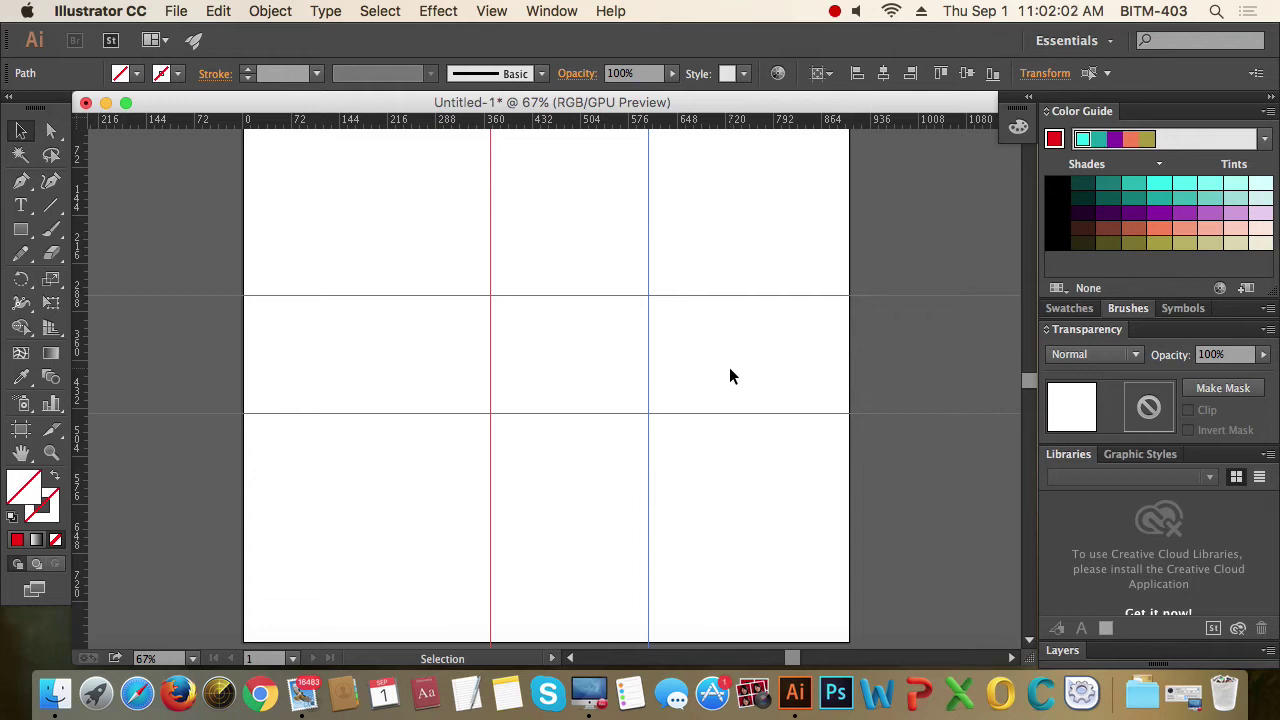
Delete both vertical guides and both horizontal guides one after another.
key("Delete")
left_click_drag(463, 349, 546, 361)
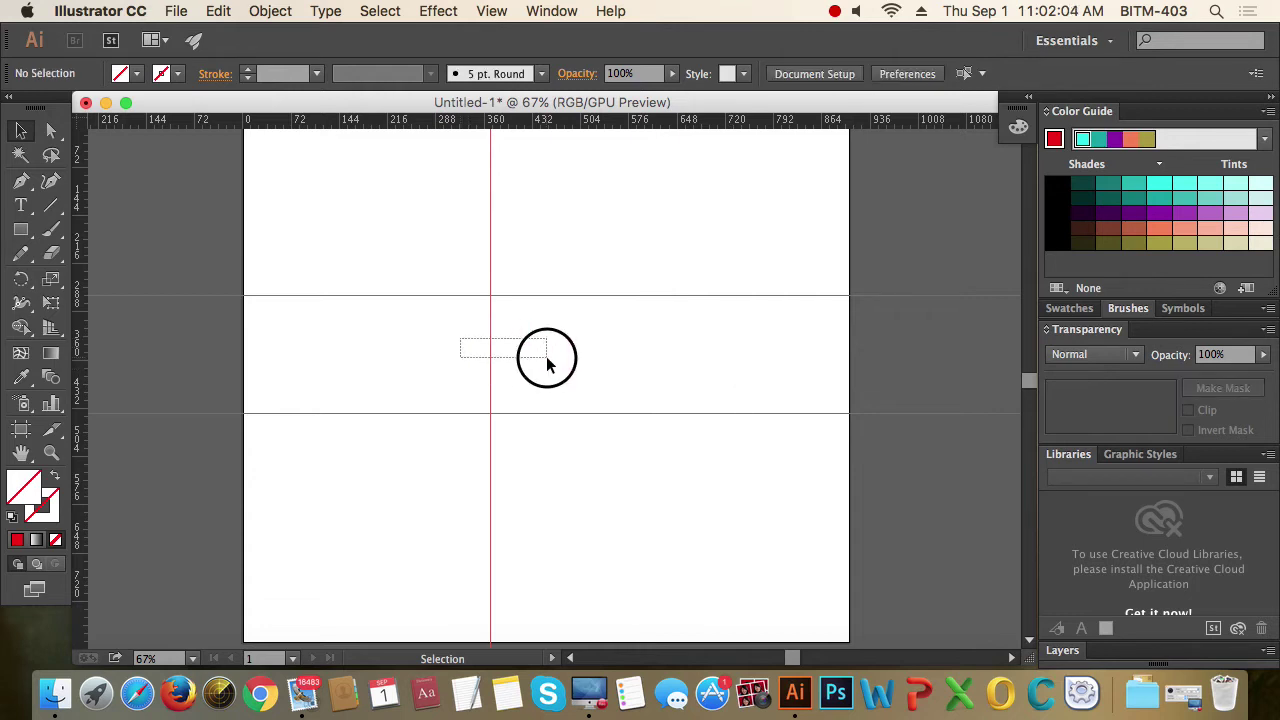
key("Delete")
left_click(677, 347)
left_click_drag(677, 347, 614, 280)
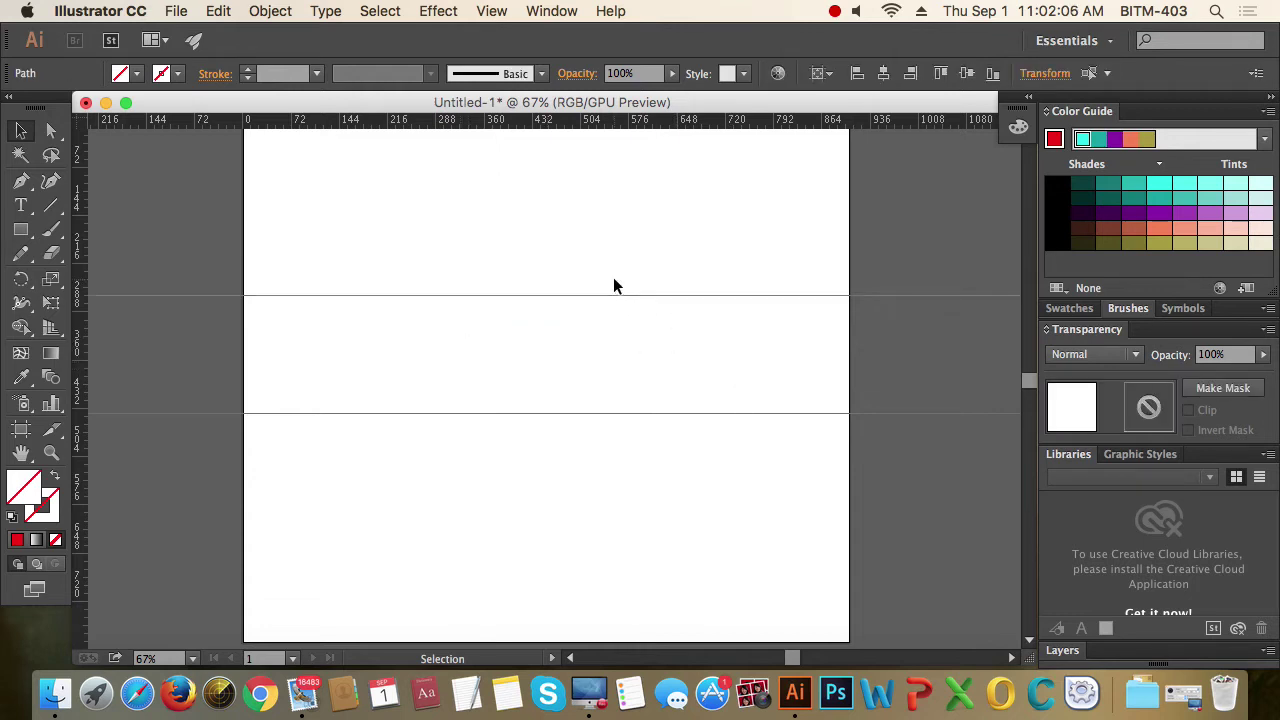
key("Delete")
left_click_drag(603, 355, 675, 483)
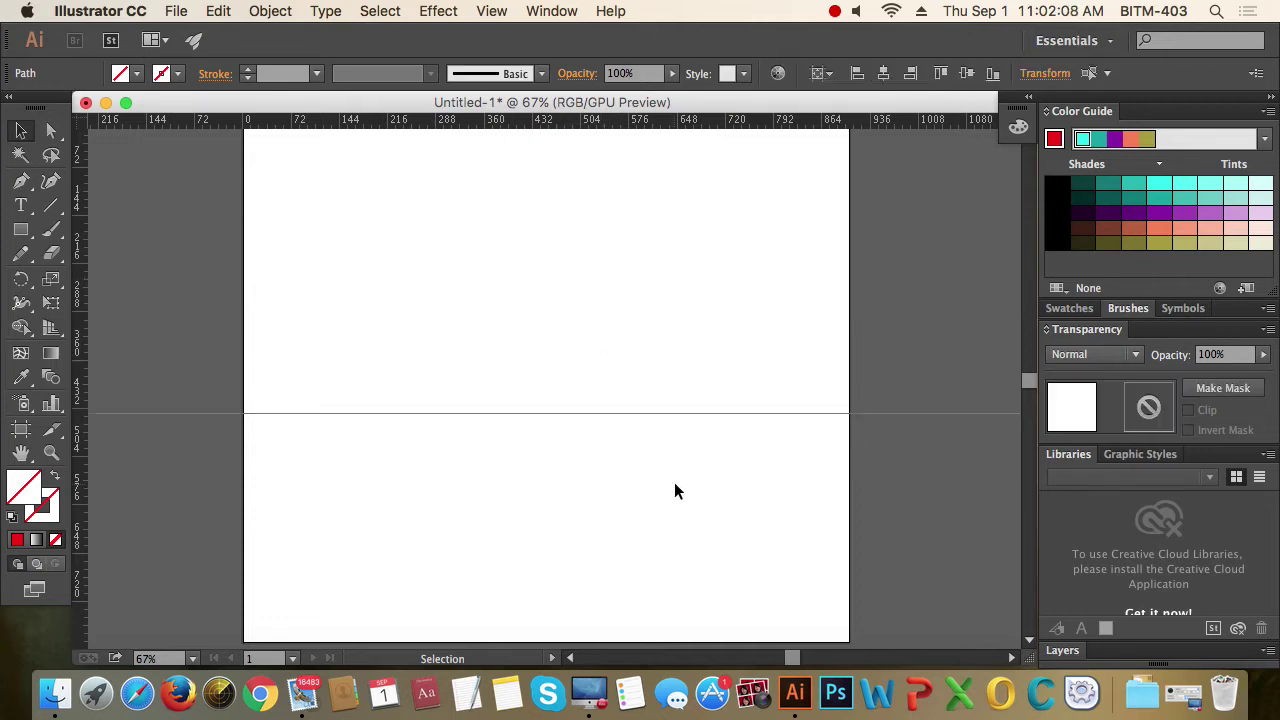
key("Delete")
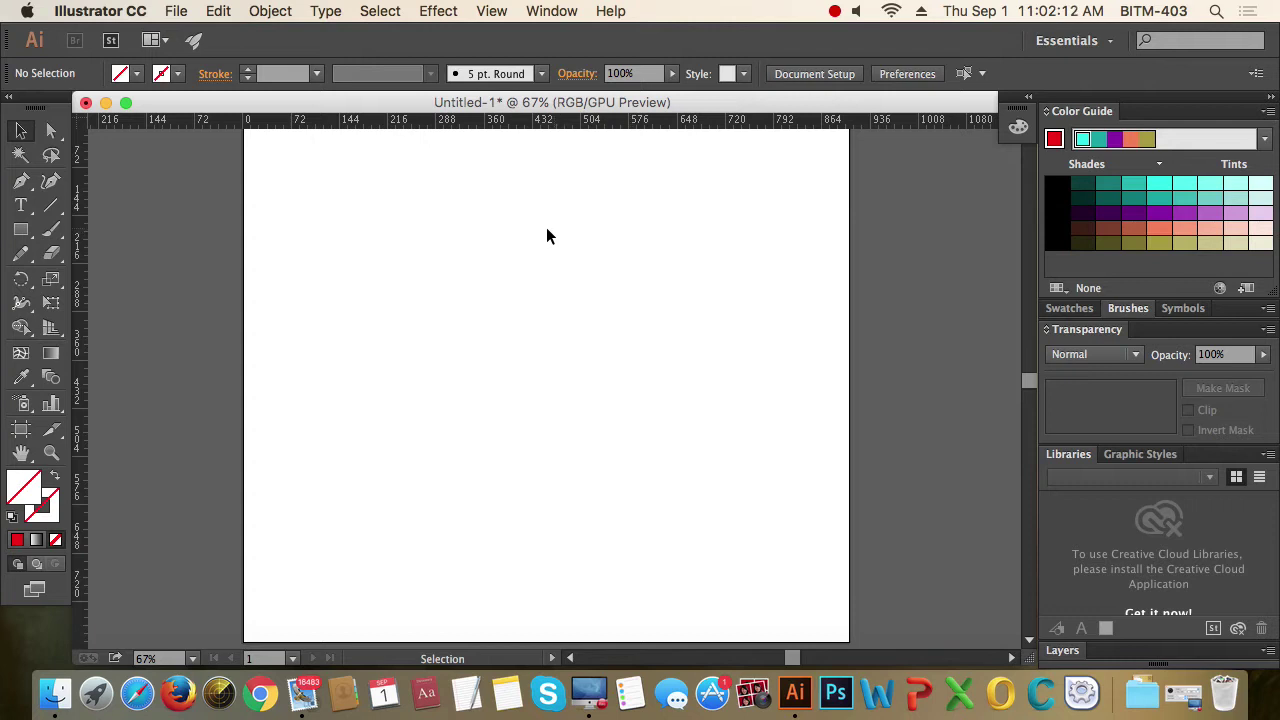
Add a vertical guide at about 444 pt near the artboard's centre and lock the guides.
left_click_drag(84, 216, 543, 292)
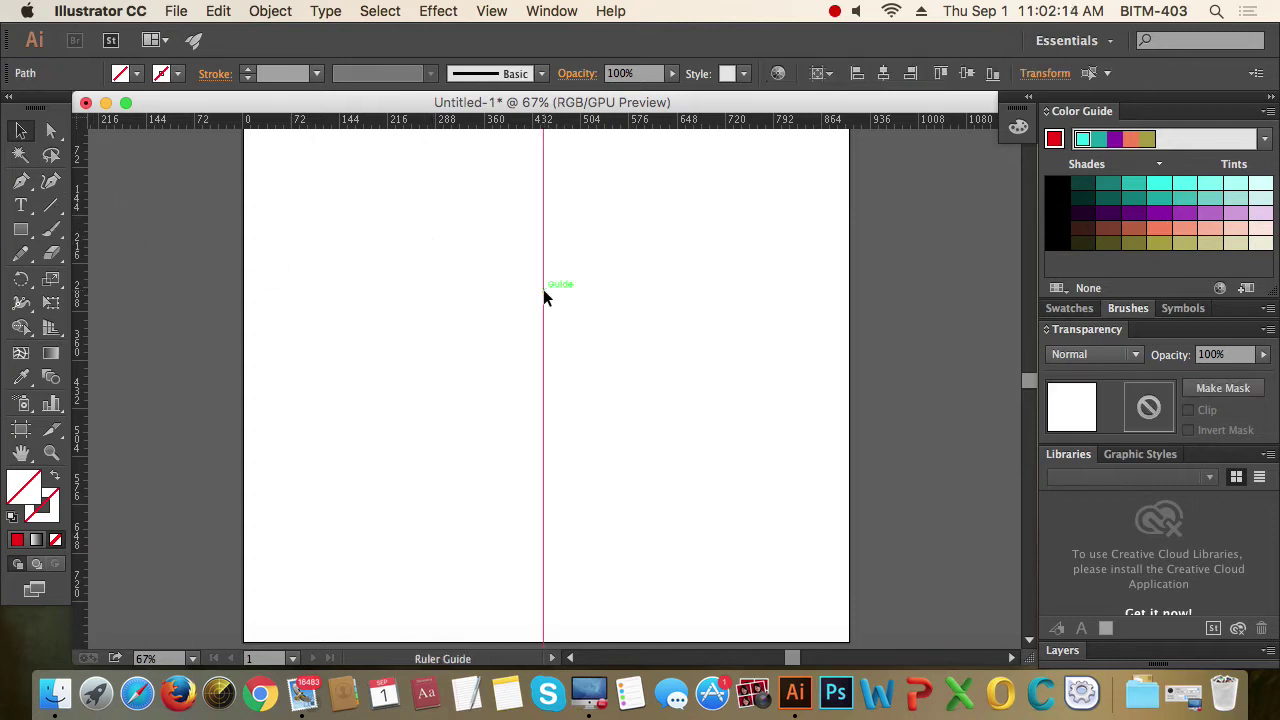
left_click_drag(419, 254, 873, 430)
left_click(700, 294)
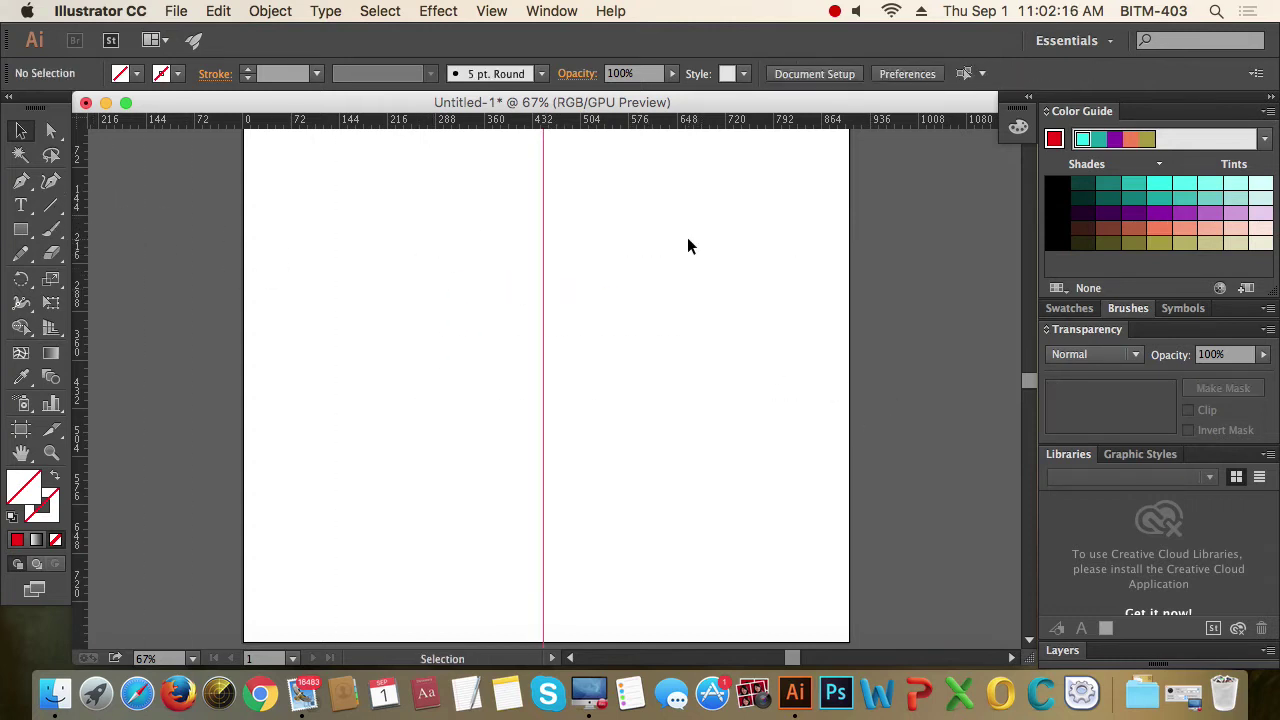
right_click(688, 243)
left_click(779, 418)
Draw a rectangle about 180 by 195 pt ending at the vertical guide, and give it the default fill and stroke.
left_click(20, 229)
left_click_drag(423, 264, 543, 393)
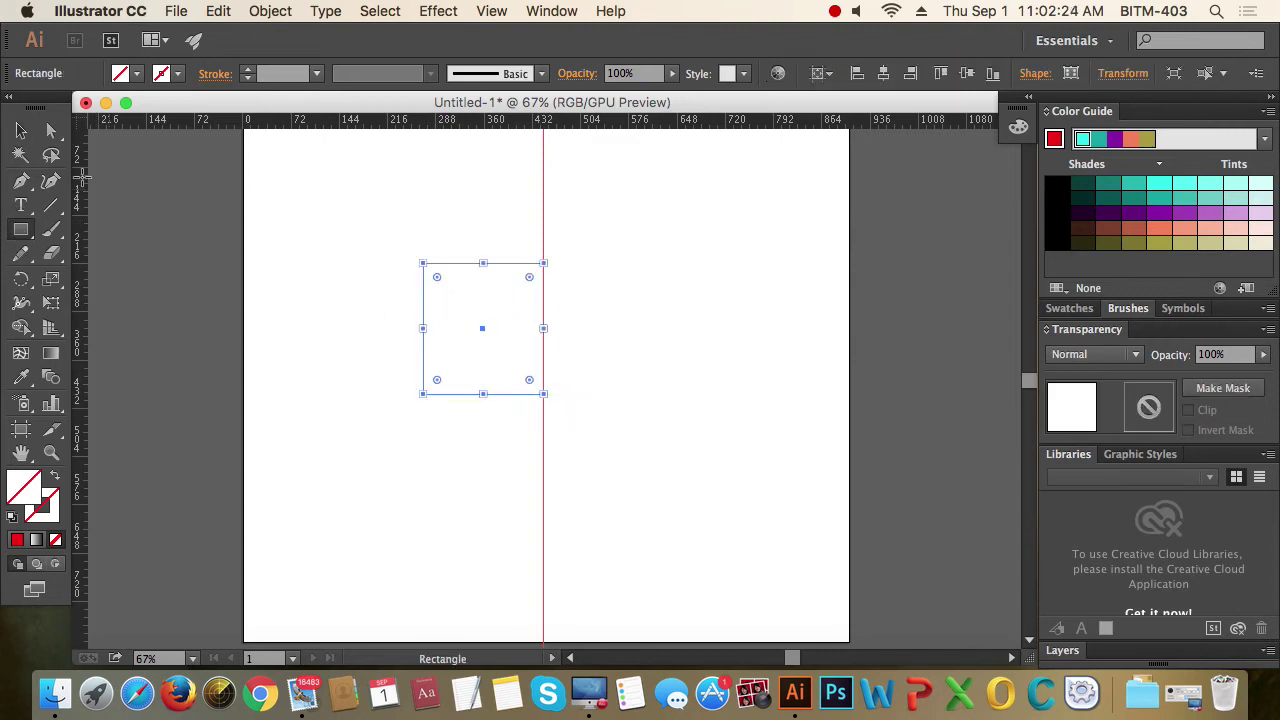
left_click(20, 130)
left_click_drag(358, 210, 444, 319)
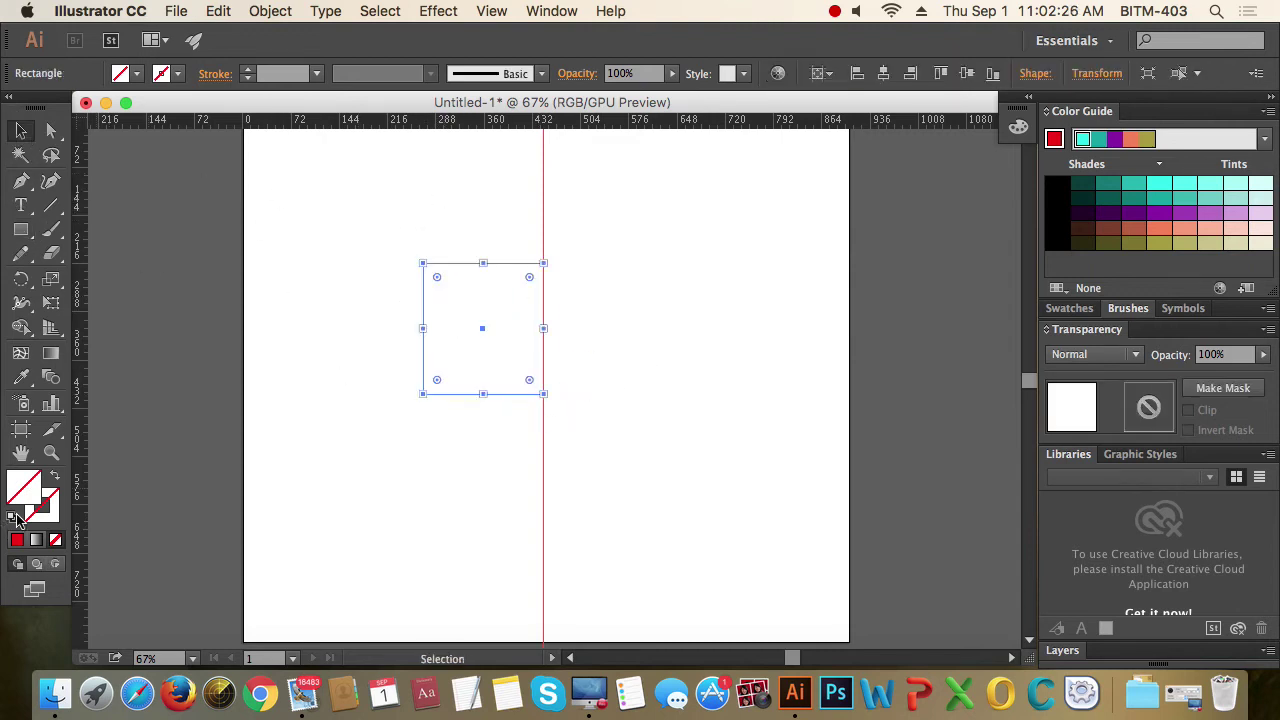
left_click(12, 516)
left_click(216, 430)
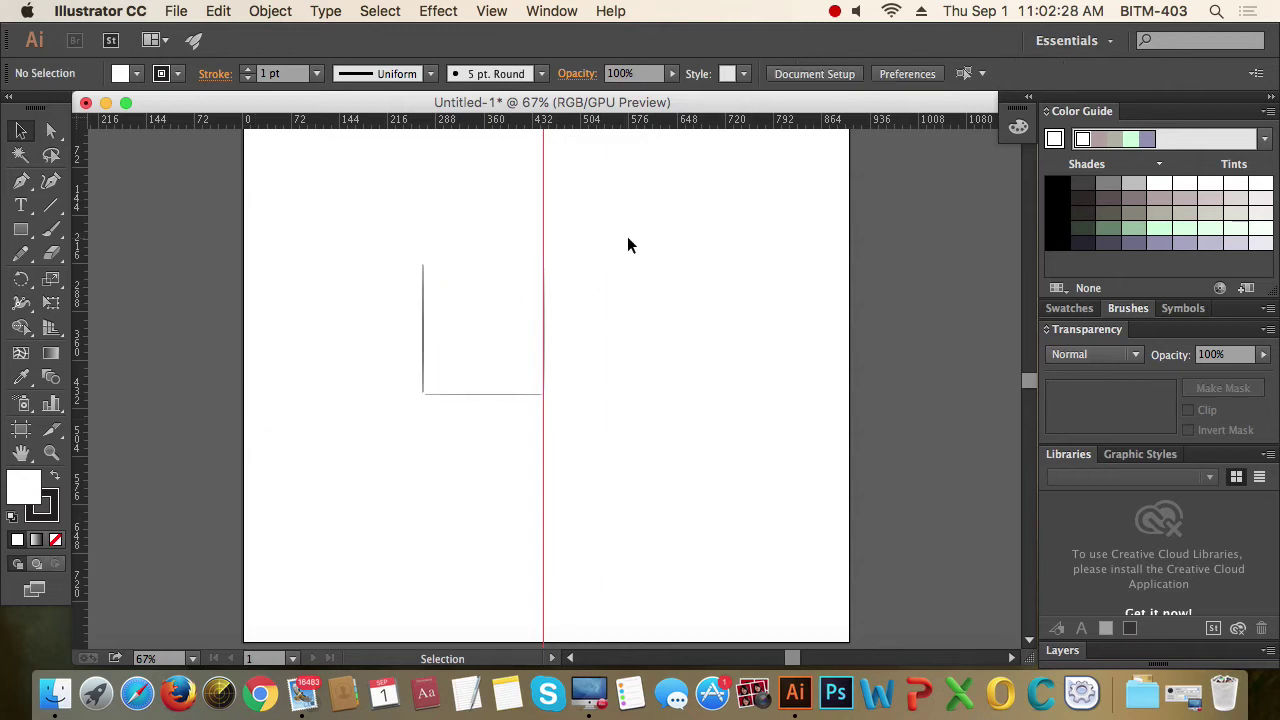
Marquee-select across the rectangle and guide, toggle the guide lock off, and test selecting the vertical guide.
left_click_drag(337, 214, 692, 484)
right_click(702, 362)
left_click(738, 527)
left_click_drag(514, 189, 588, 211)
left_click(638, 242)
Give the rectangle beside the guide a solid black fill without a stroke, and clear the selection.
left_click_drag(386, 264, 466, 334)
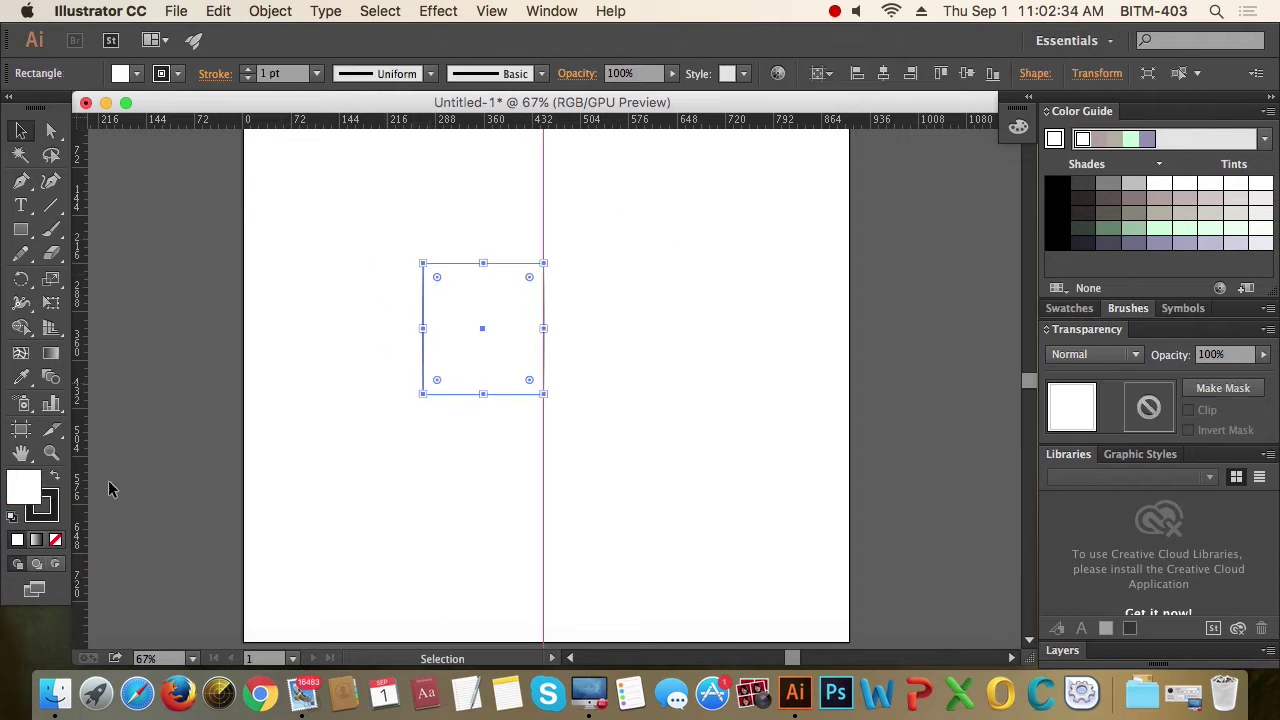
left_click(55, 478)
left_click(45, 512)
left_click(55, 540)
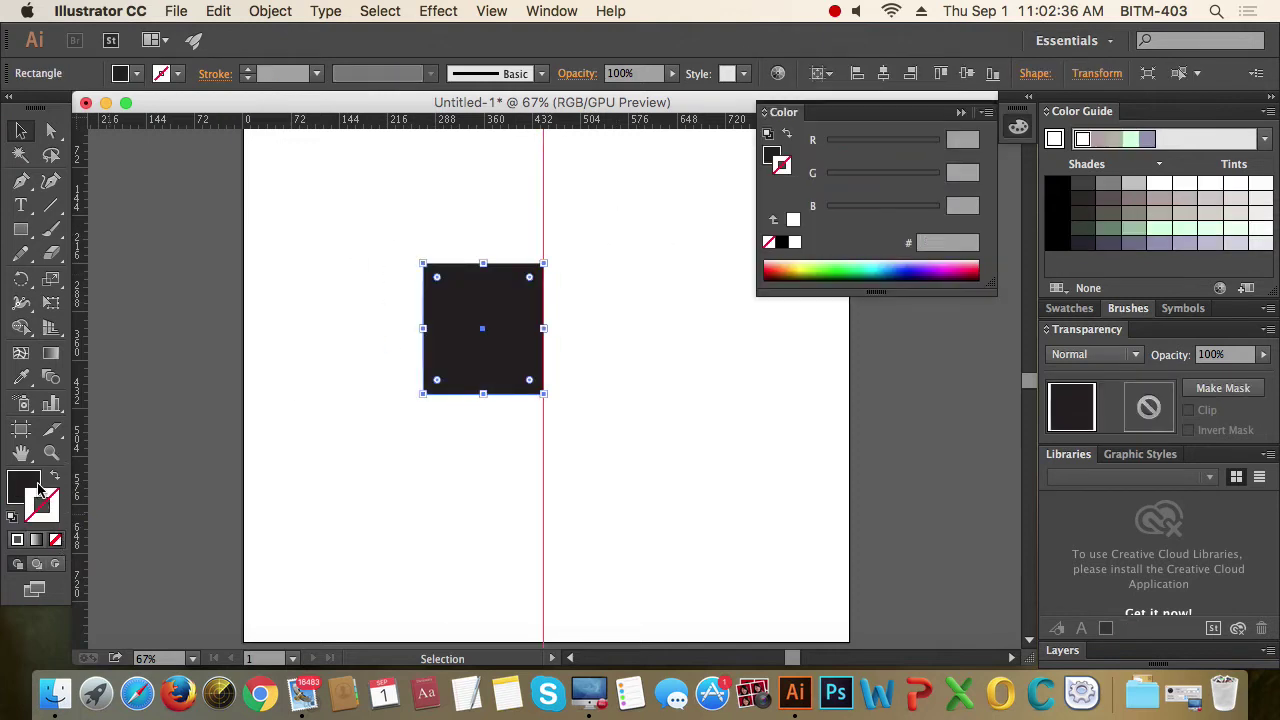
key("x")
left_click(380, 420)
left_click(446, 328)
left_click(664, 369)
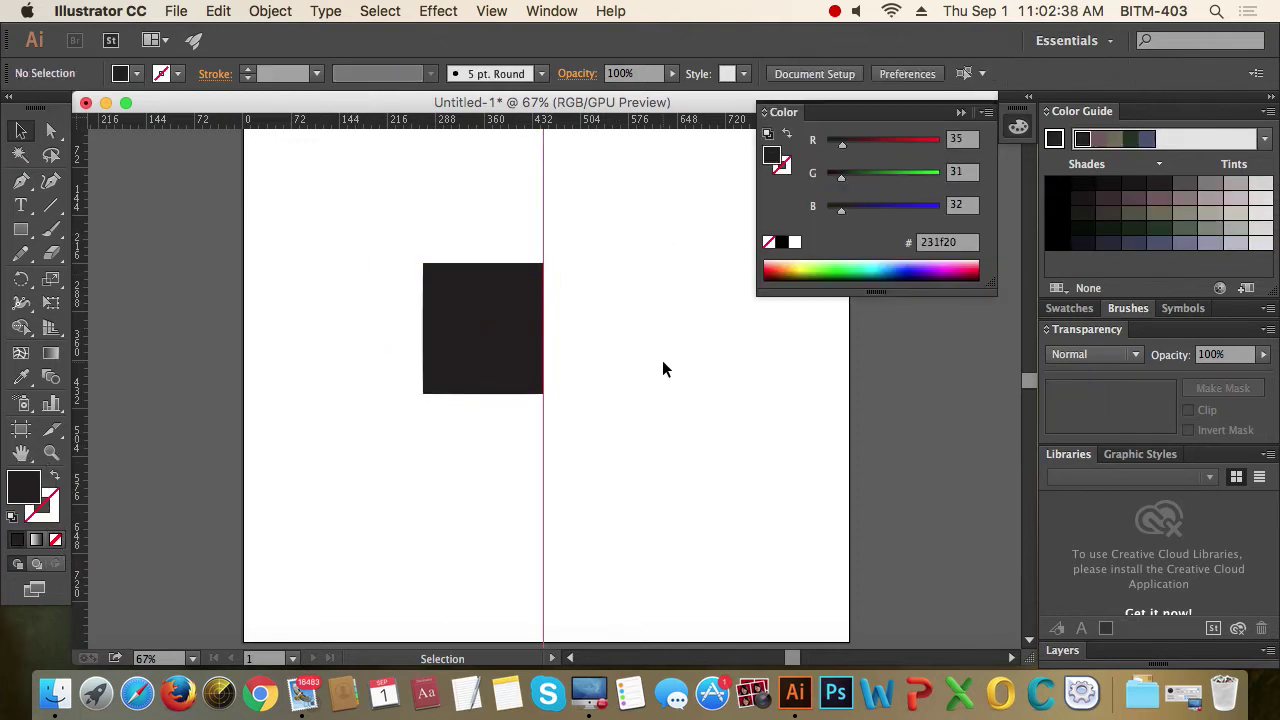
Move the black rectangle together with its unlocked guide right and down, bringing the guide to about 705 pt, and collapse the Color panel.
left_click_drag(356, 224, 686, 491)
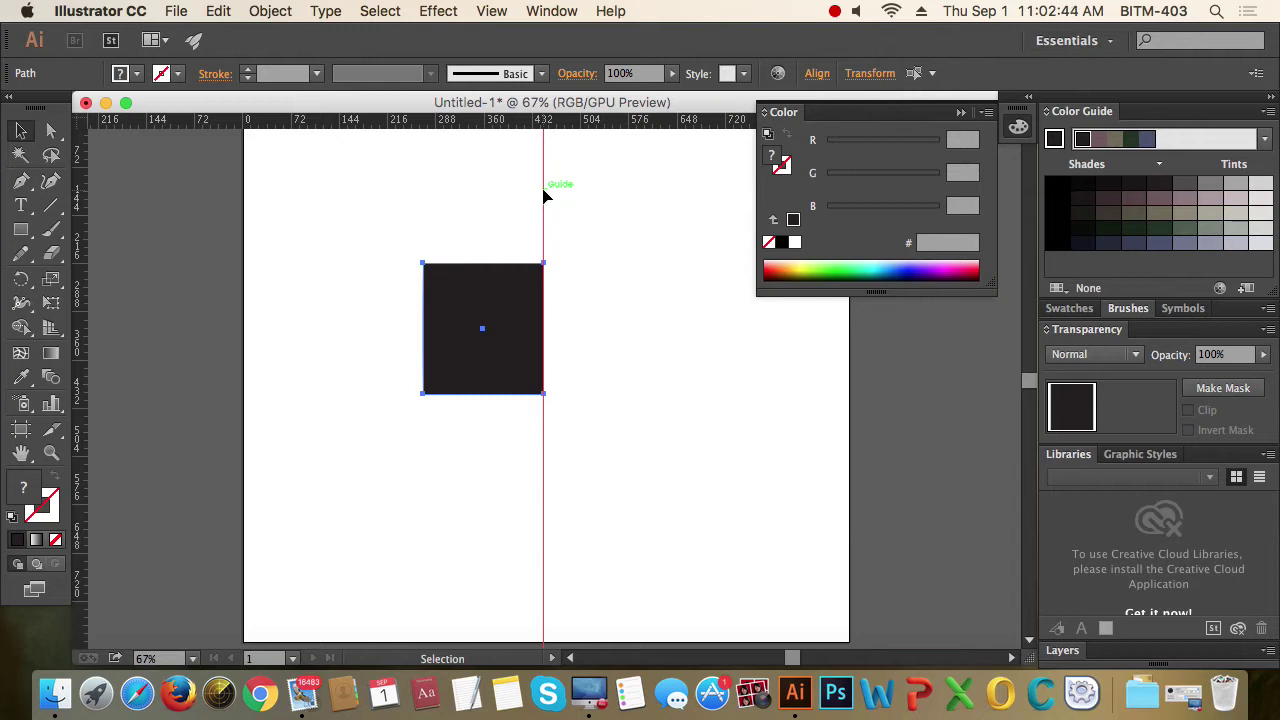
left_click_drag(462, 306, 632, 378)
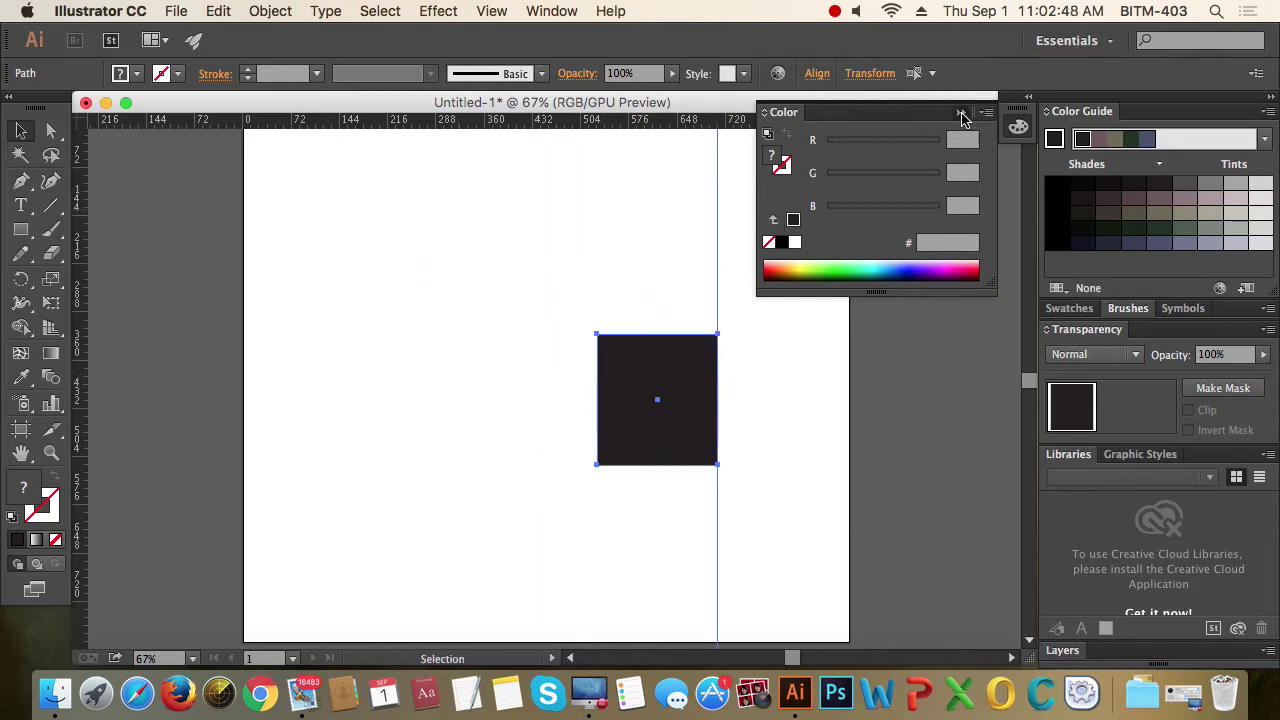
left_click(961, 114)
left_click(784, 235)
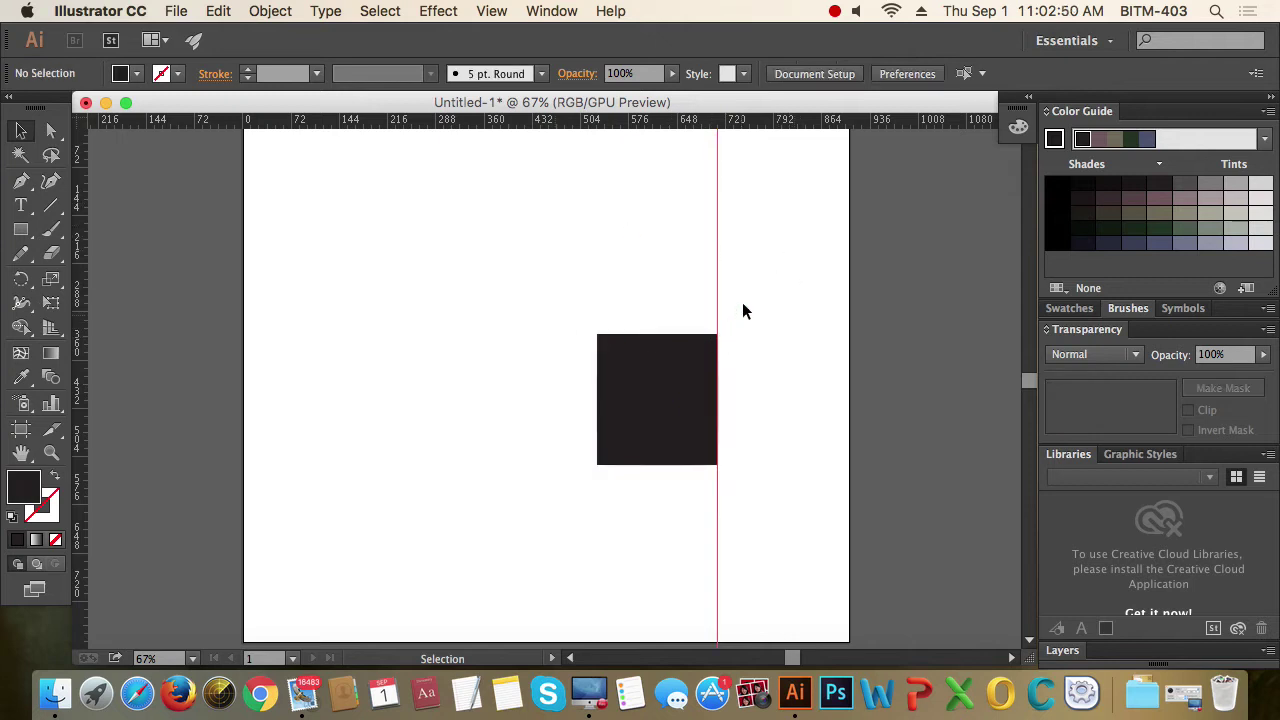
Lock the guides and move the black rectangle alone leftward, away from the vertical guide, testing a marquee selection across both.
right_click(778, 233)
left_click(840, 406)
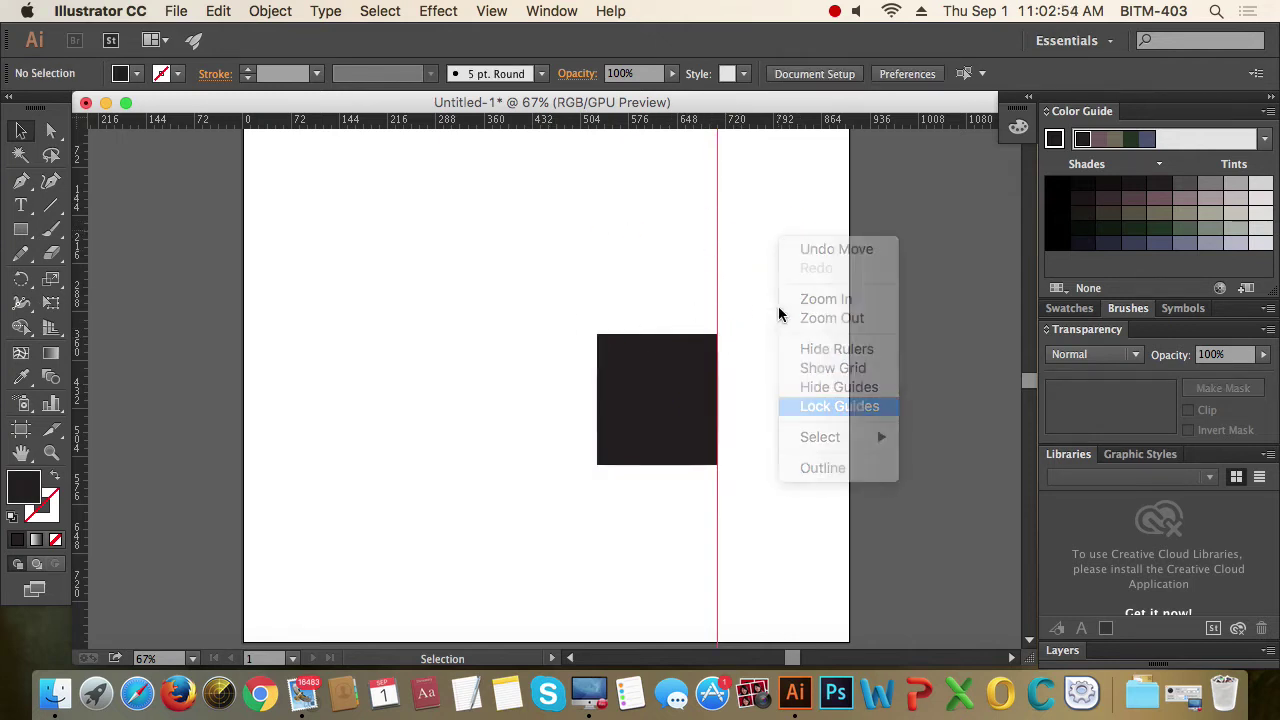
left_click_drag(666, 377, 572, 344)
left_click_drag(486, 234, 811, 480)
left_click_drag(586, 371, 604, 417)
left_click(690, 341)
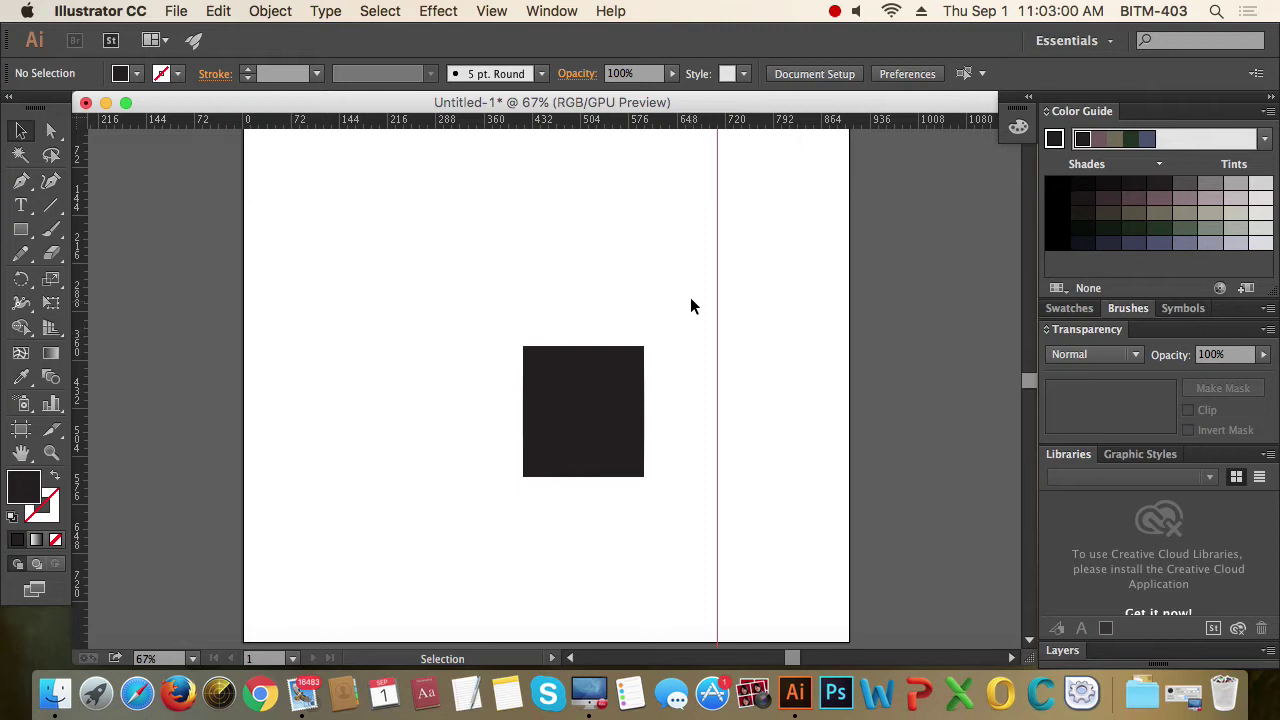
Add a horizontal guide above the black rectangle and review the available commands for hiding, locking and clearing guides.
left_click_drag(430, 122, 457, 277)
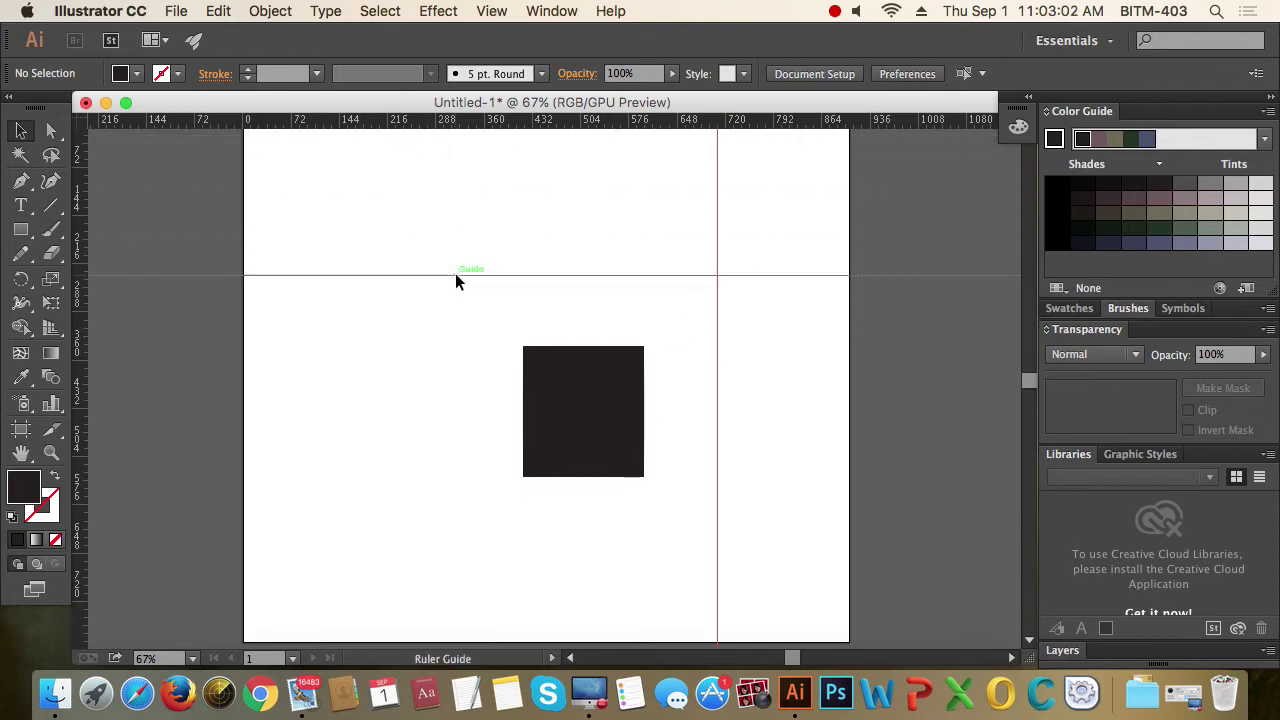
left_click(520, 310)
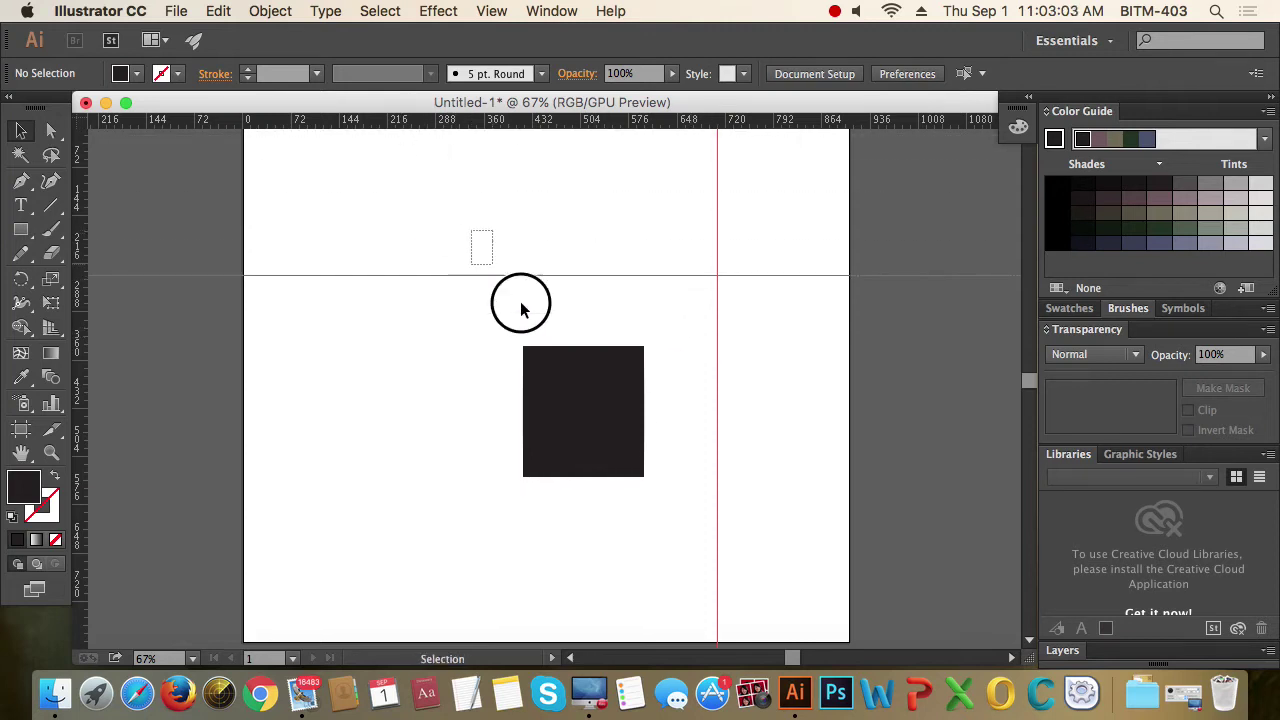
right_click(761, 308)
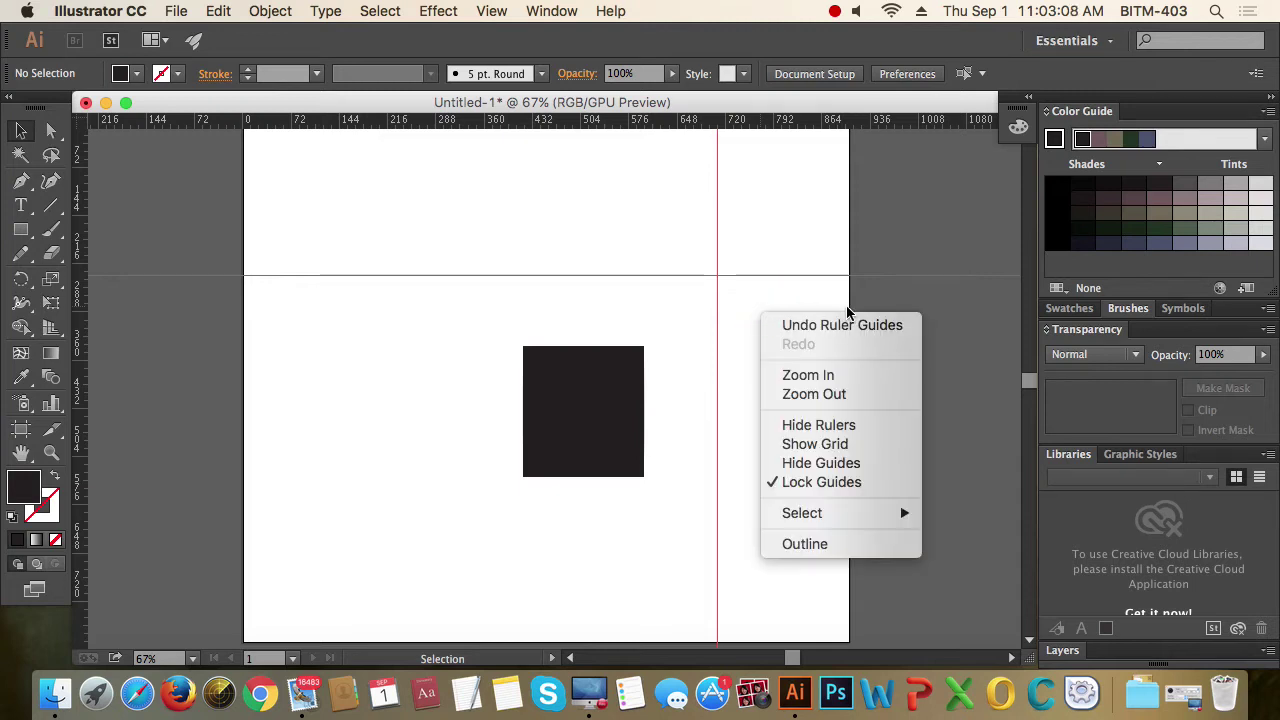
left_click(794, 229)
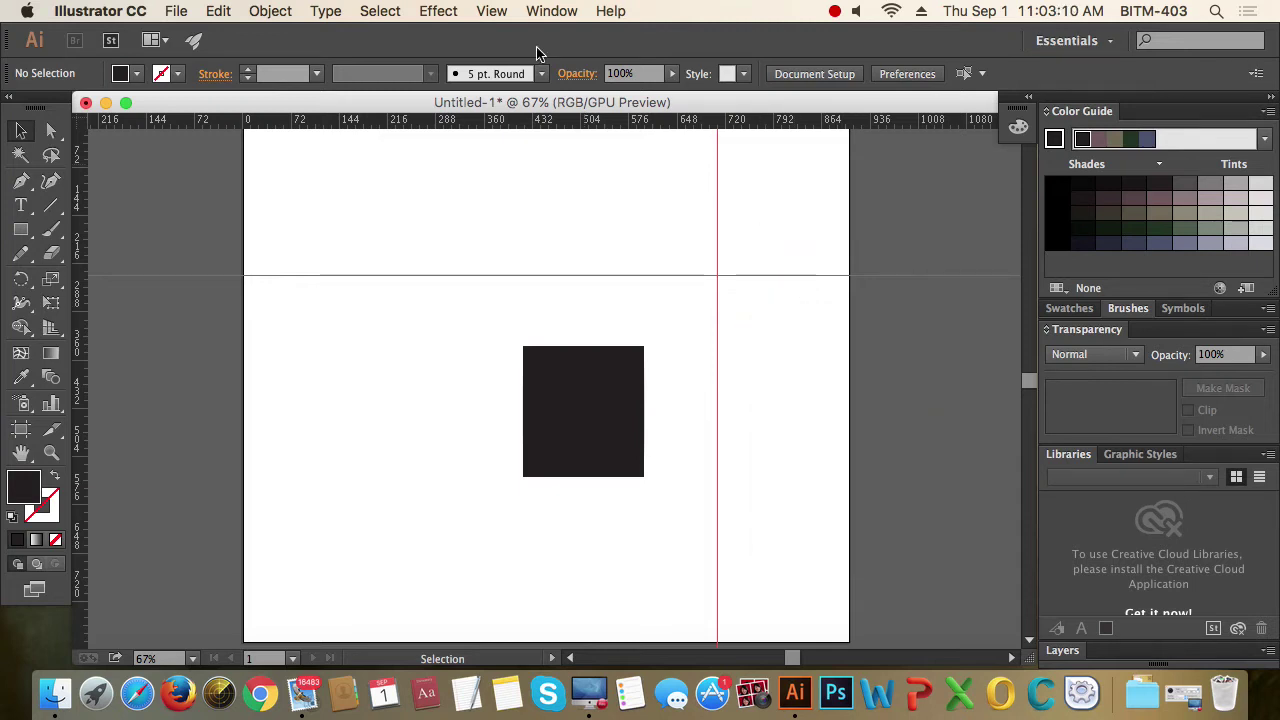
left_click(492, 11)
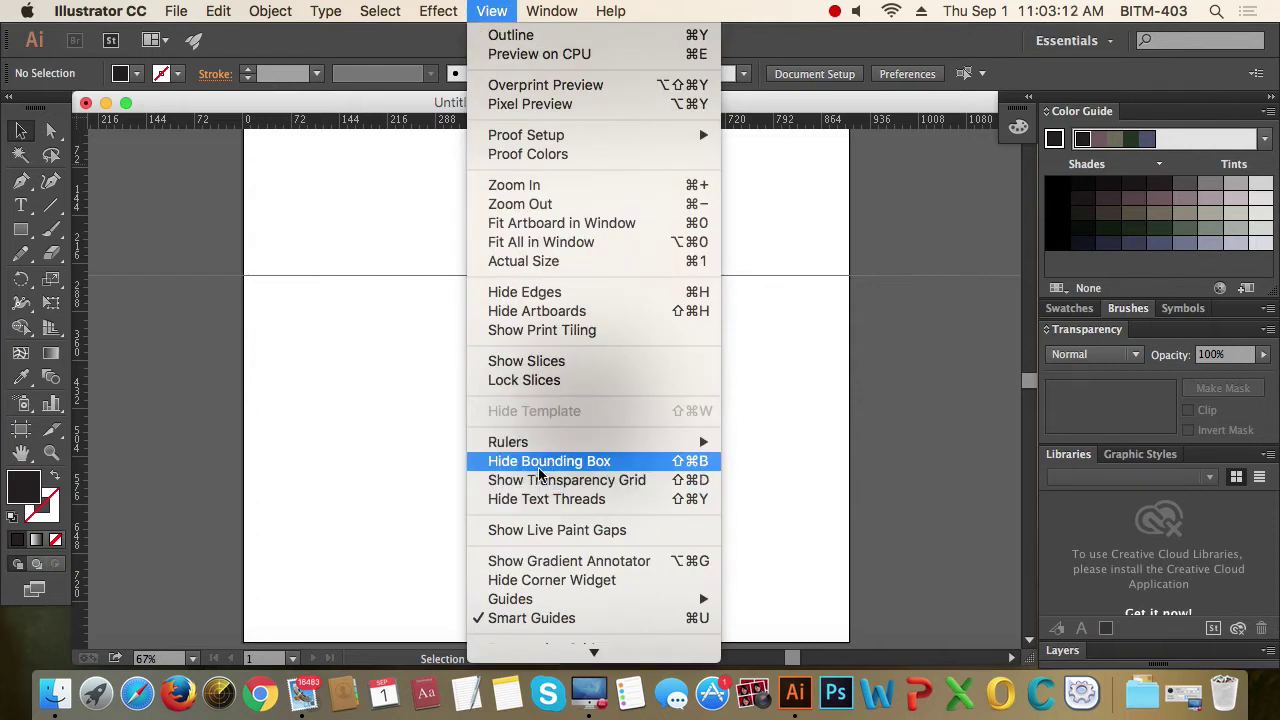
mouse_move(528, 598)
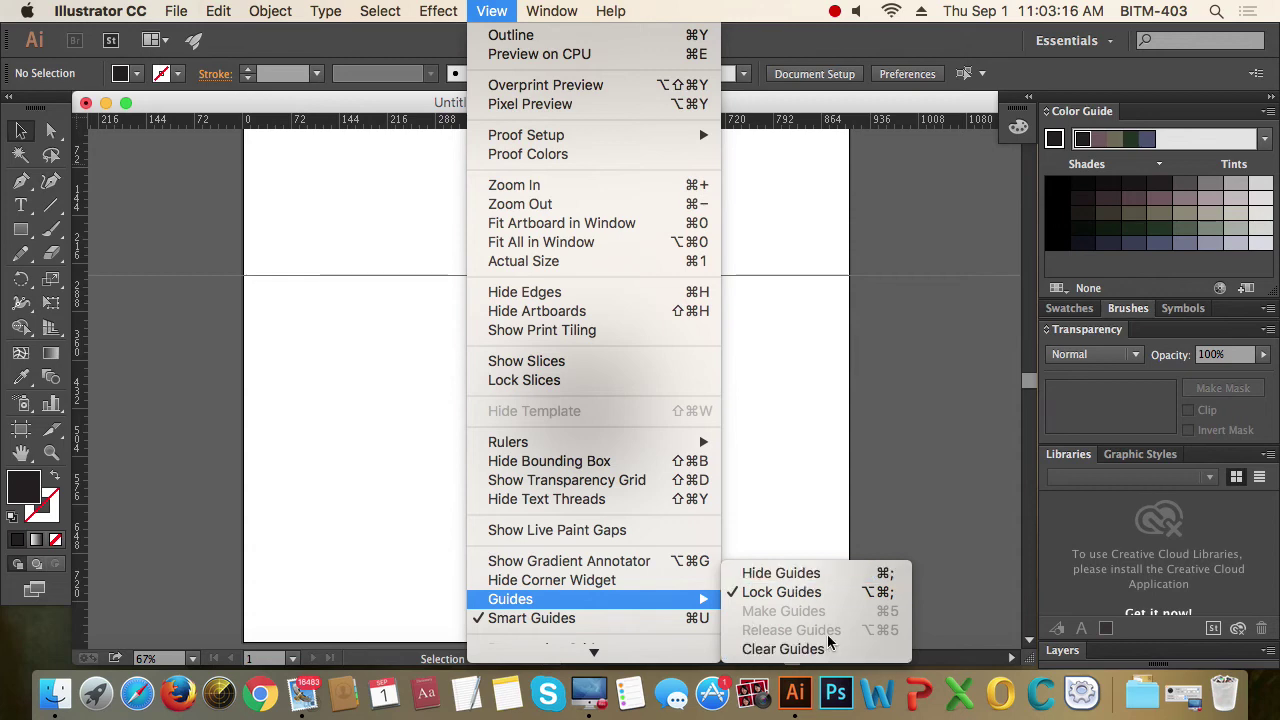
left_click(880, 440)
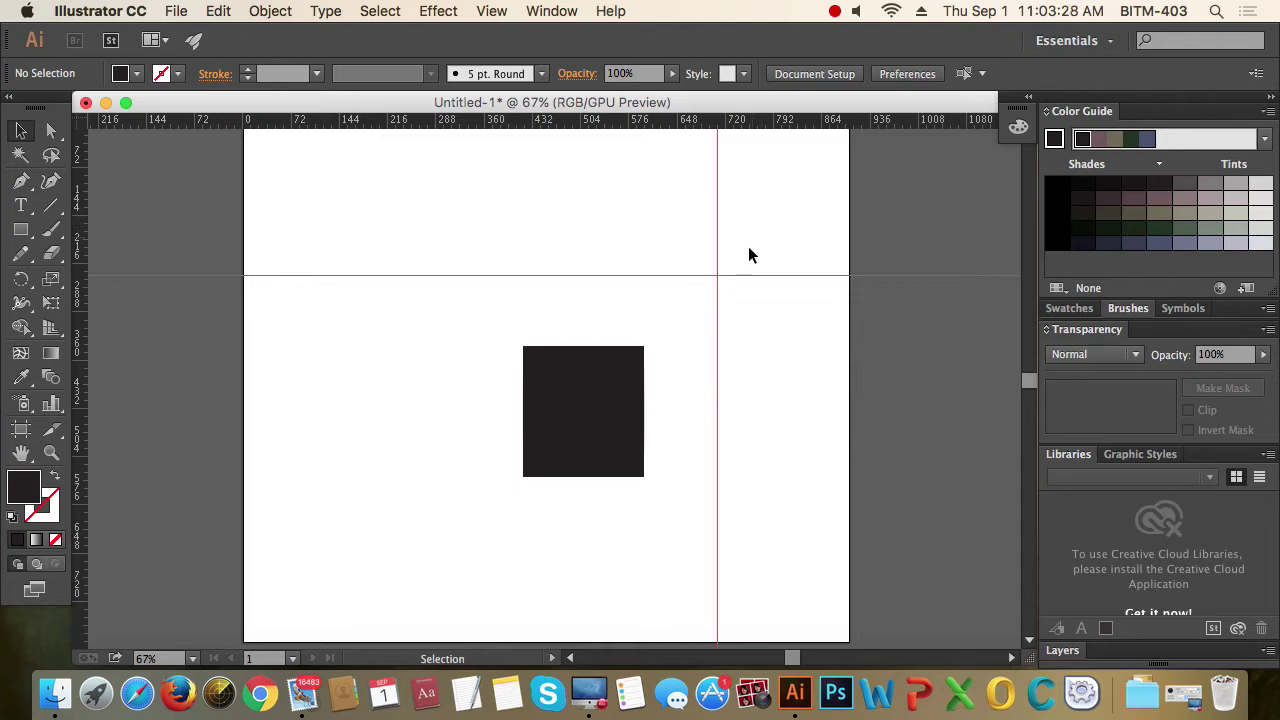
Move the black rectangle toward the artboard's left side below the horizontal guide, and place a duplicate to its lower right.
left_click_drag(605, 388, 421, 339)
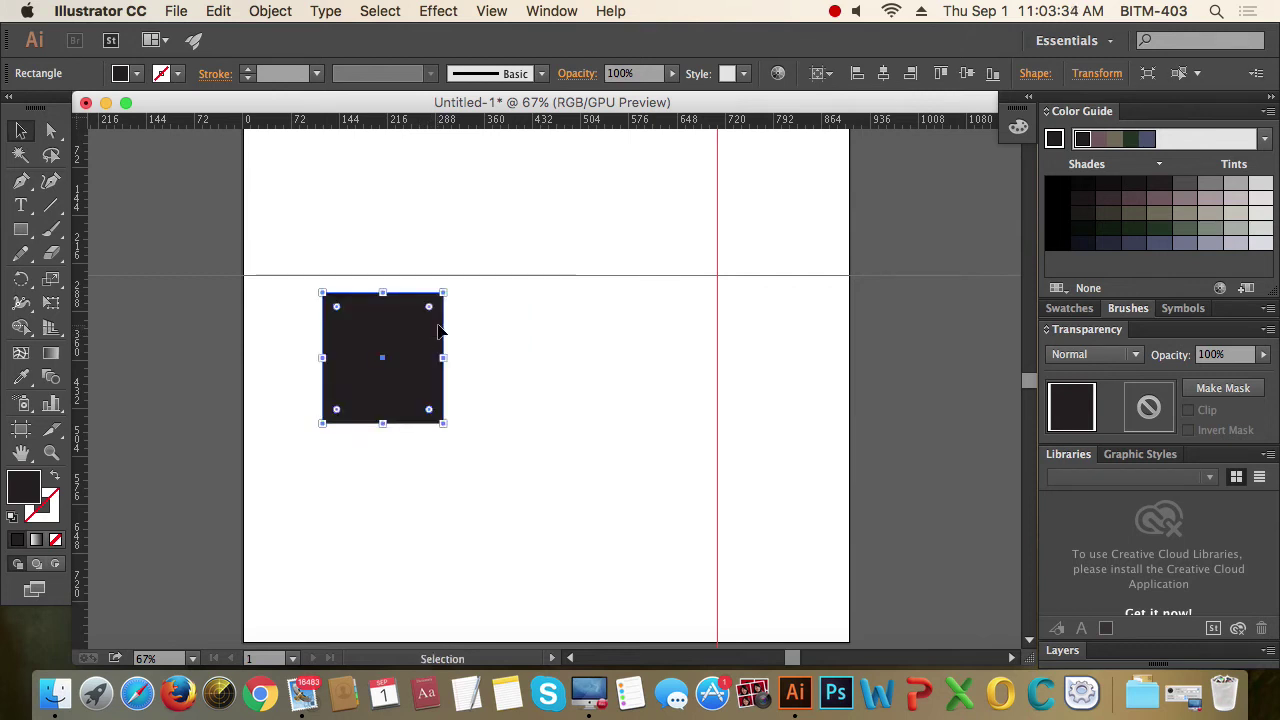
left_click_drag(416, 338, 560, 422)
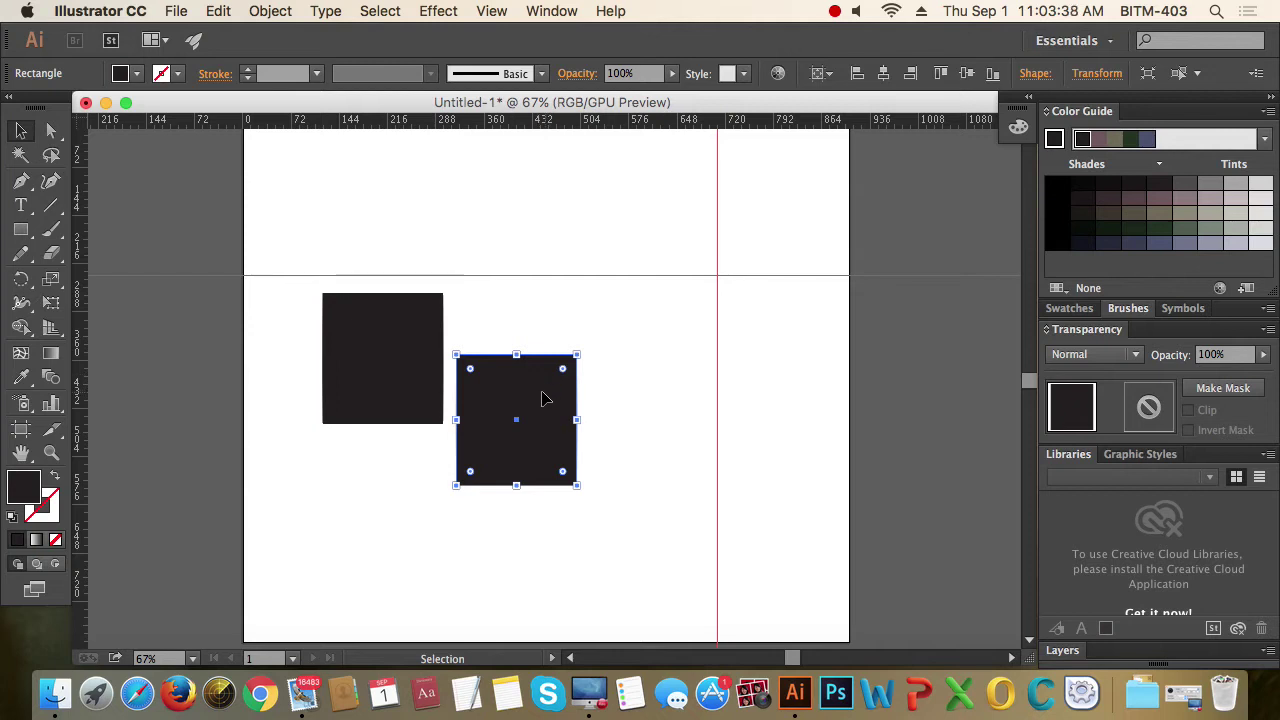
left_click_drag(541, 397, 575, 426)
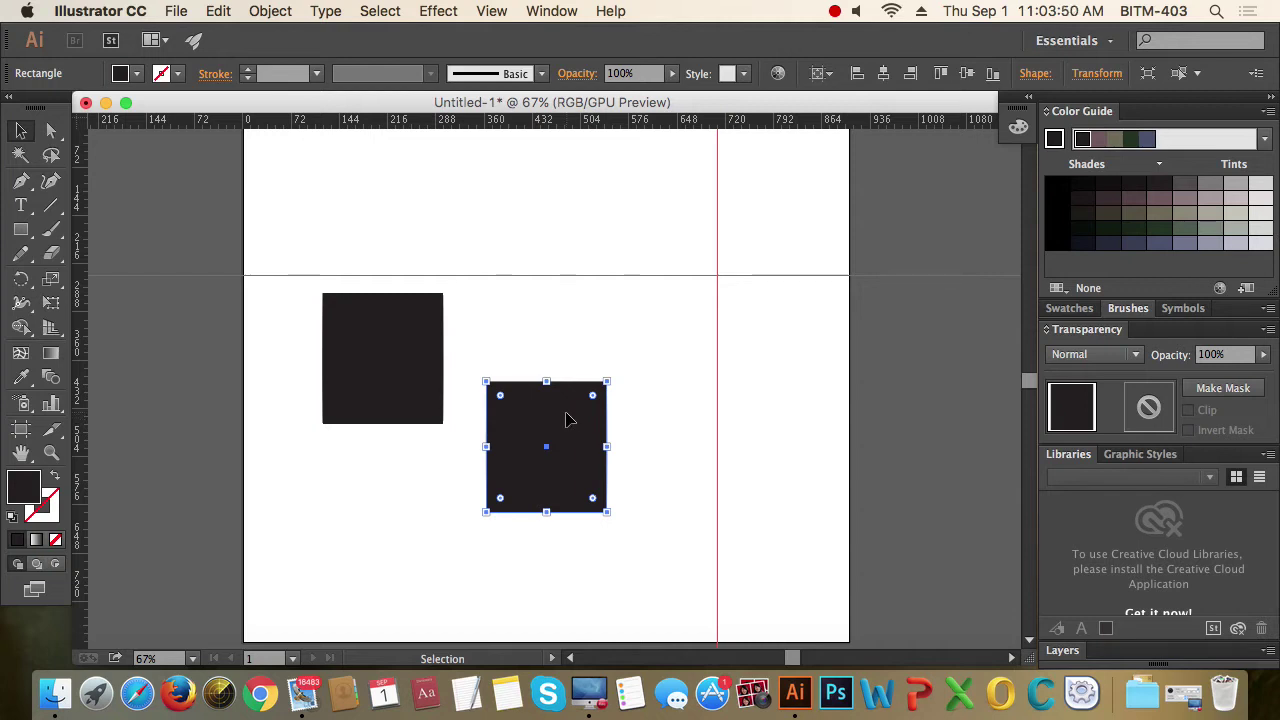
Move the duplicate rectangle up beside the original, trying its alignment with Smart Guides on.
left_click_drag(575, 449, 581, 373)
key("super+minus")
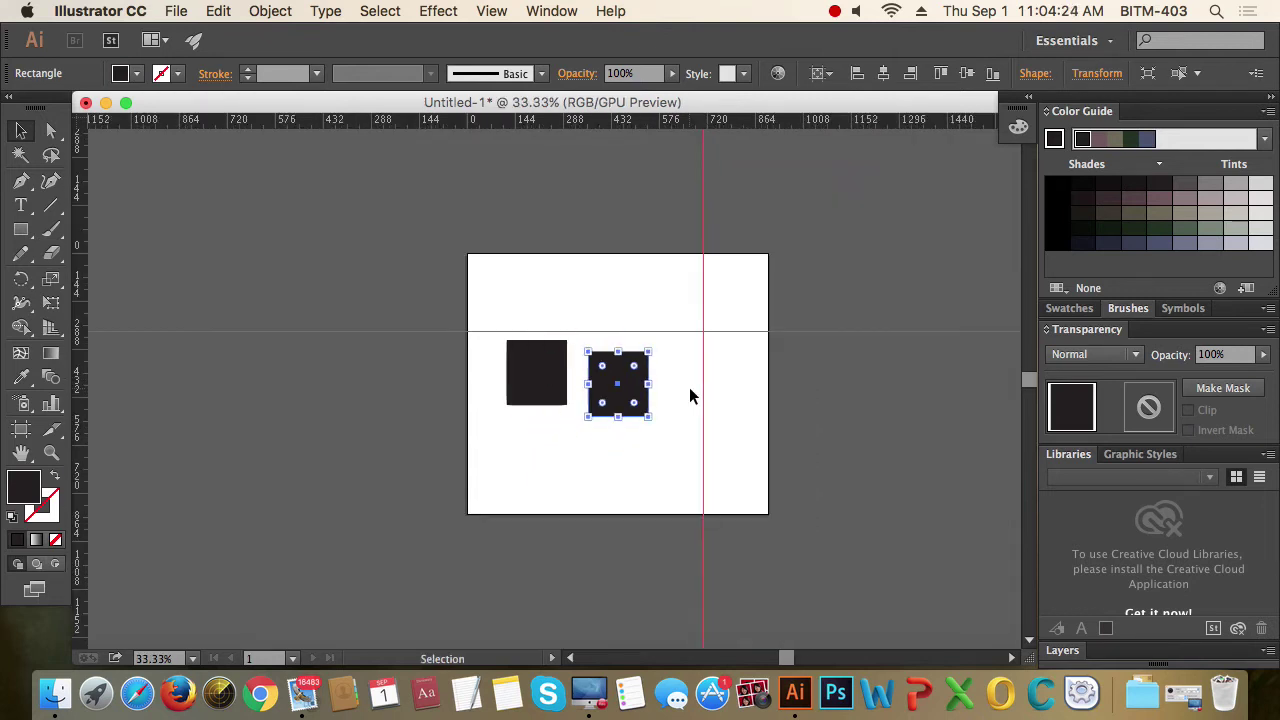
key("super+plus")
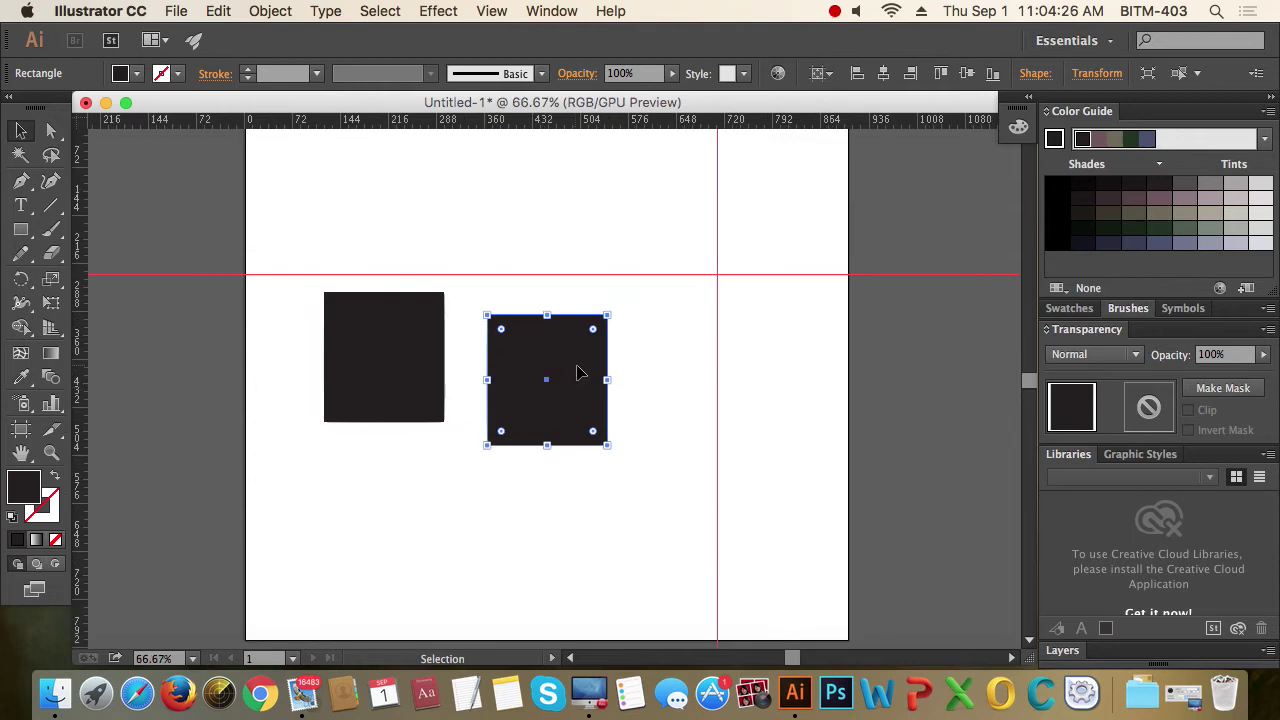
mouse_move(580, 371)
left_mouse_down()
mouse_move(598, 373)
mouse_move(576, 372)
mouse_move(566, 220)
mouse_move(580, 277)
mouse_move(663, 396)
mouse_move(709, 306)
mouse_move(593, 354)
mouse_move(620, 403)
mouse_move(632, 396)
mouse_move(574, 246)
mouse_move(546, 291)
mouse_move(563, 346)
mouse_move(627, 367)
mouse_move(595, 300)
mouse_move(590, 370)
mouse_move(577, 362)
mouse_move(591, 449)
mouse_move(543, 500)
mouse_move(586, 290)
mouse_move(583, 226)
mouse_move(556, 212)
mouse_move(612, 313)
mouse_move(603, 368)
mouse_move(617, 375)
mouse_move(572, 356)
left_mouse_up()
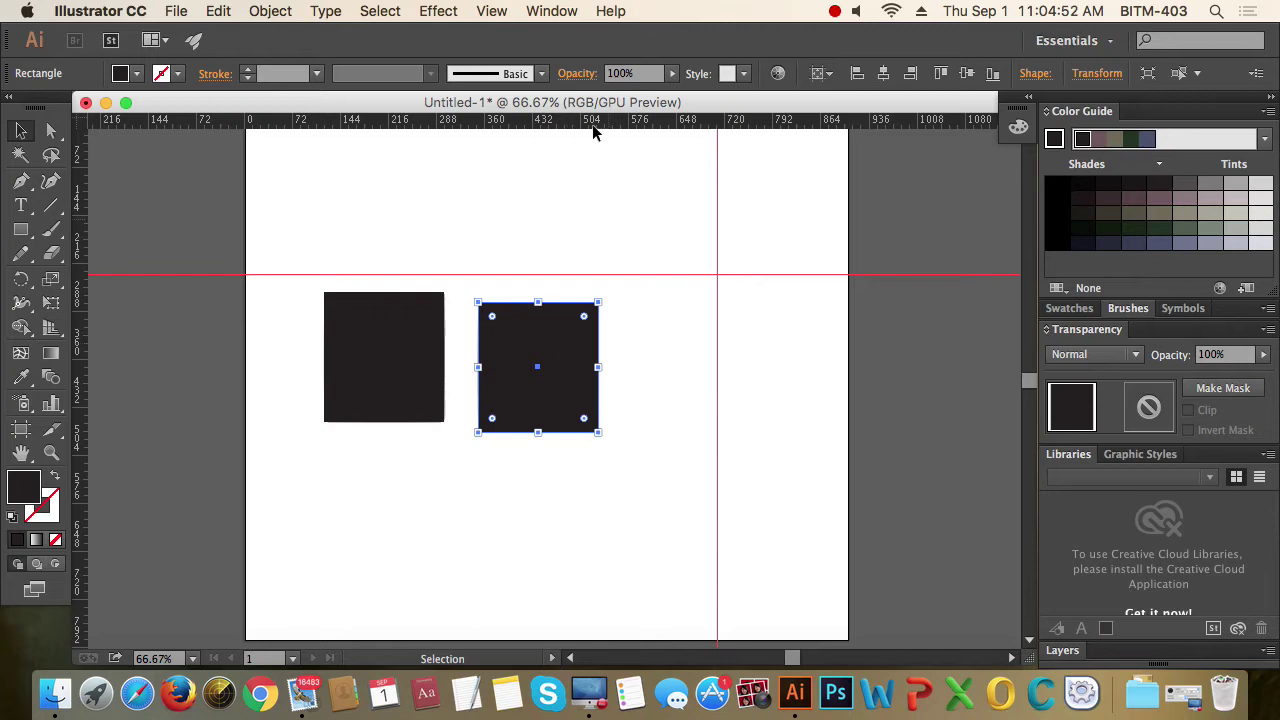
Turn off Smart Guides and reposition the duplicate rectangle up and down beside the original.
left_click(496, 12)
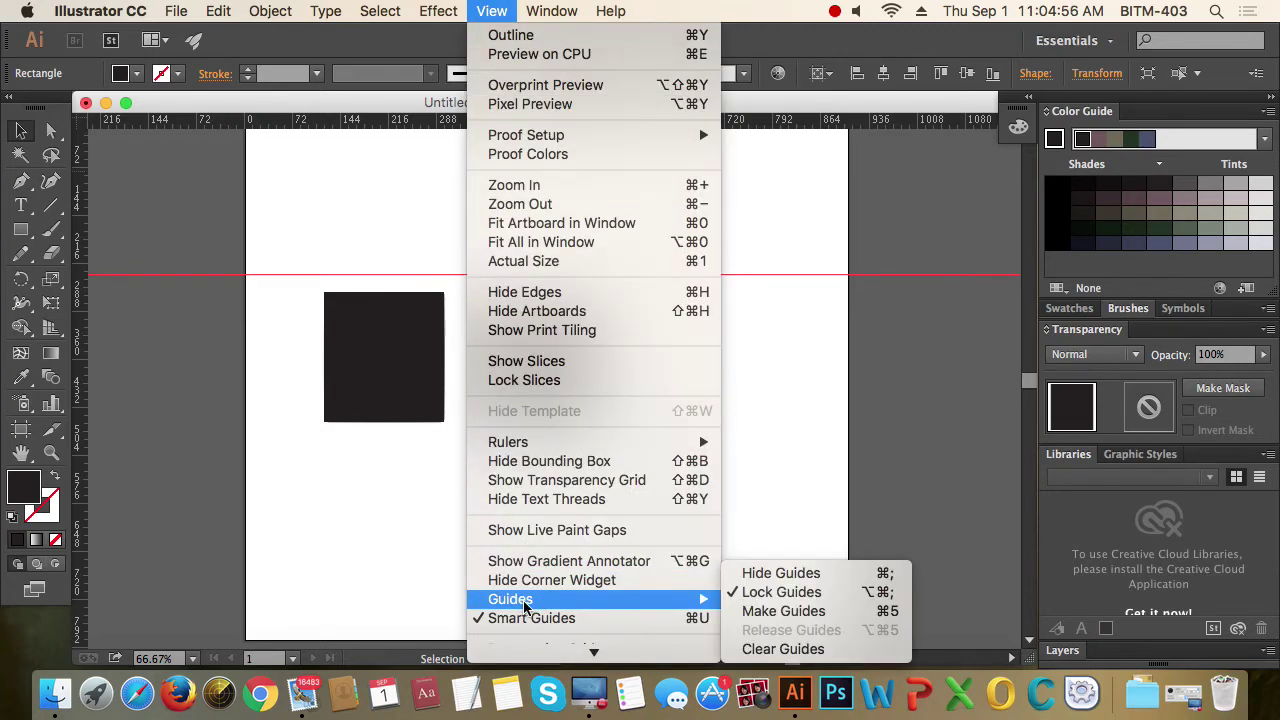
scroll(525, 600, "down", 3)
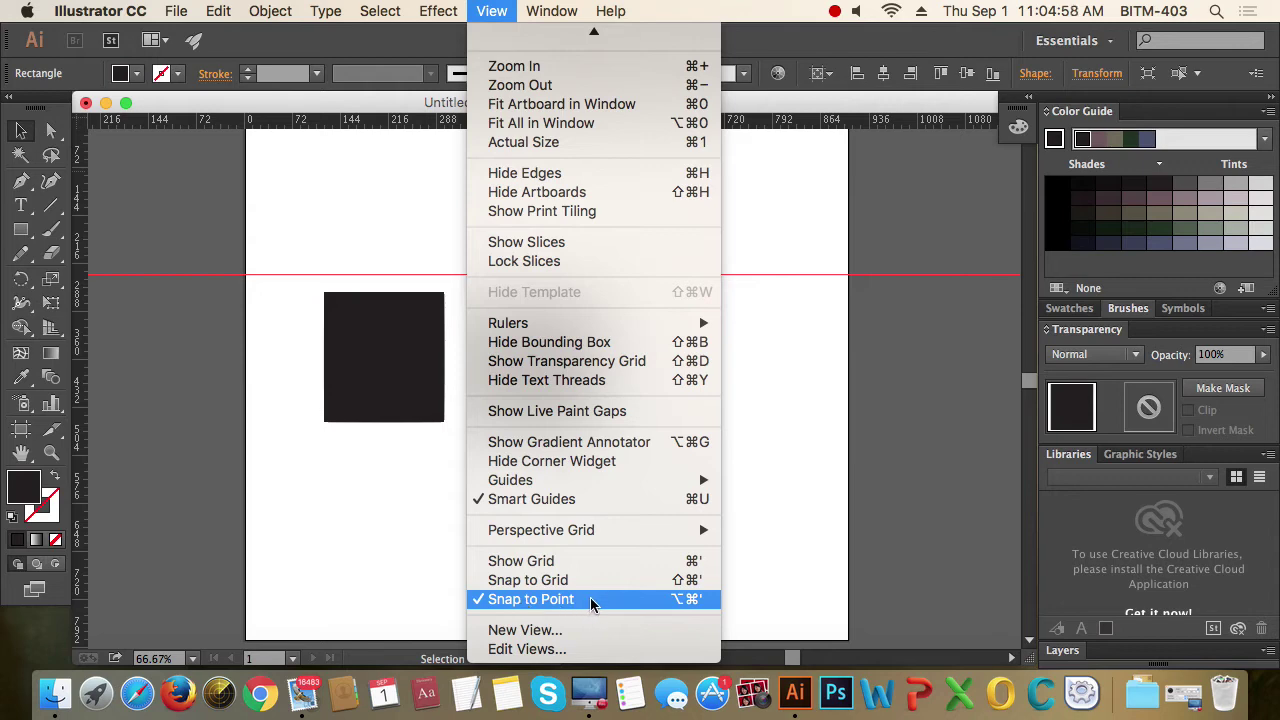
left_click(477, 503)
left_click(597, 466)
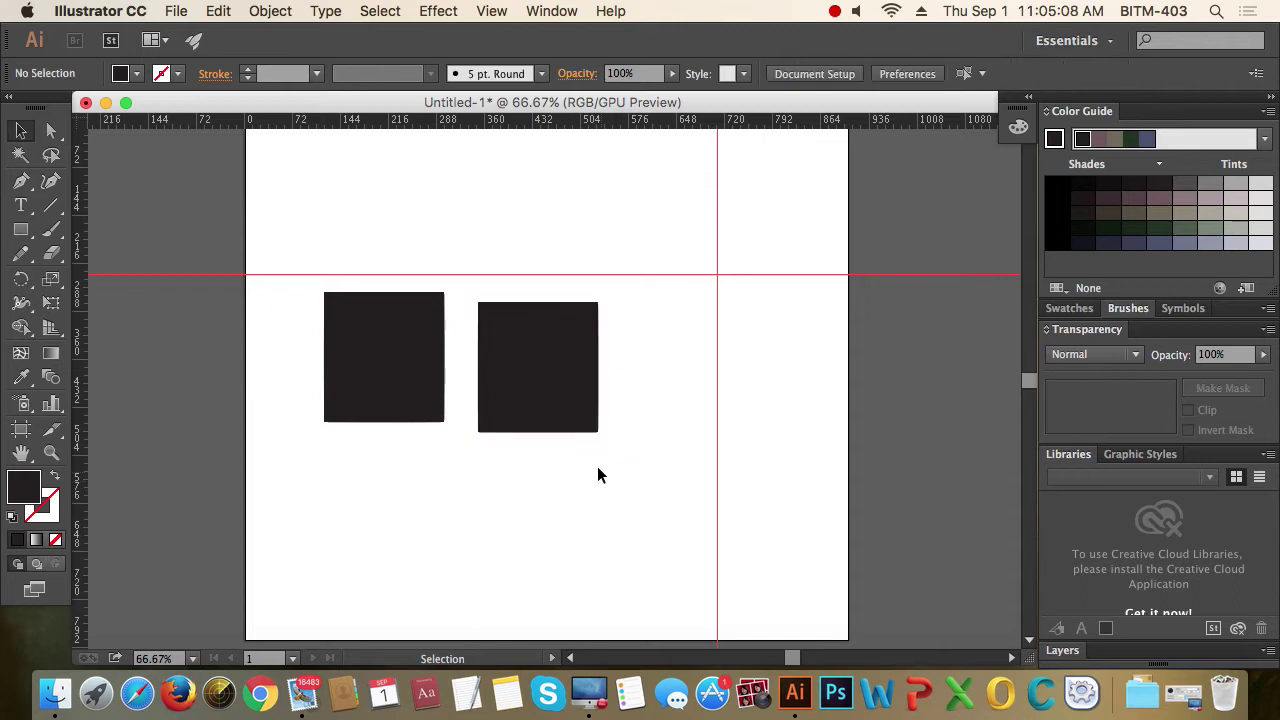
left_click(557, 375)
mouse_move(557, 375)
left_mouse_down()
mouse_move(434, 449)
mouse_move(557, 371)
mouse_move(350, 316)
mouse_move(437, 354)
mouse_move(606, 366)
mouse_move(531, 420)
mouse_move(545, 330)
mouse_move(389, 297)
mouse_move(417, 394)
mouse_move(594, 380)
mouse_move(597, 402)
mouse_move(565, 355)
left_mouse_up()
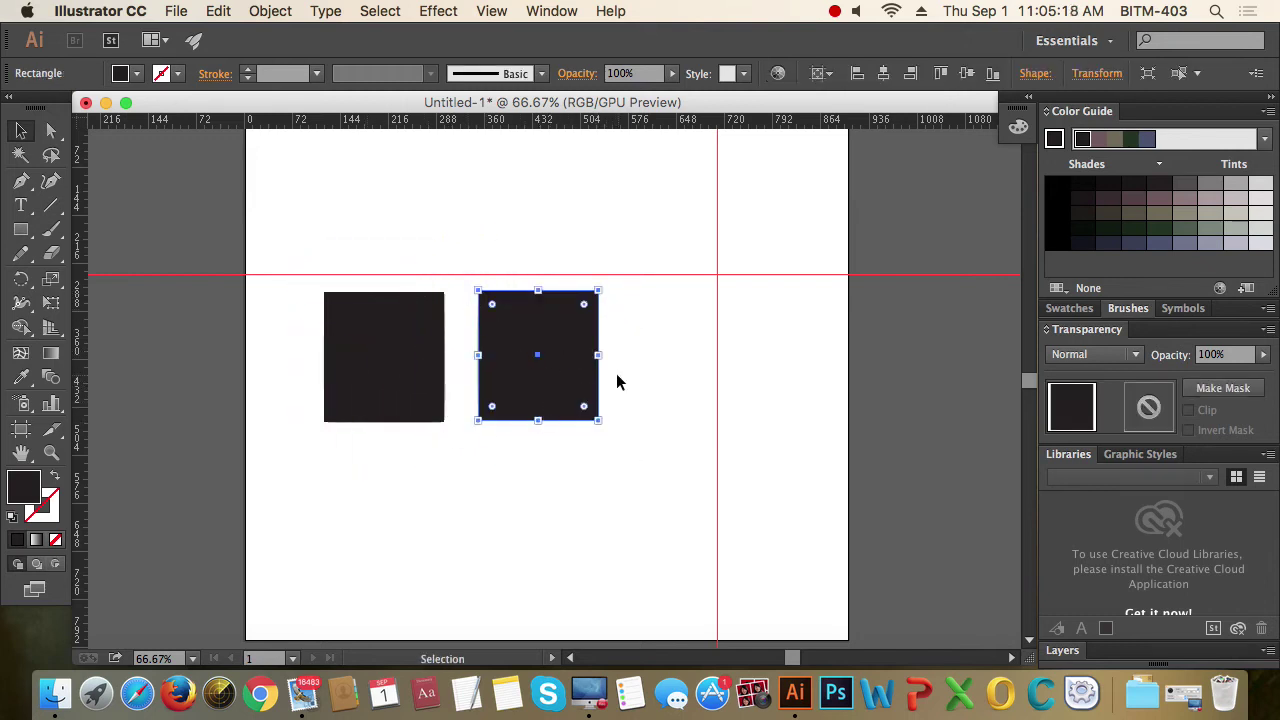
mouse_move(554, 336)
left_mouse_down()
mouse_move(548, 400)
mouse_move(533, 378)
mouse_move(562, 353)
left_mouse_up()
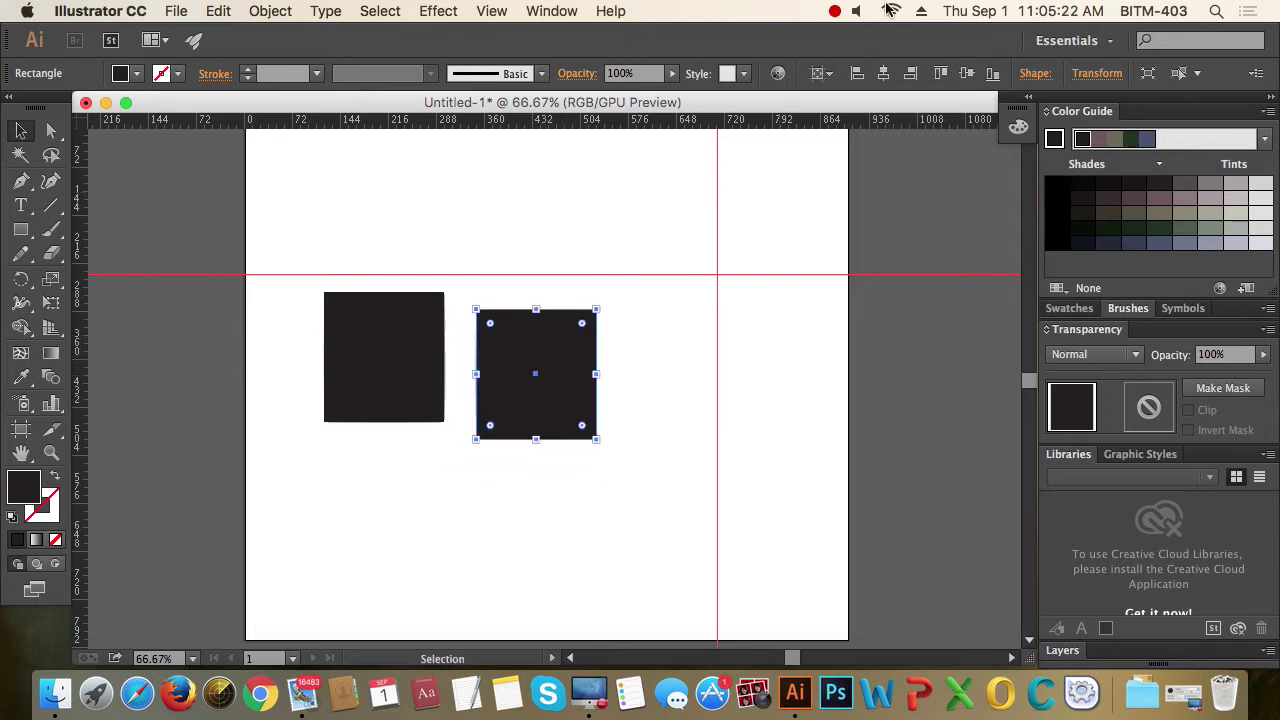
Turn Smart Guides back on, move the duplicate rectangle up and right just below the horizontal guide, and clear the selection.
left_click(494, 12)
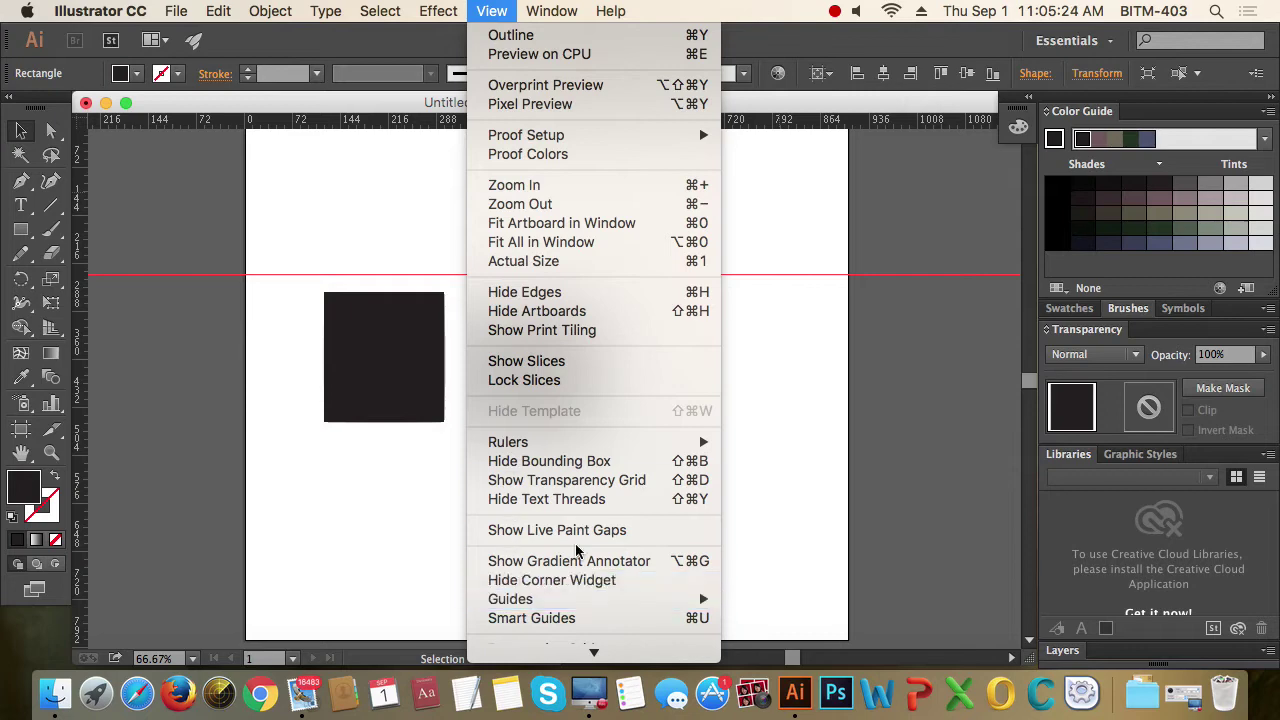
scroll(576, 550, "down", 5)
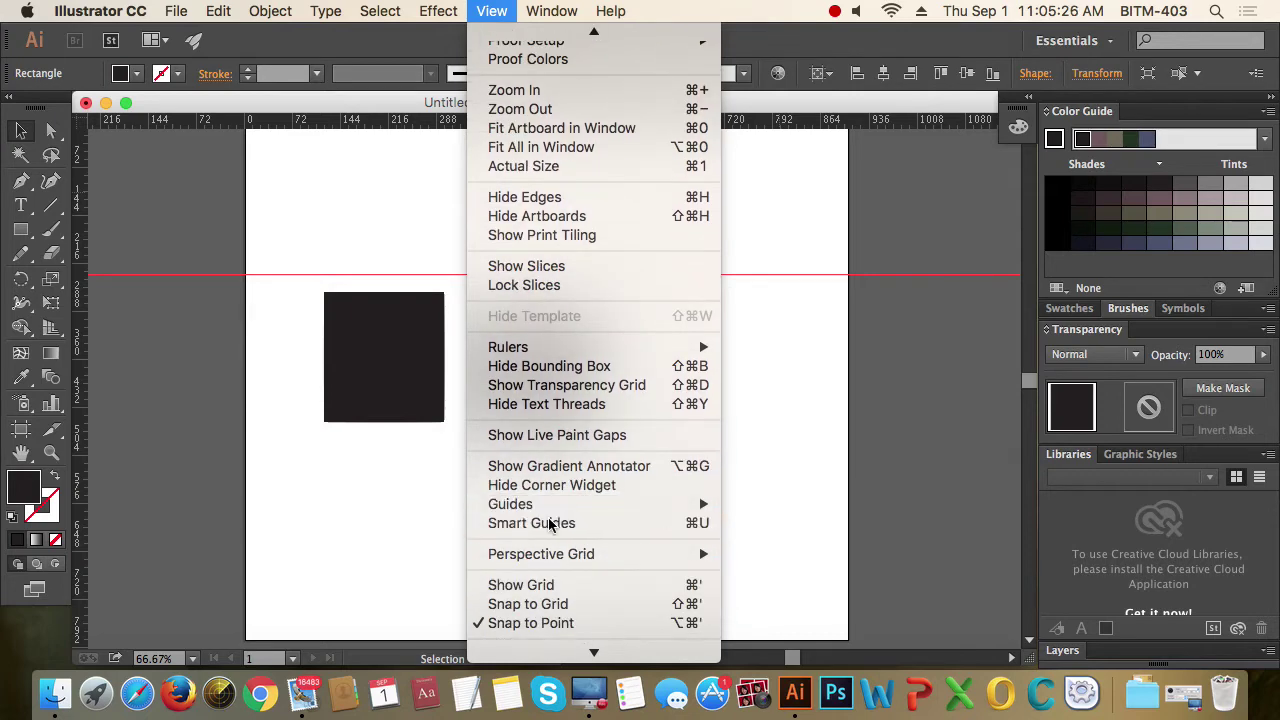
left_click(549, 524)
left_click(640, 436)
left_click_drag(574, 405, 612, 351)
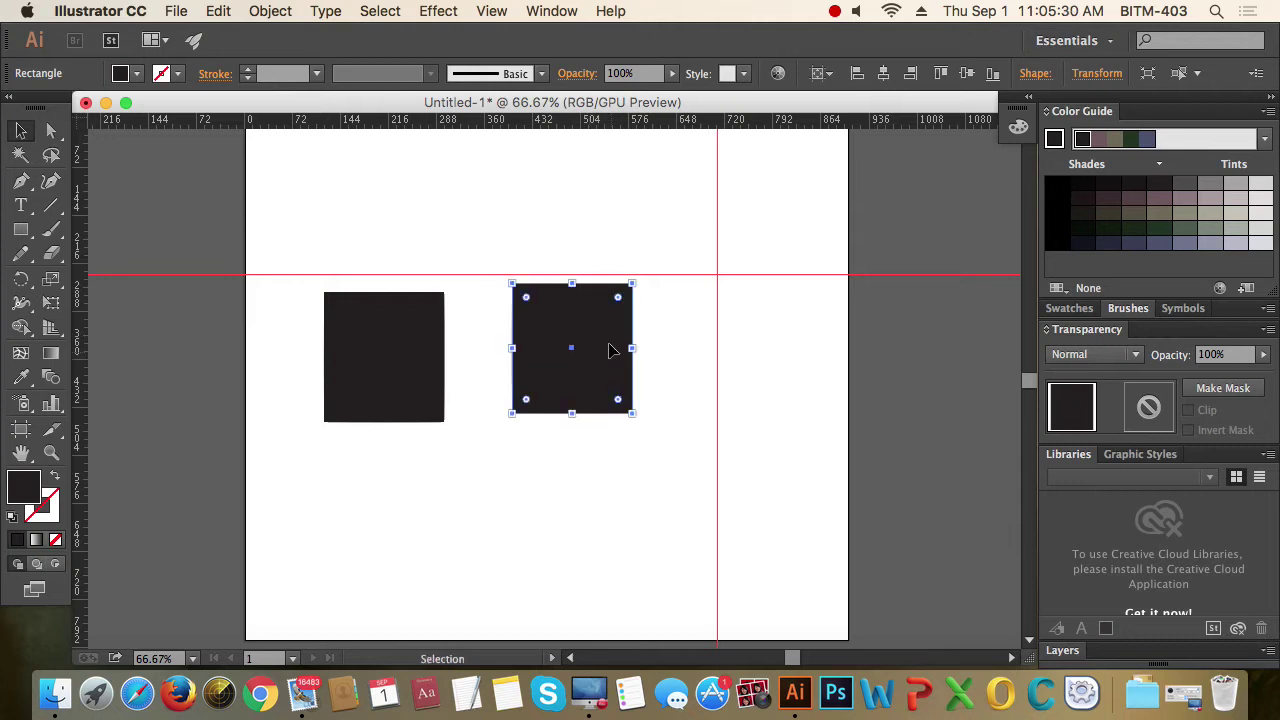
left_click(491, 294)
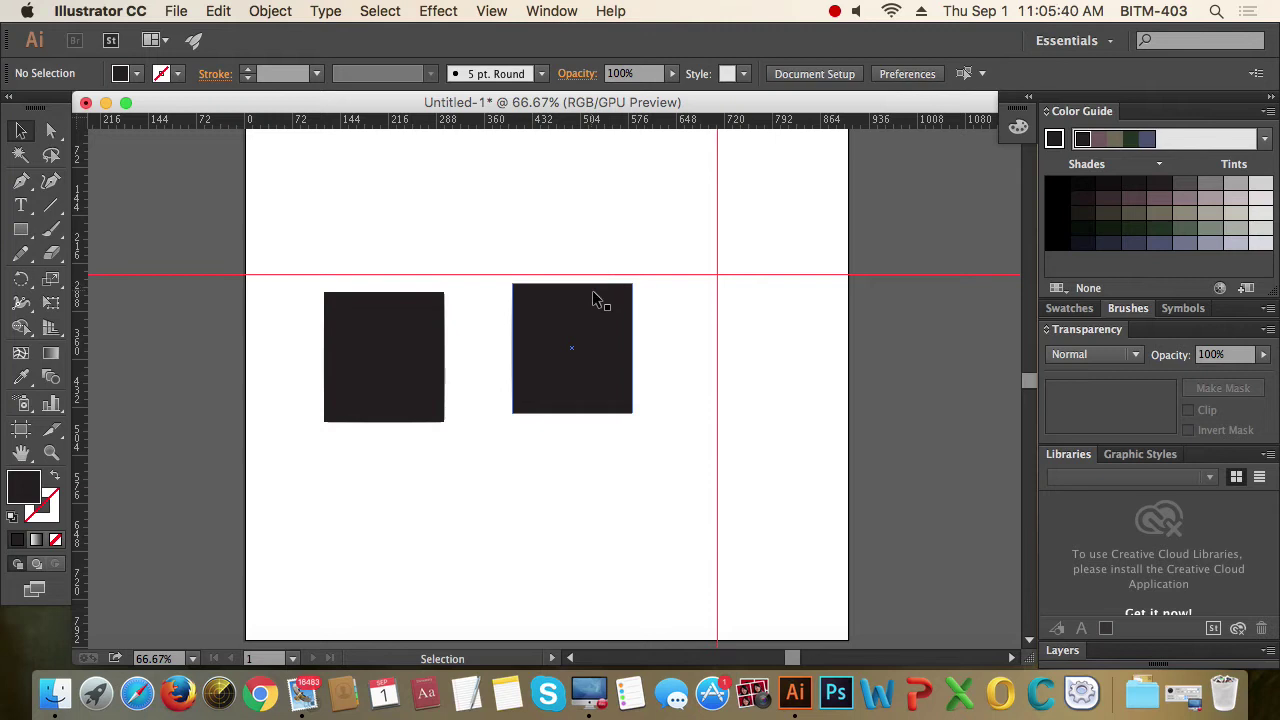
left_click(835, 11)
left_click(895, 35)
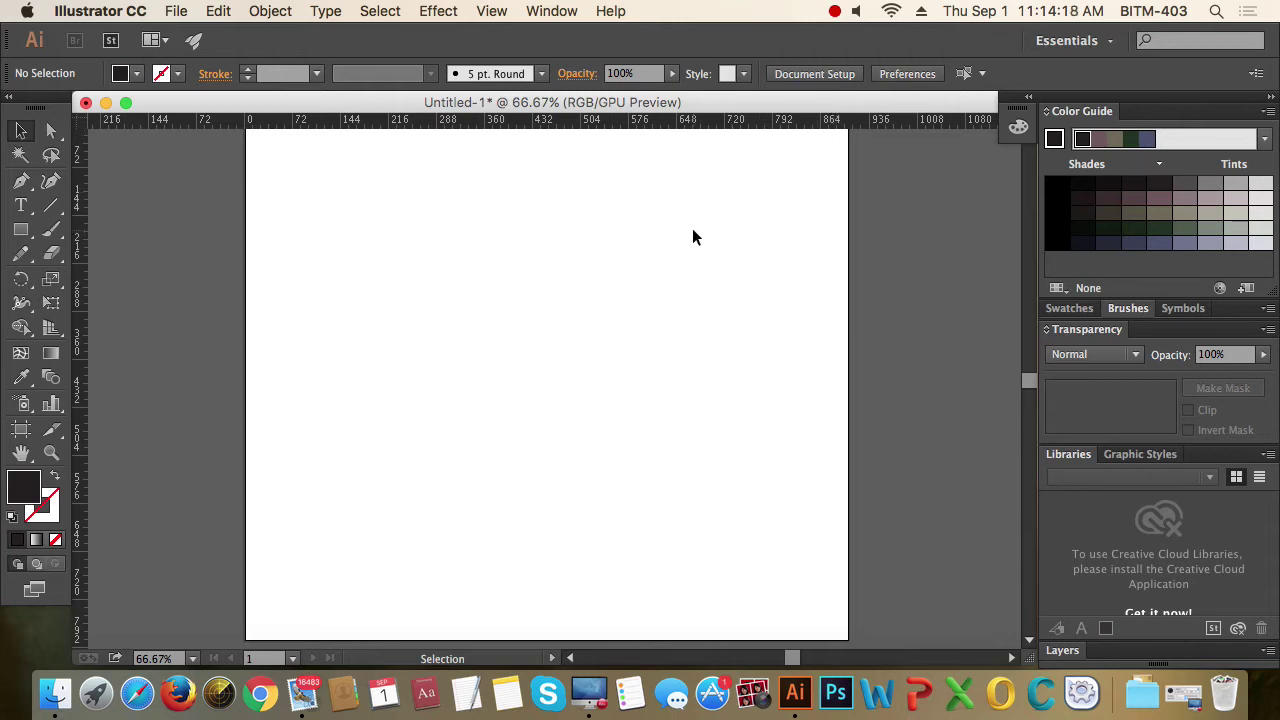
Zoom repeatedly in and out of the blank artboard between 33.33% and 300%, ending at 66.67%.
key("super+equal")
key("super+equal")
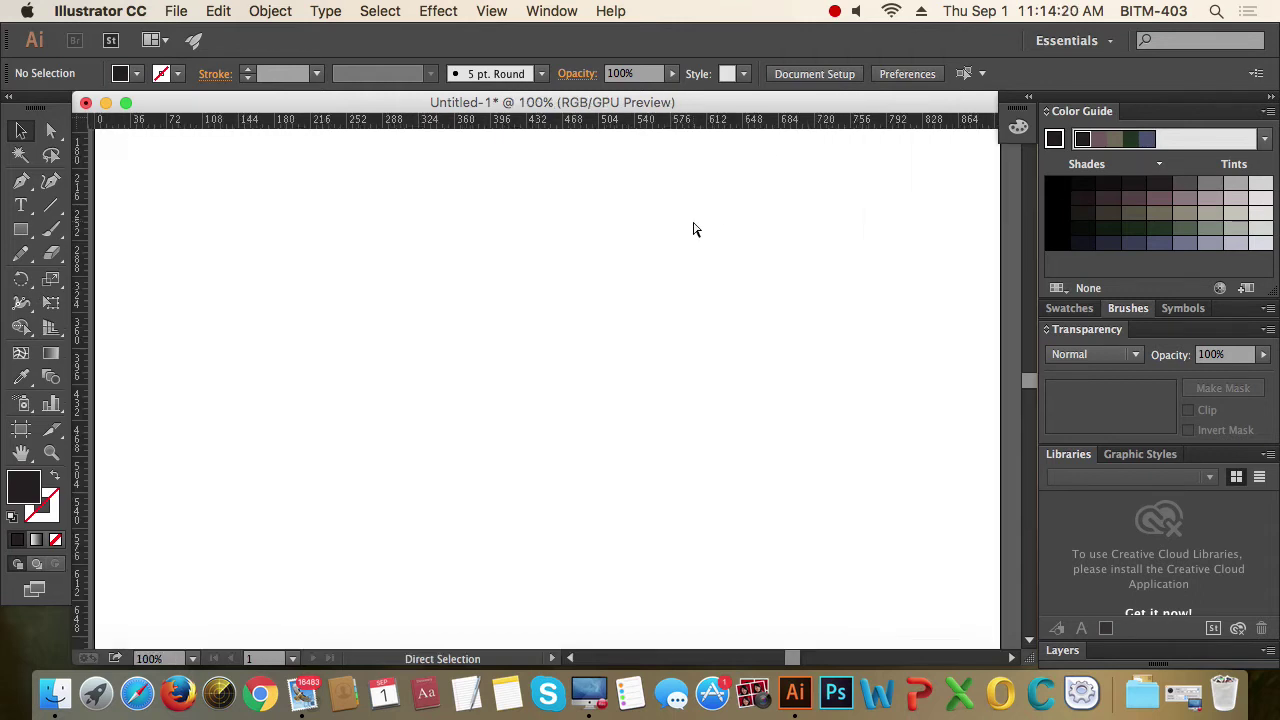
key("super+minus")
key("super+minus")
key("super+minus")
key("super+minus")
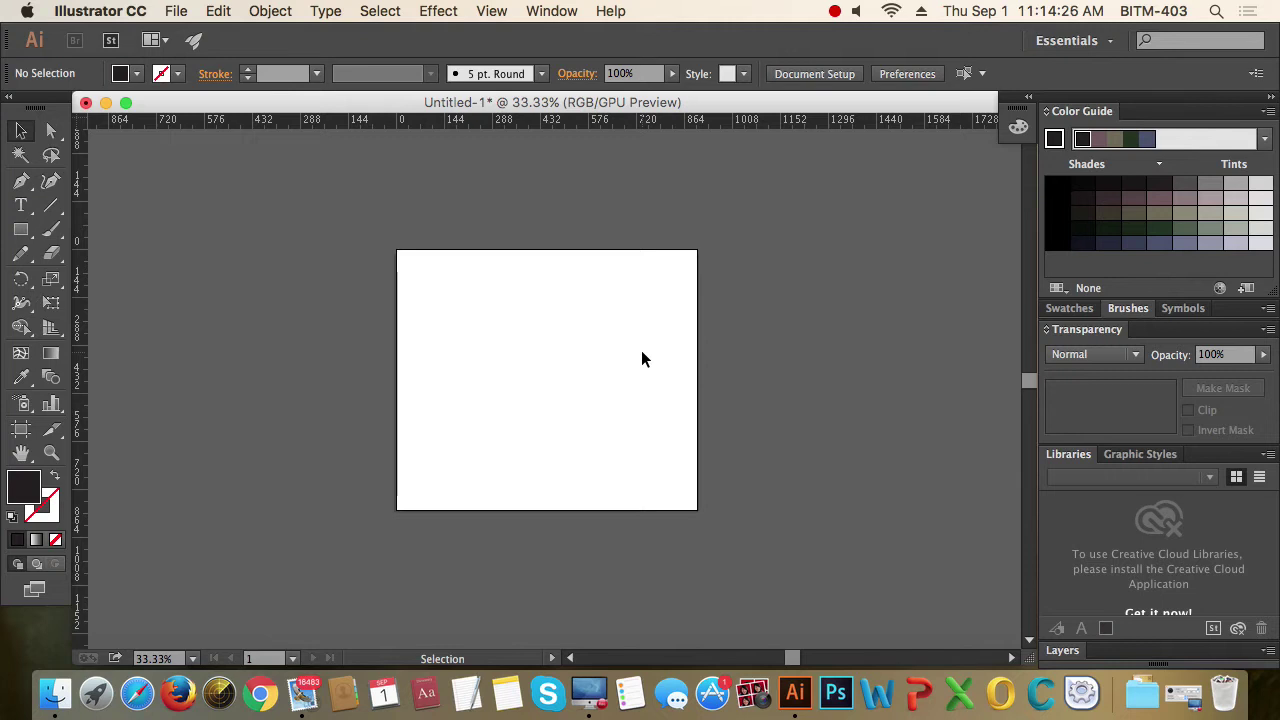
key("super+equal")
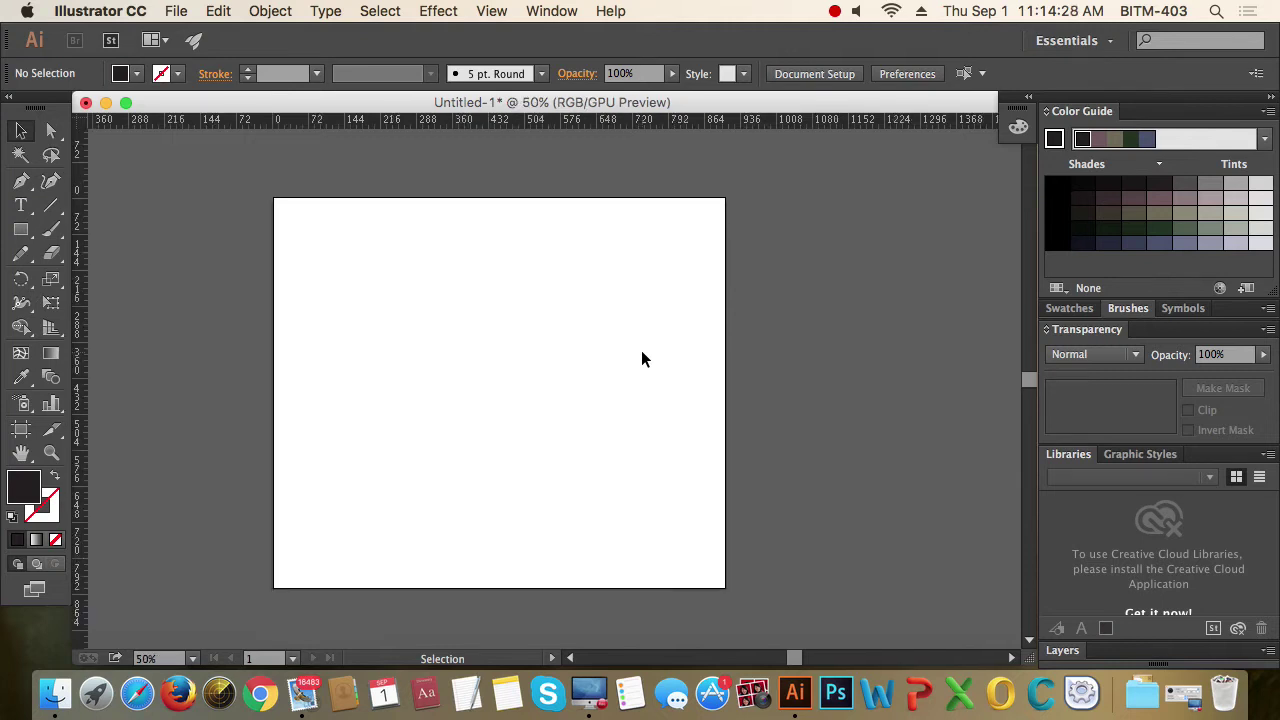
key("super+equal")
key("super+equal")
key("super+equal")
key("super+equal")
key("super+equal")
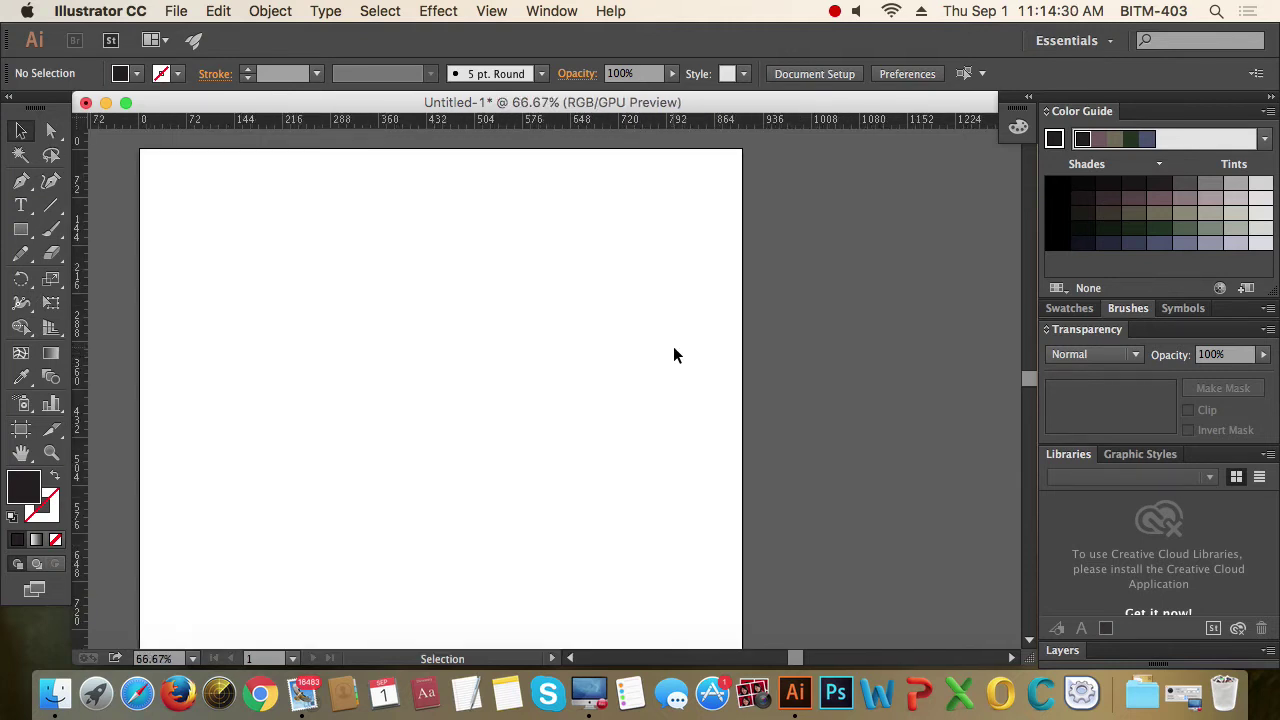
key("super+minus")
key("super+minus")
key("super+minus")
key("super+minus")
key("super+minus")
key("super+minus")
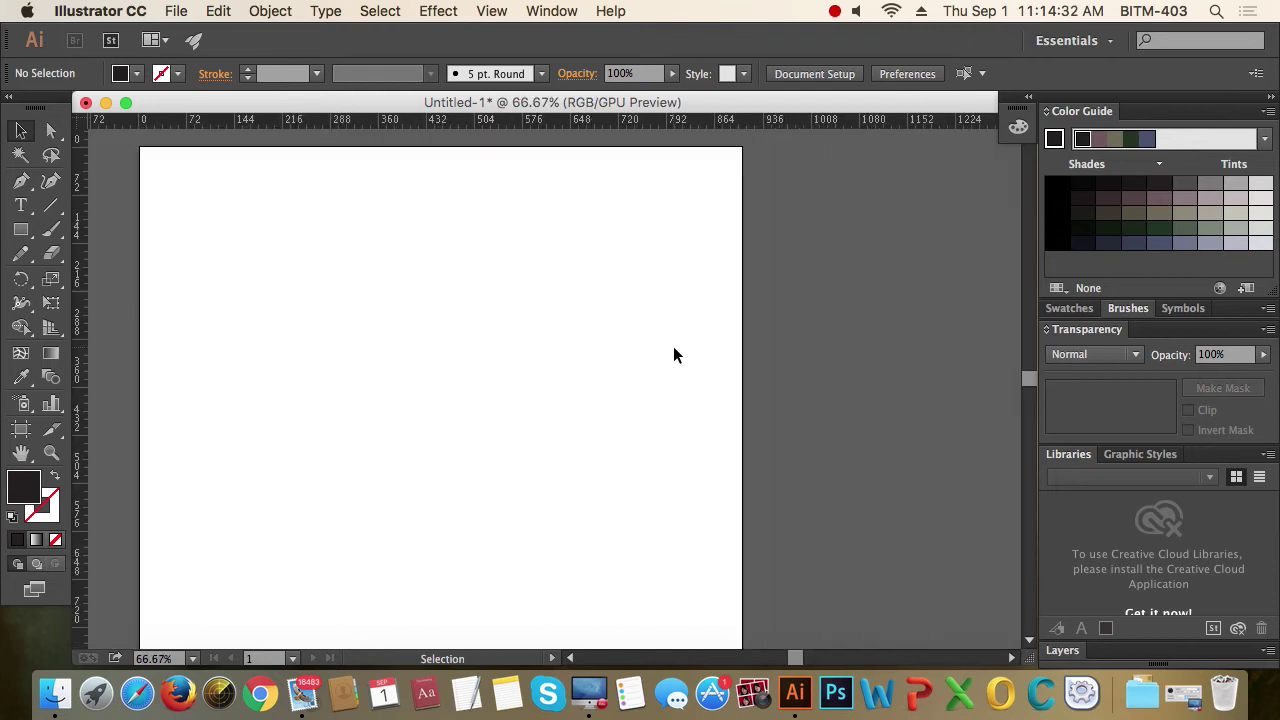
key("super+equal")
key("super+equal")
key("super+equal")
key("super+equal")
key("super+equal")
key("super+equal")
key("super+equal")
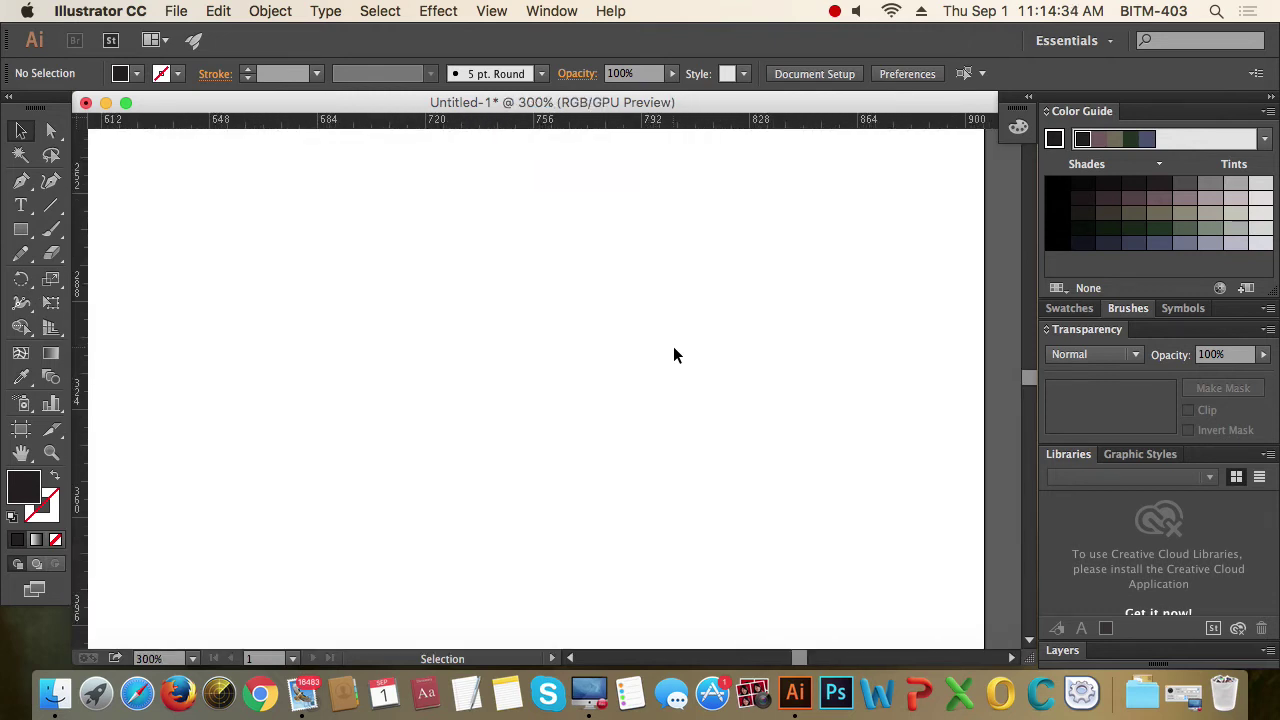
key("super+minus")
key("super+minus")
key("super+minus")
key("super+minus")
key("super+minus")
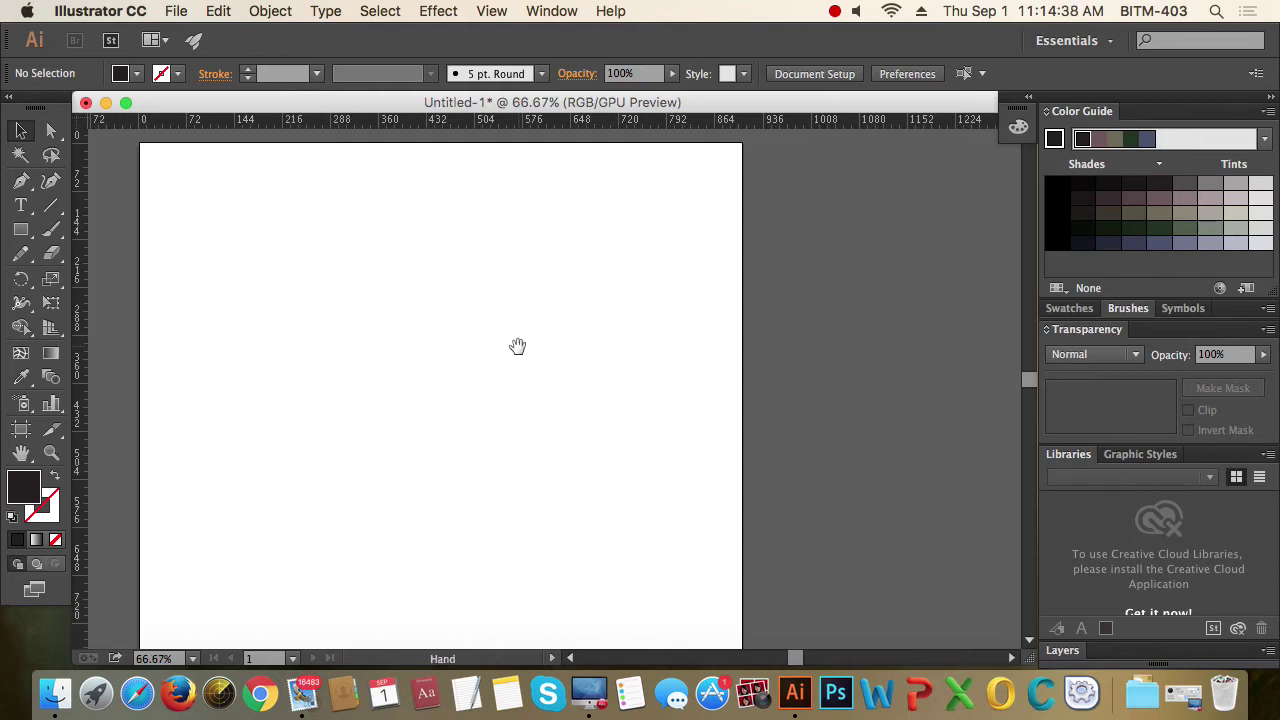
Pan across the blank artboard and zoom in stepwise on its upper-right corner up to 1200%.
left_click_drag(517, 346, 630, 333)
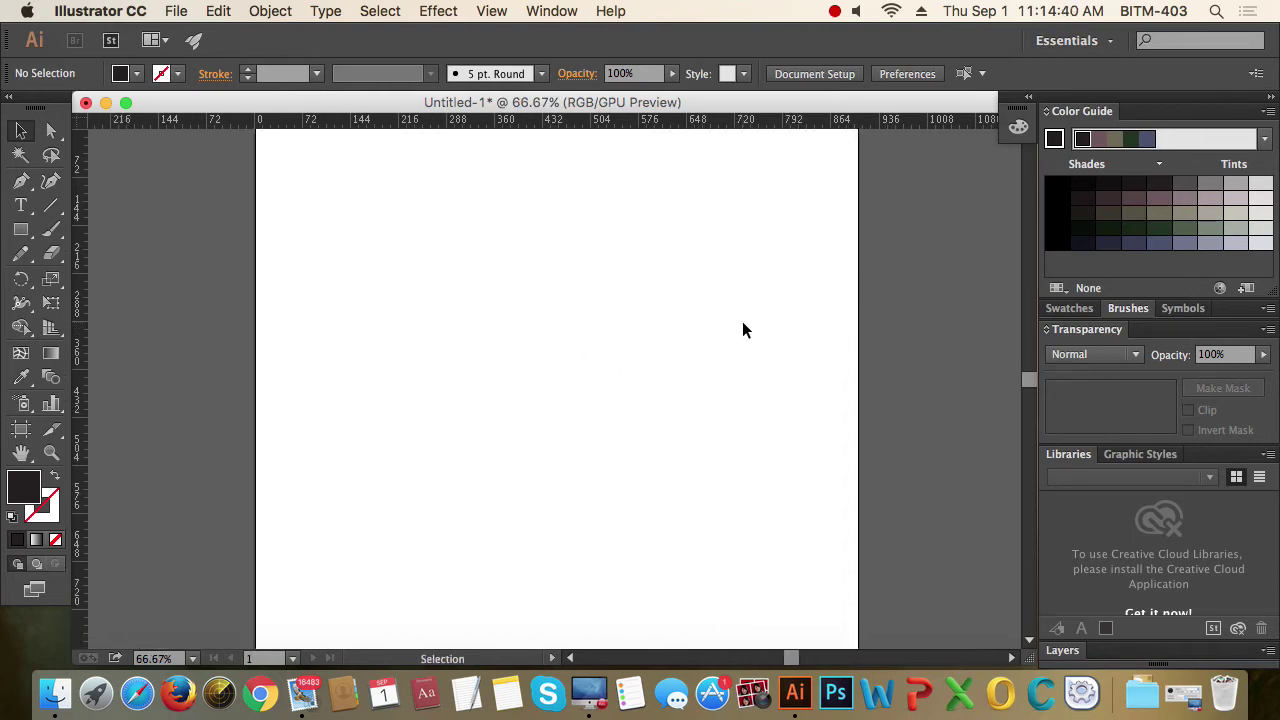
key("super+space")
left_click(667, 291)
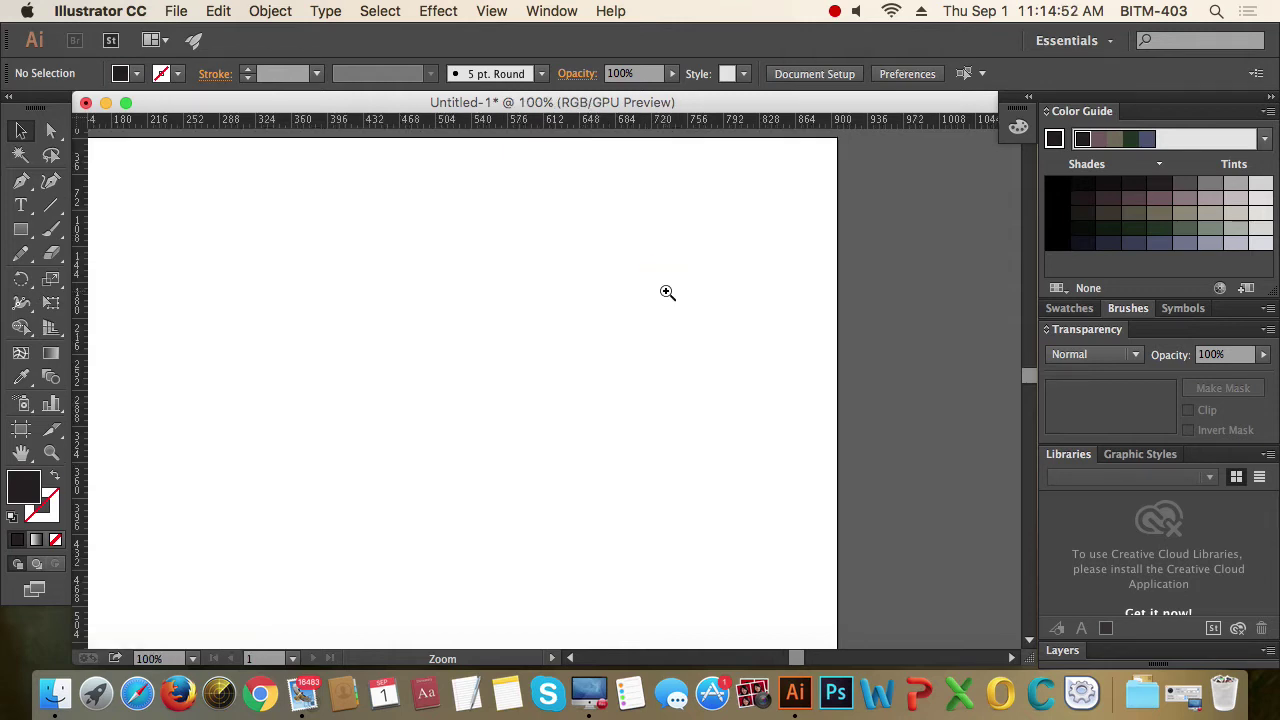
left_click(667, 291)
left_click(668, 292)
left_click(668, 292)
left_click(668, 291)
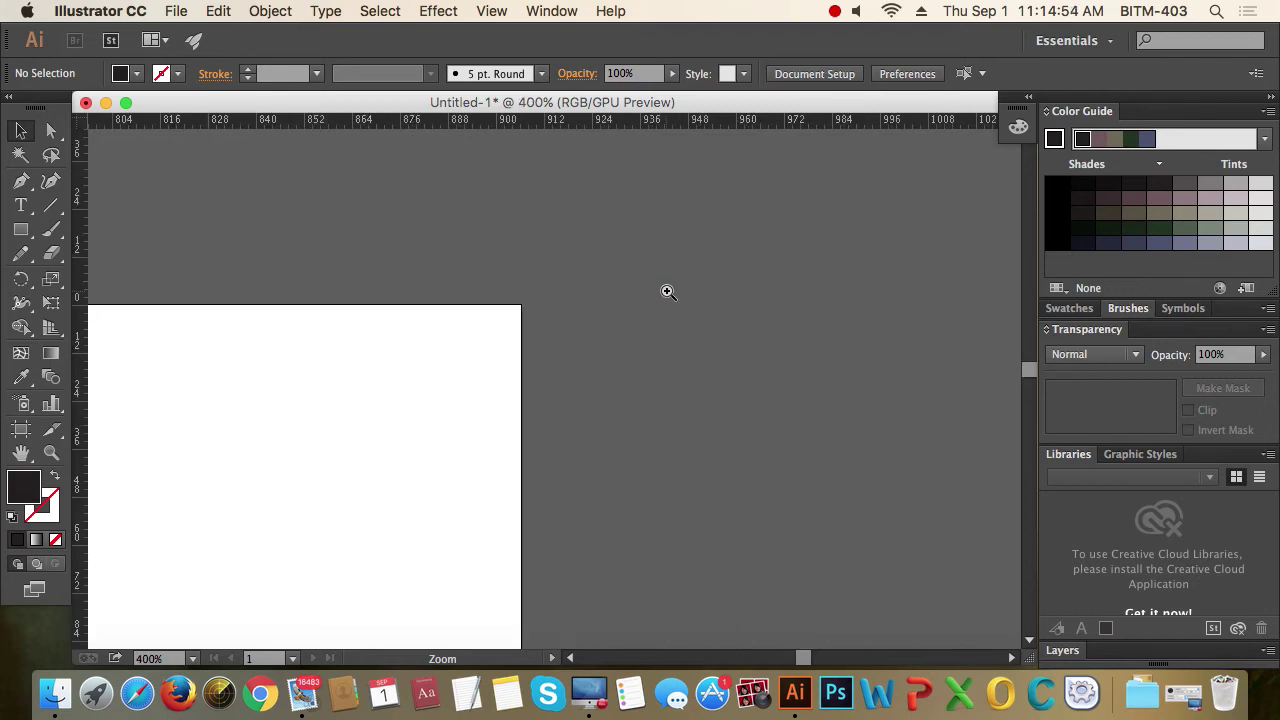
left_click(484, 424)
left_click(484, 424)
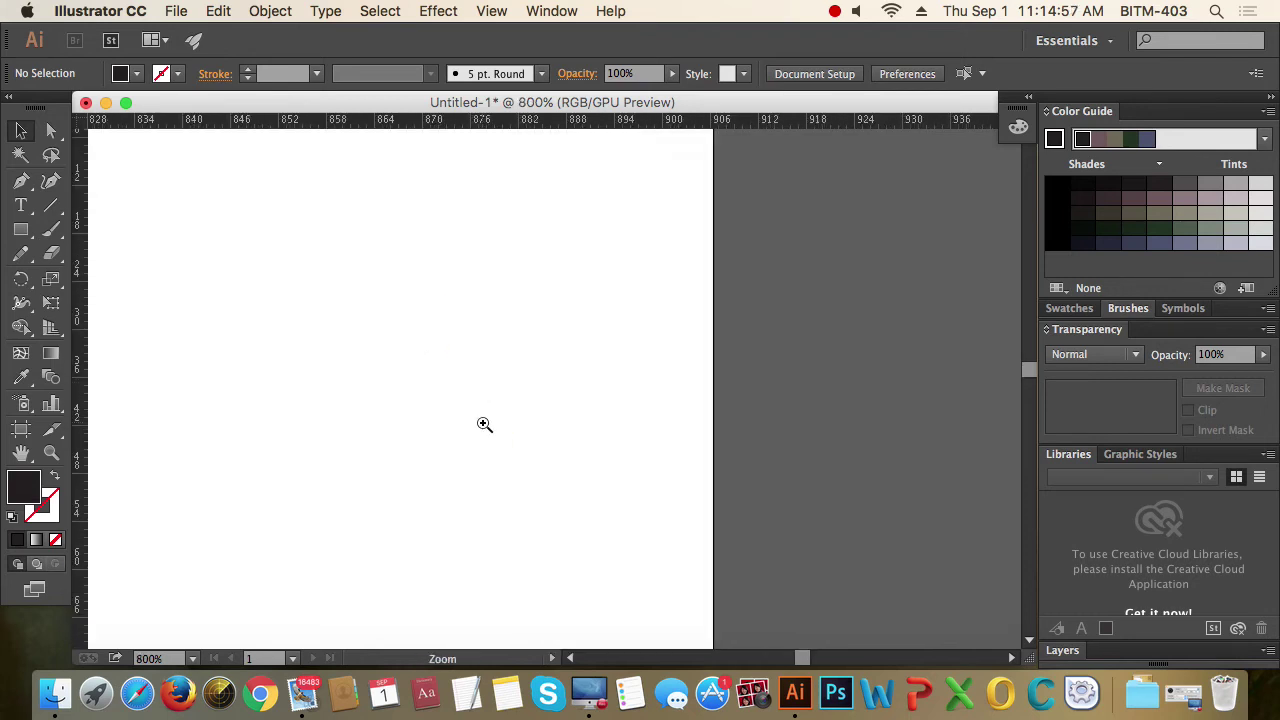
left_click(140, 661)
left_click(631, 386)
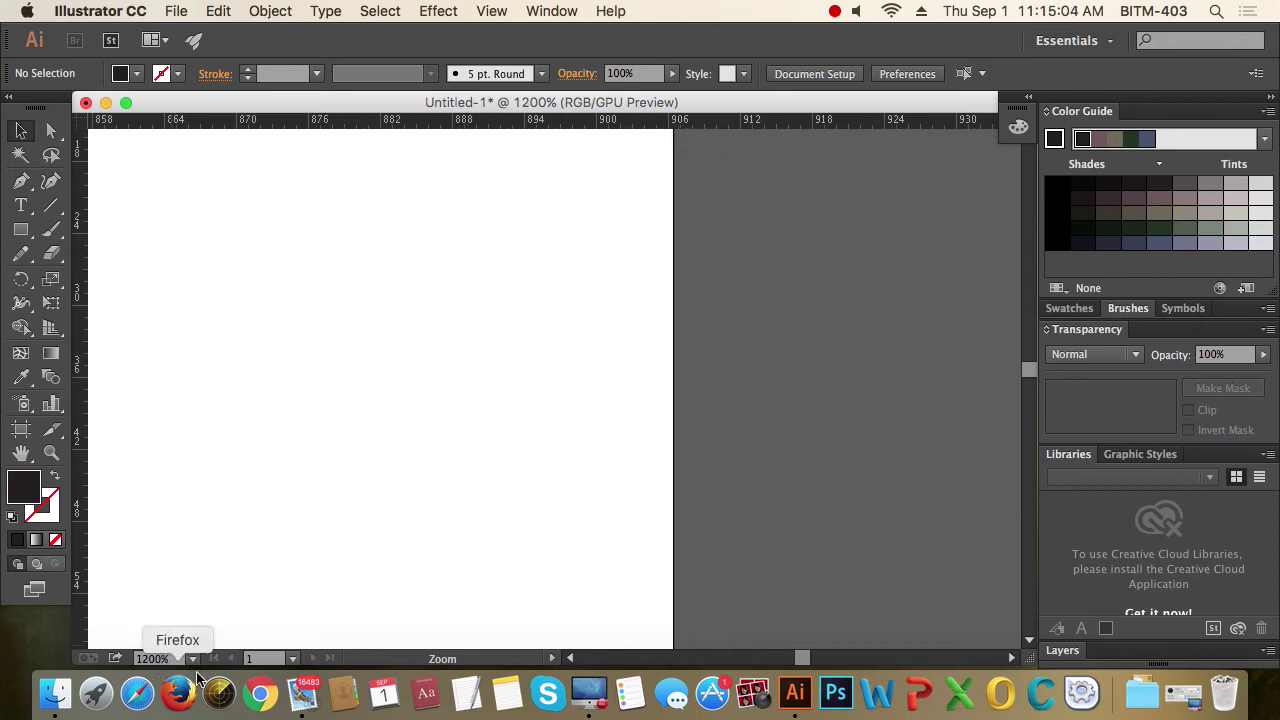
Zoom back out and pan until the whole artboard is in view at 50%.
key("v")
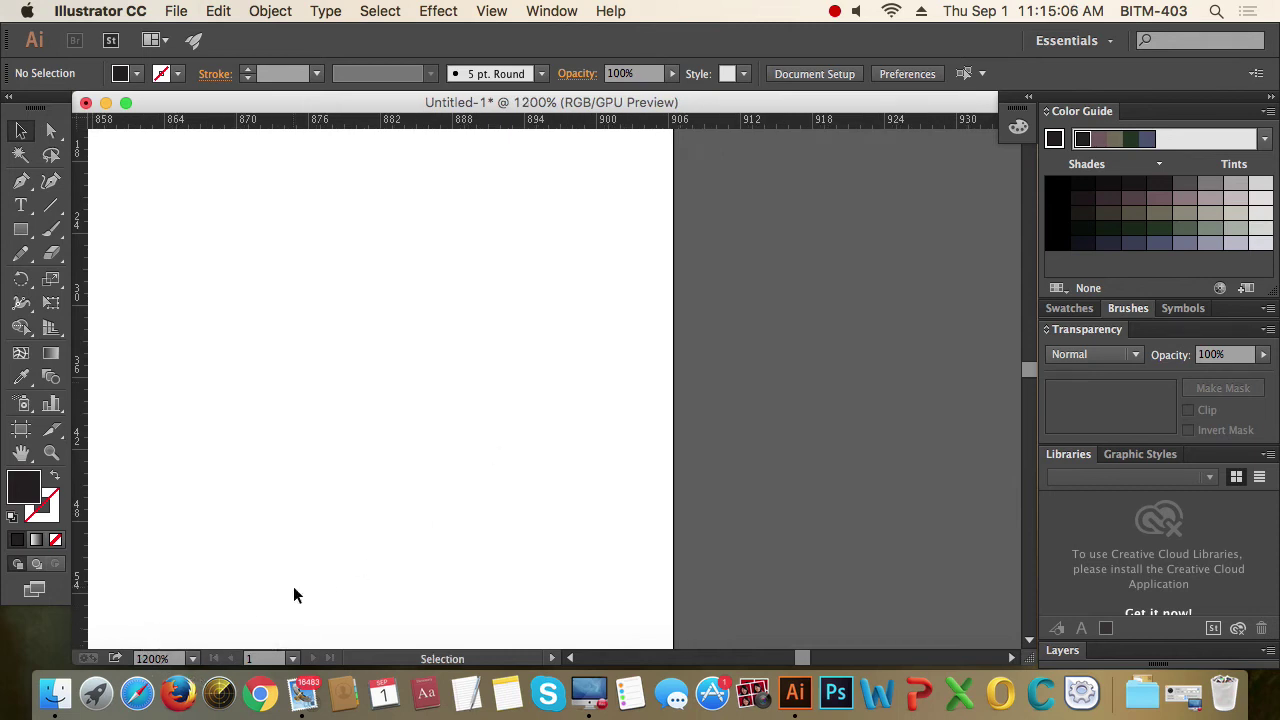
scroll(589, 463, "down", 5)
left_click_drag(560, 491, 794, 254)
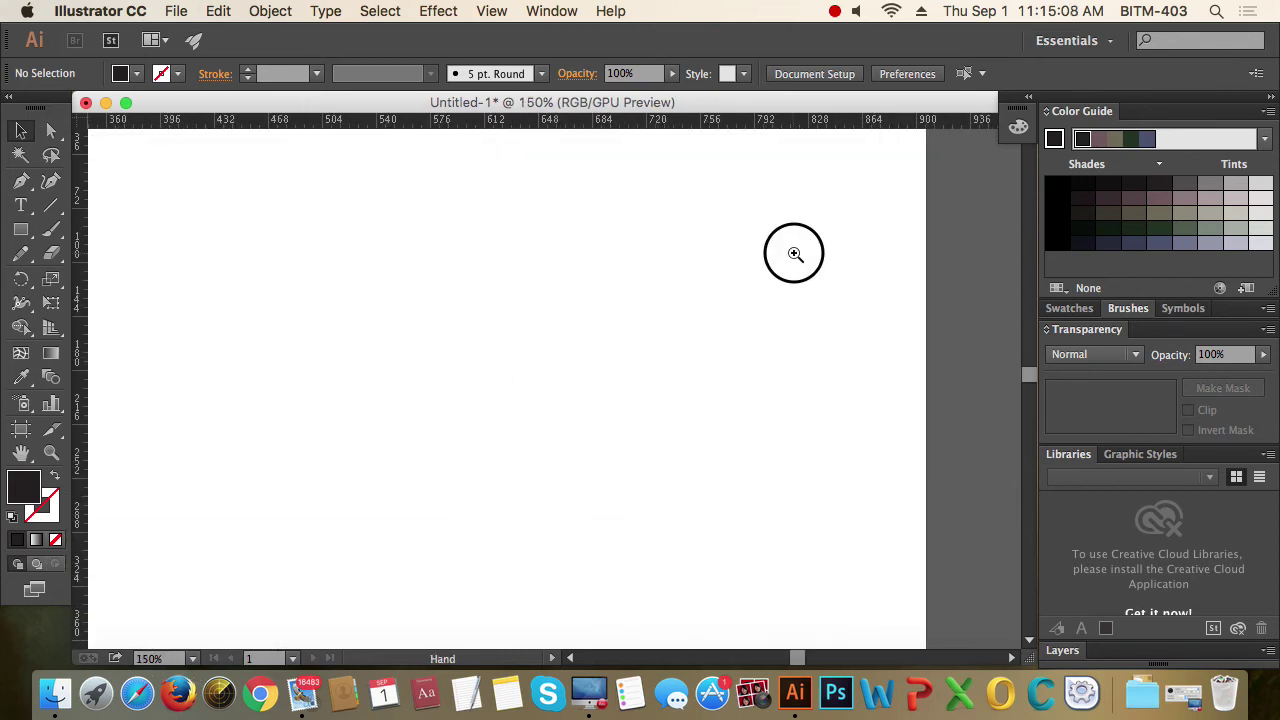
scroll(766, 302, "down", 3)
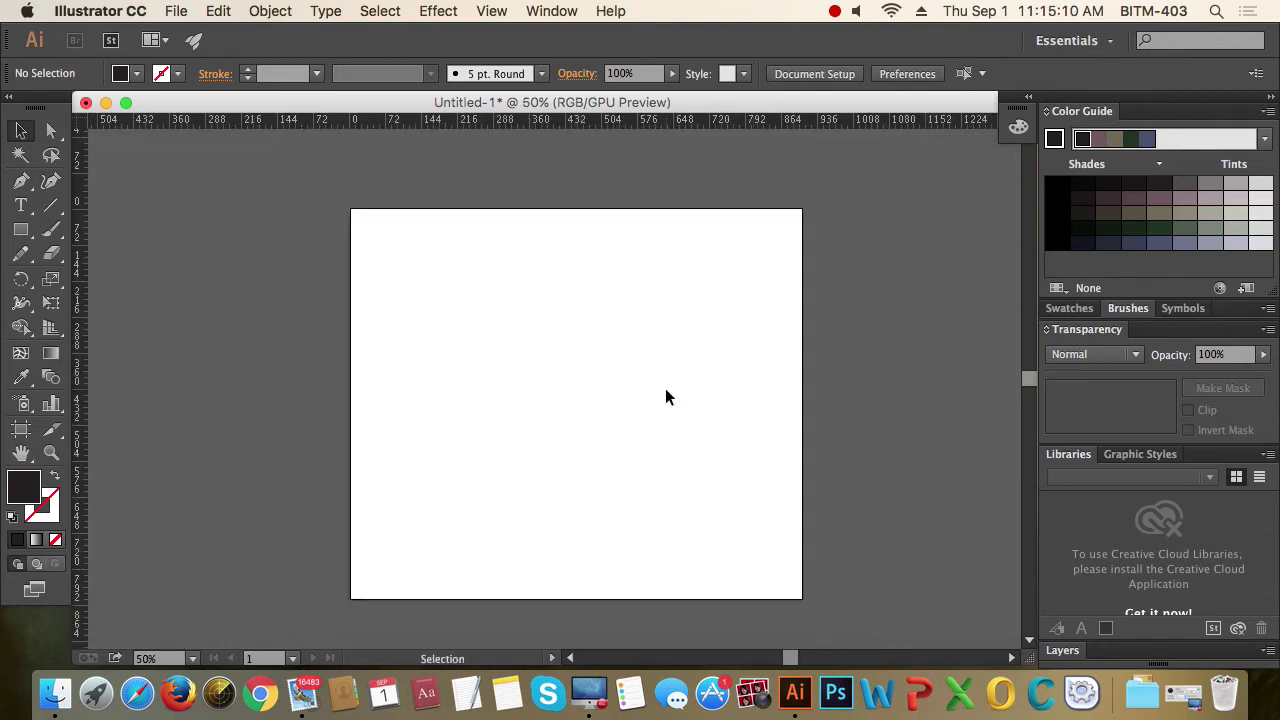
Draw a black rectangle slightly above and right of the artboard's centre, and clear the selection.
key("super+alt+space")
left_click(20, 229)
left_click_drag(604, 350, 668, 404)
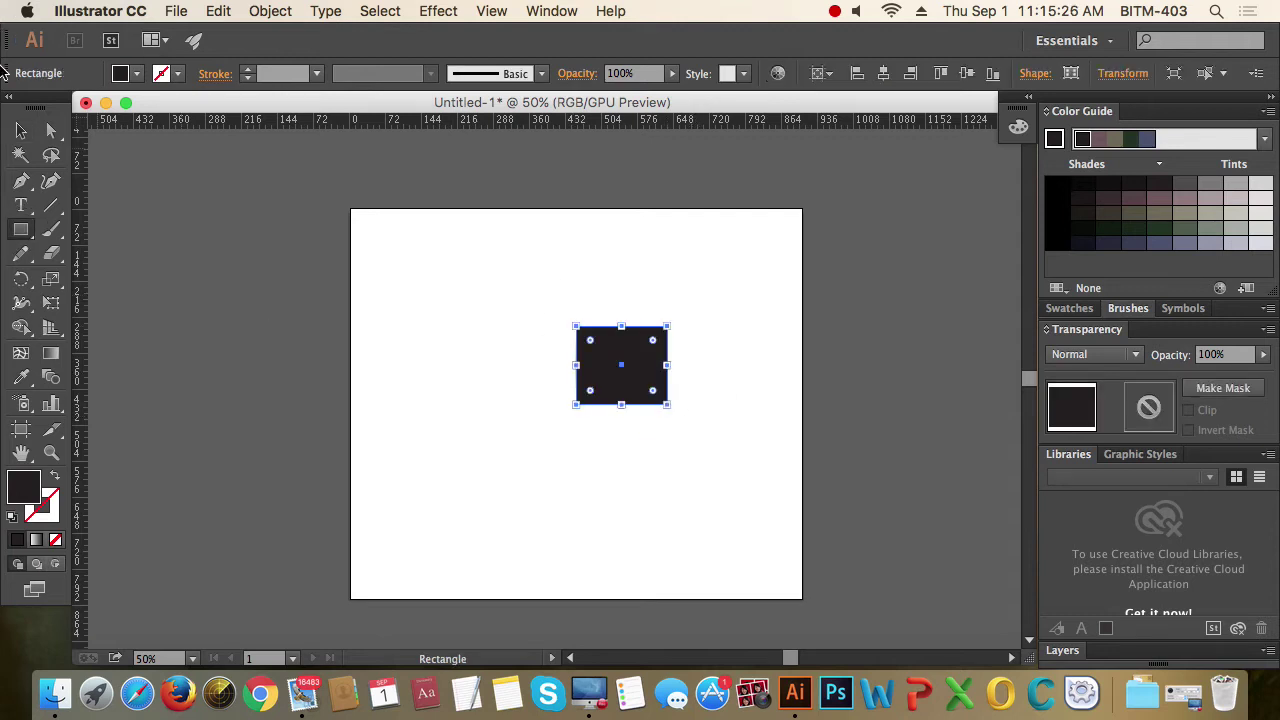
key("v")
left_click(706, 297)
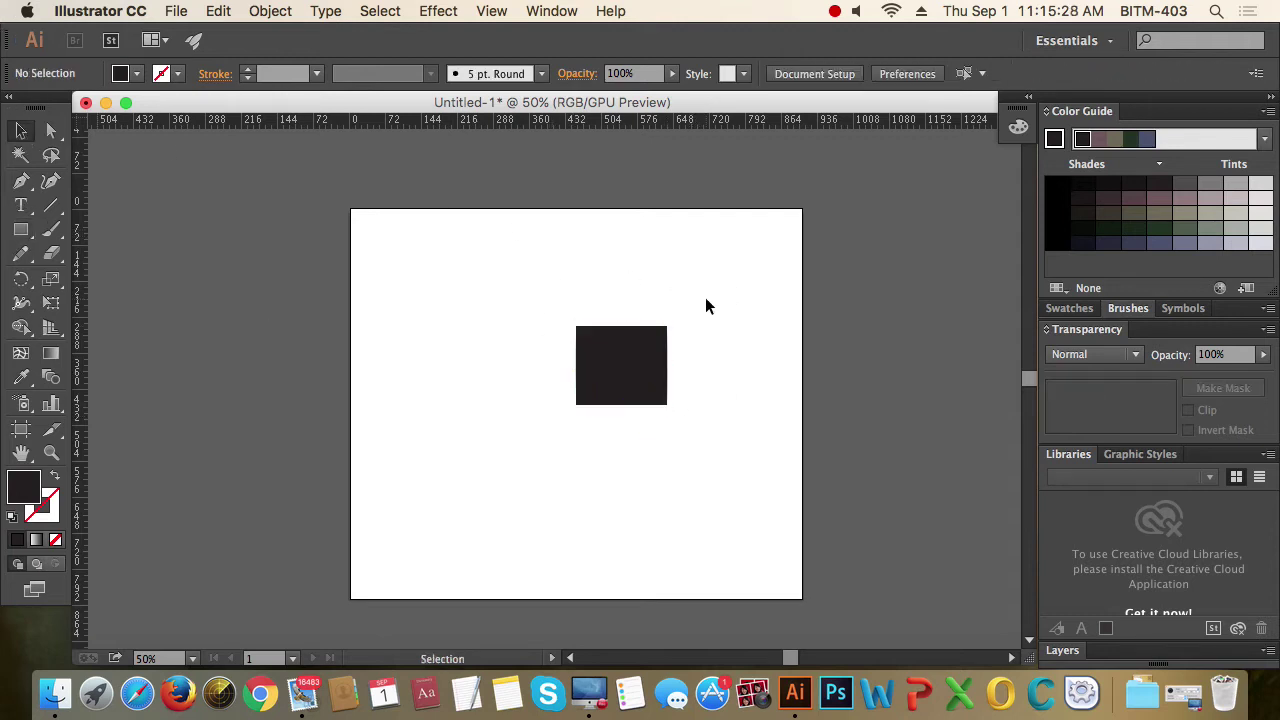
Zoom in stepwise on the rectangle's upper-left corner up to 1200%.
key("a")
key("super")
key("super+space")
key("alt")
key("super")
key("super+space")
left_click(578, 332)
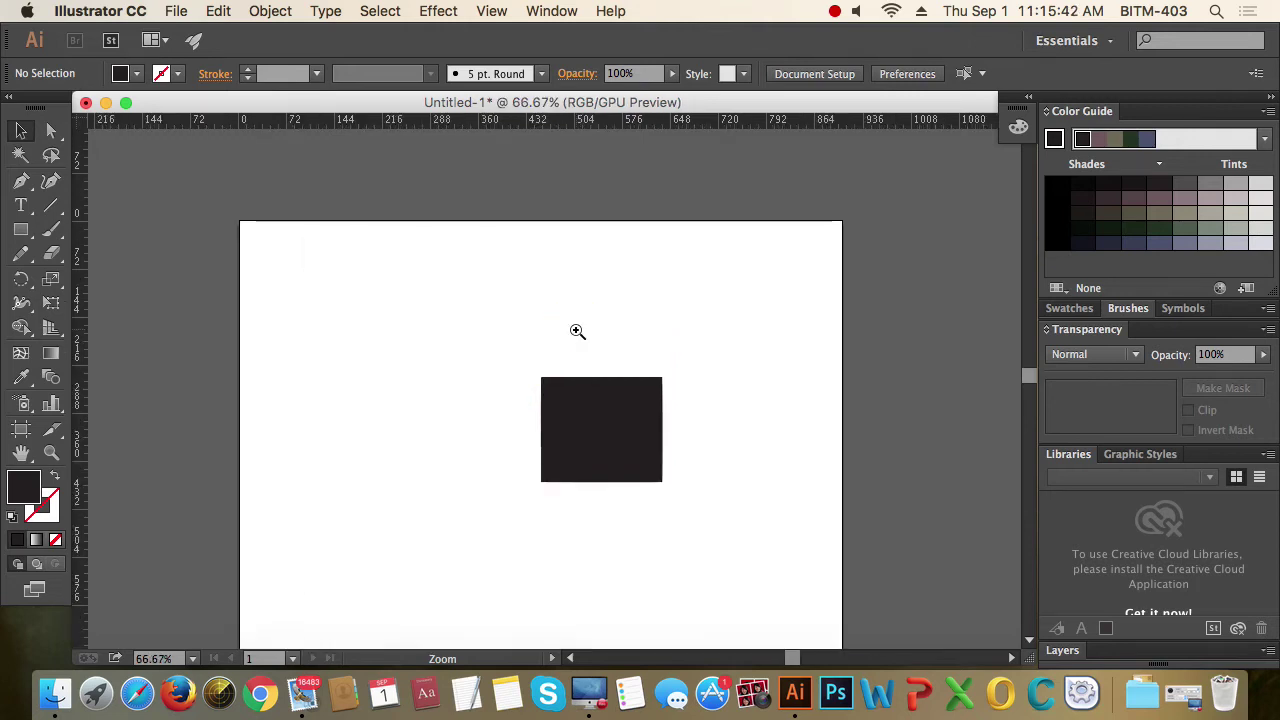
left_click(486, 471)
left_click(486, 471)
left_click(556, 379)
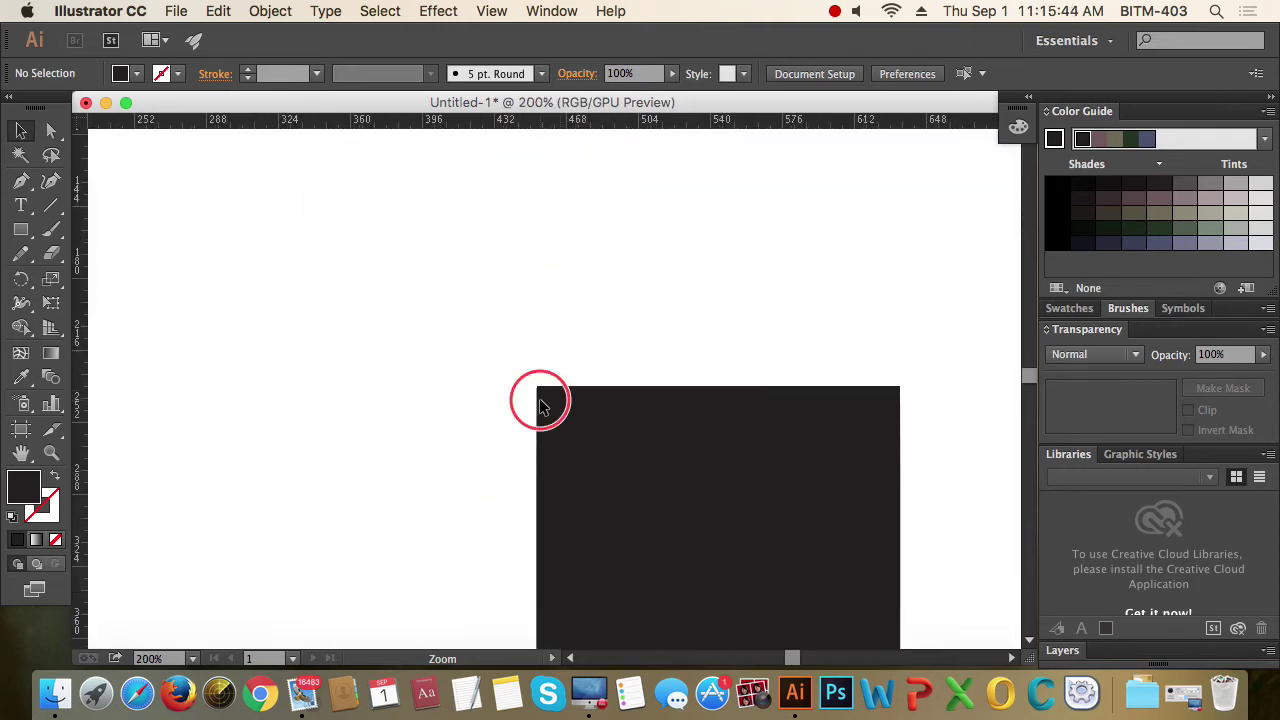
left_click(543, 398)
left_click(543, 372)
left_click(541, 381)
left_click(543, 370)
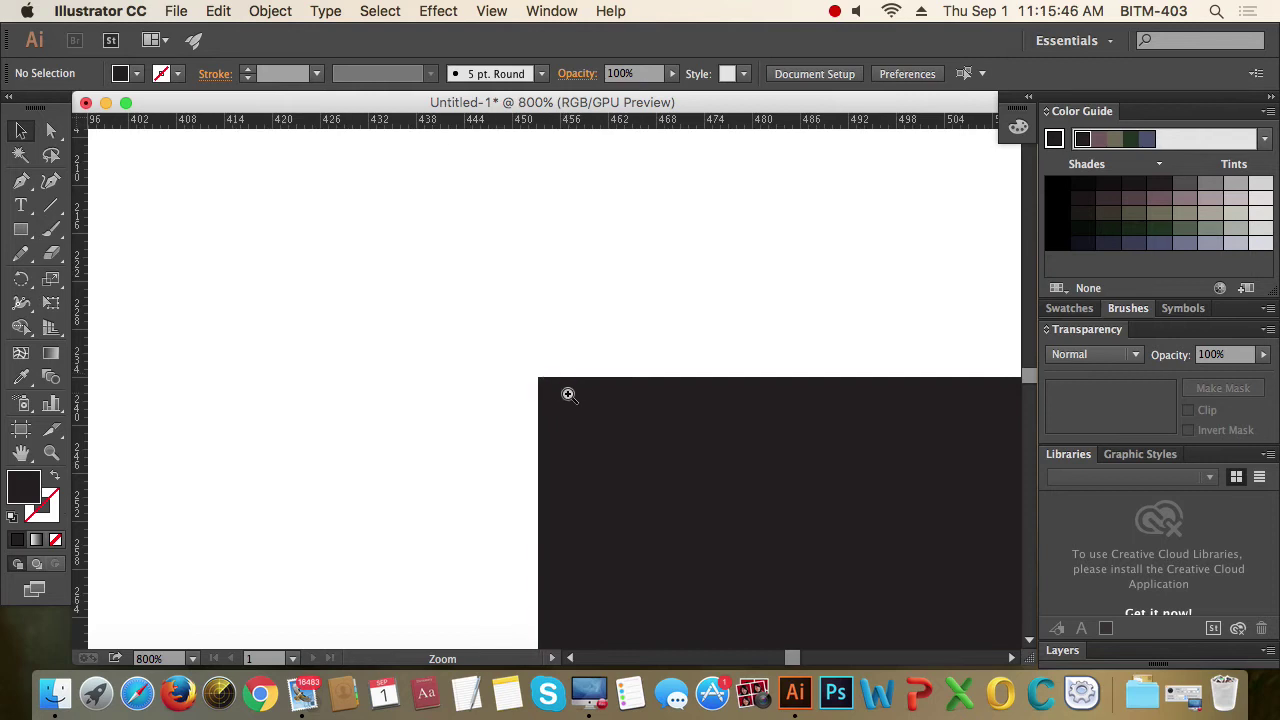
left_click(556, 390)
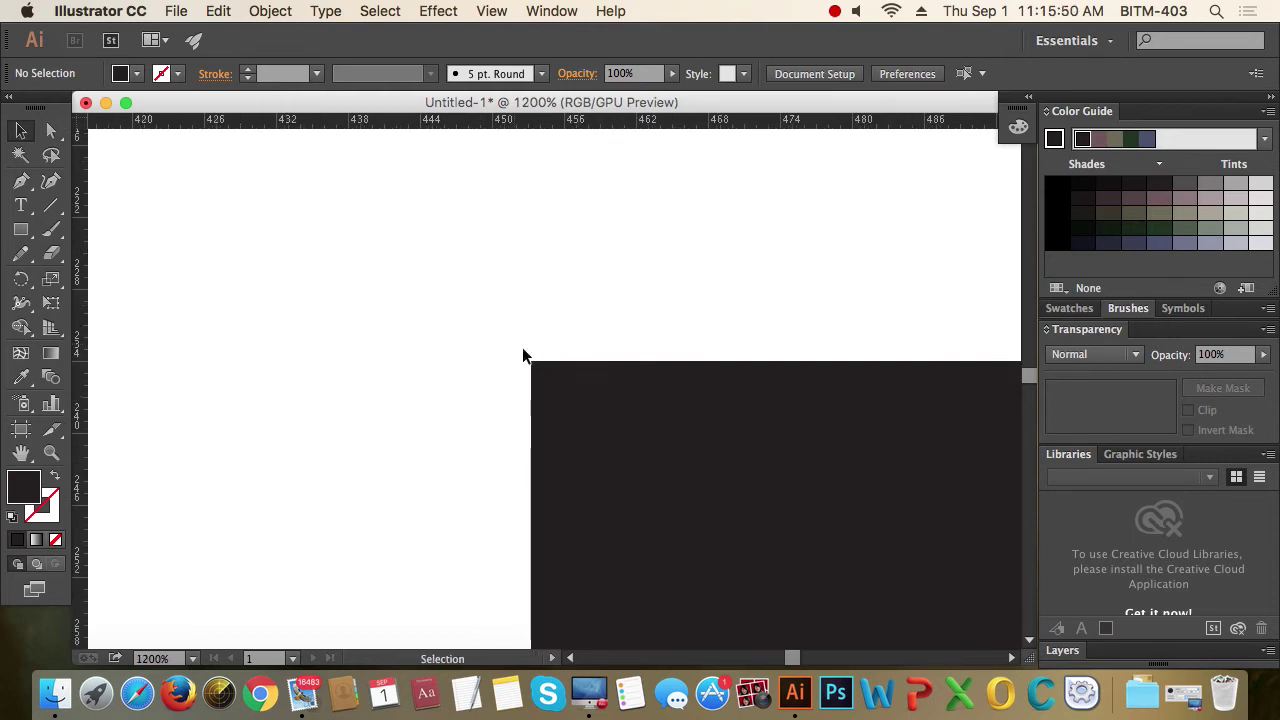
Zoom out to 33.33%, in on the rectangle's lower-right corner to 400%, magnify an area beside the rectangle, and return to 66.67%.
scroll(634, 394, "down", 10)
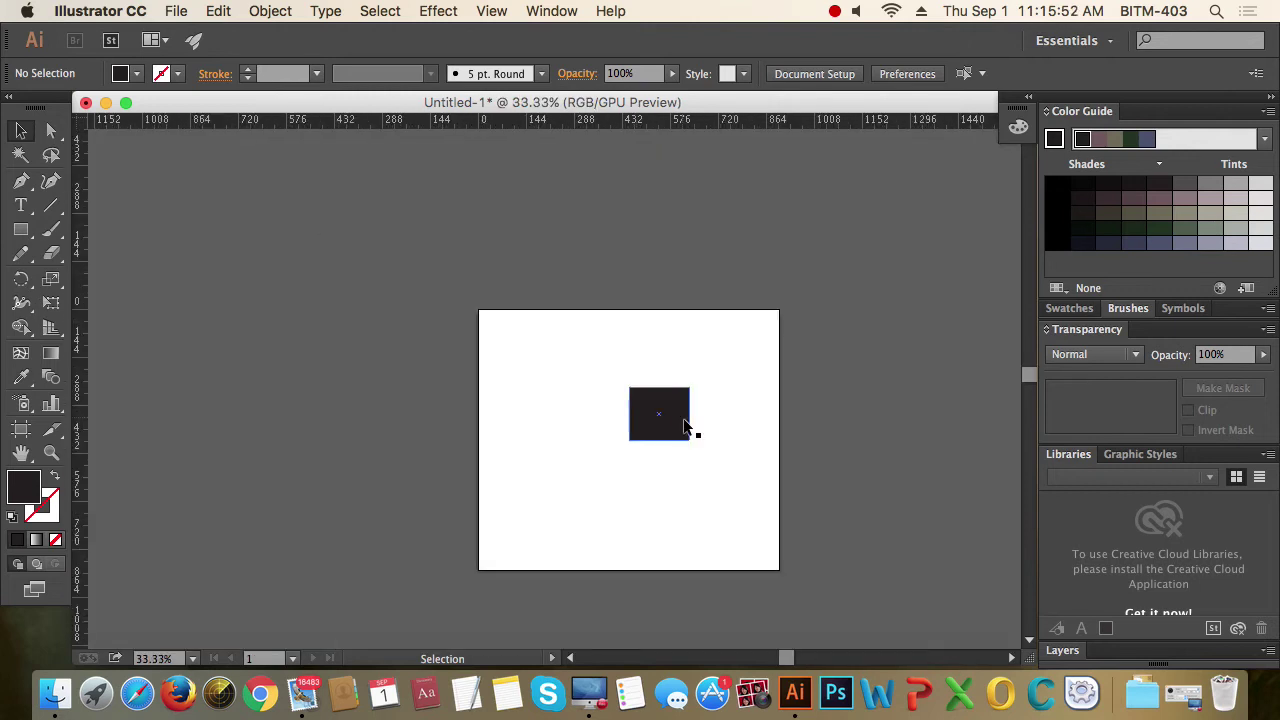
scroll(700, 433, "up", 6)
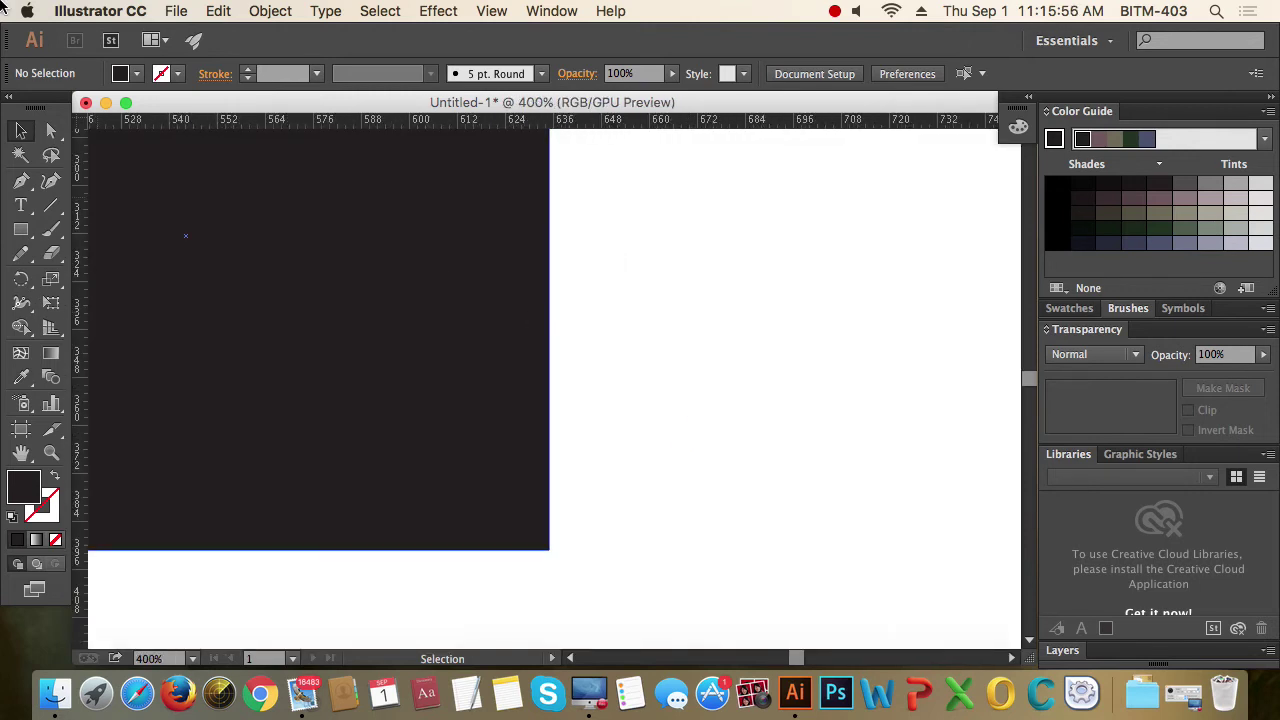
scroll(443, 271, "down", 5)
scroll(598, 390, "up", 1)
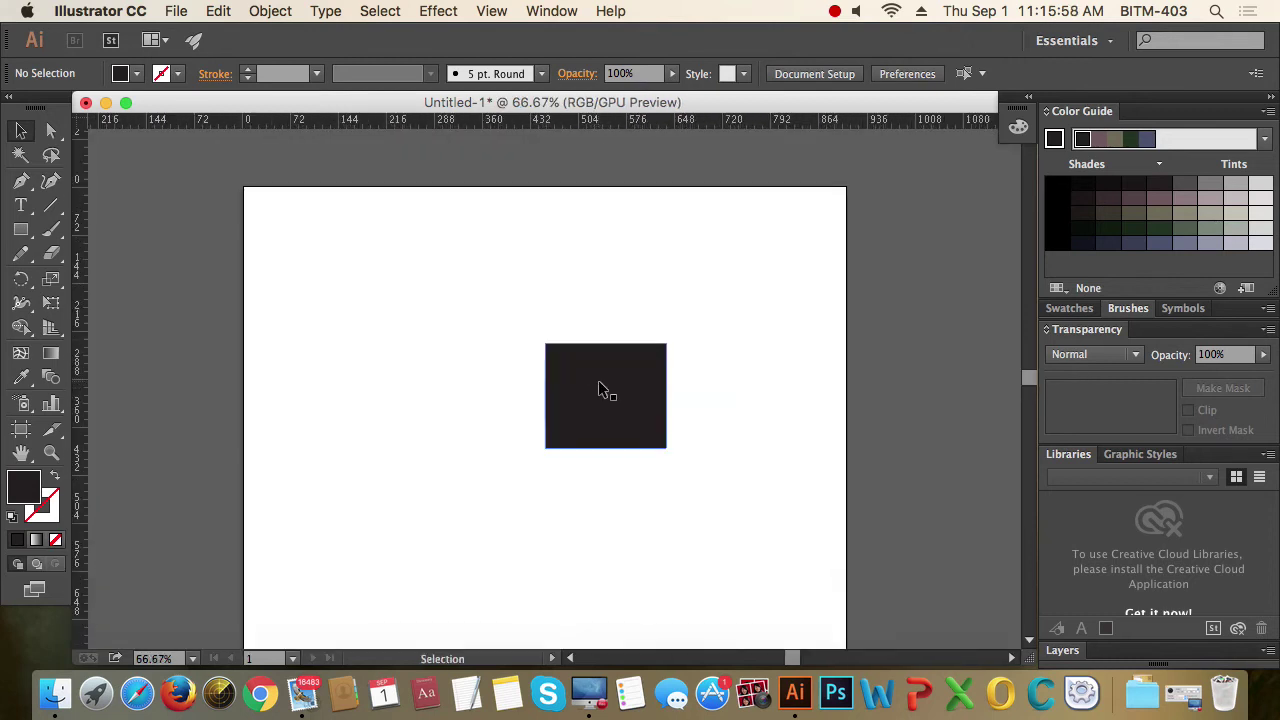
scroll(598, 390, "up", 1)
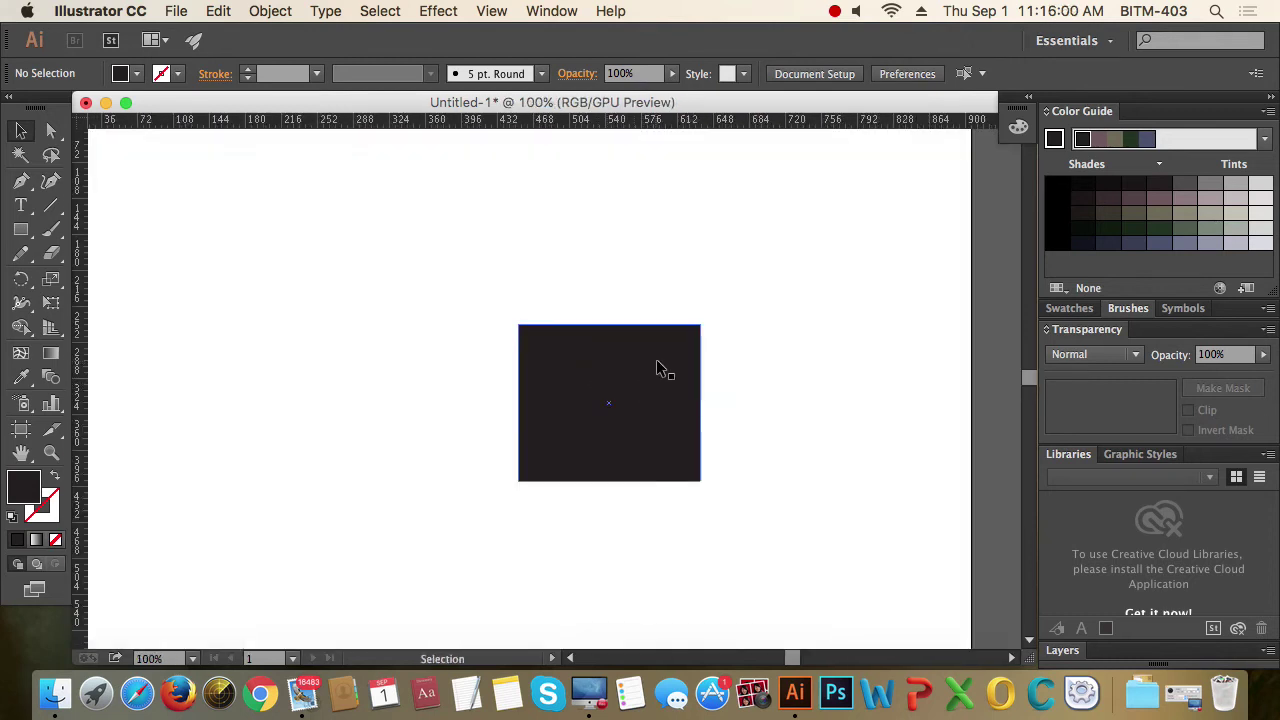
key("super+space")
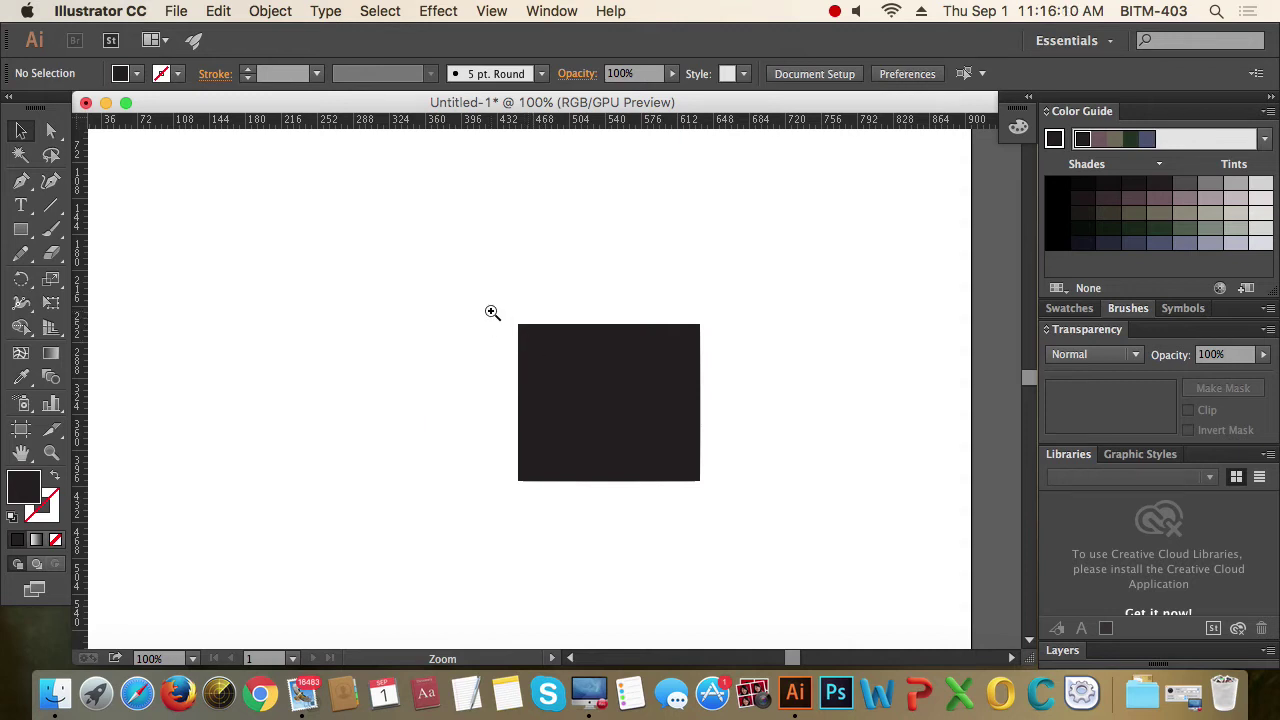
left_click_drag(492, 312, 550, 313)
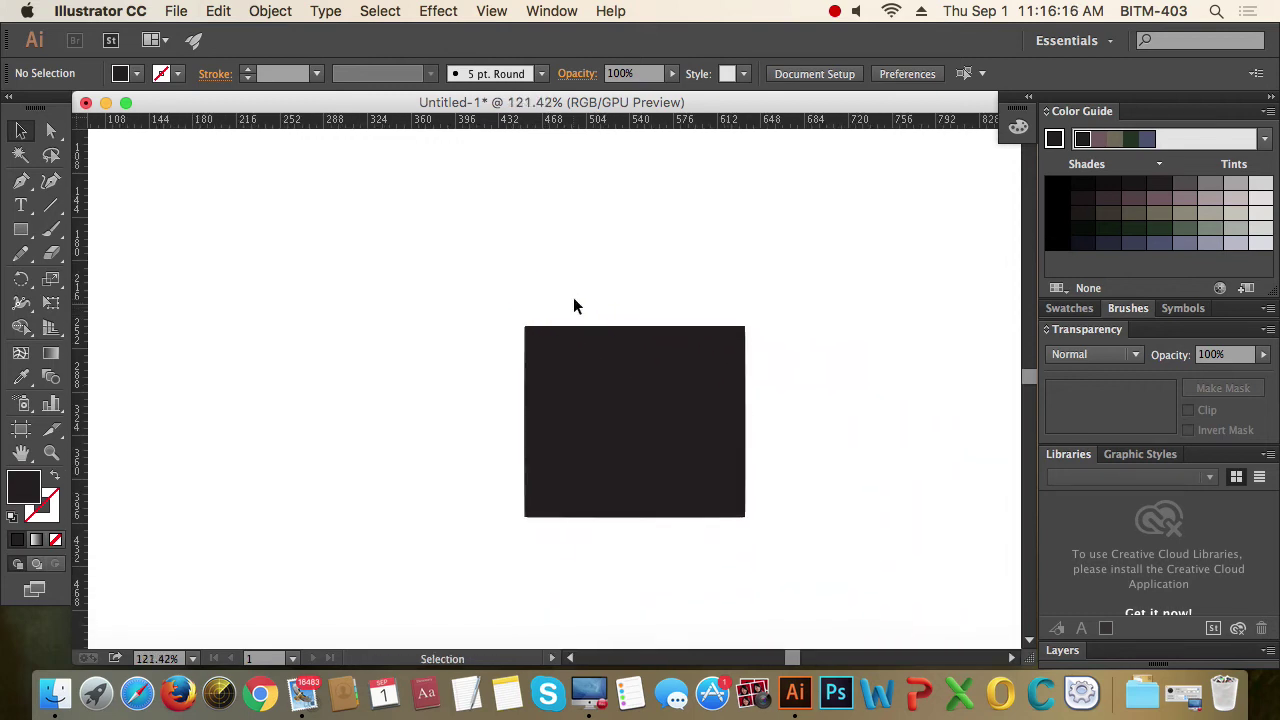
scroll(575, 308, "down", 2)
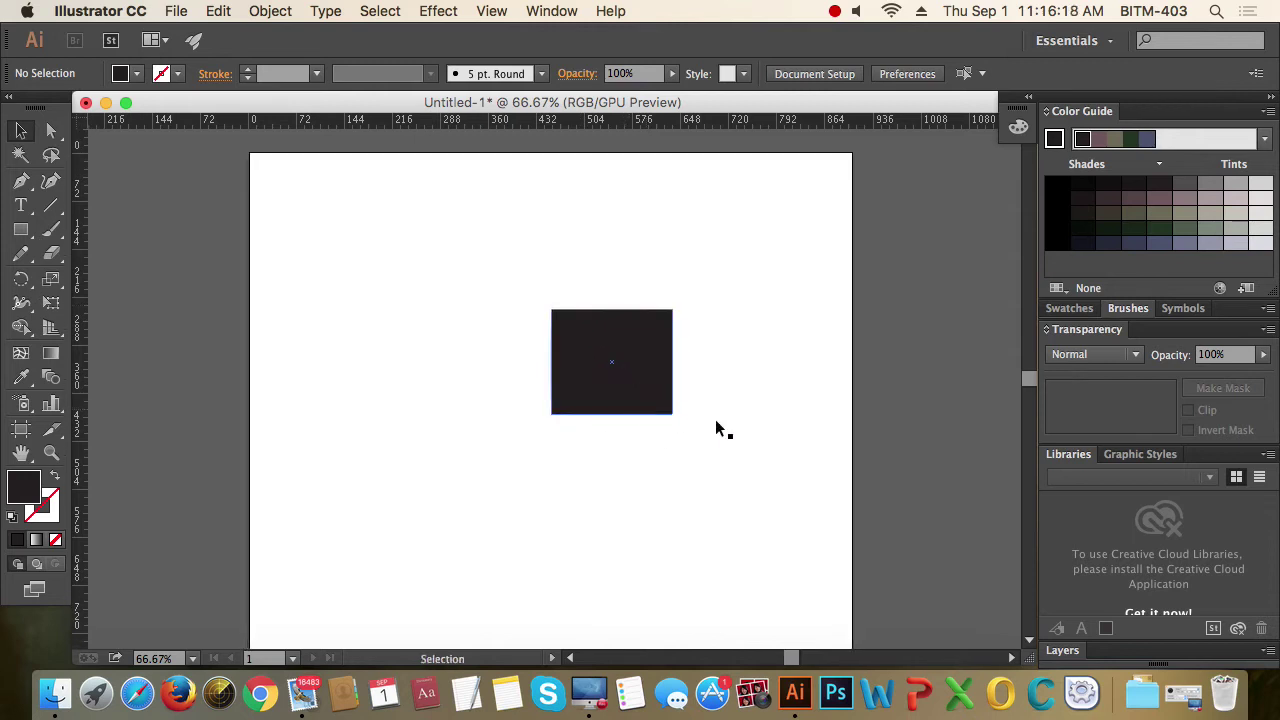
Move the rectangle up and left until it is horizontally centred in the artboard's upper half.
left_click_drag(605, 345, 586, 292)
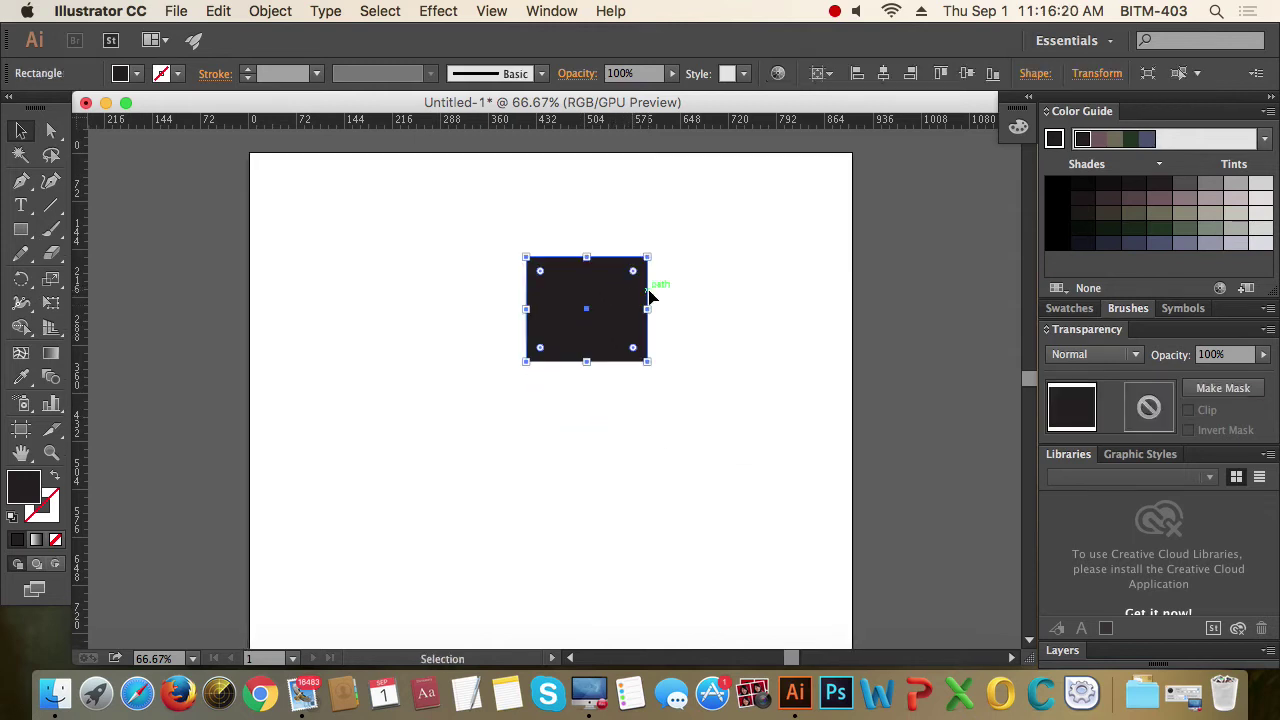
left_click(770, 326)
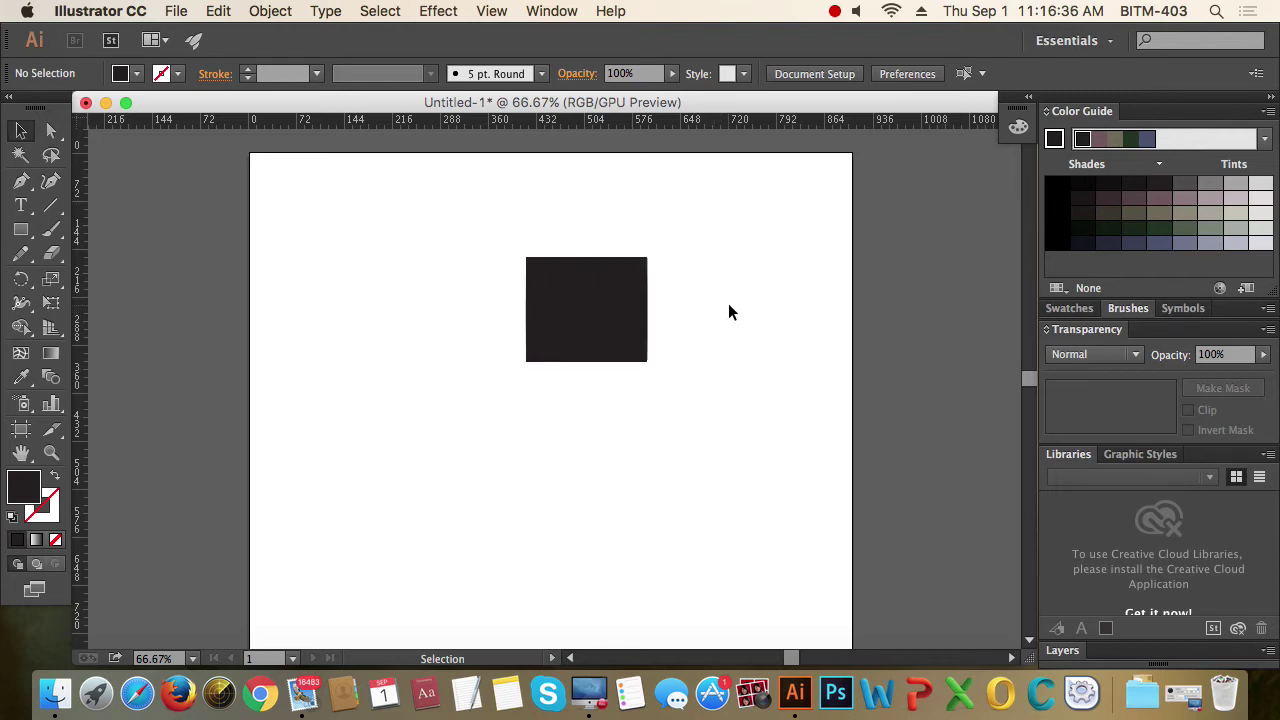
left_click_drag(630, 289, 595, 289)
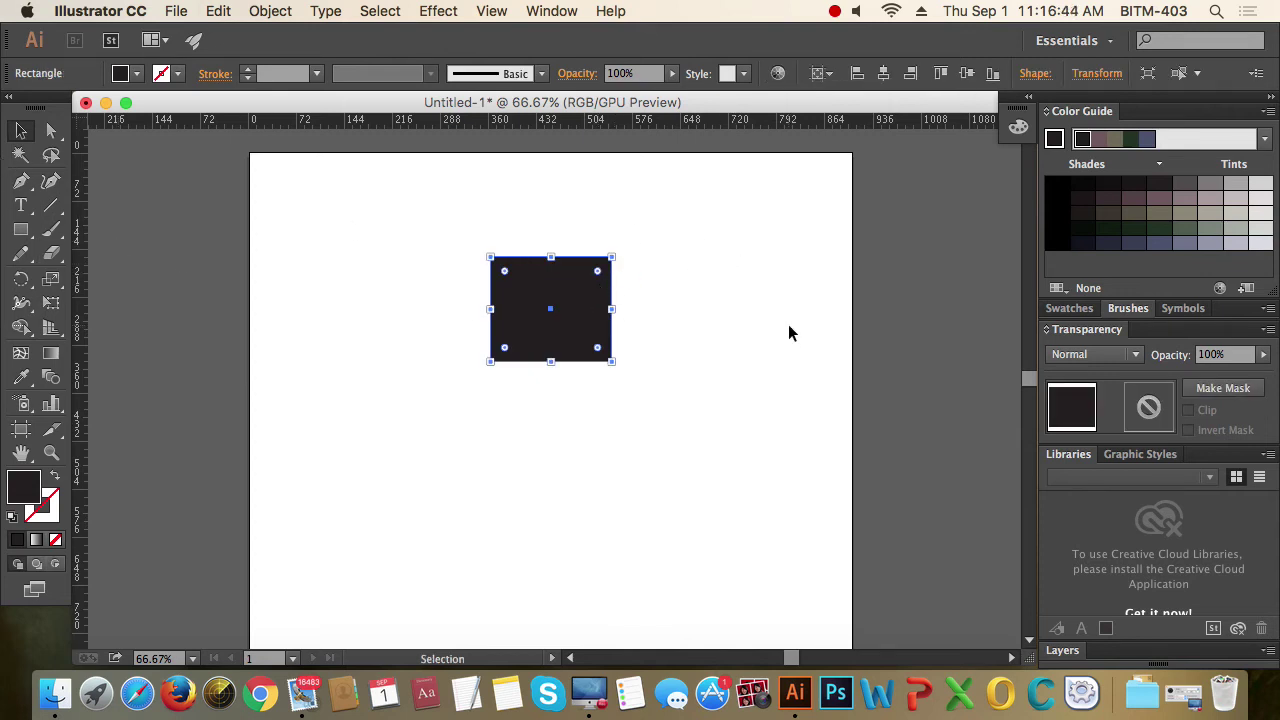
Inspect the rectangle's top edge from its left to right corner at 1600%, return to 100%, and clear the selection.
key("space")
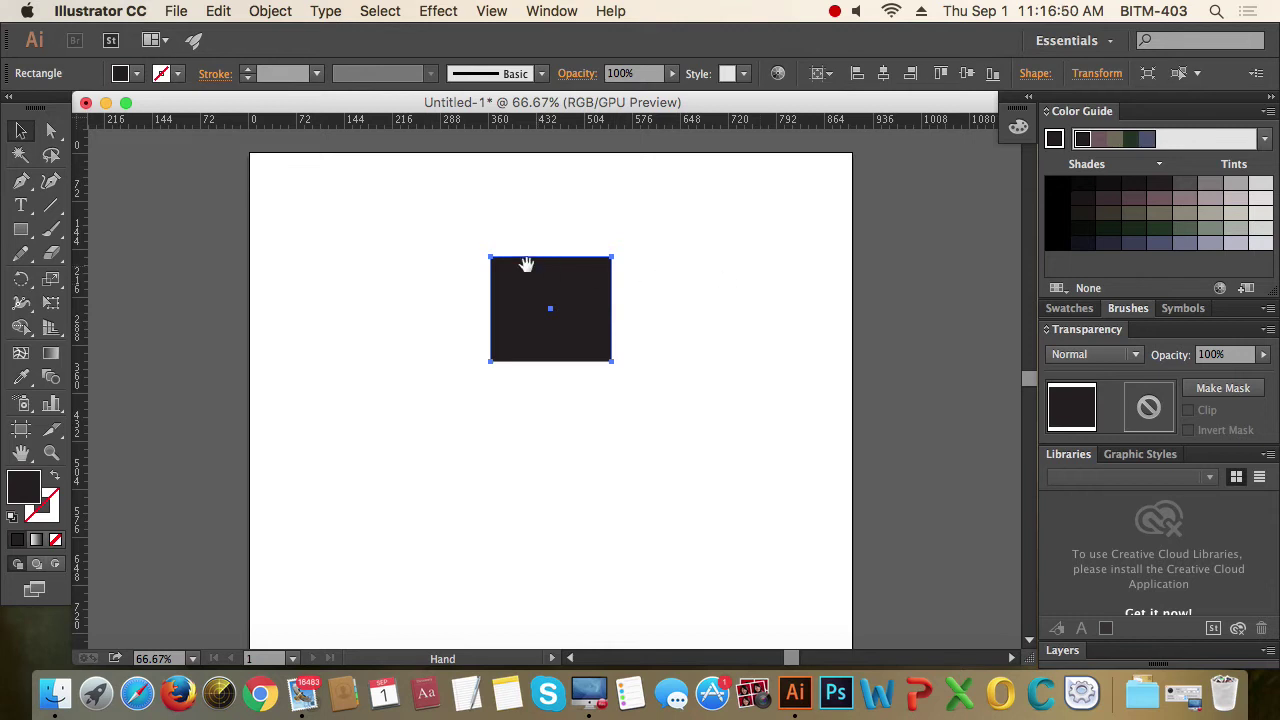
left_click_drag(419, 233, 714, 360)
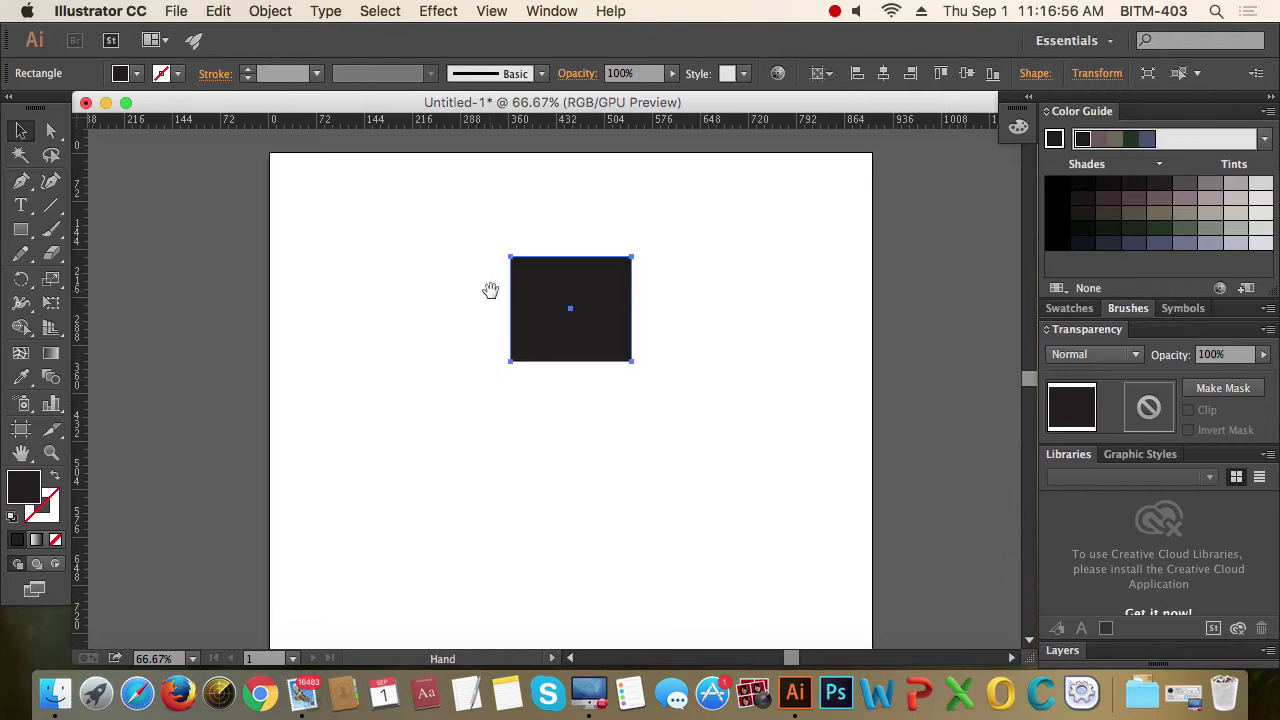
scroll(524, 265, "up", 5)
scroll(524, 265, "up", 5)
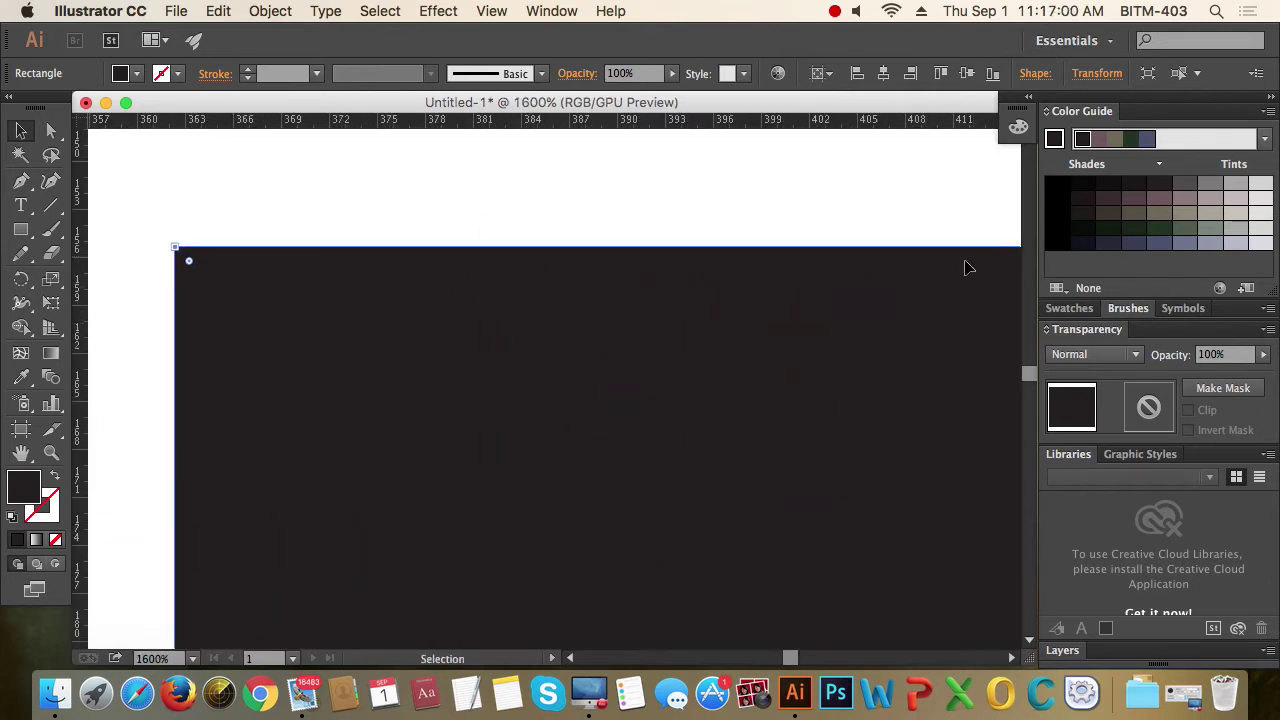
key("space")
left_click_drag(932, 291, 220, 349)
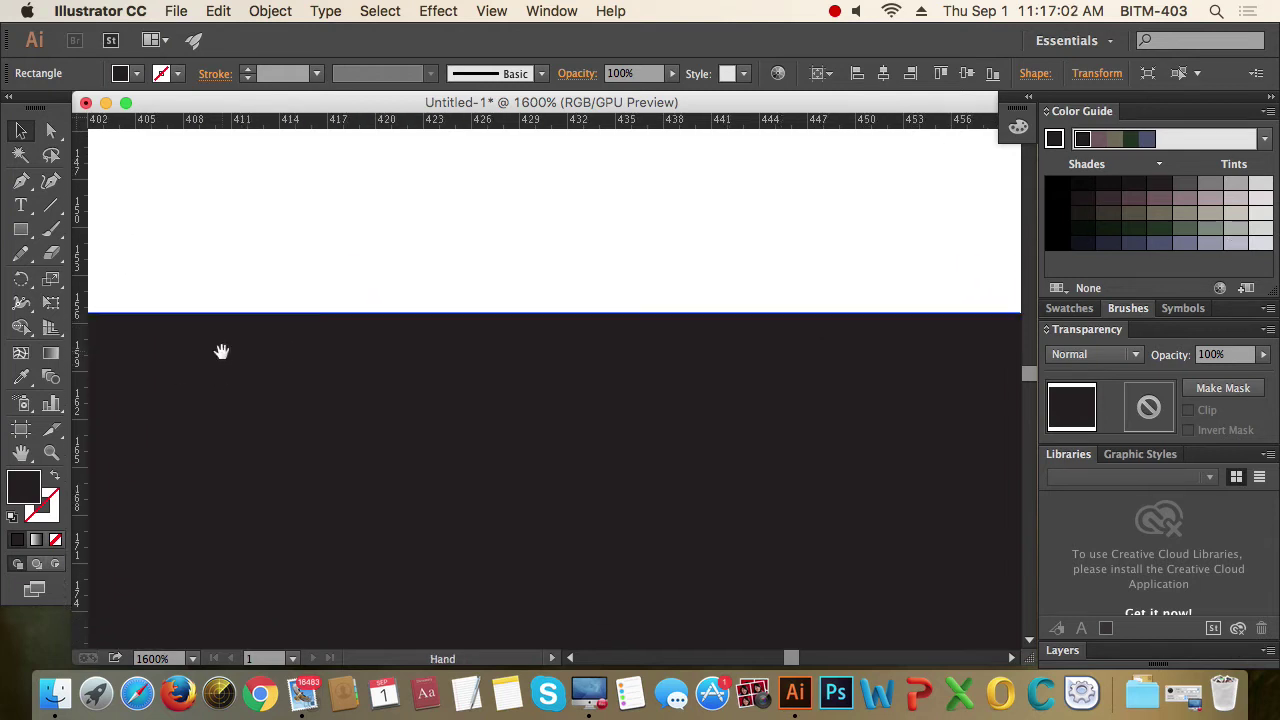
left_click_drag(930, 405, 357, 363)
left_click_drag(983, 343, 460, 369)
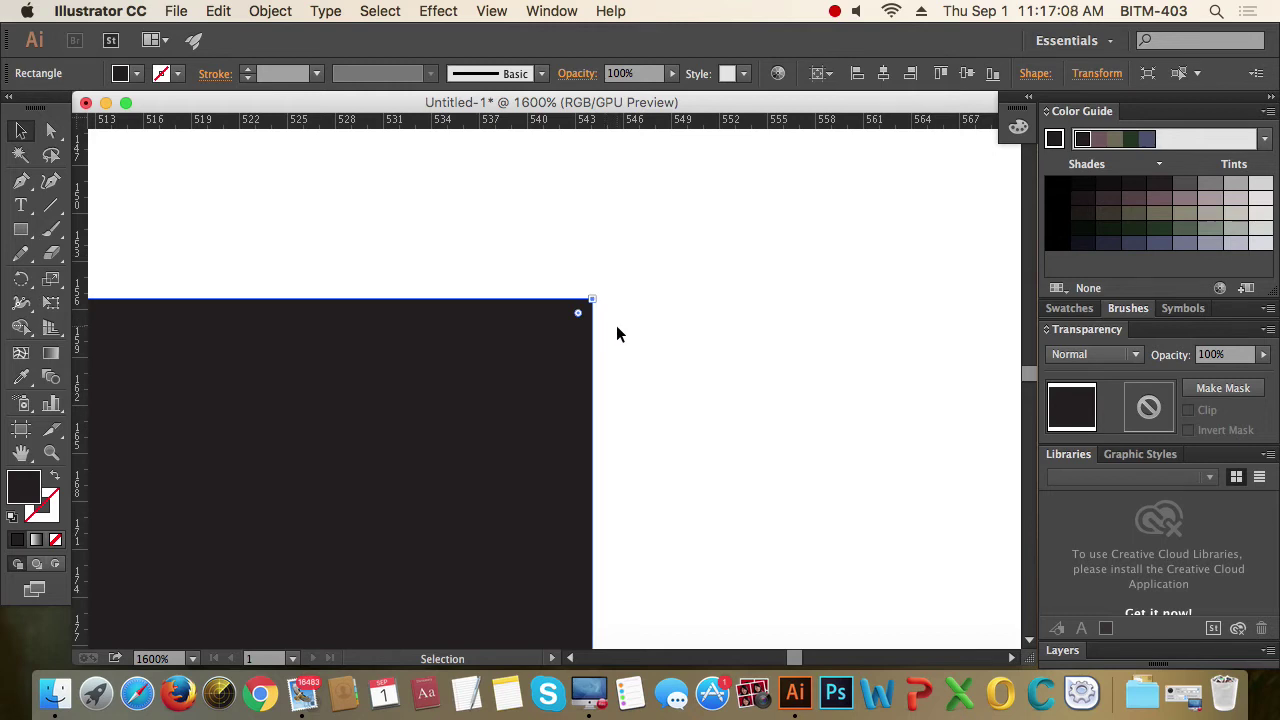
scroll(674, 348, "down", 8)
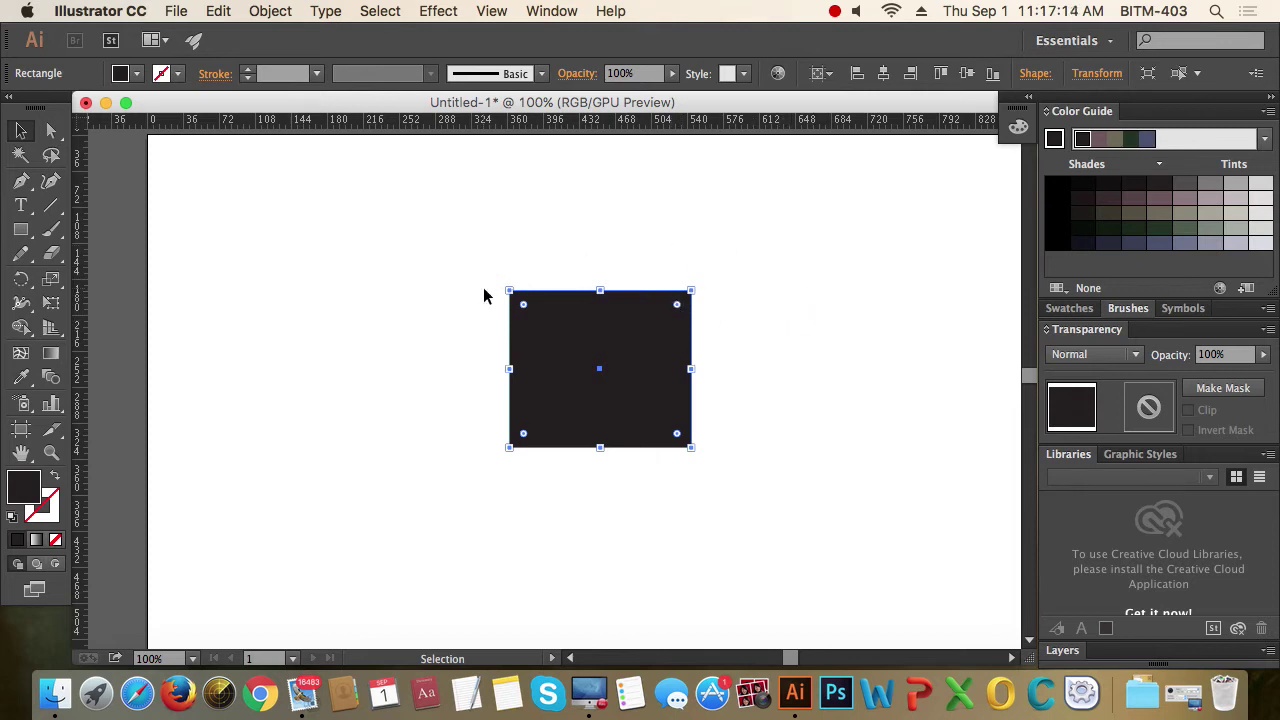
left_click(710, 296)
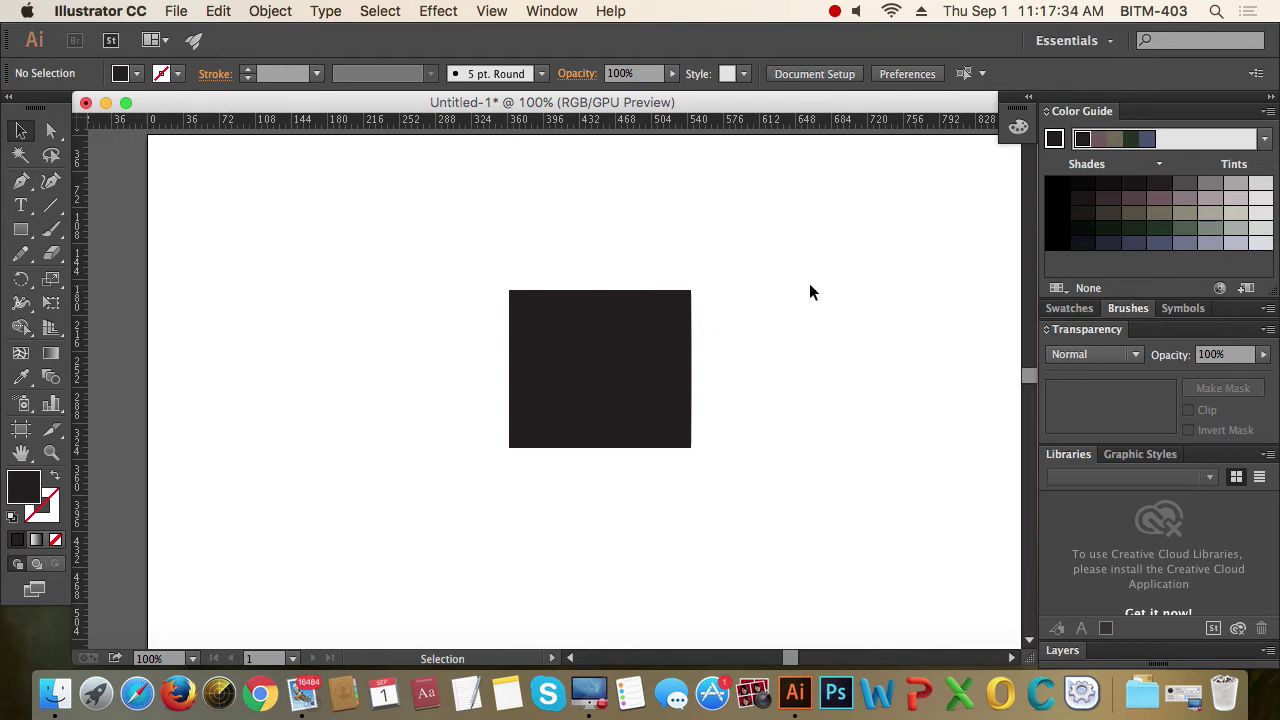
Pan and zoom in on the rectangle to 300%, and reset the view to actual size at 100%.
key("space")
mouse_move(809, 283)
left_mouse_down()
mouse_move(735, 275)
mouse_move(786, 280)
left_mouse_up()
scroll(541, 329, "up", 3)
key("space")
left_click_drag(639, 359, 623, 314)
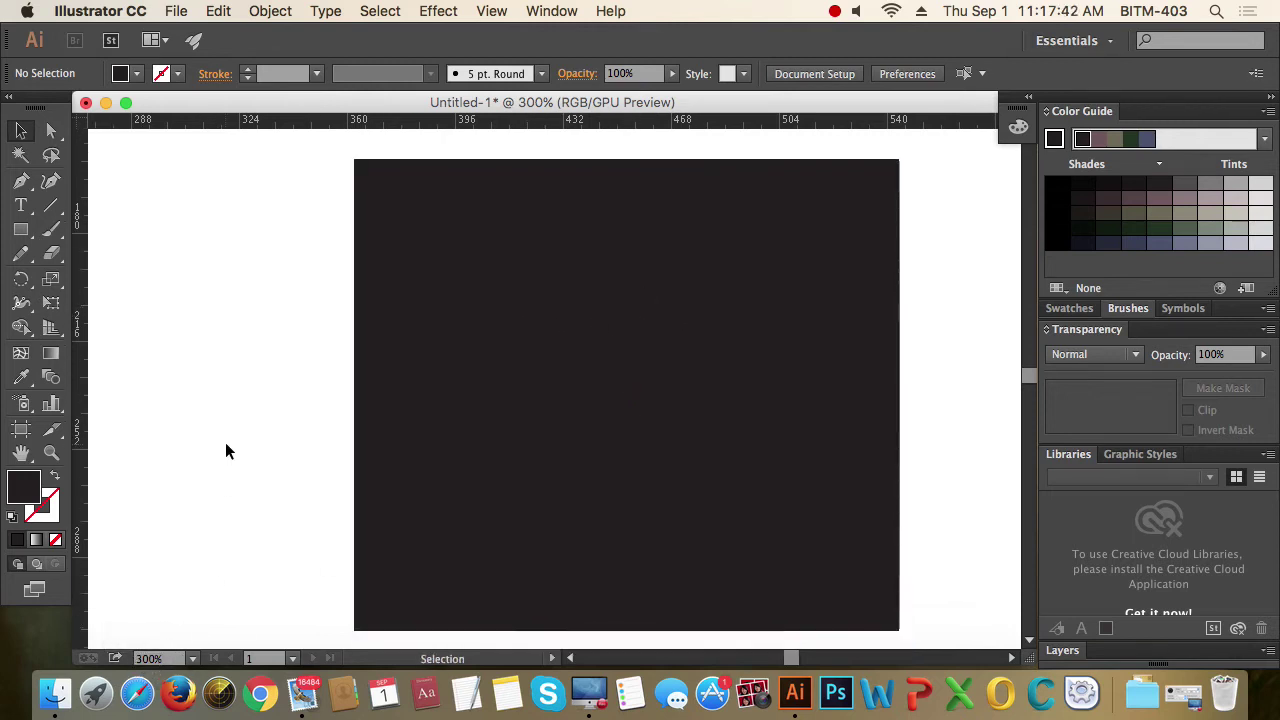
key("a")
key("super+1")
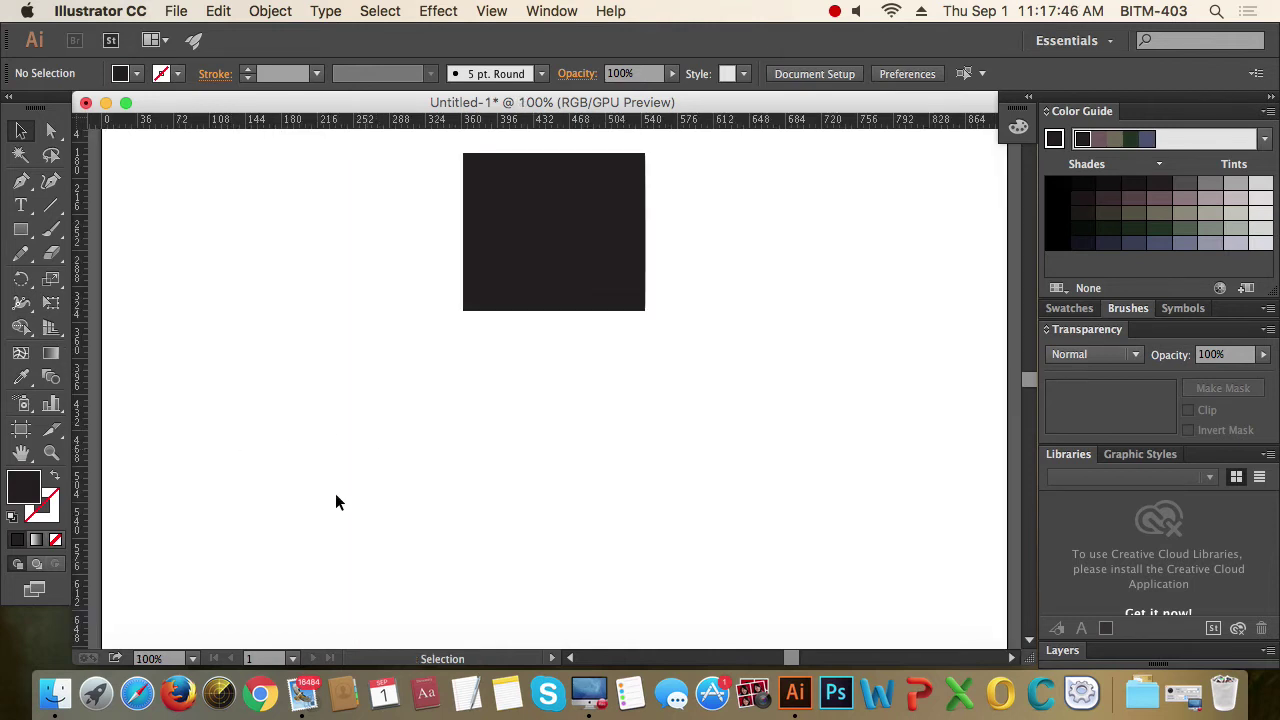
Zoom out stepwise from the rectangle until the artboard is shown at 25%.
left_click(147, 659)
key("Escape")
key("super+minus")
key("super+minus")
key("super+minus")
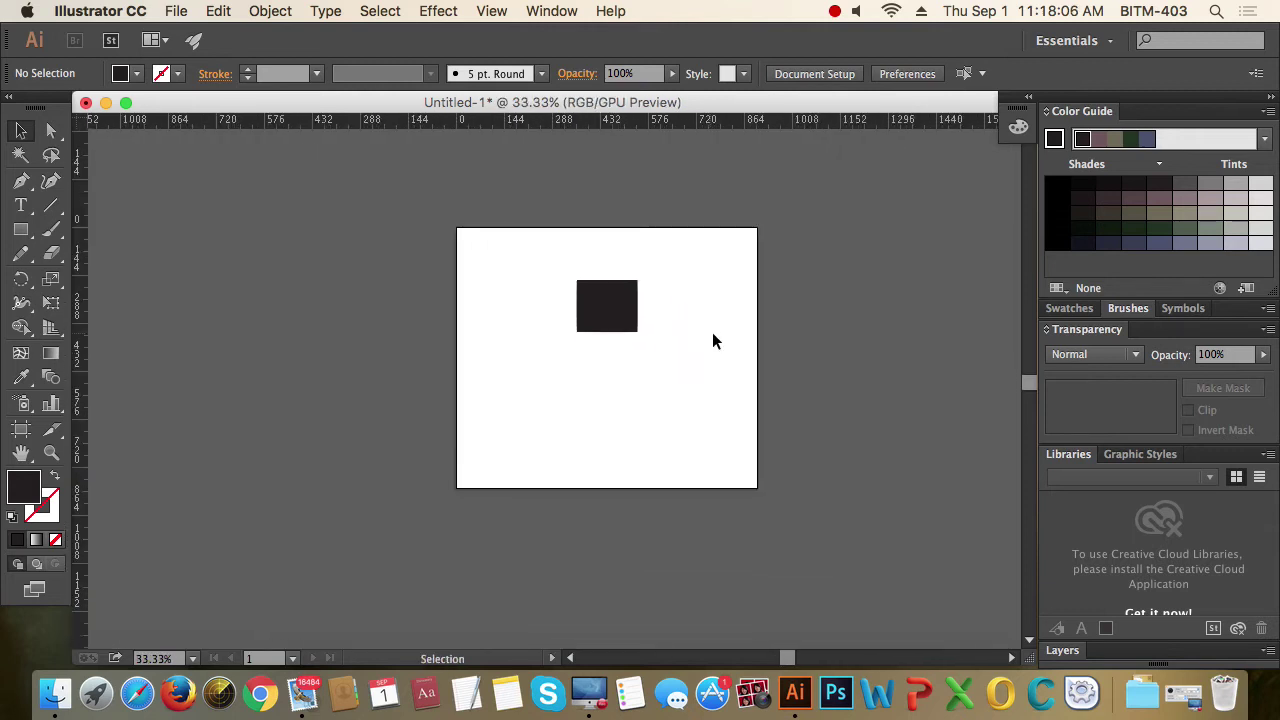
key("super+minus")
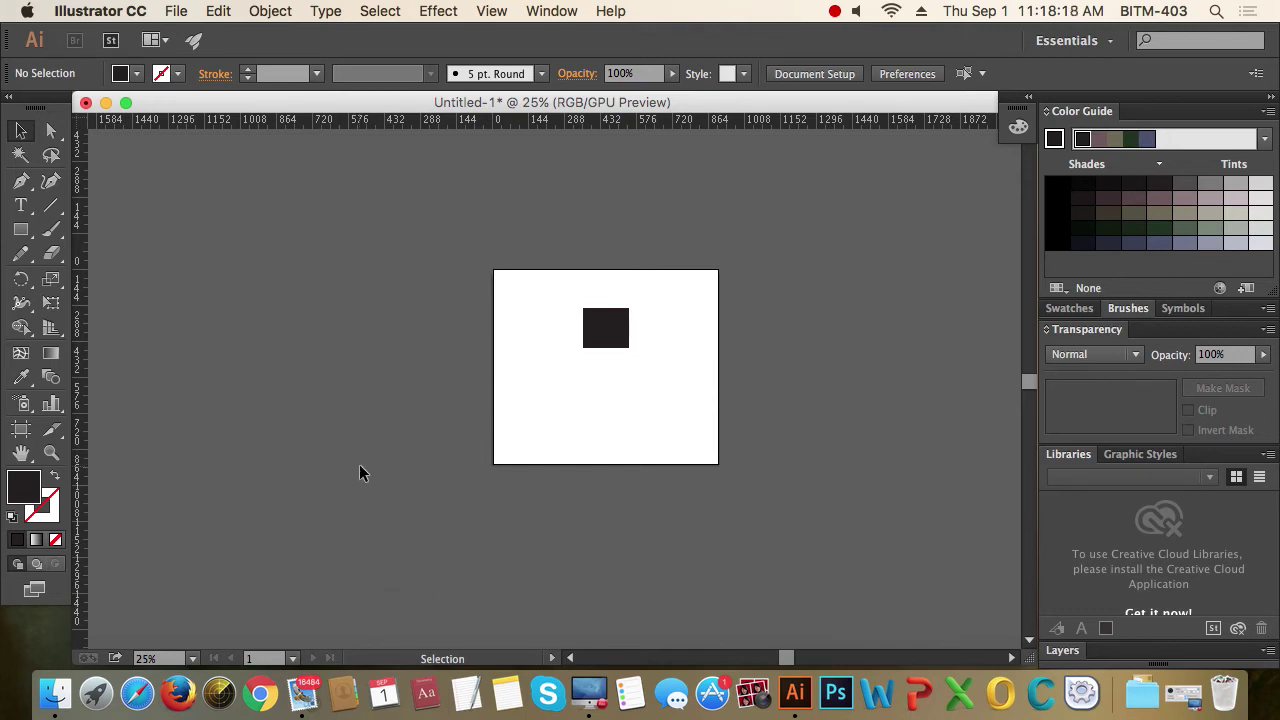
Fit the artboard in the window and move the black rectangle slightly left.
key("a")
key("super+0")
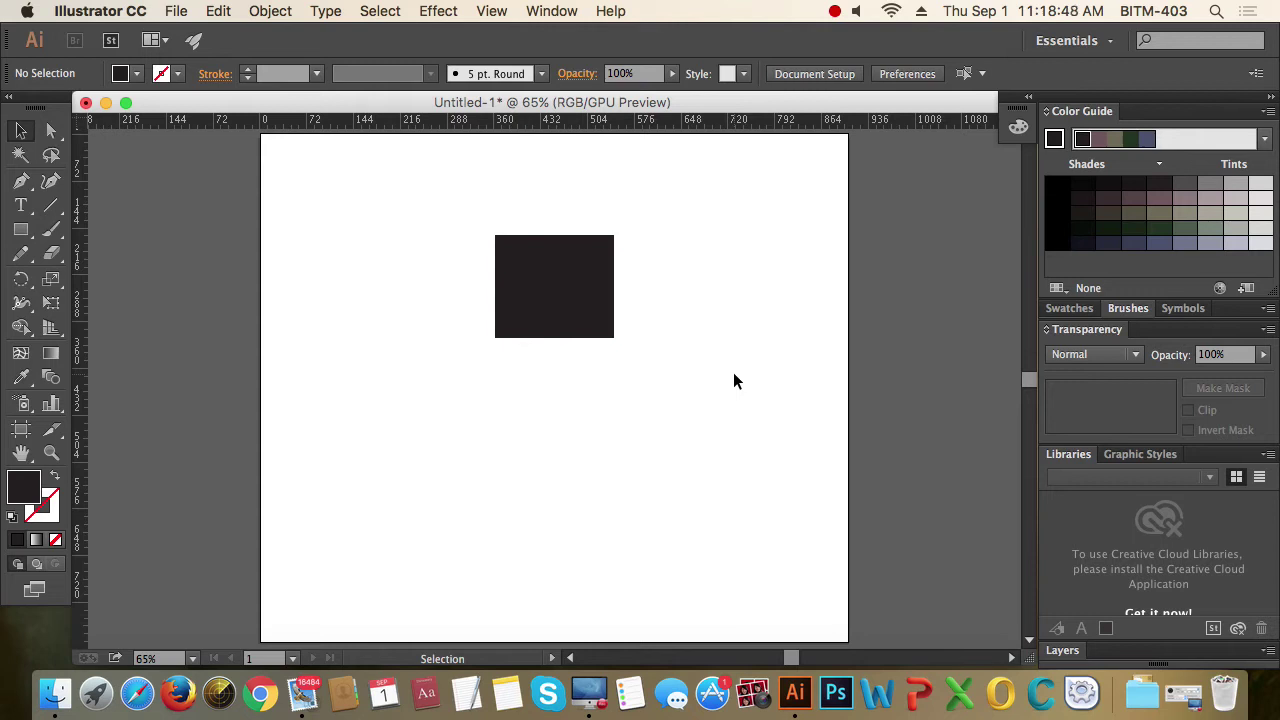
left_click(610, 292)
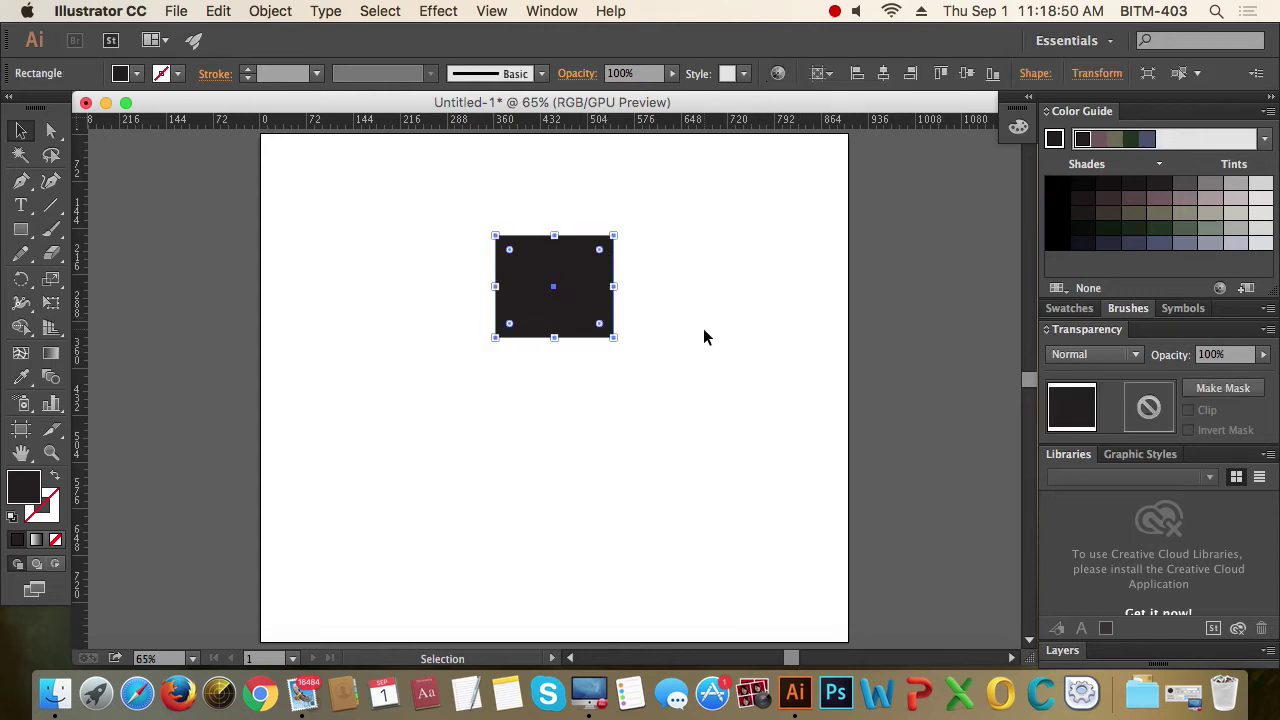
left_click_drag(597, 270, 578, 272)
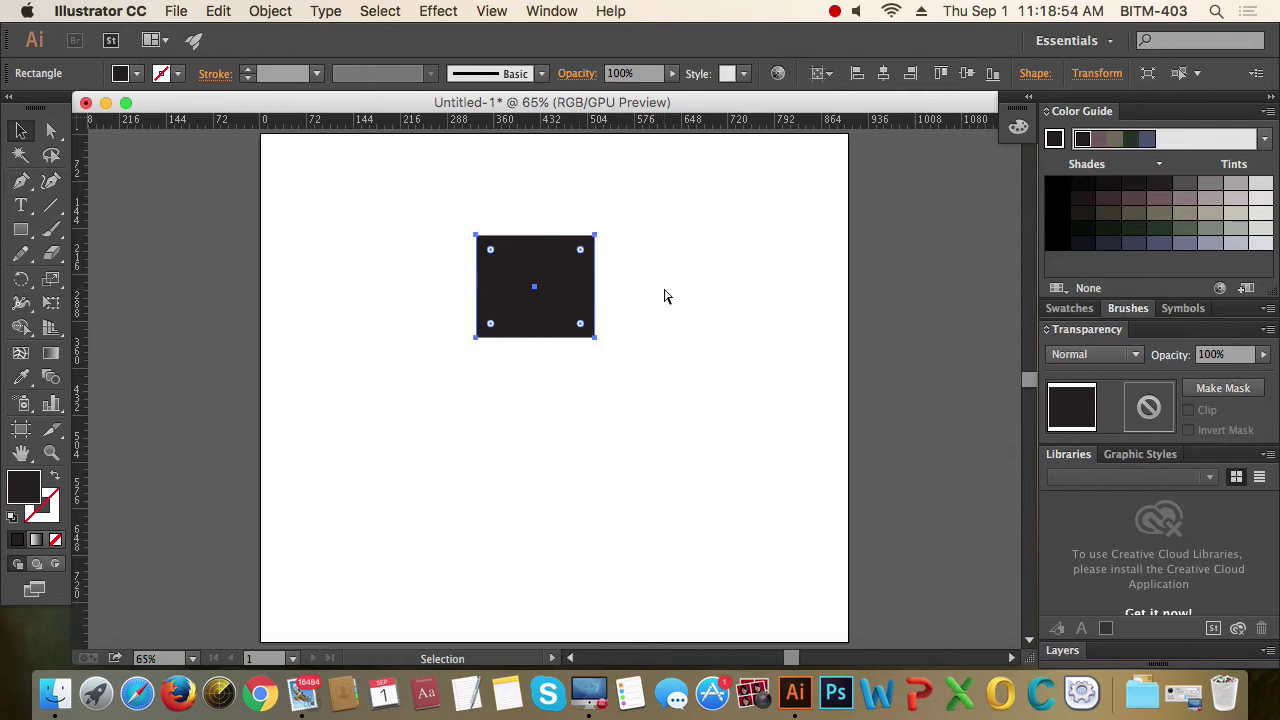
Paste a copy of the rectangle overlapping the original's lower edge, and delete that copy.
key("super+v")
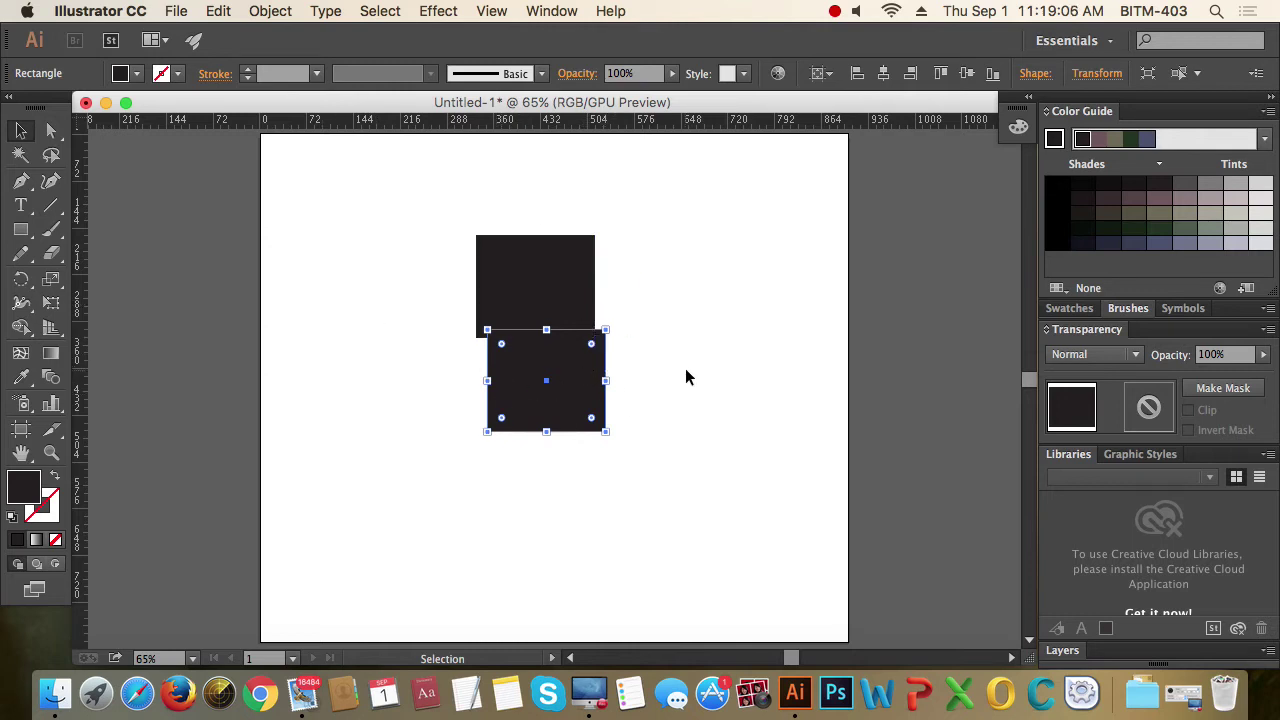
scroll(592, 309, "up", 3)
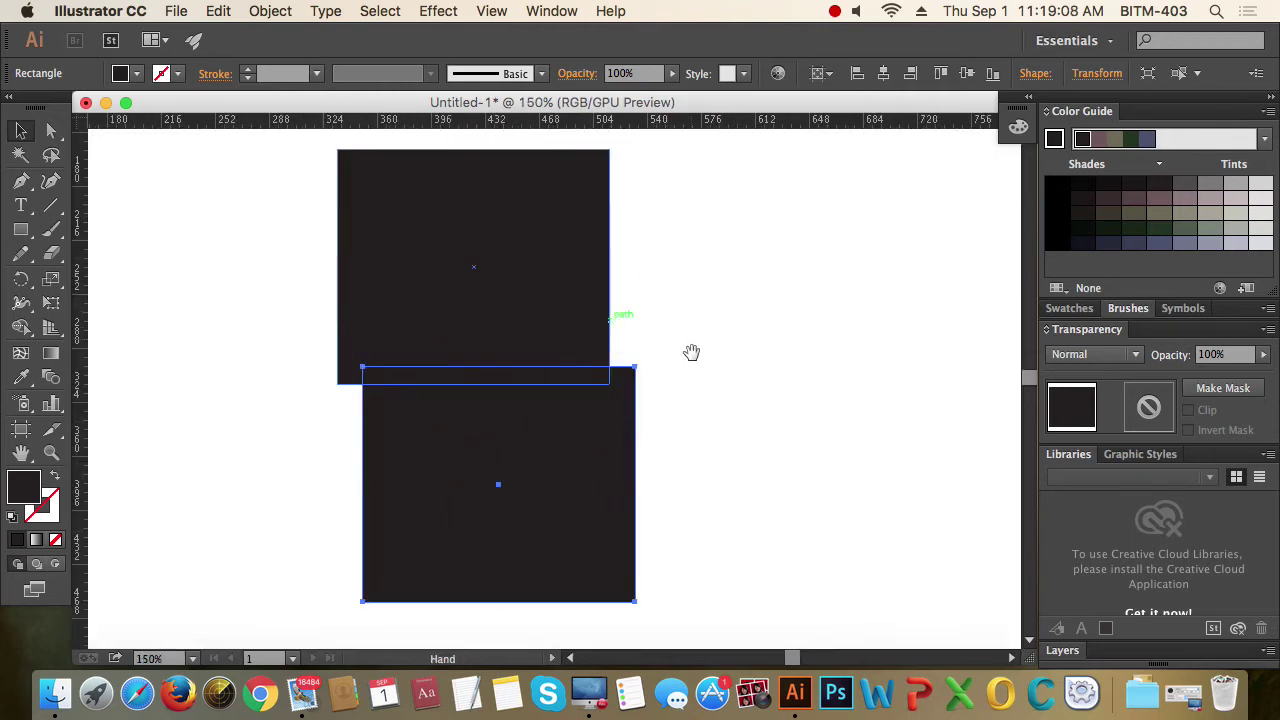
key("Delete")
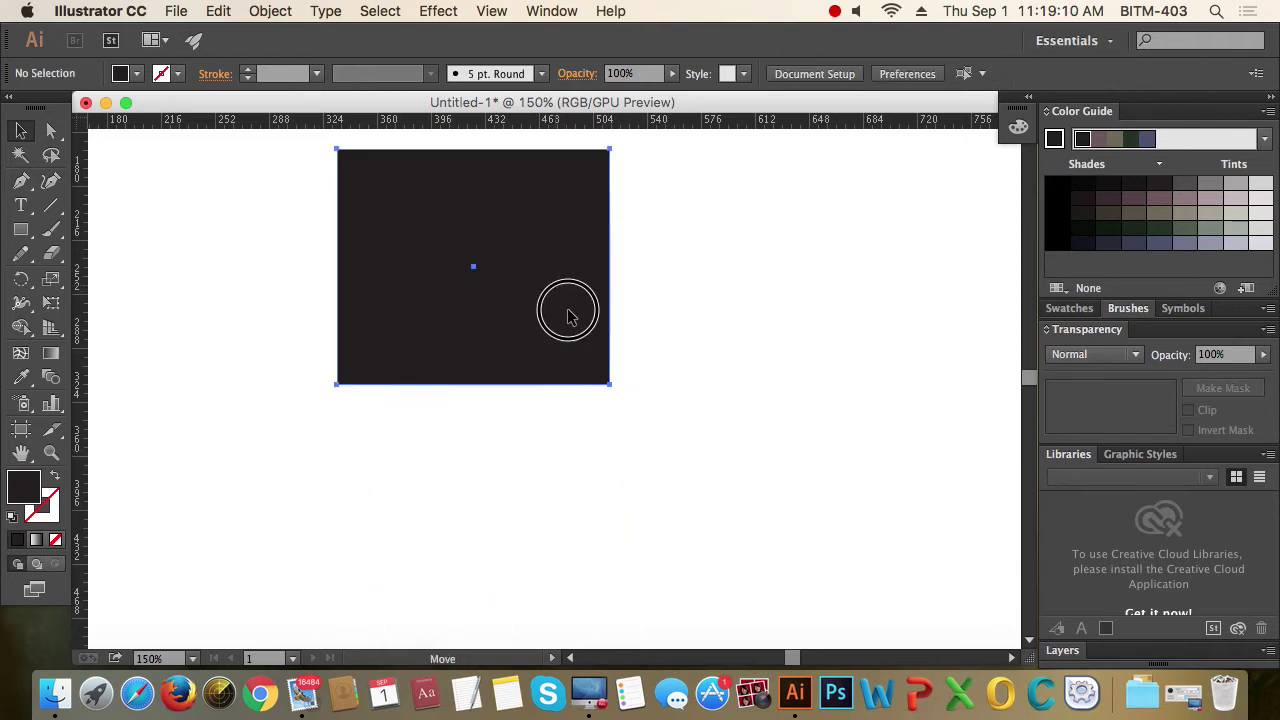
Move the rectangle down and right, and paste a copy of it directly in front.
left_click_drag(566, 307, 630, 405)
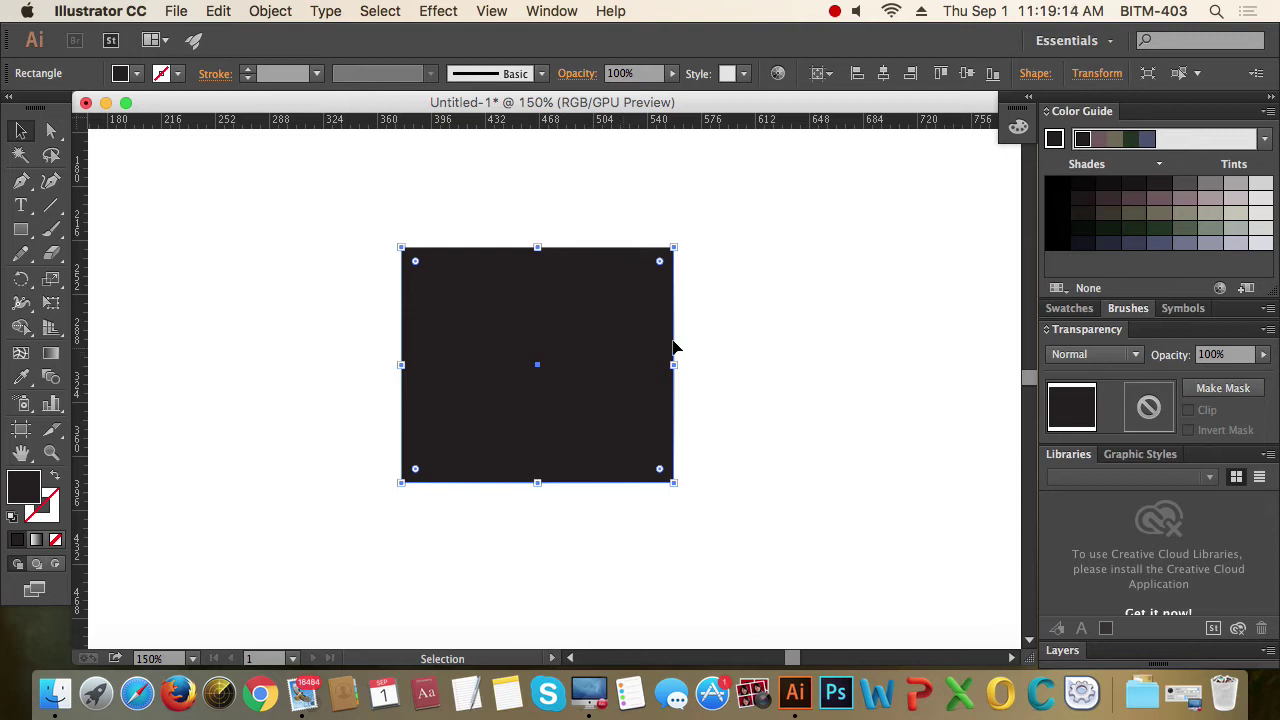
left_click_drag(350, 227, 879, 357)
left_click(632, 352)
key("a")
key("v")
Fill the front copy with crimson, shift it right to expose the black rectangle behind, and undo these changes.
double_click(38, 483)
left_click(677, 323)
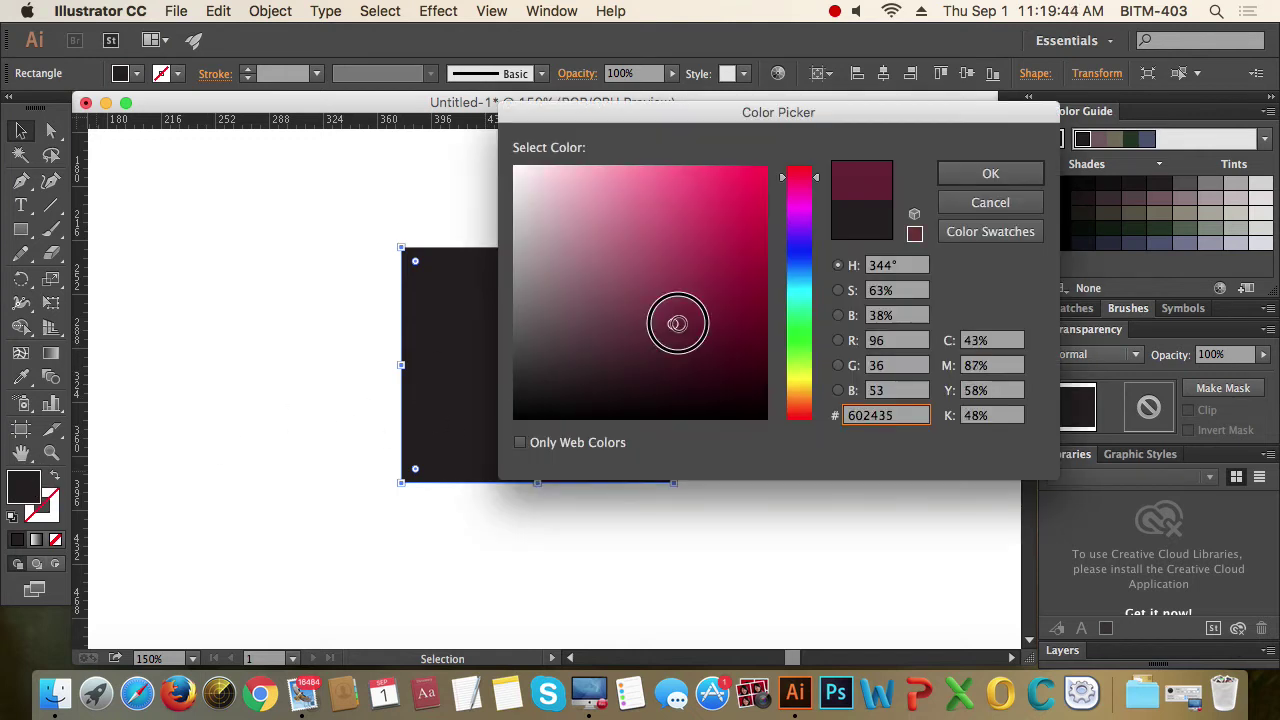
left_click(757, 177)
left_click(949, 166)
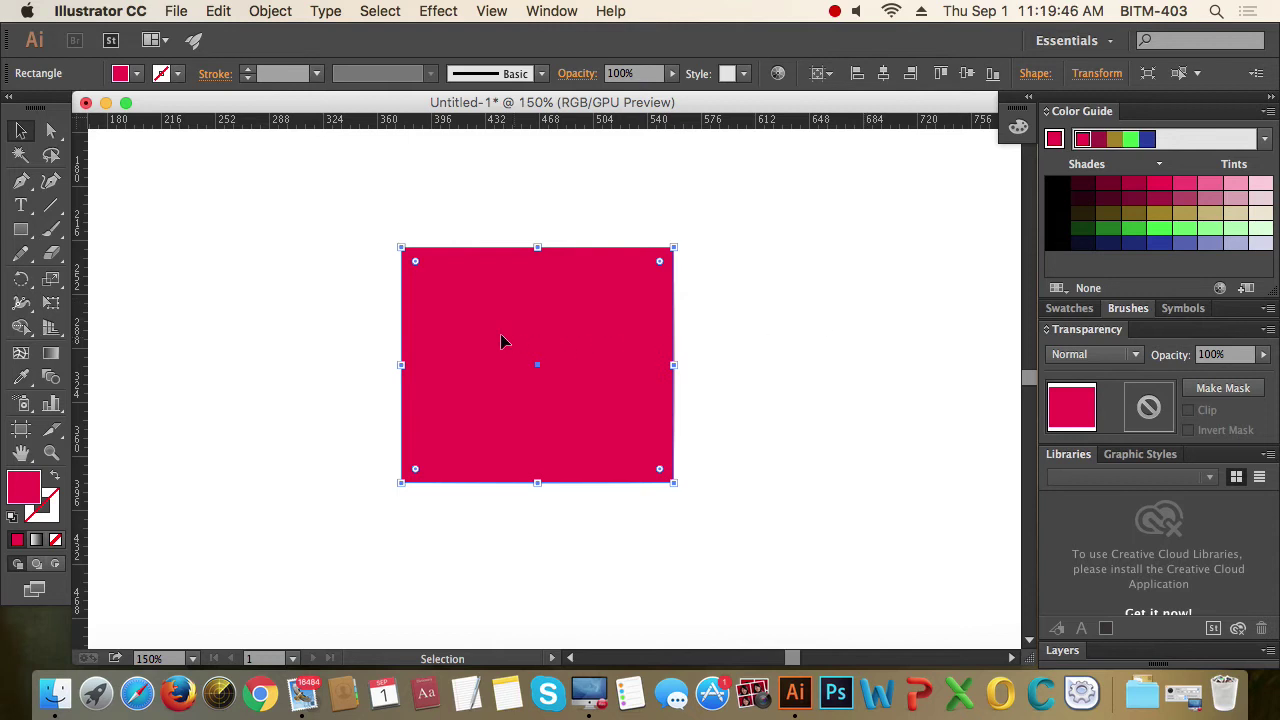
left_click_drag(500, 338, 541, 337)
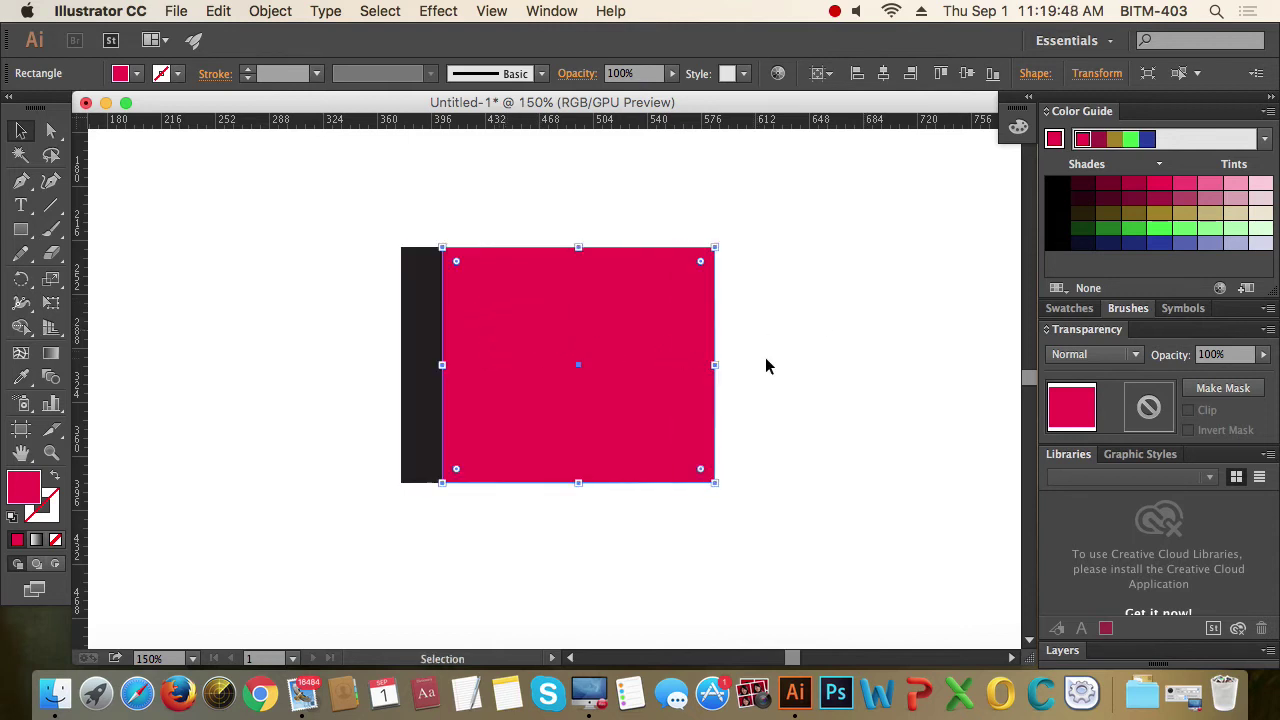
left_click(767, 358)
left_click(414, 328)
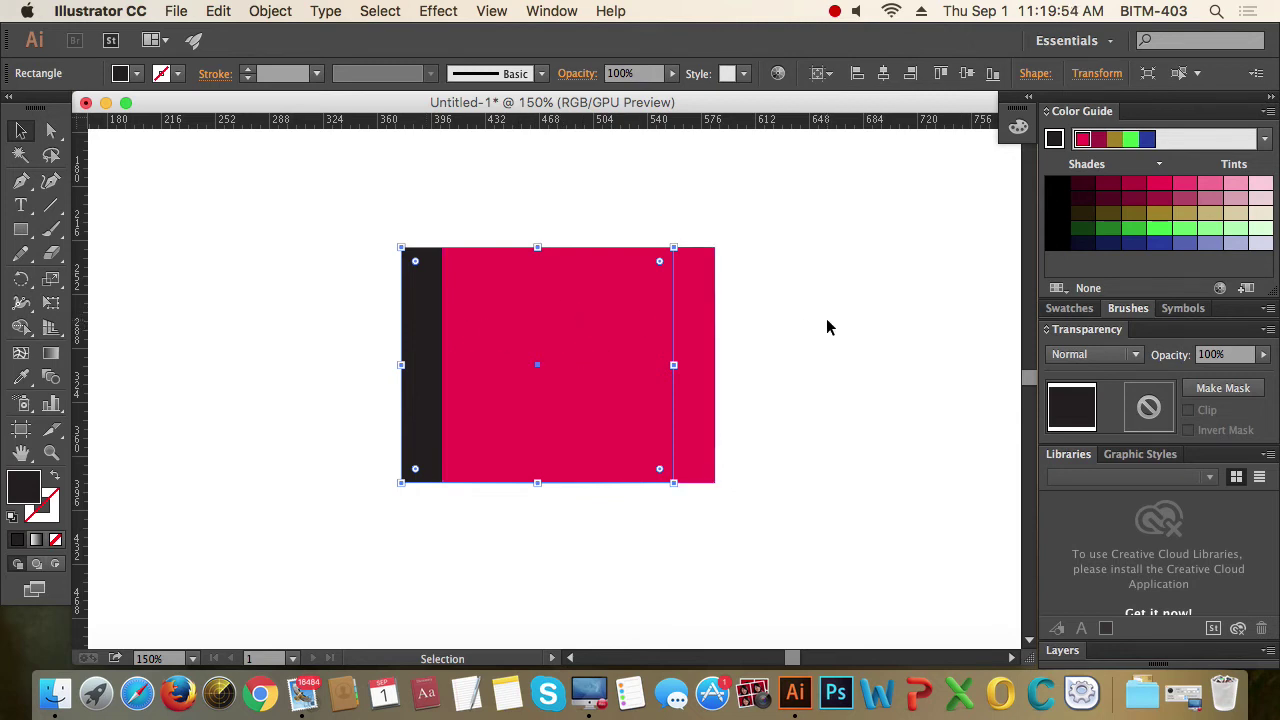
key("super+z")
key("super+z")
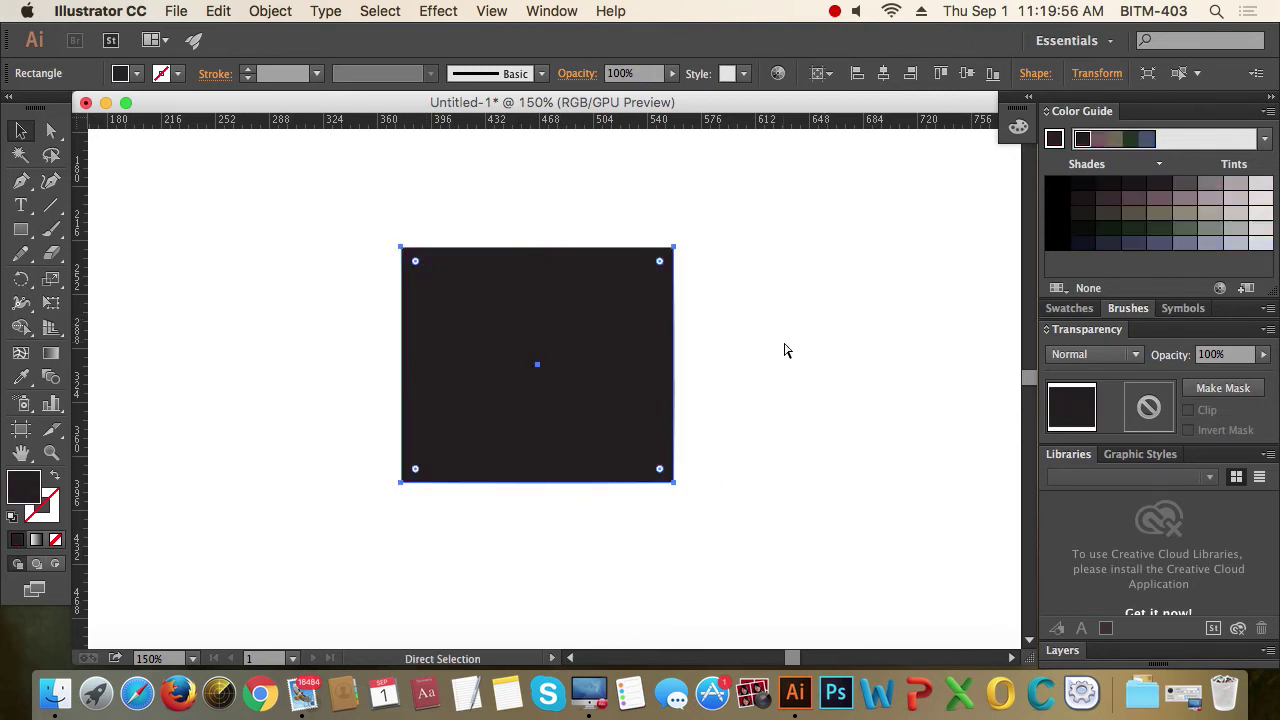
Copy the black rectangle and paste the duplicate directly behind it.
left_click(562, 317)
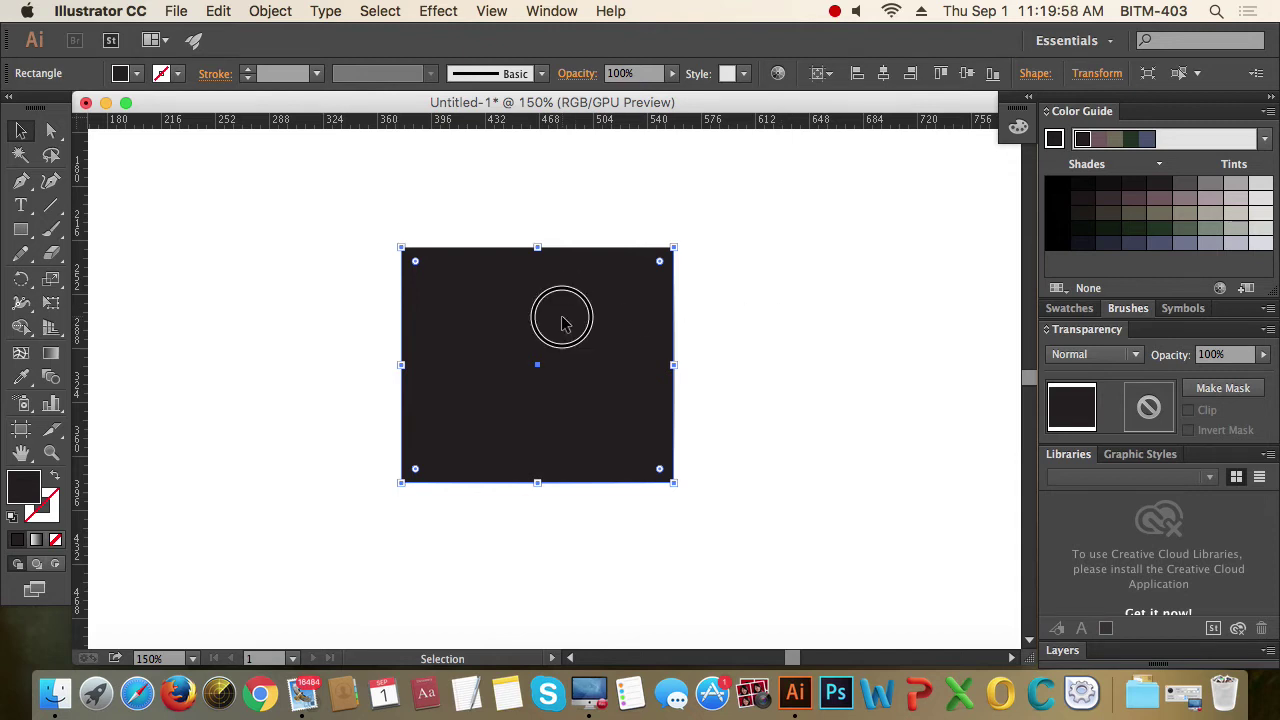
left_click(636, 315)
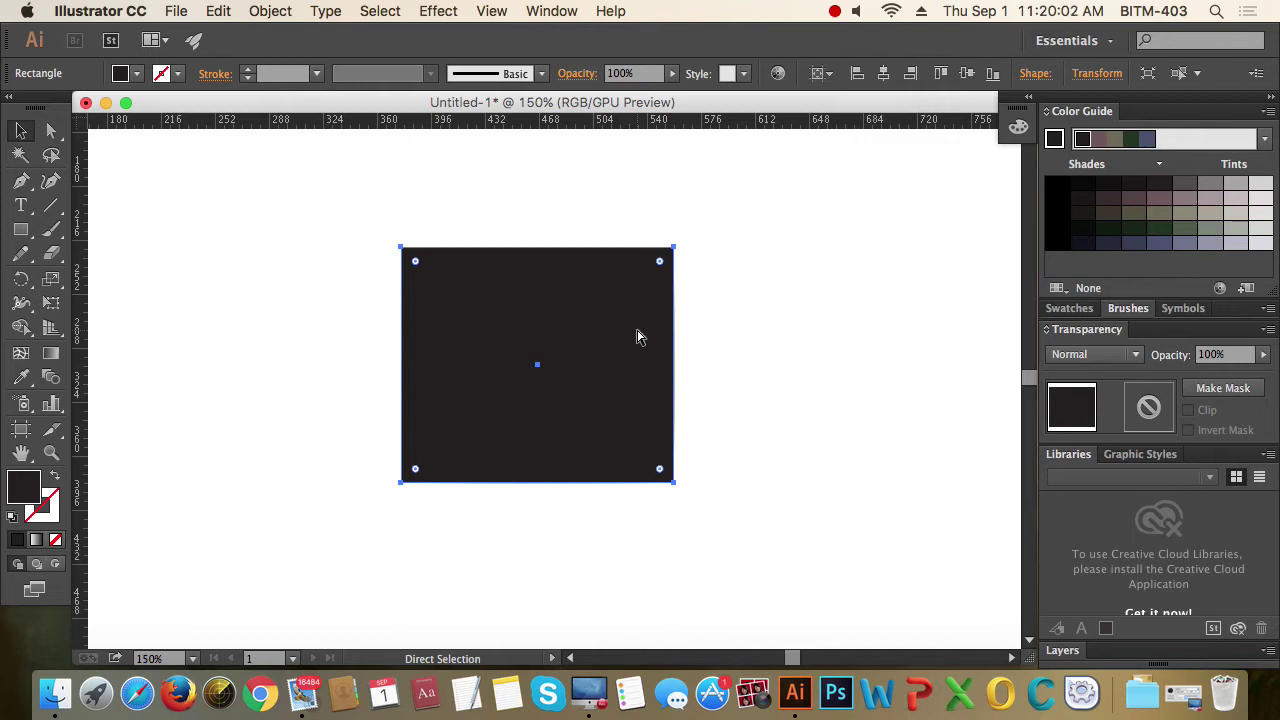
key("super")
key("super")
key("super")
key("super")
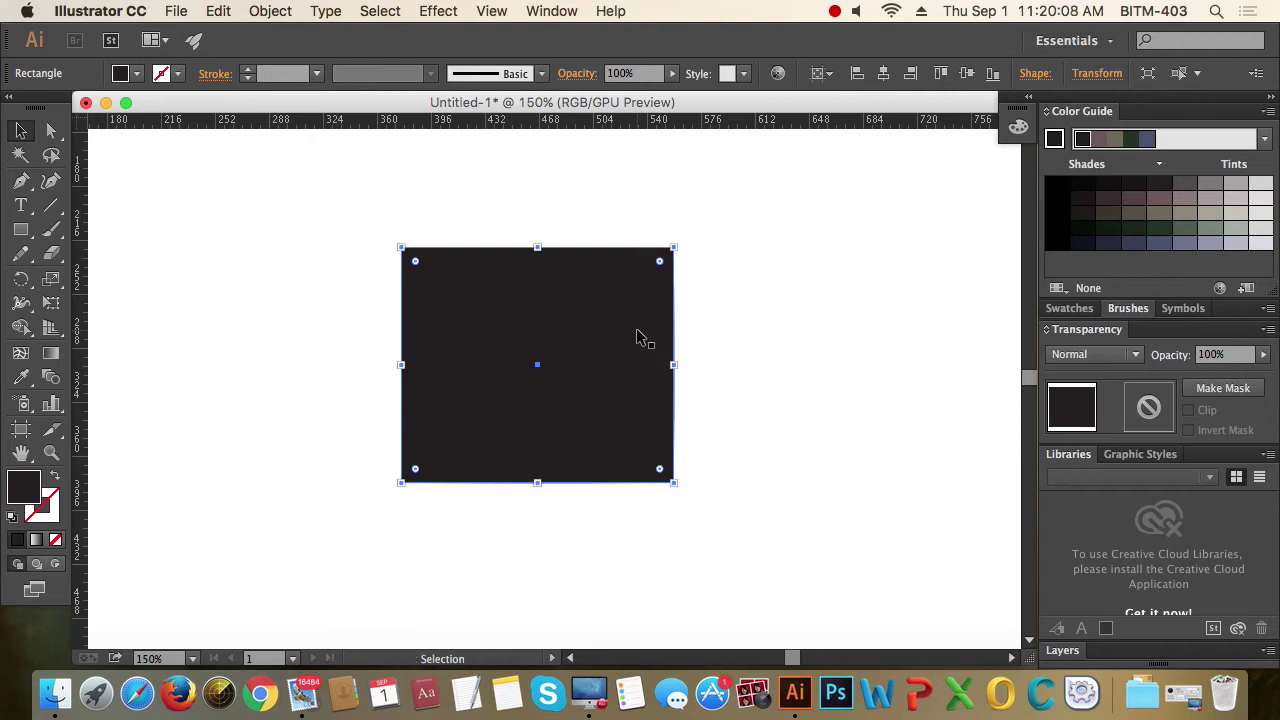
Fill the back copy with crimson and move the black front rectangle right to expose it.
double_click(28, 488)
left_click_drag(751, 217, 822, 183)
left_click(986, 177)
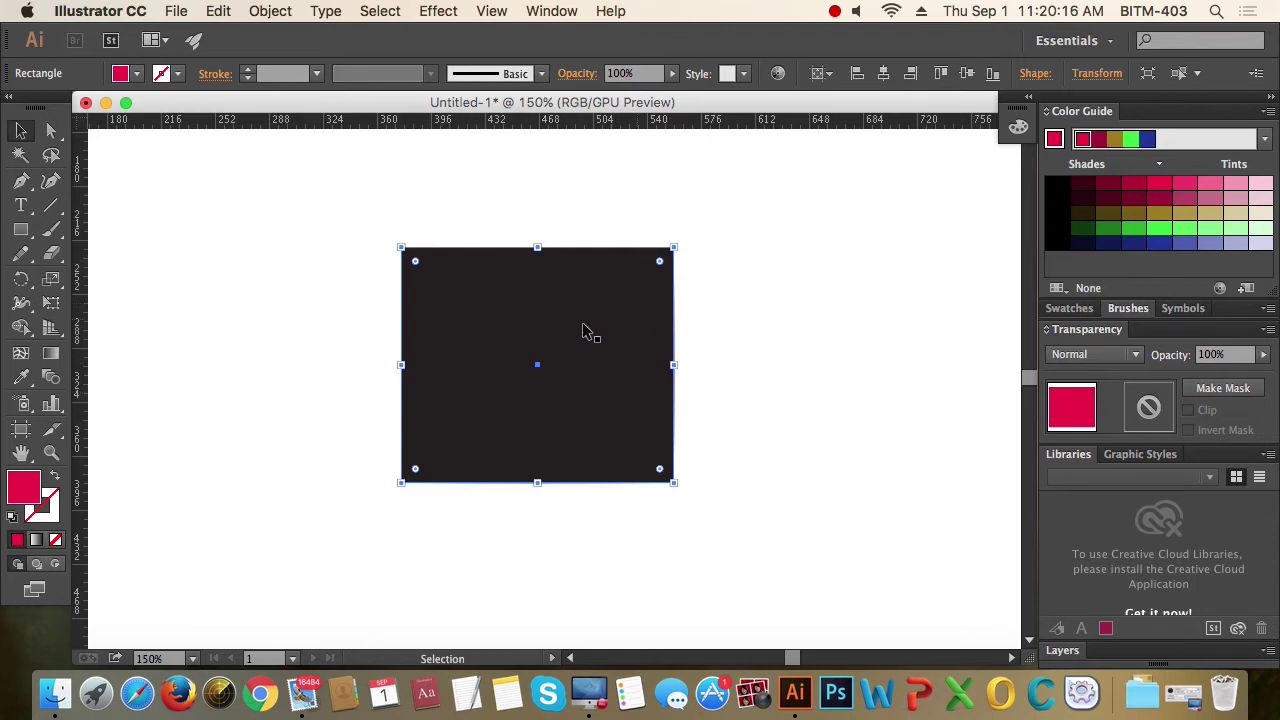
mouse_move(491, 317)
left_mouse_down()
mouse_move(480, 305)
mouse_move(514, 305)
mouse_move(500, 321)
left_mouse_up()
left_click(434, 323)
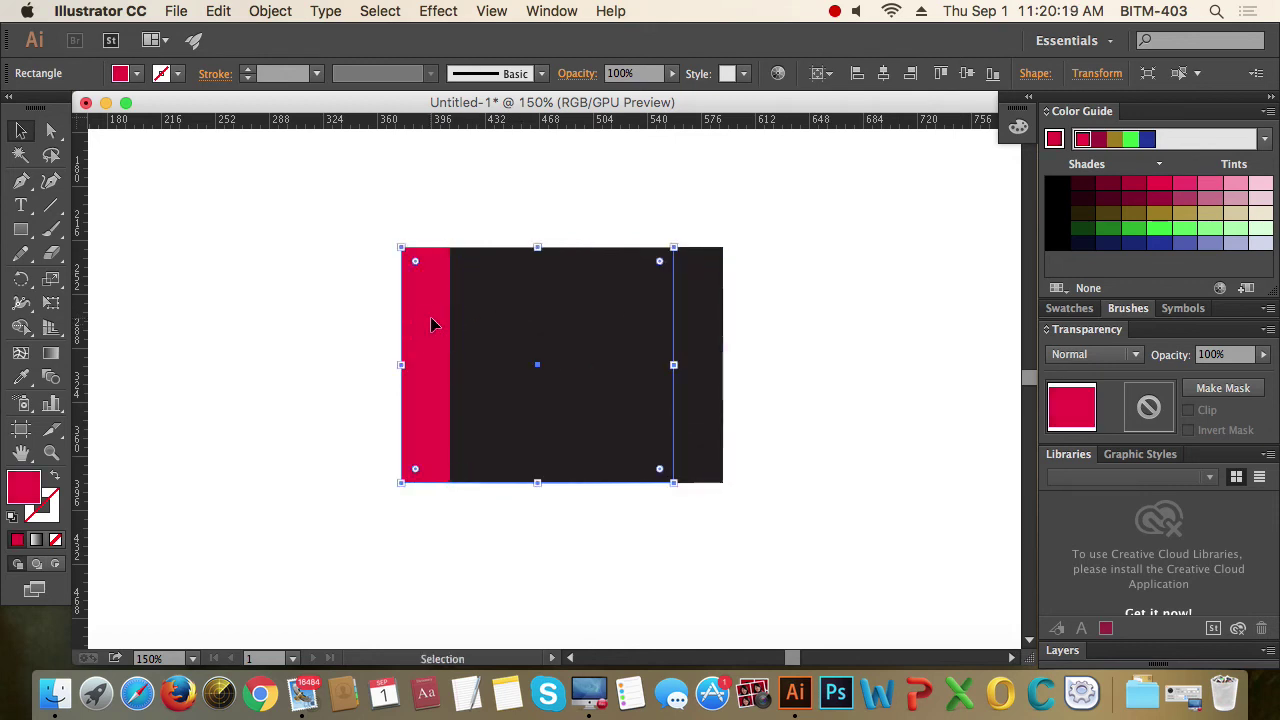
Delete the black rectangle in front of the crimson one.
left_click(312, 350)
left_click_drag(294, 286, 670, 385)
left_click(855, 390)
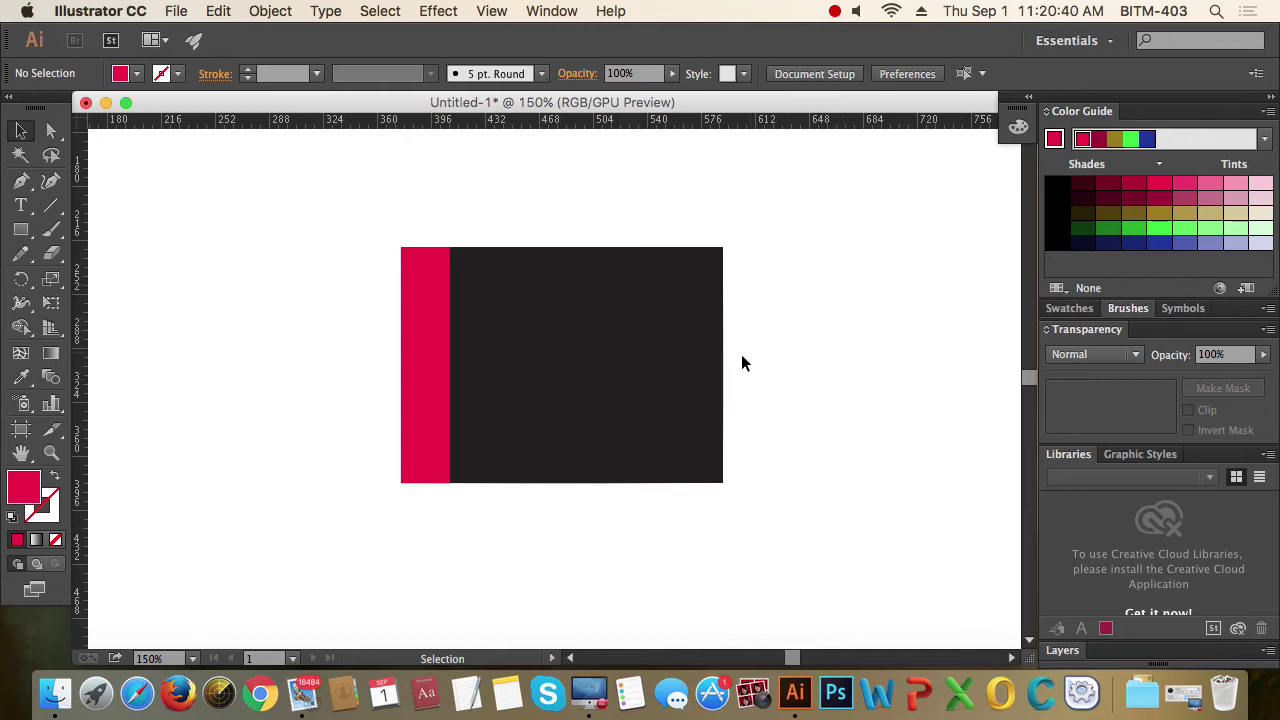
left_click(706, 329)
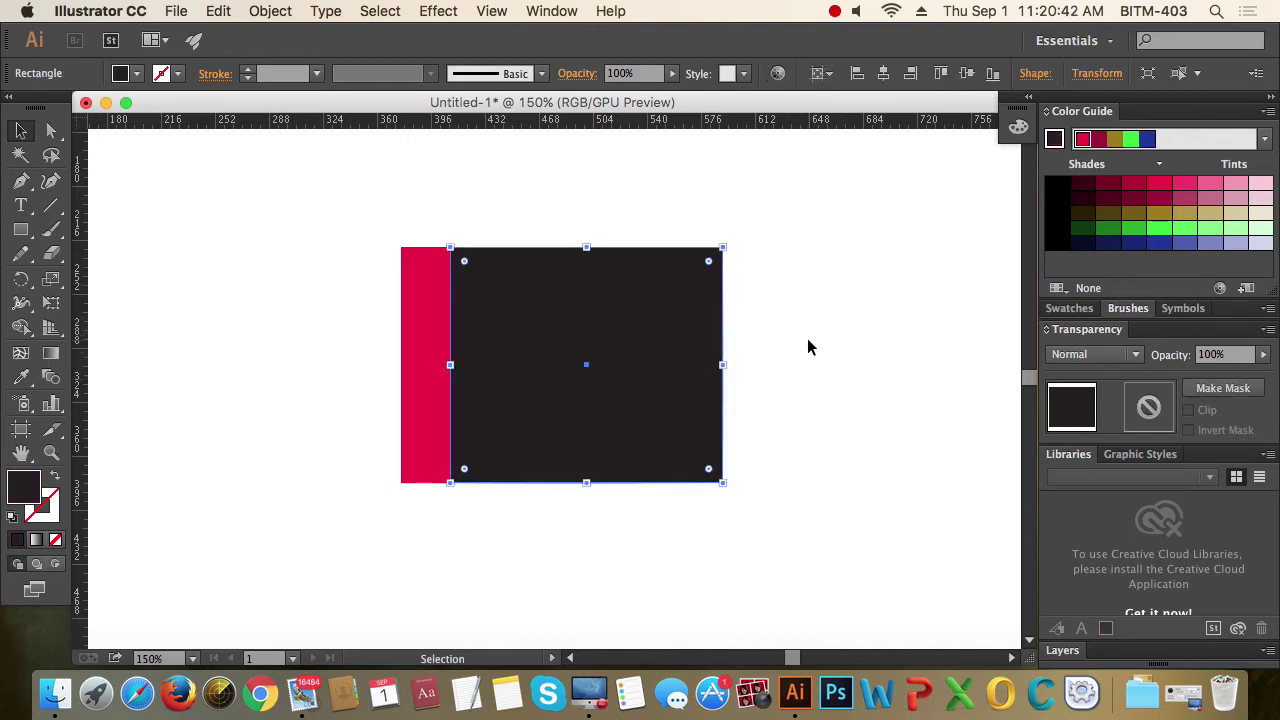
key("a")
key("v")
key("BackSpace")
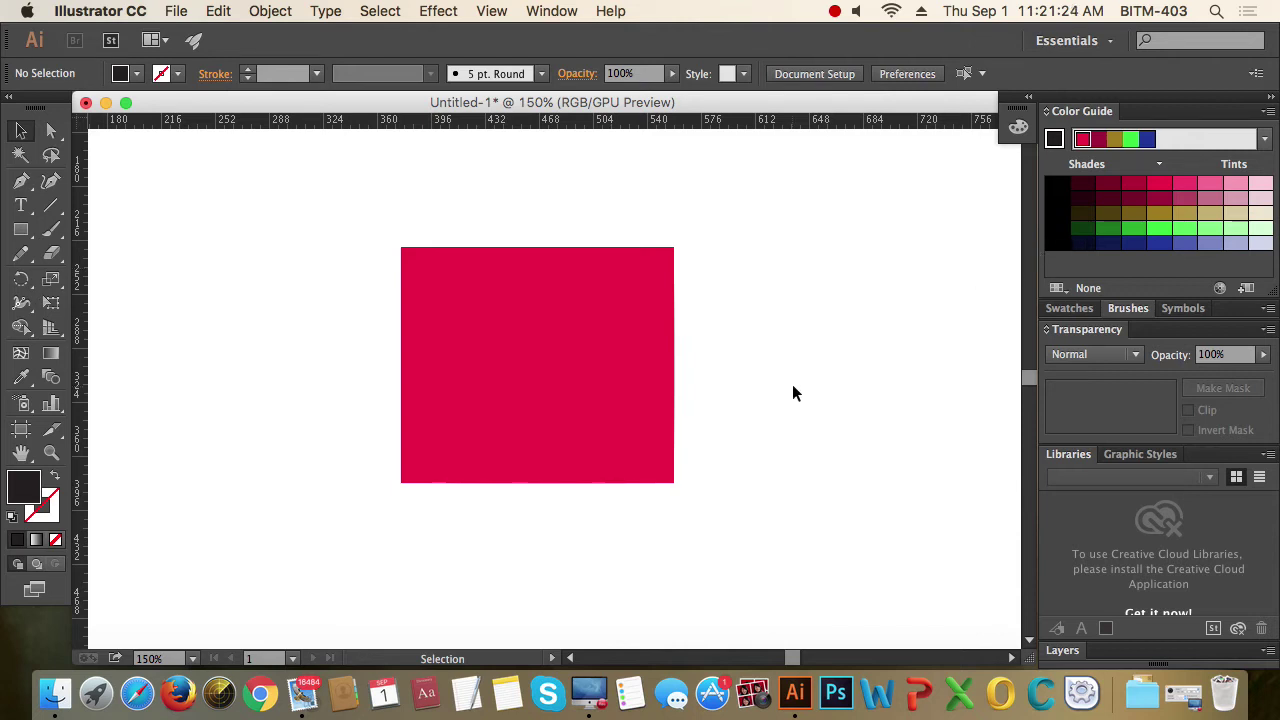
Cycle through the screen modes up to full screen, fit the artboard to the screen, and return to the normal mode.
key("f")
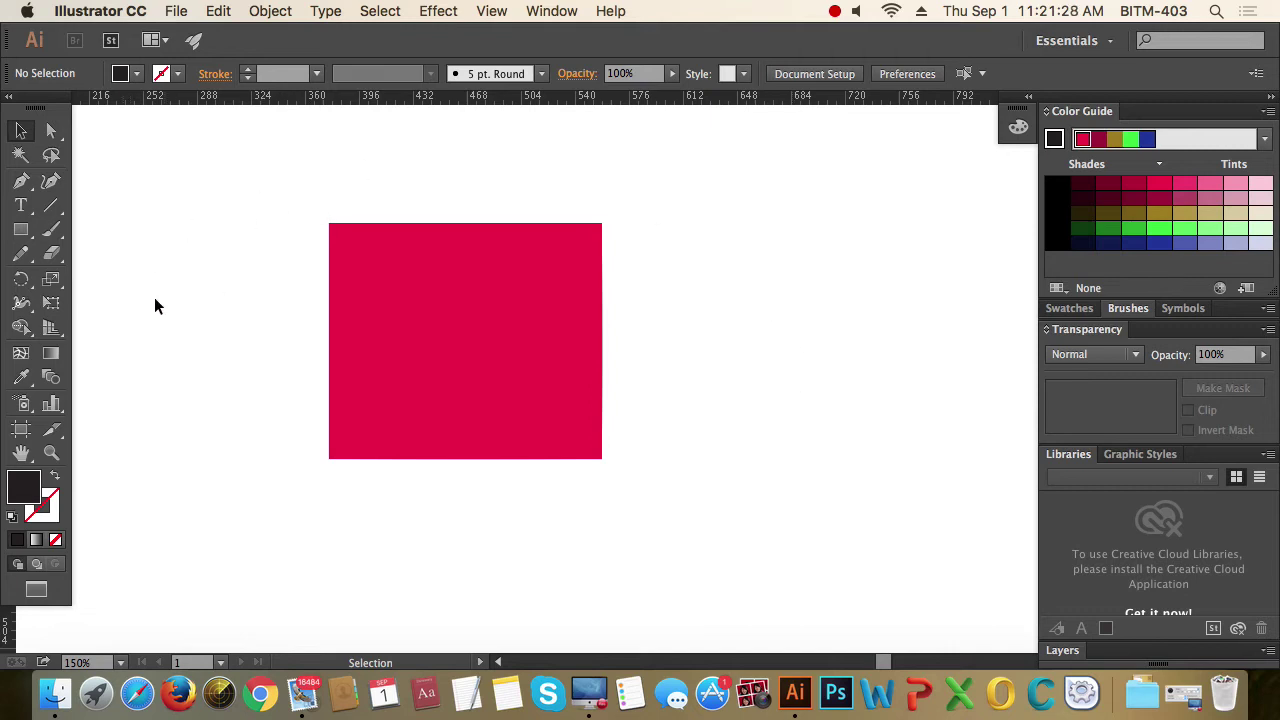
key("f")
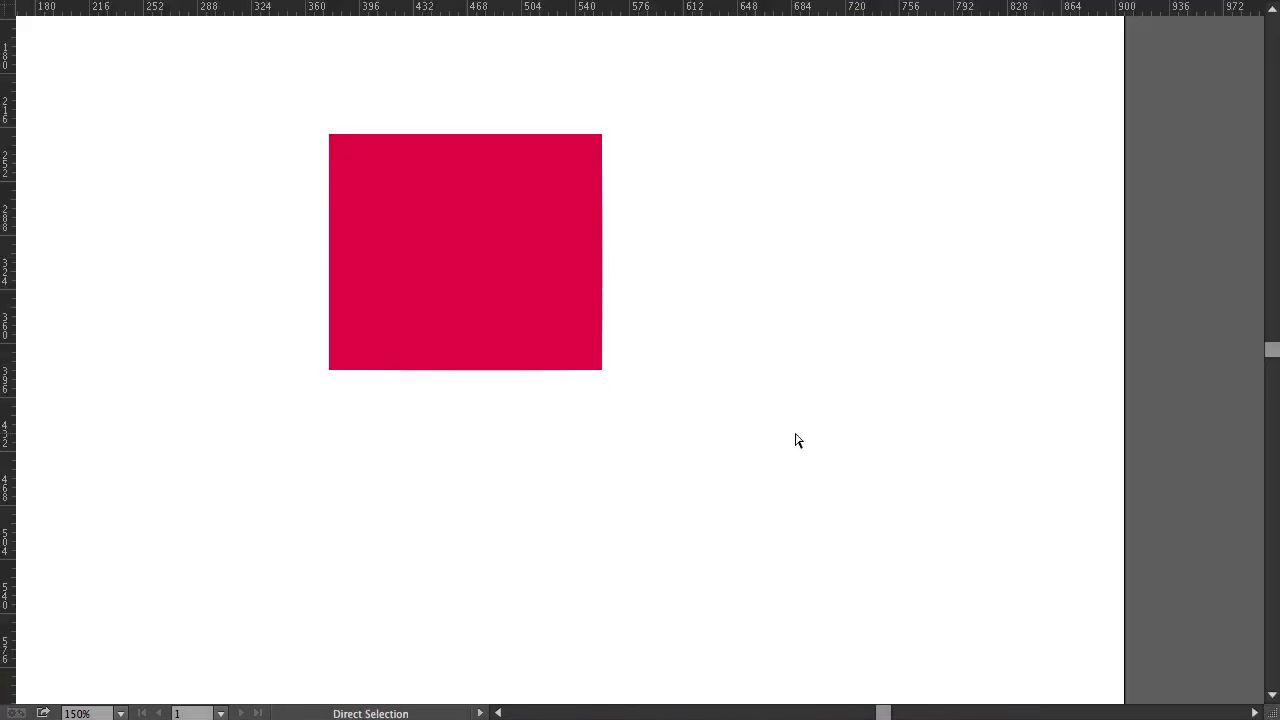
key("ctrl+0")
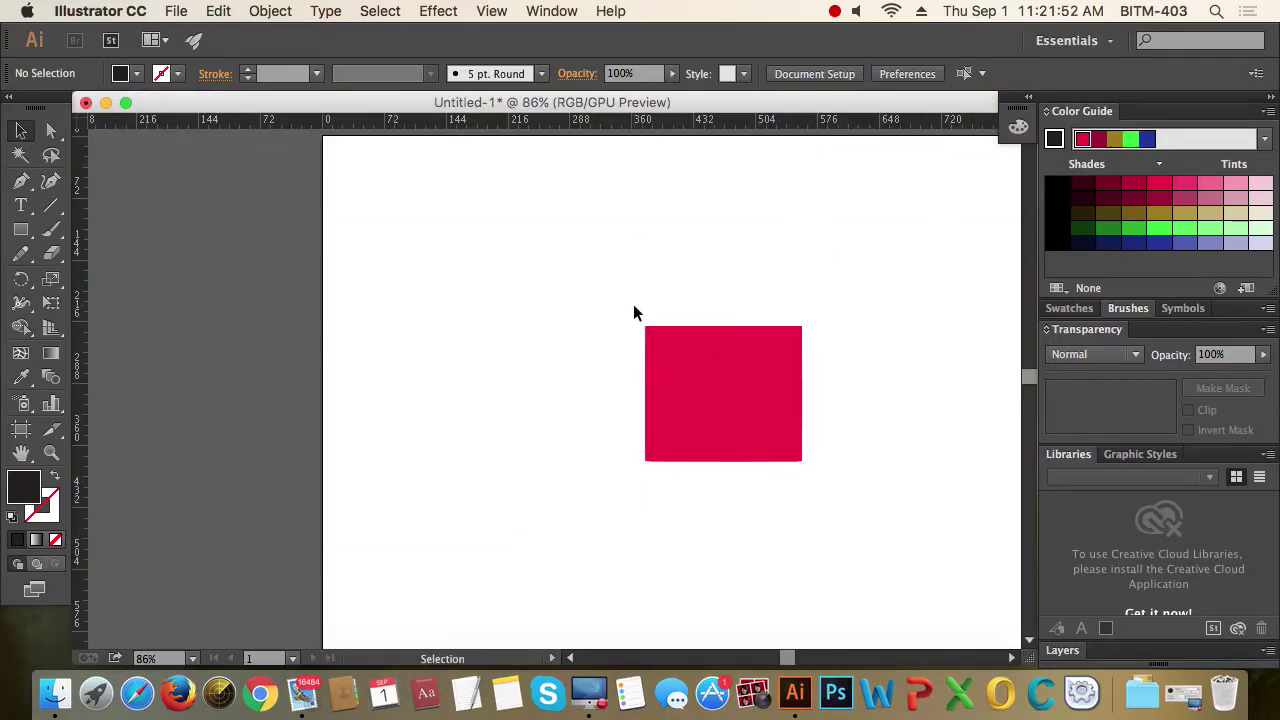
key("f")
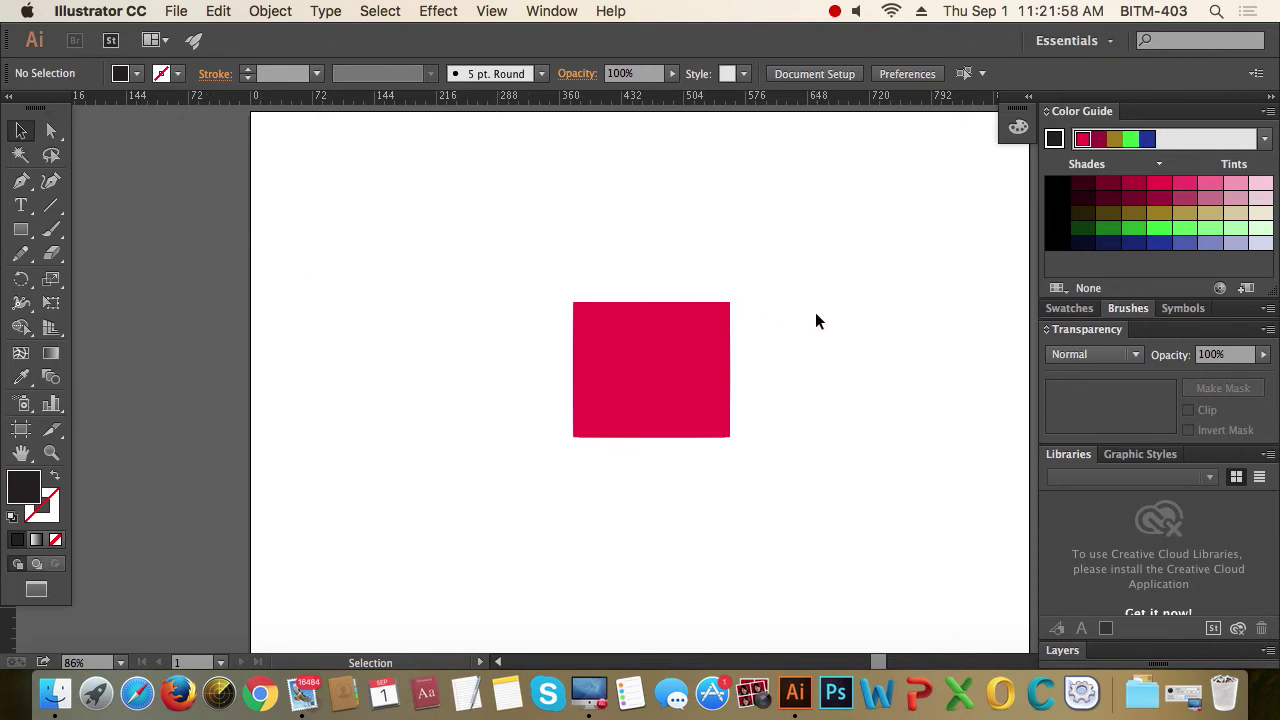
key("f")
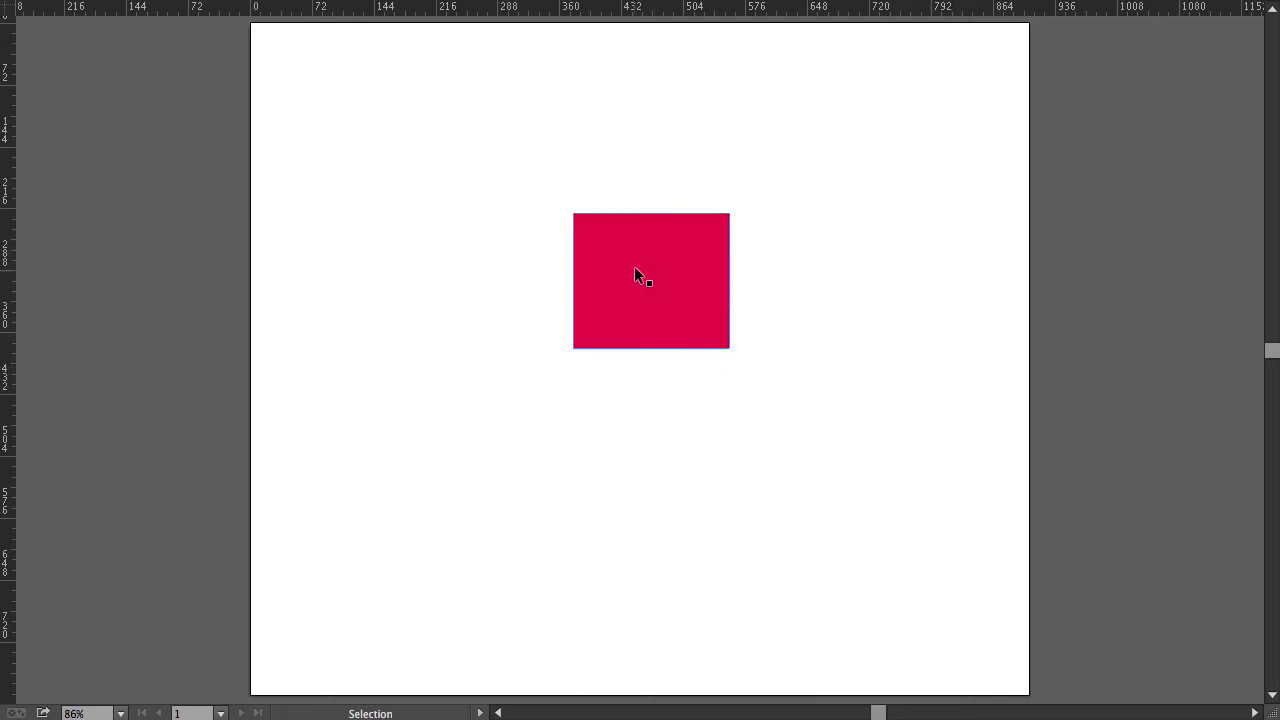
mouse_move(1277, 130)
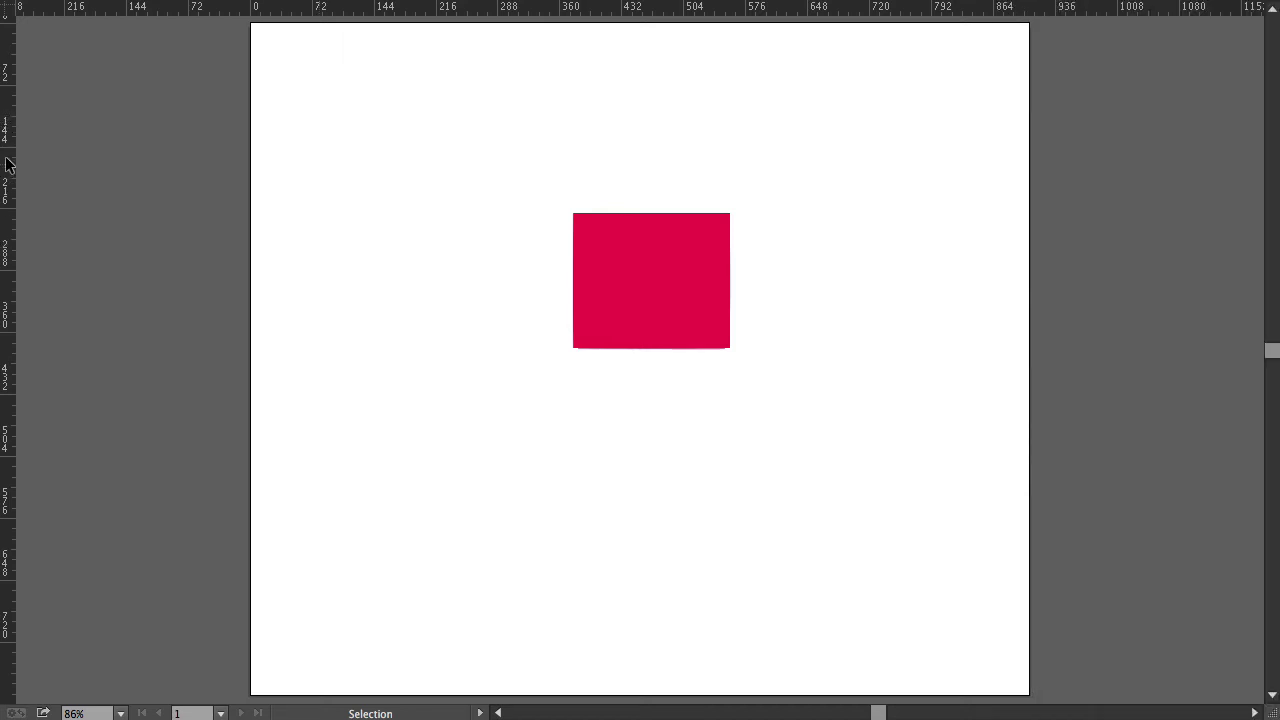
mouse_move(3, 162)
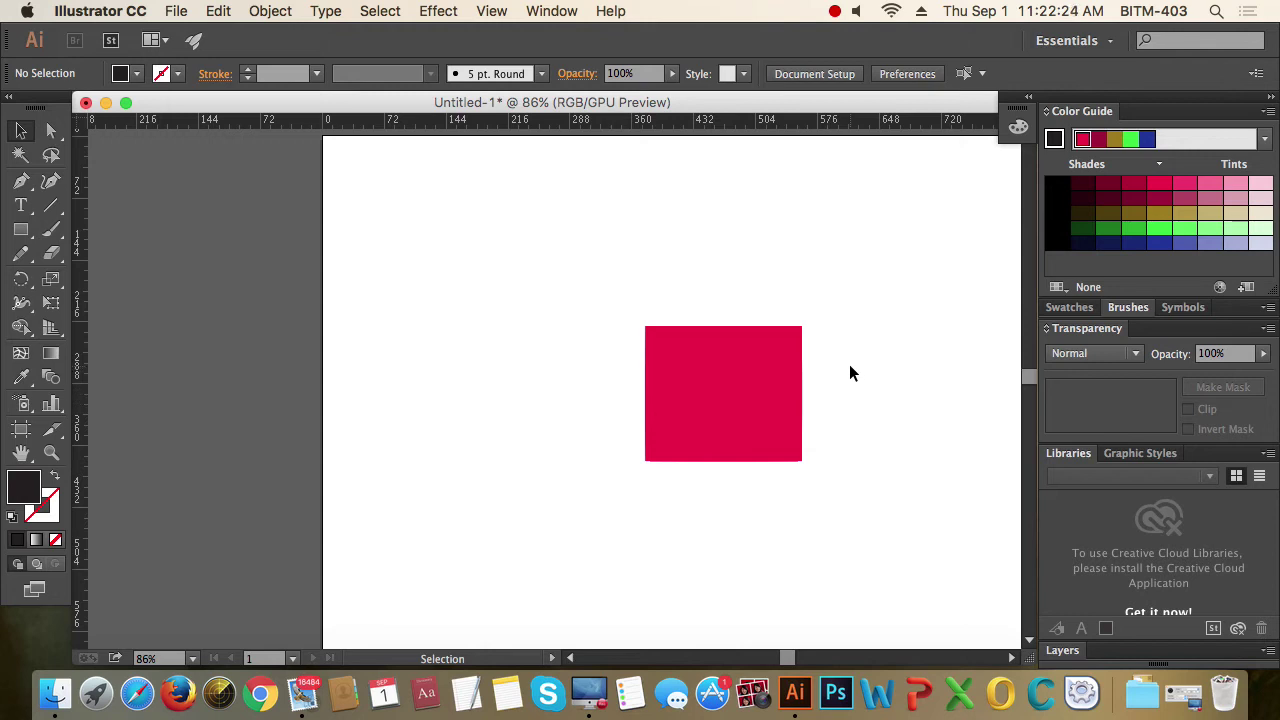
left_click(835, 11)
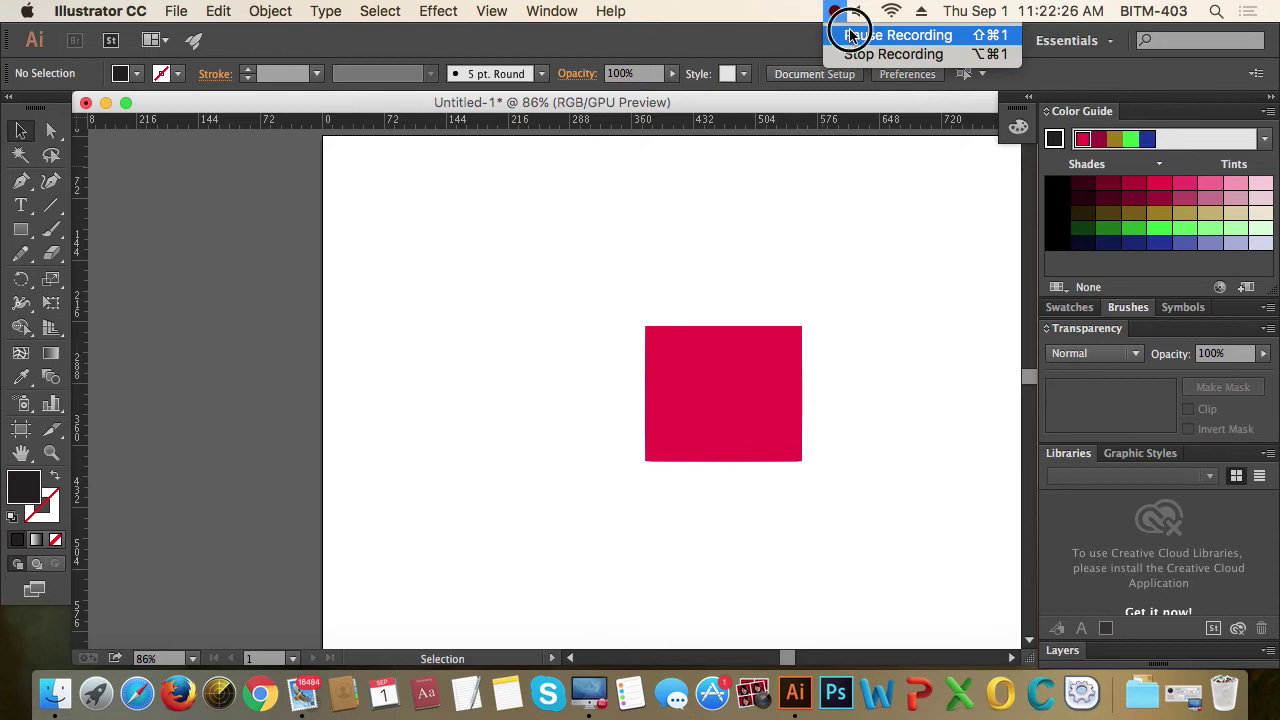
left_click(857, 34)
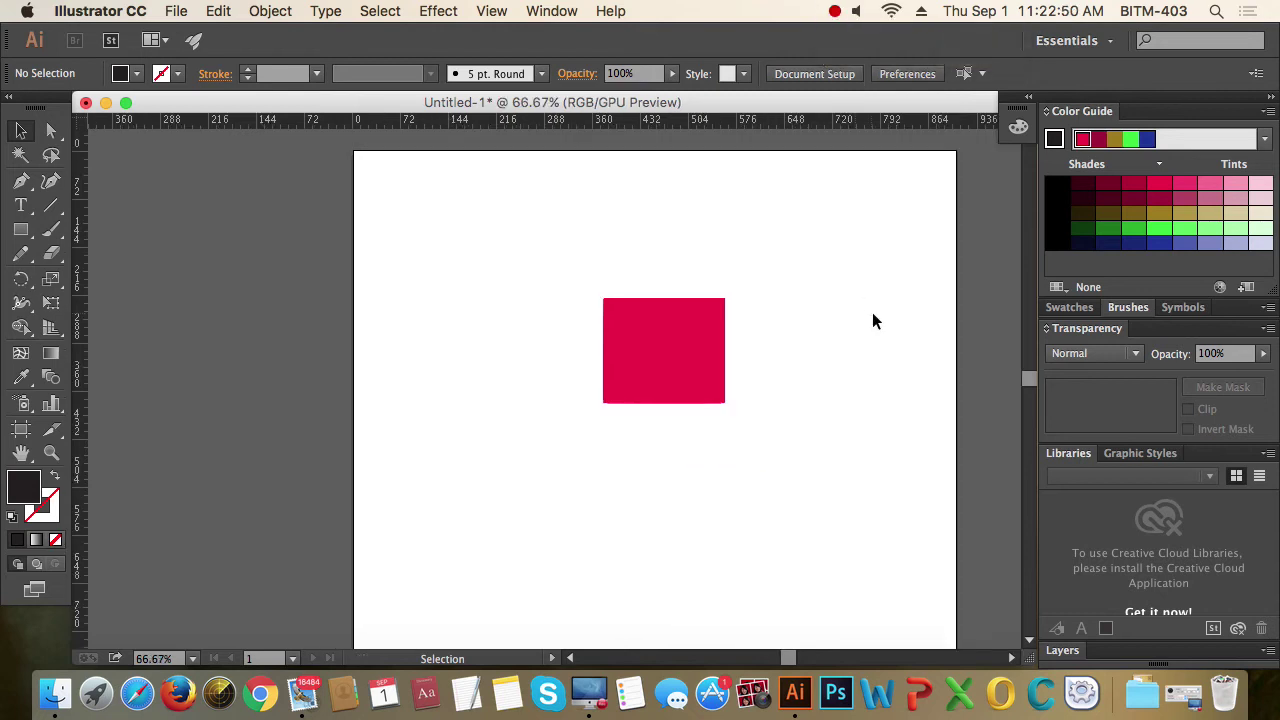
Hide all panels, temporarily reveal the toolbox at the screen edge, and restore all panels.
key("Tab")
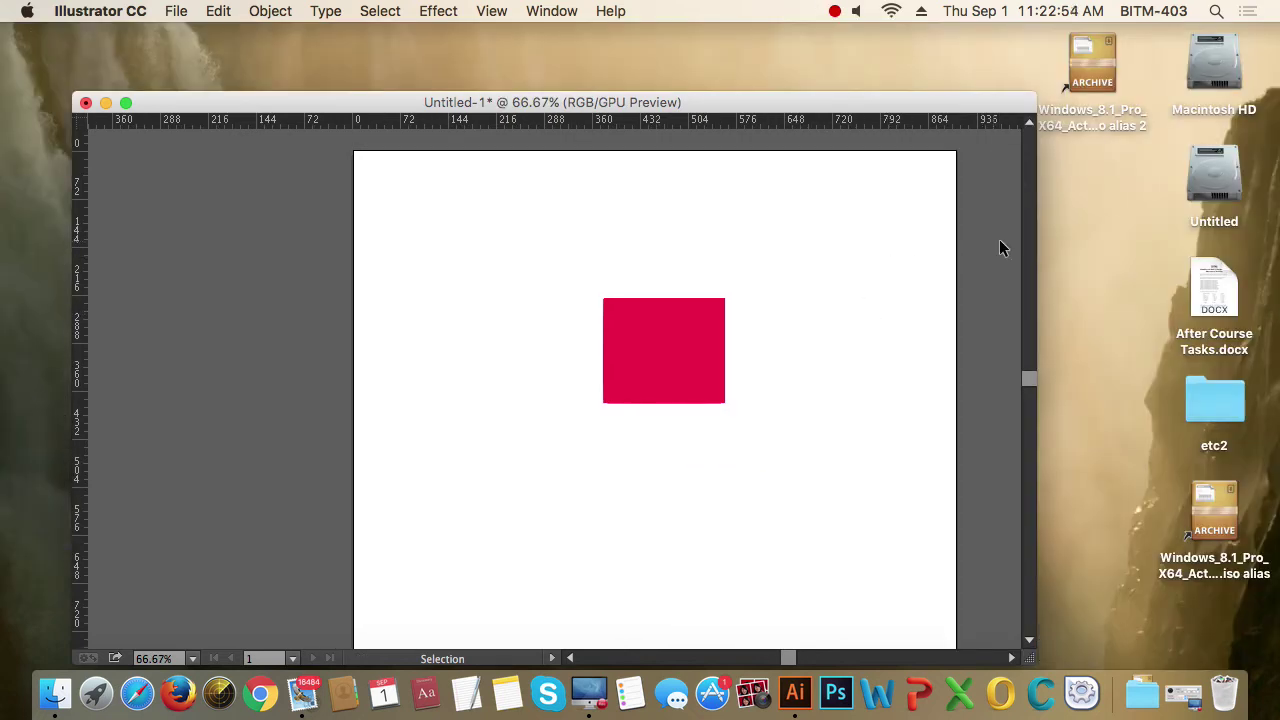
left_click(201, 215)
mouse_move(2, 180)
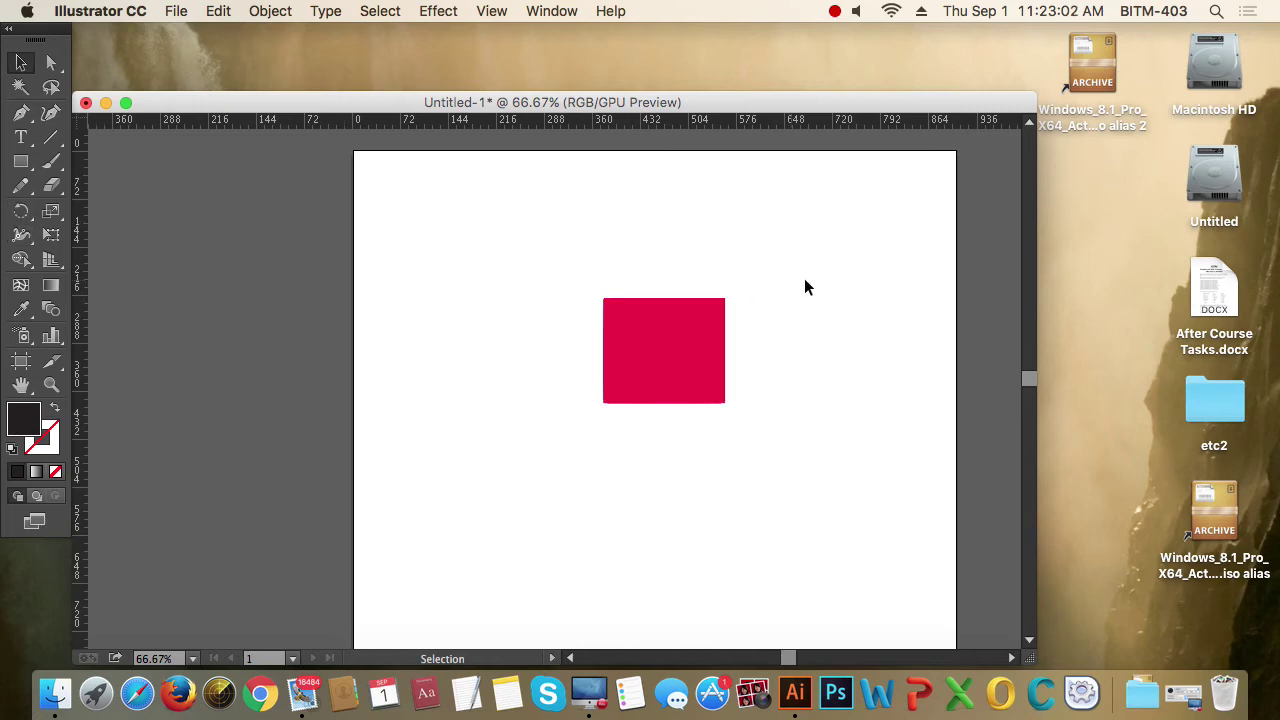
key("Tab")
left_click(958, 248)
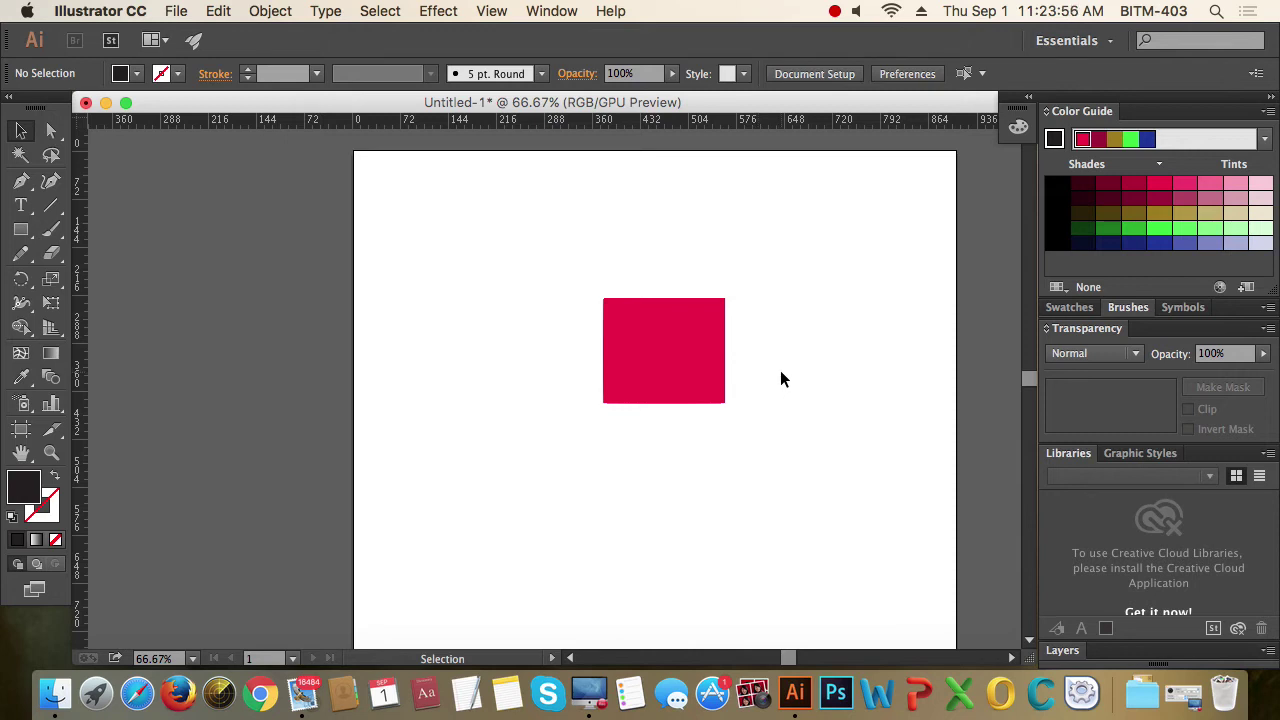
Switch the document to Outline view, select the rectangle by its centre point, and clear the selection.
key("a")
key("super+y")
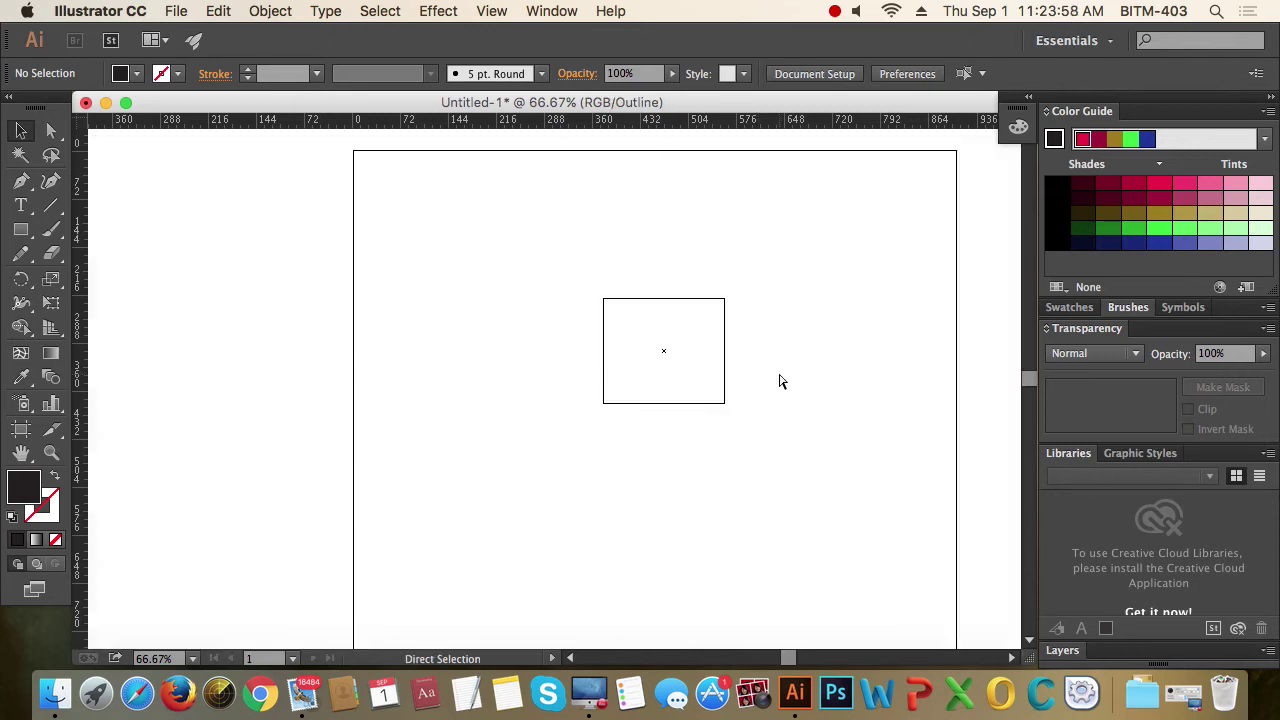
left_click(663, 350)
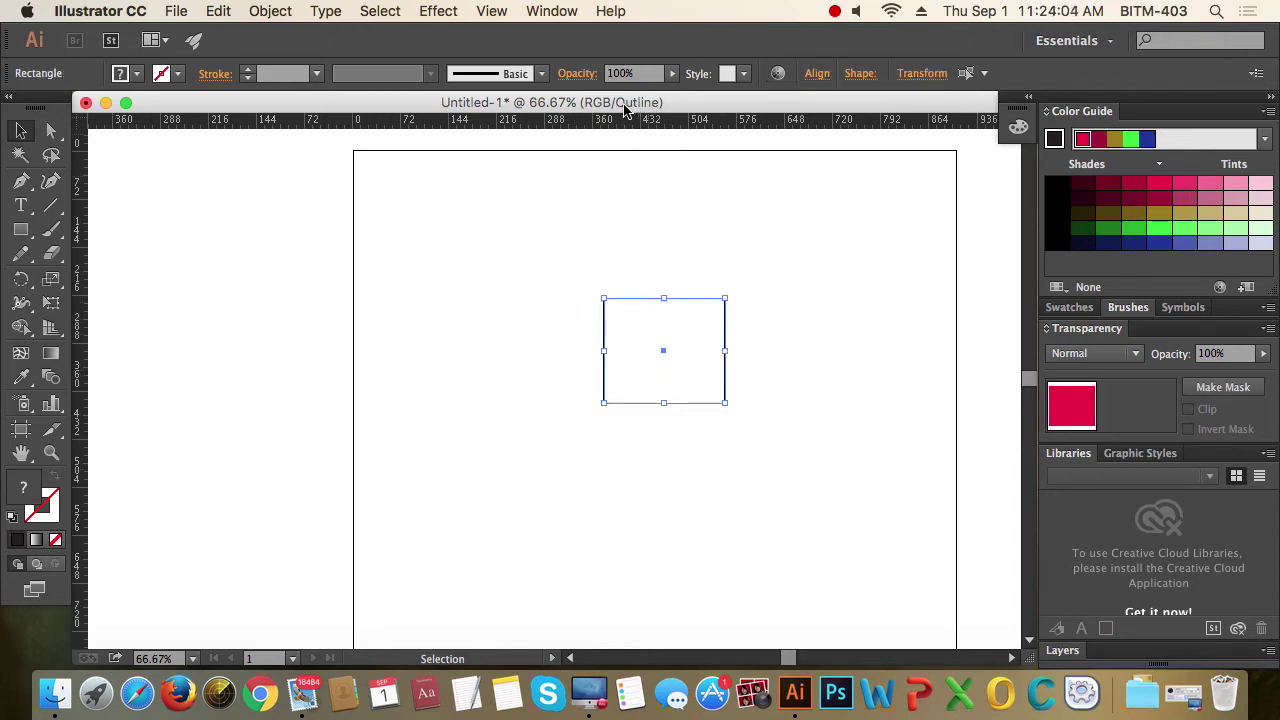
left_click(831, 307)
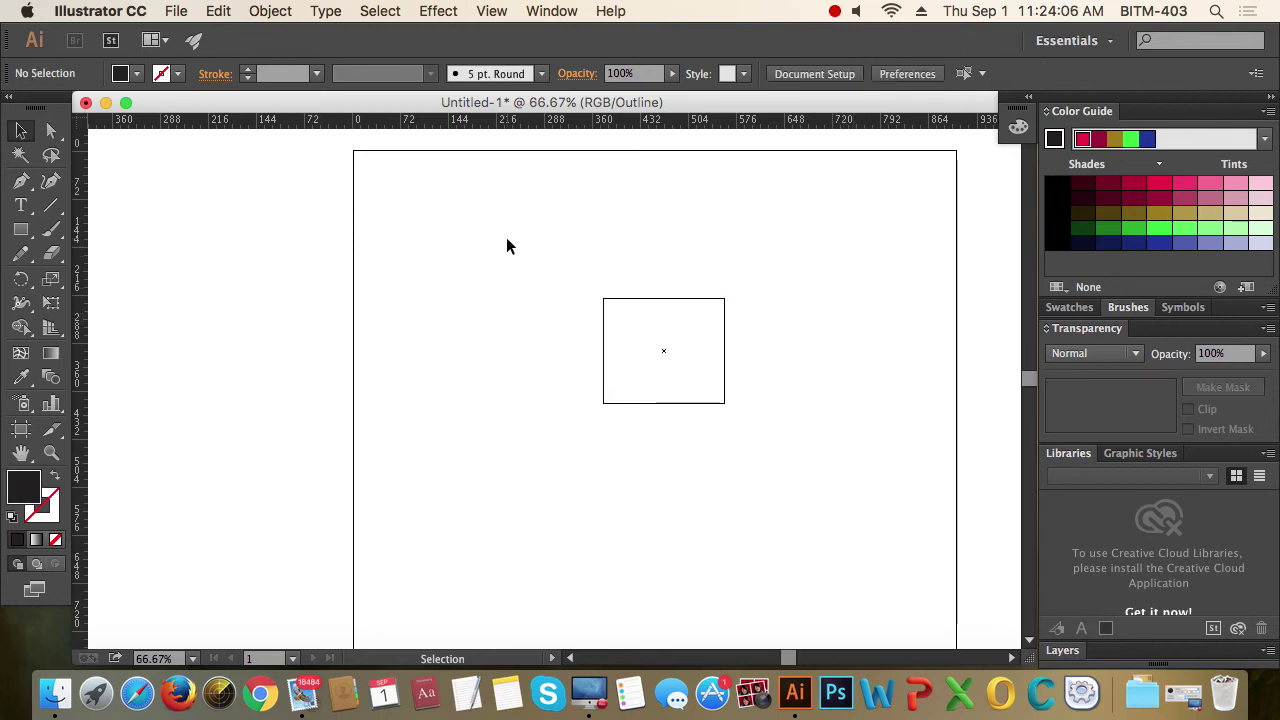
Select the rectangle by its outline, move it up near the artboard's upper edge, and clear the selection.
left_click_drag(506, 238, 728, 428)
left_click_drag(728, 332, 707, 238)
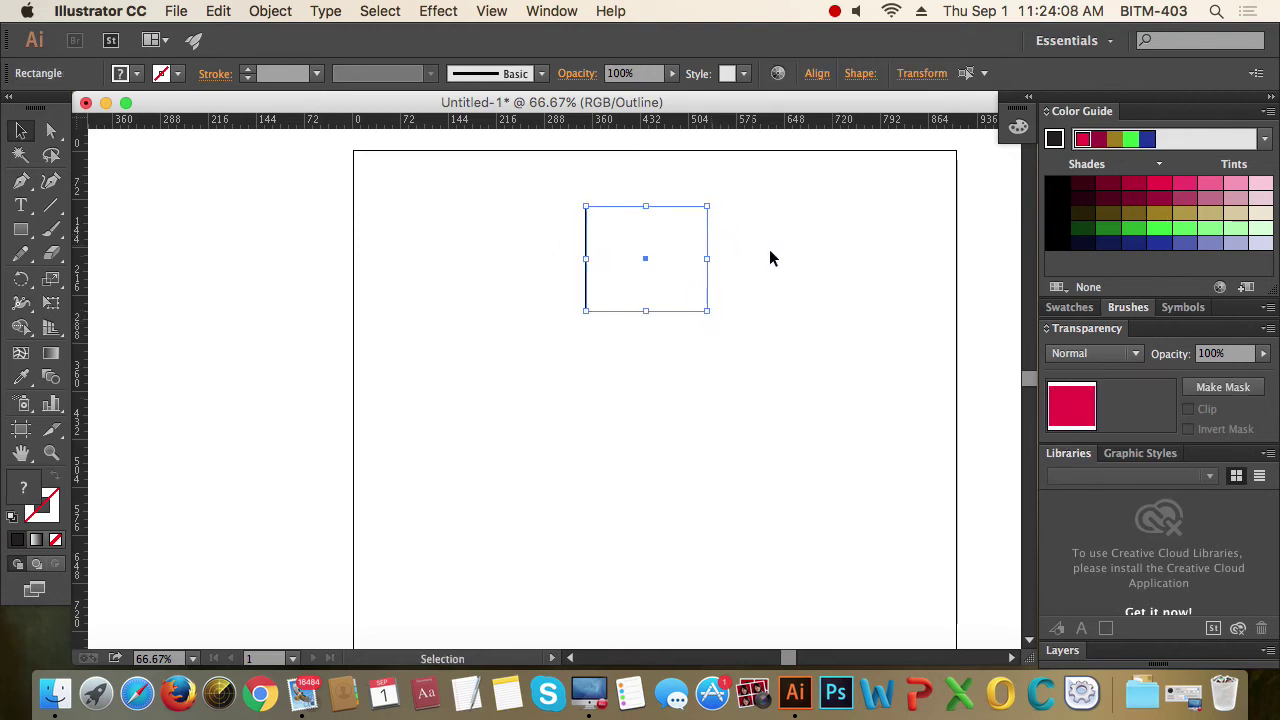
left_click(792, 276)
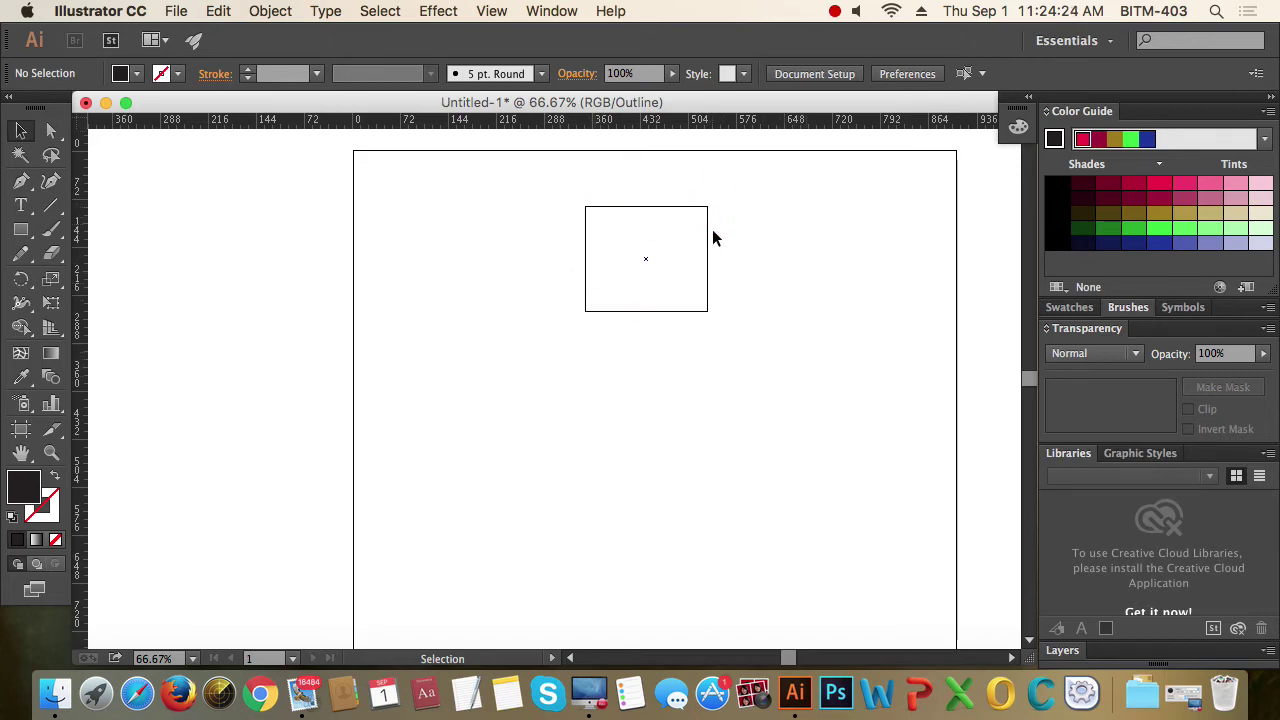
Place a single anchor point below the rectangle with the Pen tool, deselect it, and switch the document back from Outline to Preview.
left_click(21, 180)
left_click(632, 381)
key("v")
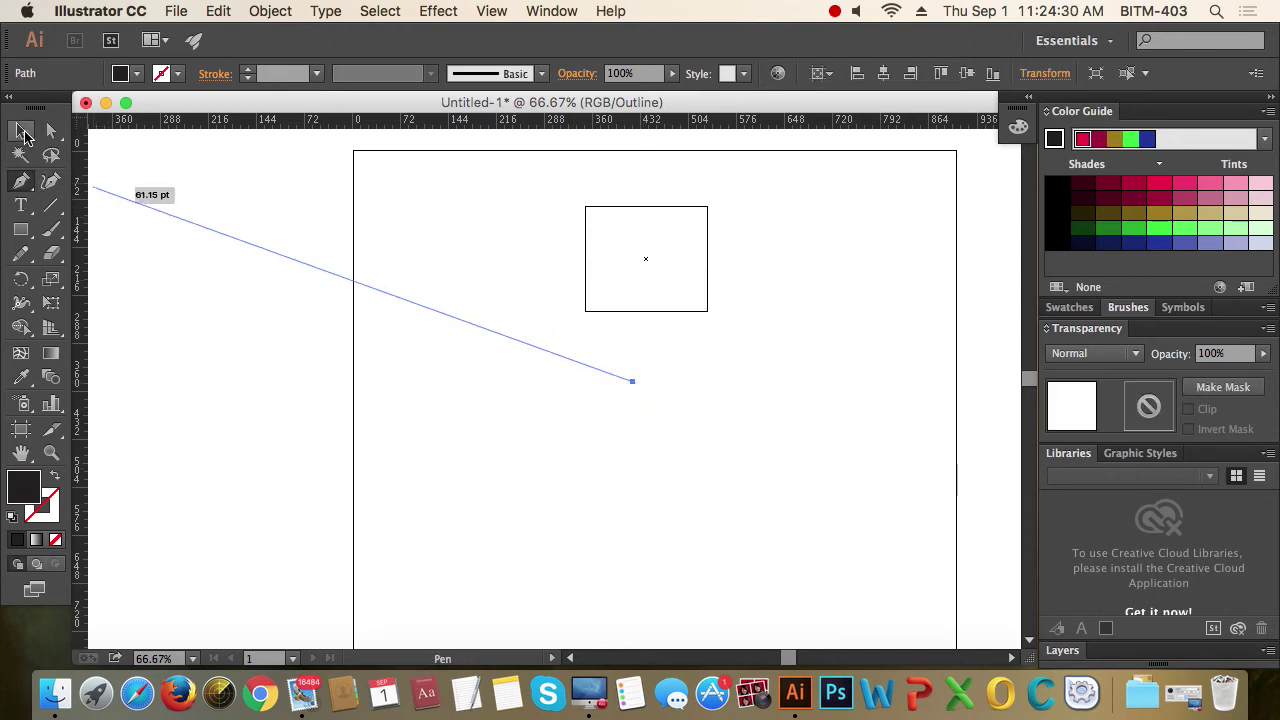
left_click(351, 374)
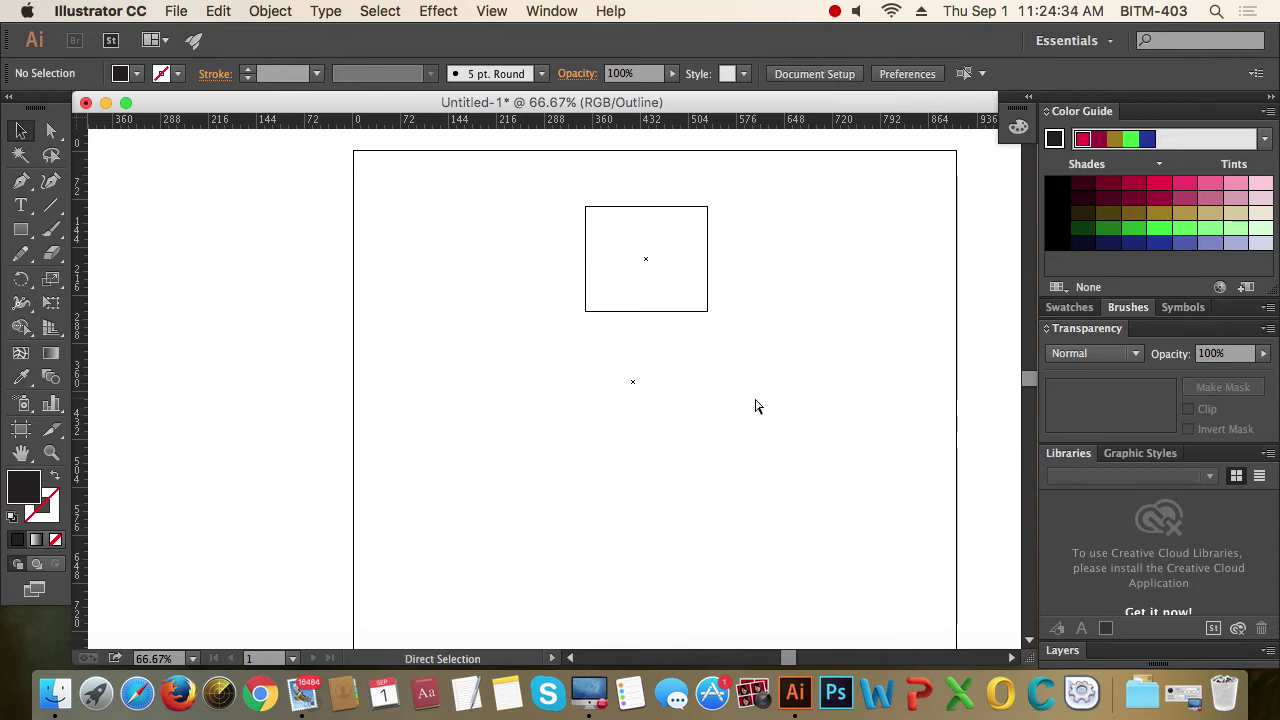
key("super+y")
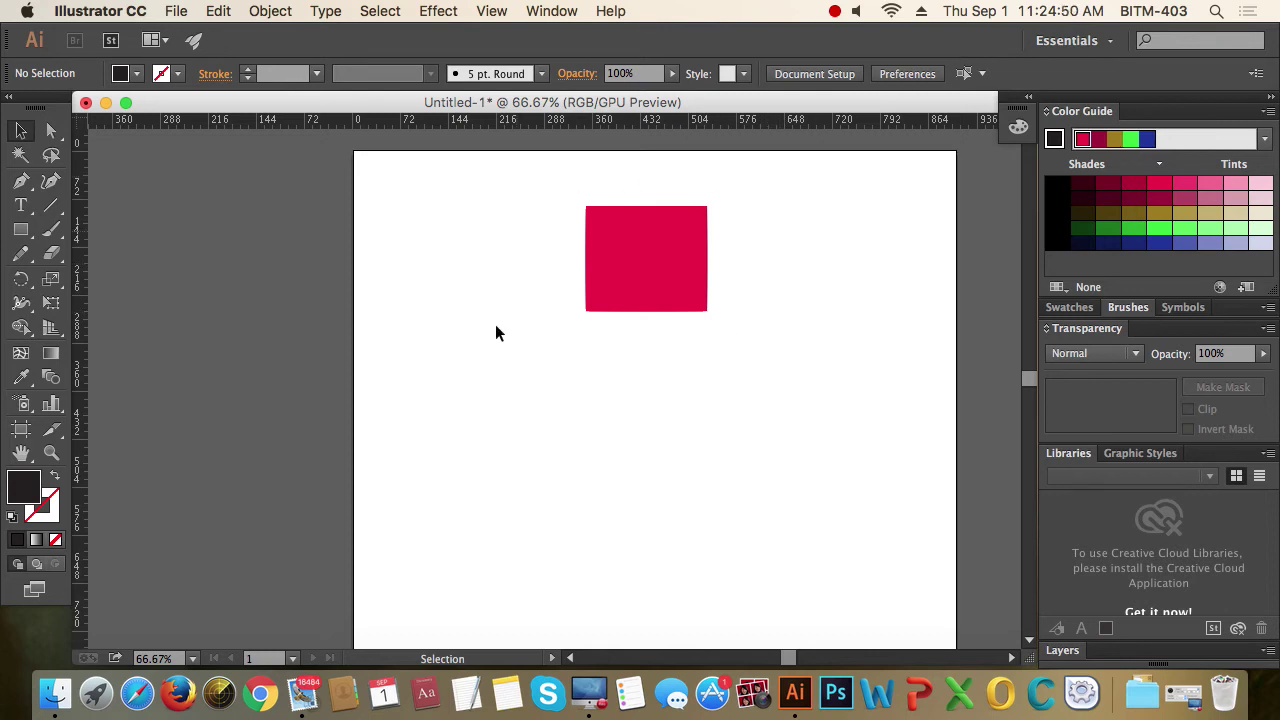
left_click(835, 11)
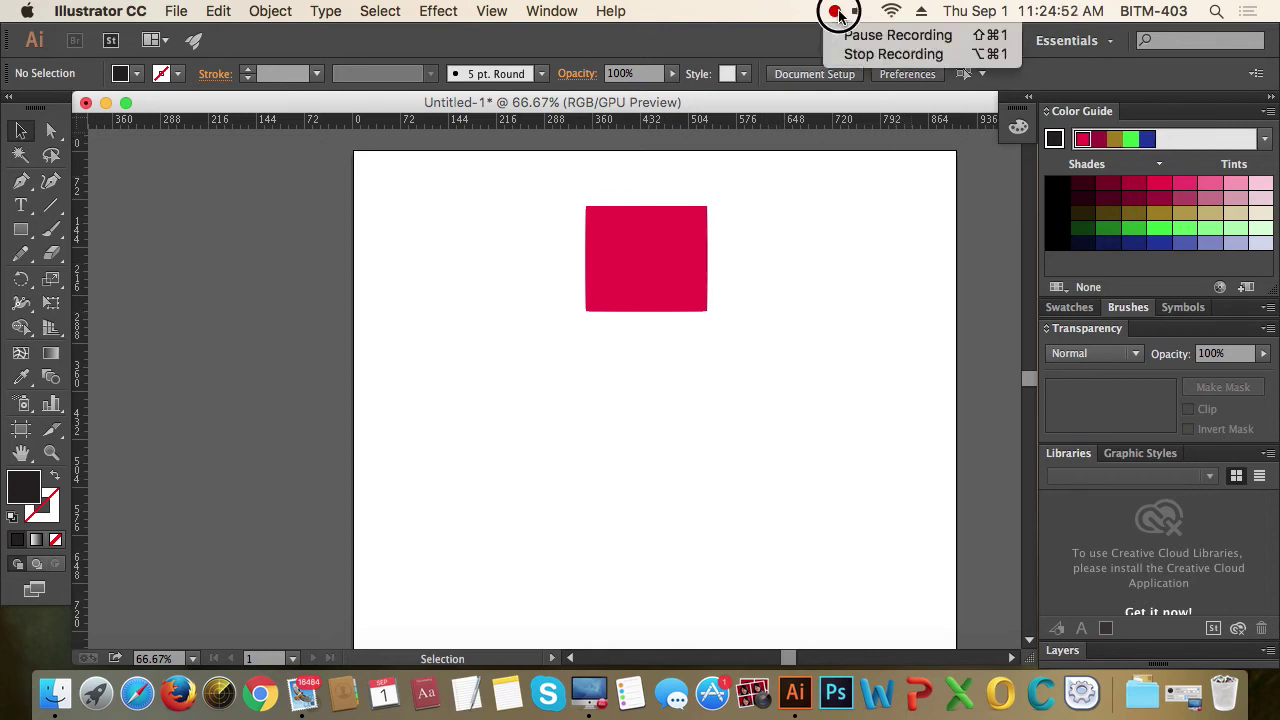
left_click(870, 31)
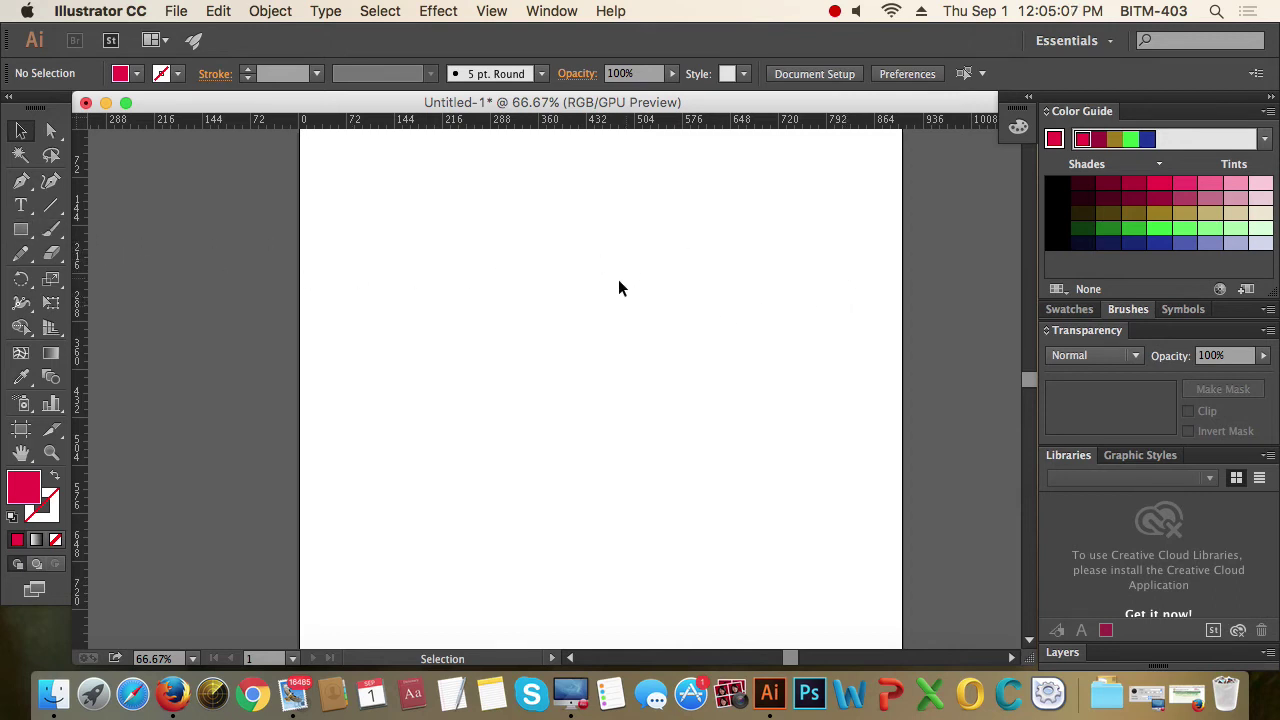
Draw a slightly rotated crimson hexagon about 320 pt wide in the upper part of the empty artboard with the Polygon tool.
left_click_drag(21, 229, 125, 301)
left_click_drag(506, 289, 612, 345)
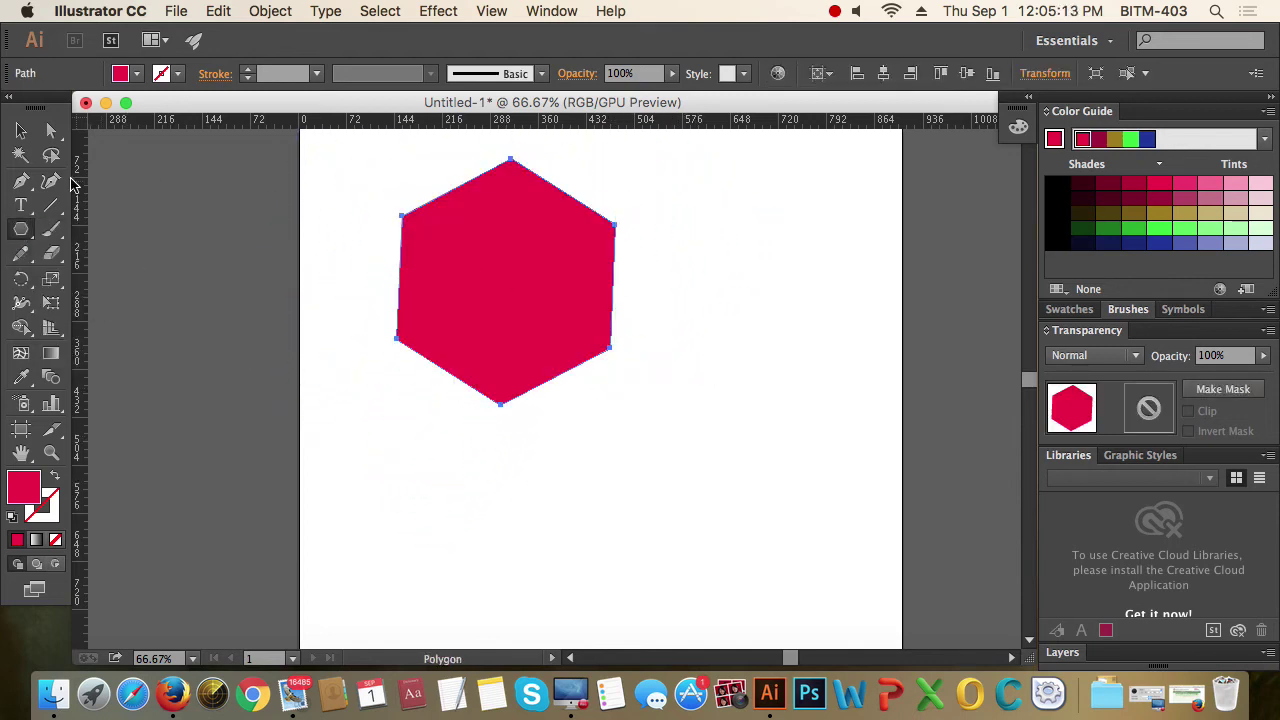
Move the red hexagon from the artboard's upper area to near the middle of the artboard's width.
left_click(22, 132)
left_click_drag(470, 270, 584, 349)
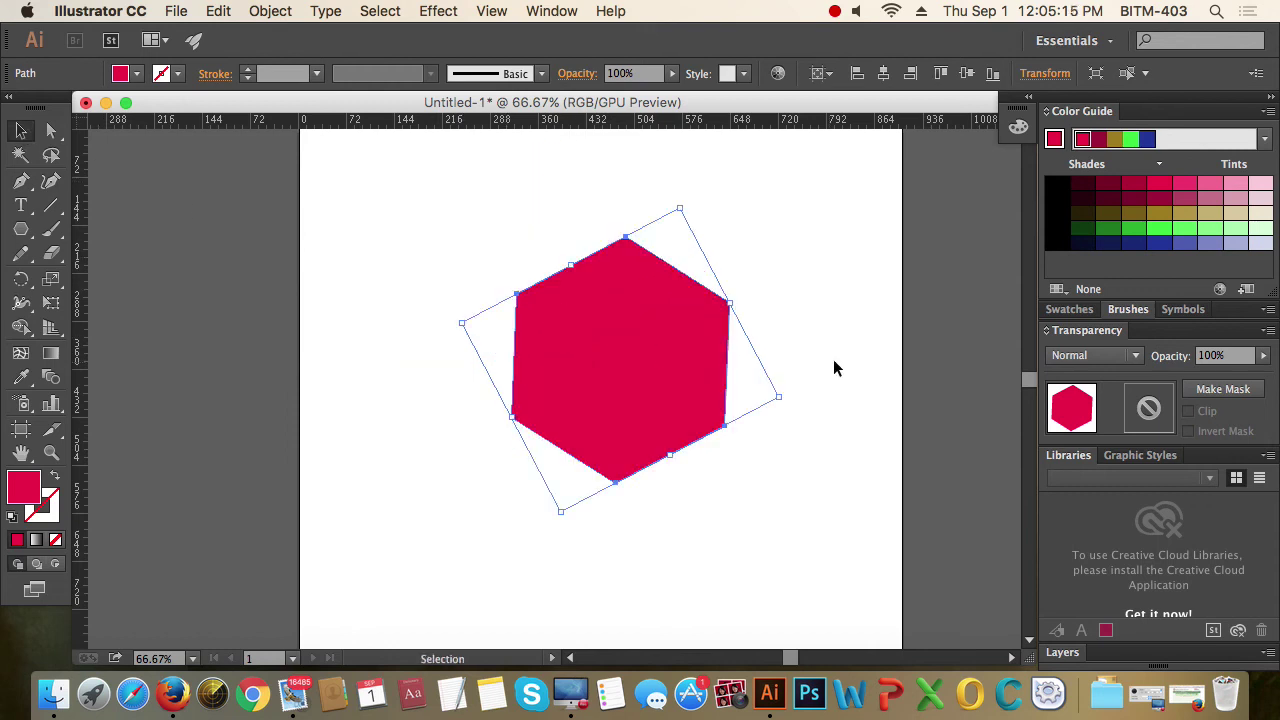
left_click(833, 359)
left_click_drag(697, 376, 678, 368)
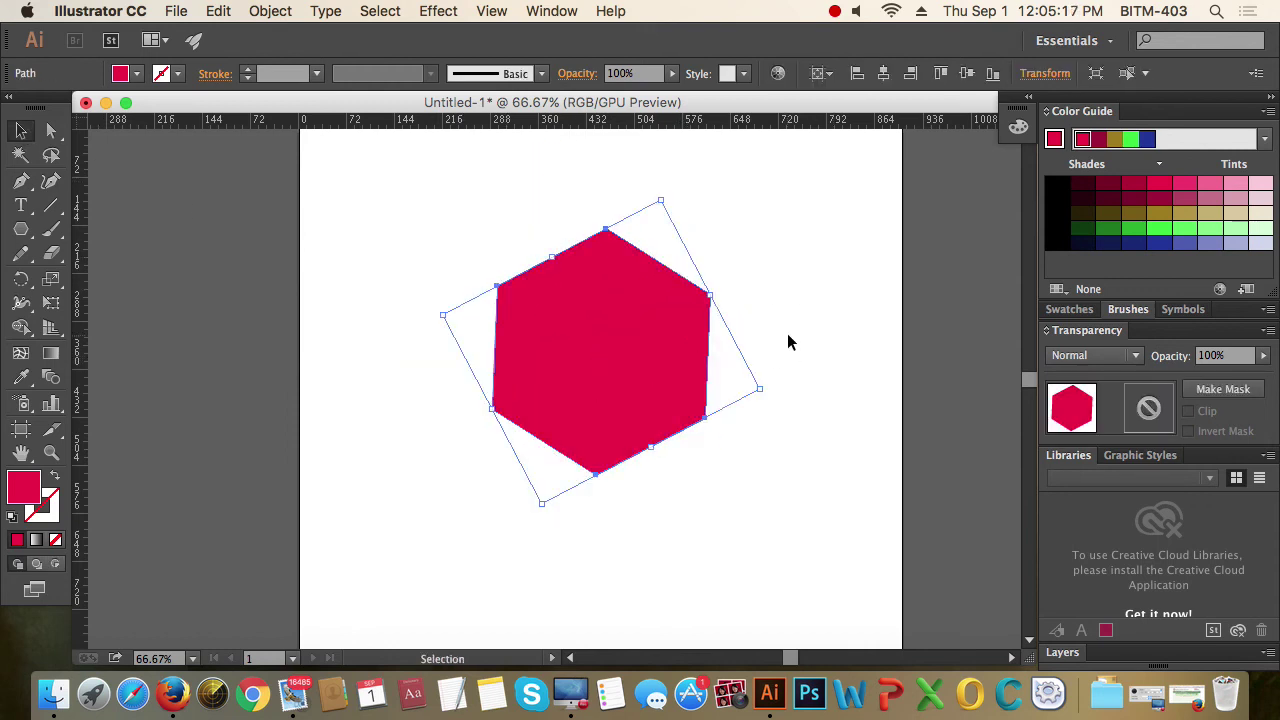
left_click(787, 343)
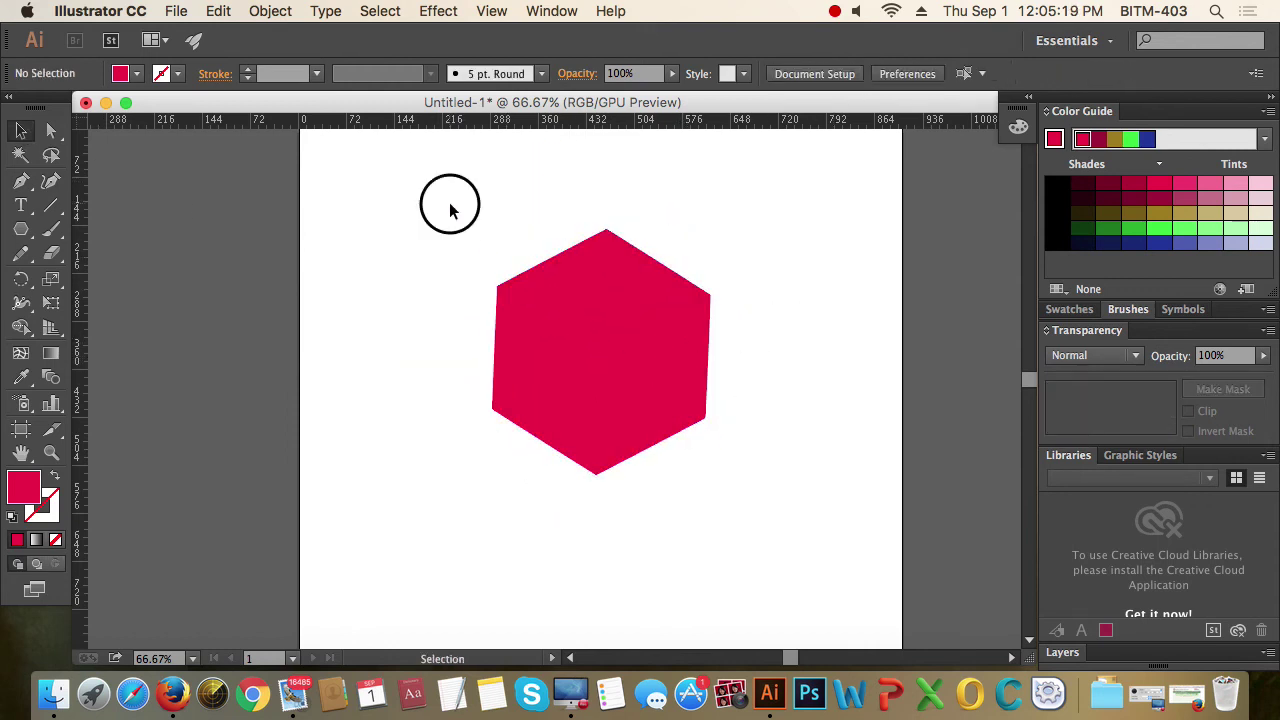
left_click_drag(450, 210, 758, 448)
left_click_drag(665, 360, 667, 357)
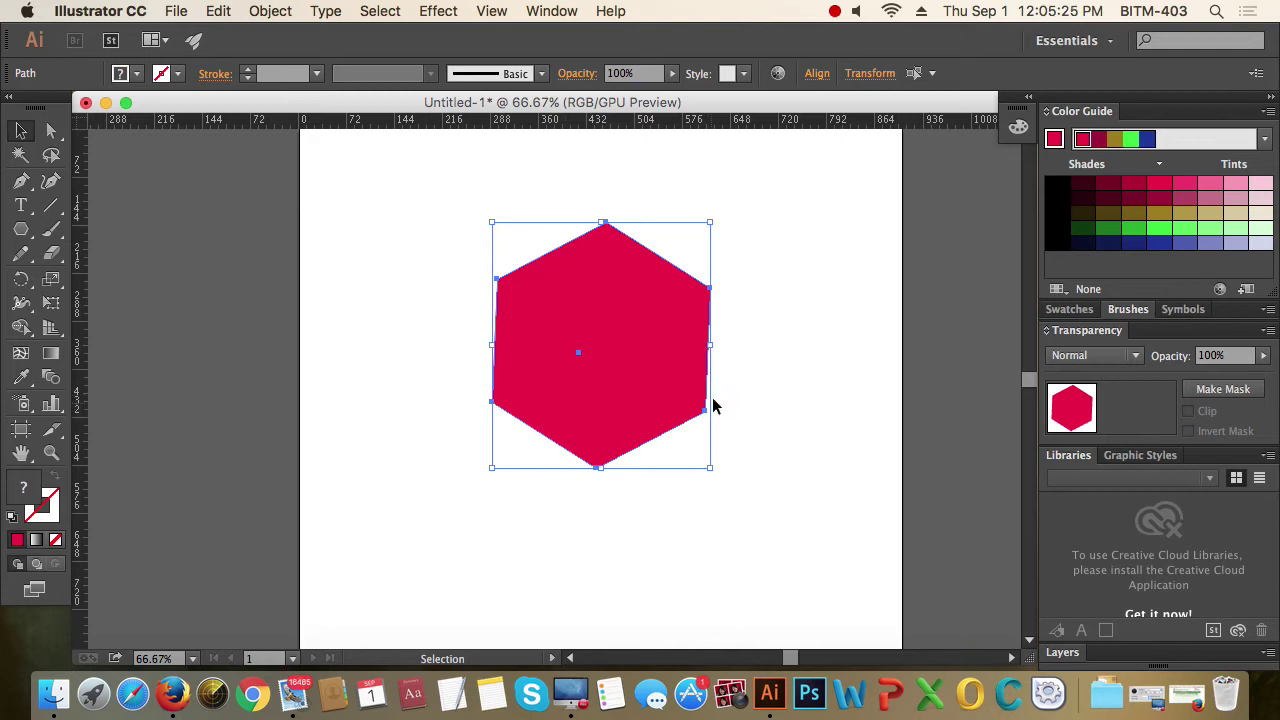
left_click_drag(658, 356, 646, 346)
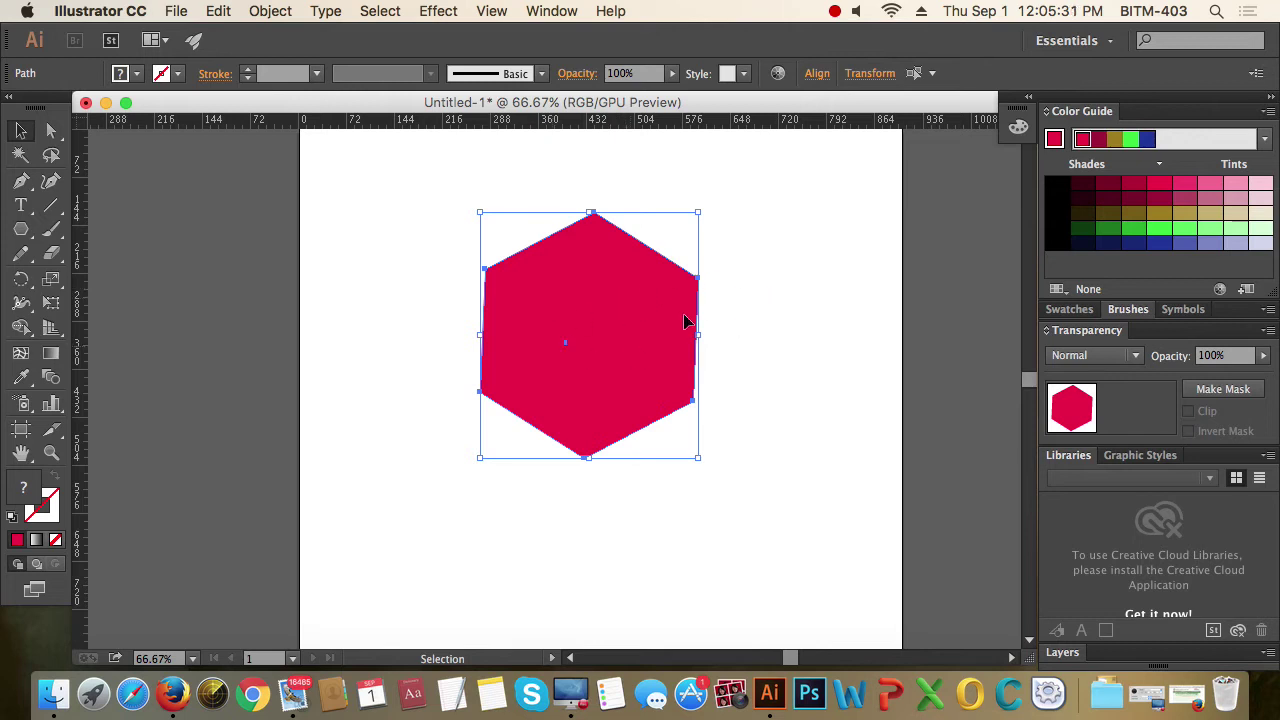
Convert the selected hexagon into a guide with Make Guides.
right_click(640, 282)
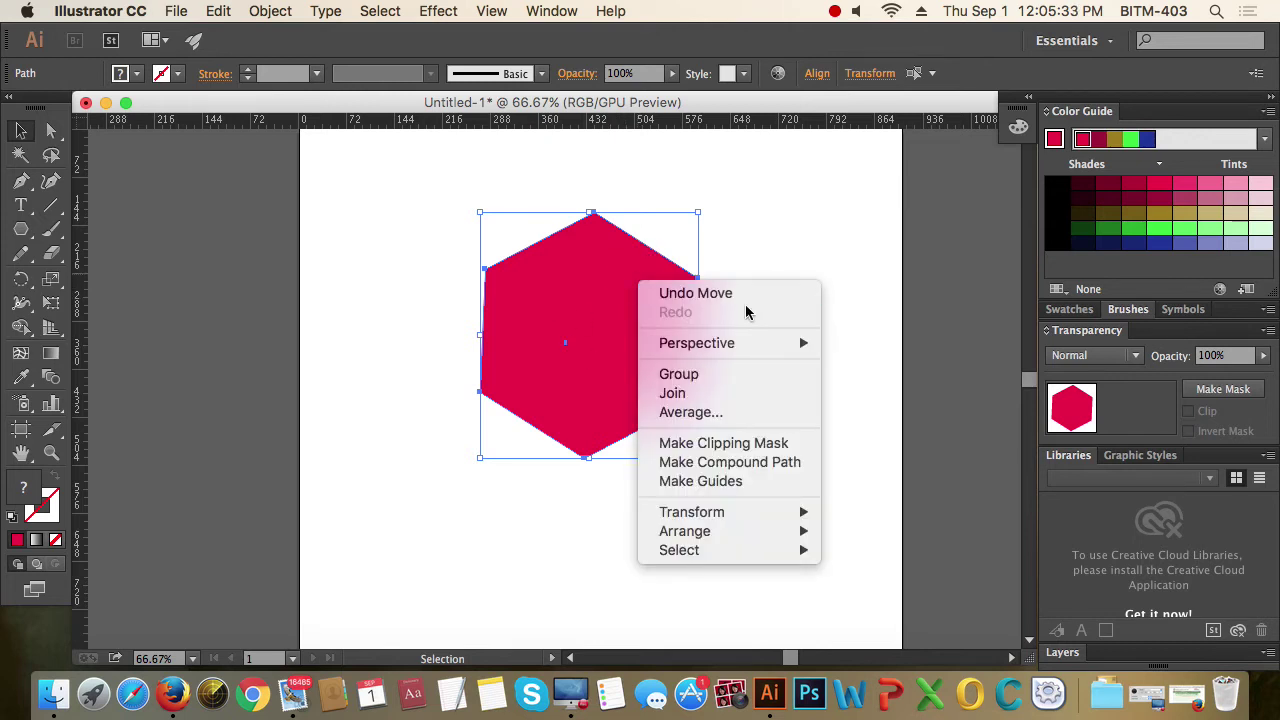
left_click(720, 485)
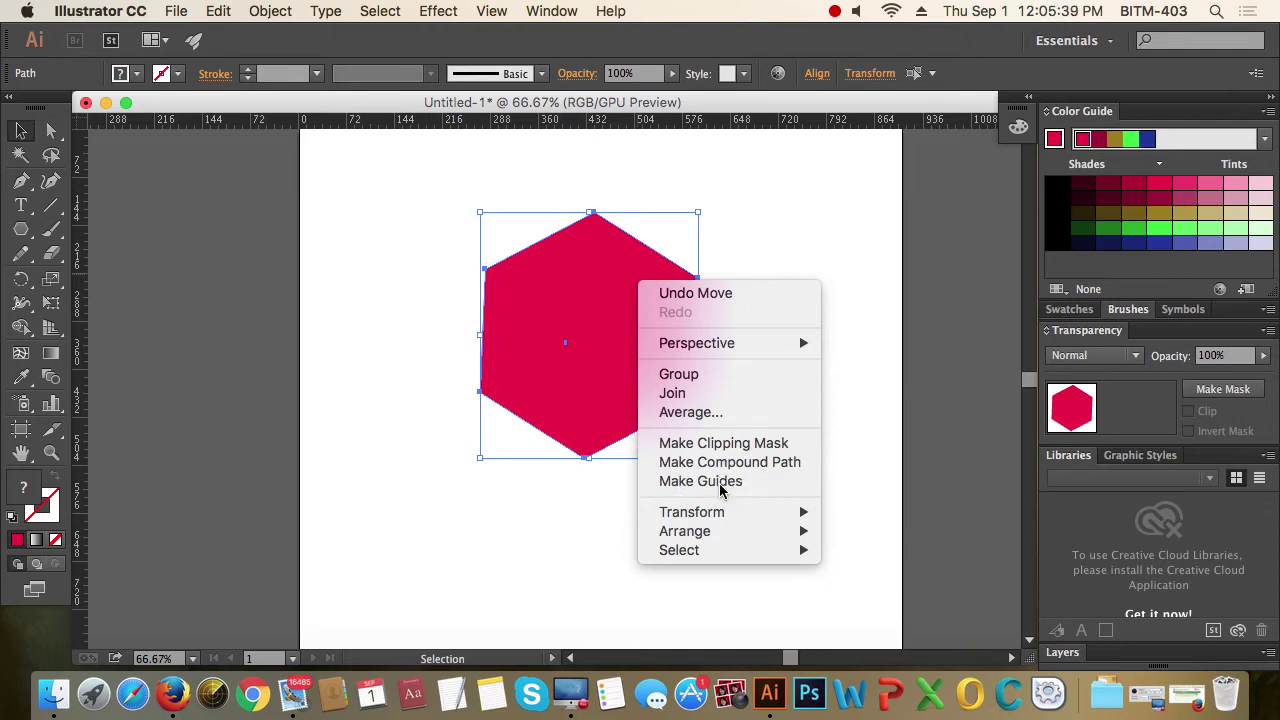
left_click(830, 431)
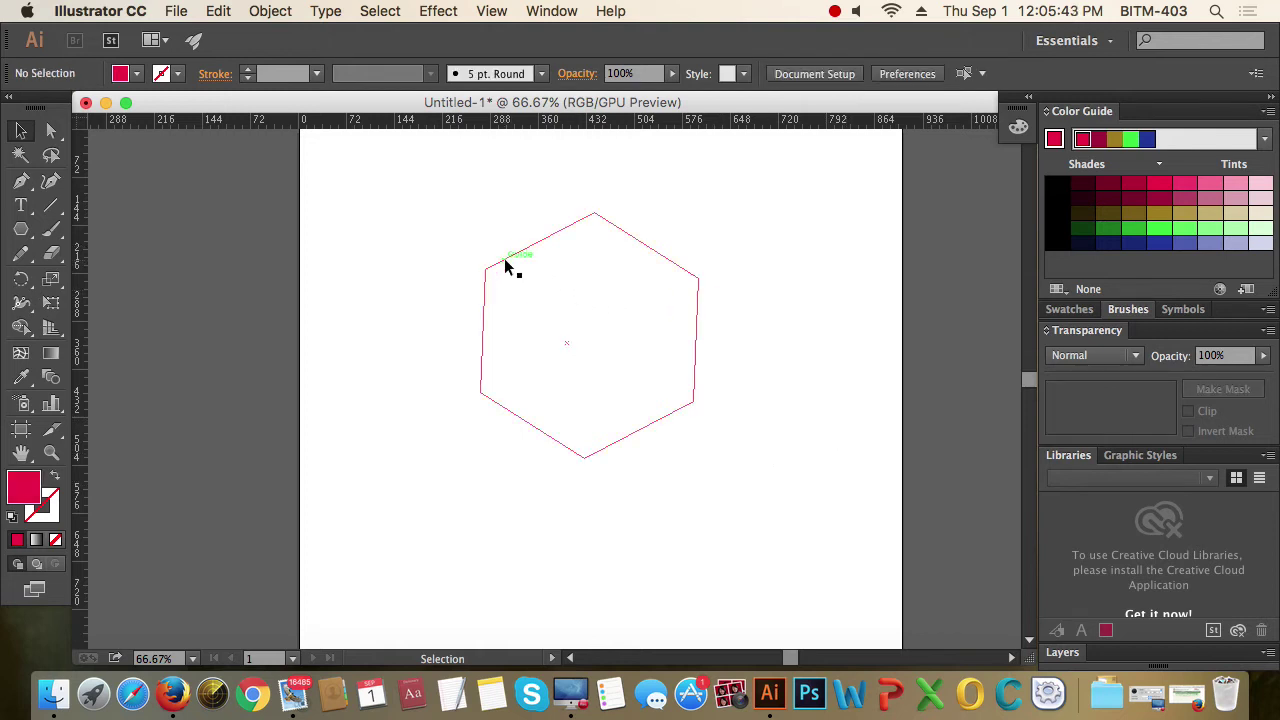
Place a horizontal ruler guide just above the top point of the hexagon guide.
left_click_drag(571, 123, 588, 190)
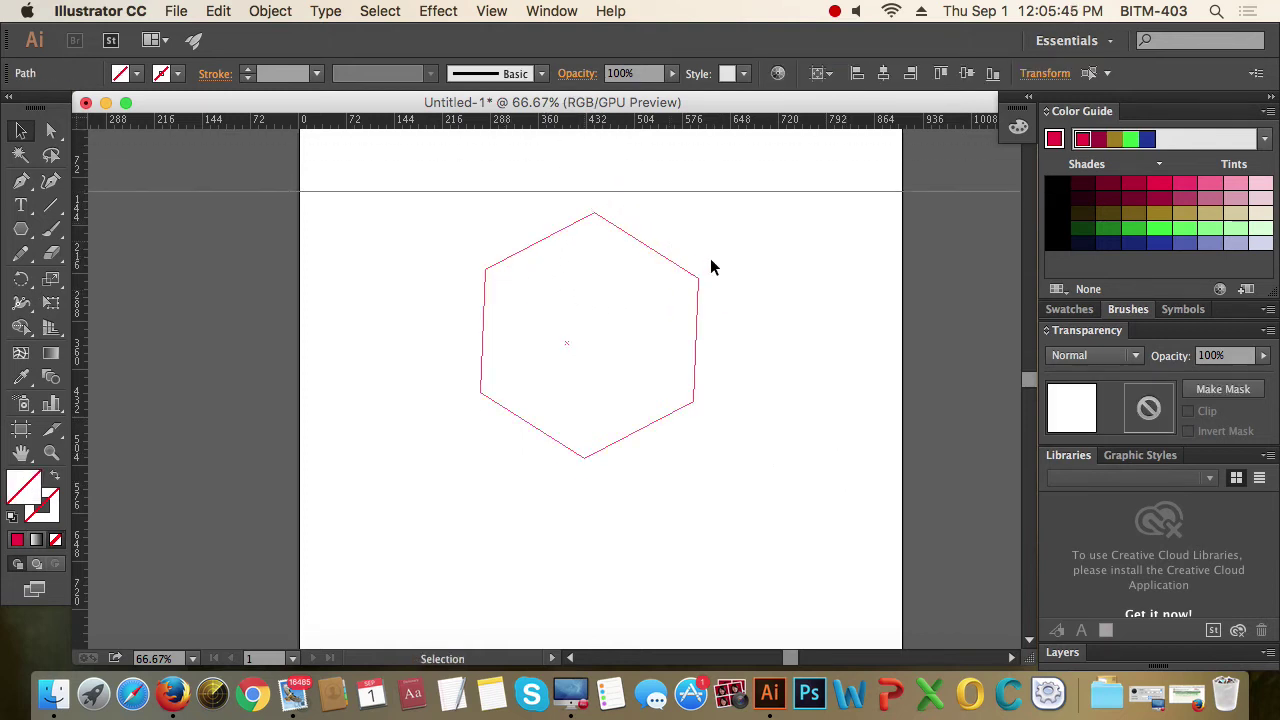
left_click(797, 277)
left_click(688, 272)
left_click(730, 263)
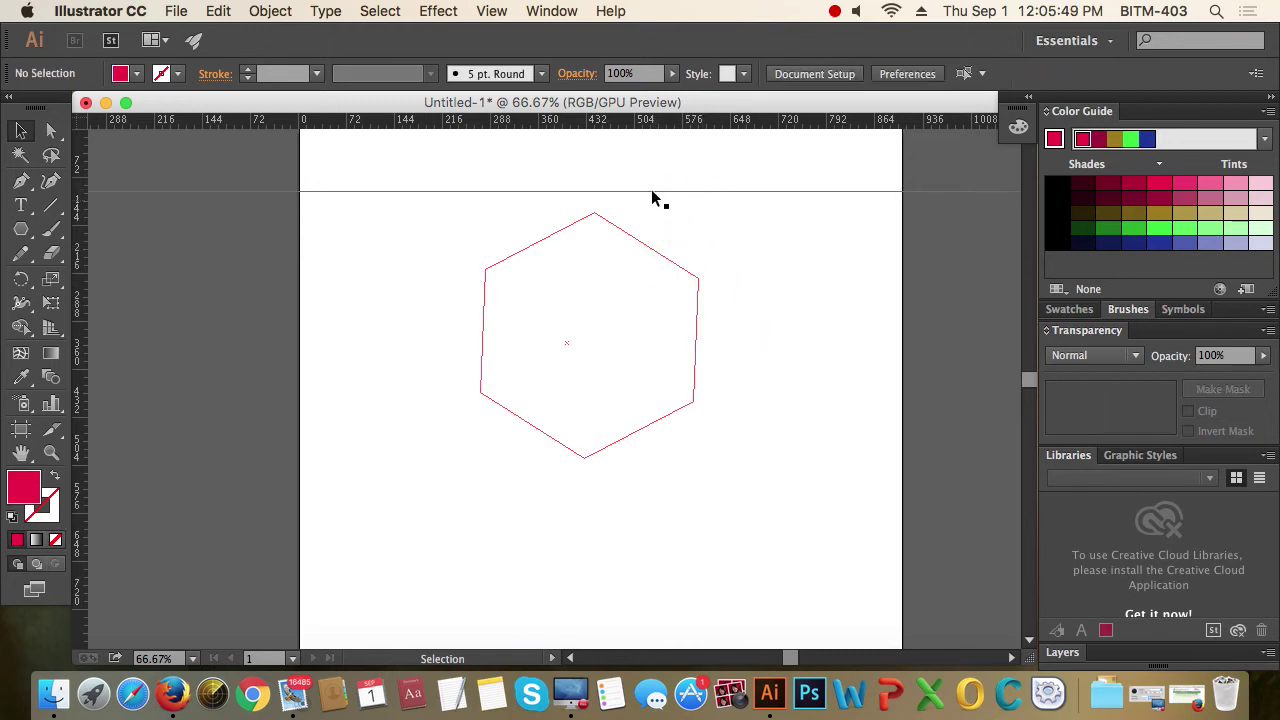
Release the hexagon guide back into a regular red shape, leaving it deselected.
left_click_drag(752, 247, 681, 337)
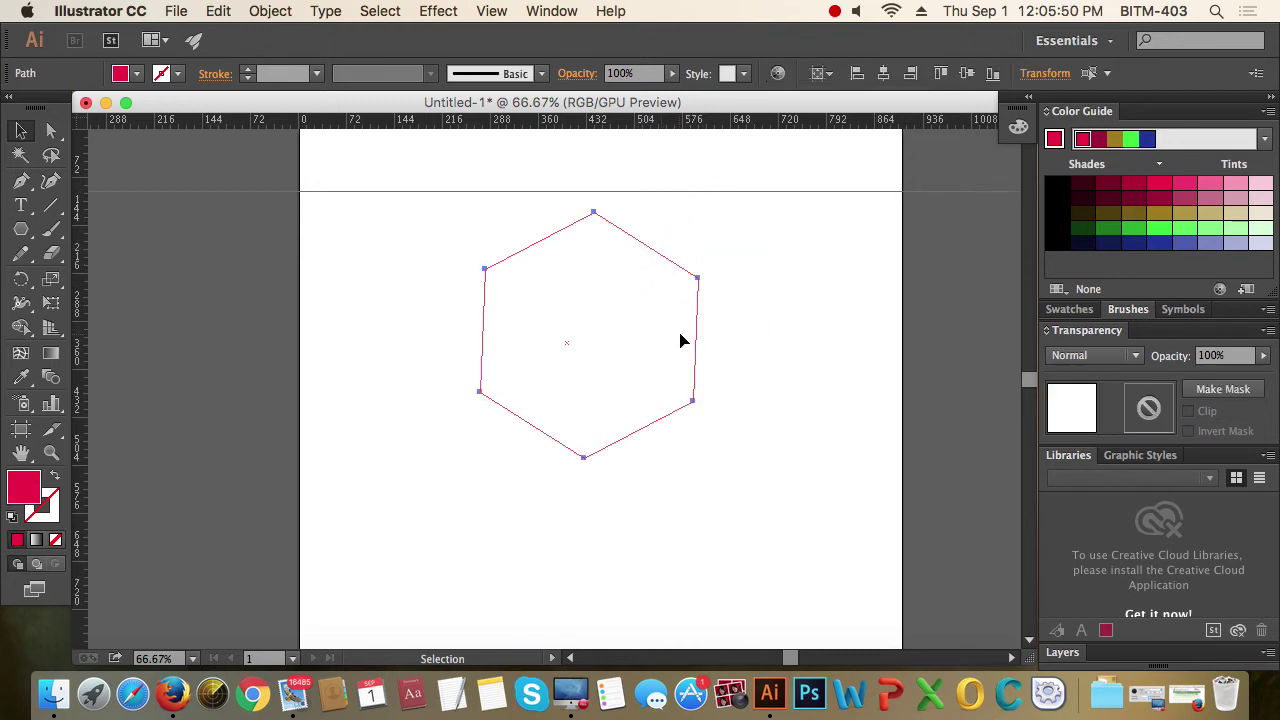
left_click(749, 312)
left_click_drag(466, 277, 524, 326)
right_click(572, 311)
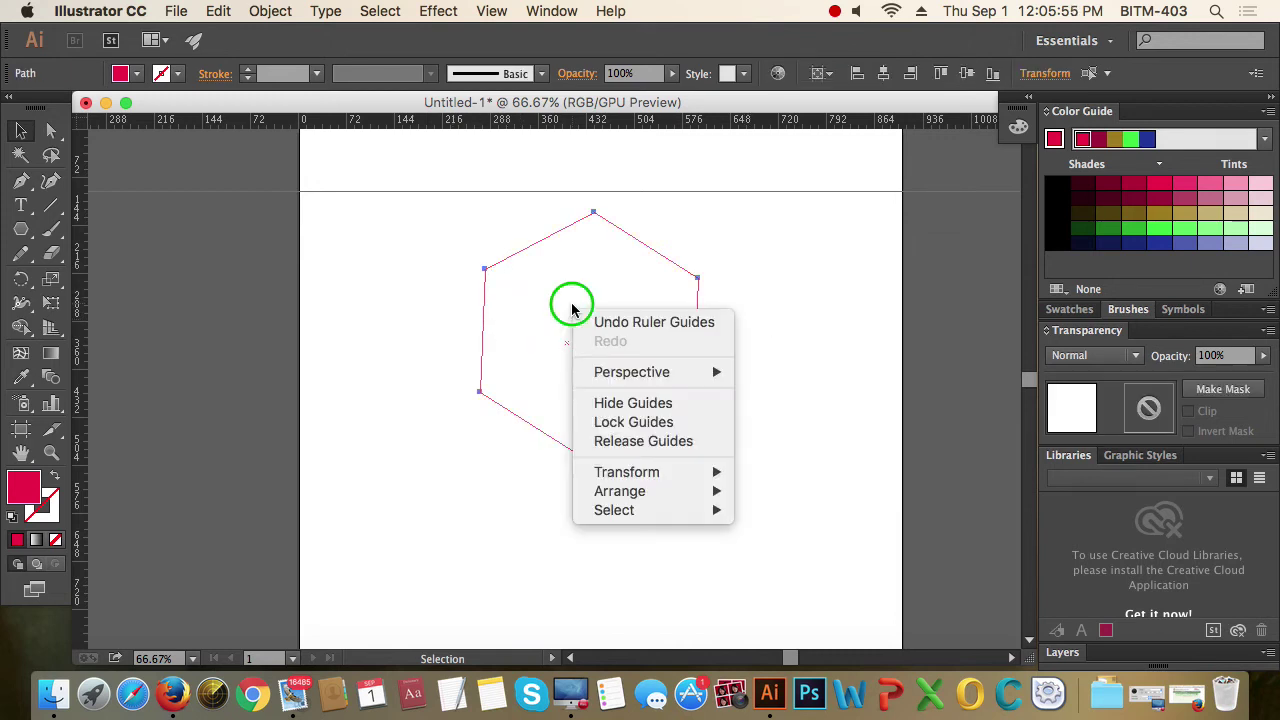
left_click(642, 441)
left_click(797, 422)
left_click(616, 313)
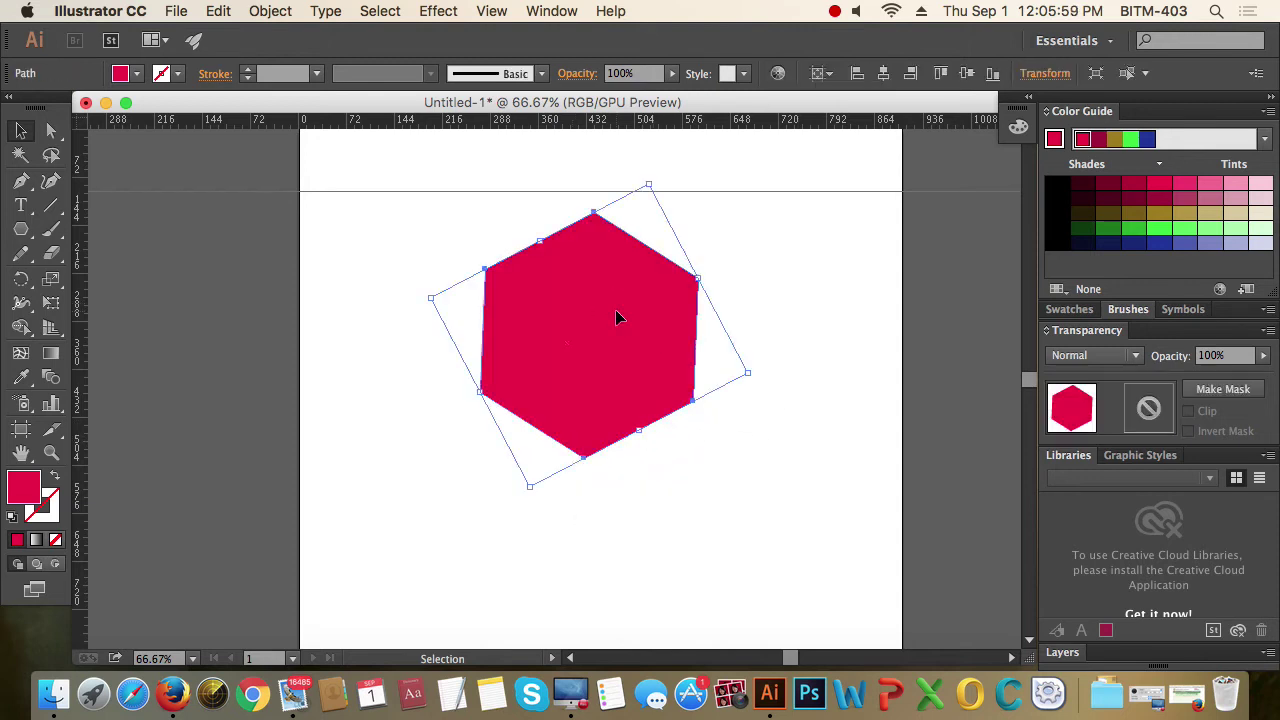
left_click(806, 349)
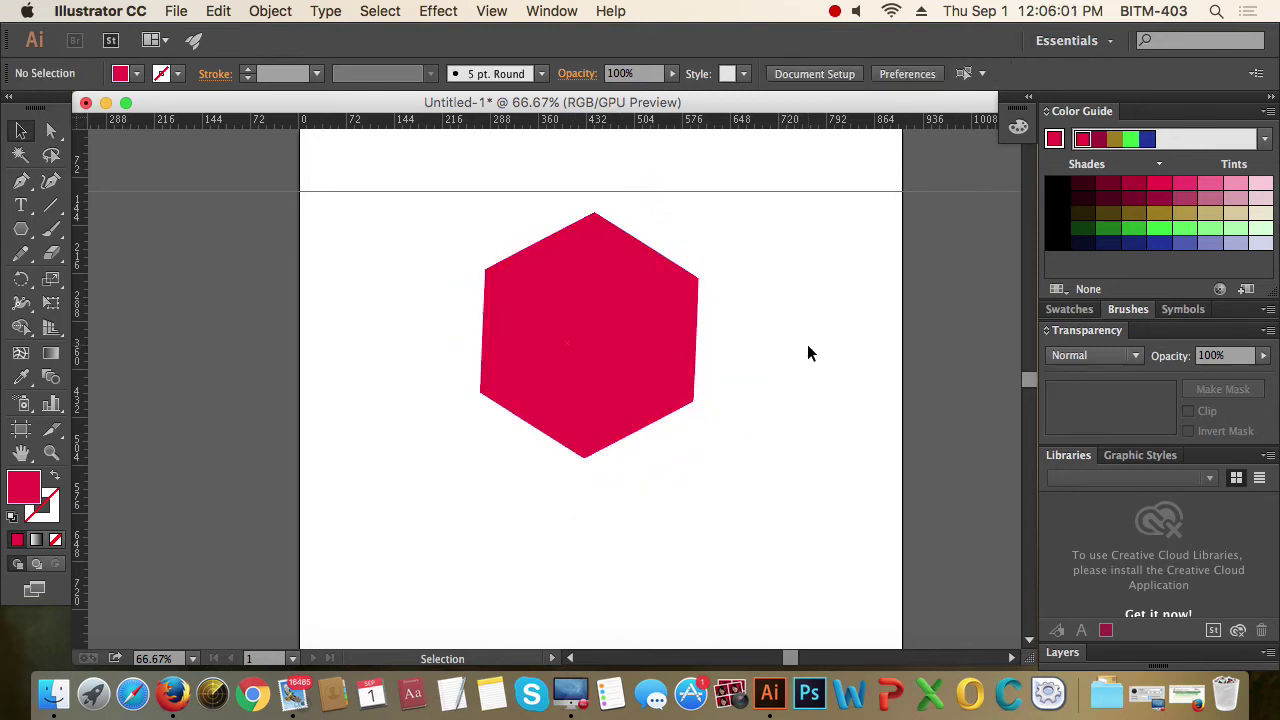
left_click(593, 288)
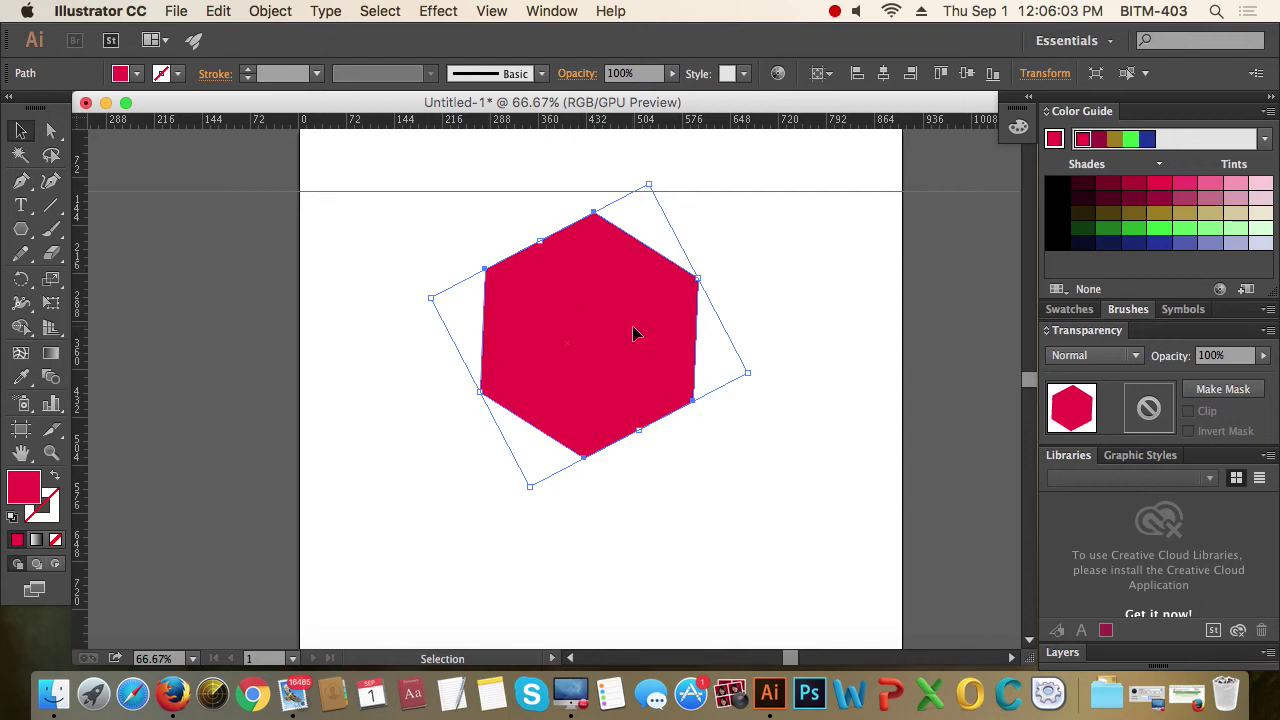
left_click(751, 282)
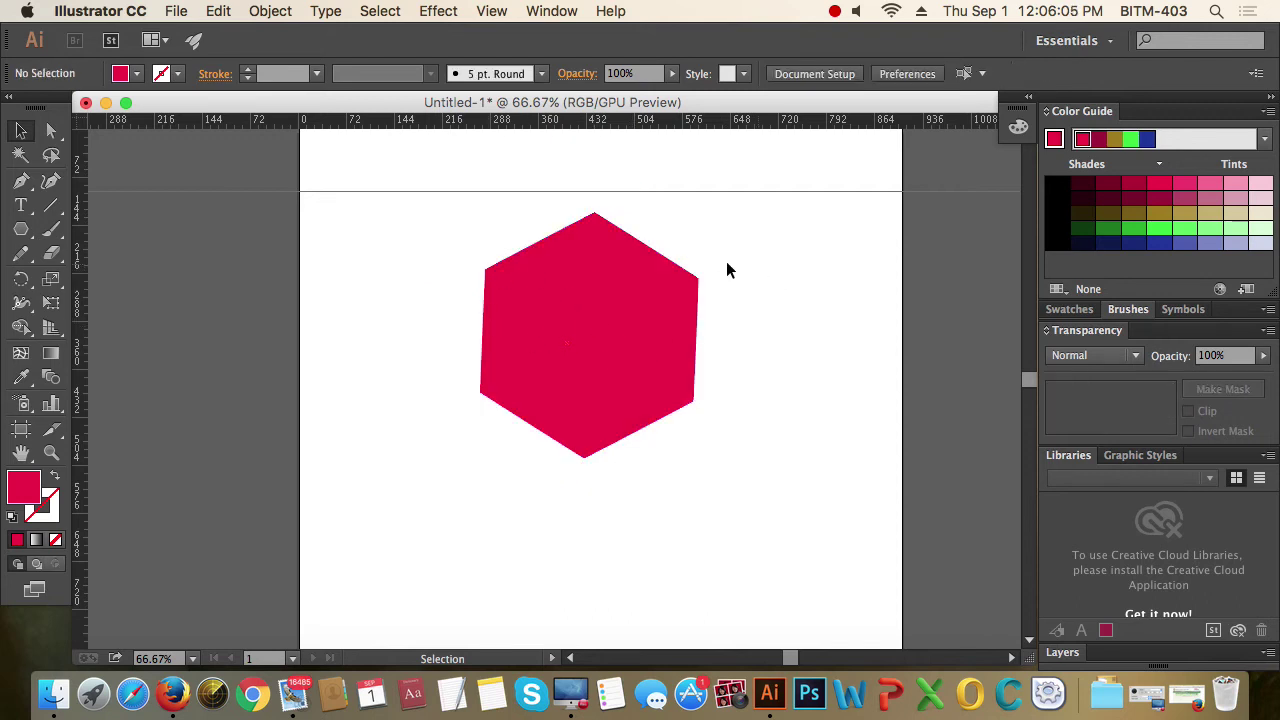
Clear the artboard by deleting the hexagon, the horizontal guide and the leftover stray point.
left_click_drag(464, 263, 542, 312)
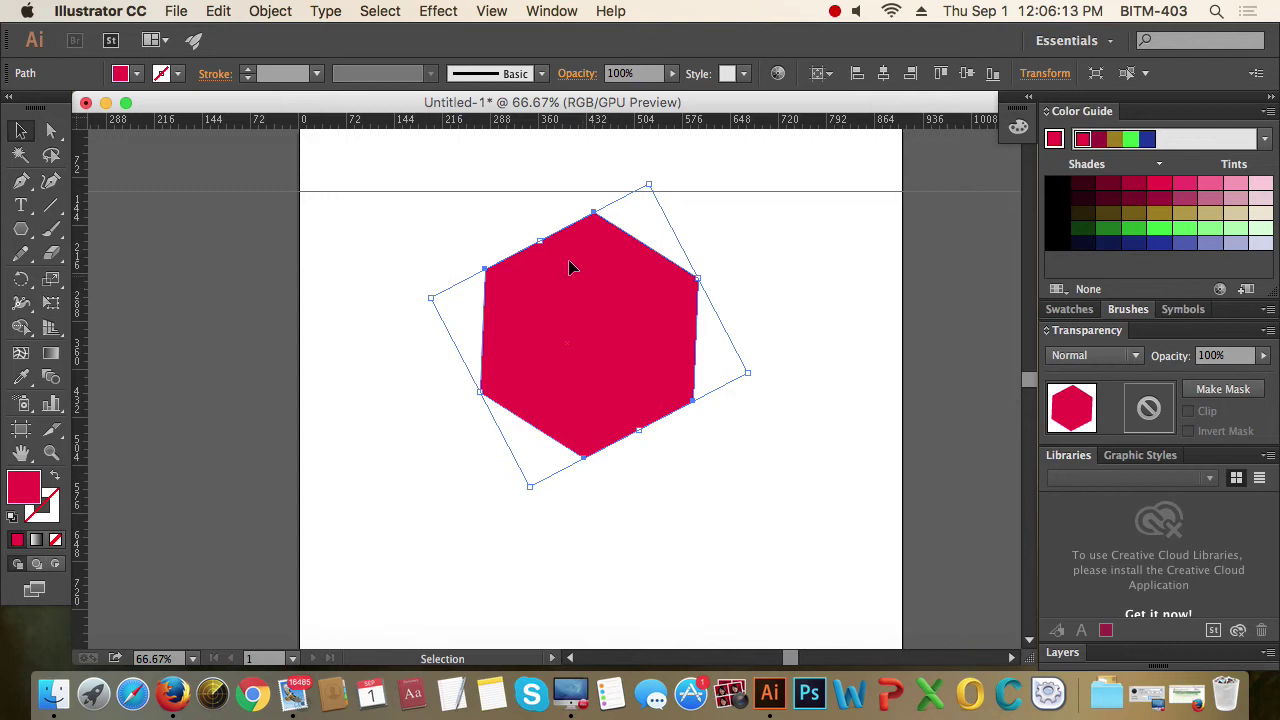
left_click_drag(497, 218, 608, 300)
key("Delete")
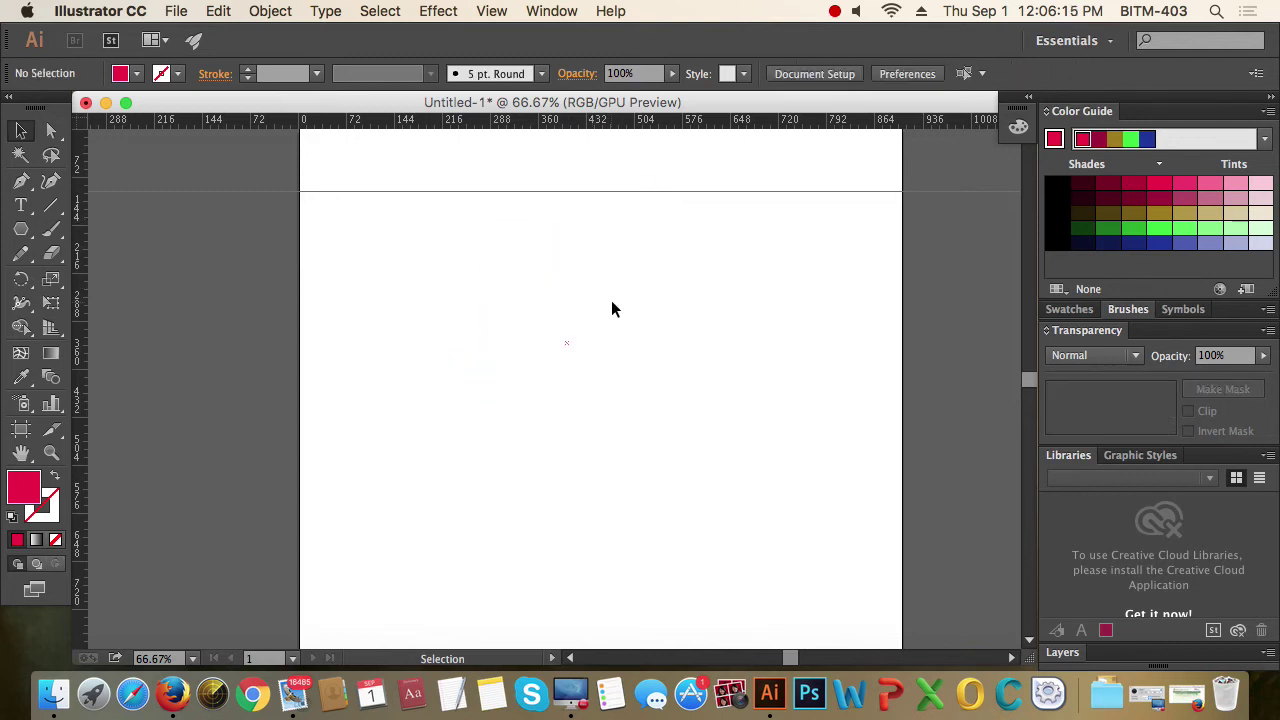
left_click_drag(700, 277, 620, 178)
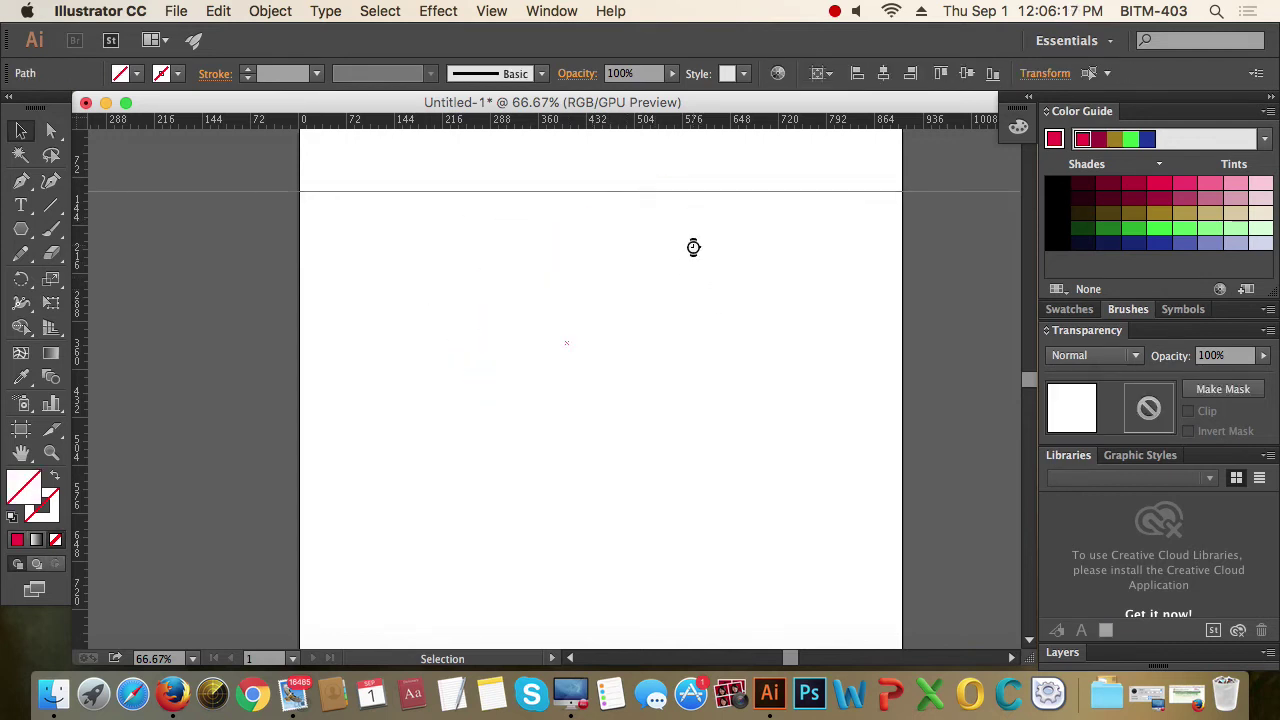
key("Delete")
left_click_drag(524, 302, 678, 452)
left_click_drag(415, 216, 850, 608)
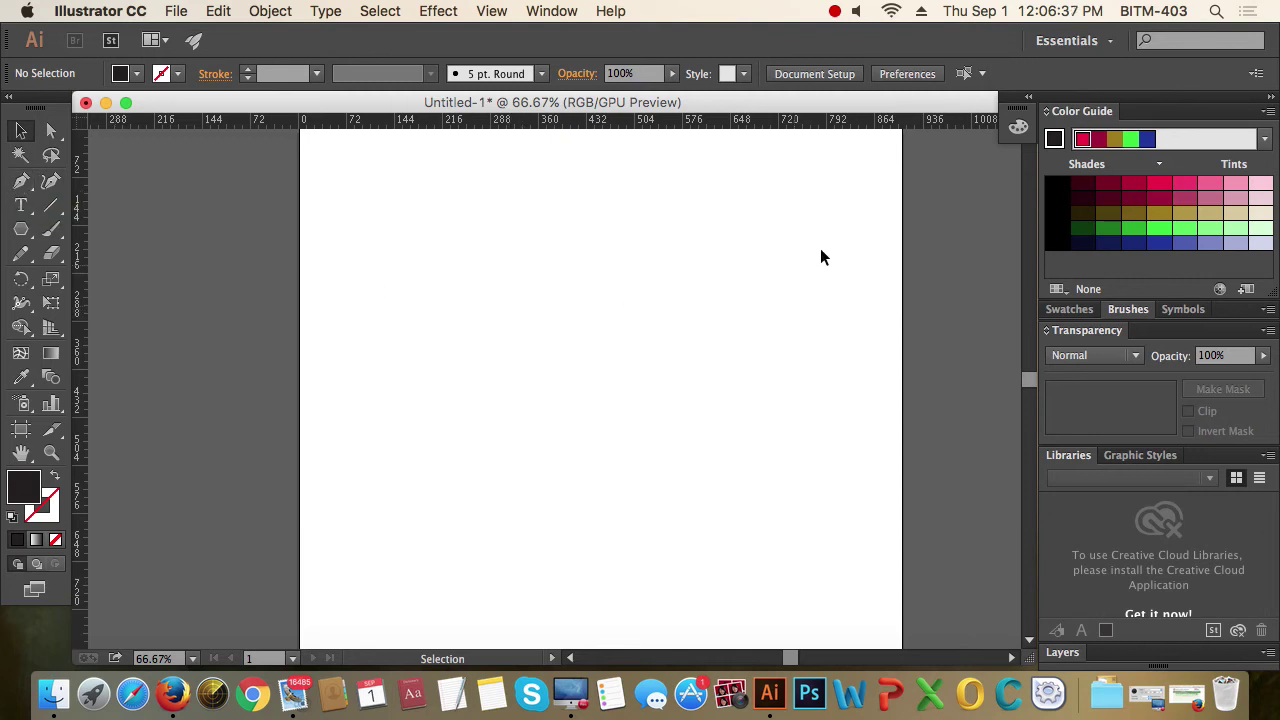
Start a Pen tool path with a first anchor point in the upper part of the empty artboard.
left_click(22, 184)
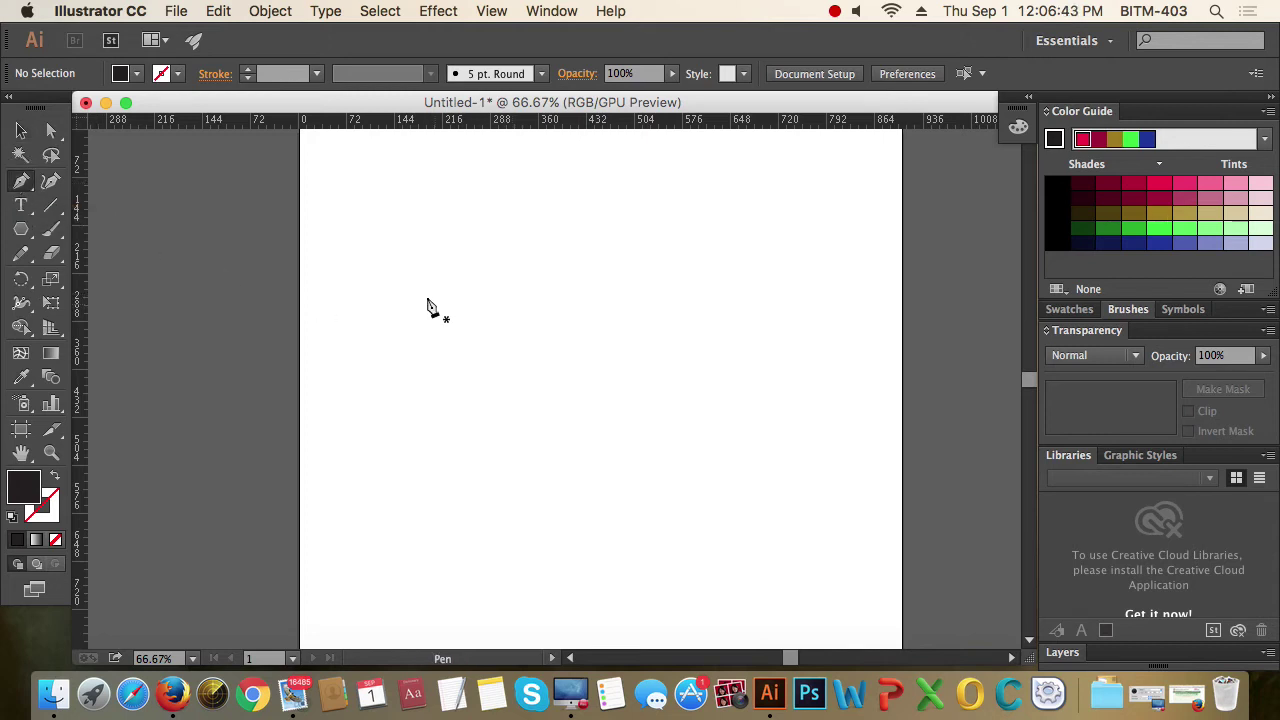
left_click(601, 253)
left_click(494, 270)
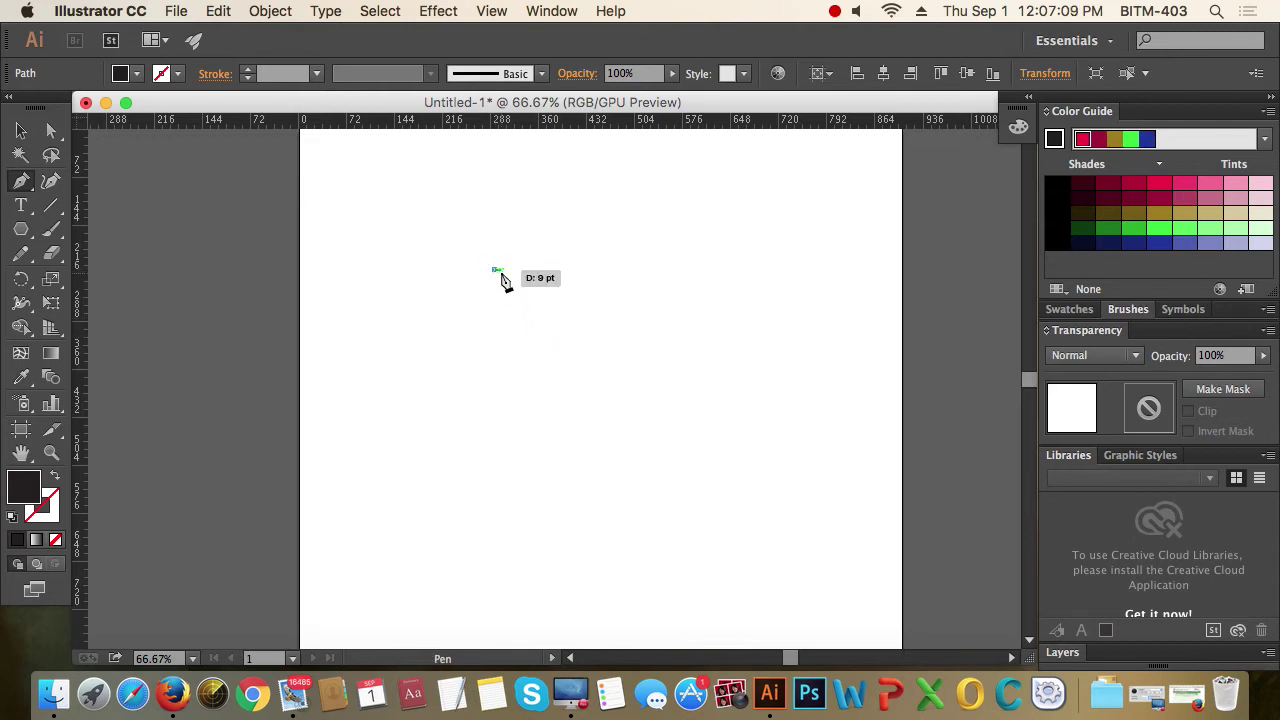
Examine the single anchor point at high magnification, up to 1200%, and in the overall artboard view.
key("super+equal")
key("super+equal")
key("super+equal")
key("super+equal")
key("super+equal")
key("super+equal")
key("super+equal")
key("super+equal")
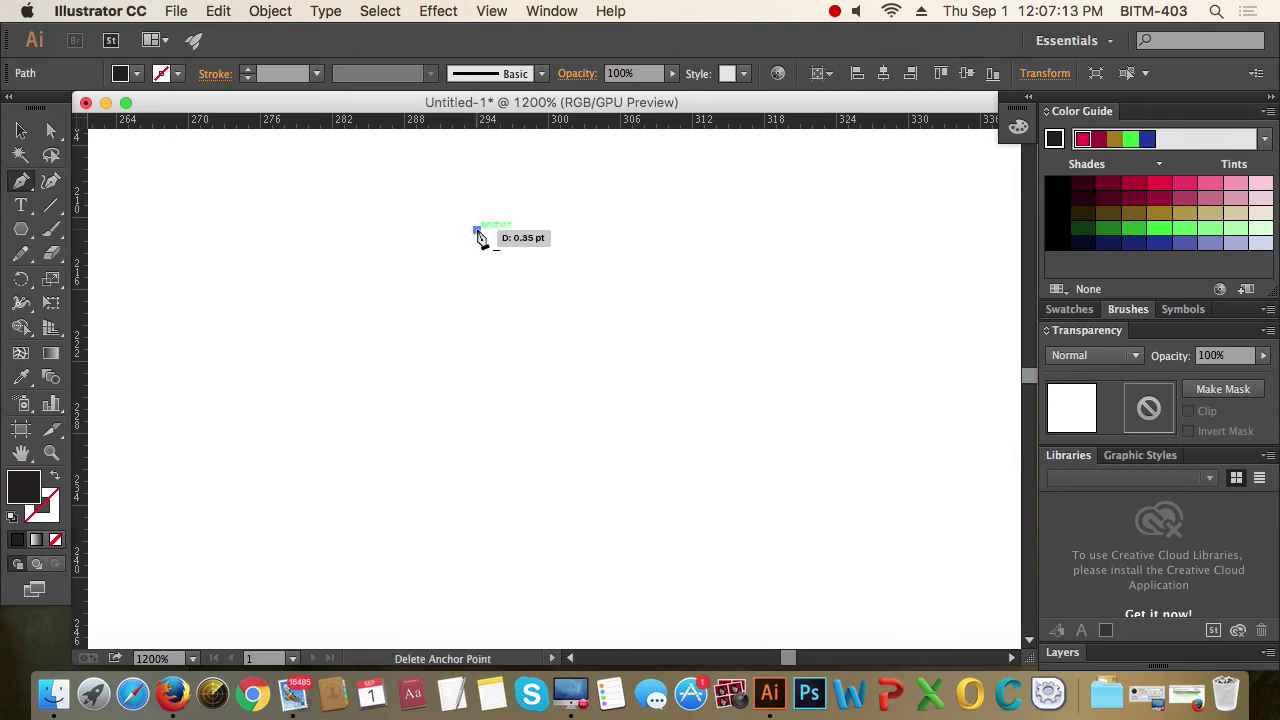
key("super+minus")
key("super+minus")
key("super+minus")
key("super+minus")
key("super+minus")
key("super+minus")
key("super+minus")
key("super+minus")
key("super+minus")
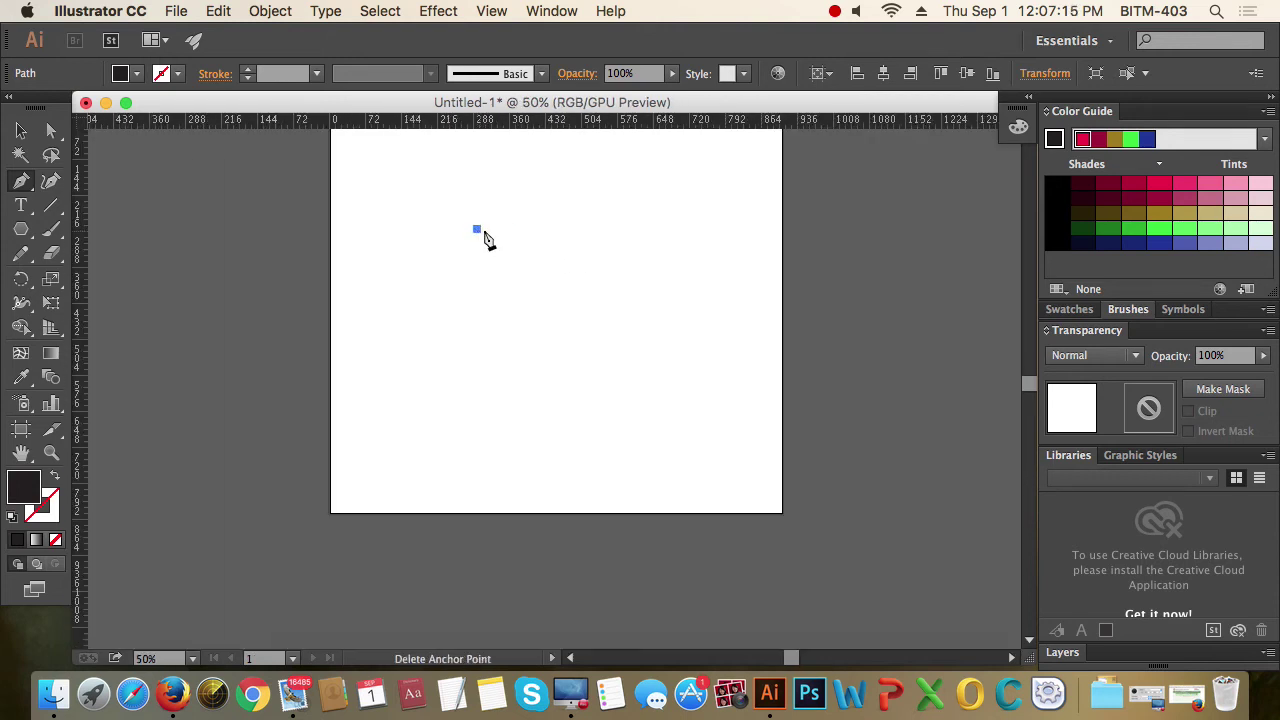
Draw a closed black rectangle about 242 pt wide and 132 pt high with the Pen tool, starting from the existing anchor point.
key("super+equal")
key("super+equal")
key("super+equal")
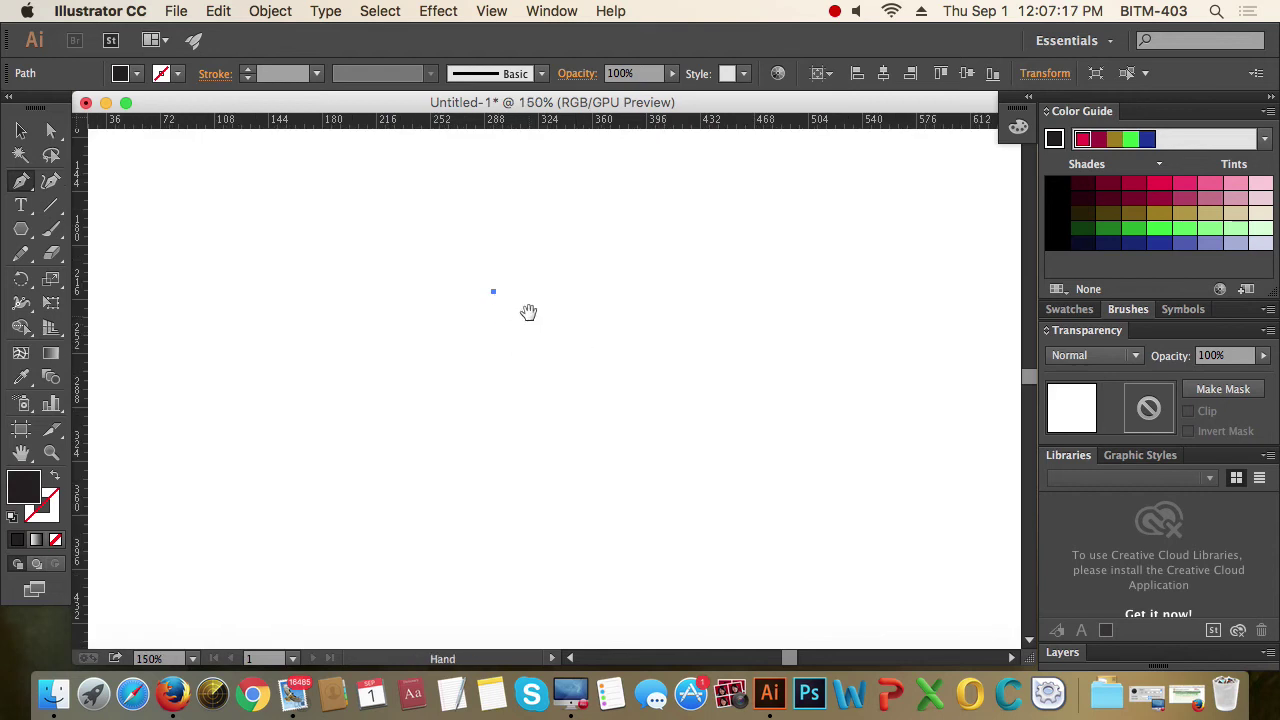
left_click_drag(528, 314, 512, 318)
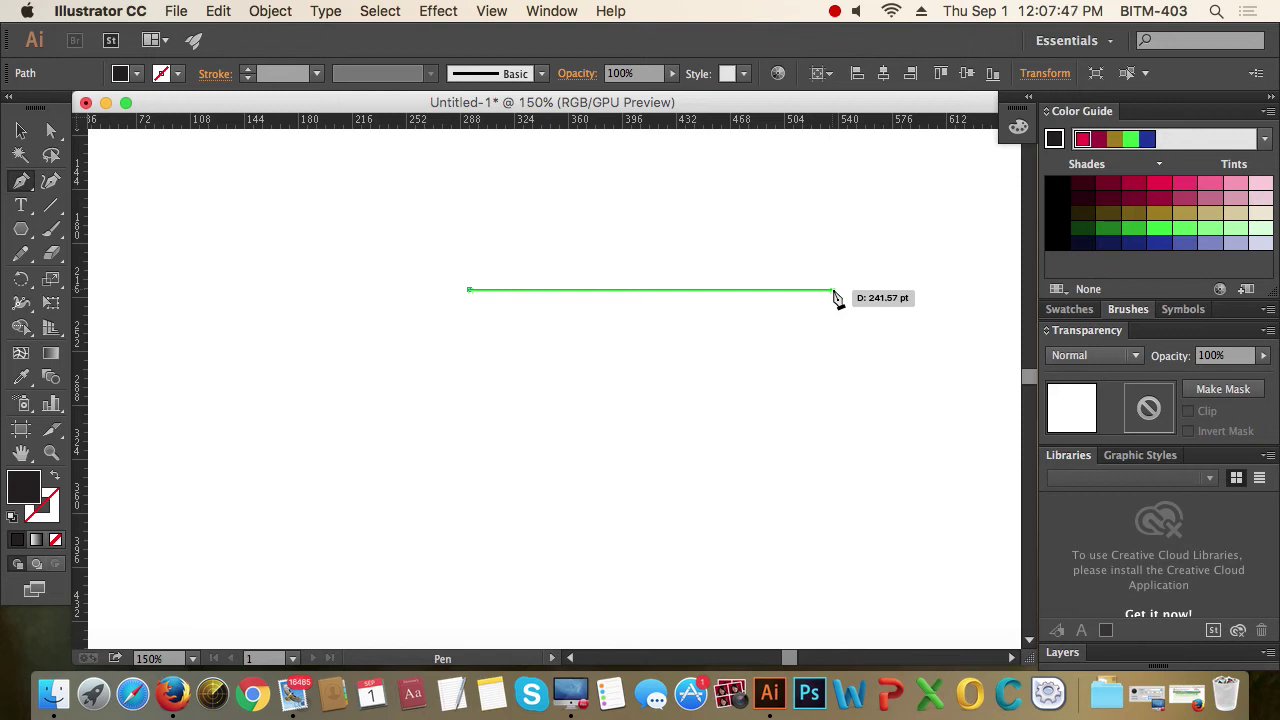
left_click(833, 291)
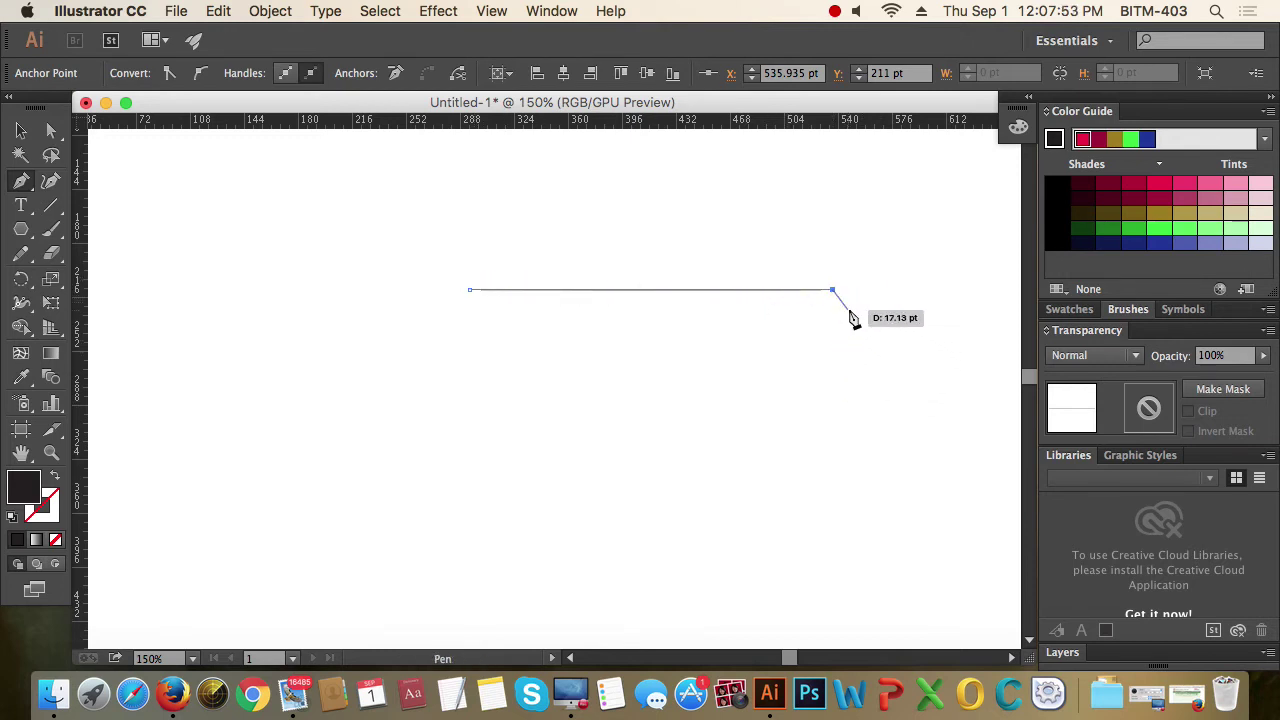
left_click(834, 488)
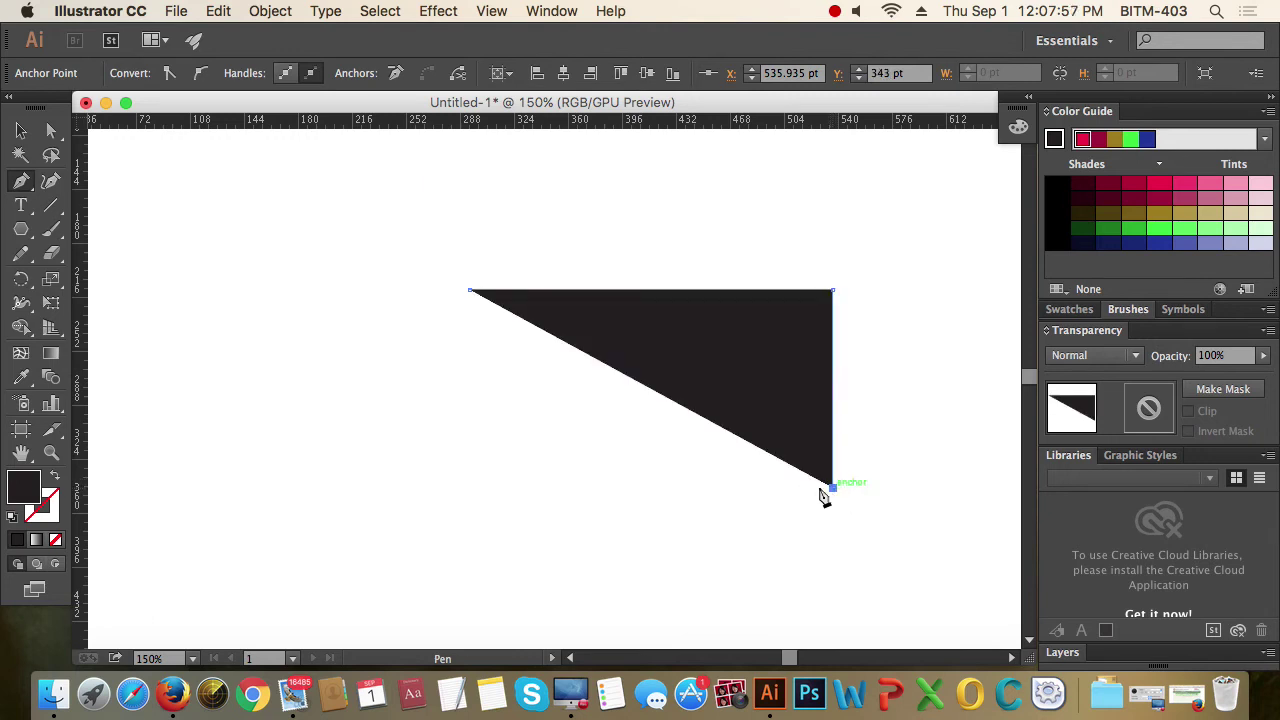
left_click(471, 488)
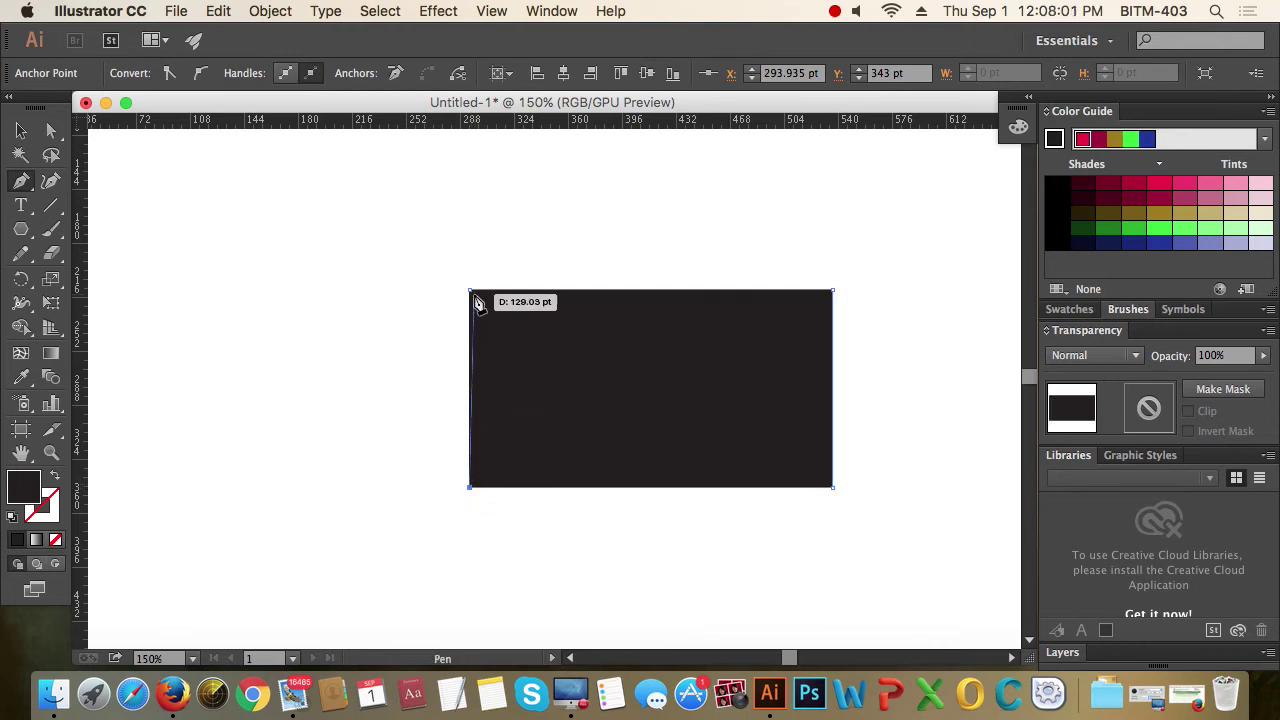
scroll(476, 300, "up", 2)
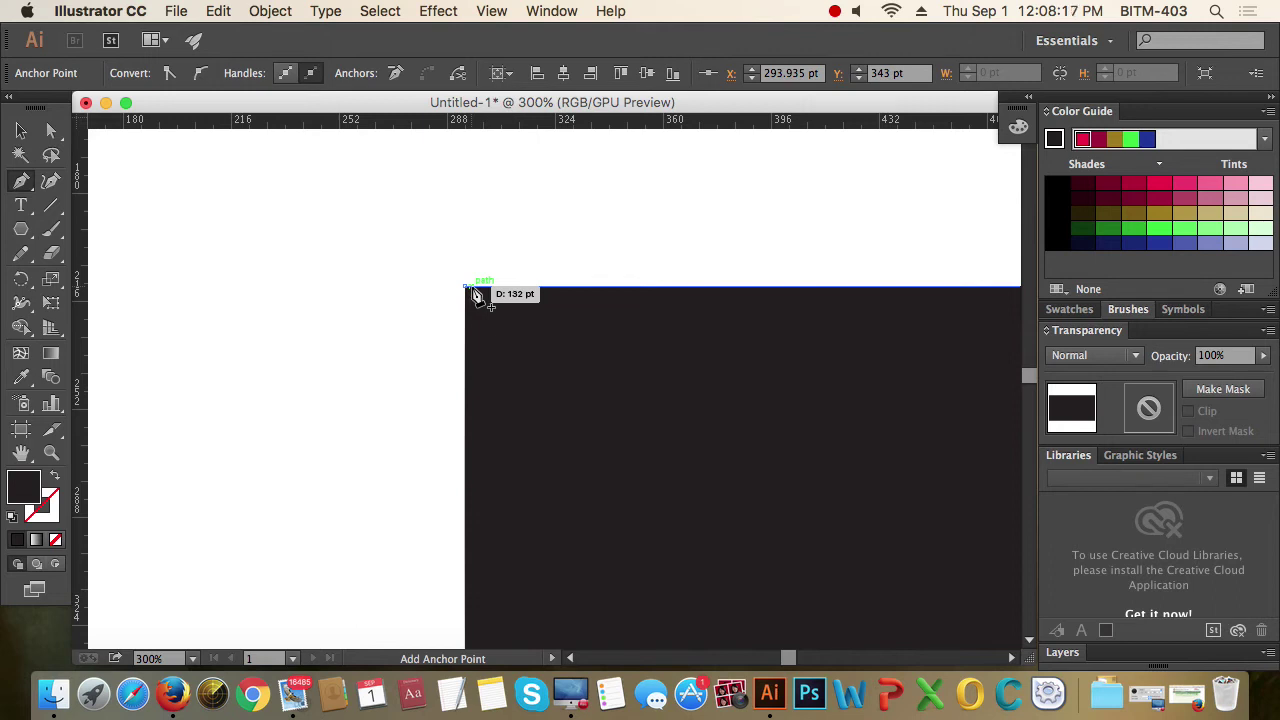
left_click_drag(467, 296, 470, 297)
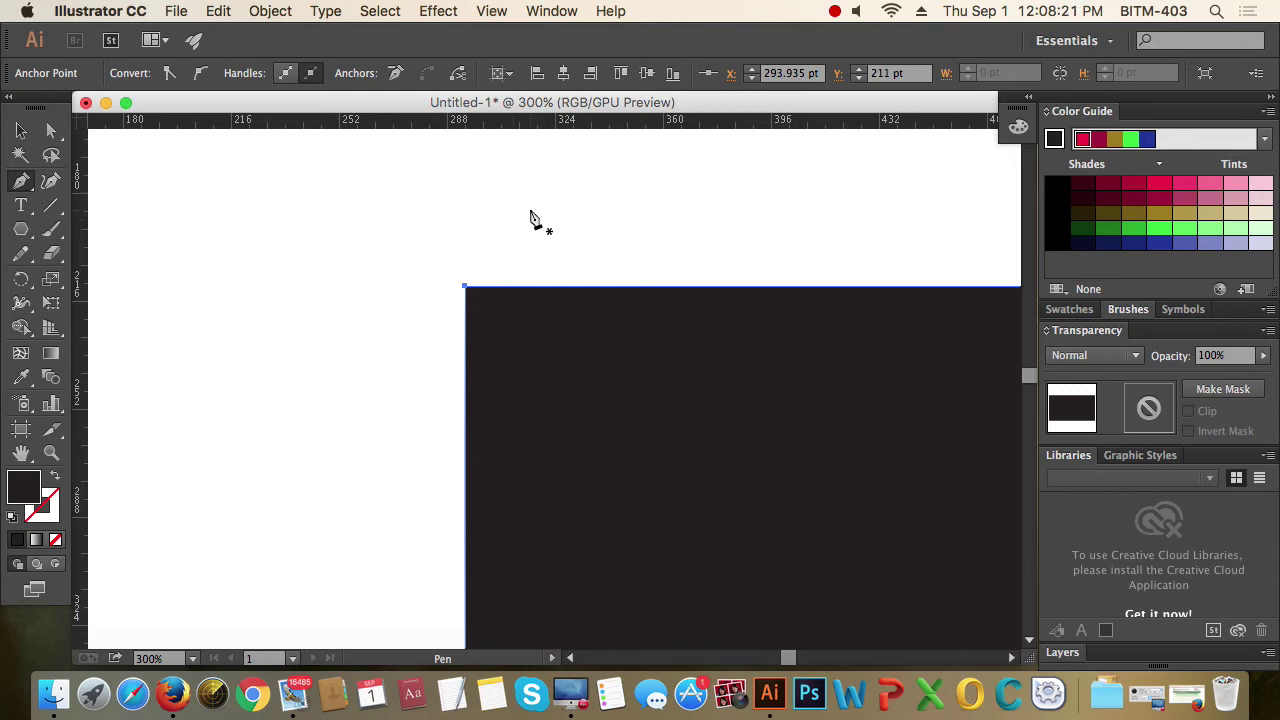
Draw a closed, irregular four-sided black shape with the Pen tool to the left of the rectangle.
scroll(529, 212, "down", 2)
left_click_drag(283, 234, 453, 207)
left_click(436, 352)
left_click(208, 340)
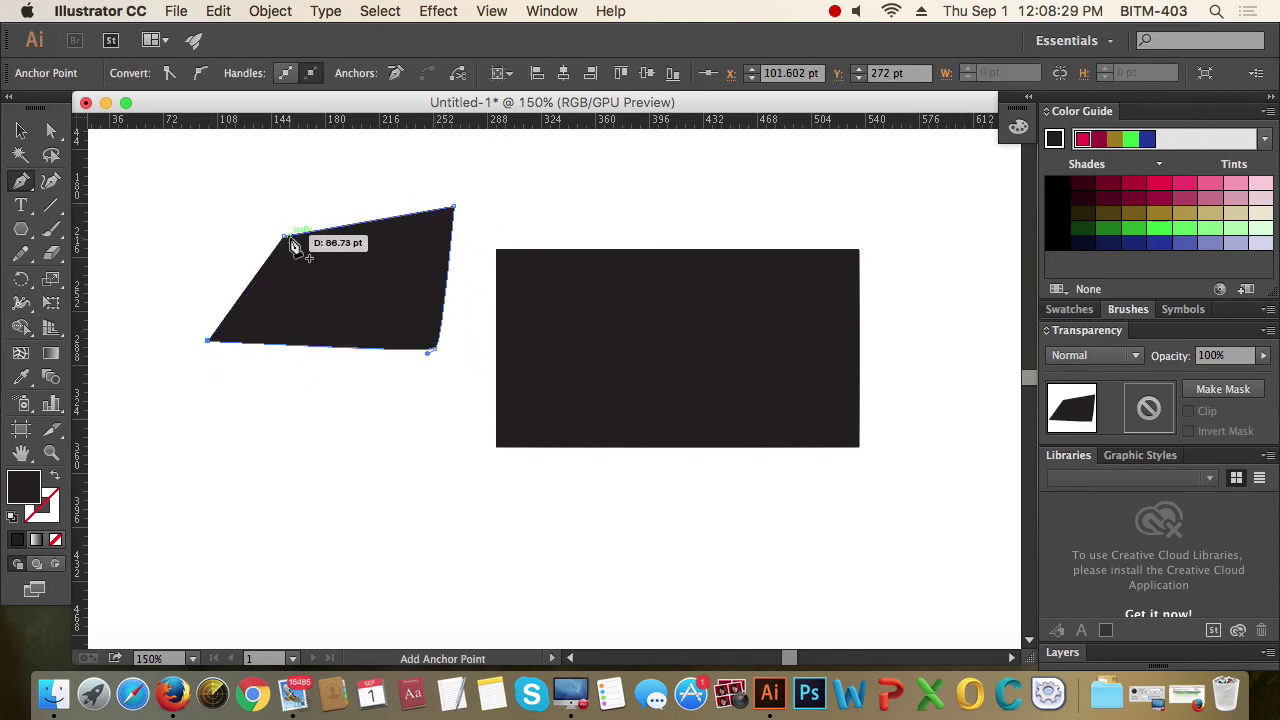
left_click(287, 239)
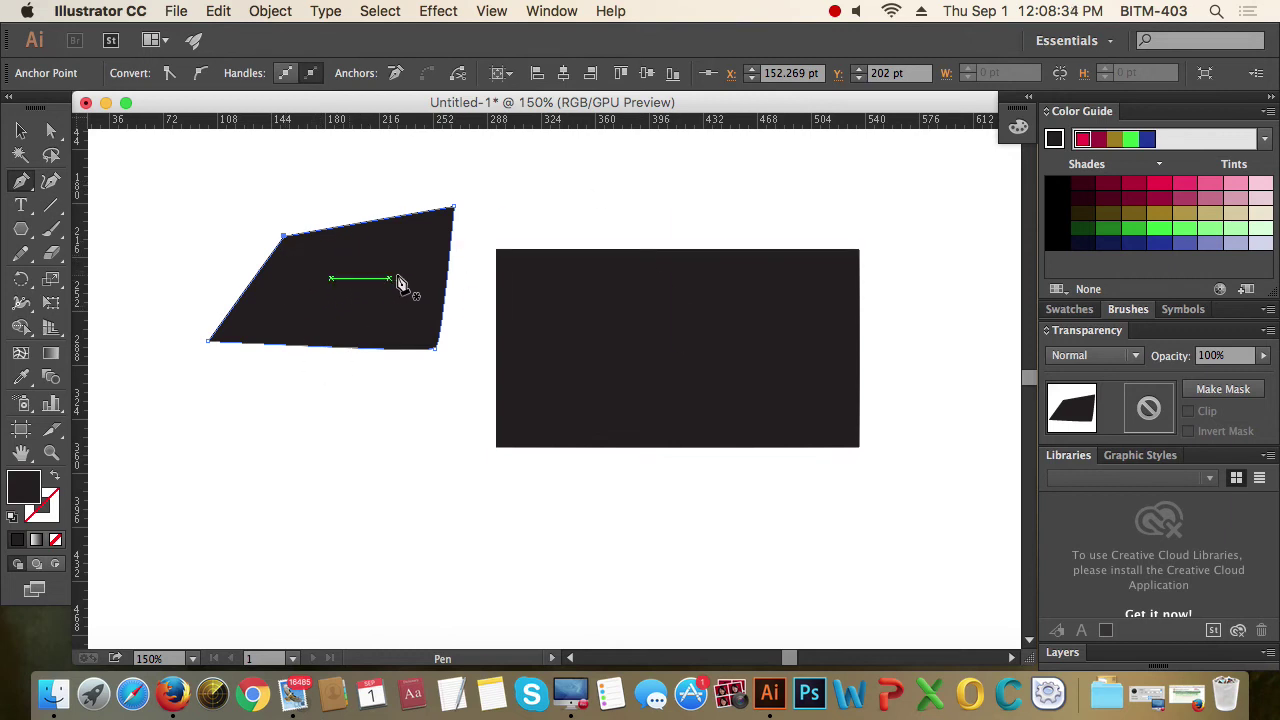
Move the black rectangle slightly up and to the right with the Selection tool.
left_click(21, 130)
left_click(226, 165)
left_click_drag(666, 346, 676, 315)
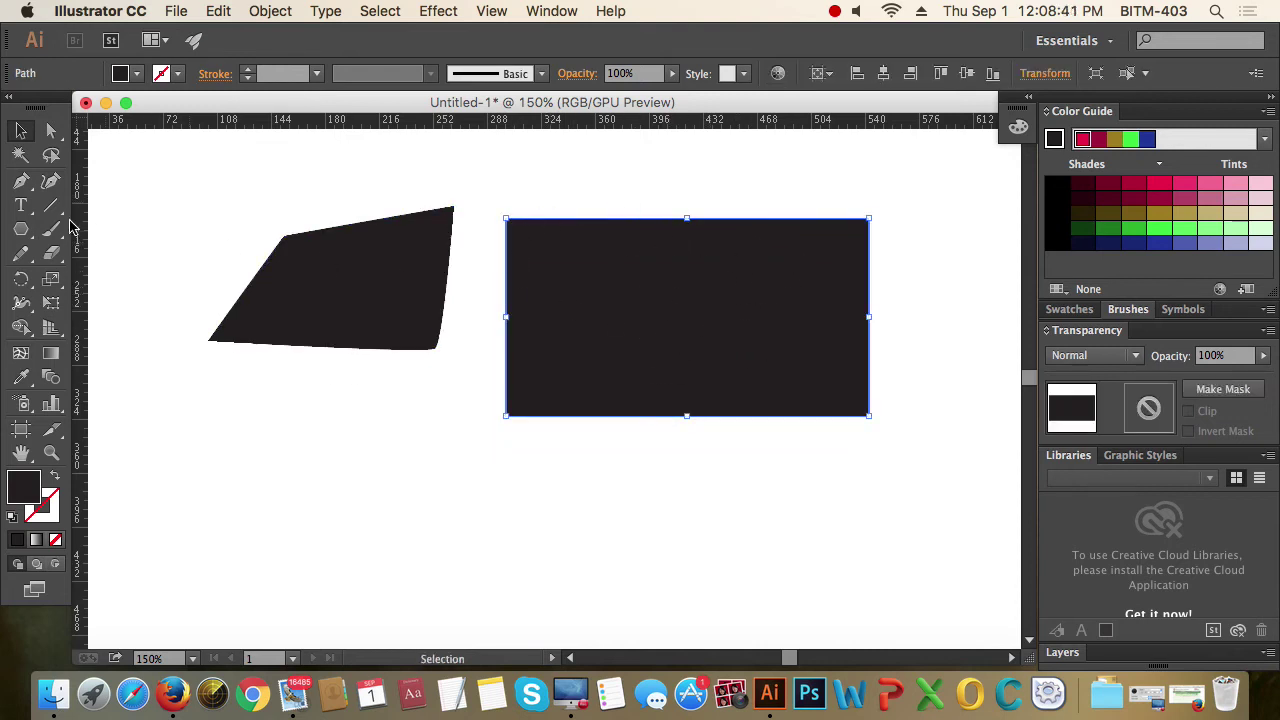
Delete the irregular four-sided shape and move the black rectangle up and to the right.
left_click_drag(21, 229, 565, 264)
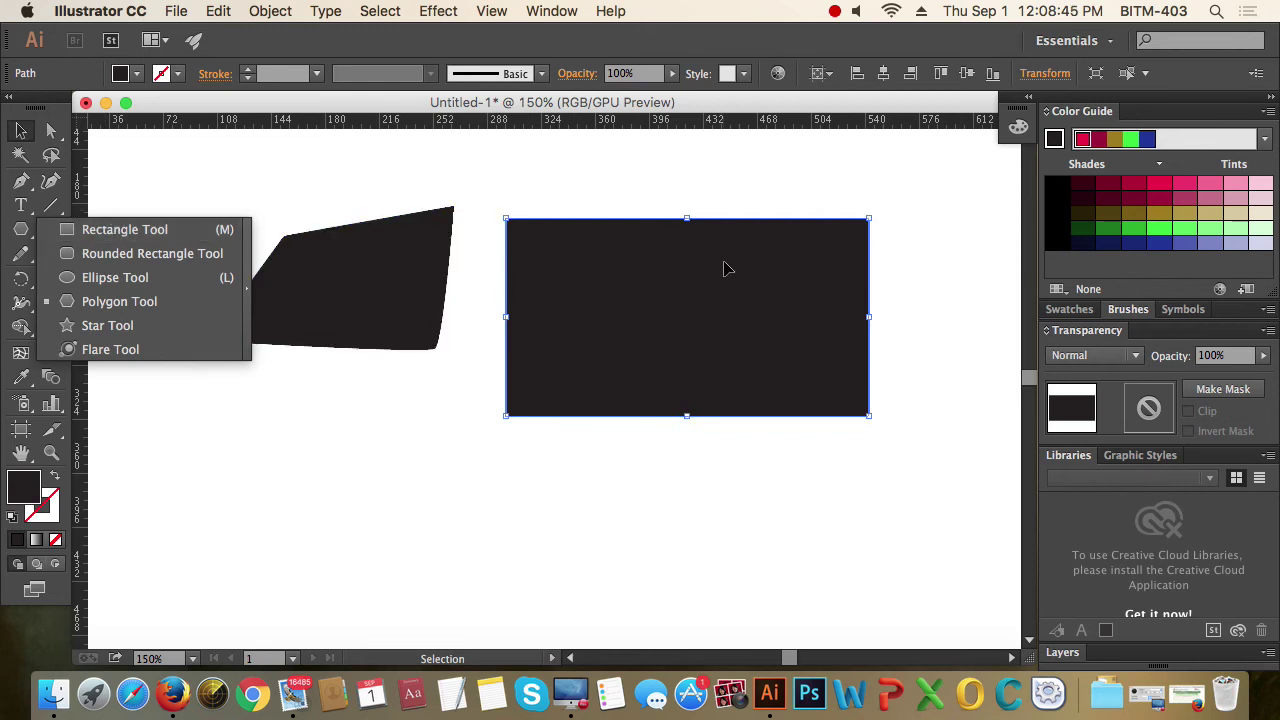
left_click(20, 131)
left_click(309, 177)
left_click_drag(394, 251, 350, 246)
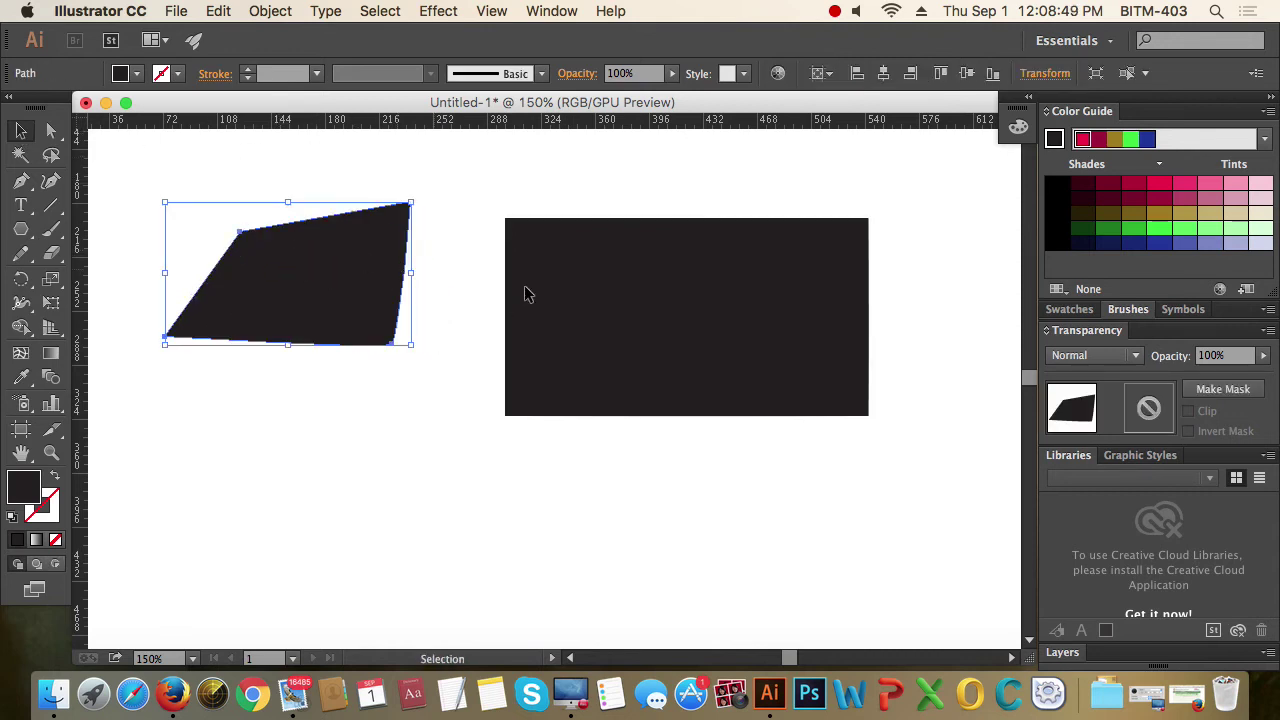
left_click(565, 297)
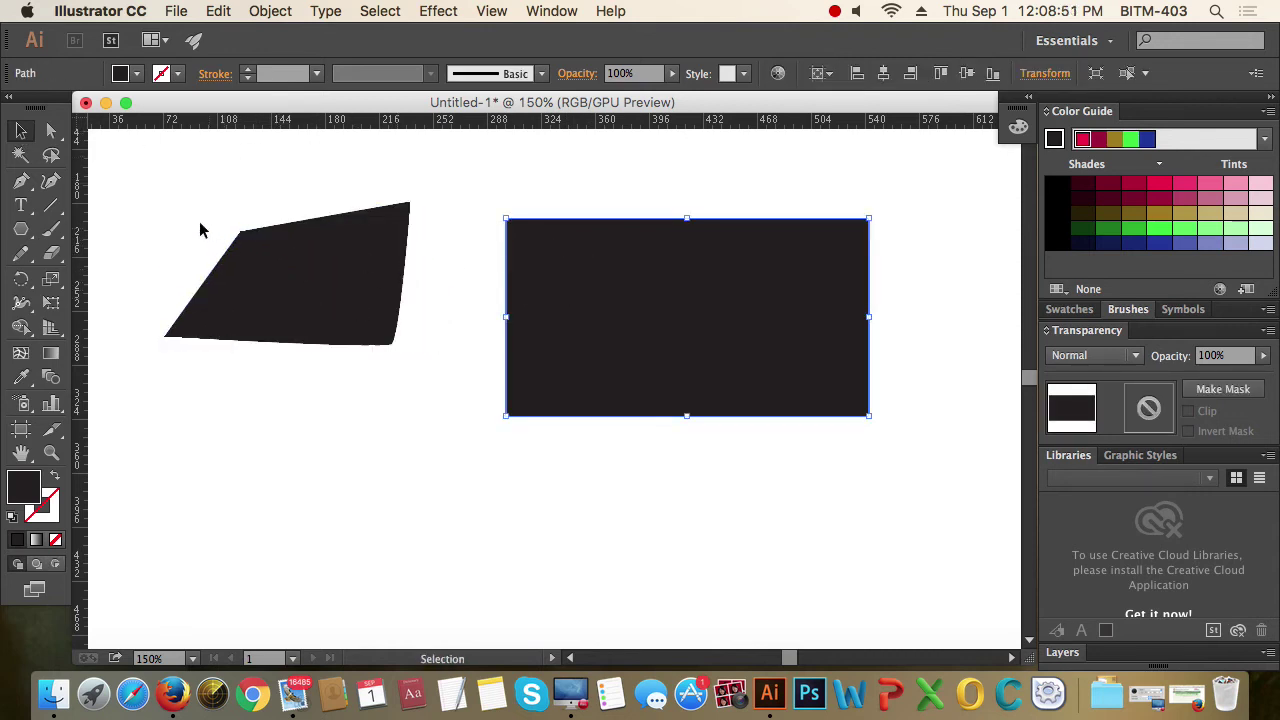
left_click(257, 258)
key("Delete")
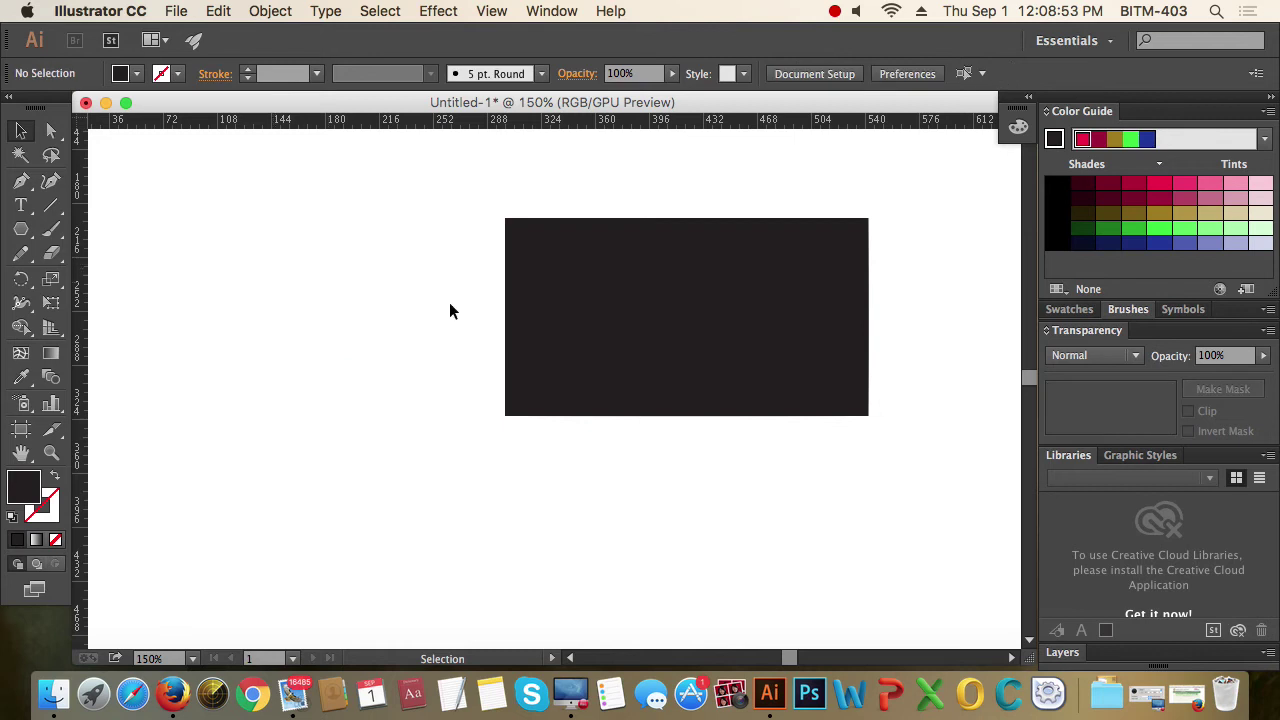
left_click_drag(608, 320, 749, 264)
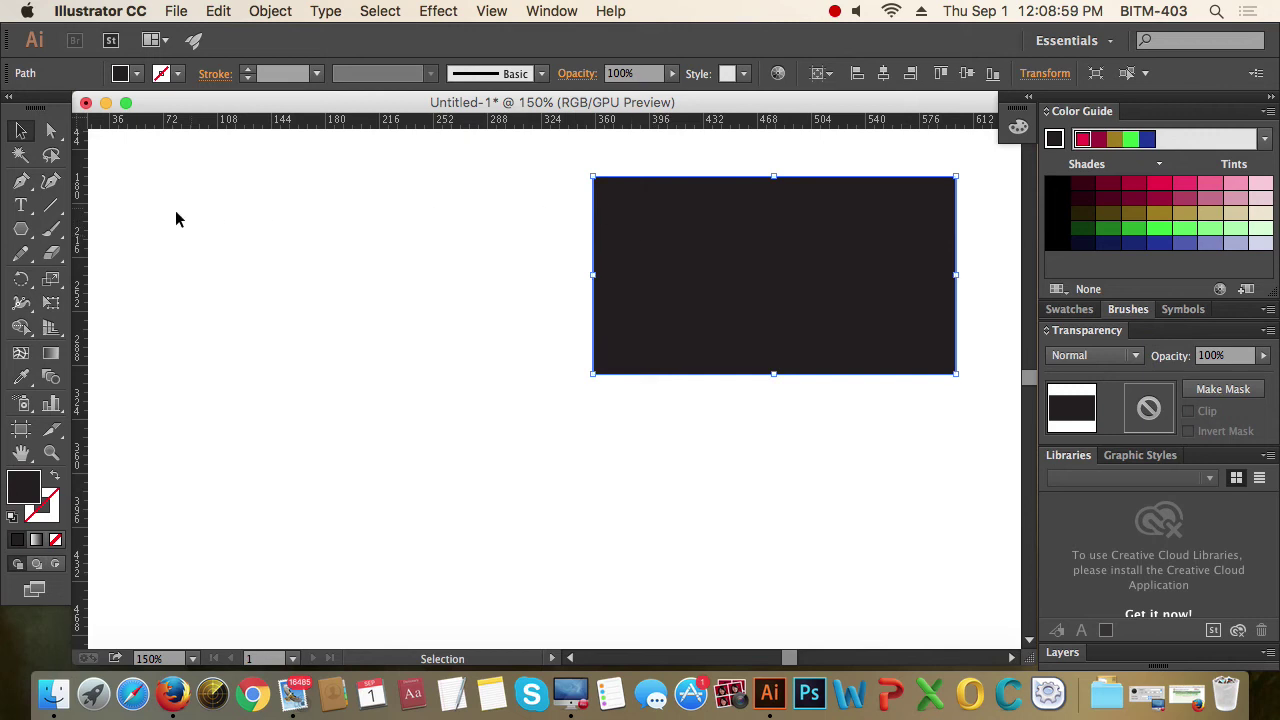
Draw a straight horizontal line with the Pen tool to the left of the rectangle.
left_click(21, 181)
left_click(224, 200)
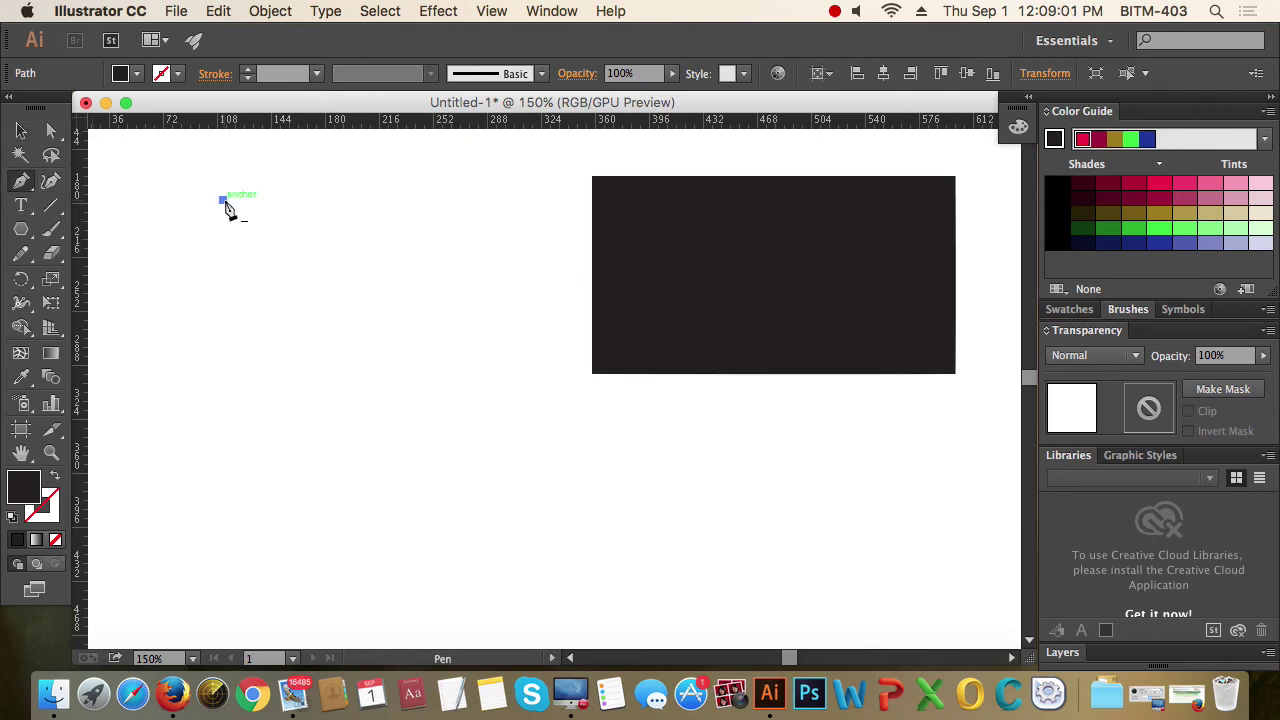
left_click(446, 200)
key("v")
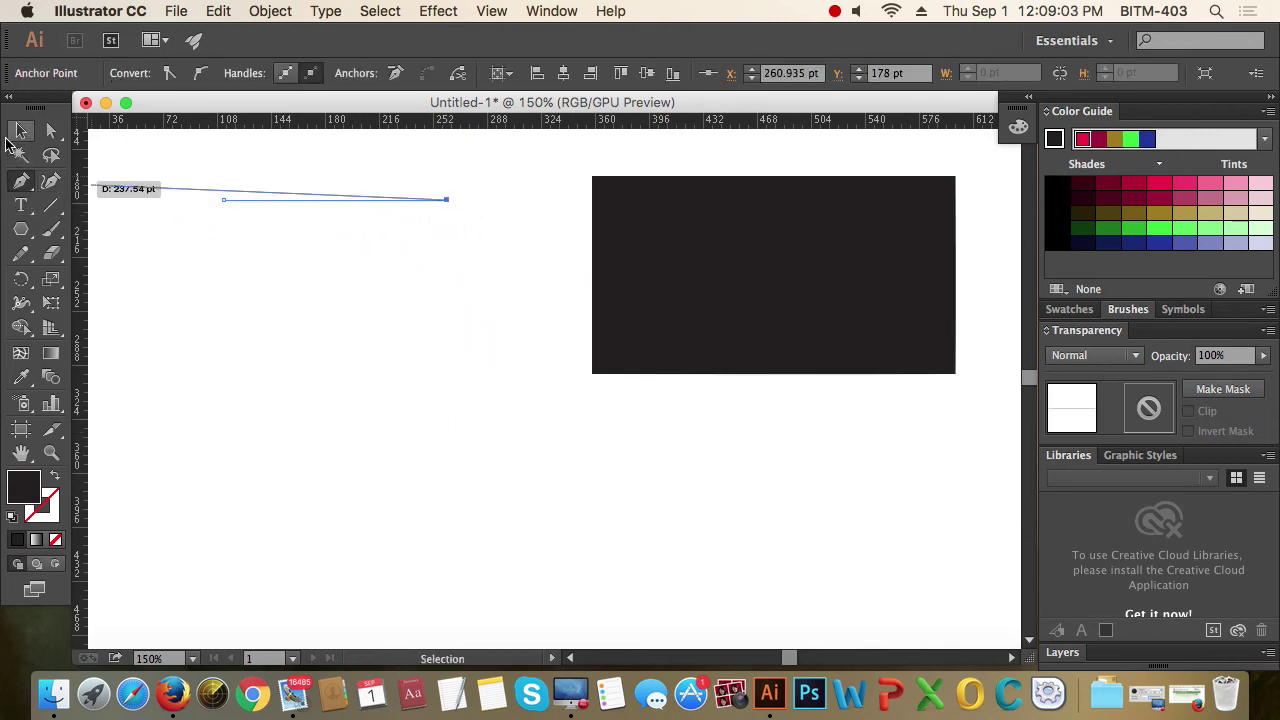
key("Delete")
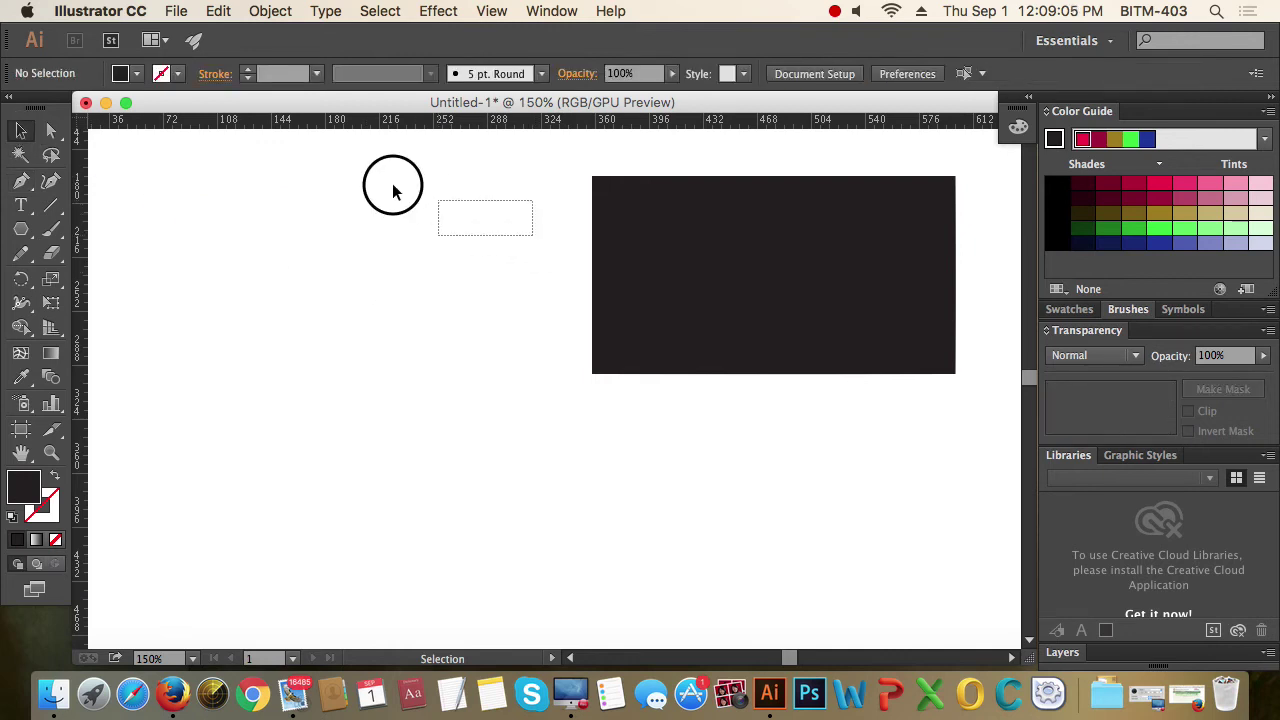
key("ctrl+z")
Swap fill and stroke on both the line and the rectangle, giving each a black outline and no fill.
left_click(55, 478)
left_click(316, 434)
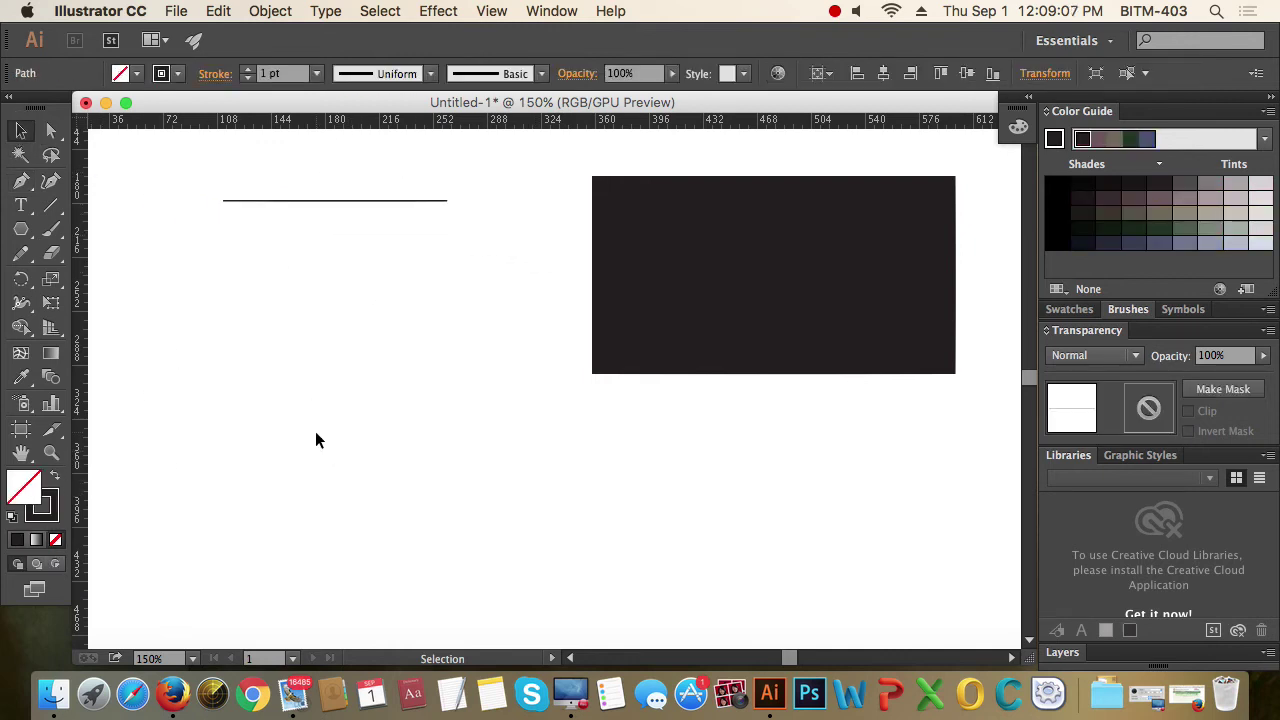
left_click_drag(209, 185, 444, 219)
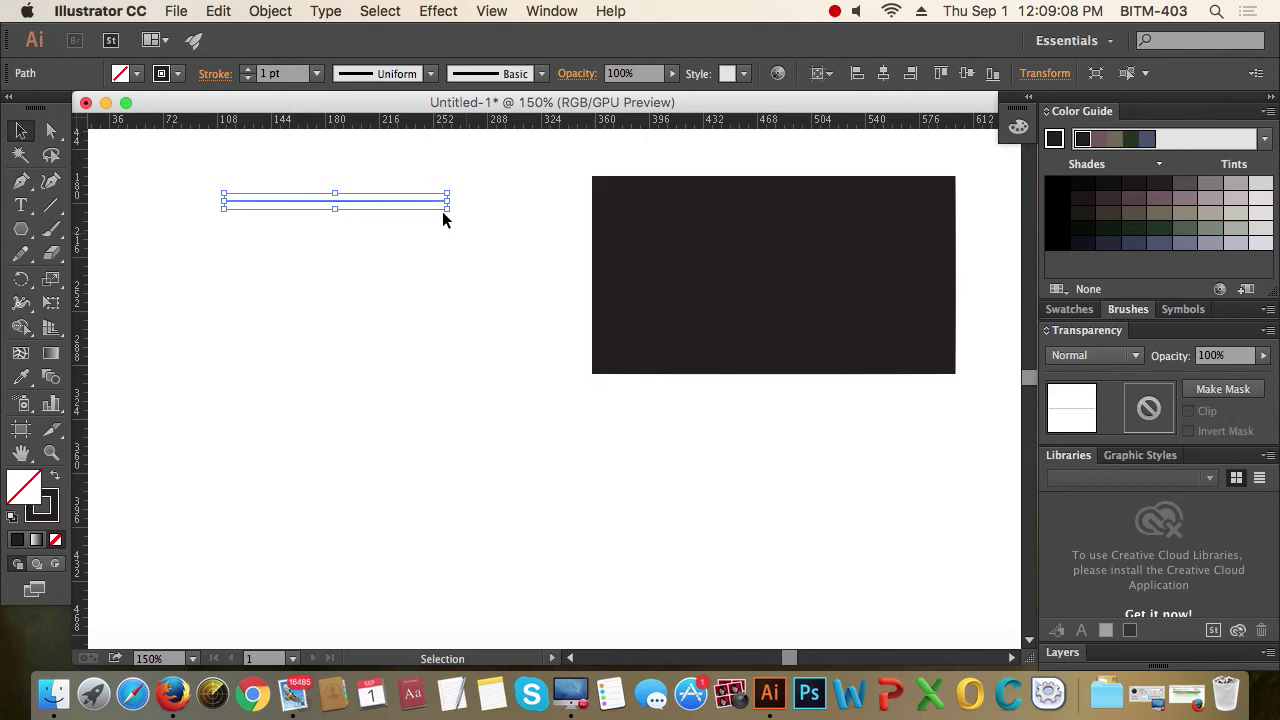
left_click(387, 255)
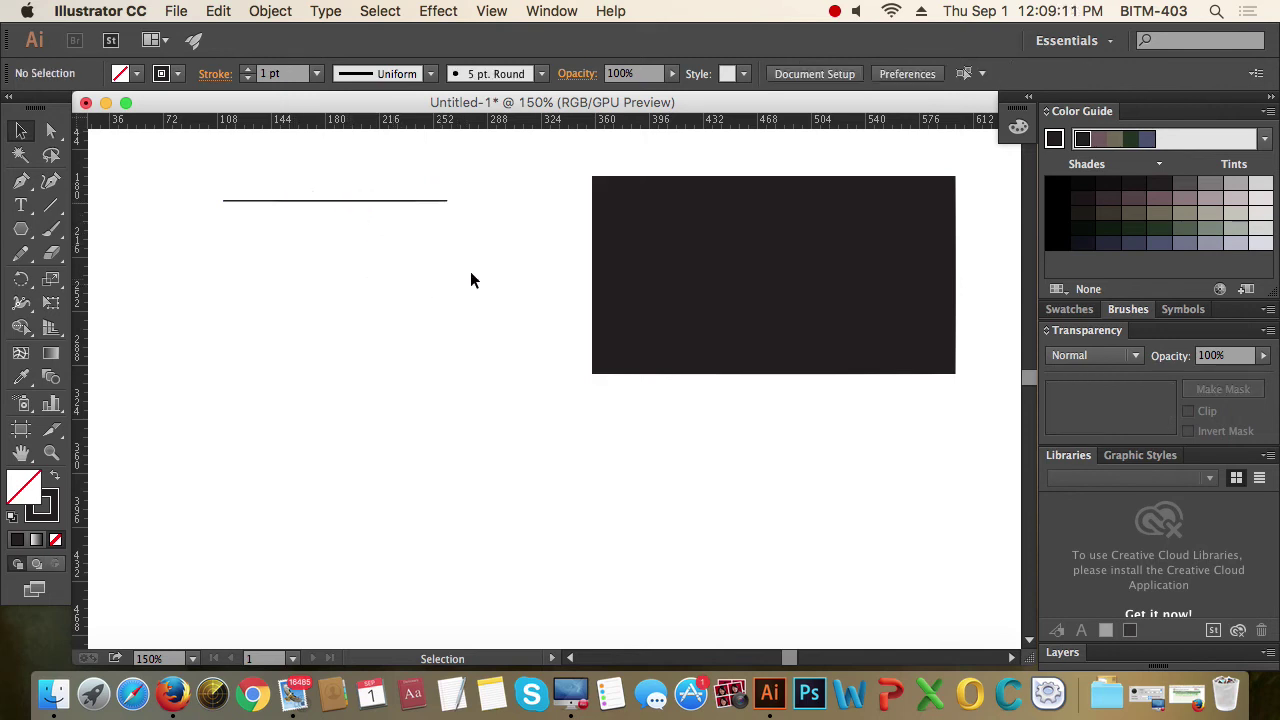
left_click(700, 234)
left_click(55, 478)
left_click(405, 380)
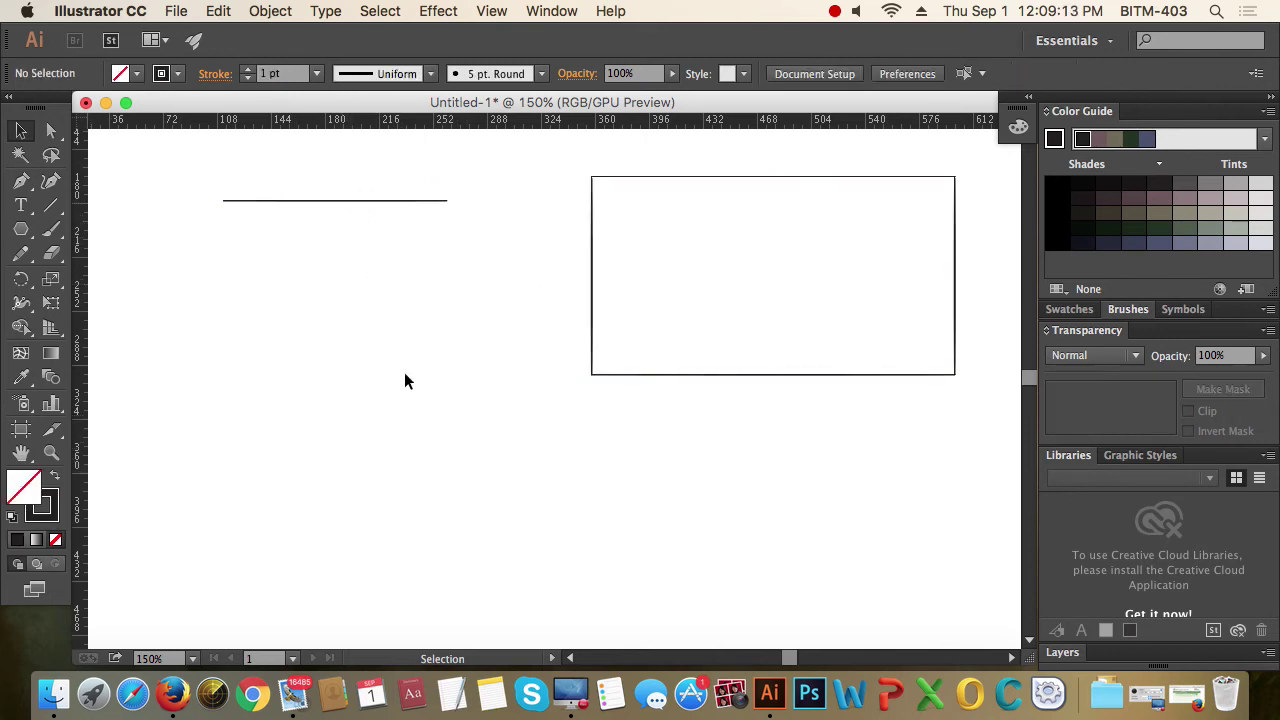
Select the line and the outlined rectangle together and delete them.
left_click_drag(543, 211, 677, 276)
left_click(250, 231)
left_click_drag(423, 174, 626, 281)
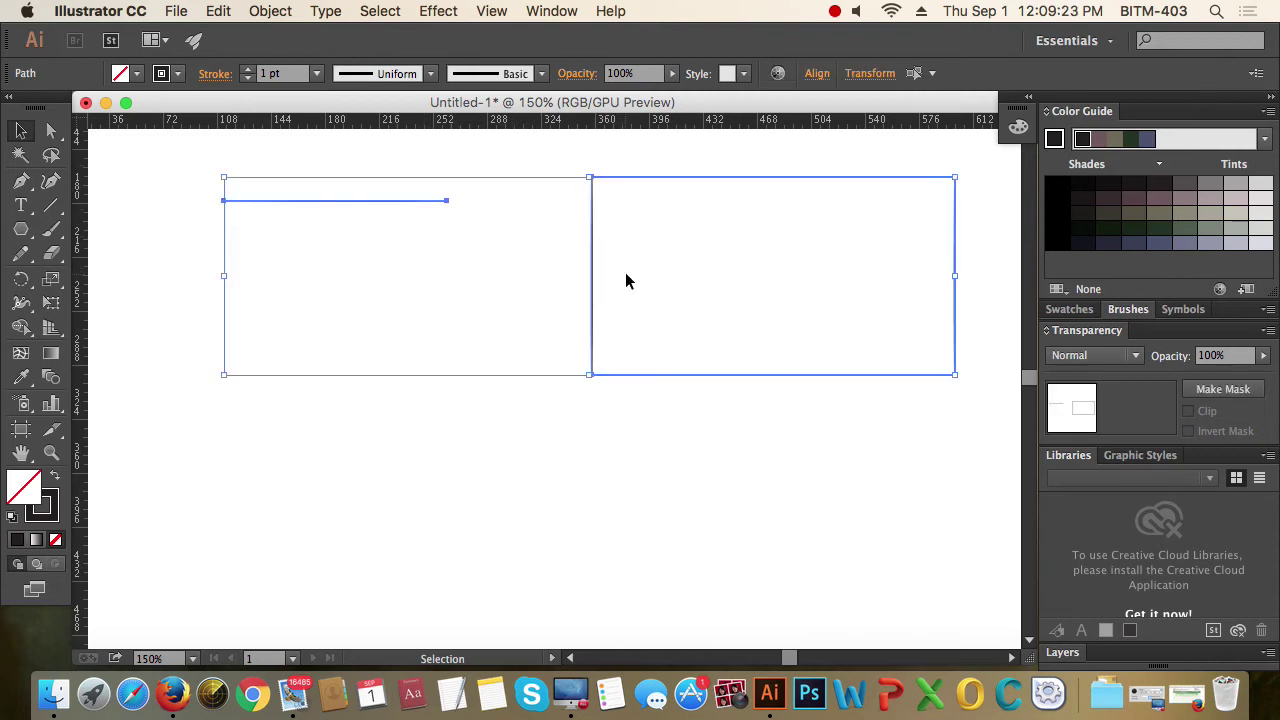
key("Delete")
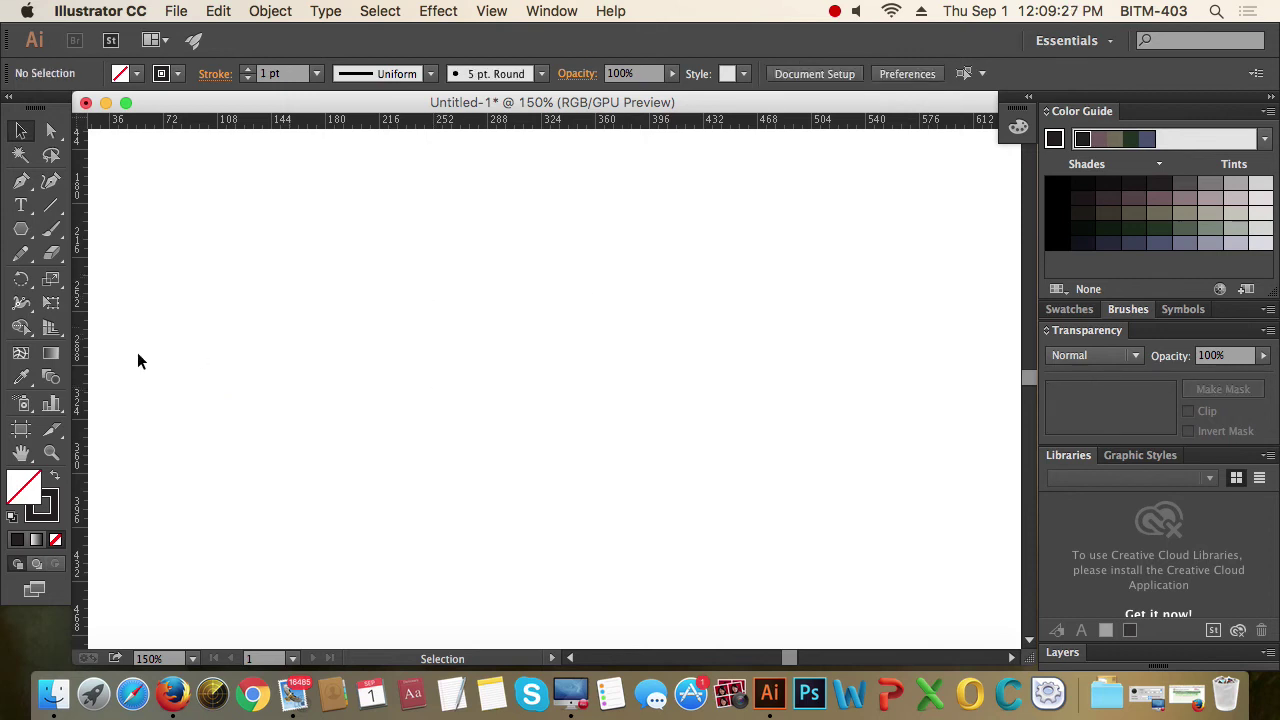
Draw an upward-arching curve about 134 pt wide with the Pen tool and pull its inner direction handle up to make it about 35 pt high.
left_click(21, 181)
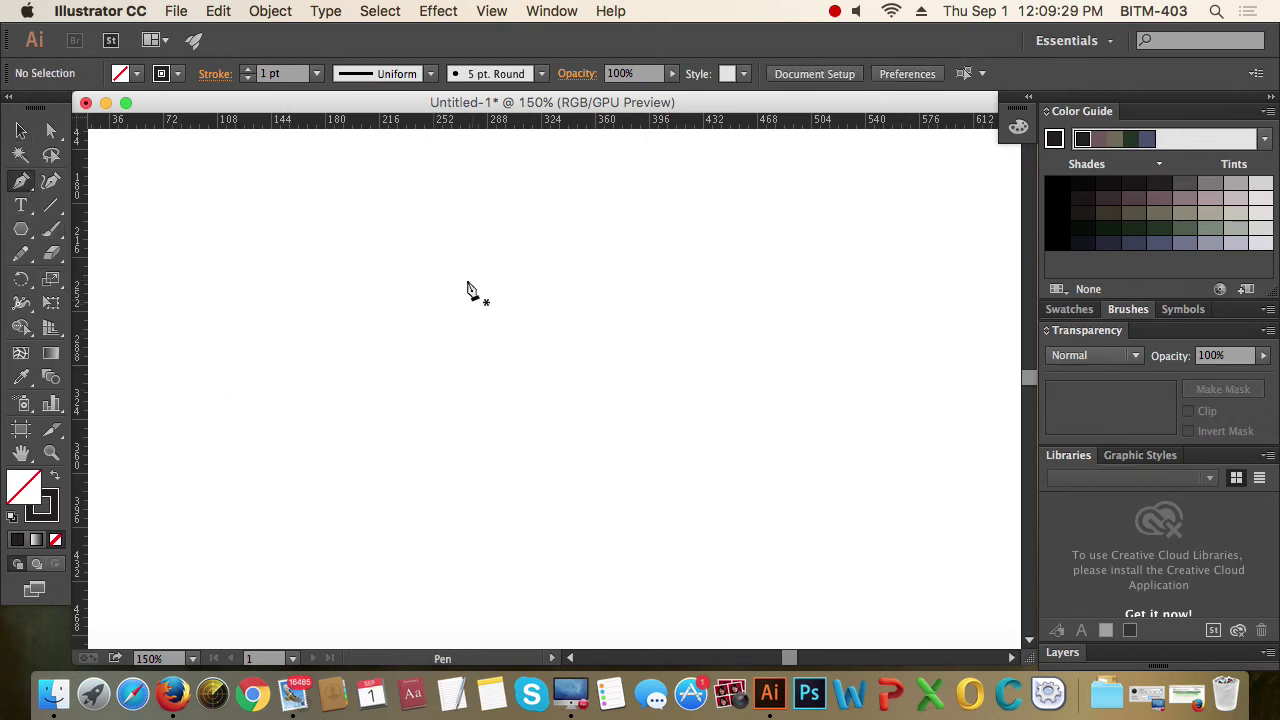
left_click(389, 284)
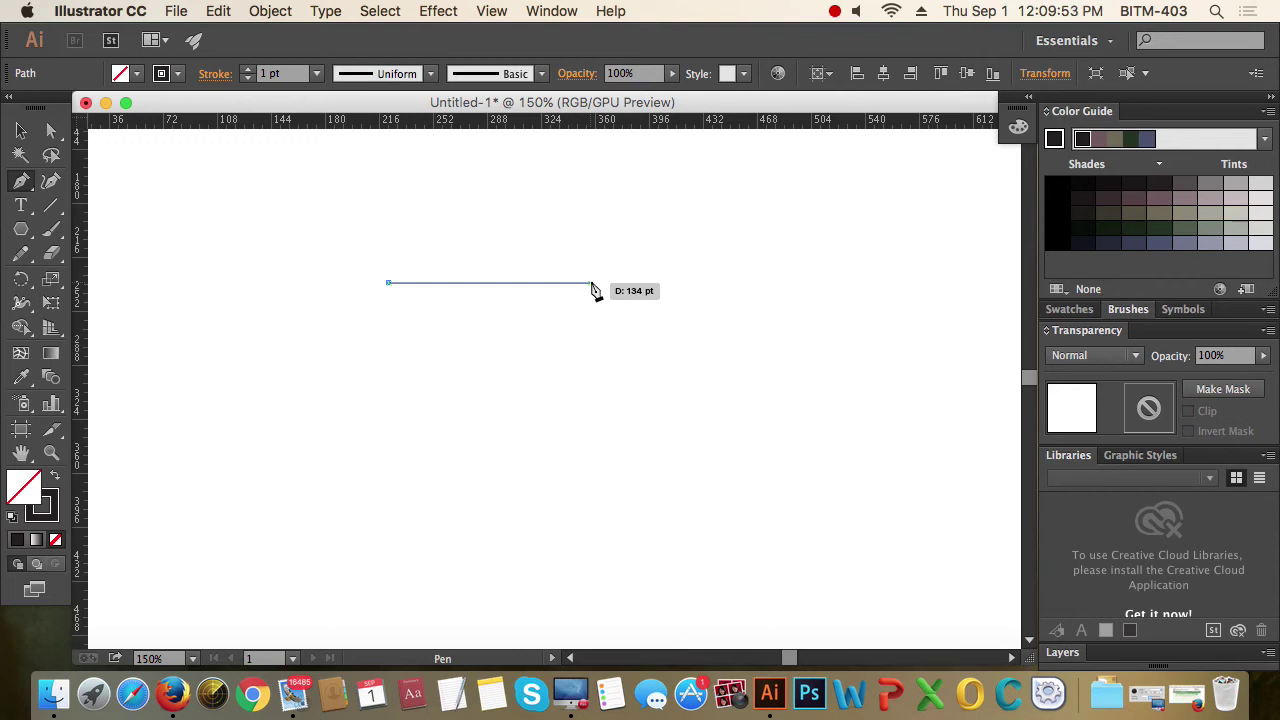
left_click(592, 285)
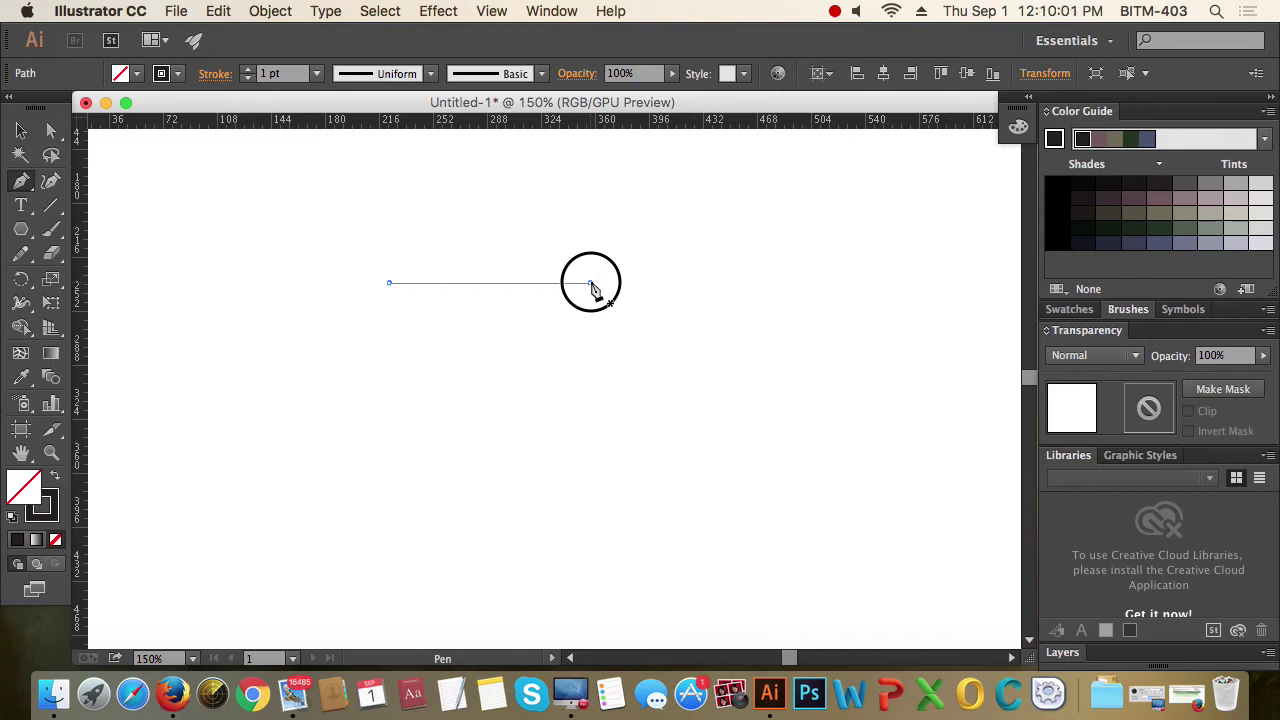
left_click_drag(592, 285, 703, 197)
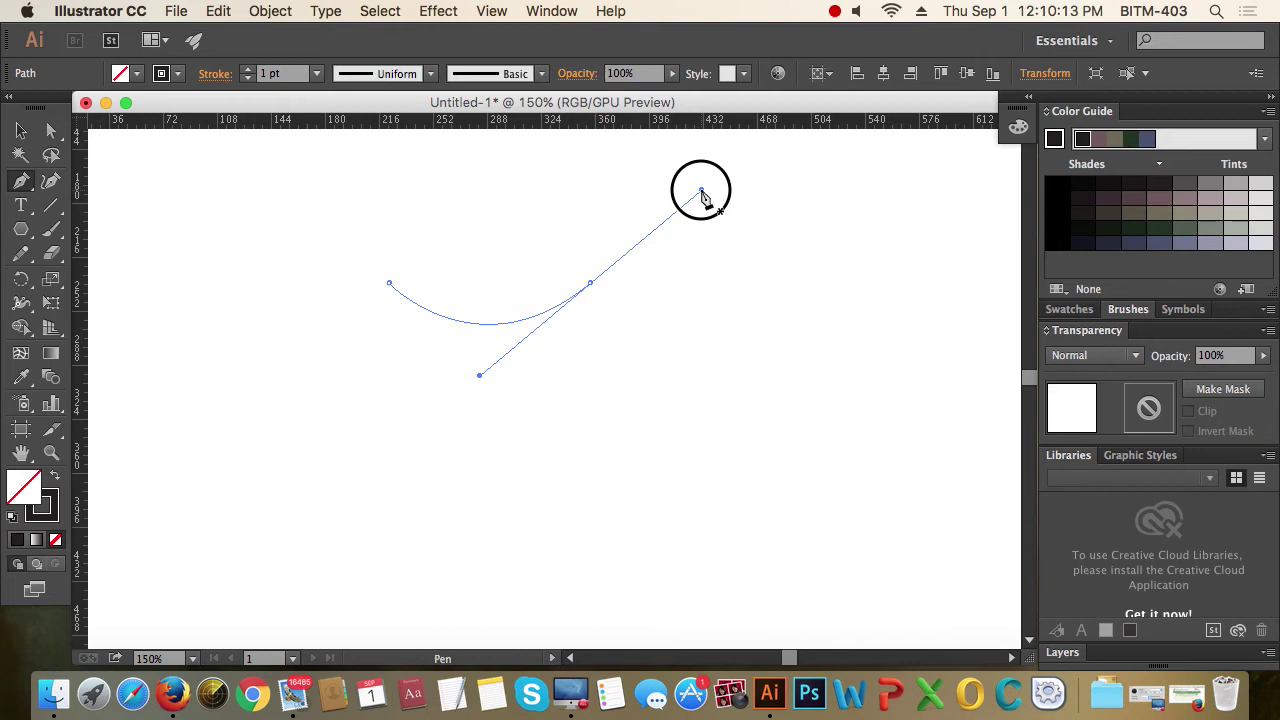
left_click_drag(701, 191, 691, 357)
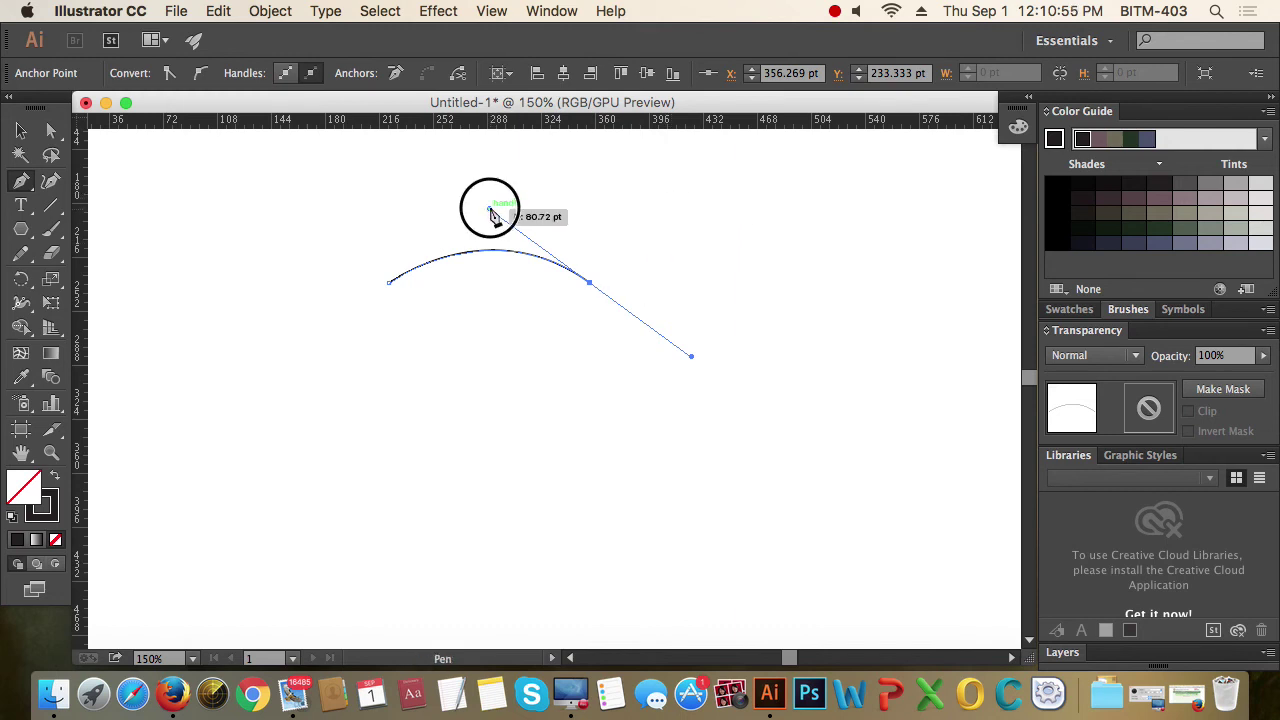
left_click_drag(490, 210, 489, 176)
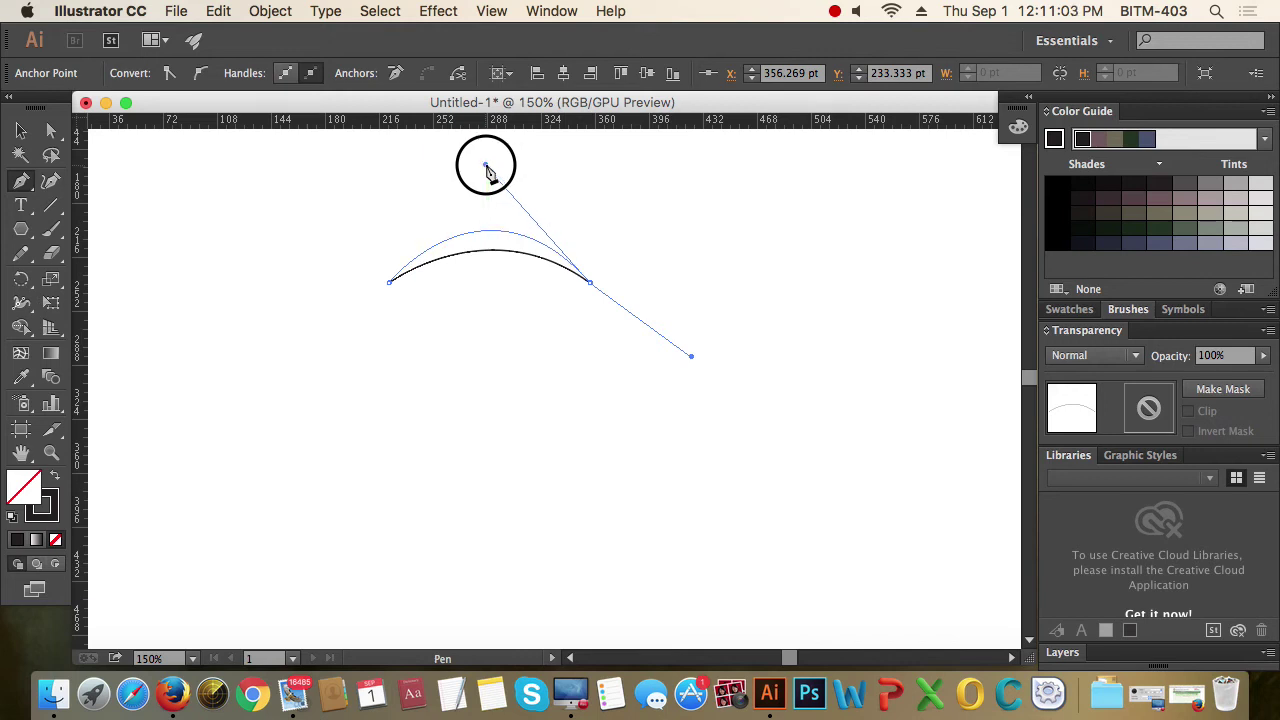
left_click_drag(489, 172, 486, 166)
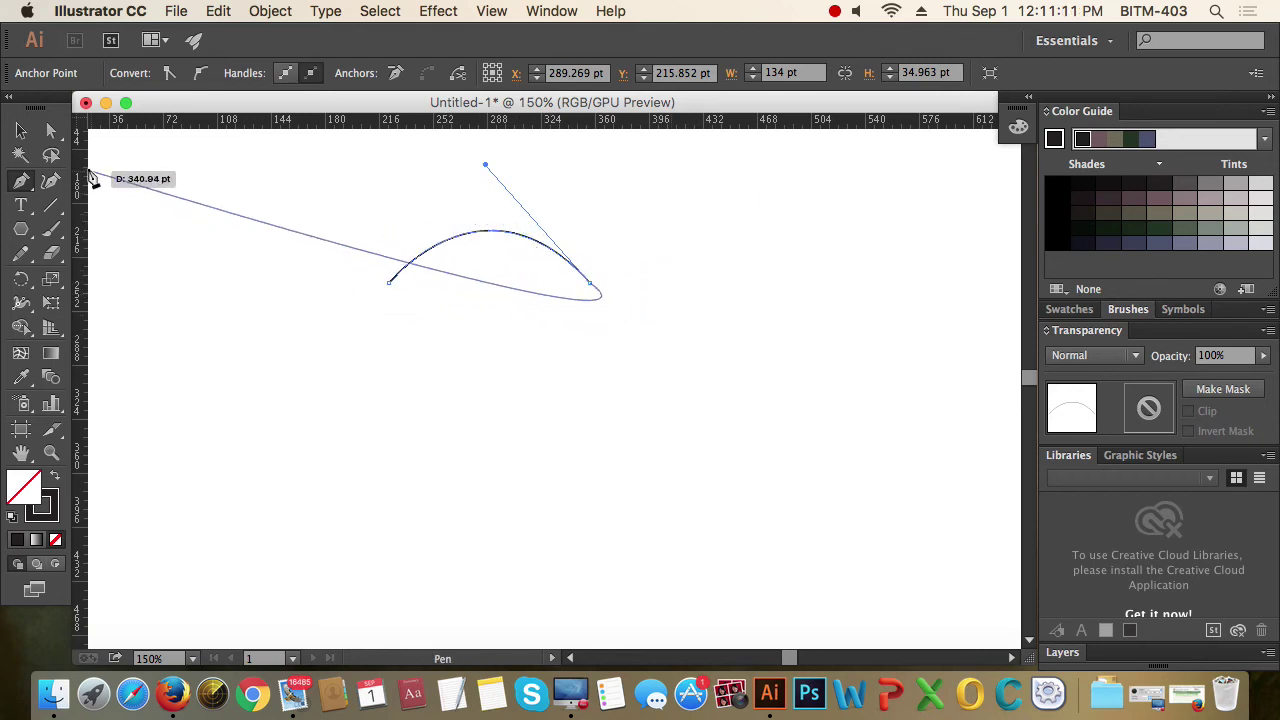
Select the arched curve with the Selection tool and delete it.
left_click(20, 131)
left_click(232, 211)
left_click(490, 263)
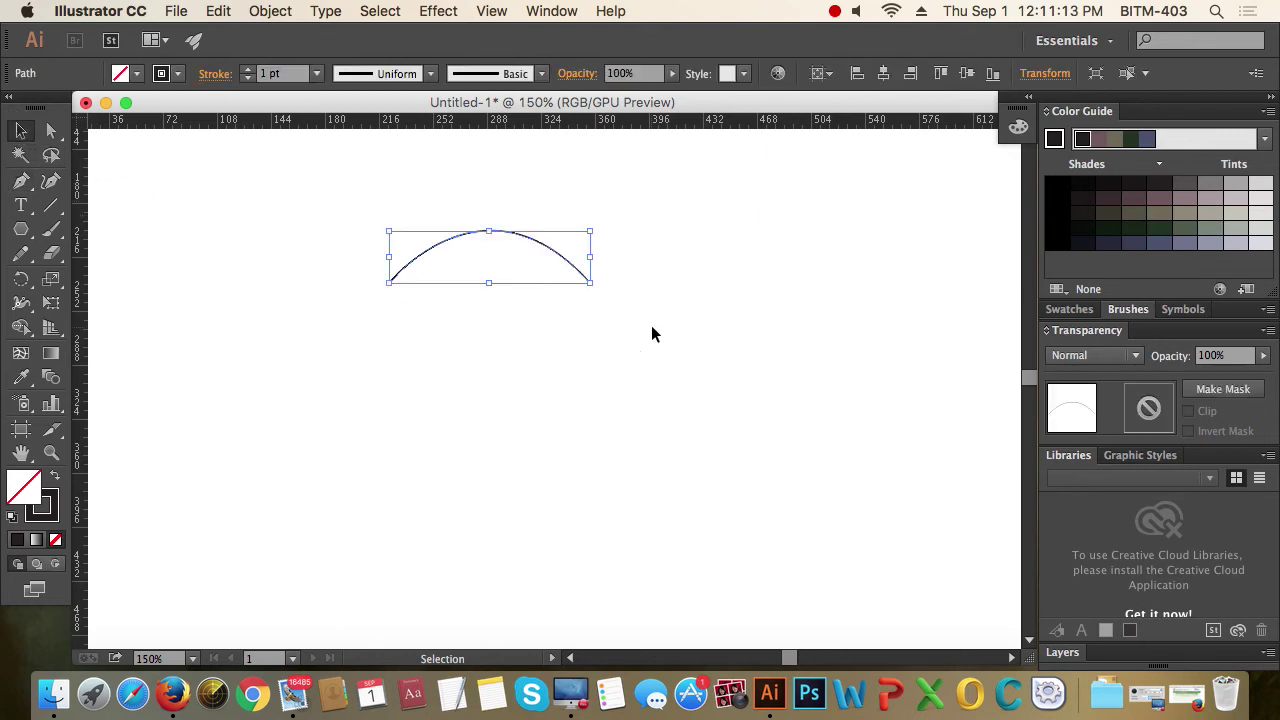
key("Delete")
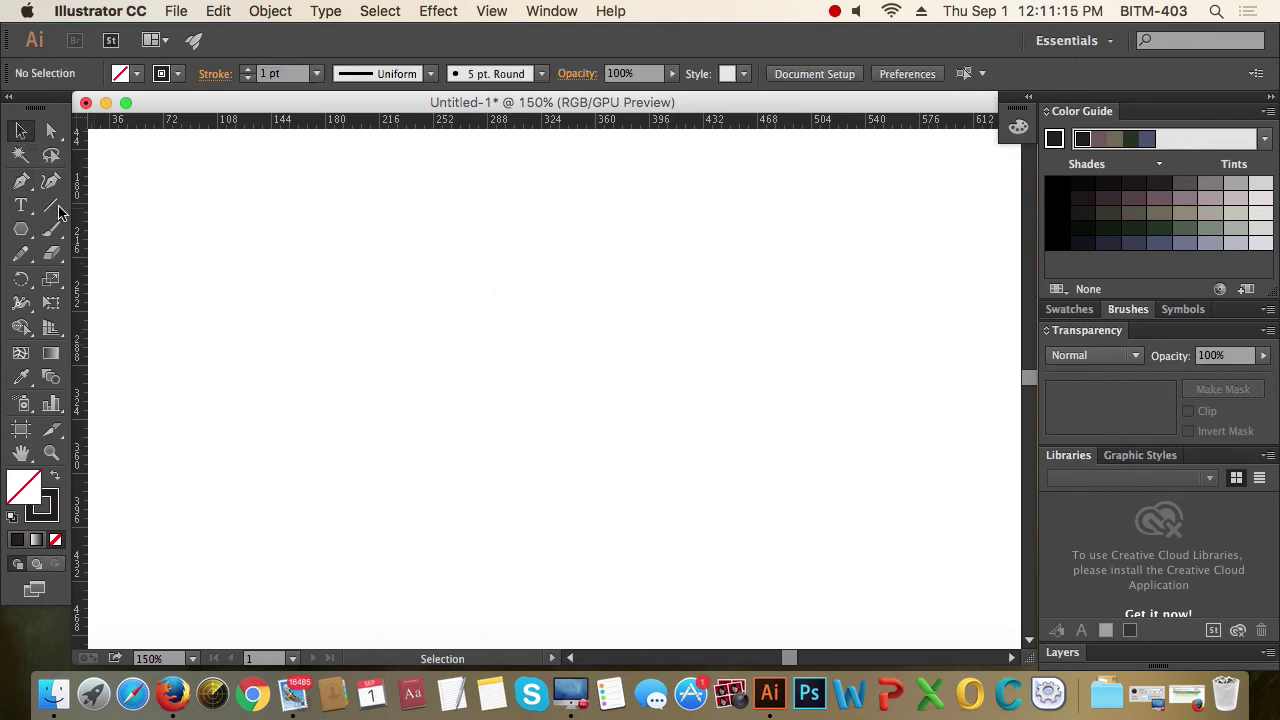
Draw a new upward-arching curve with the Pen tool, its end anchors about 157 pt apart.
left_click(21, 182)
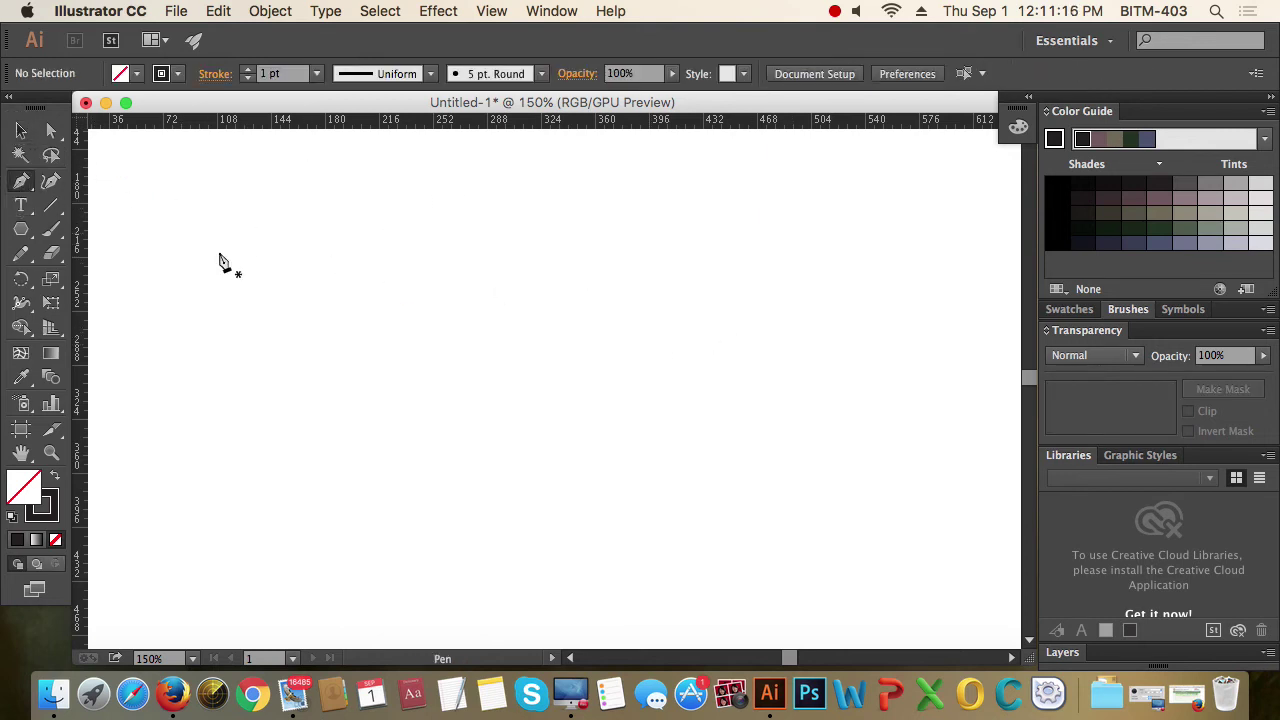
left_click(416, 269)
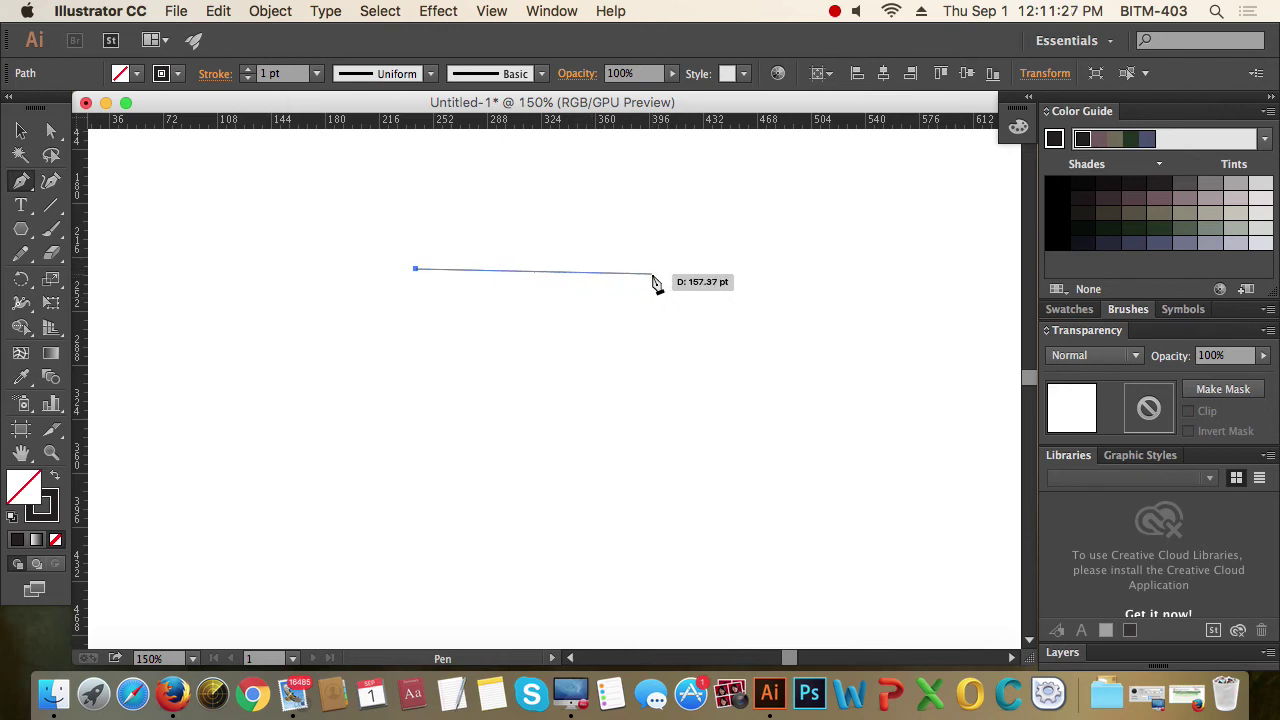
left_click_drag(654, 275, 765, 391)
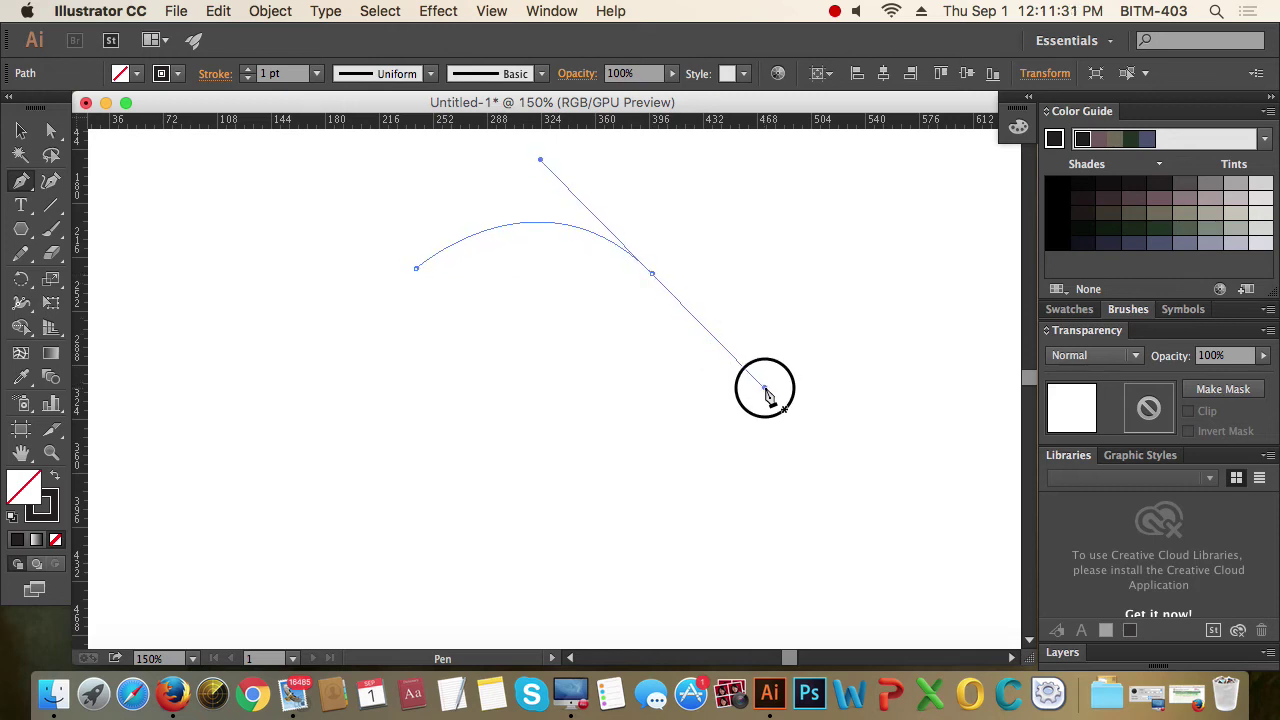
left_click_drag(765, 389, 791, 381)
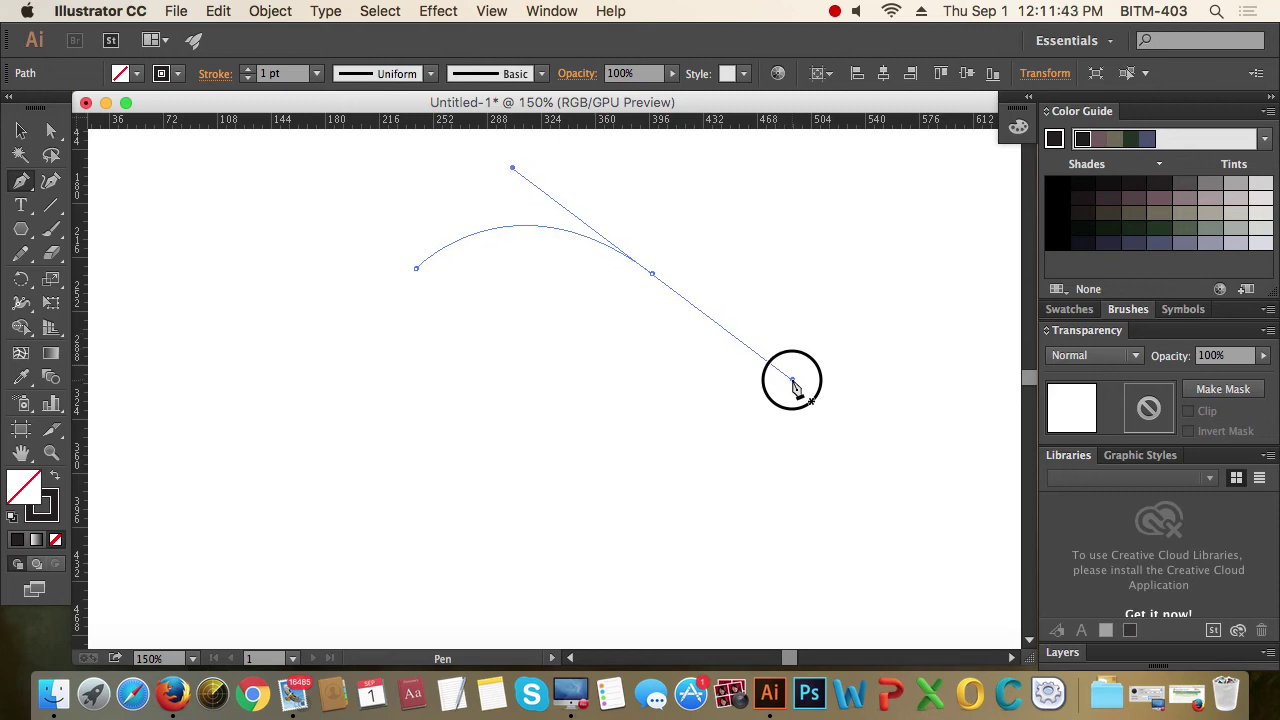
left_click_drag(791, 381, 783, 434)
Remove the outgoing handle at the arc's end anchor and add a straight segment down to the right, ending near X 516 pt, Y 319 pt.
key("space")
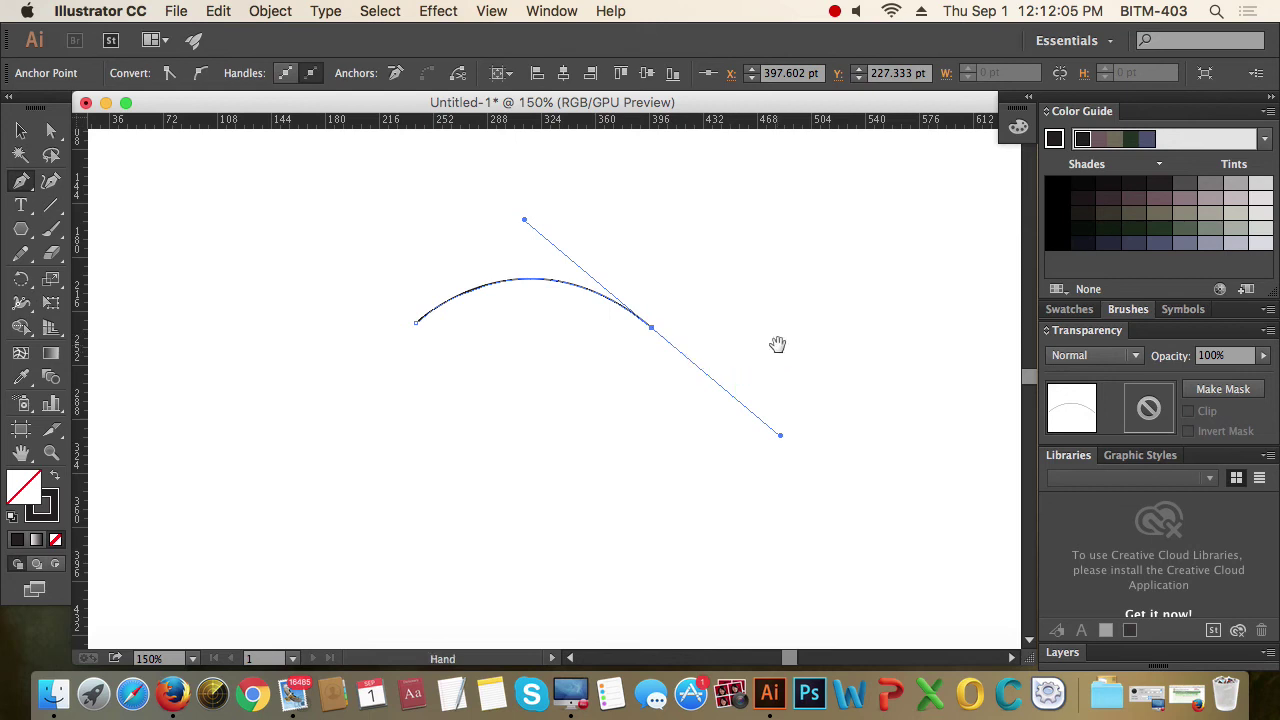
left_click_drag(777, 346, 671, 249)
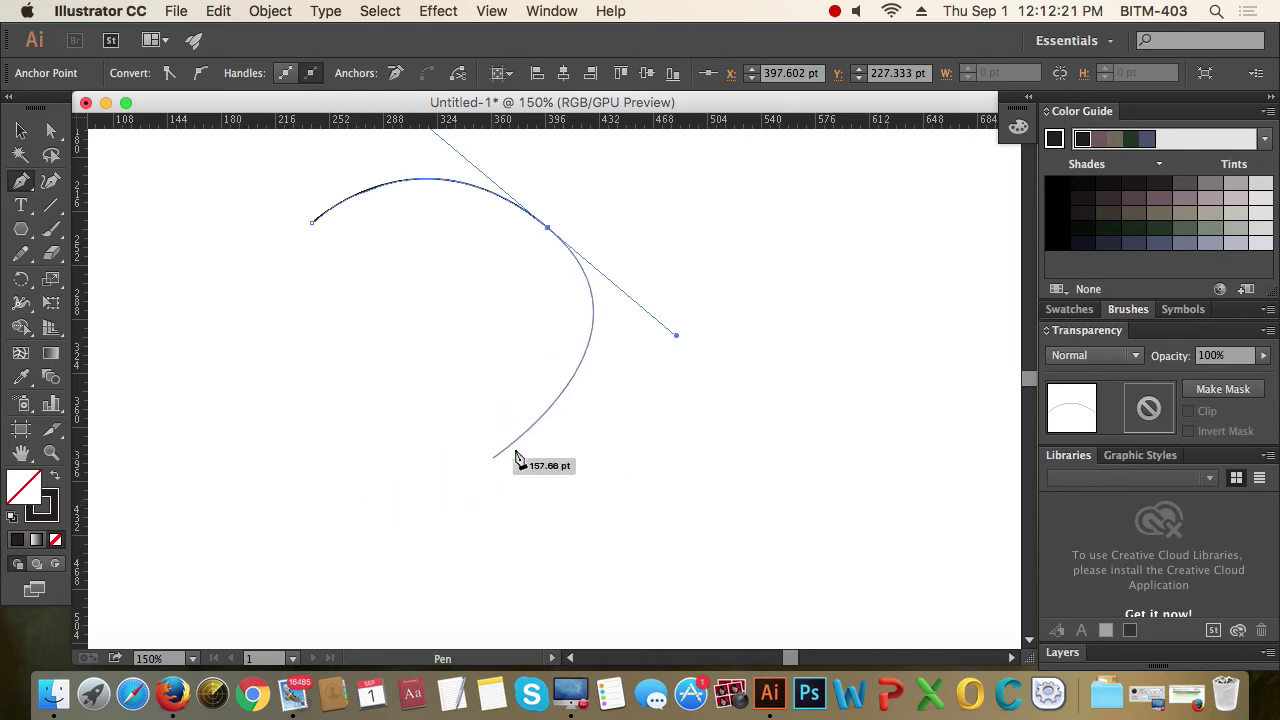
key("space")
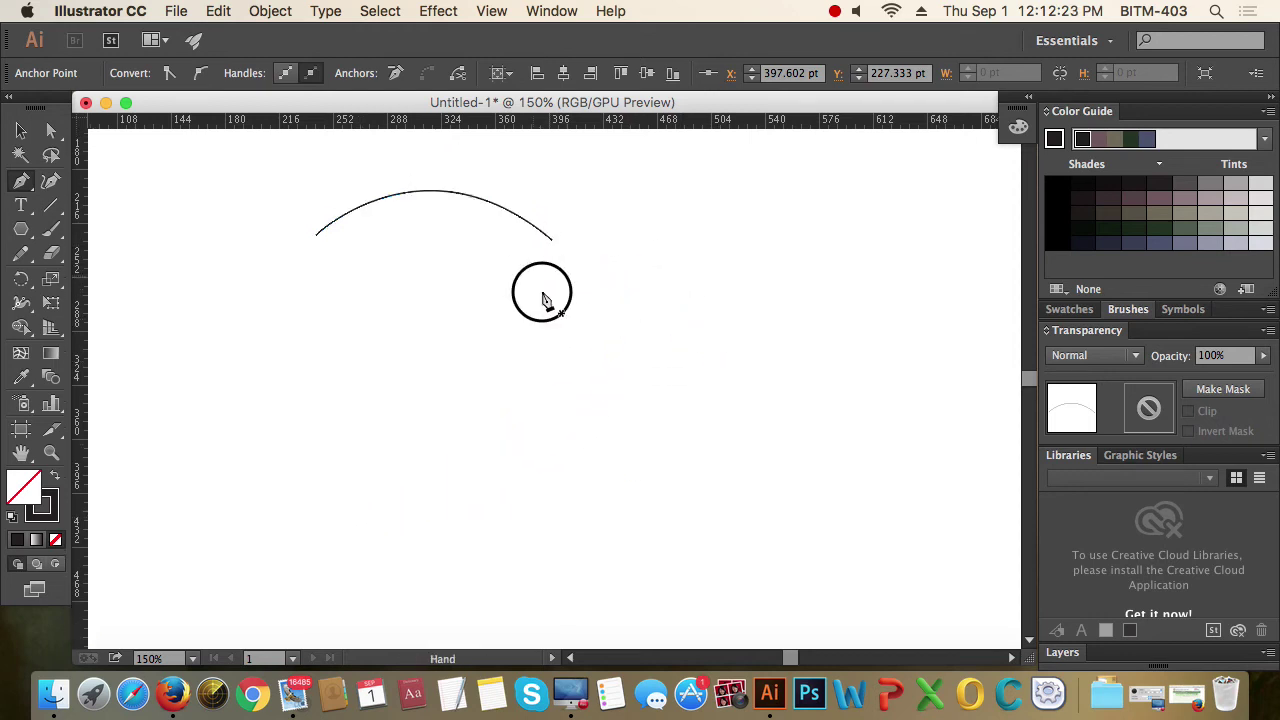
left_click_drag(543, 291, 602, 391)
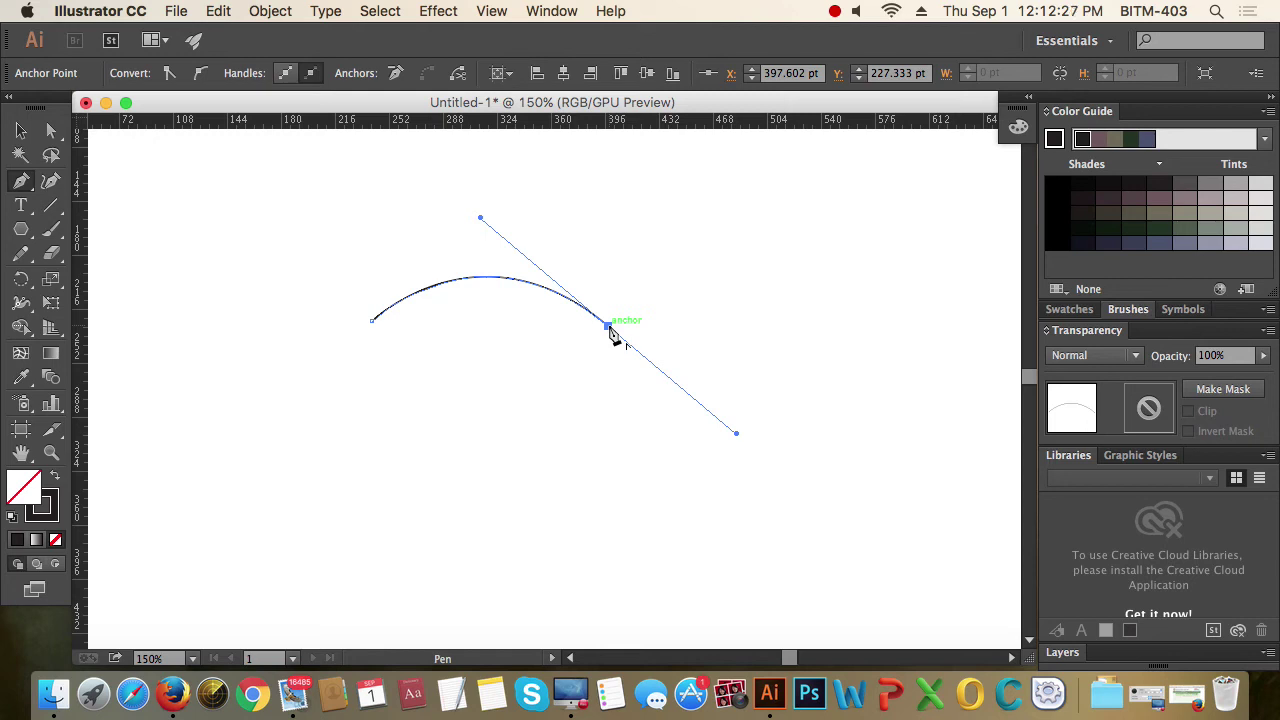
scroll(612, 335, "down", 1)
left_click_drag(609, 320, 794, 457)
scroll(829, 471, "down", 3)
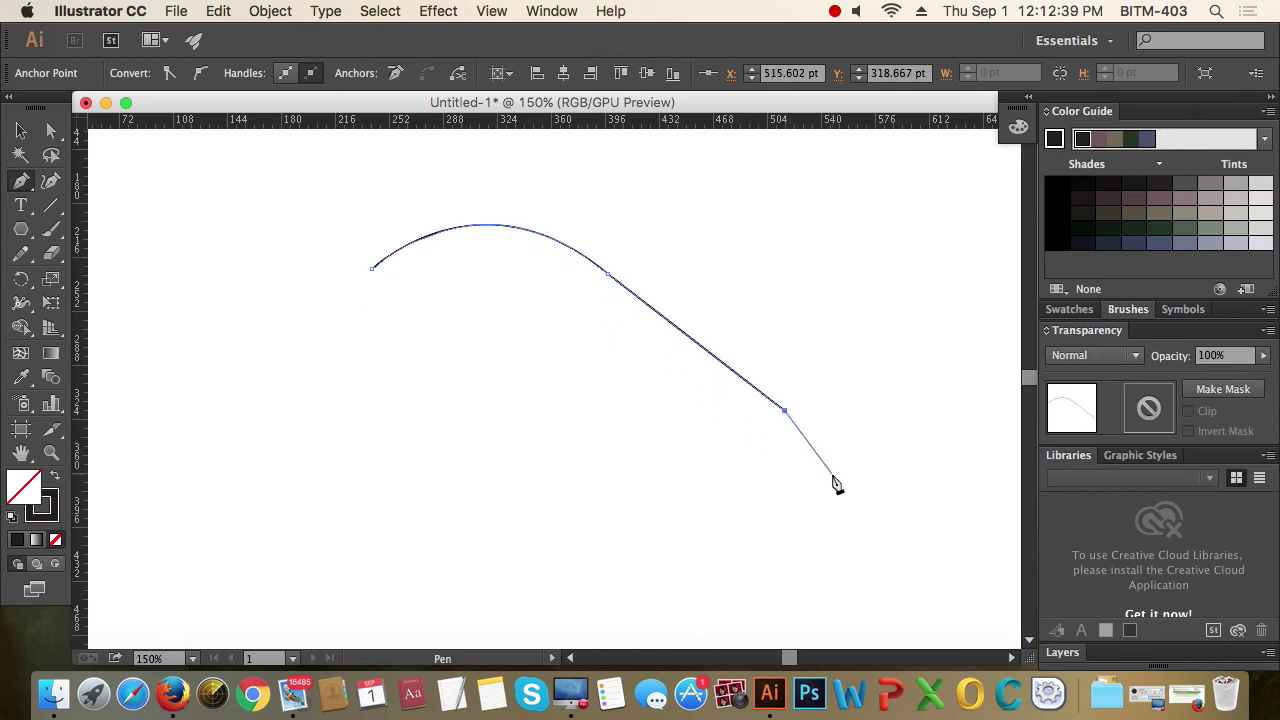
Continue the path from the straight segment's end with a rounded curve down to the left, ending near X 435 pt, Y 411 pt.
left_click(784, 396)
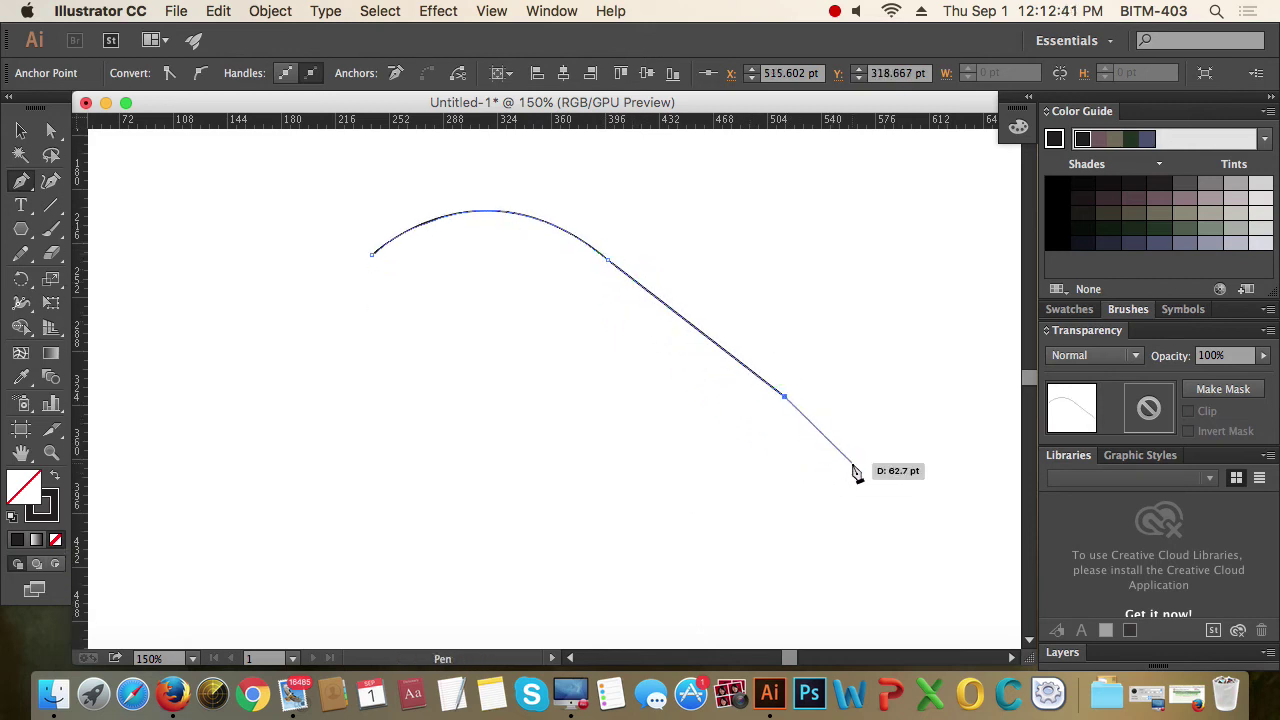
scroll(855, 473, "down", 2)
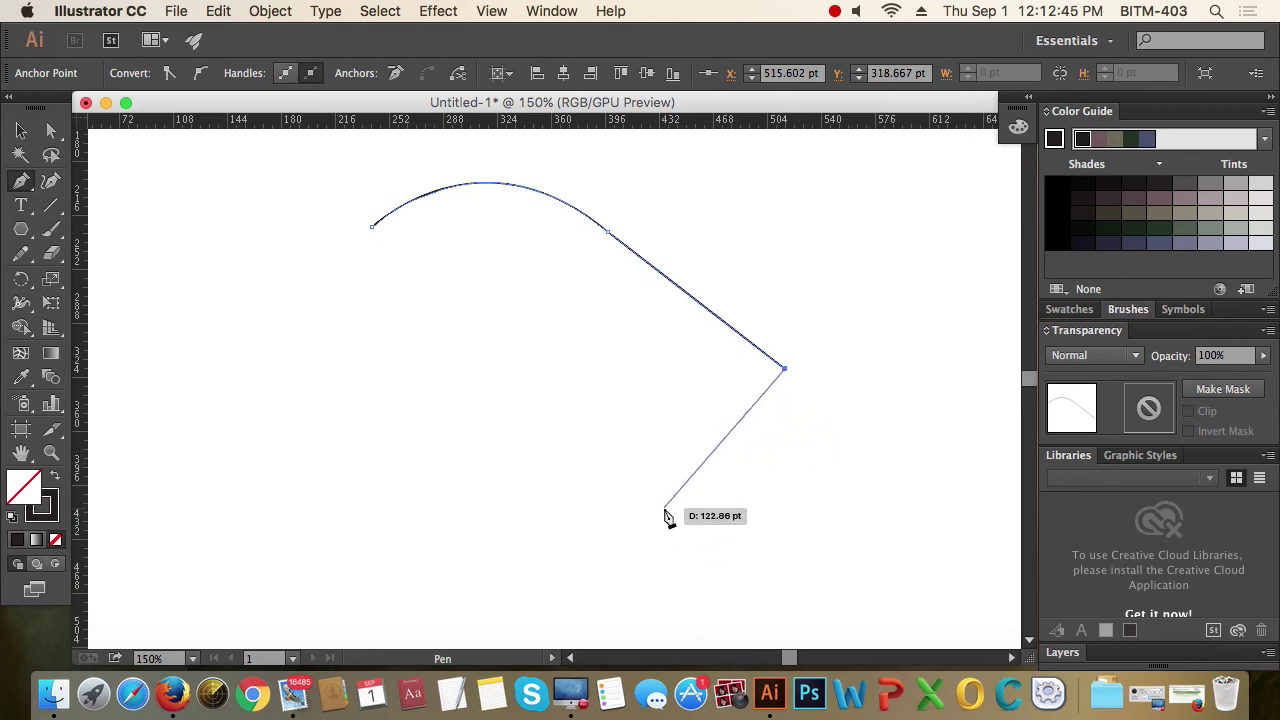
left_click_drag(664, 508, 465, 494)
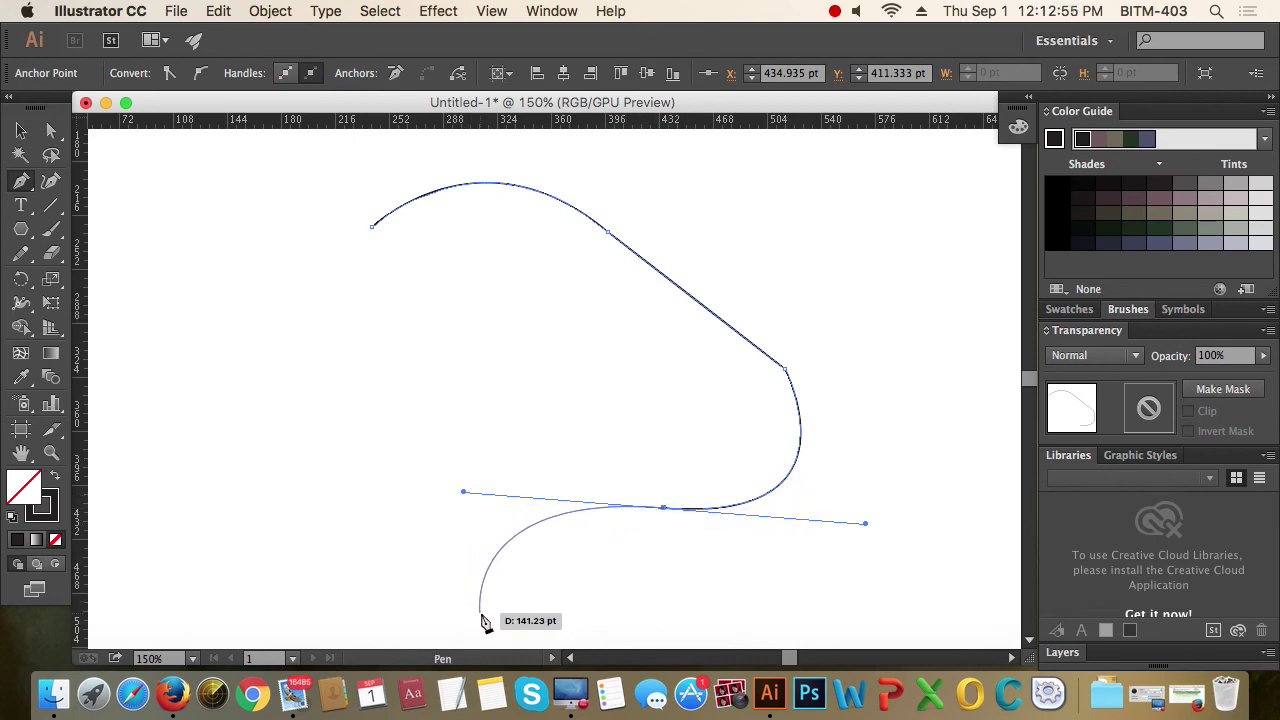
Finish the path with a left-bulging rounded curve down to an anchor near X 399 pt, Y 551 pt, and deselect it.
scroll(484, 620, "down", 5)
mouse_move(610, 572)
left_mouse_down()
mouse_move(660, 590)
mouse_move(743, 572)
left_mouse_up()
scroll(750, 578, "up", 2)
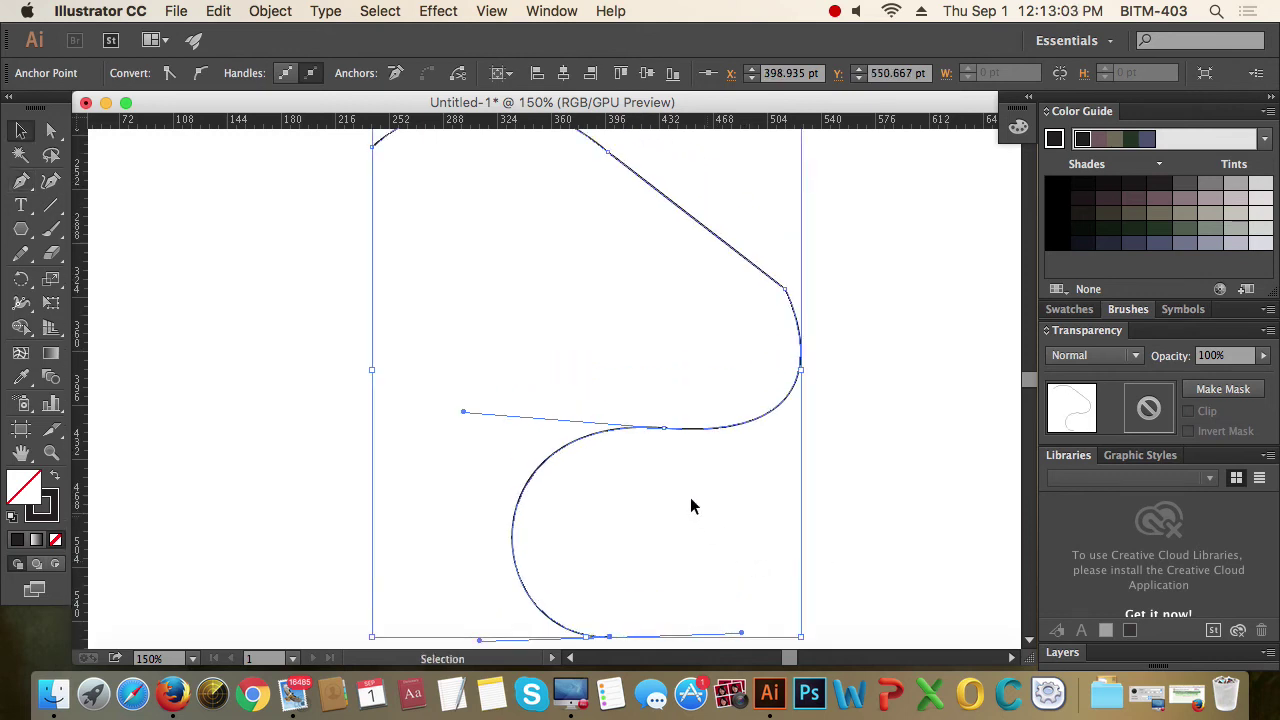
key("super+minus")
key("super+minus")
key("super+minus")
left_click(778, 476, "super")
left_click_drag(800, 473, 792, 444)
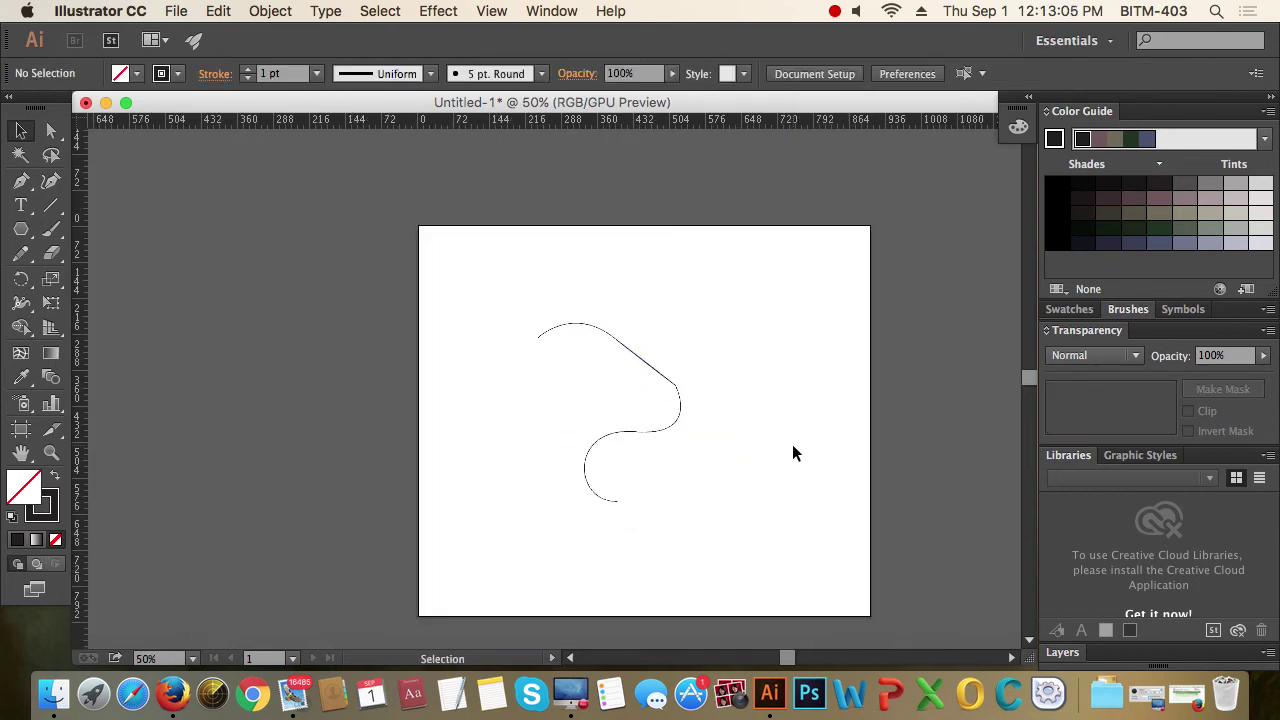
left_click_drag(792, 507, 758, 505)
left_click(436, 290)
left_click(867, 135)
left_click(834, 11)
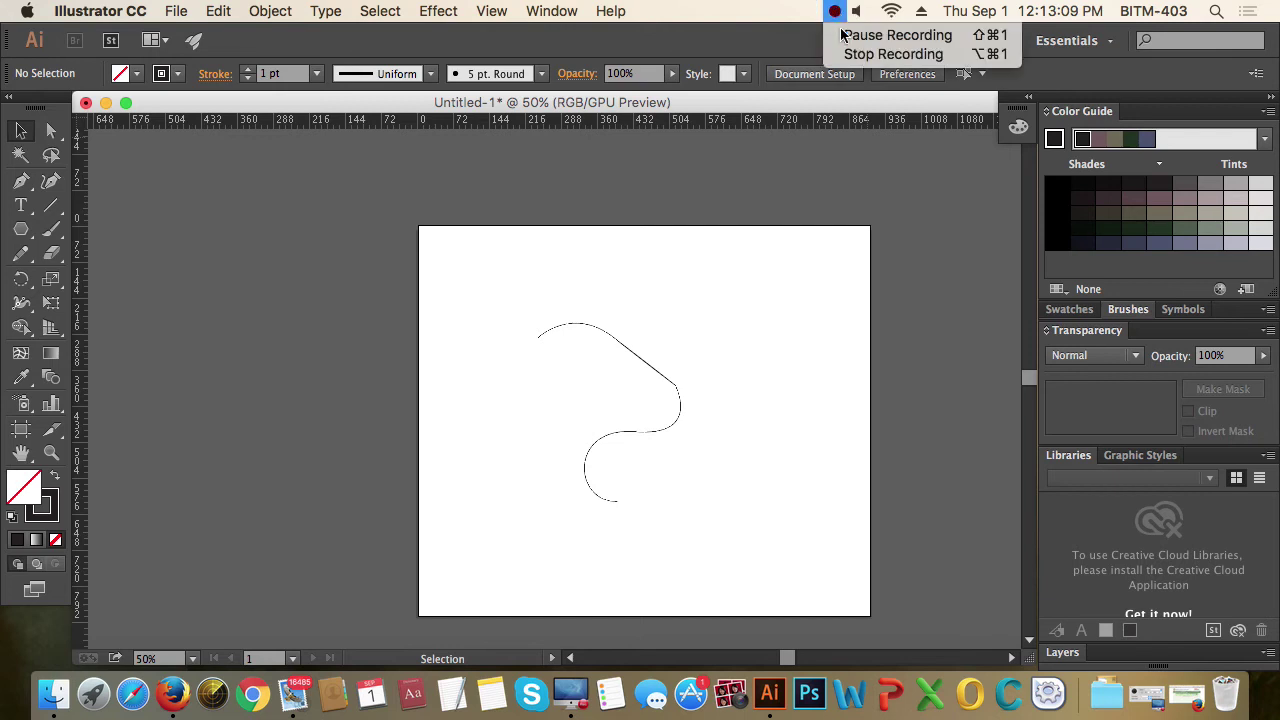
left_click(845, 33)
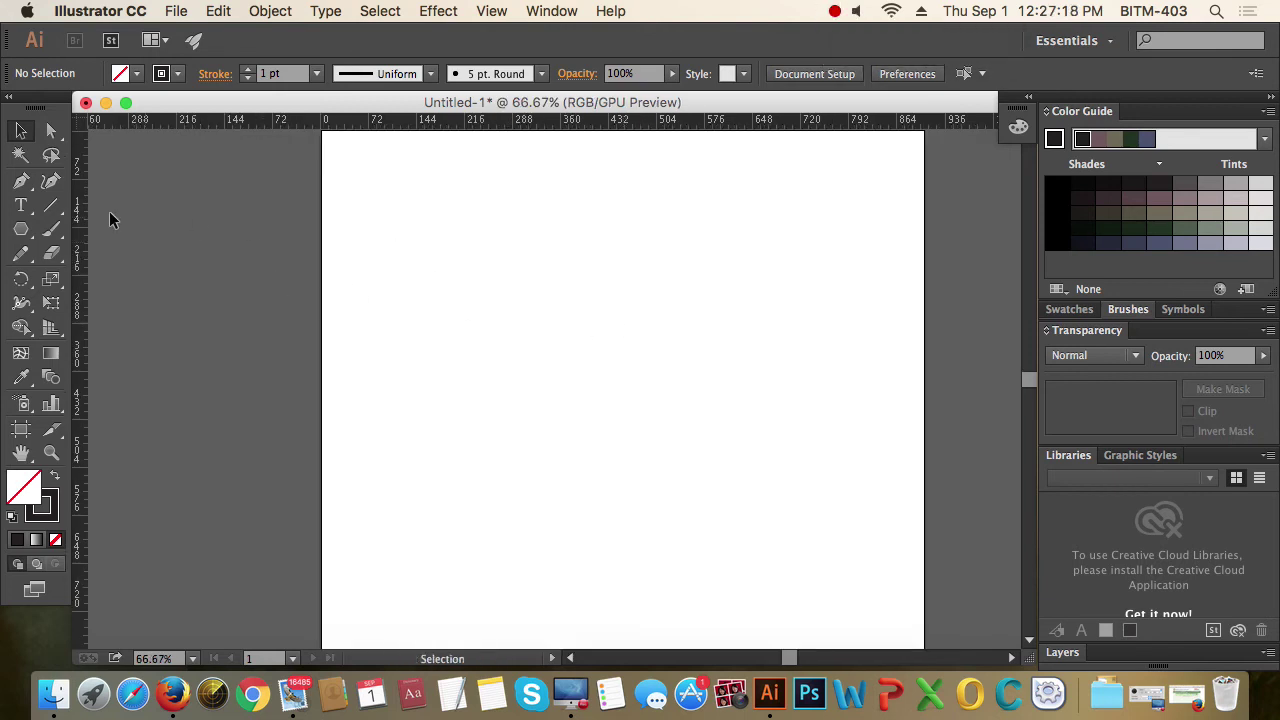
Draw an upward-arching curve with the Pen tool on the empty artboard, ending near X 524 pt, Y 271 pt, and deselect it.
left_click(22, 183)
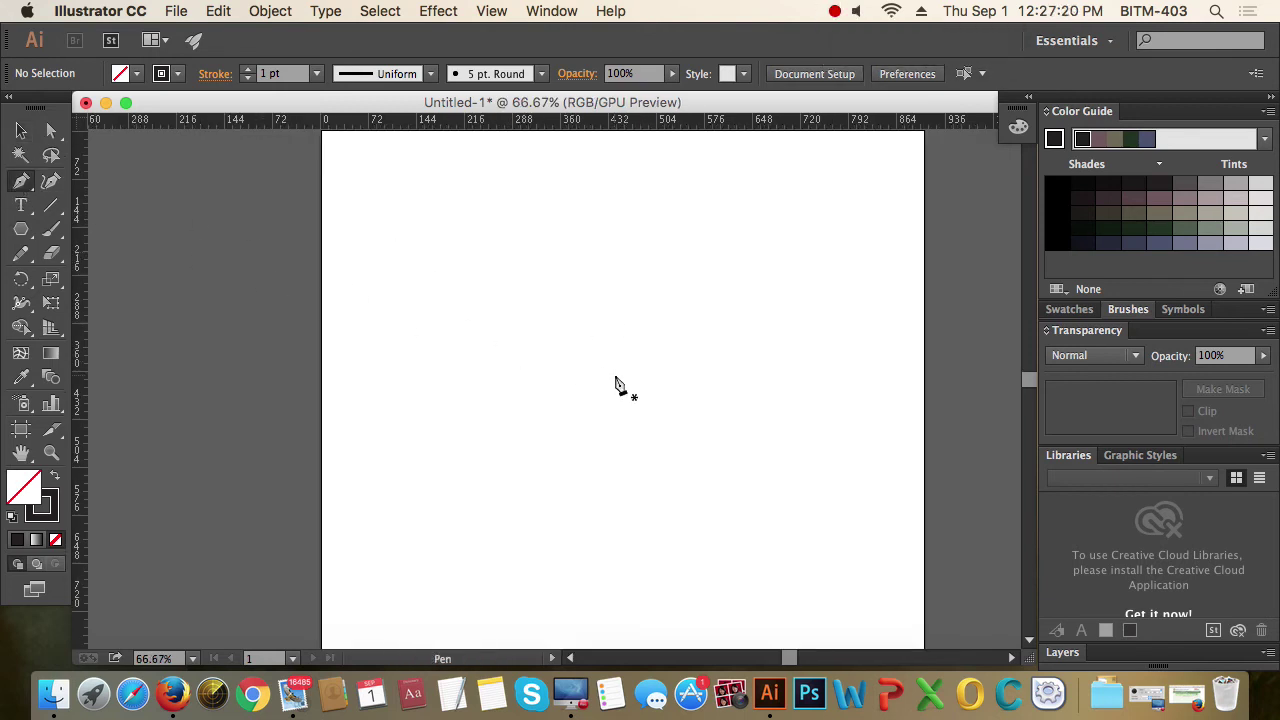
left_click(513, 279)
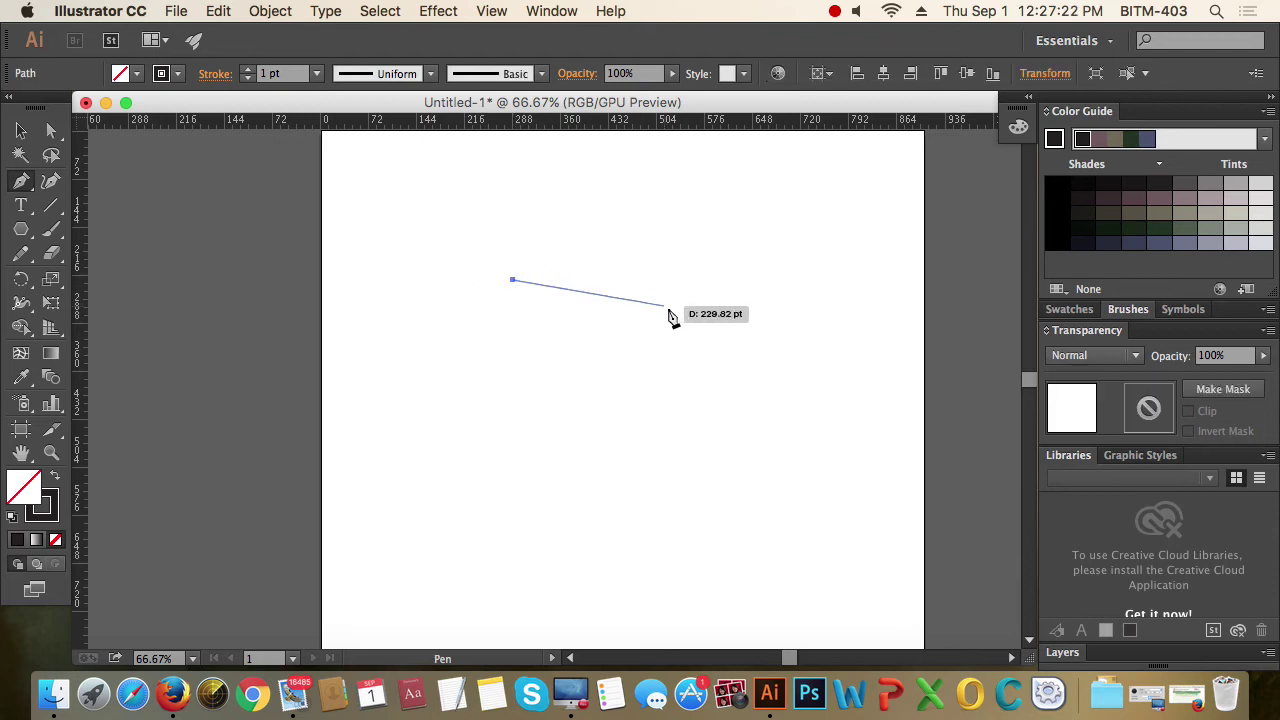
left_click_drag(670, 311, 731, 406)
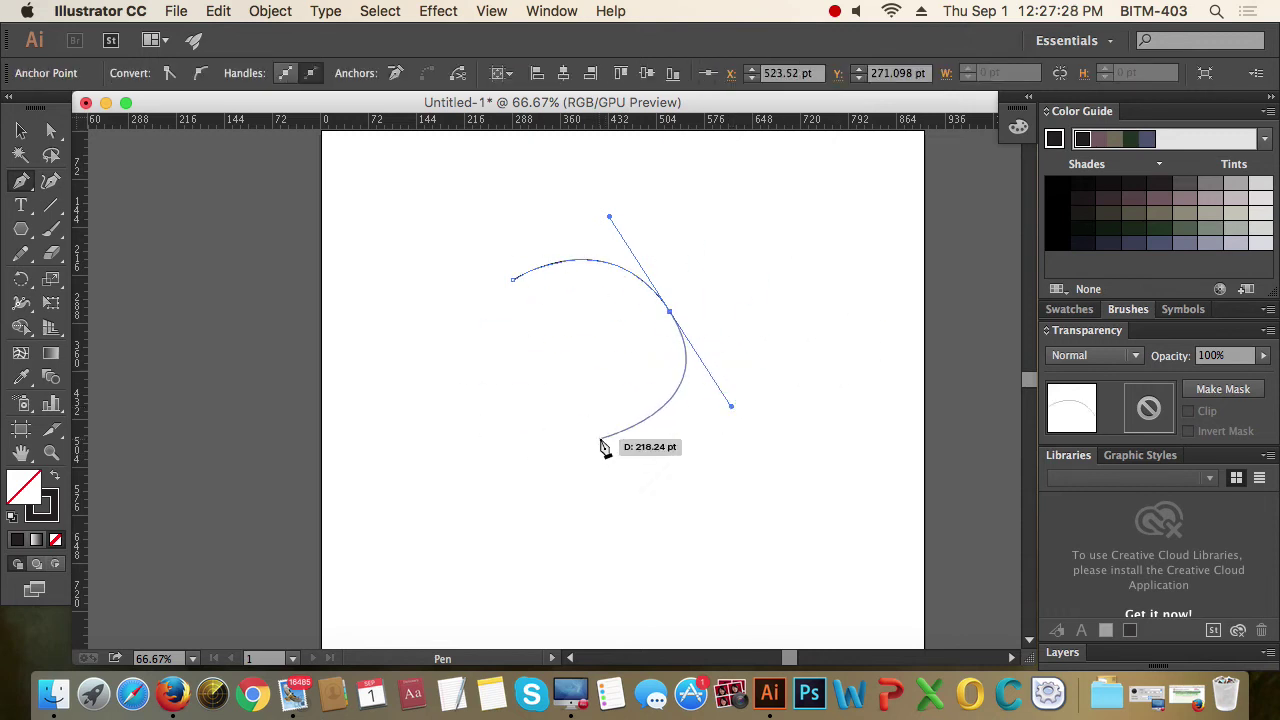
left_click(22, 133)
left_click(826, 403)
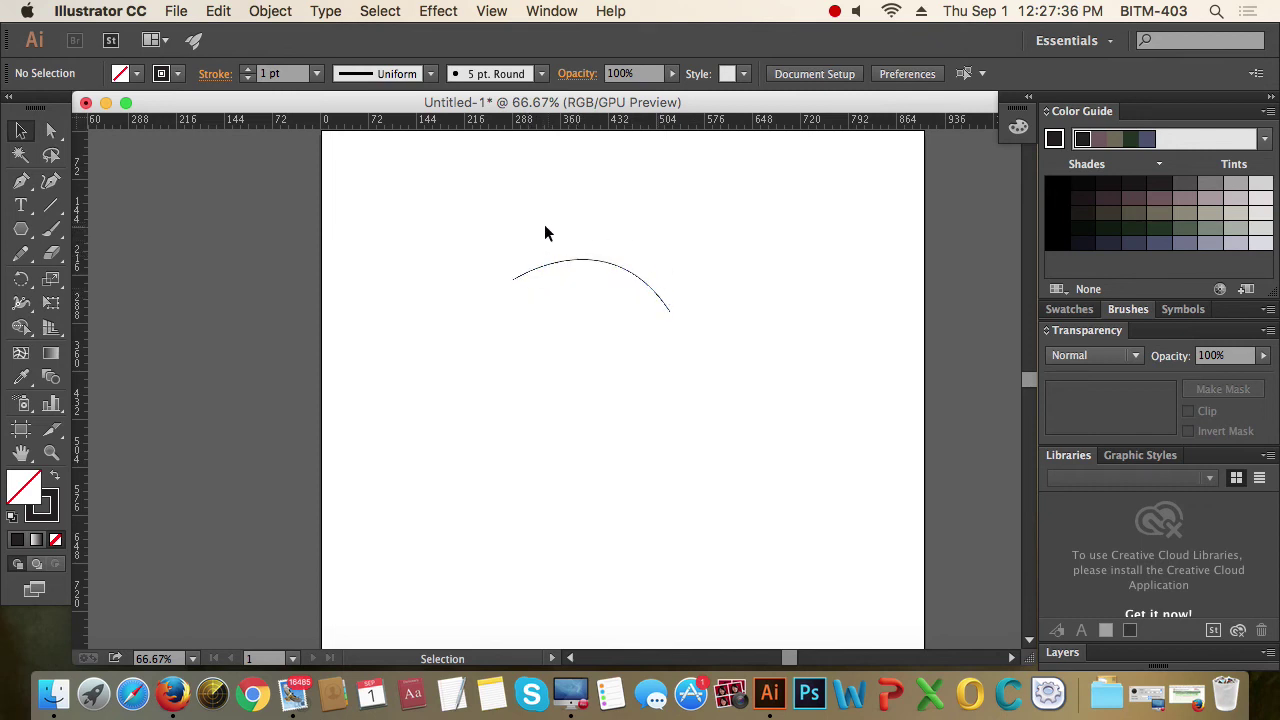
Resume the arc at its end anchor with the Pen tool and swing the remaining handle down-left to bend the curve downward.
left_click(592, 261)
left_click(22, 182)
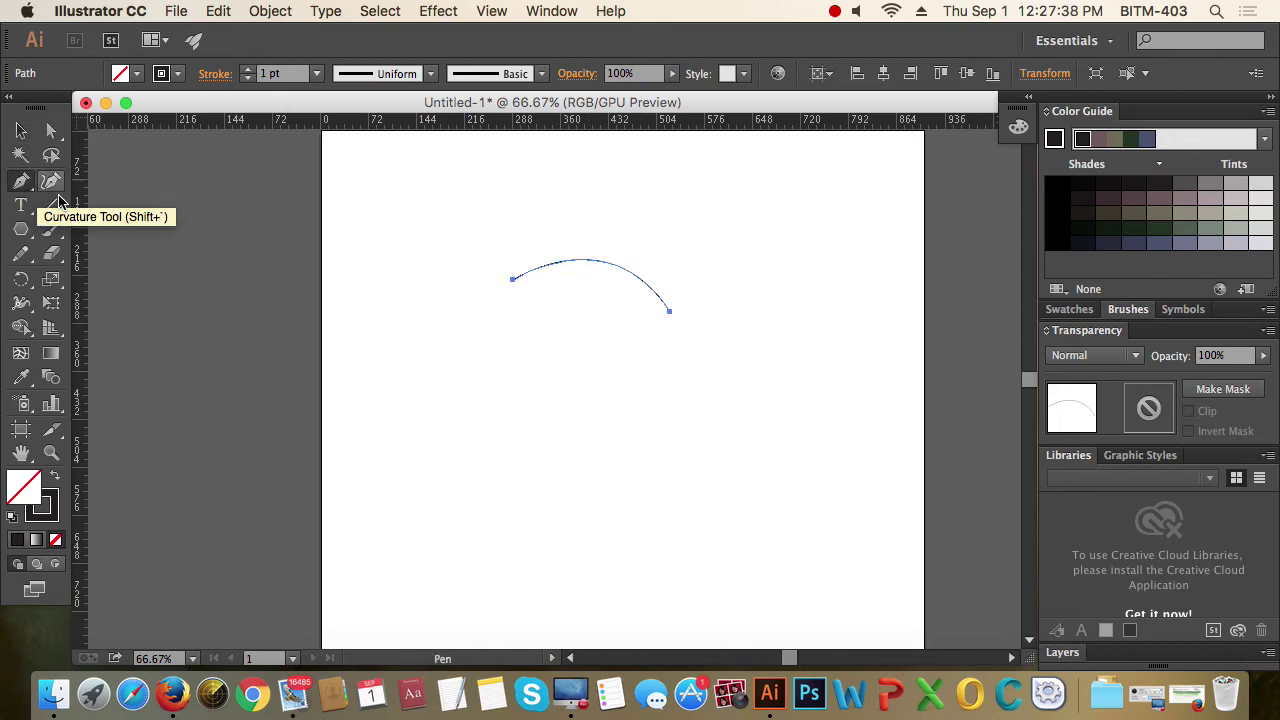
left_click_drag(671, 313, 609, 217)
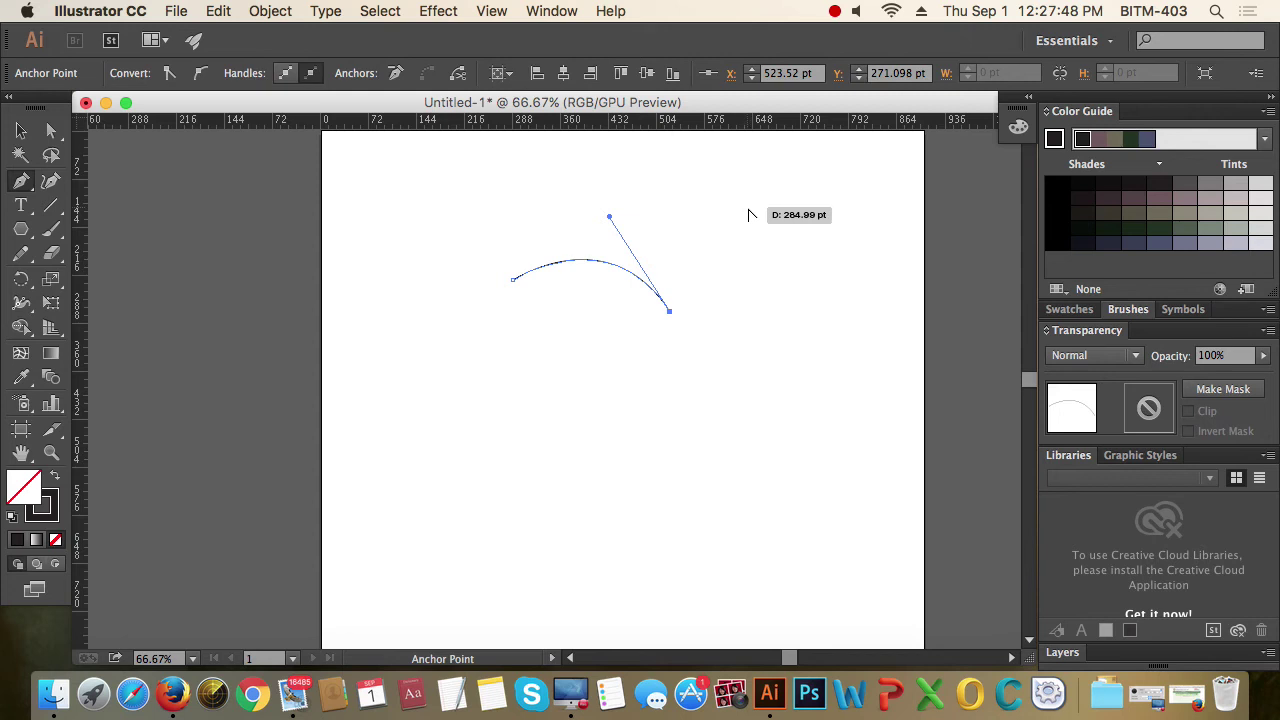
left_click(609, 217)
left_click_drag(609, 217, 578, 378)
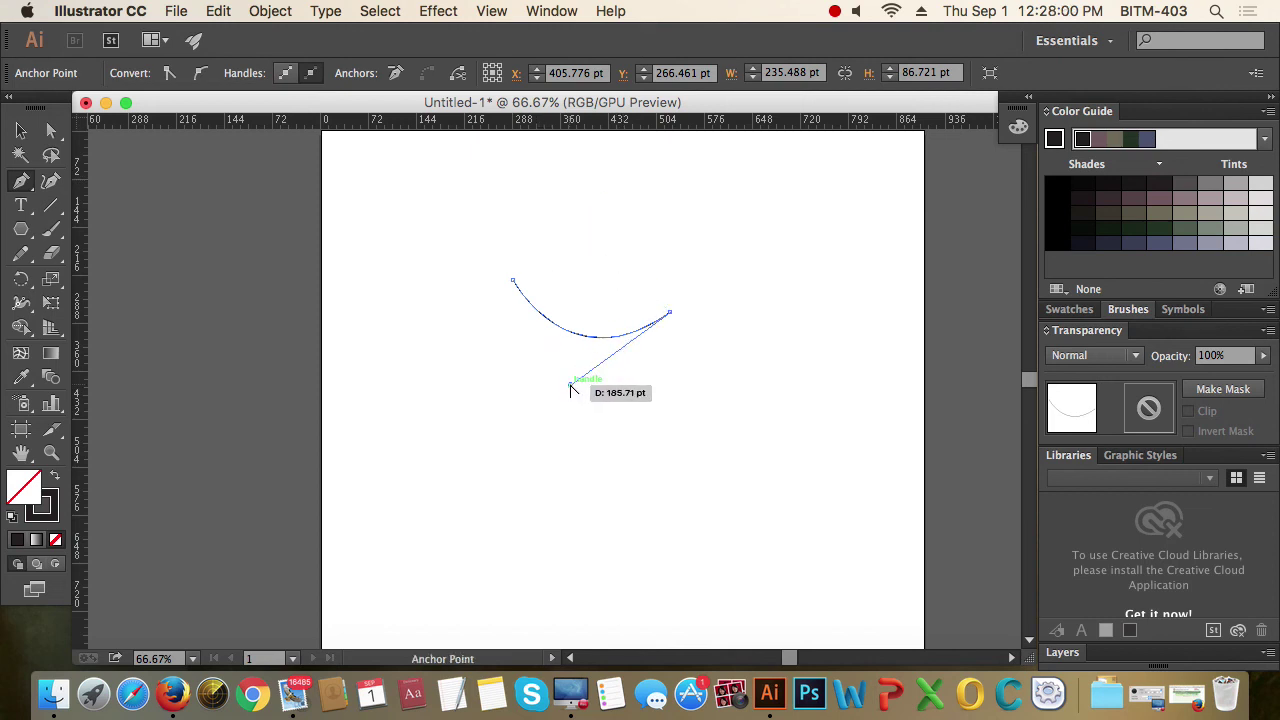
left_click_drag(570, 388, 530, 476)
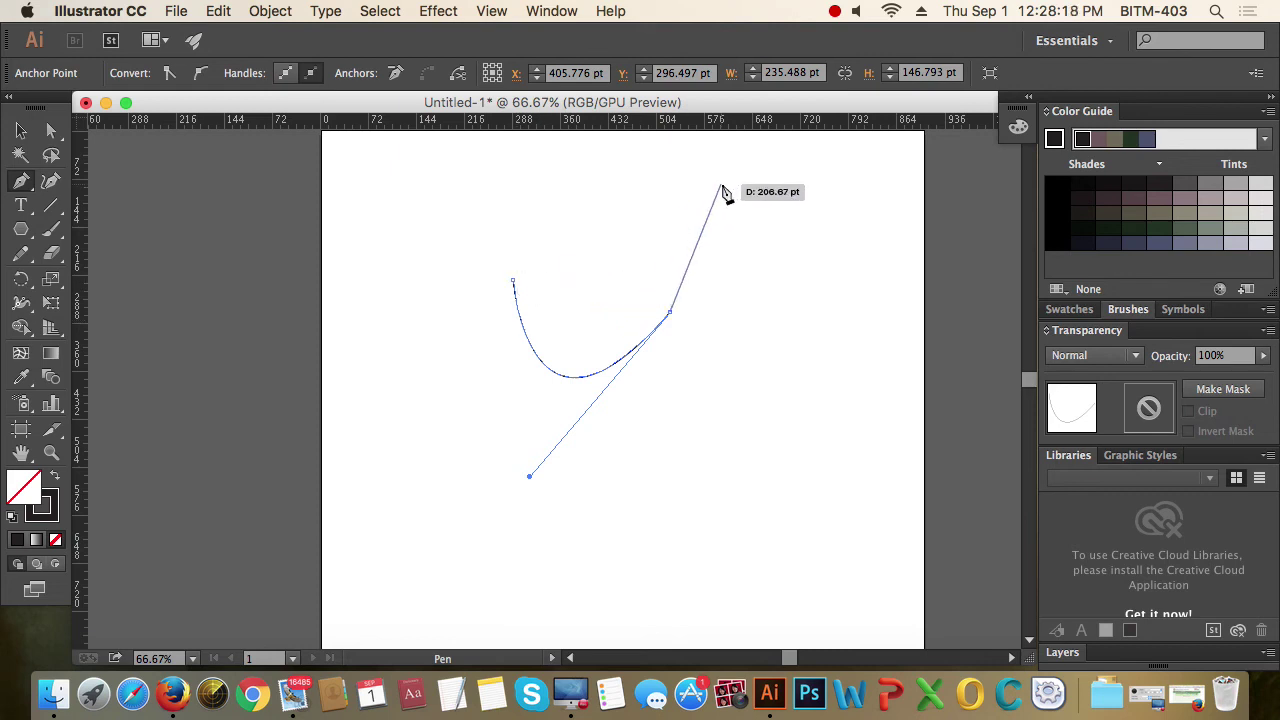
left_click(835, 13)
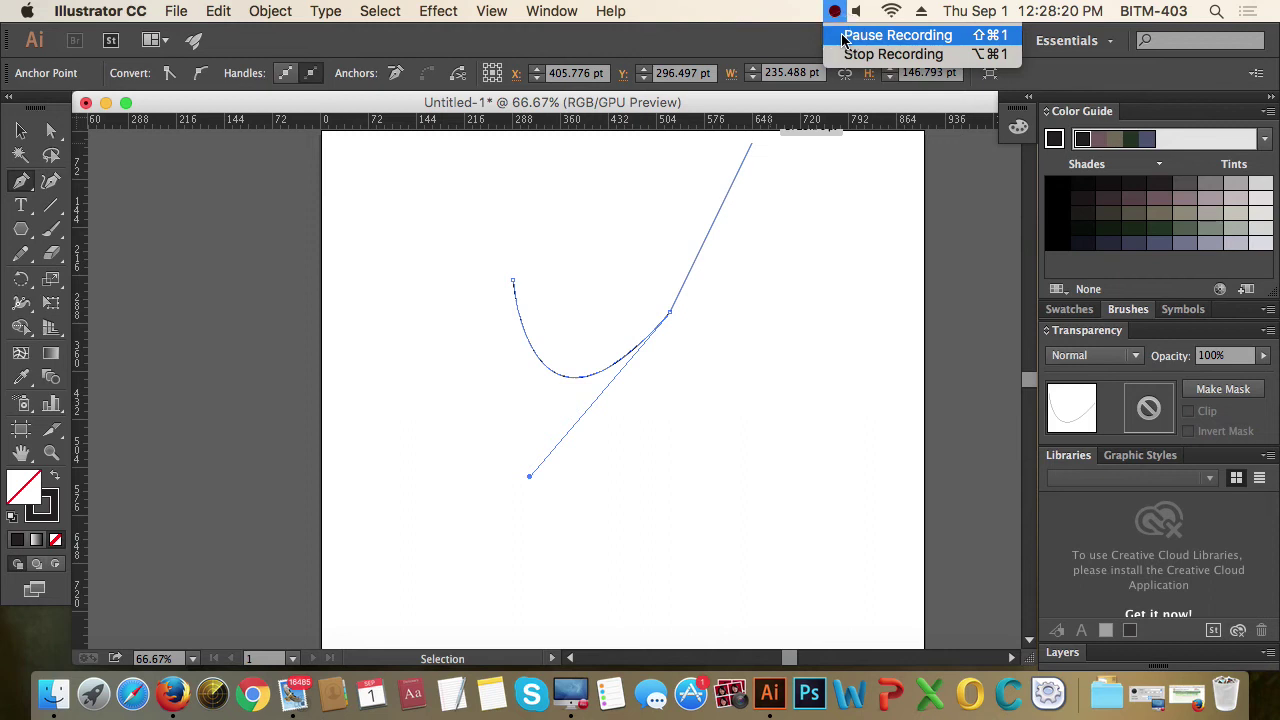
left_click(843, 36)
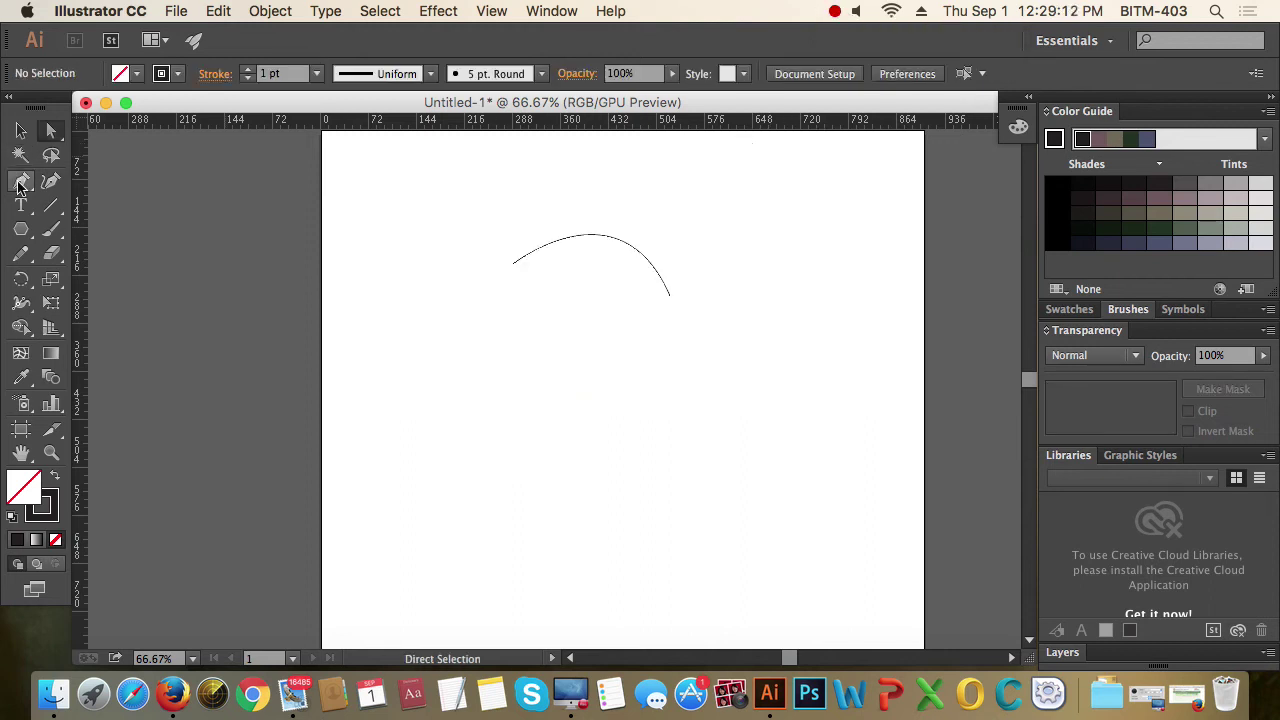
Tear off the Pen tool group as a floating panel and place it beside the toolbox.
left_click(18, 183)
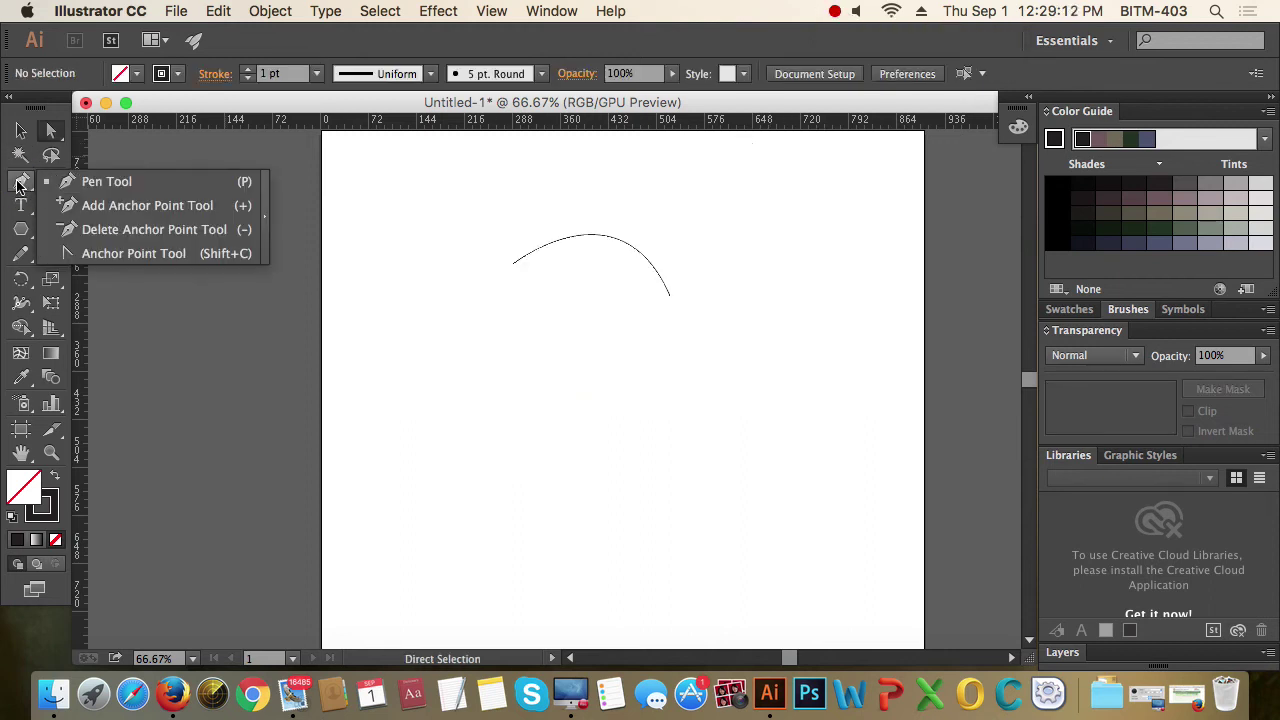
left_click_drag(18, 183, 268, 215)
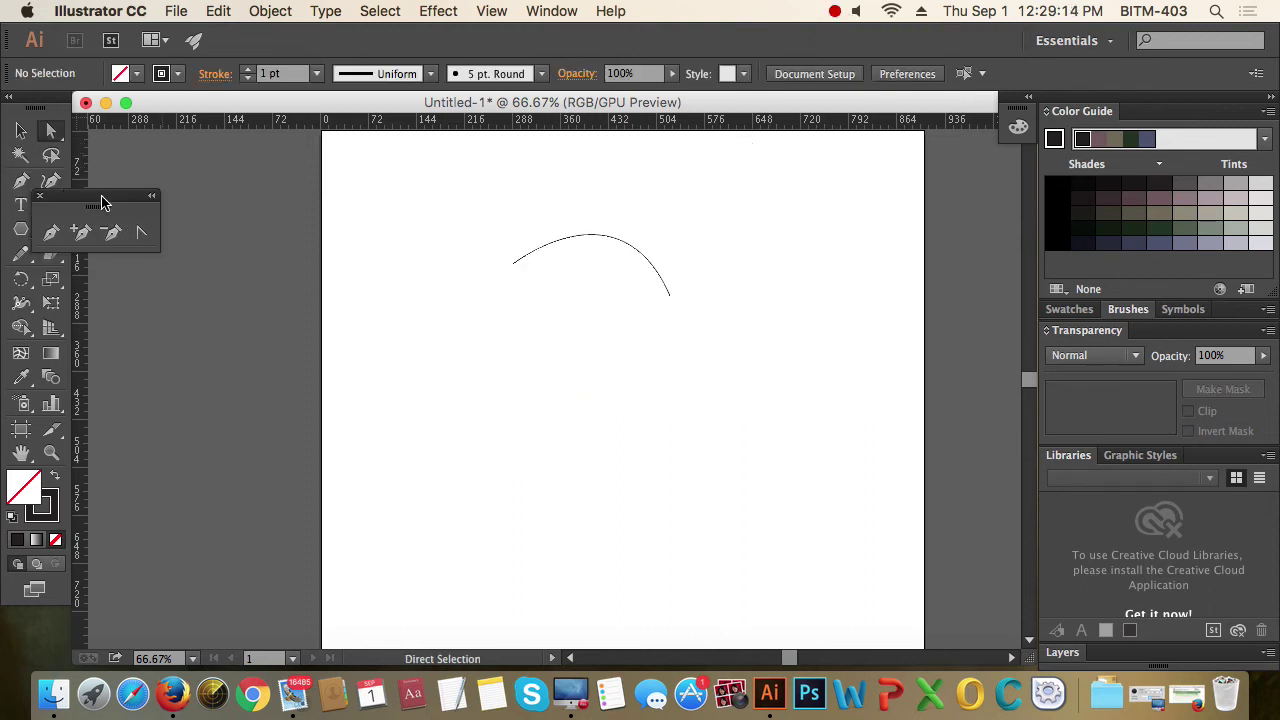
left_click_drag(103, 203, 176, 150)
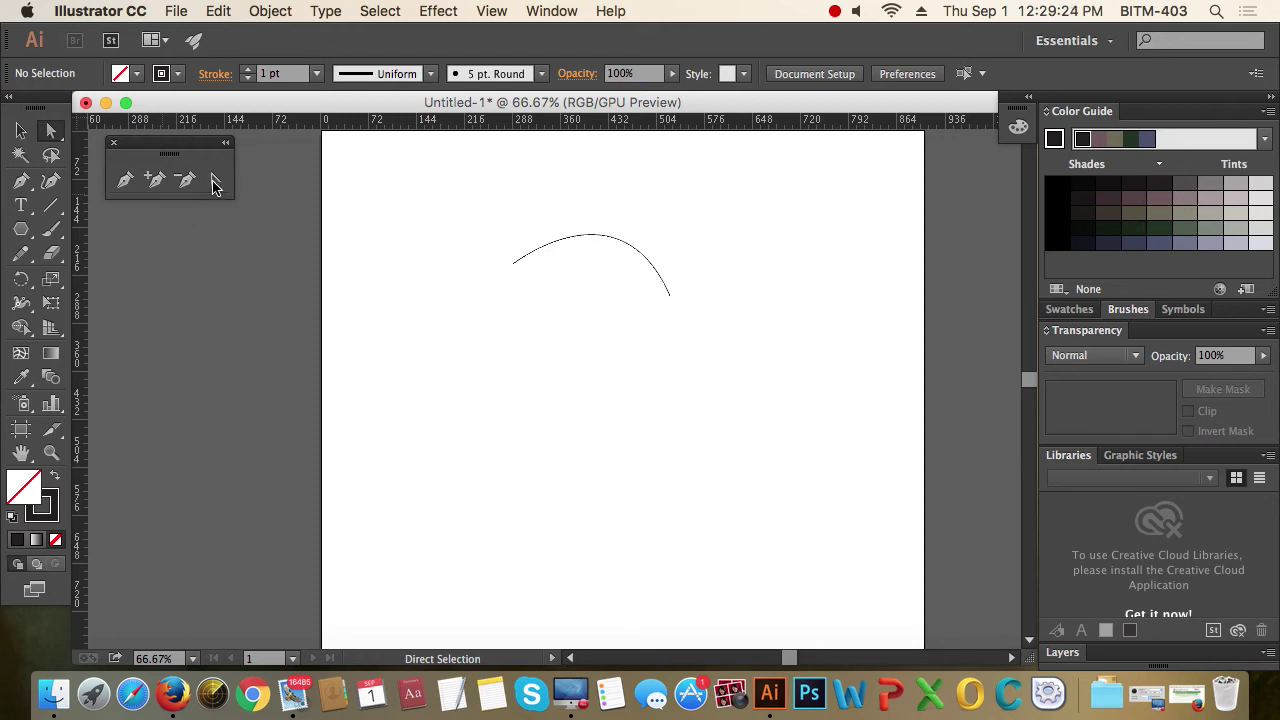
Select the arched curve with the Selection tool and remove it from the artboard.
left_click(21, 129)
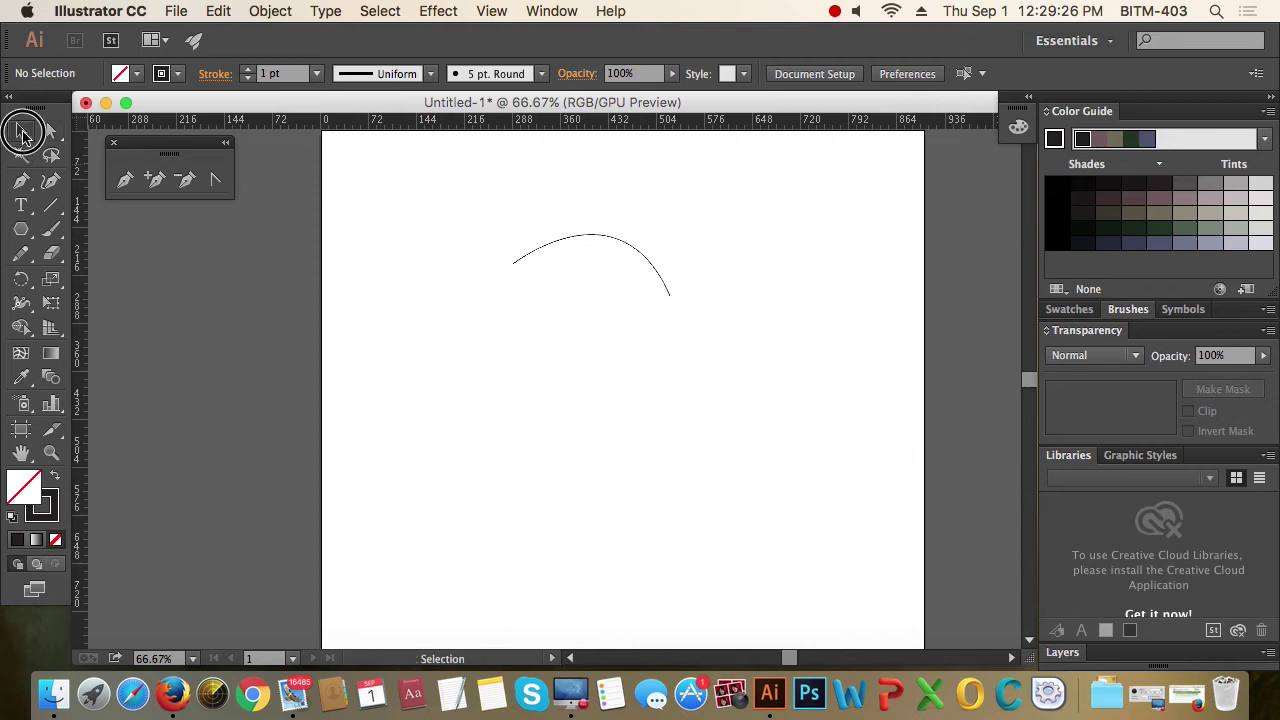
left_click_drag(588, 280, 747, 367)
key("Delete")
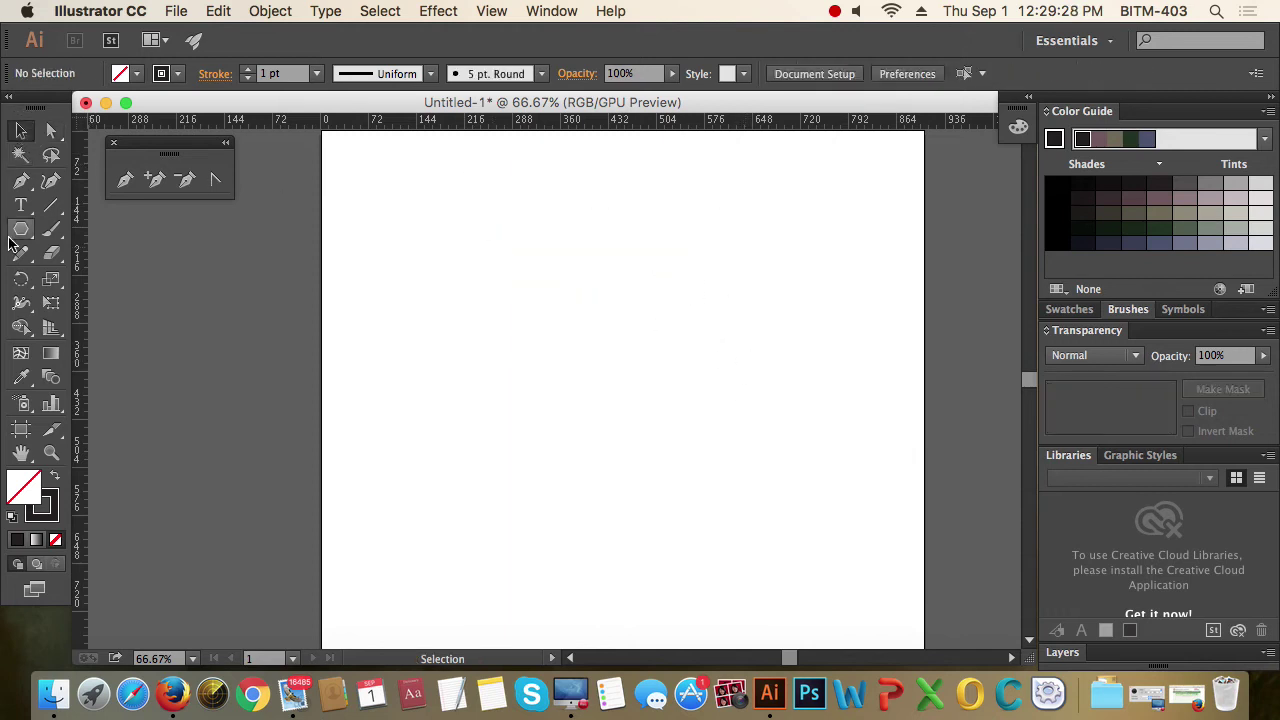
Draw a rectangle about 246 by 203 pt near the upper middle of the artboard and select it.
left_click_drag(24, 235, 119, 236)
left_click_drag(506, 257, 670, 392)
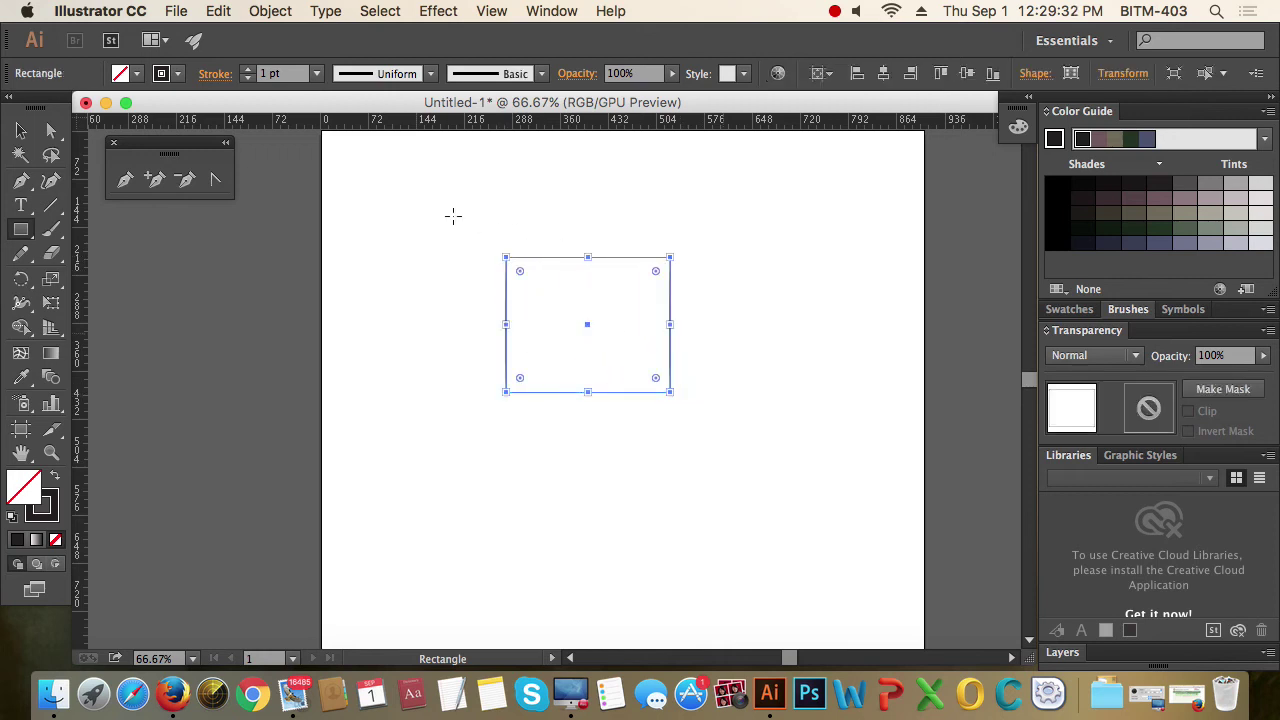
left_click(22, 131)
left_click(551, 277)
left_click(670, 342)
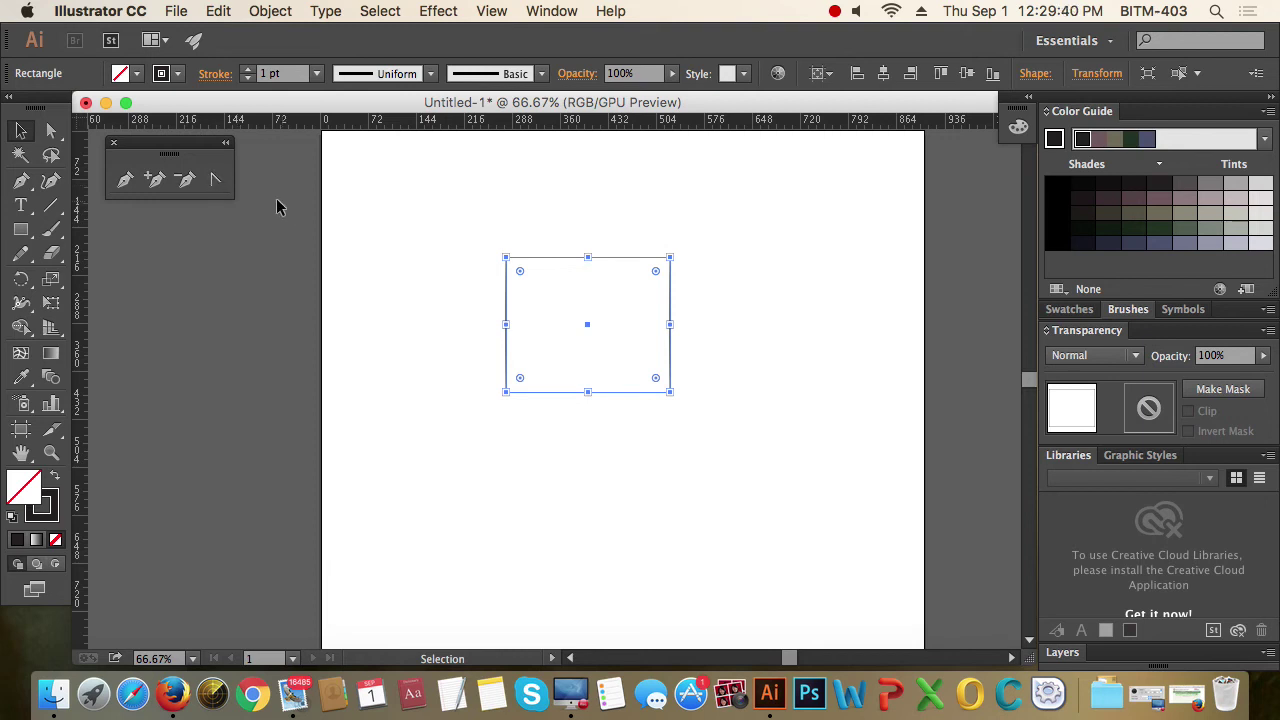
Convert all four rectangle corners into smooth points with the Anchor Point tool, pulling out handles to form a rounded, circle-like shape.
left_click(215, 179)
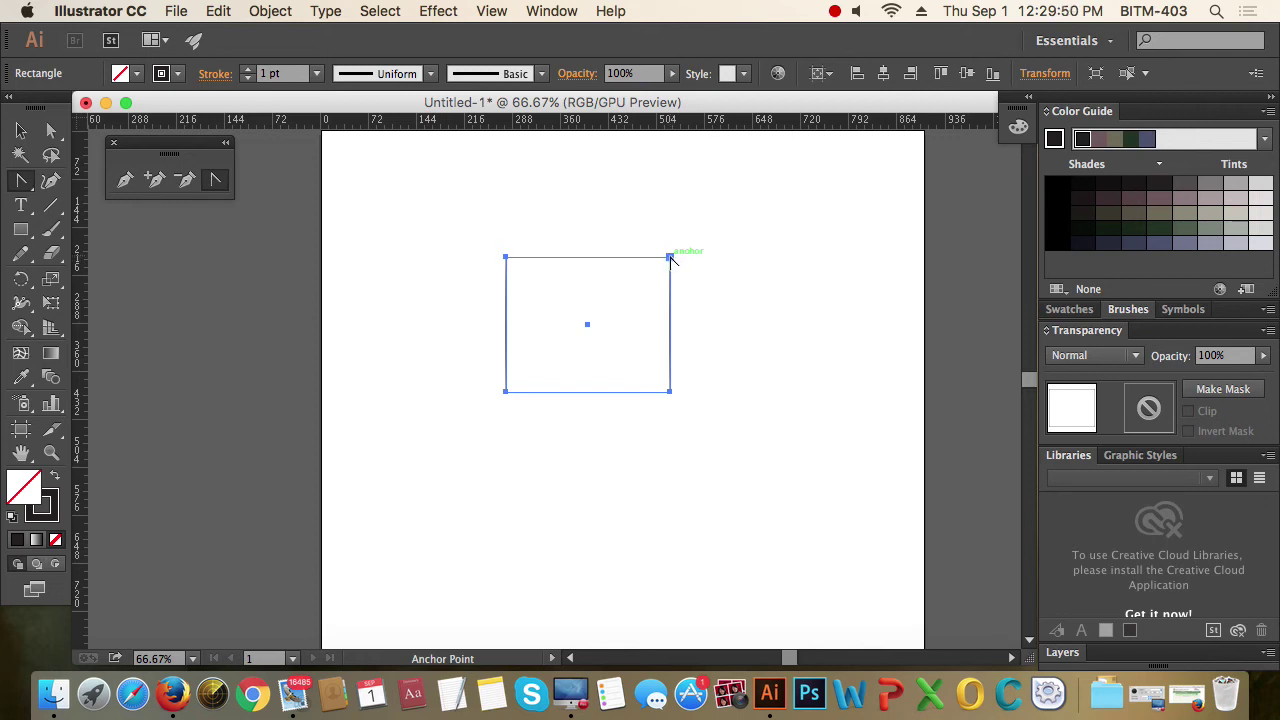
left_click_drag(670, 258, 732, 319)
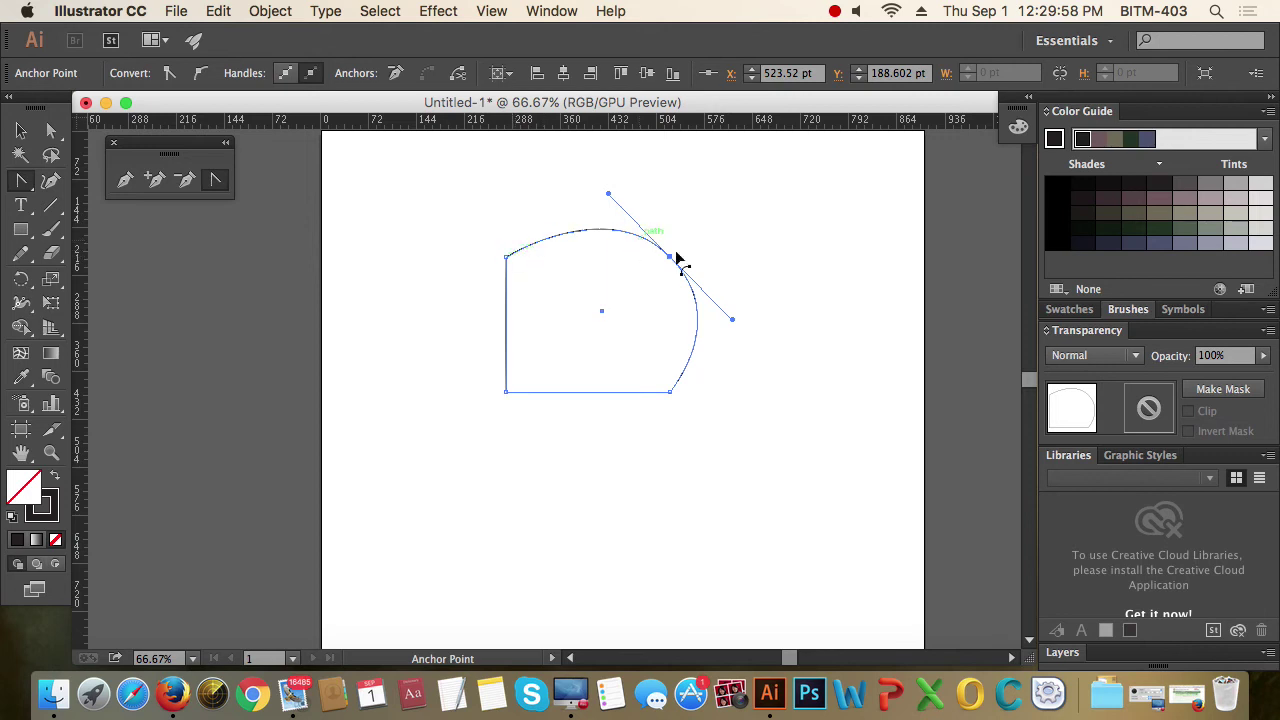
left_click_drag(506, 393, 441, 322)
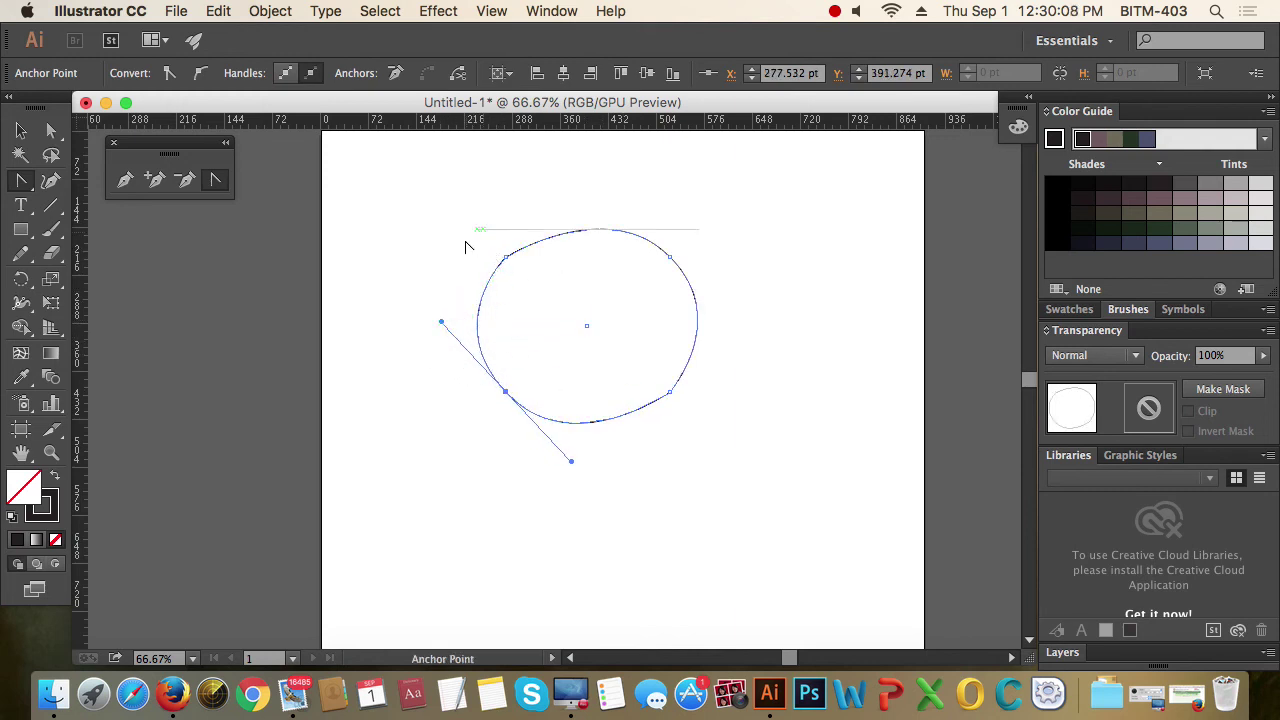
left_click_drag(507, 257, 540, 249)
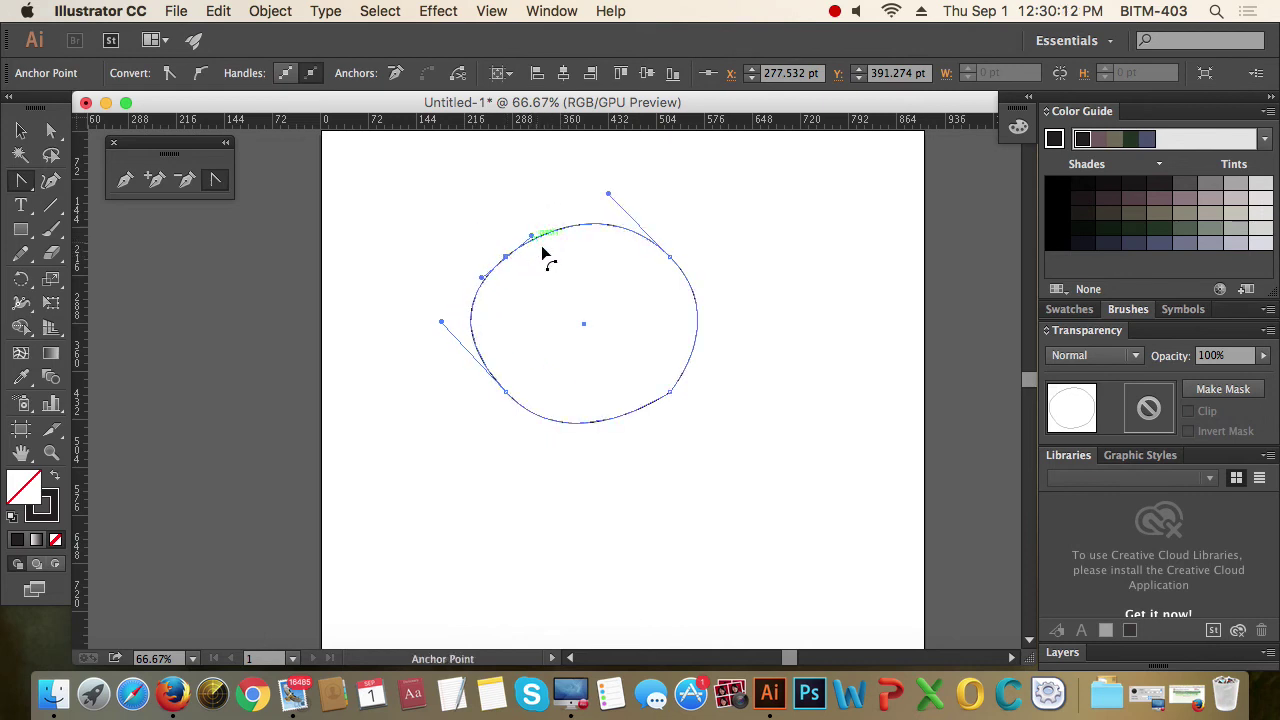
mouse_move(670, 396)
left_mouse_down()
mouse_move(651, 409)
mouse_move(667, 418)
left_mouse_up()
Move the rounded shape about 158 pt right and 63 pt up, and deselect it.
left_click(20, 130)
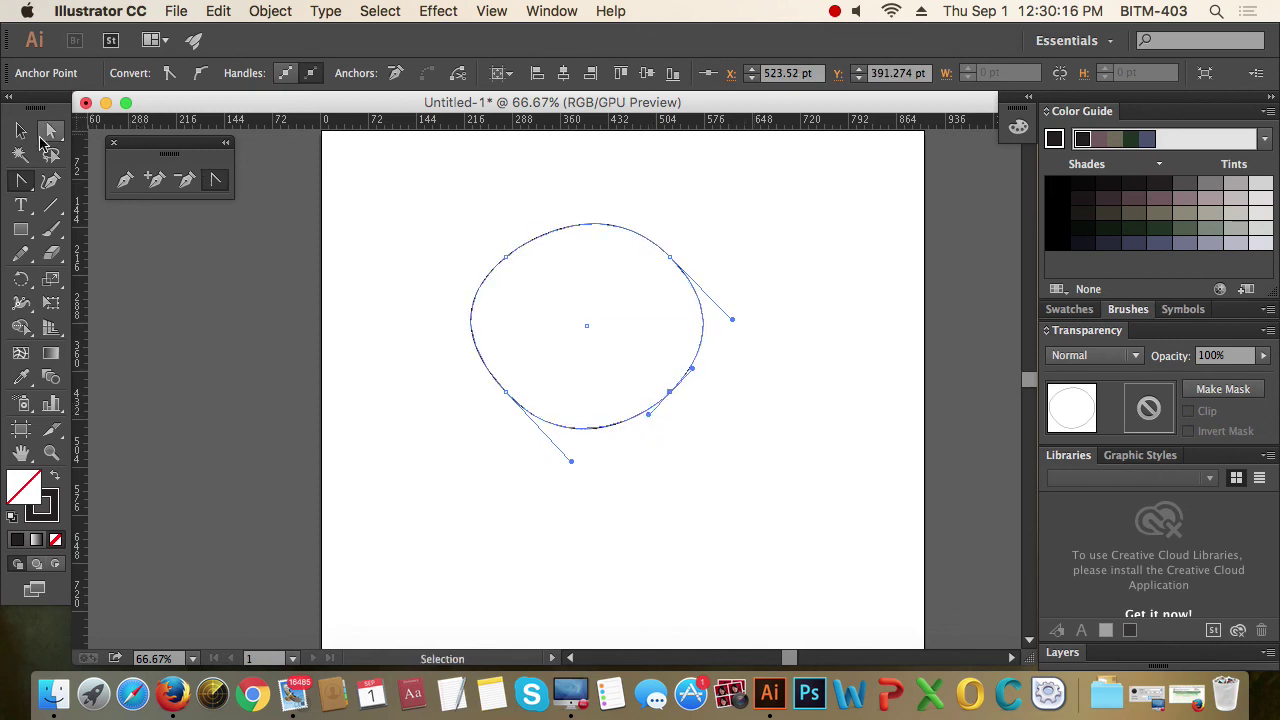
left_click(456, 262)
left_click_drag(429, 222, 830, 320)
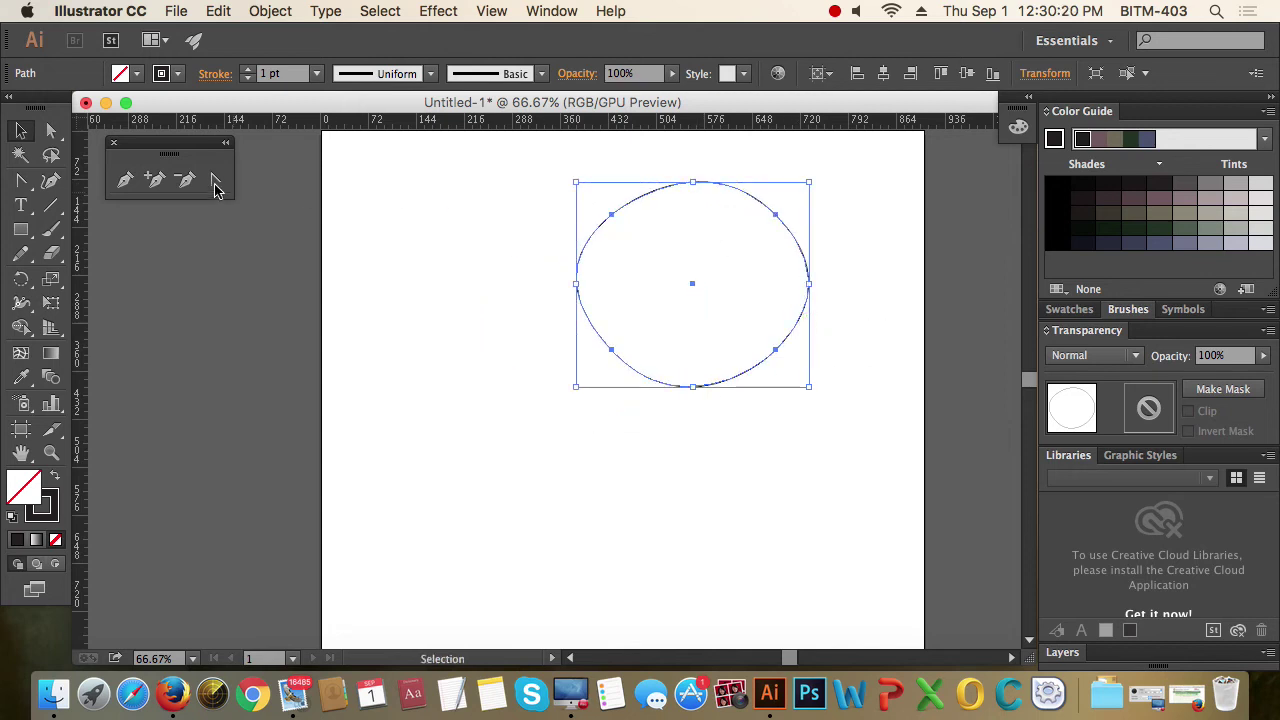
left_click(498, 264)
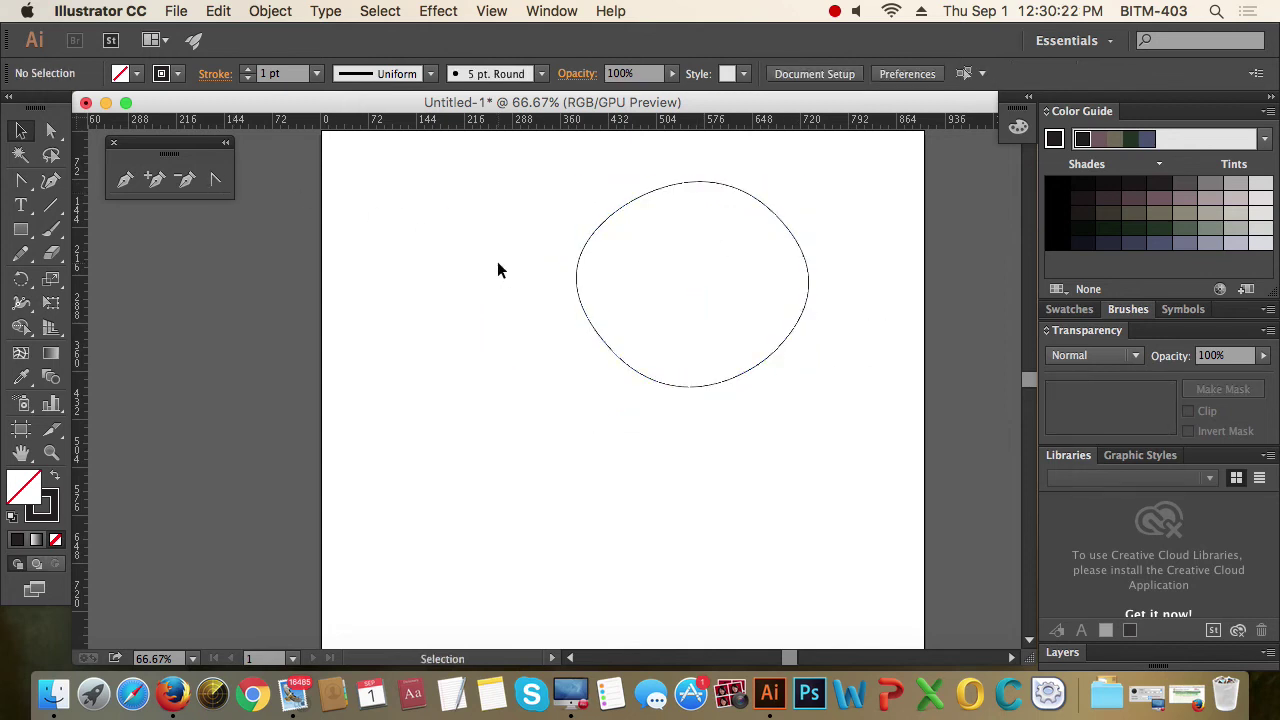
Convert the rounded shape's four smooth anchors back to corner points with the Anchor Point tool to restore the rectangle.
left_click_drag(551, 194, 751, 403)
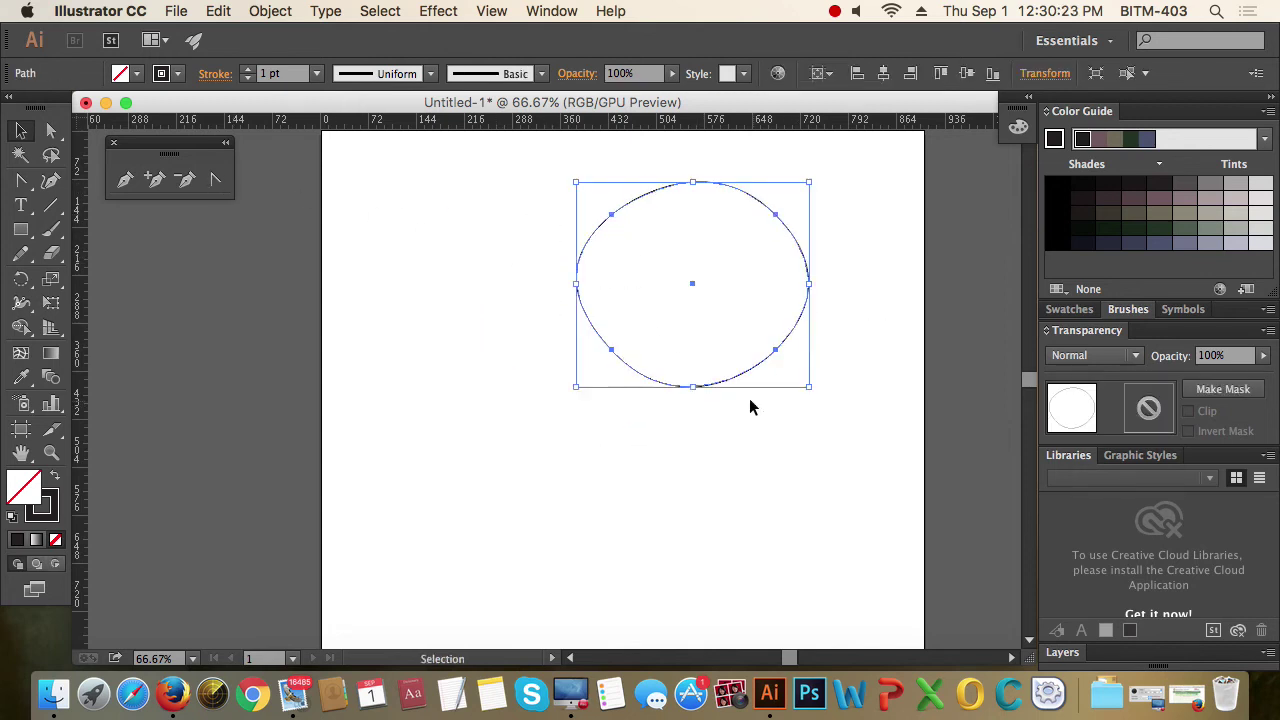
left_click(213, 181)
left_click(612, 350)
left_click(612, 214)
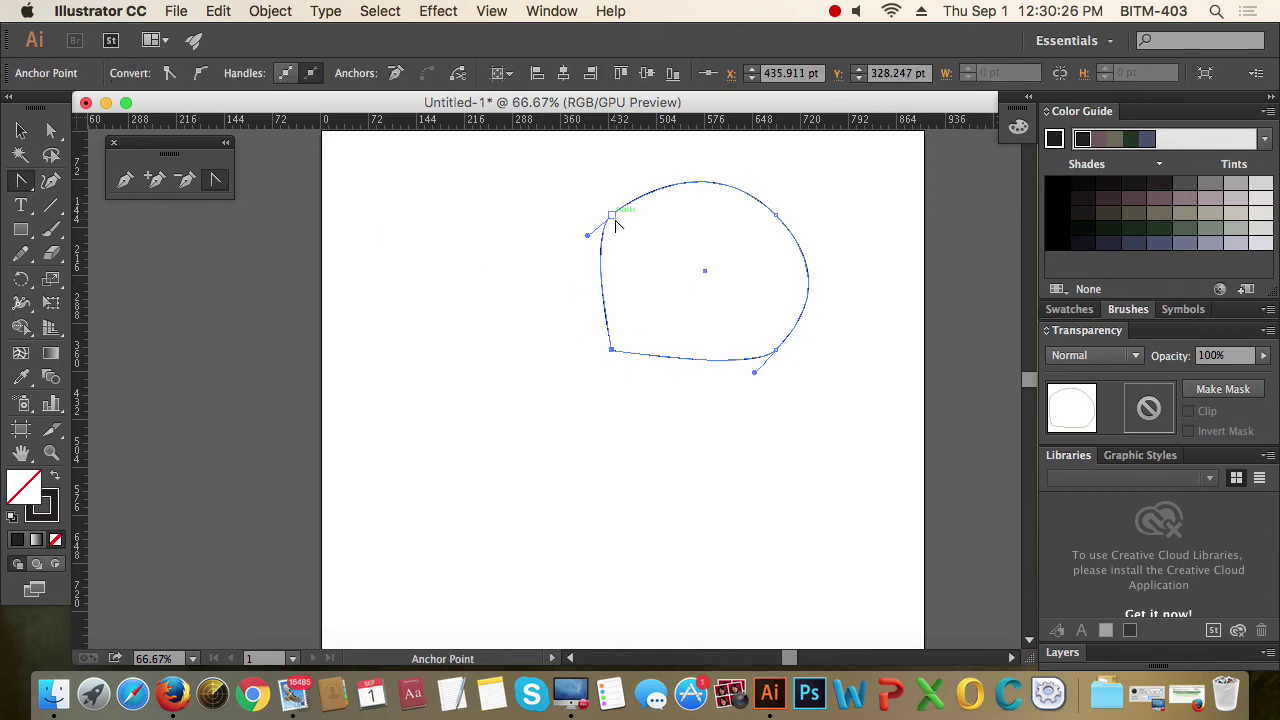
left_click_drag(617, 217, 694, 214)
left_click(778, 216)
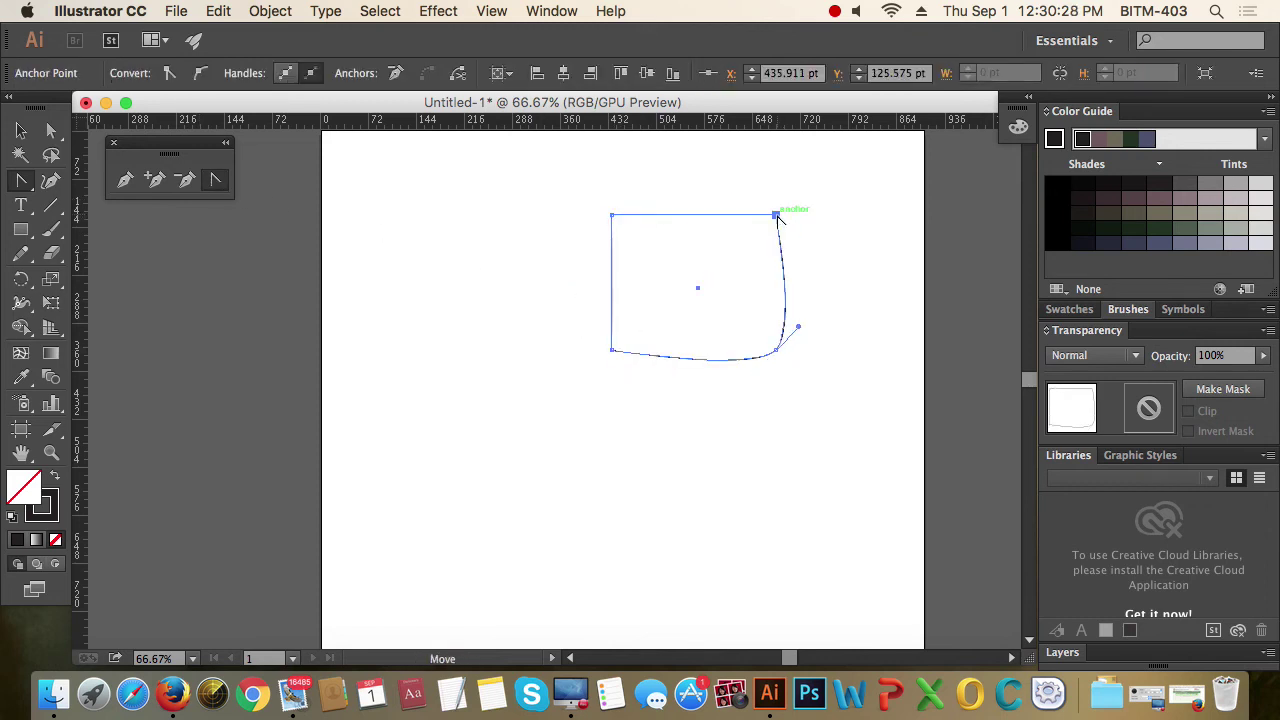
left_click(775, 349)
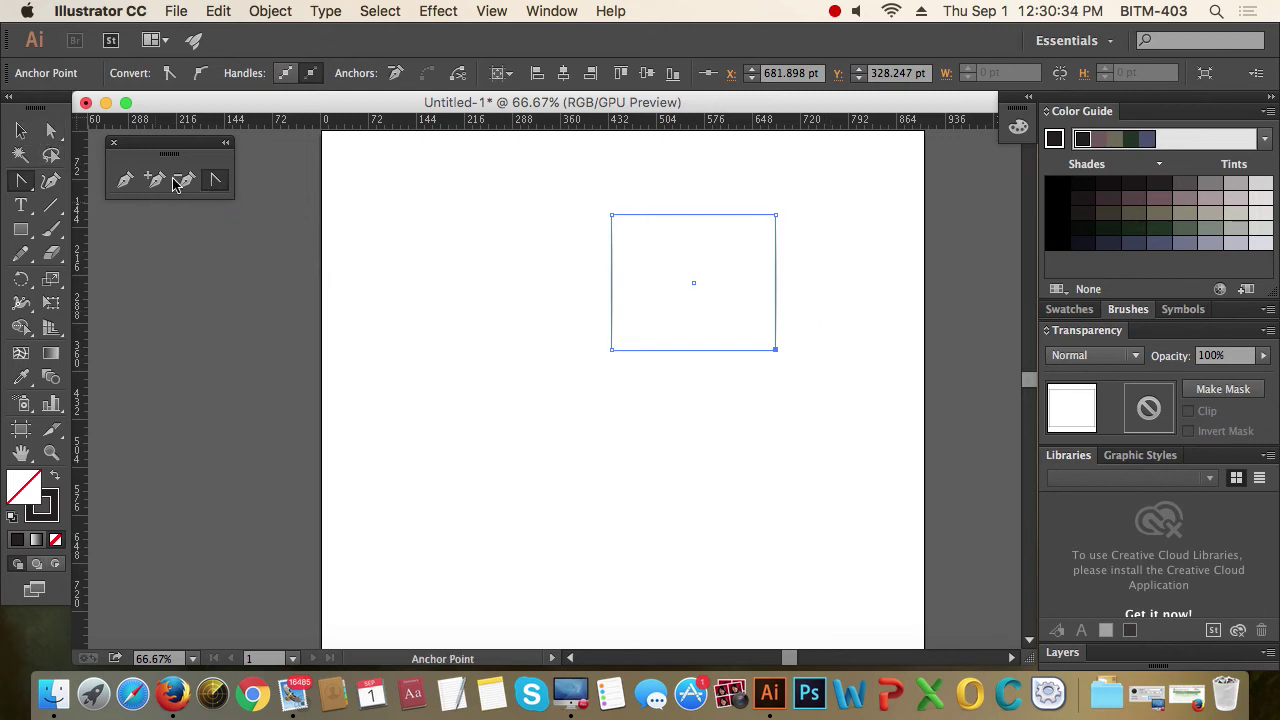
Select the rectangle and add two anchor points each to its top, right and bottom edges with the Add Anchor Point tool.
key("v")
left_click_drag(557, 209, 928, 442)
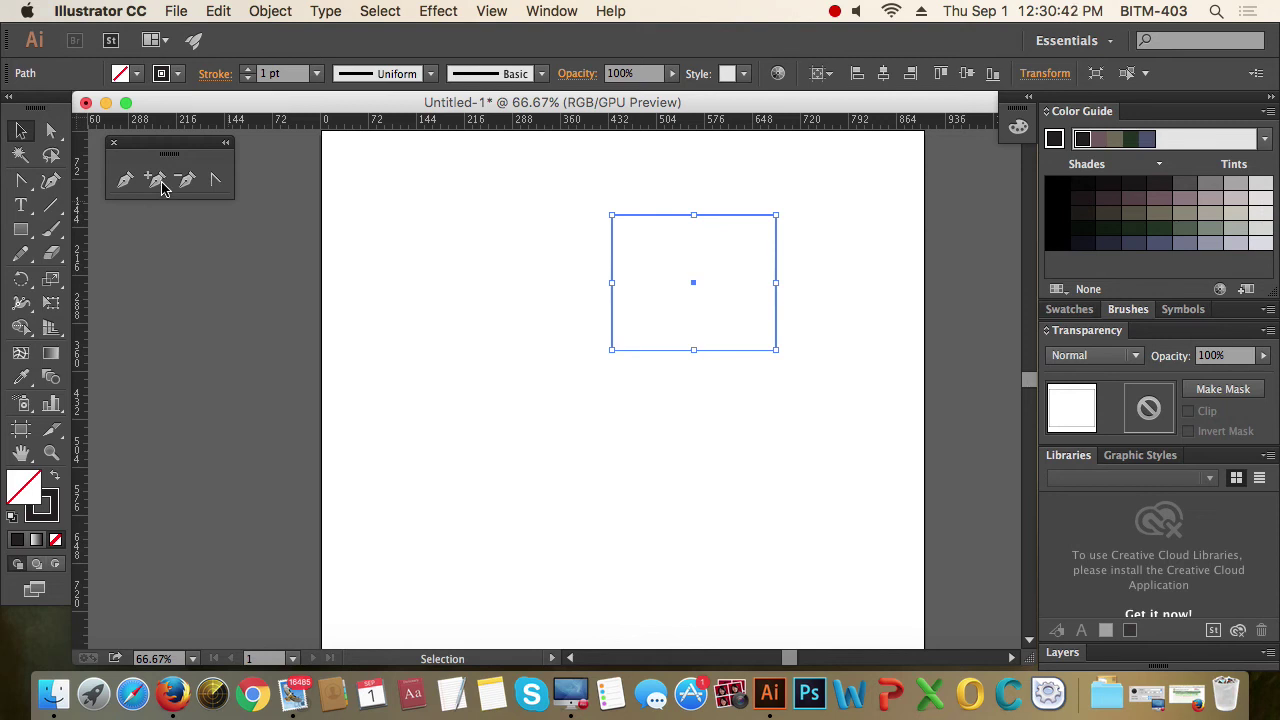
key("super+equal")
key("super+equal")
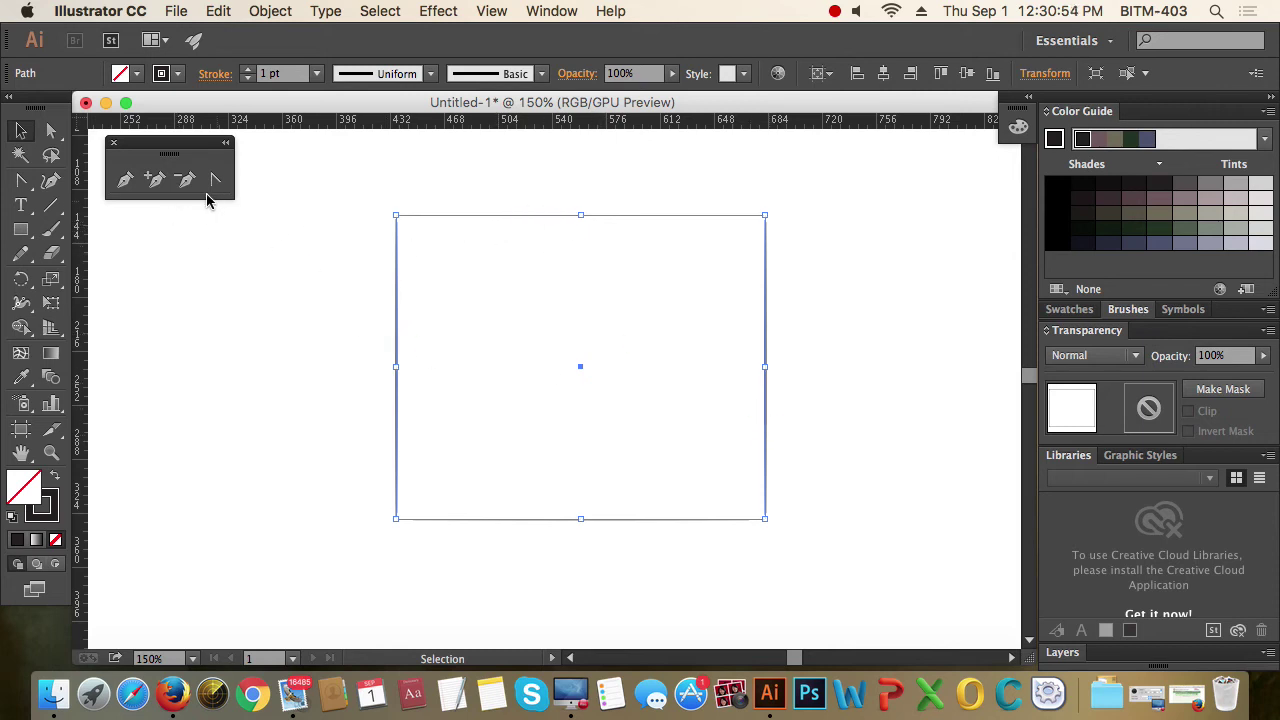
left_click(155, 183)
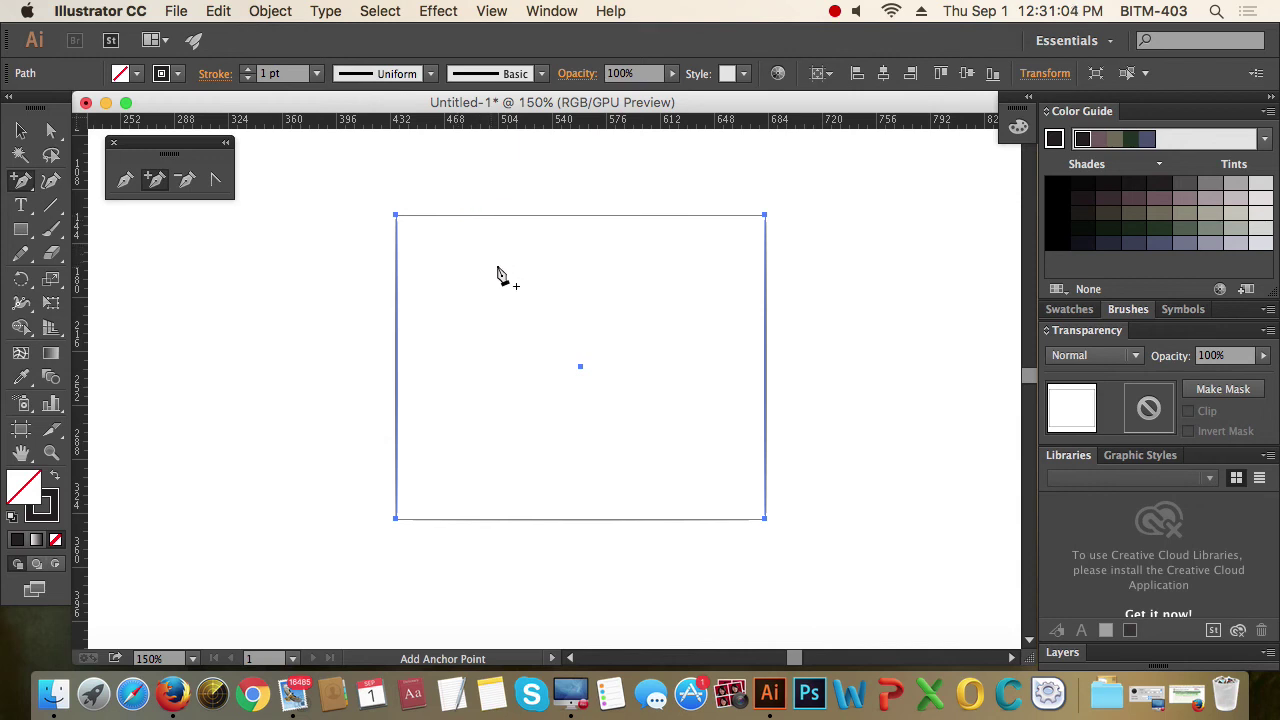
left_click(485, 215)
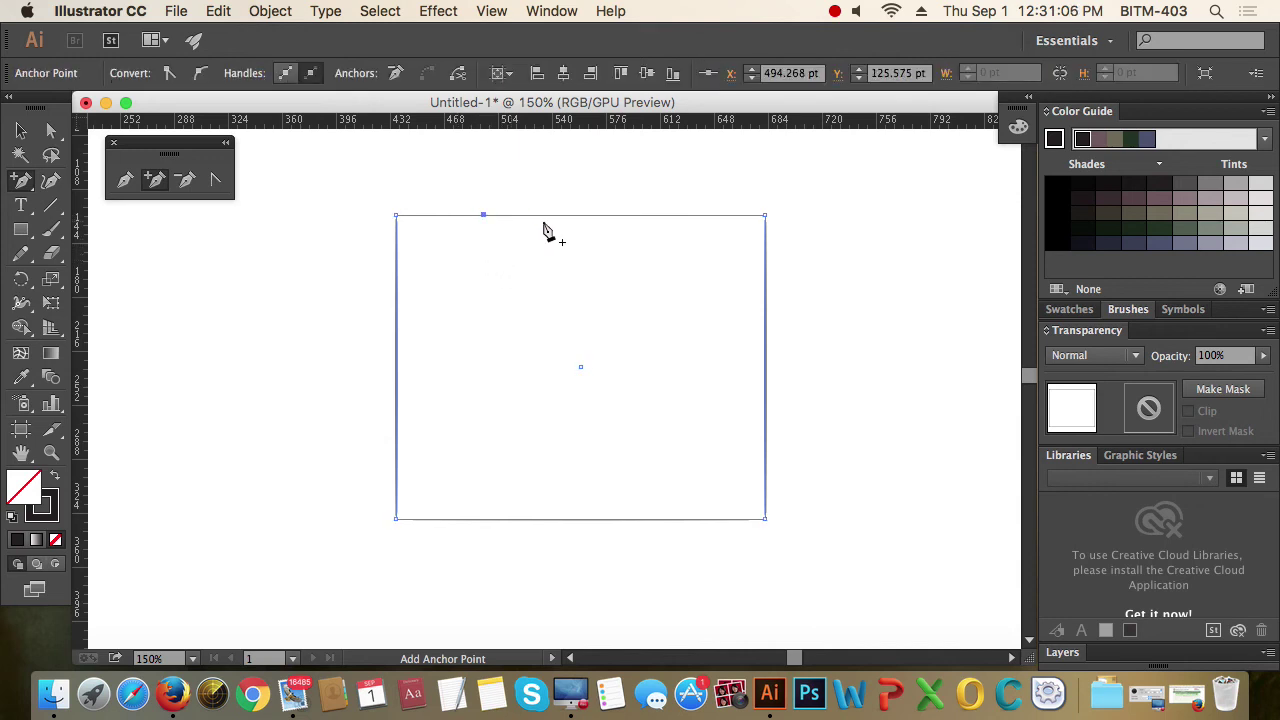
left_click(609, 215)
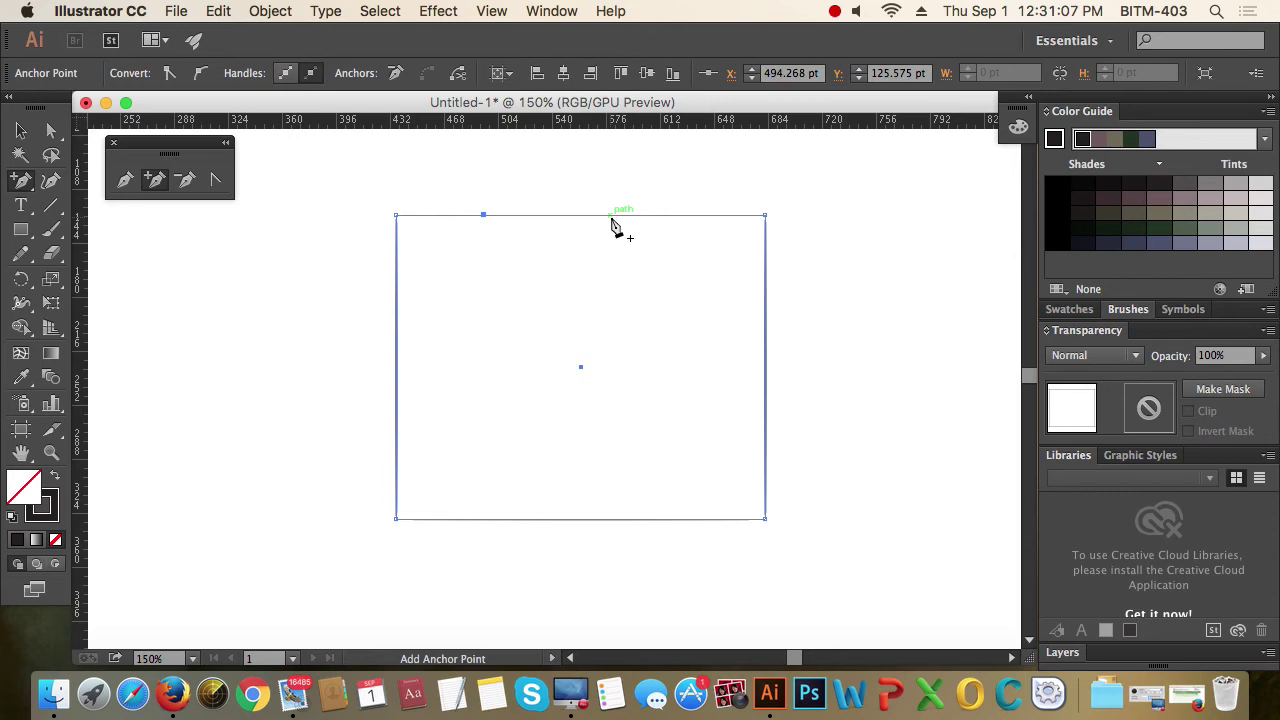
left_click(765, 322)
left_click(765, 431)
left_click(638, 518)
left_click(530, 518)
Remove the two added anchor points from the rectangle's top edge and the two from its right edge with the Delete Anchor Point tool.
left_click(186, 180)
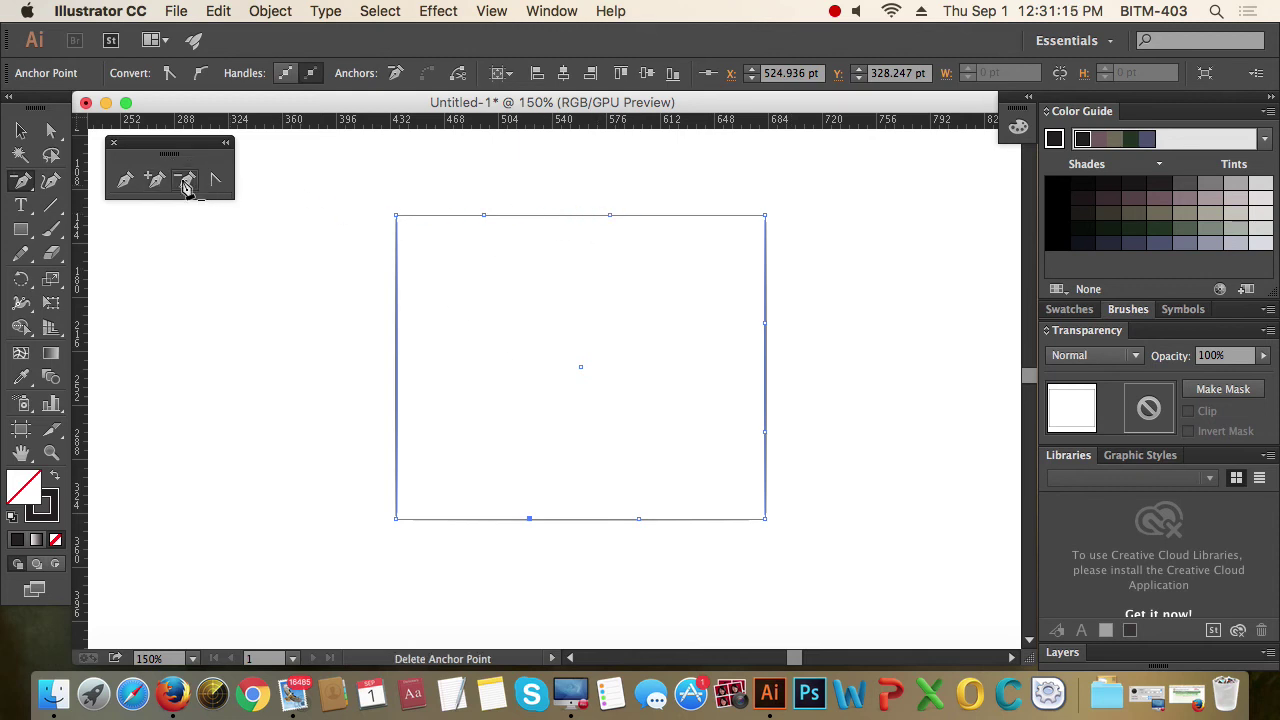
left_click(484, 216)
left_click(610, 215)
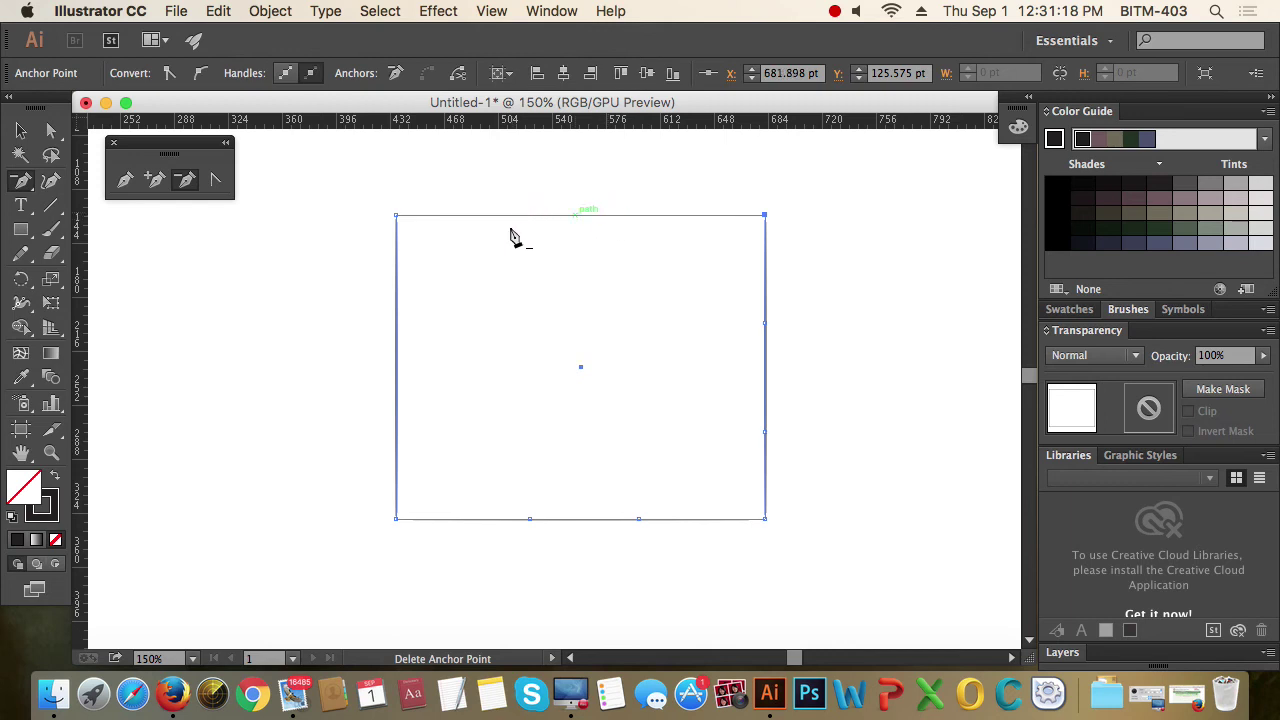
left_click(766, 324)
left_click(766, 434)
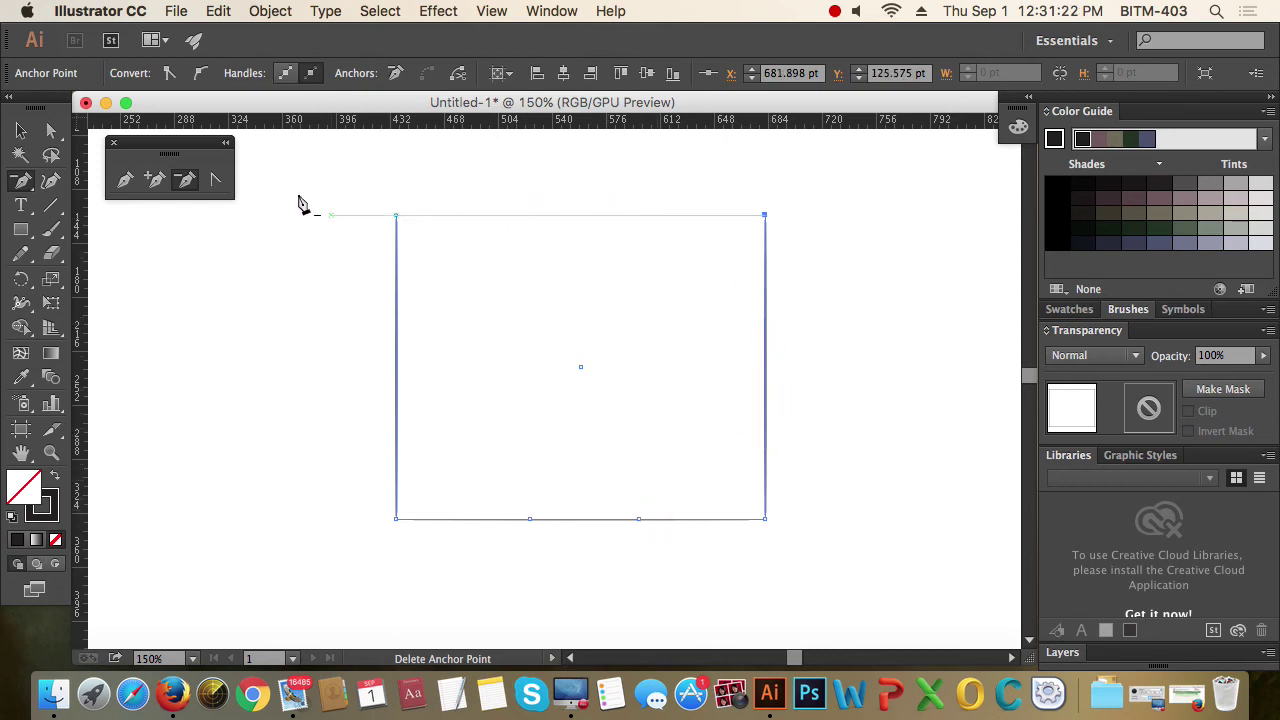
Add one anchor point on the rectangle's left edge, then move the rectangle slightly up and right and deselect it.
left_click(155, 181)
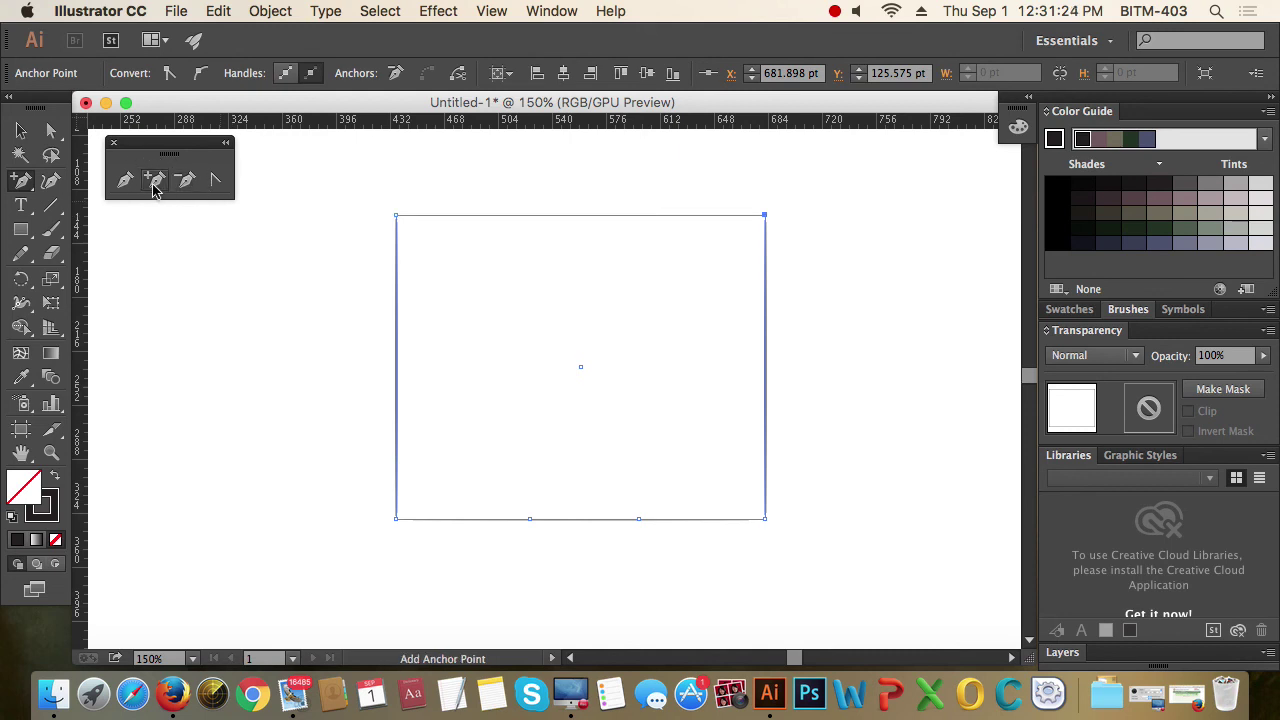
left_click(396, 413)
key("v")
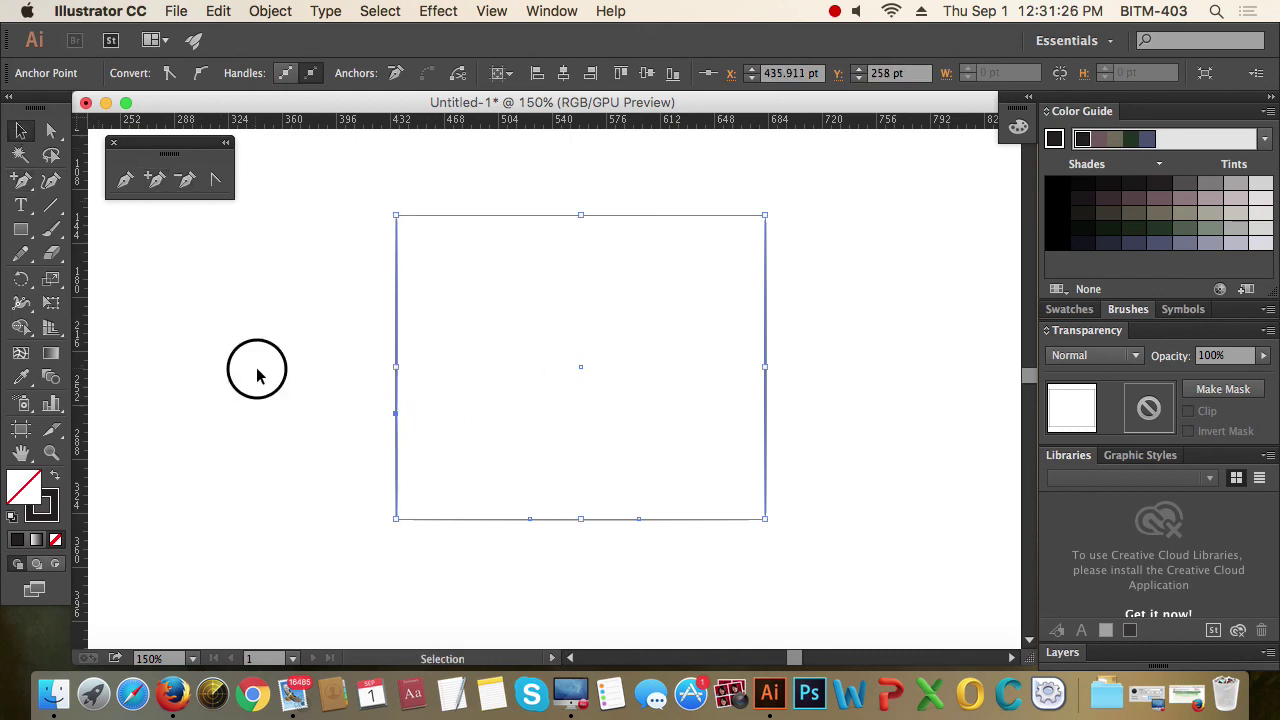
left_click(369, 309)
left_click(400, 298)
left_click_drag(403, 286, 412, 256)
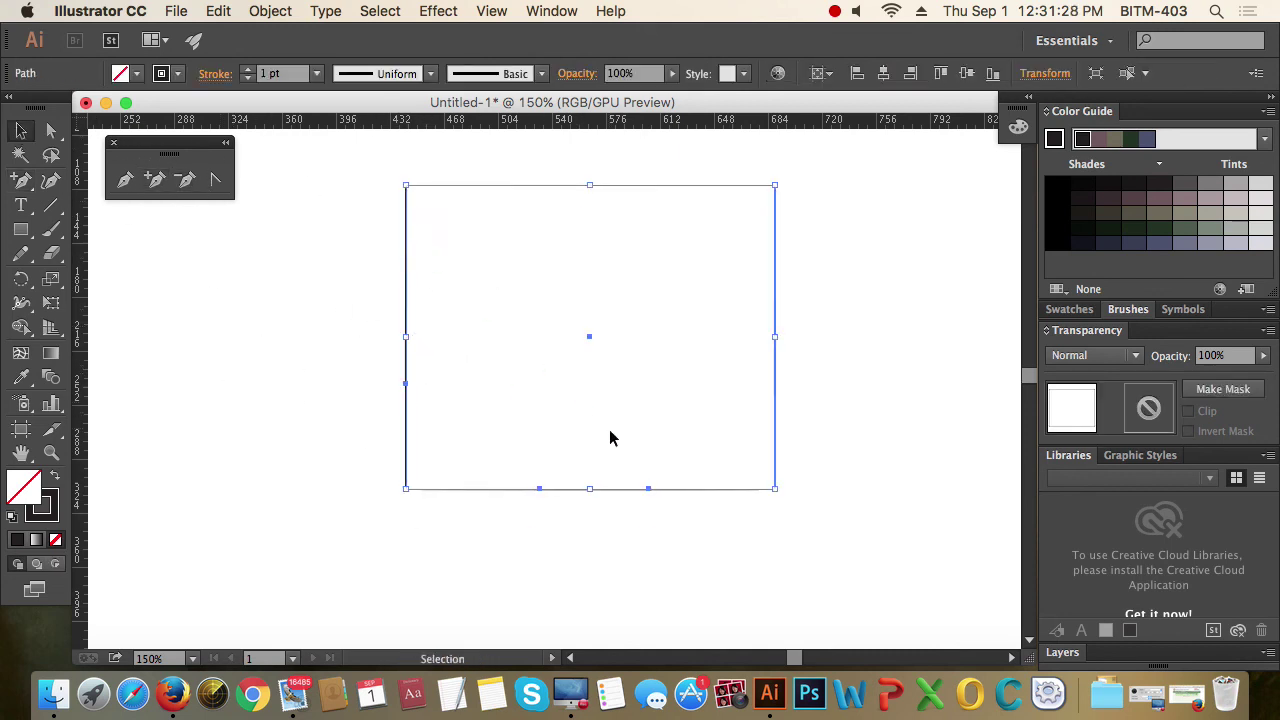
left_click(523, 460)
left_click_drag(524, 470, 566, 517)
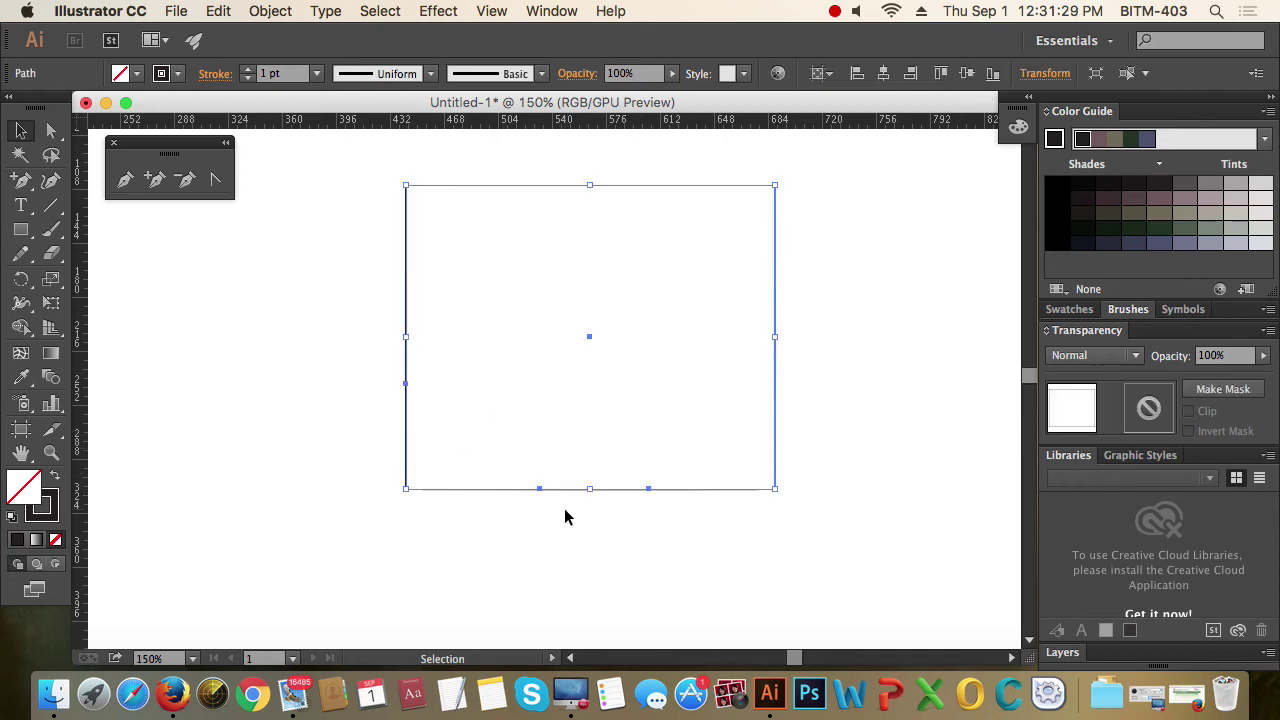
left_click(593, 446)
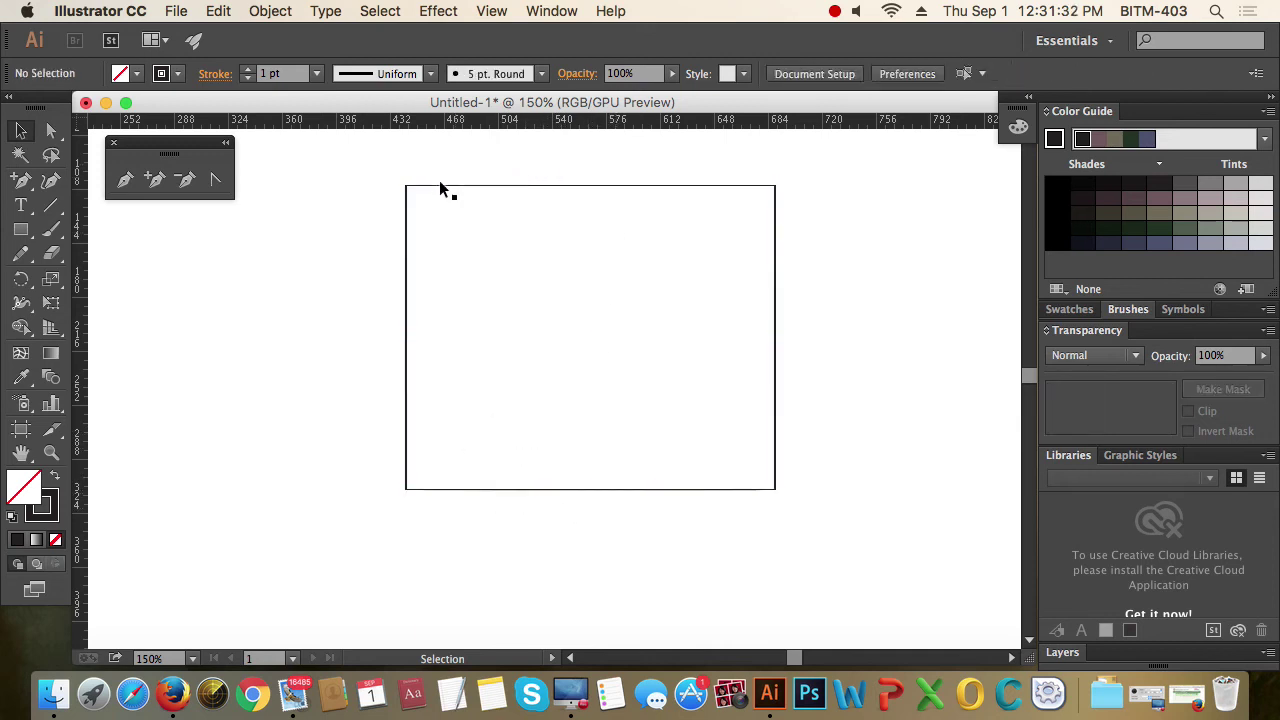
Move the rectangle down and pull its upper-left corner up and inward with the Direct Selection tool, leaving the other anchors in place.
left_click_drag(443, 188, 561, 198)
key("a")
left_click(385, 282)
left_click(614, 335)
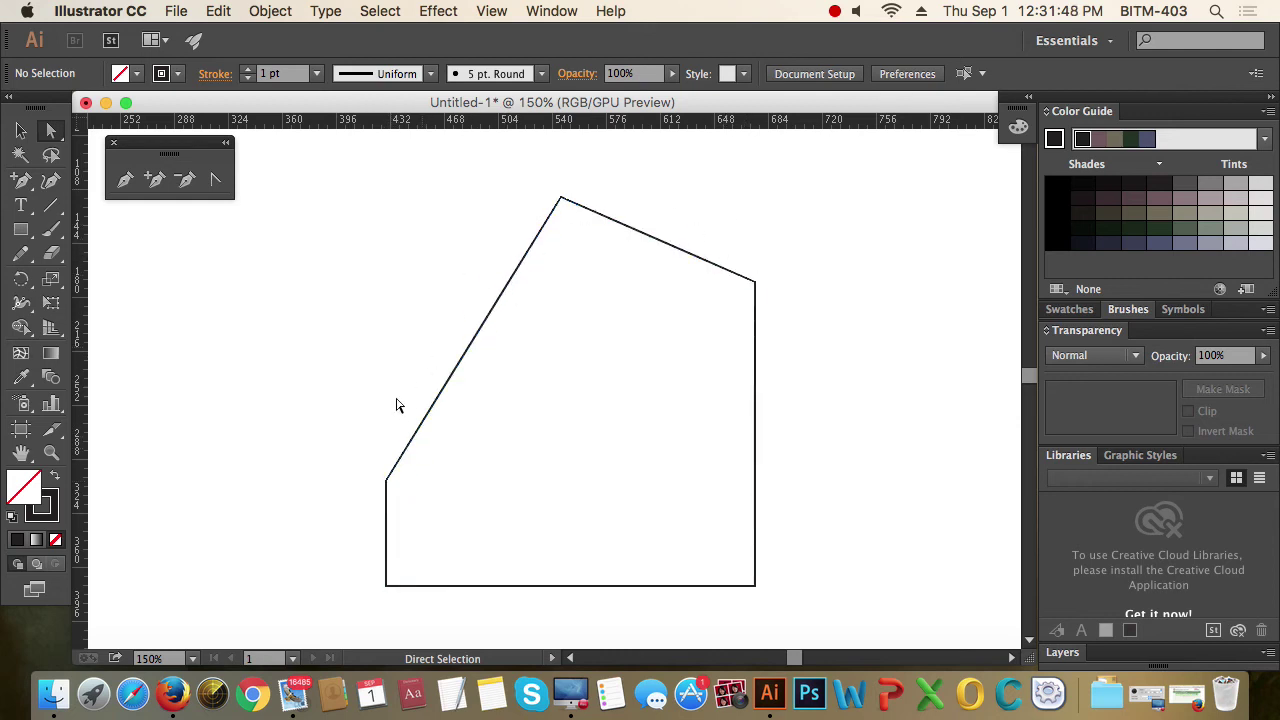
Pull the left added anchor on the bottom edge downward and the right one up into the shape.
scroll(668, 398, "down", 1)
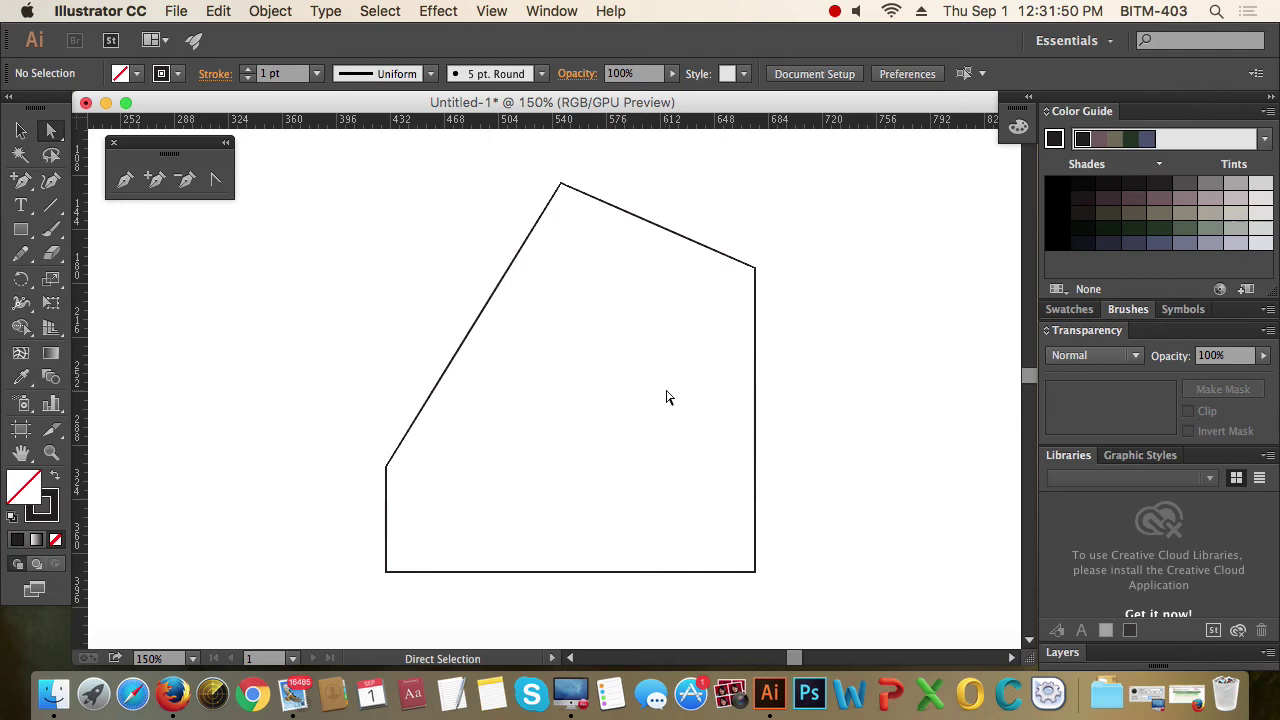
left_click_drag(489, 526, 529, 606)
left_click(510, 539)
left_click_drag(510, 531, 512, 623)
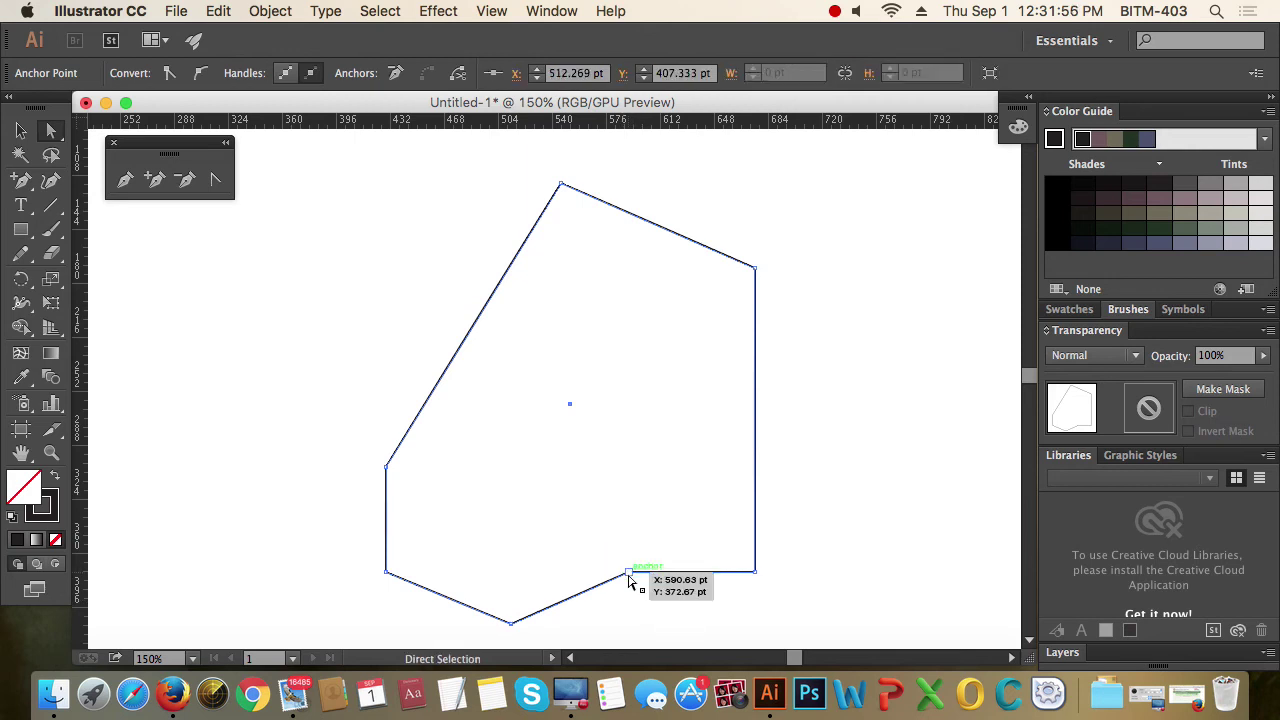
left_click(629, 578)
left_click_drag(612, 438, 610, 436)
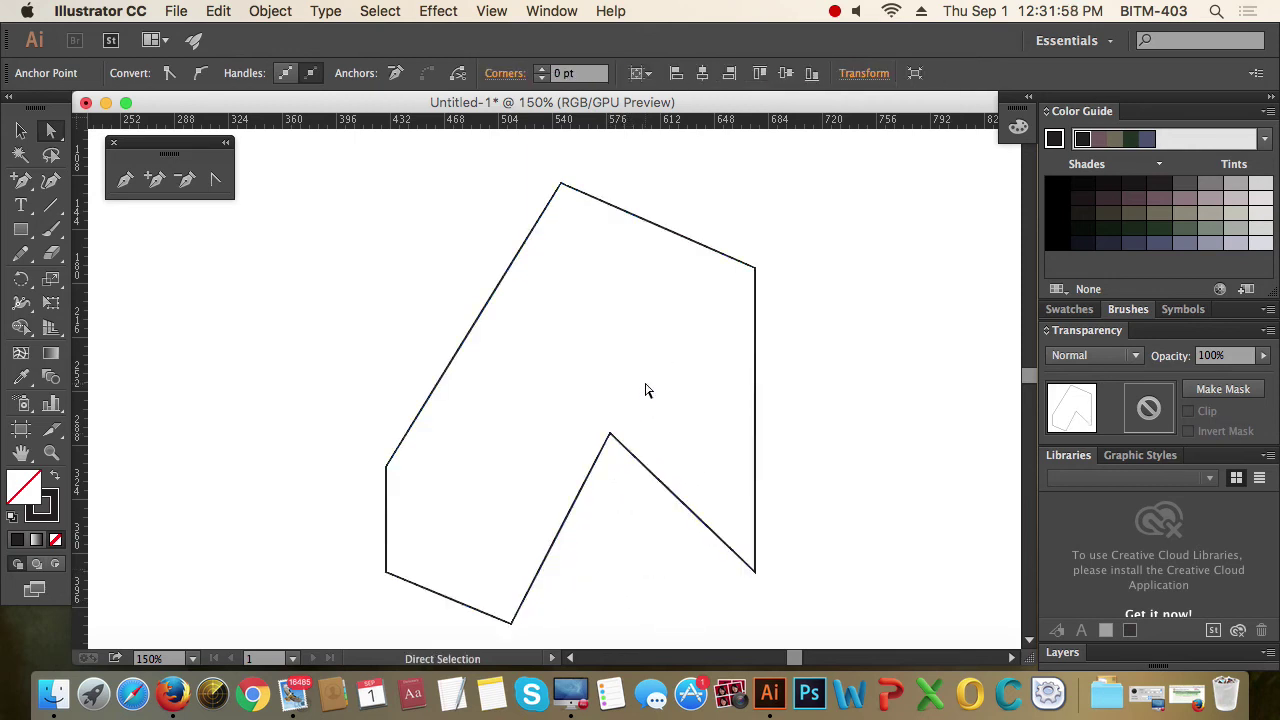
Move the upper anchor of the shape's short left edge up and right into the shape to form an inner notch.
left_click(534, 372)
left_click_drag(386, 463, 569, 364)
left_click(716, 372)
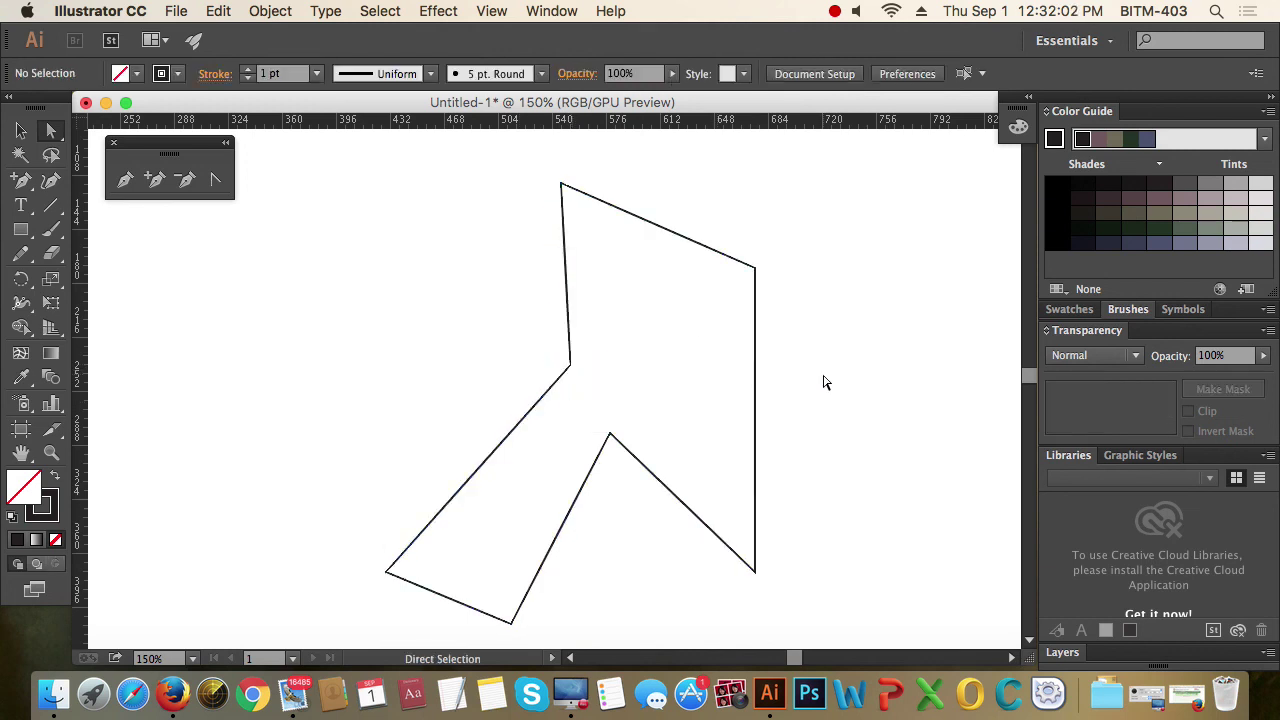
Pull the upper-right corner outward as an arrow tip and shift both inner notch anchors toward it to finish the arrow.
left_click(756, 267)
left_click_drag(756, 267, 946, 202)
left_click_drag(569, 364, 687, 296)
left_click_drag(604, 414, 740, 369)
left_click(493, 329)
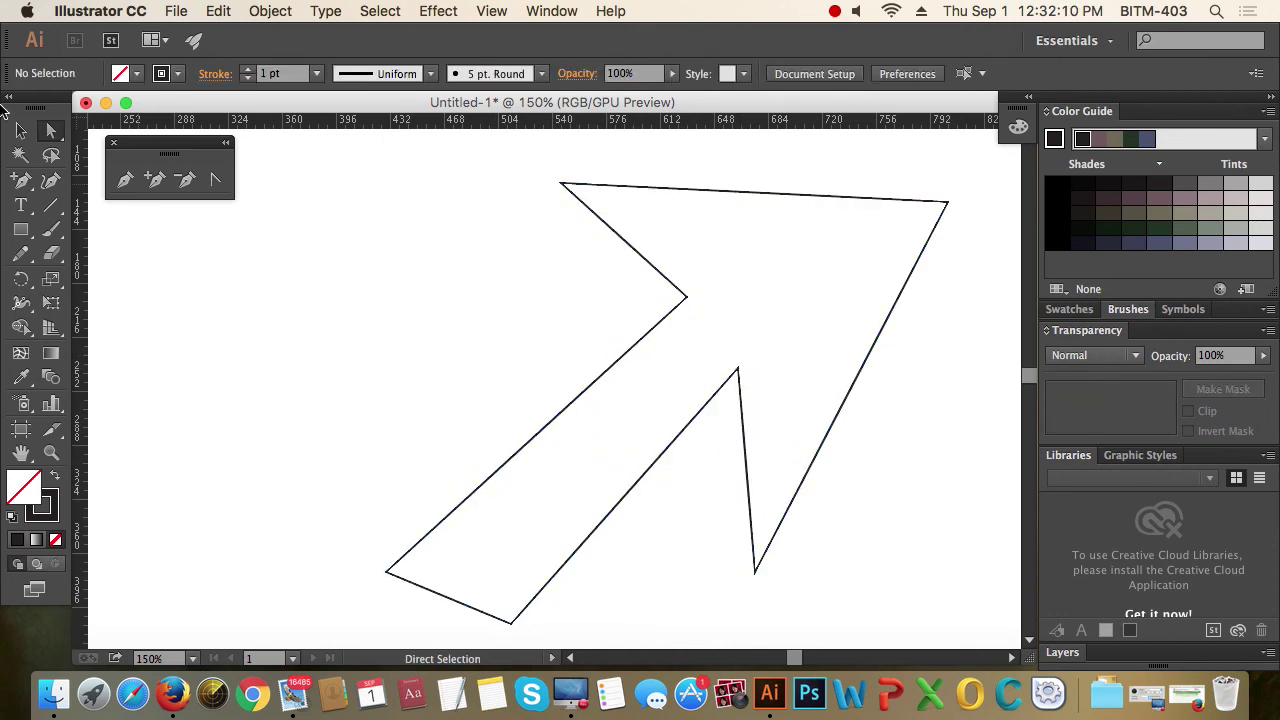
Select the whole arrow, move it left and down toward the middle of the artboard, and deselect it.
left_click(20, 130)
scroll(458, 358, "down", 3)
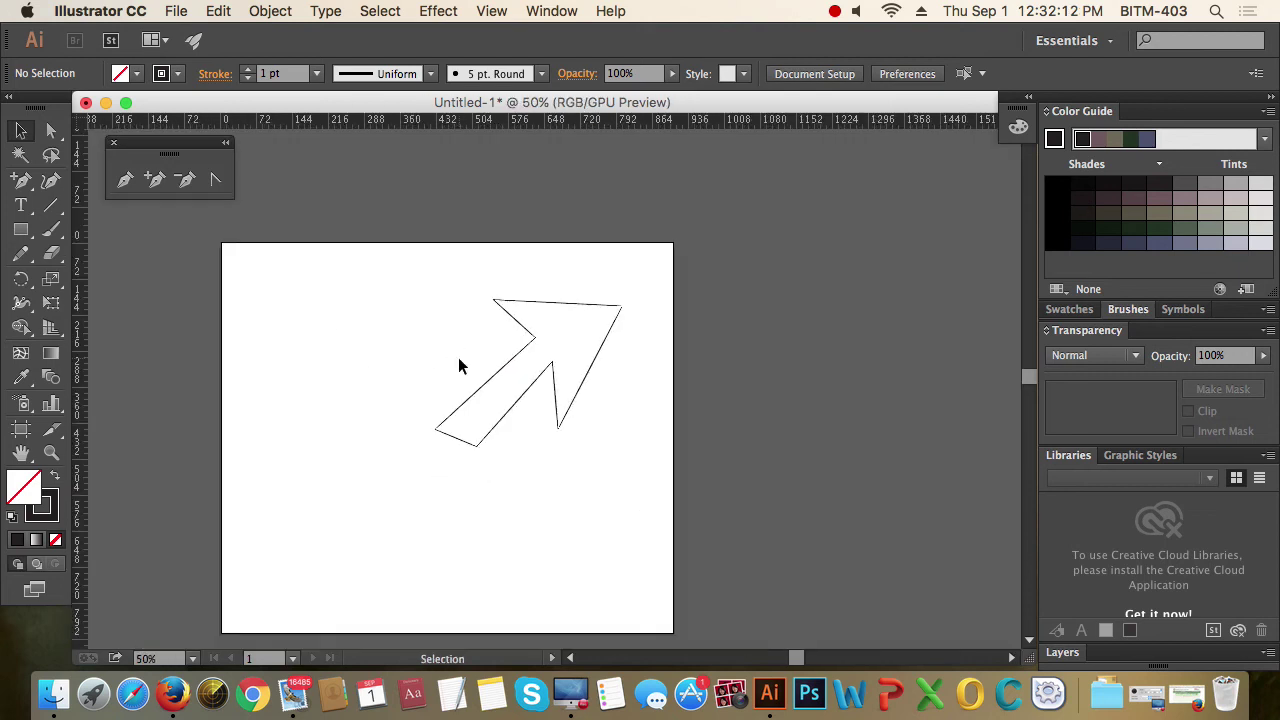
scroll(440, 340, "left", 3)
left_click_drag(560, 300, 634, 358)
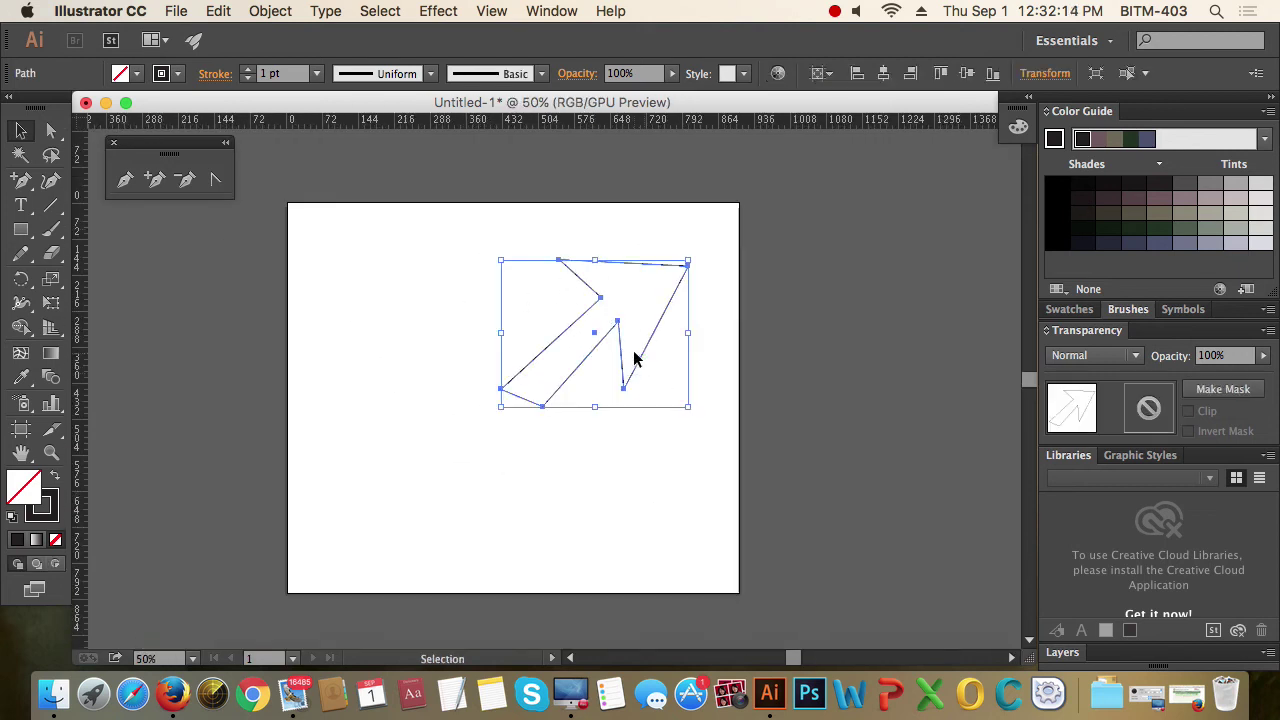
left_click(617, 343)
key("cmd+z")
left_click(658, 389)
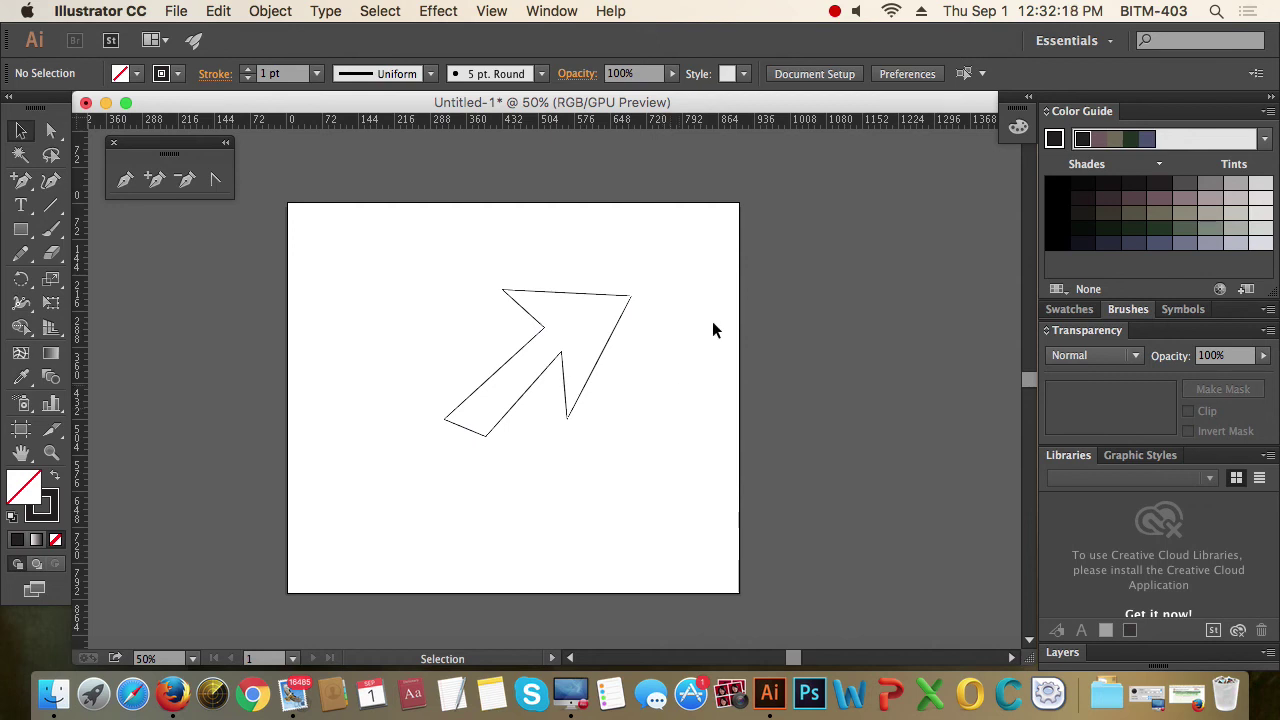
left_click(836, 14)
left_click(886, 31)
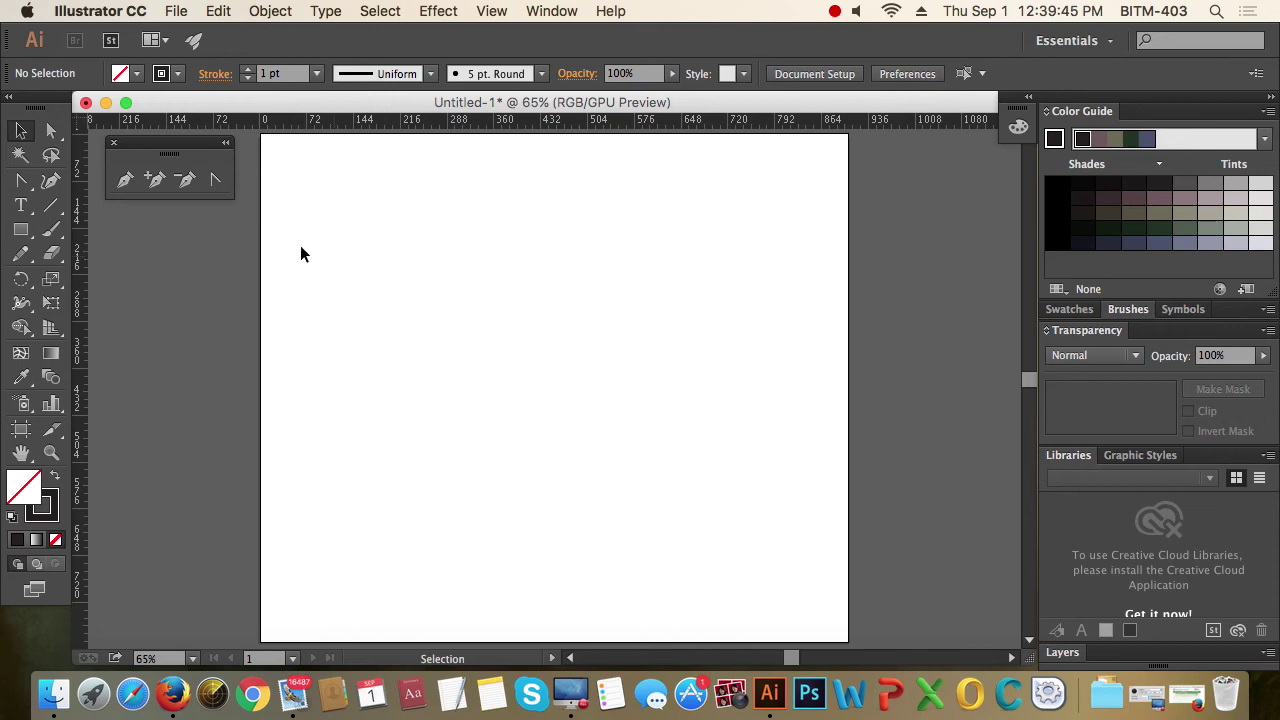
Draw an upright five-pointed star in the upper middle of the empty artboard with the Star tool.
left_click_drag(155, 152, 145, 150)
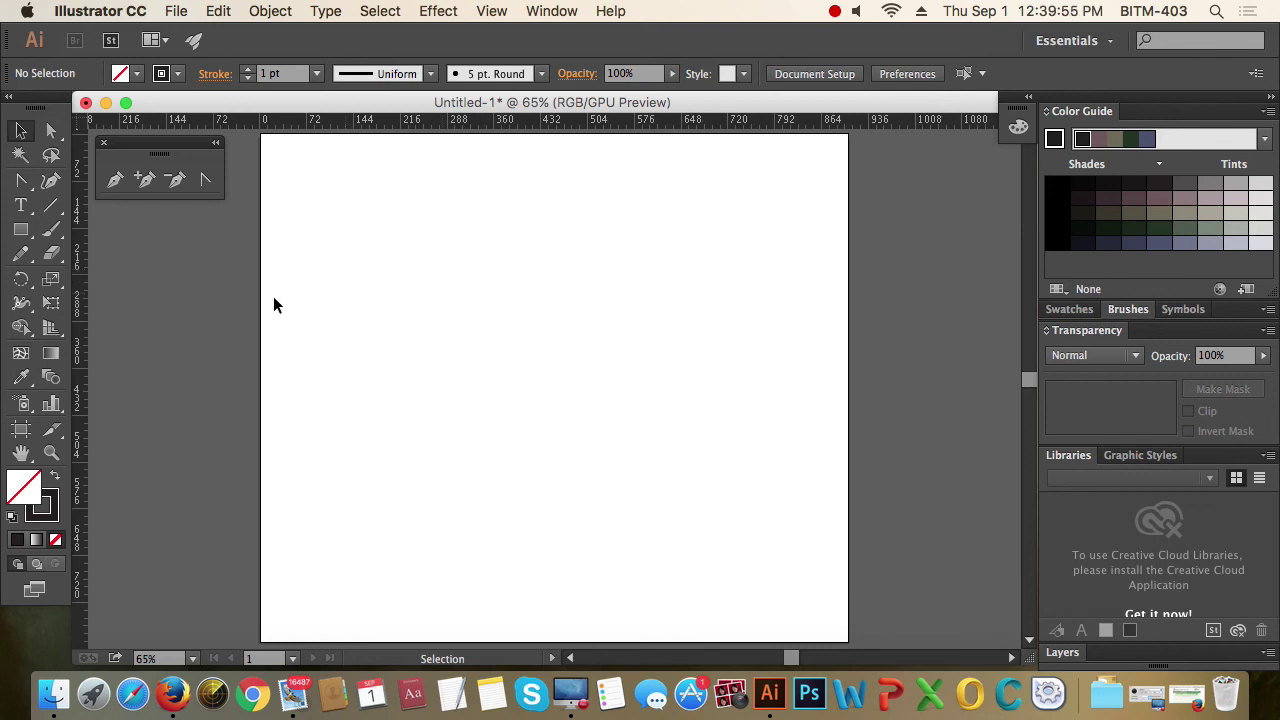
left_click(21, 232)
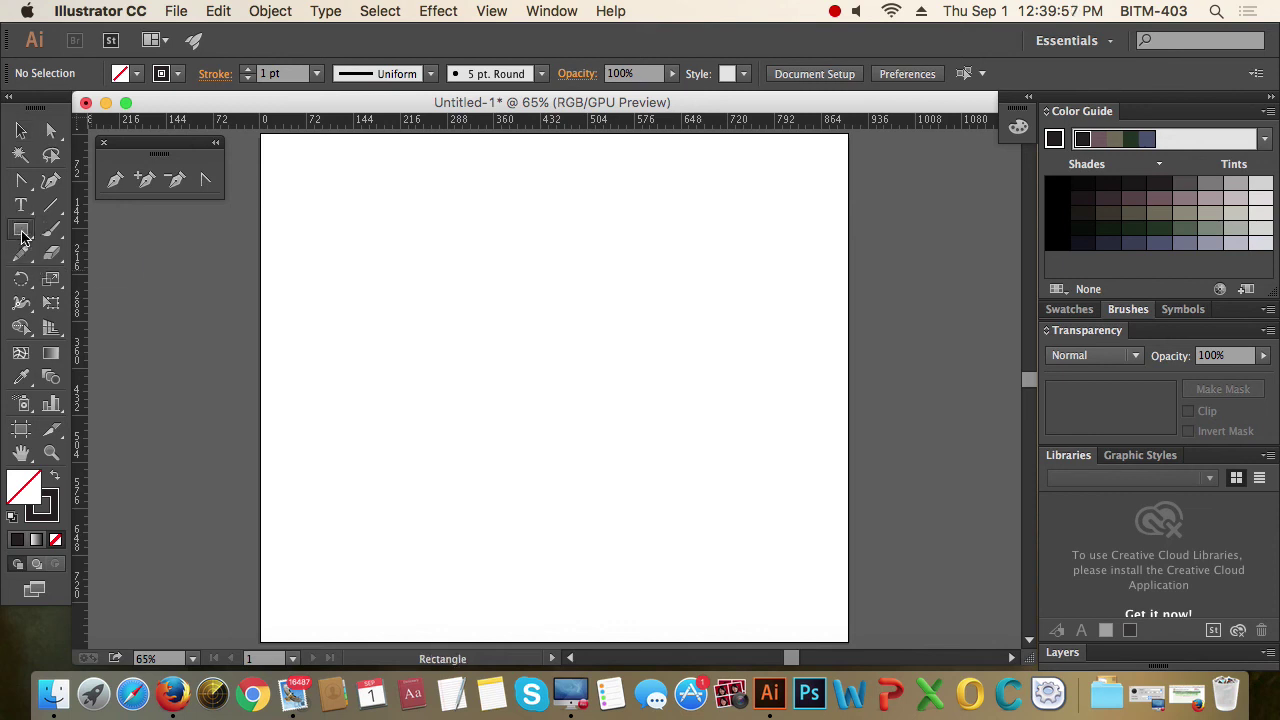
left_click_drag(21, 232, 112, 330)
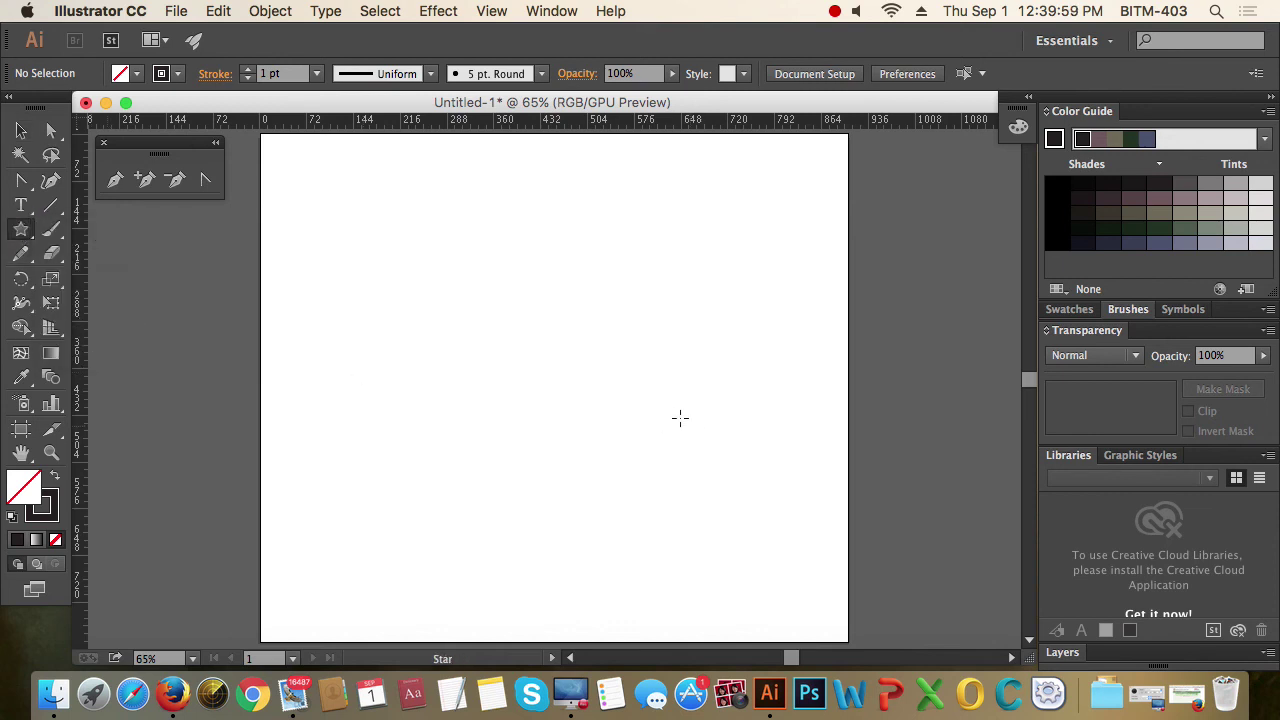
left_click_drag(523, 331, 607, 444)
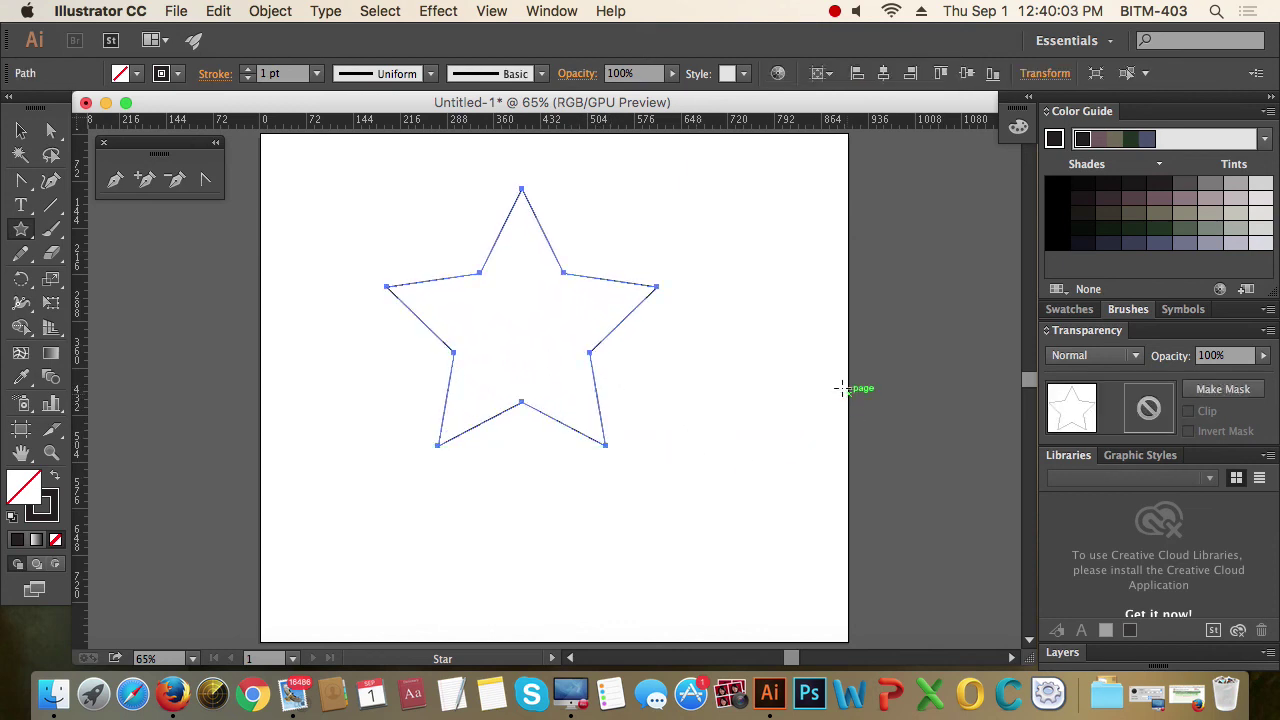
Select the star with the Selection tool and convert it into a guide using Make Guides.
left_click(21, 131)
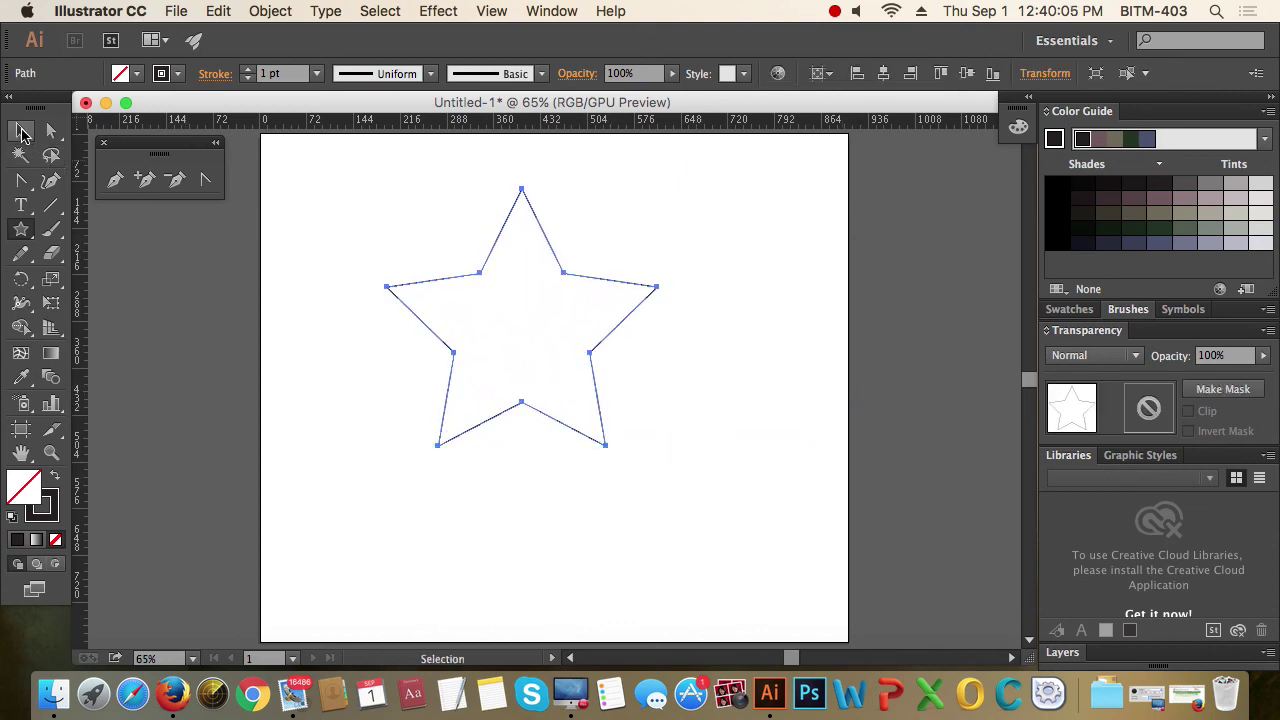
left_click(384, 210)
left_click_drag(422, 178, 681, 336)
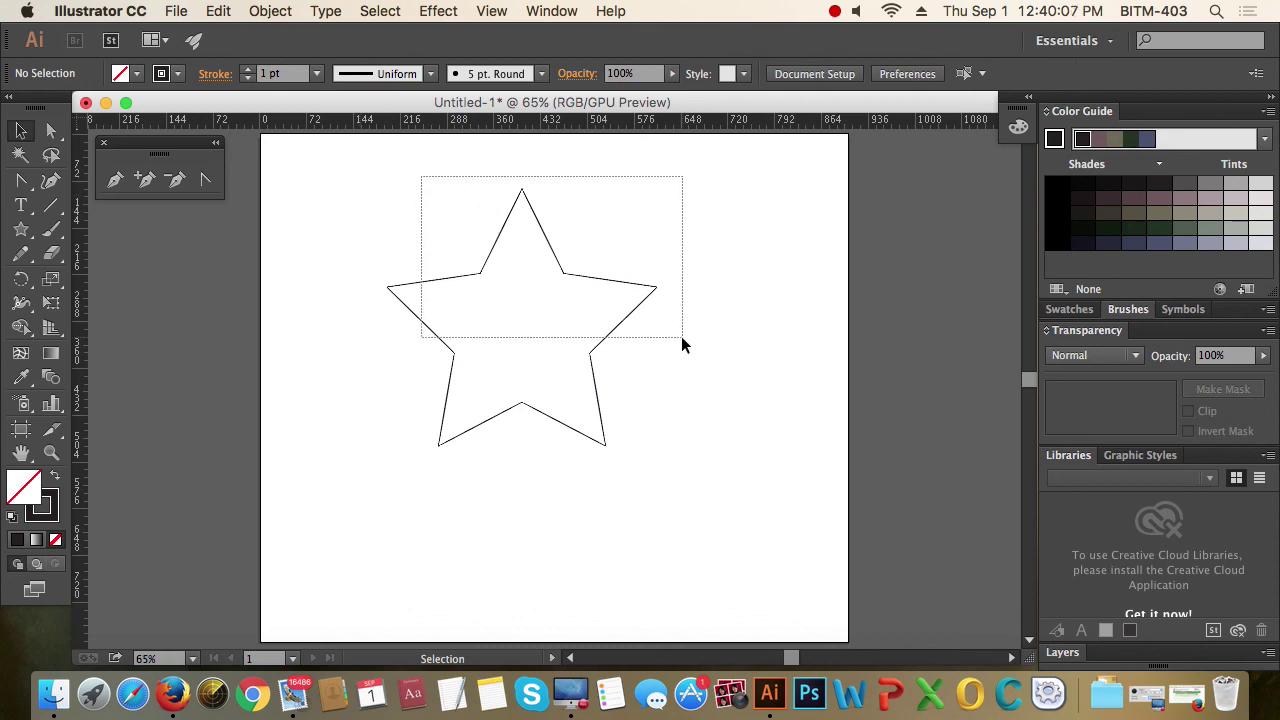
right_click(583, 280)
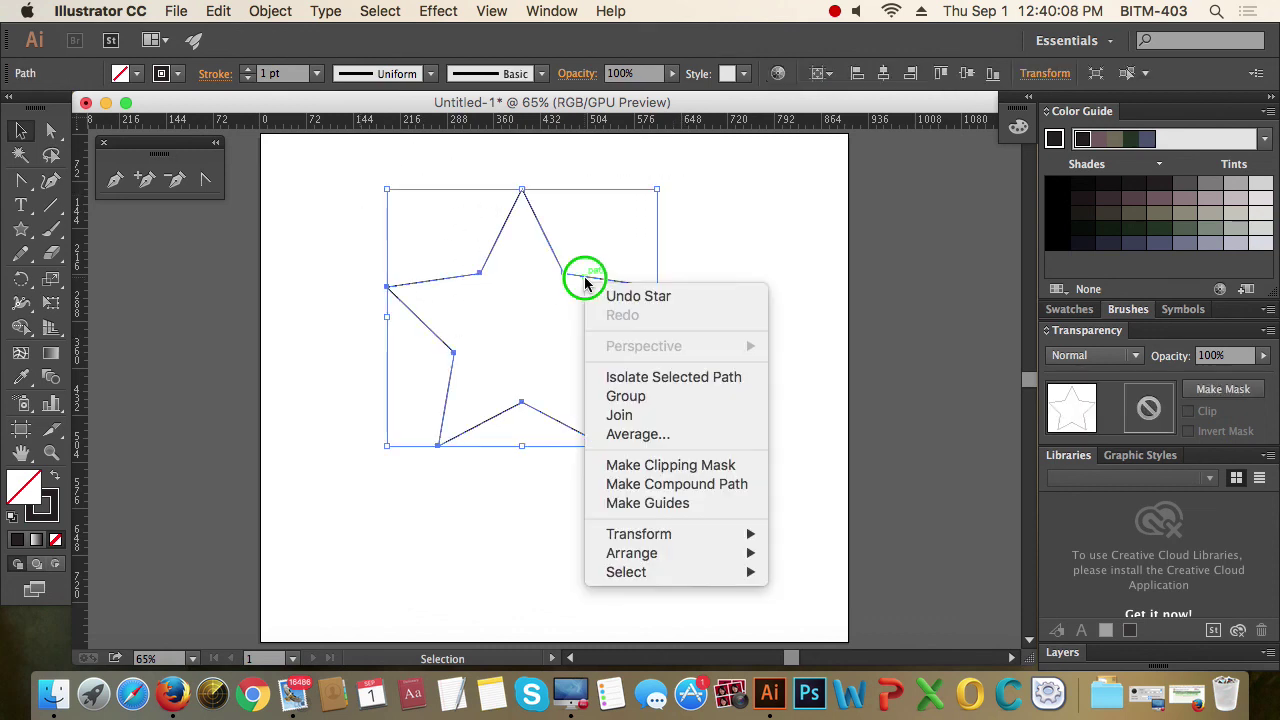
left_click(660, 503)
Move the star guide slightly right and down on the artboard.
left_click_drag(416, 194, 597, 366)
left_click(683, 361)
left_click_drag(683, 359, 514, 267)
left_click_drag(426, 218, 694, 306)
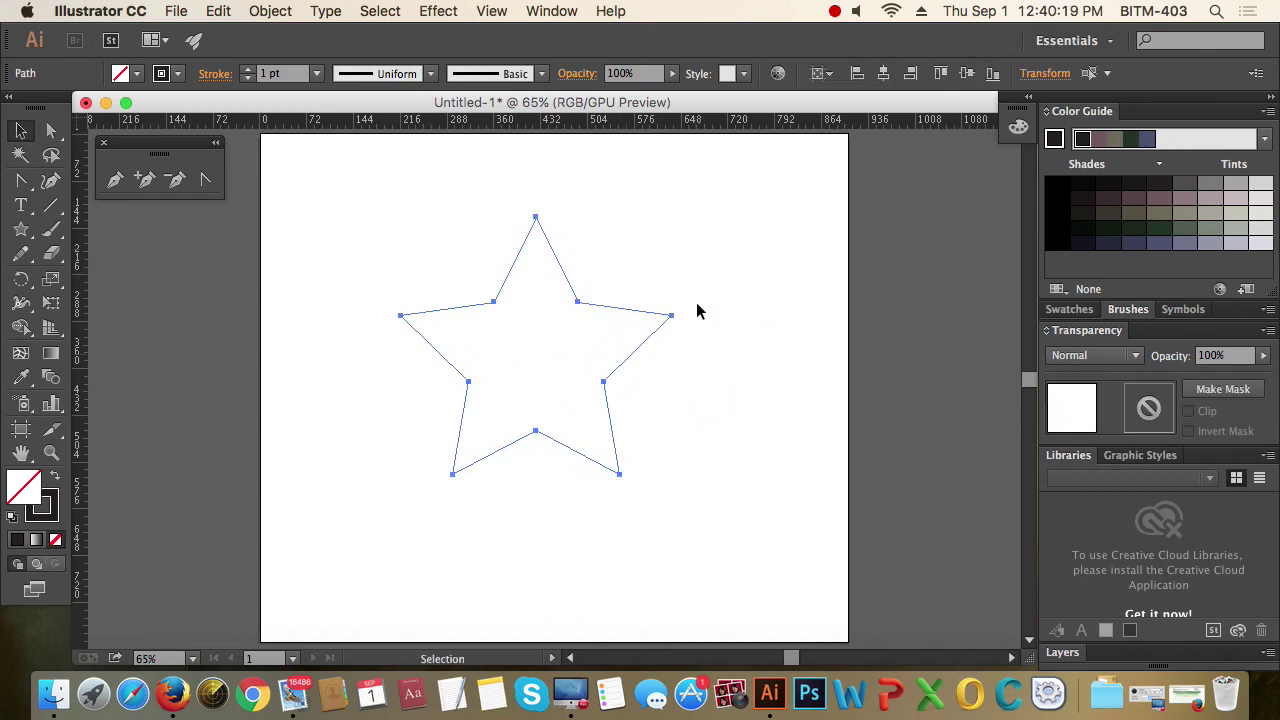
Lock the guides and try to select the star guide with a selection marquee.
left_click(720, 244)
right_click(720, 218)
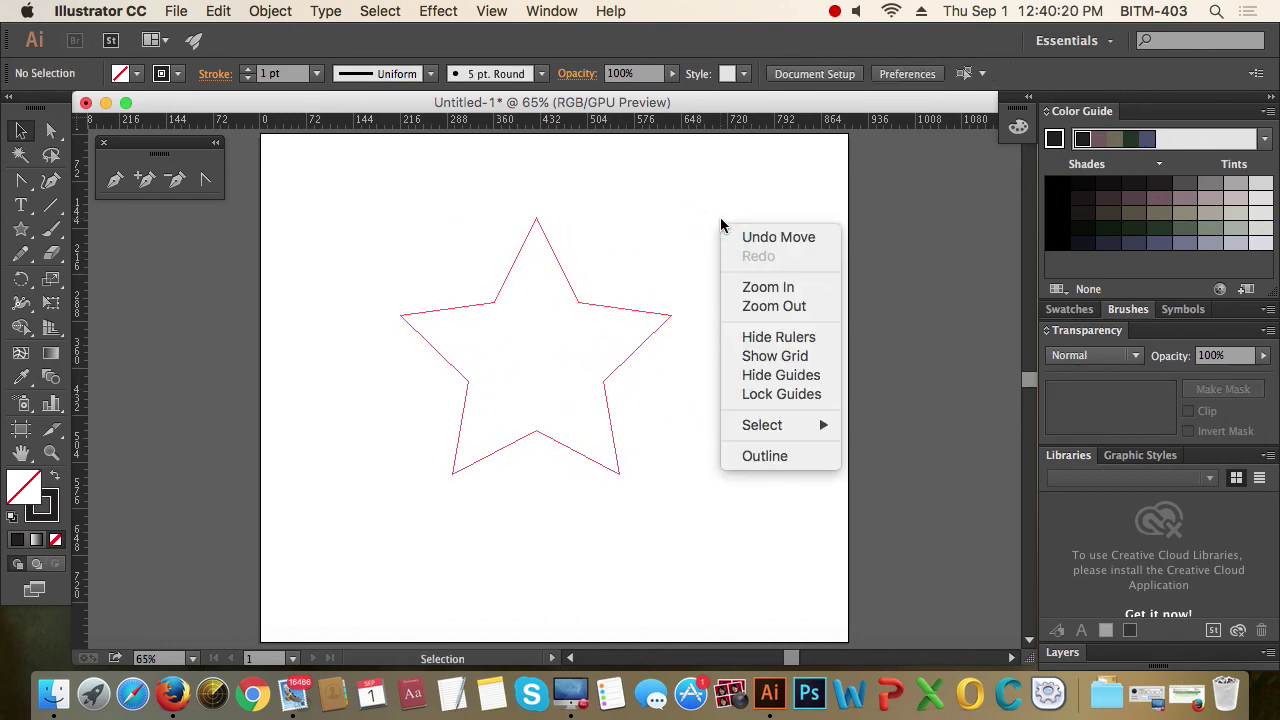
left_click(760, 394)
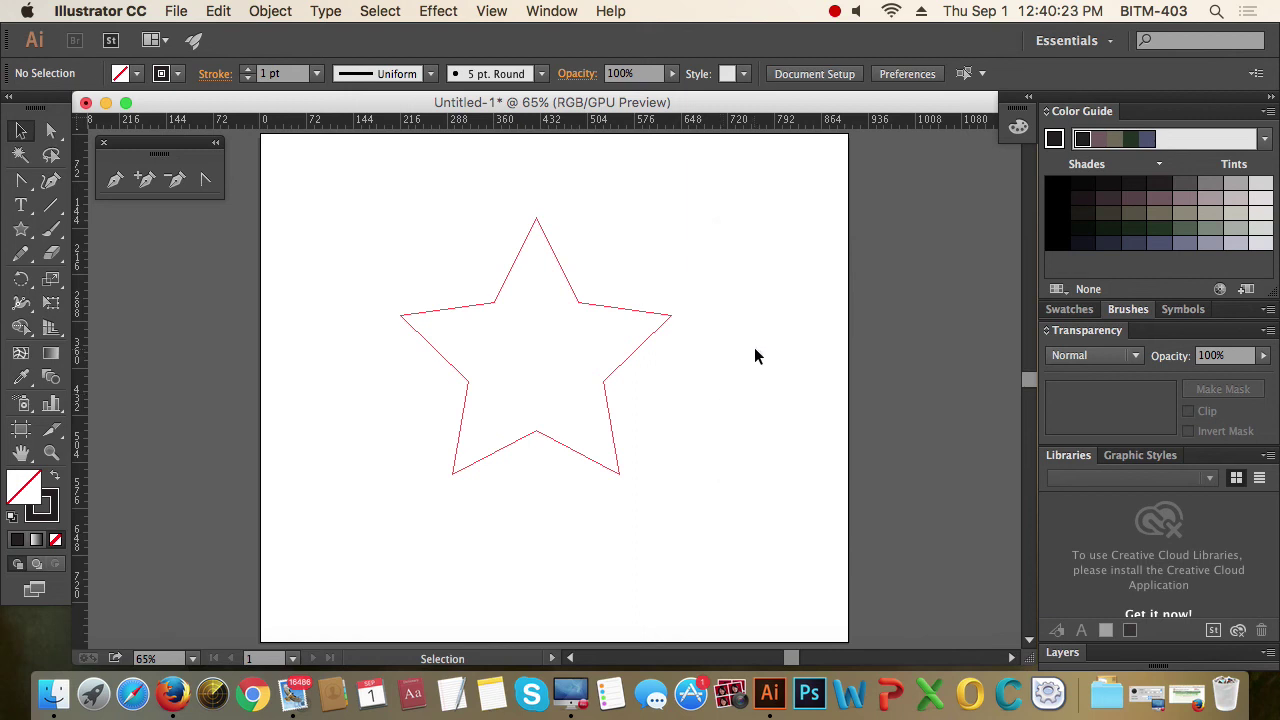
left_click_drag(705, 477, 420, 234)
Trace the star guide with the Pen tool, placing straight anchors at all ten corners and closing the path at the top point.
left_click(114, 184)
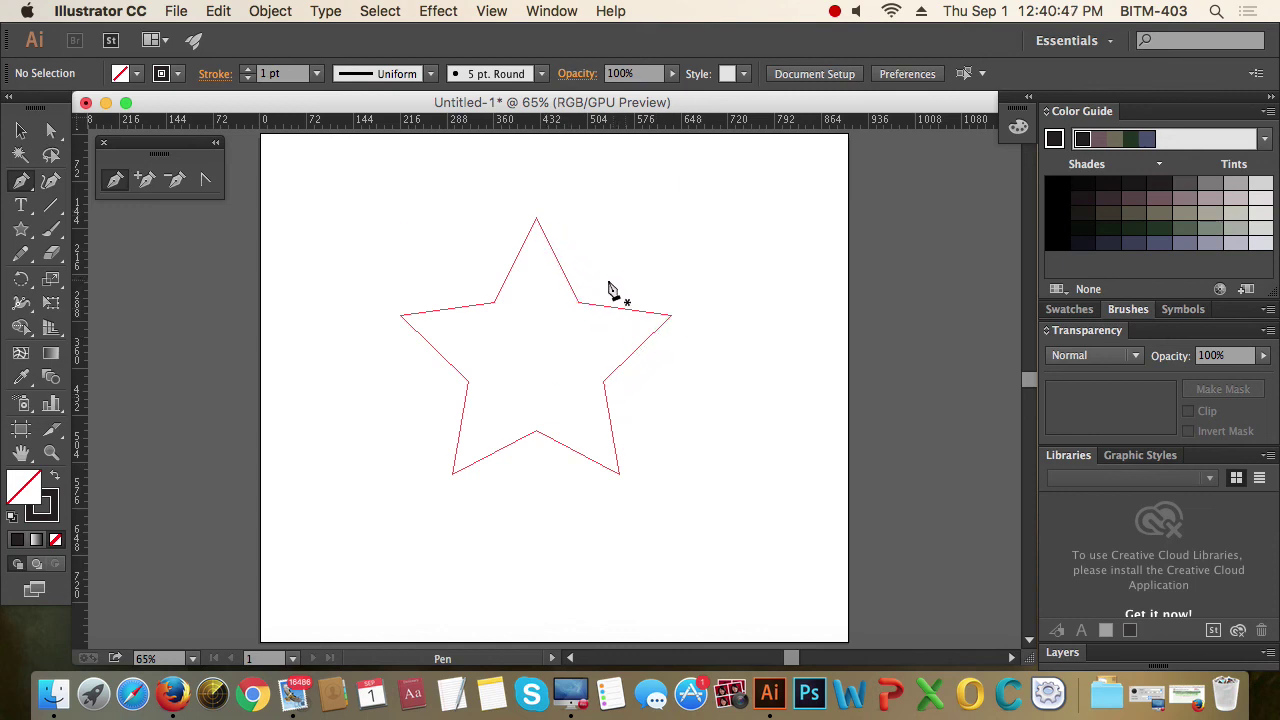
key("super+1")
key("super+equal")
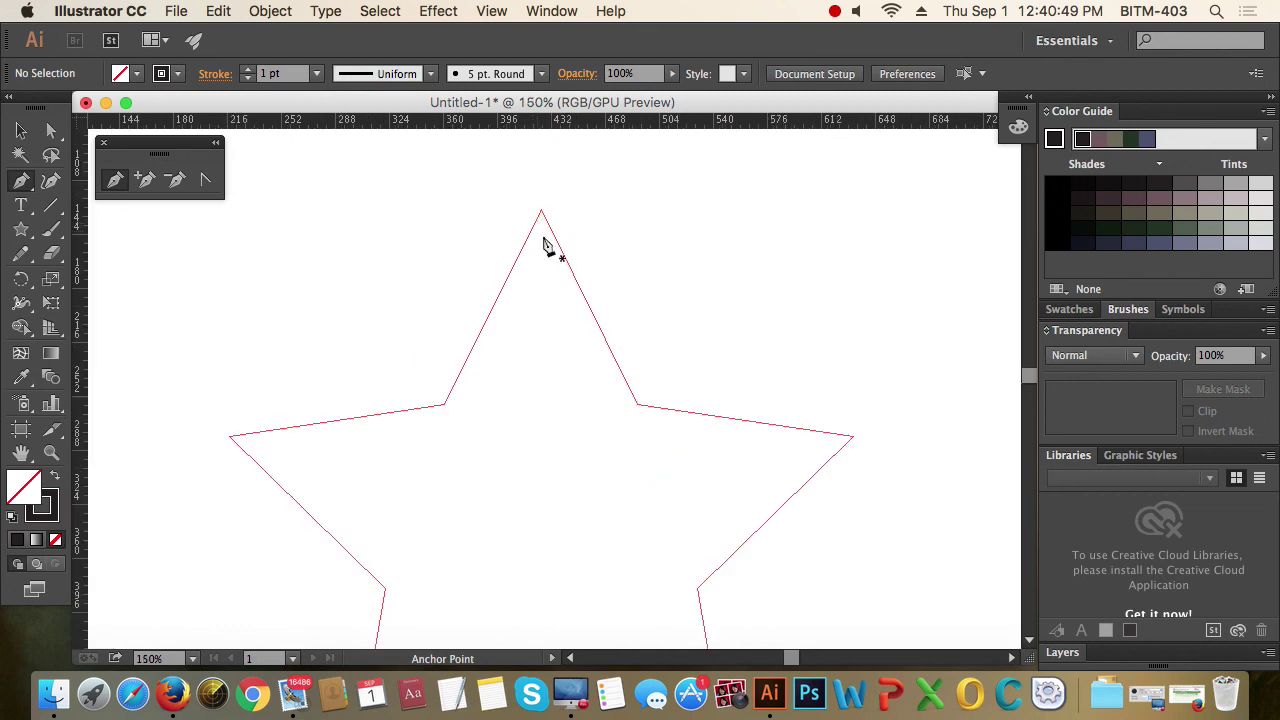
scroll(589, 366, "down", 1)
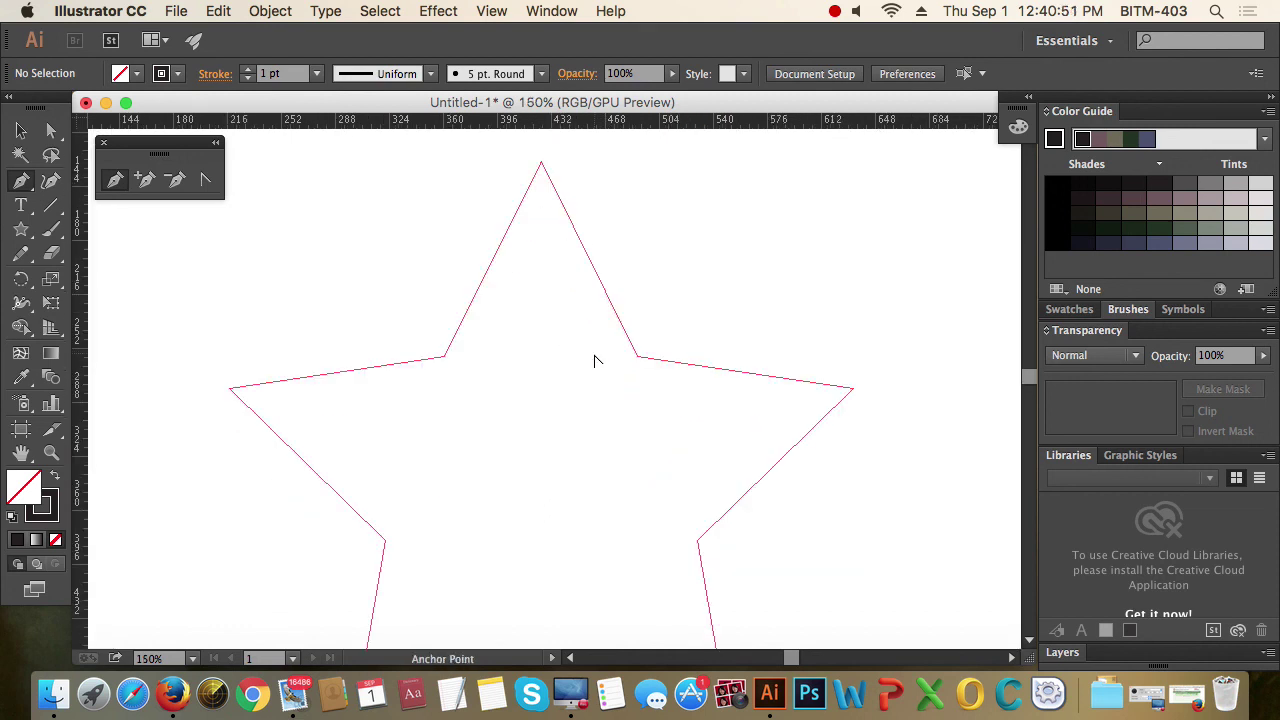
key("super+minus")
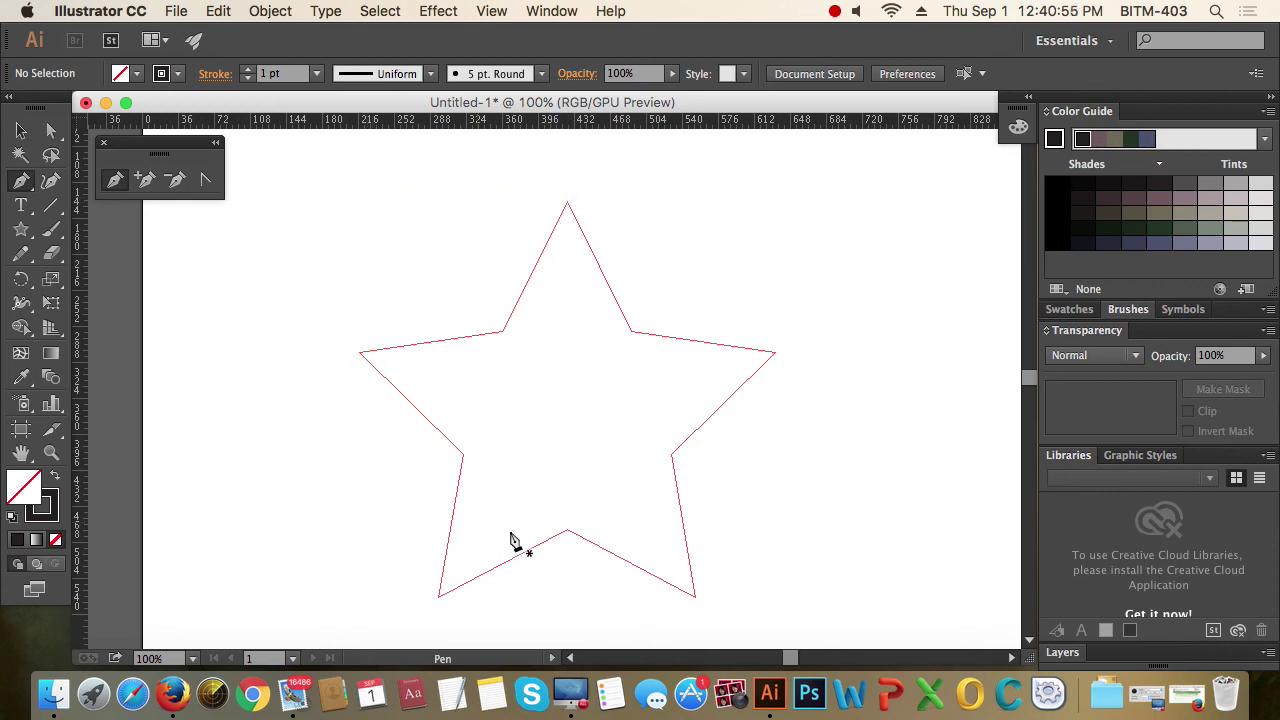
left_click(567, 203)
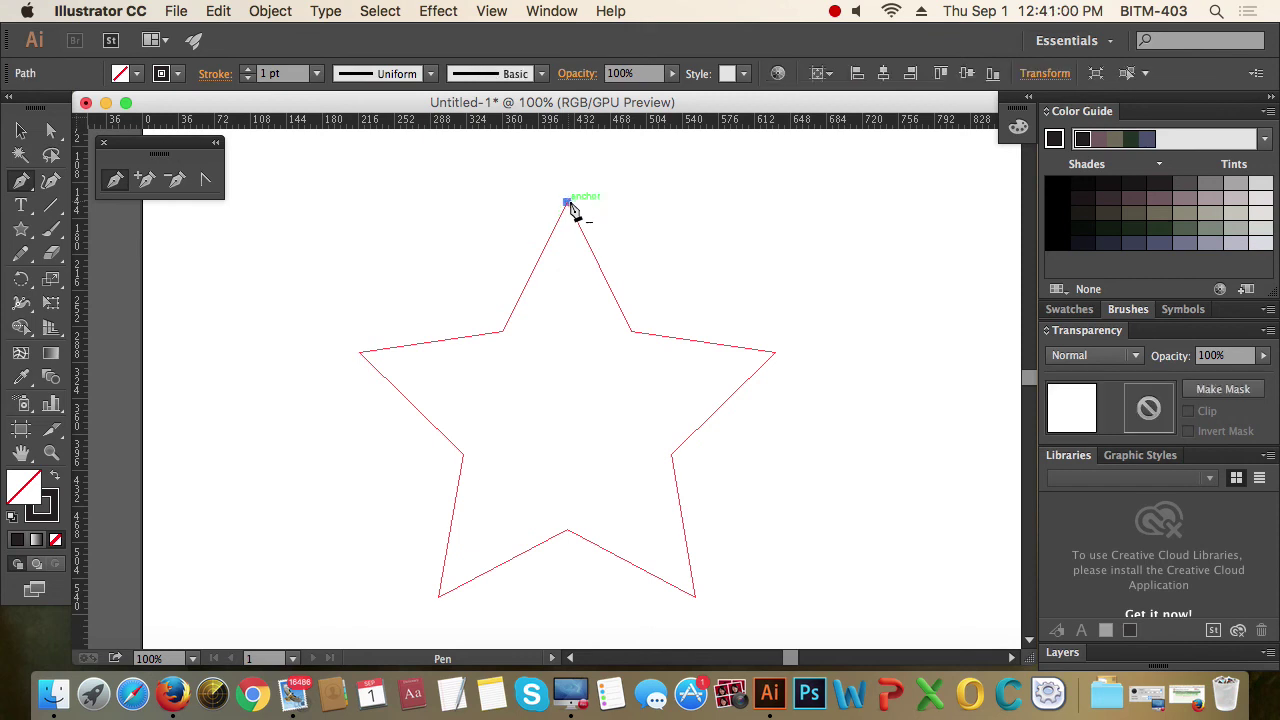
left_click(632, 331)
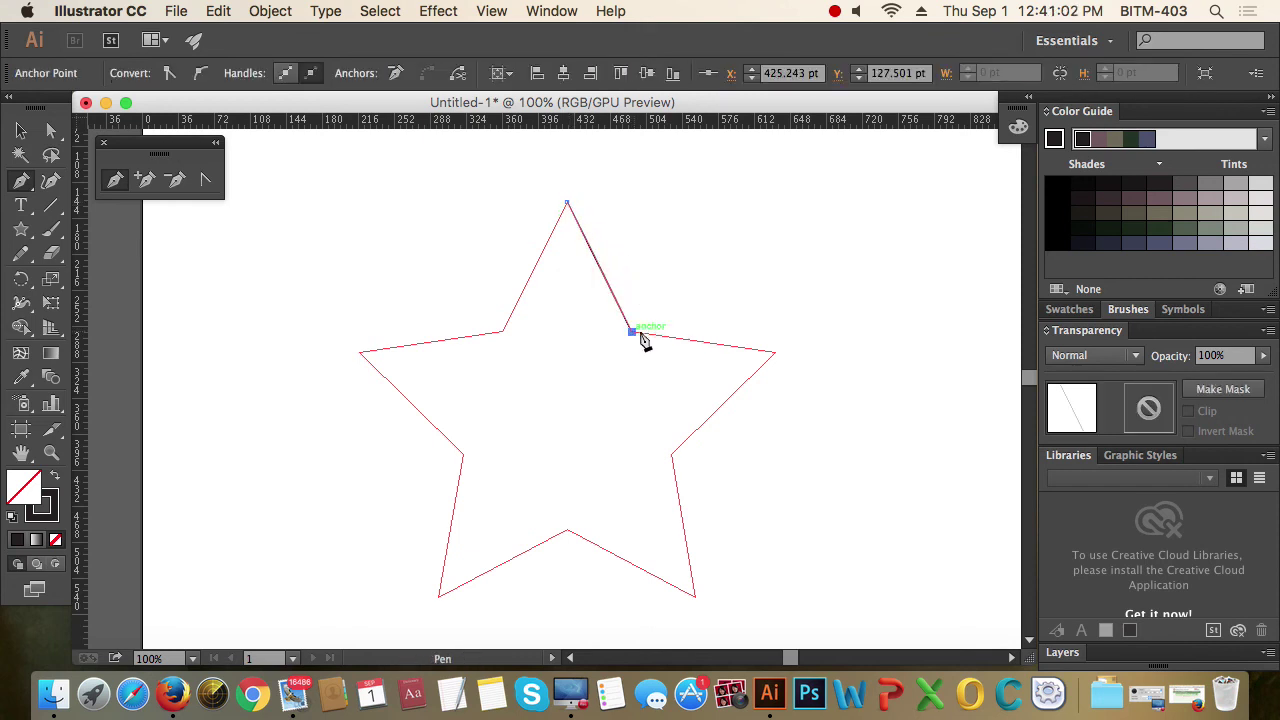
left_click(775, 352)
left_click(671, 454)
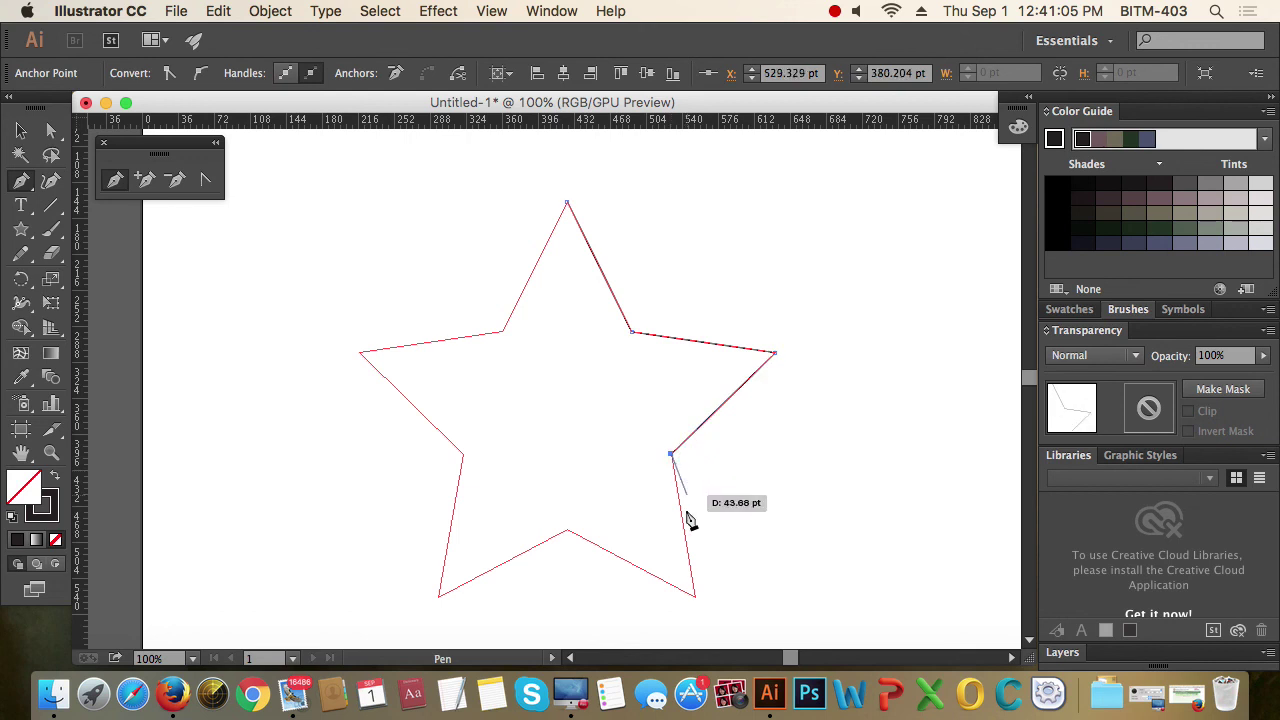
left_click(695, 596)
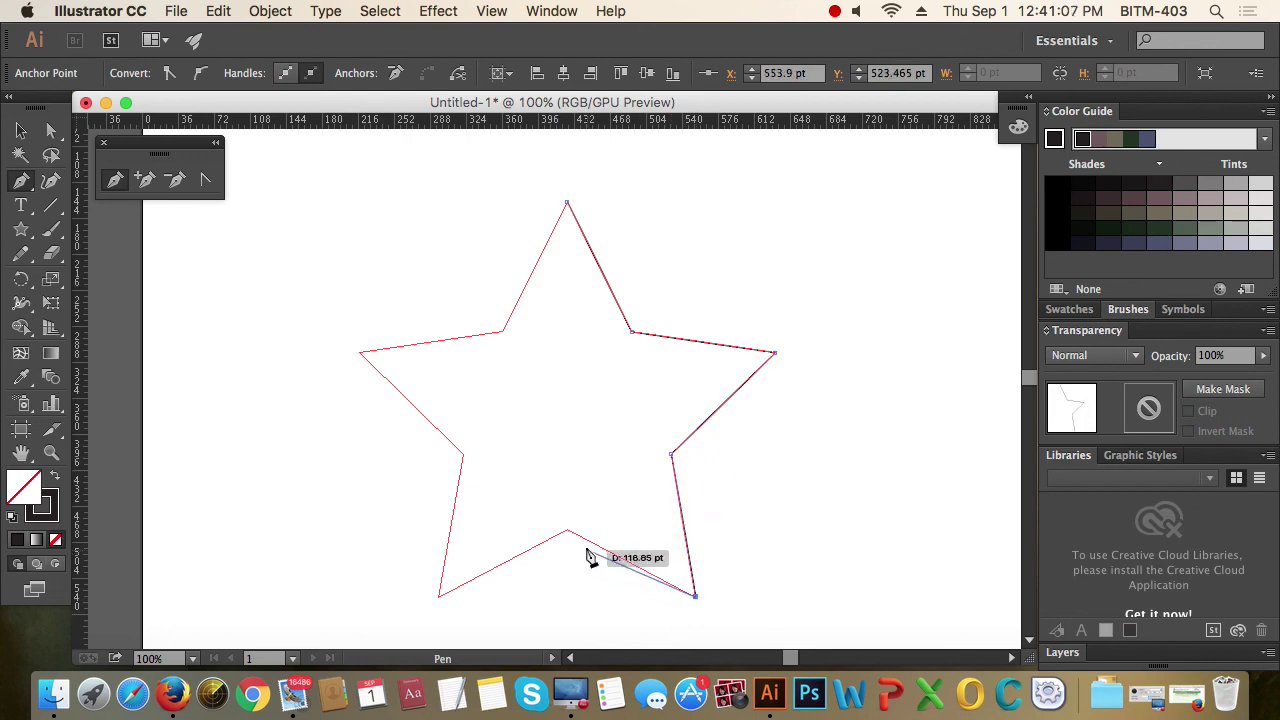
left_click(568, 532)
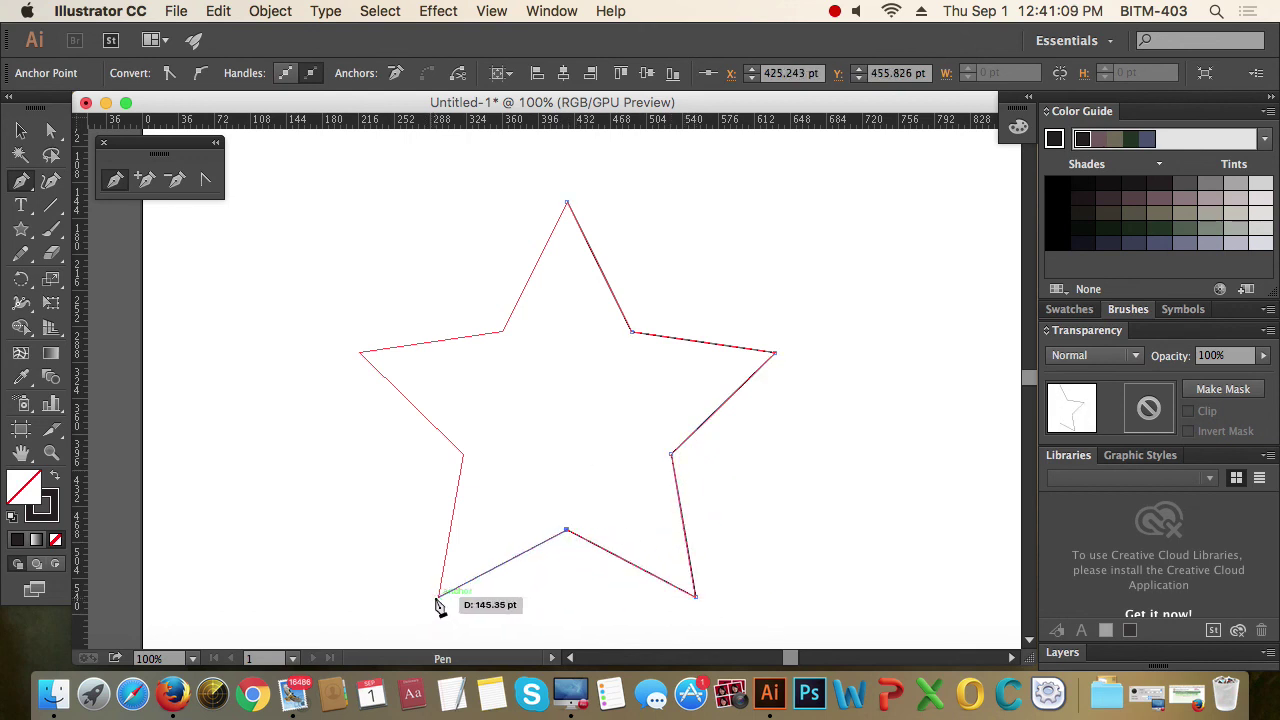
left_click(440, 597)
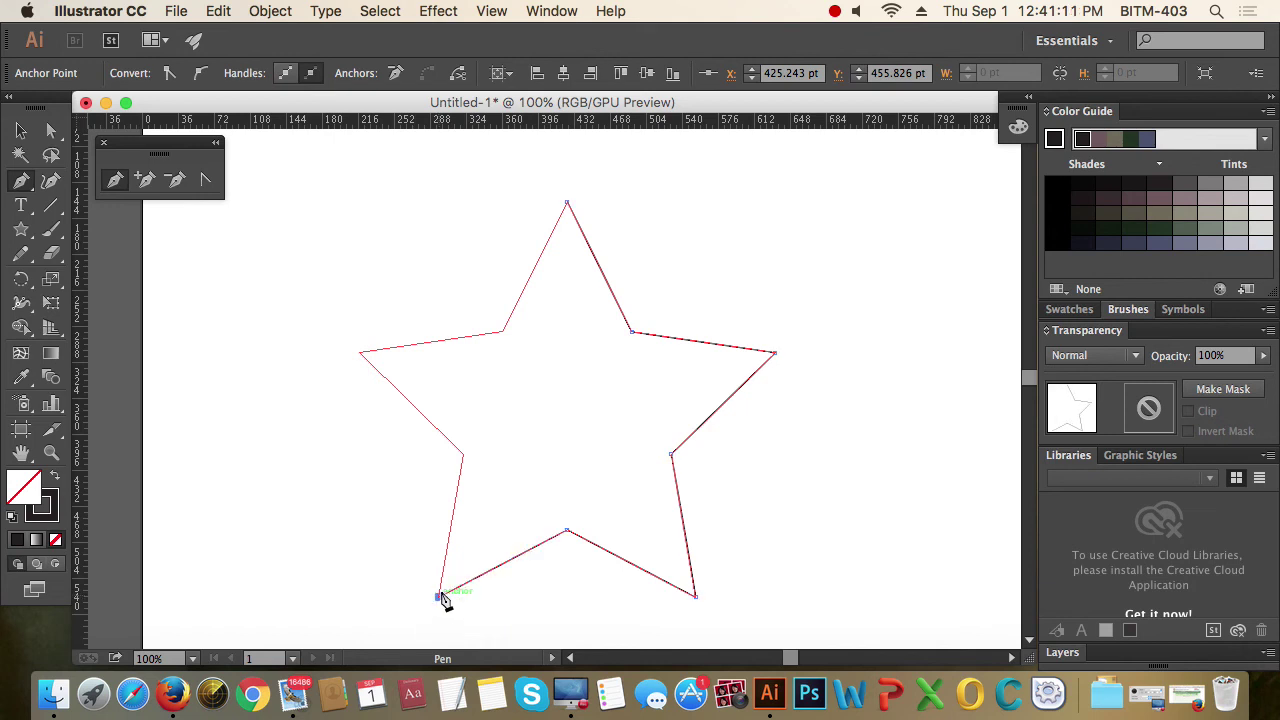
left_click(462, 455)
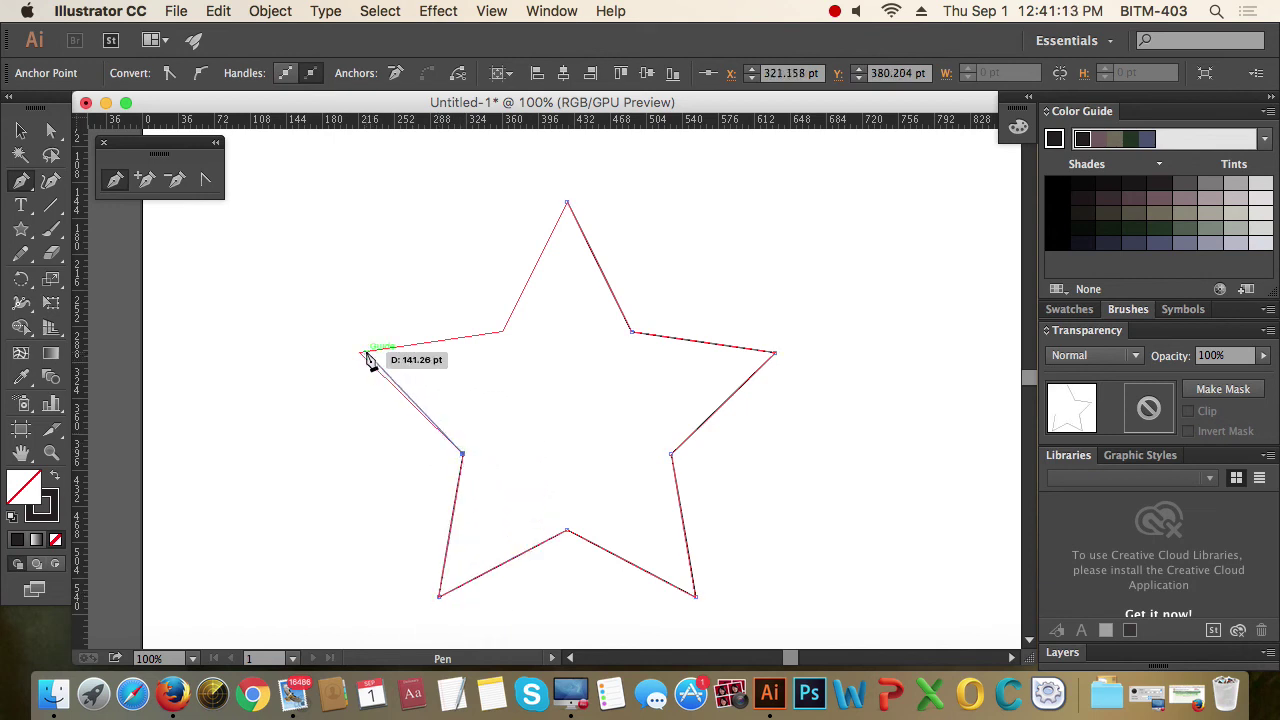
left_click(360, 354)
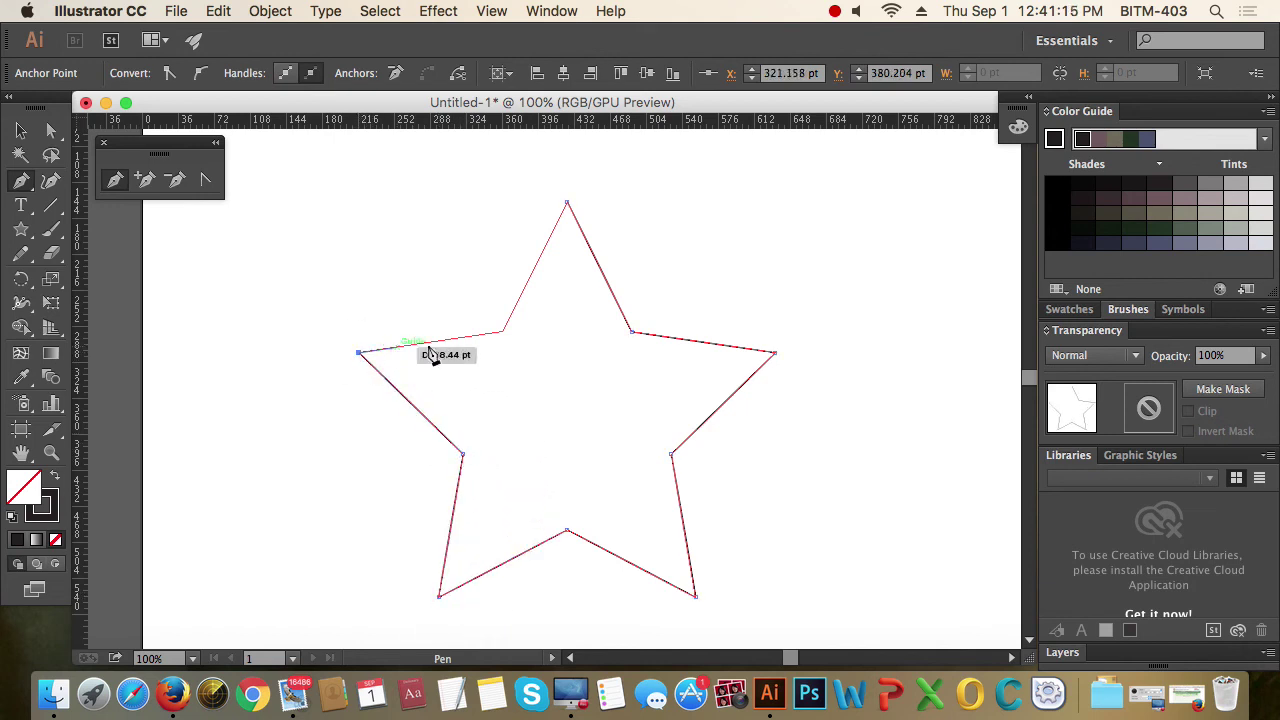
left_click(504, 333)
left_click(567, 204)
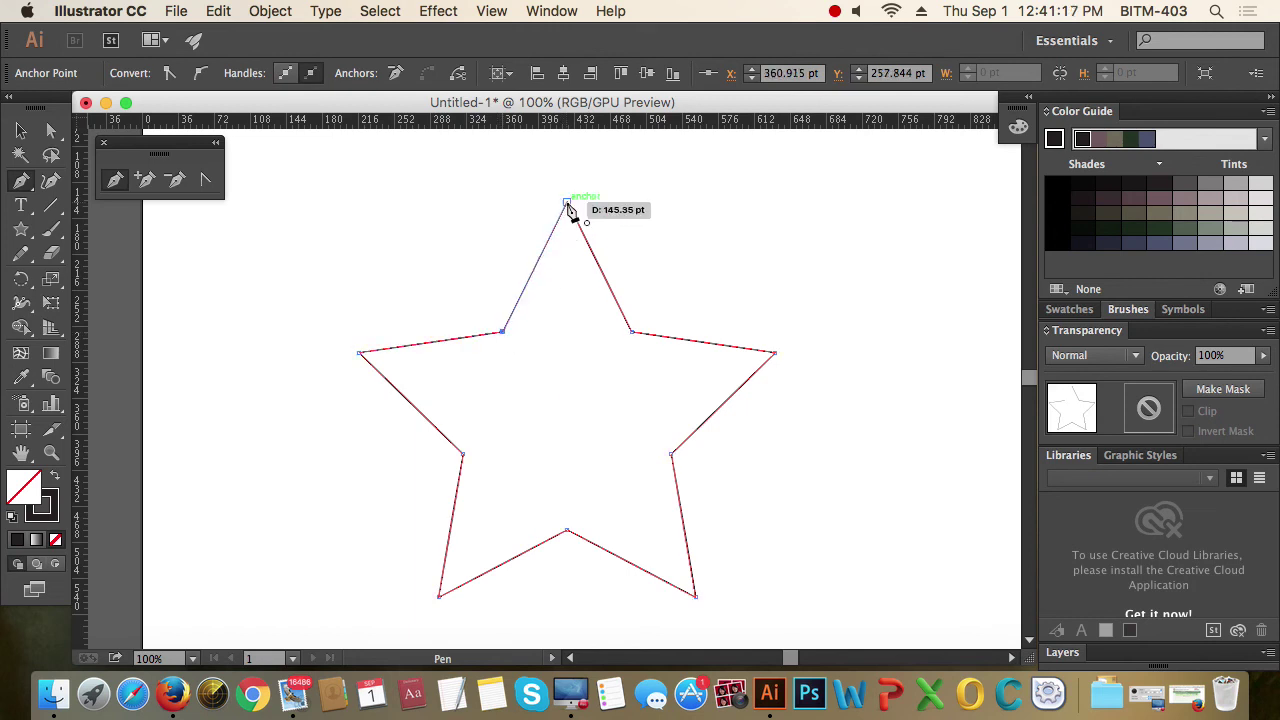
Move the traced star away from the guide to the artboard's lower right area and reselect it with the Selection tool.
key("v")
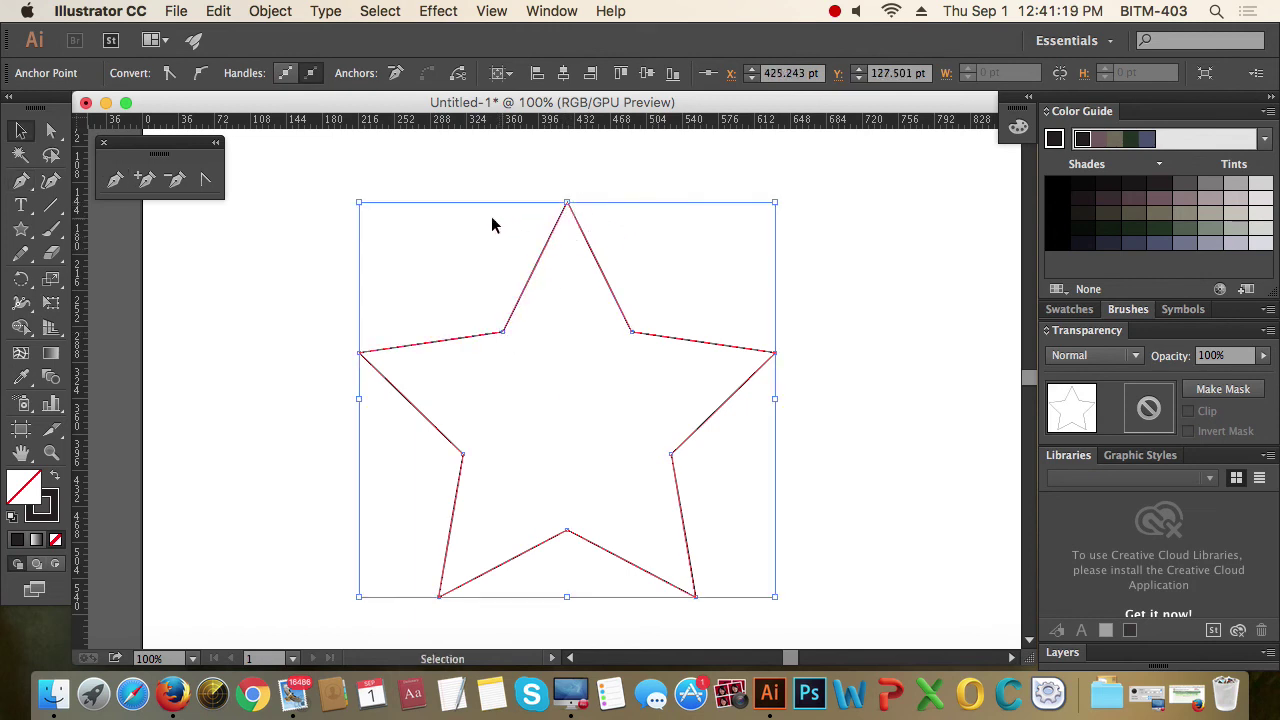
mouse_move(545, 257)
left_mouse_down()
mouse_move(797, 258)
mouse_move(907, 240)
left_mouse_up()
key("super+minus")
key("super+minus")
mouse_move(749, 346)
left_mouse_down()
mouse_move(685, 316)
mouse_move(706, 291)
mouse_move(645, 460)
left_mouse_up()
left_click(709, 401)
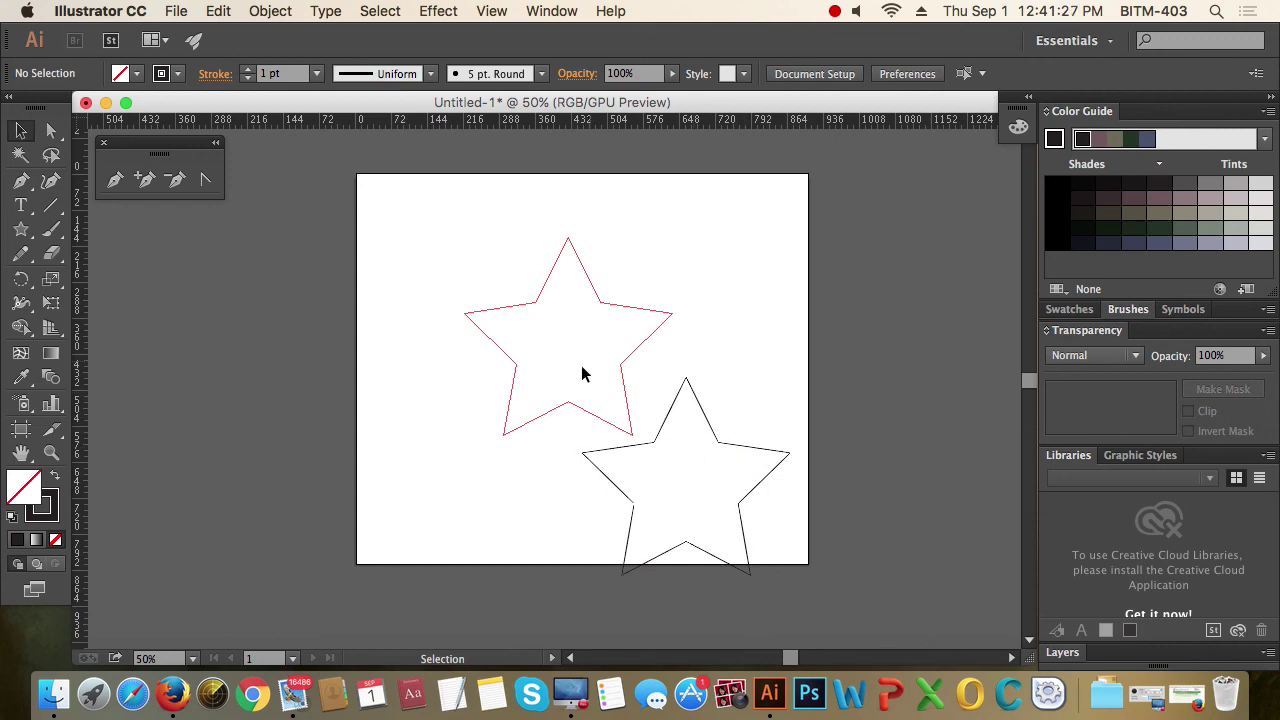
left_click(697, 514)
left_click(741, 342)
left_click_drag(740, 367, 665, 445)
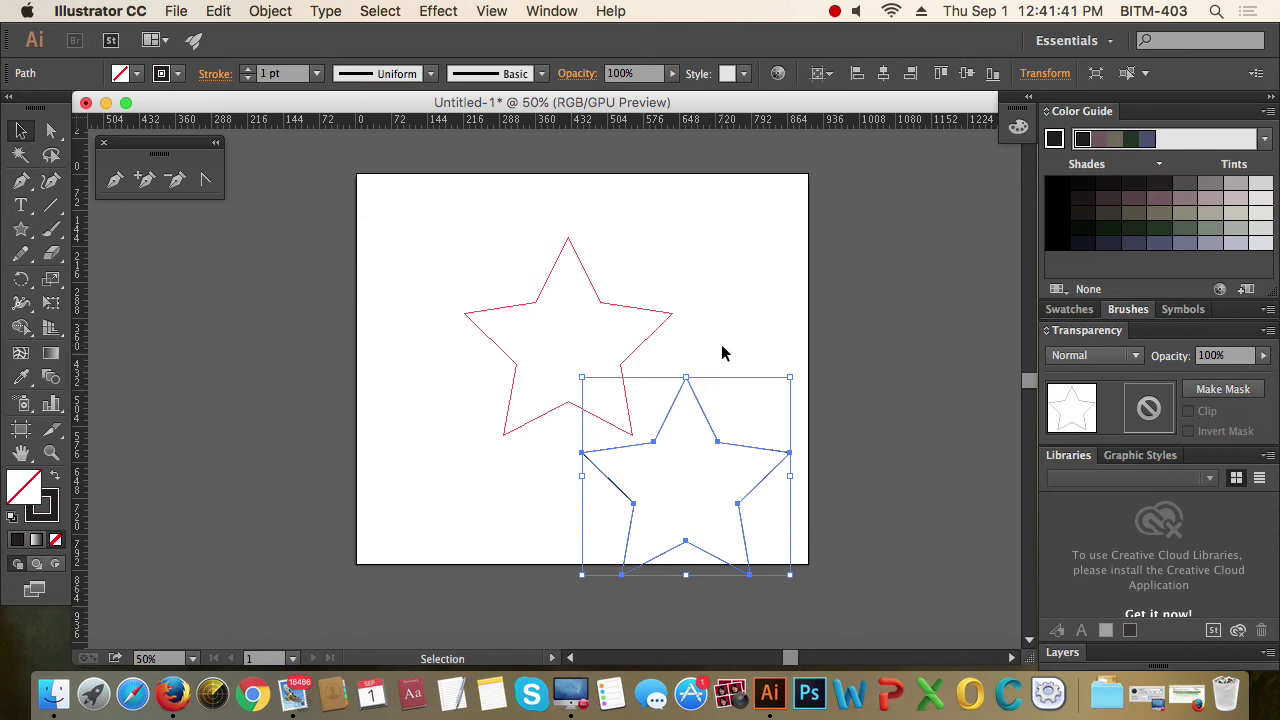
Unlock the guides and delete the star guide.
left_click(614, 252)
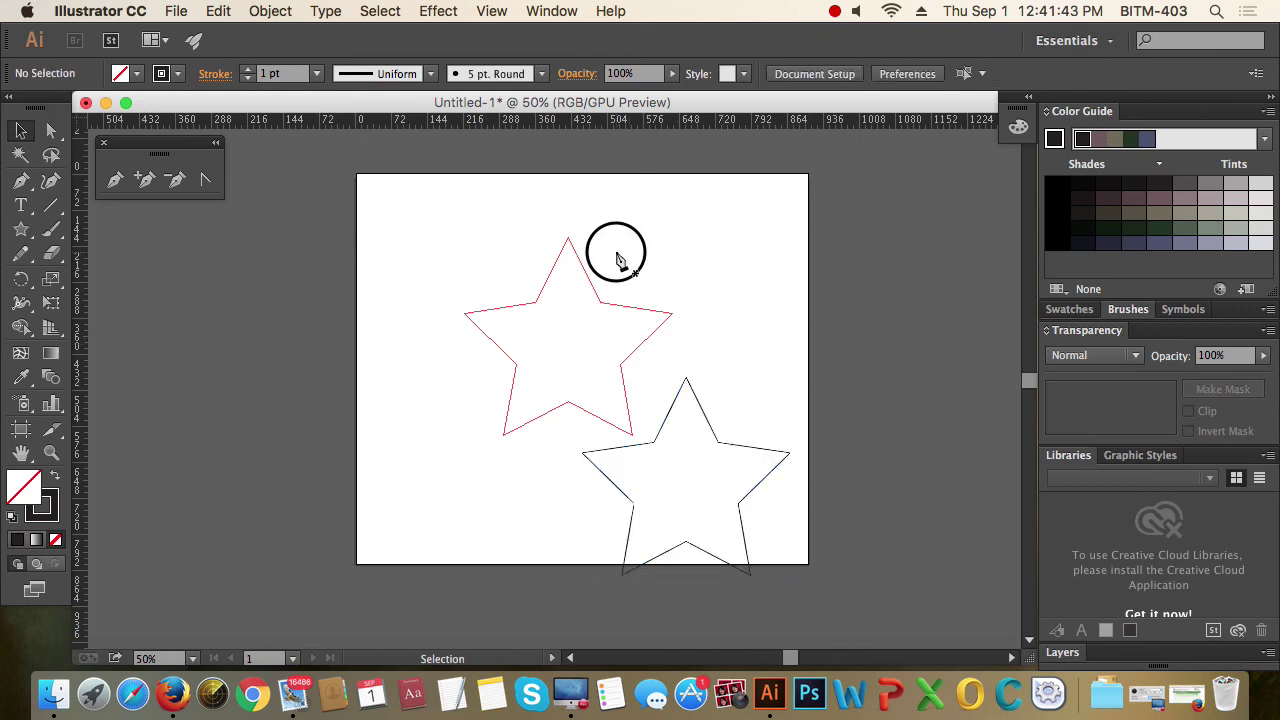
right_click(694, 272)
left_click(644, 229)
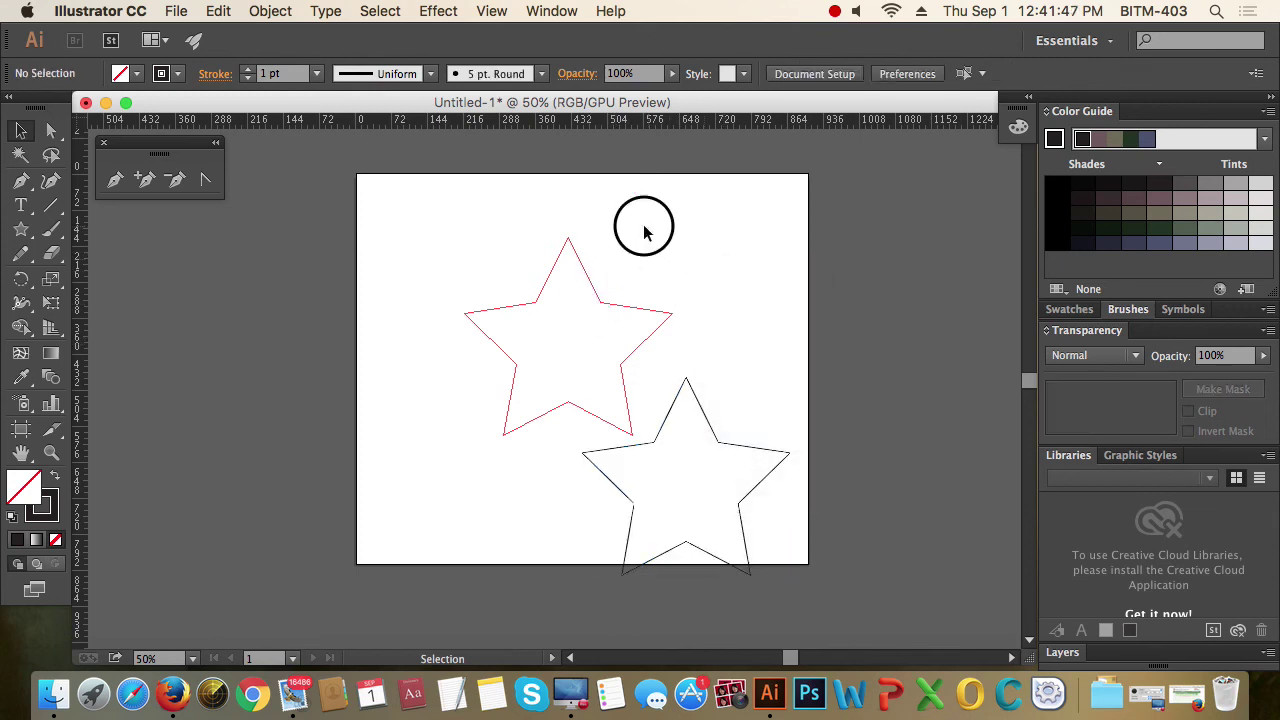
left_click(577, 333)
key("Delete")
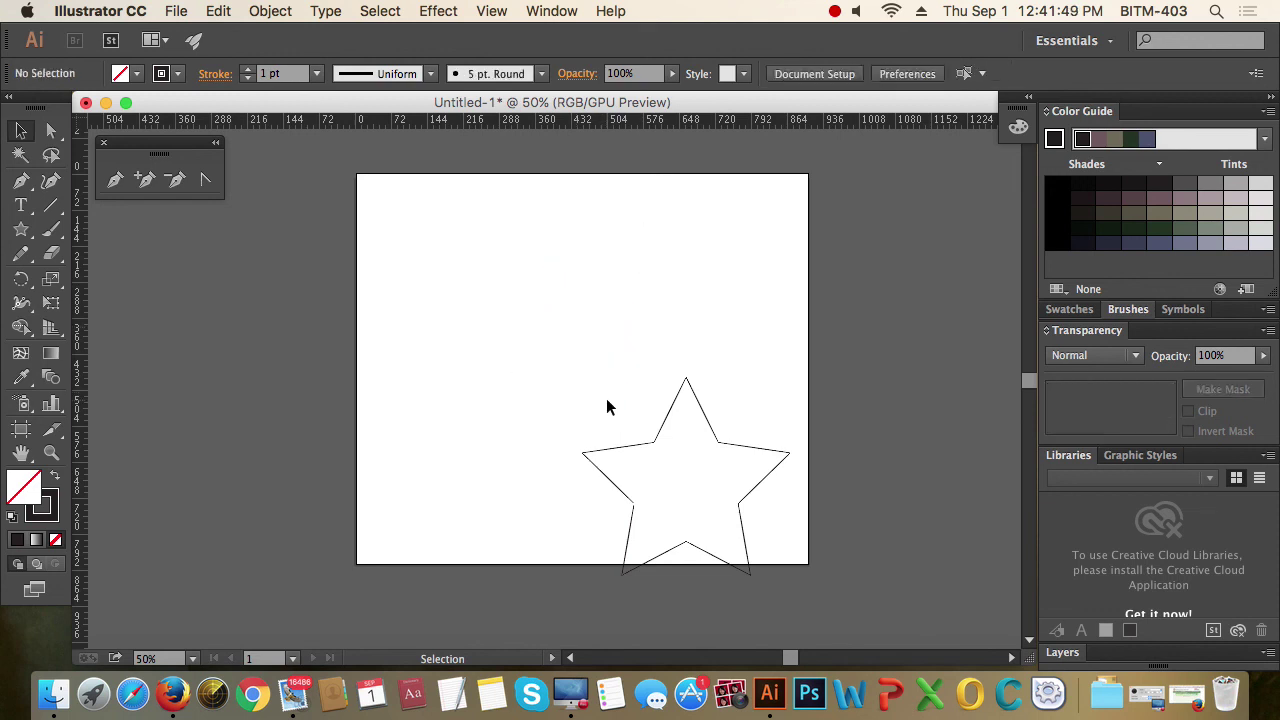
Move the traced star back to the centre of the artboard and deselect it.
left_click(670, 425)
left_click_drag(668, 424, 589, 294)
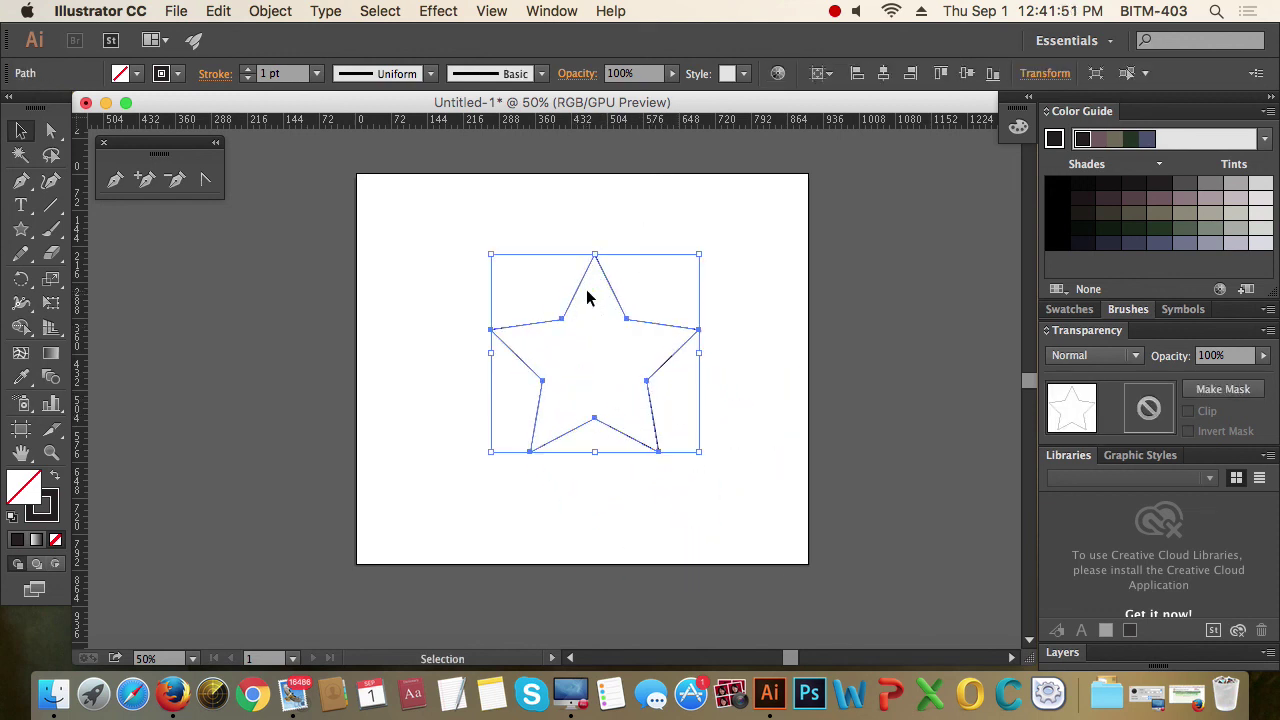
left_click(688, 277)
left_click_drag(510, 253, 721, 397)
left_click(708, 448)
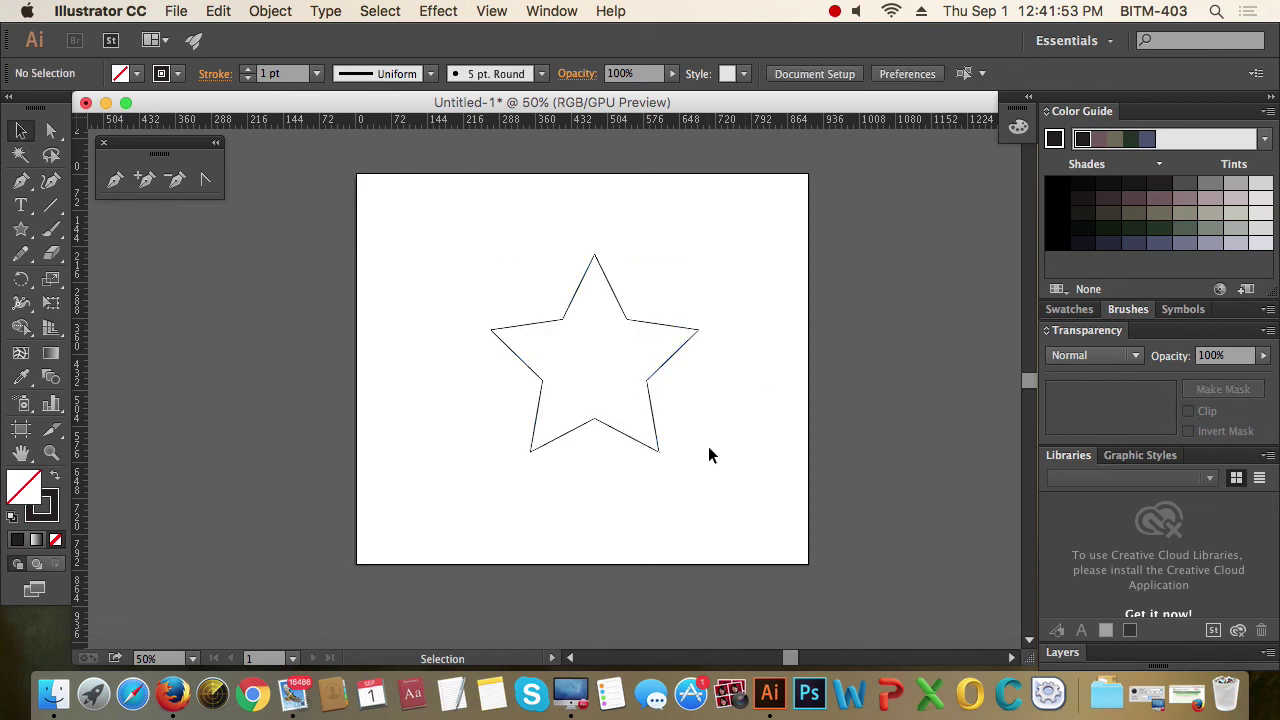
Select the star and apply the Distort & Transform Twist effect at an angle of 45° with Preview enabled.
left_click_drag(708, 448, 499, 273)
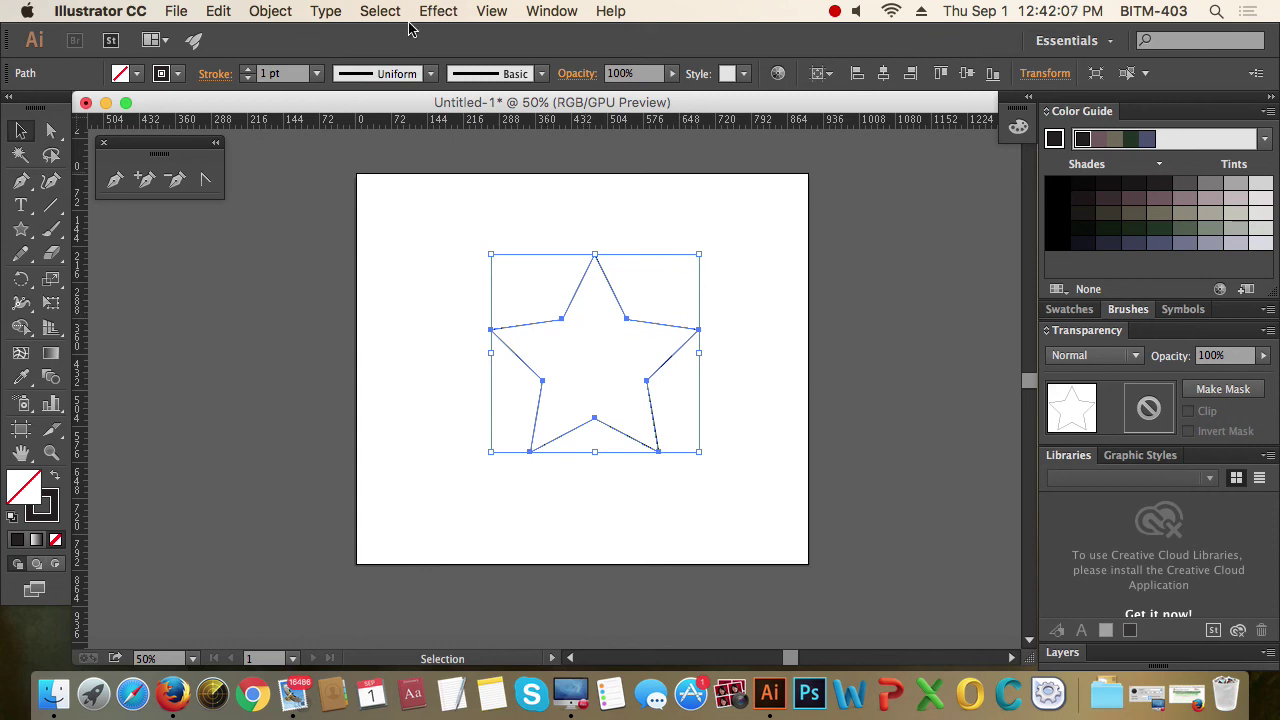
left_click(442, 12)
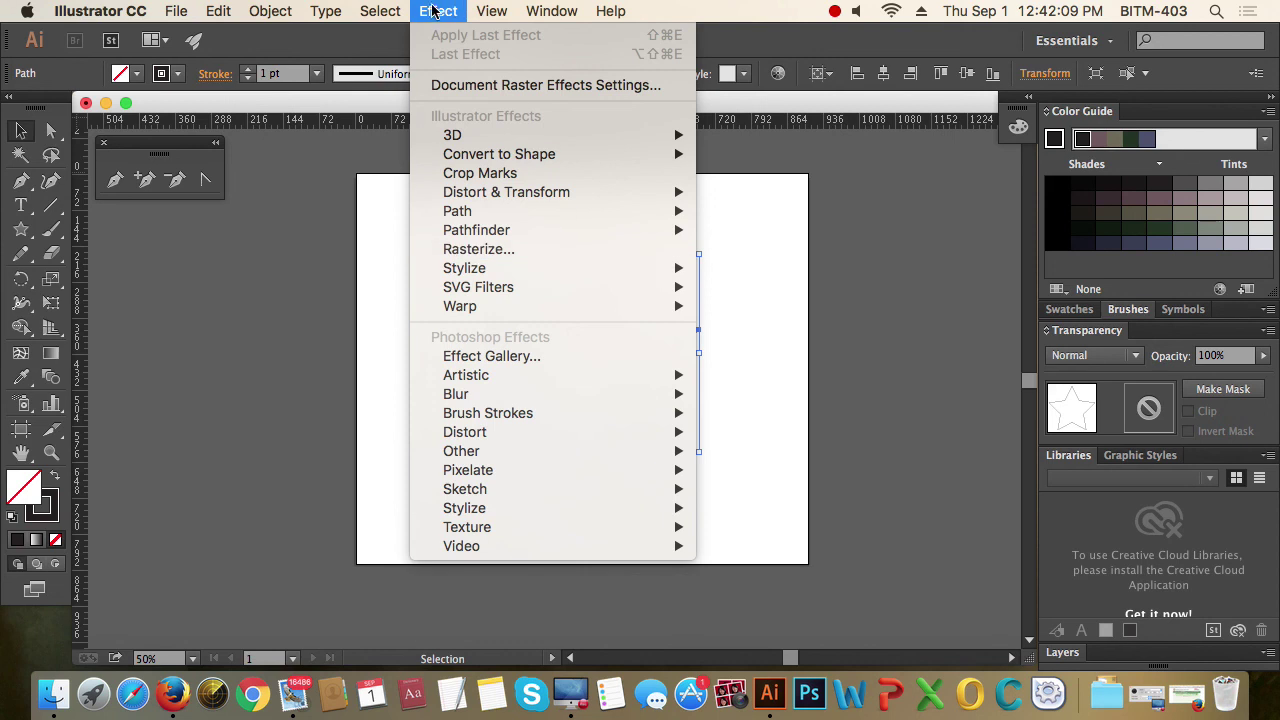
left_click(717, 207)
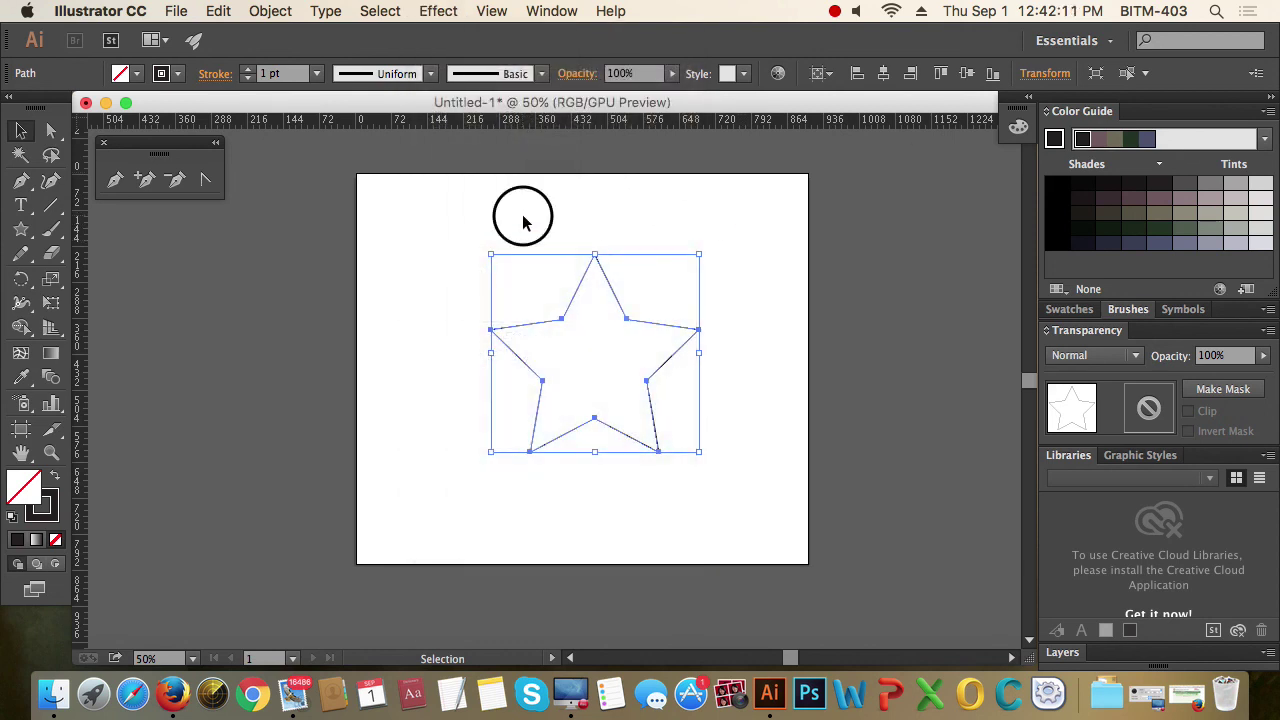
left_click_drag(523, 222, 784, 440)
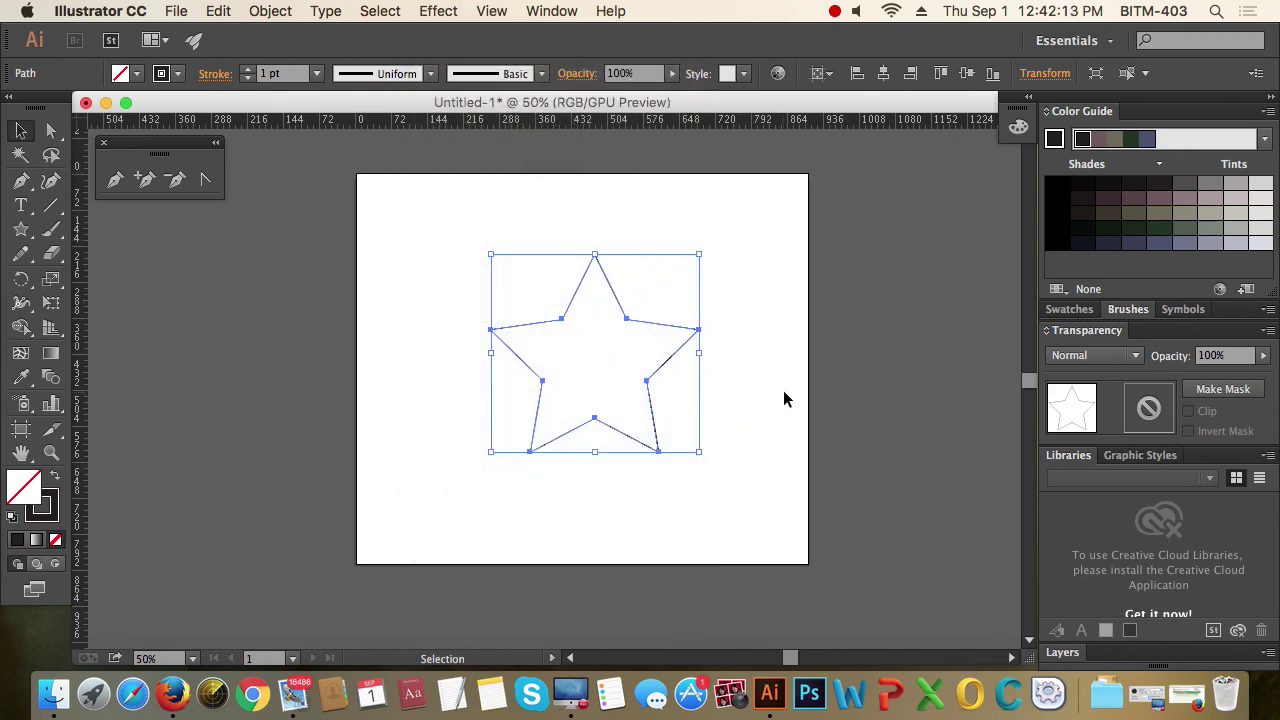
left_click(438, 11)
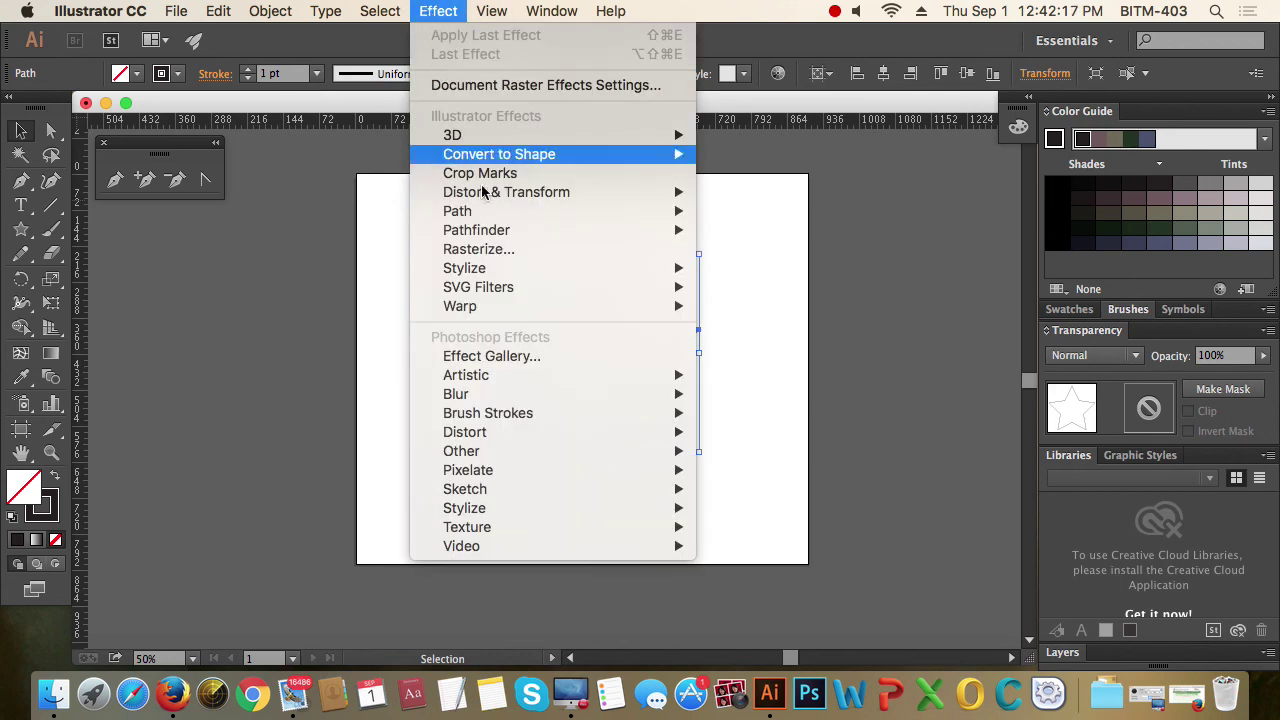
mouse_move(459, 200)
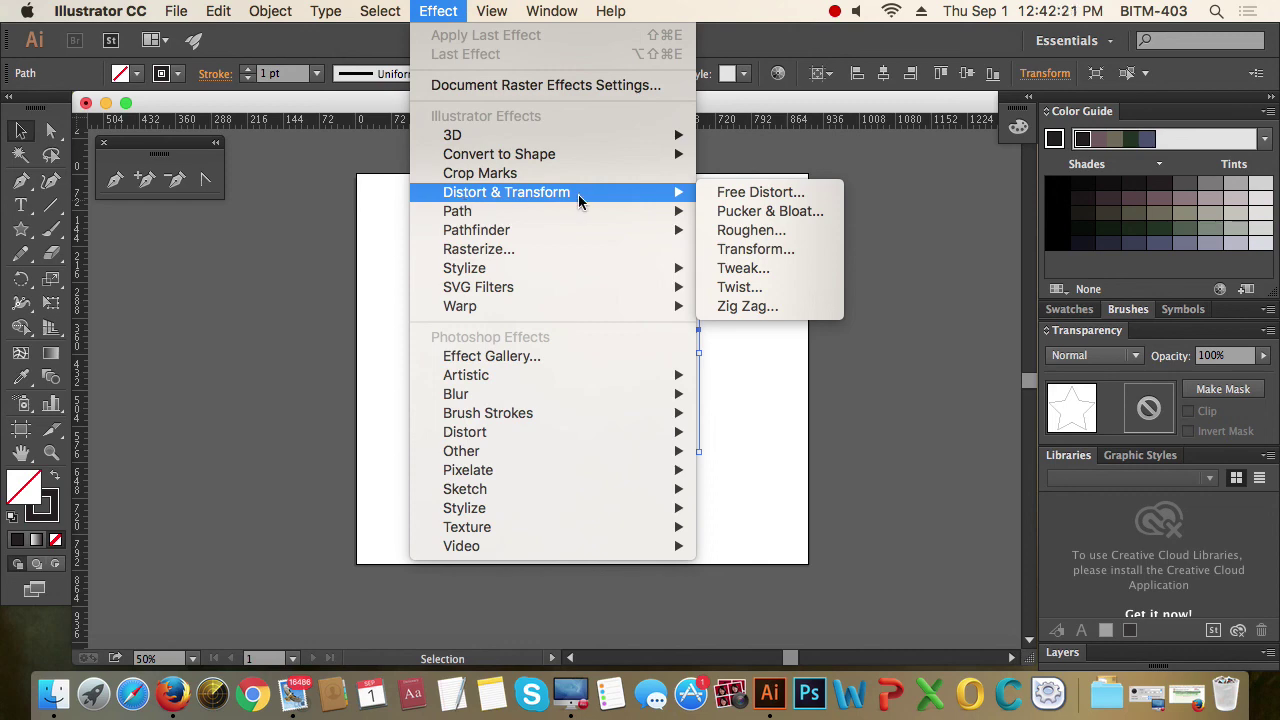
left_click(735, 288)
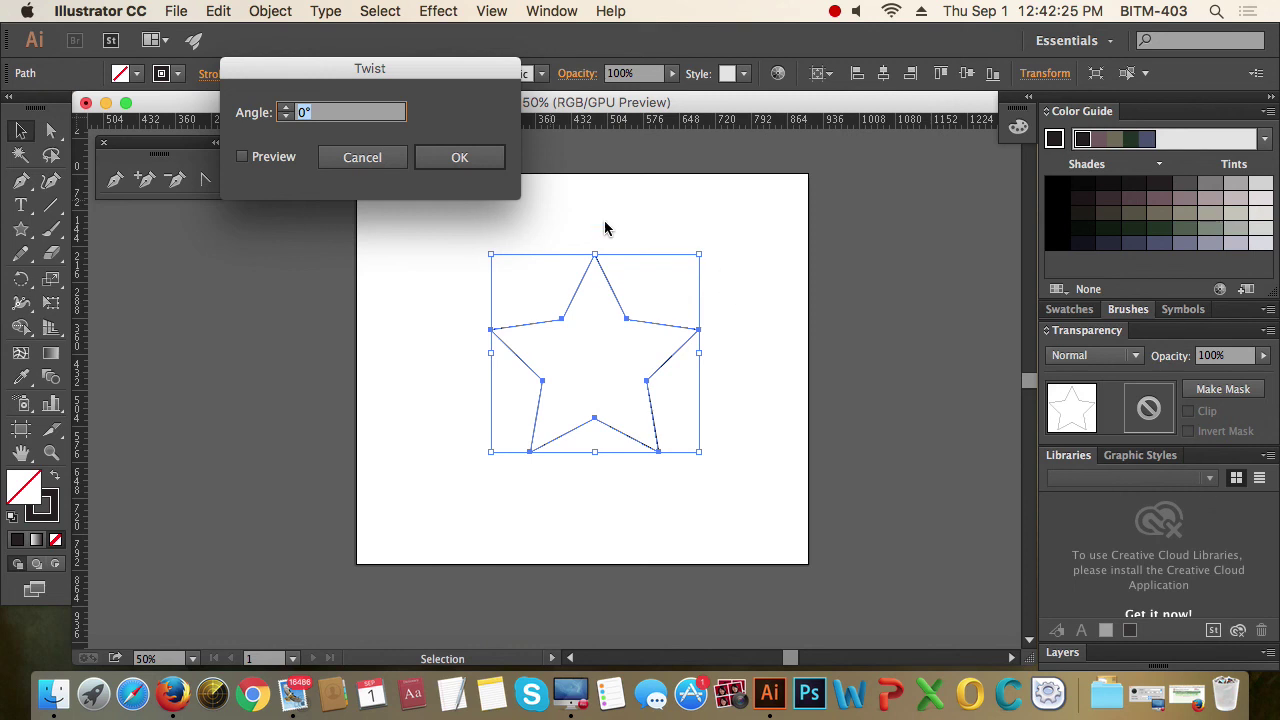
type("45")
left_click(243, 158)
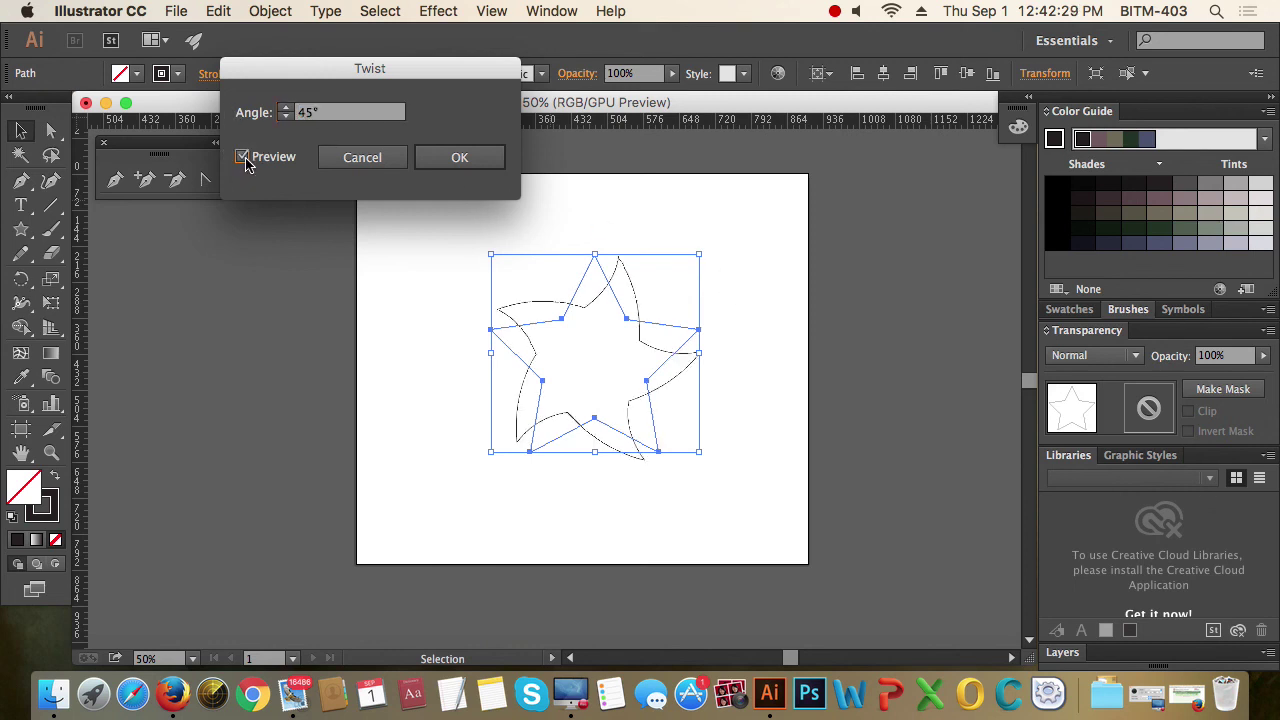
left_click(445, 156)
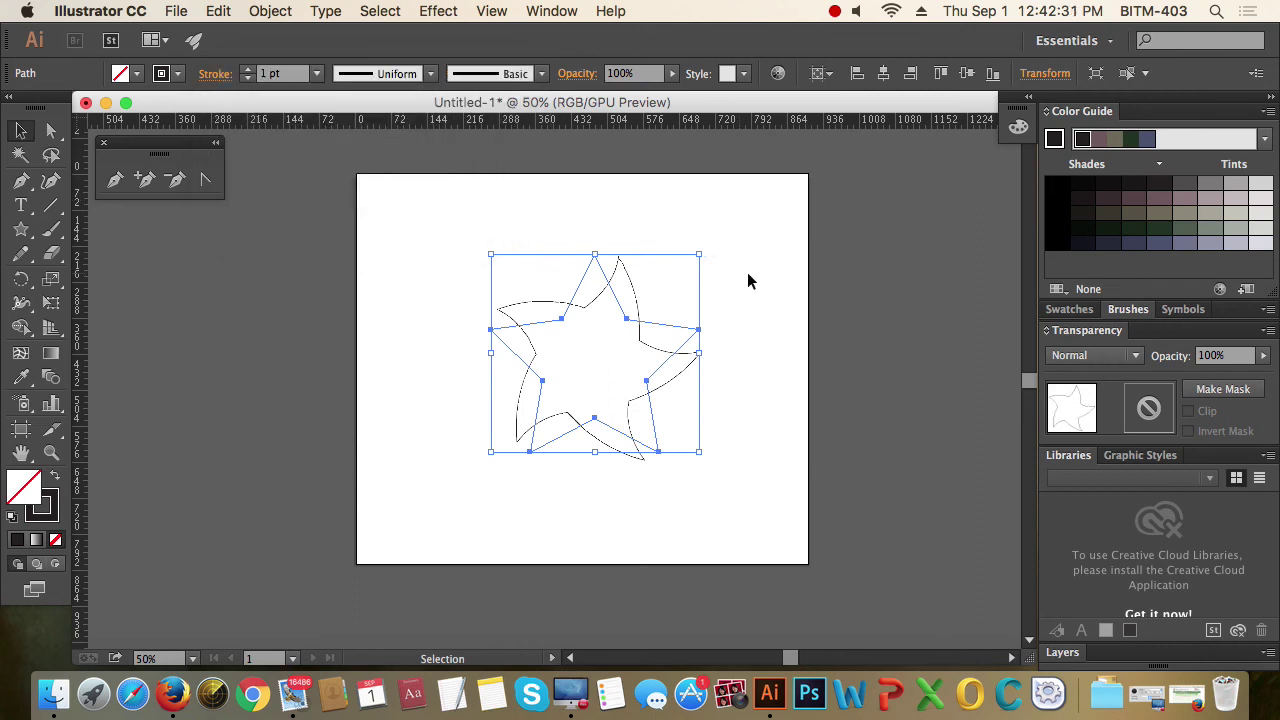
left_click(786, 281)
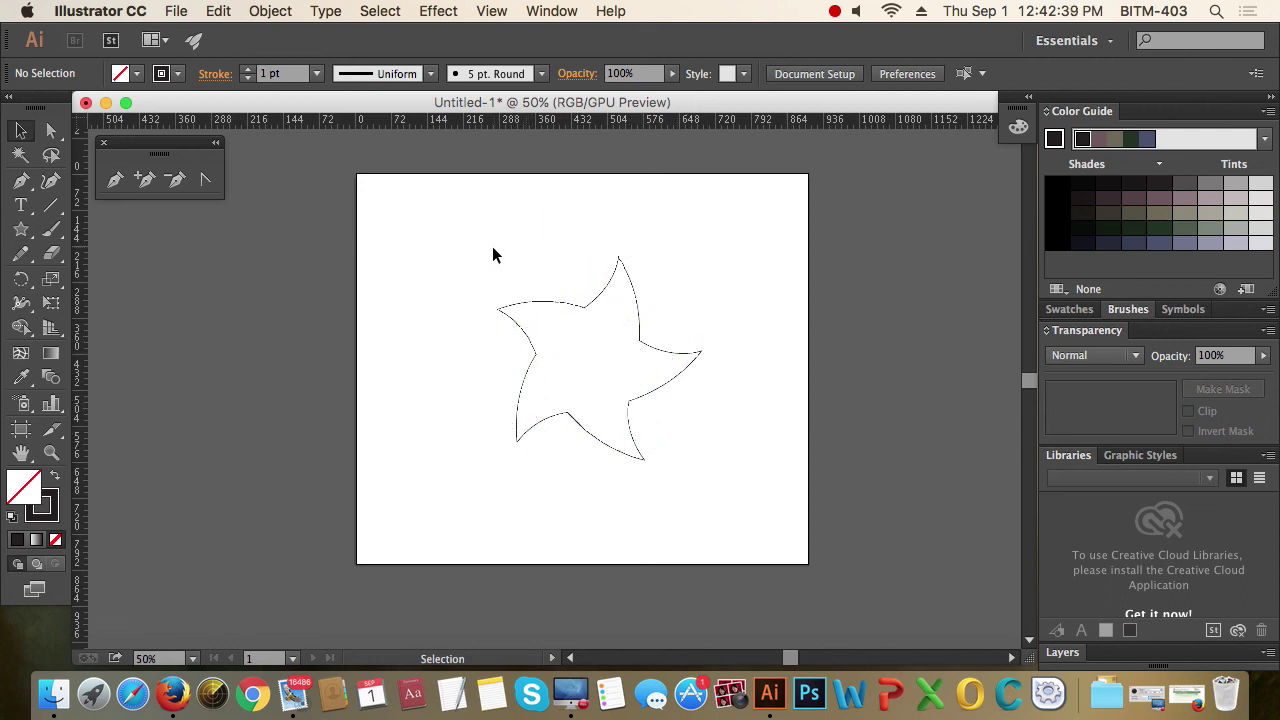
Try converting the twisted star into a guide using Make Guides, undo the conversion and reselect the star.
left_click_drag(491, 251, 732, 490)
scroll(624, 351, "up", 2)
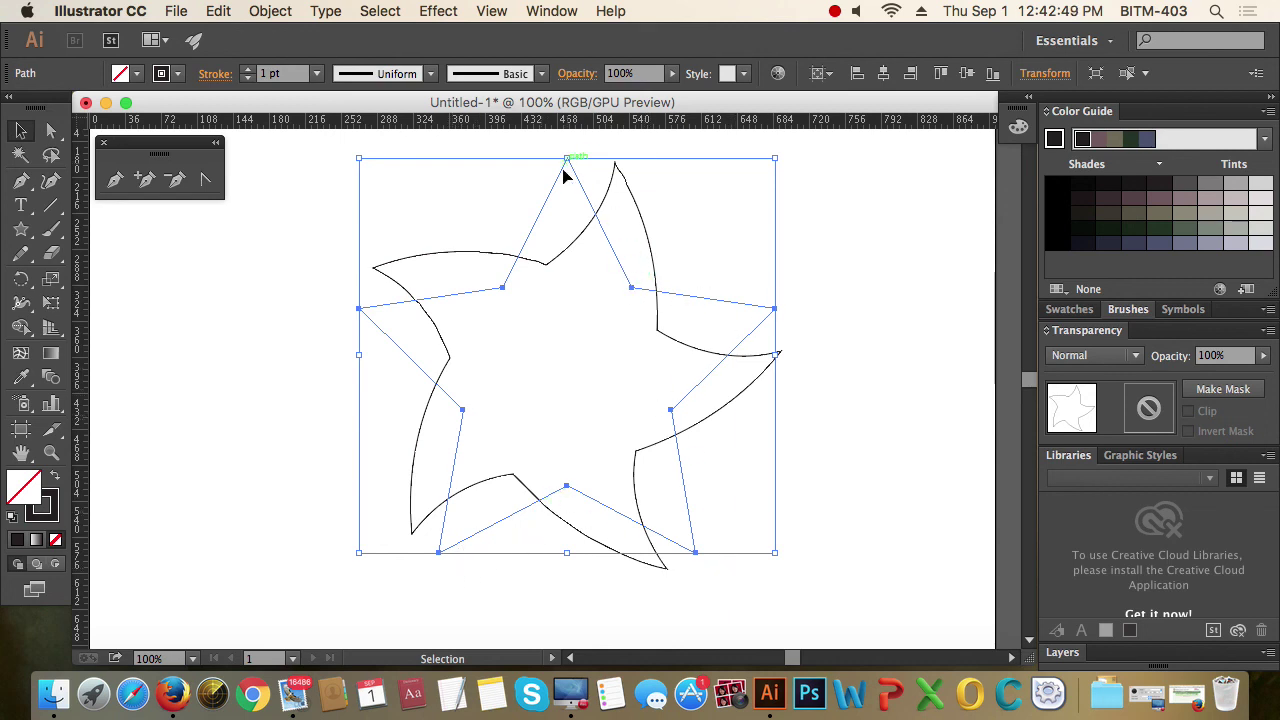
left_click(480, 228)
left_click_drag(368, 208, 733, 527)
right_click(607, 268)
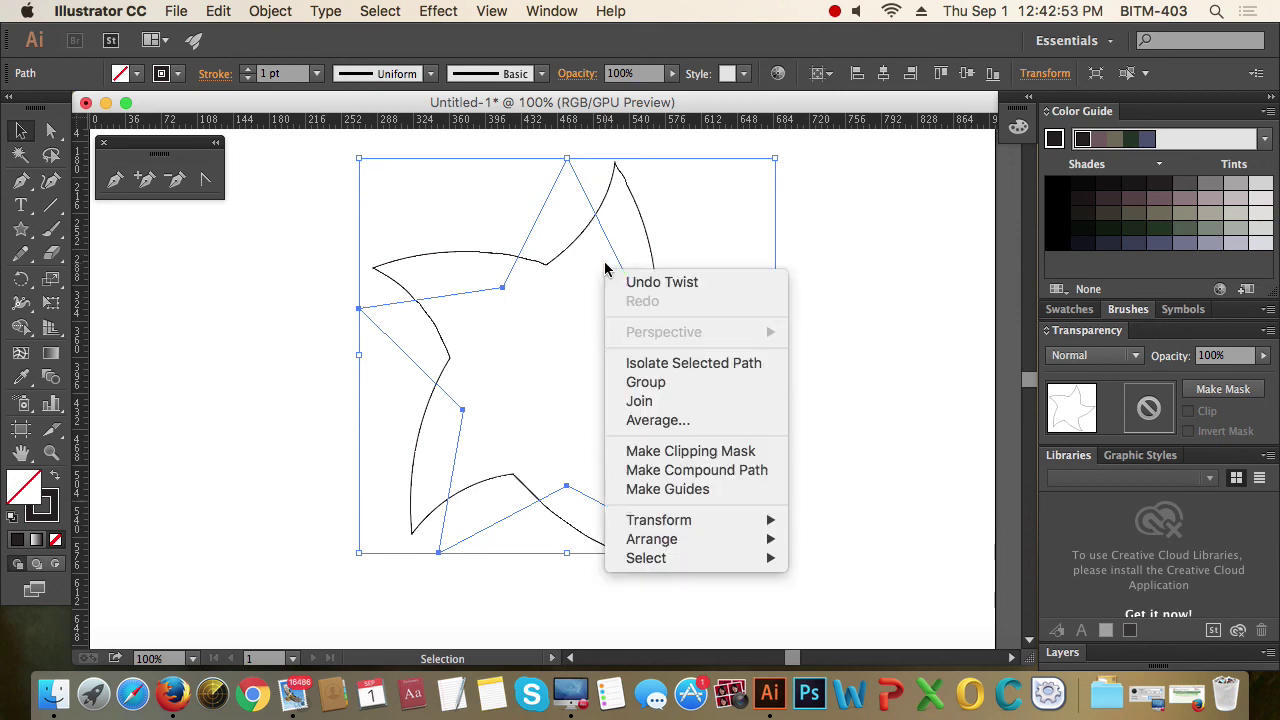
left_click(651, 490)
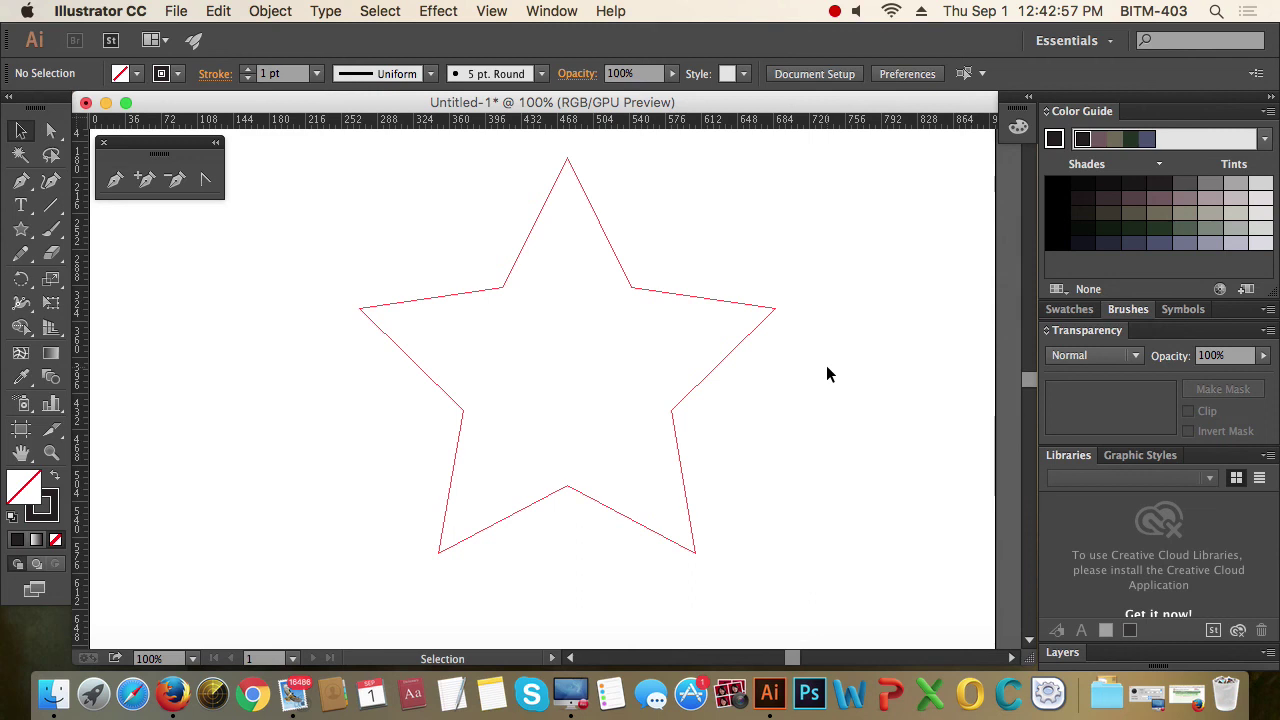
key("super+z")
left_click_drag(835, 450, 613, 304)
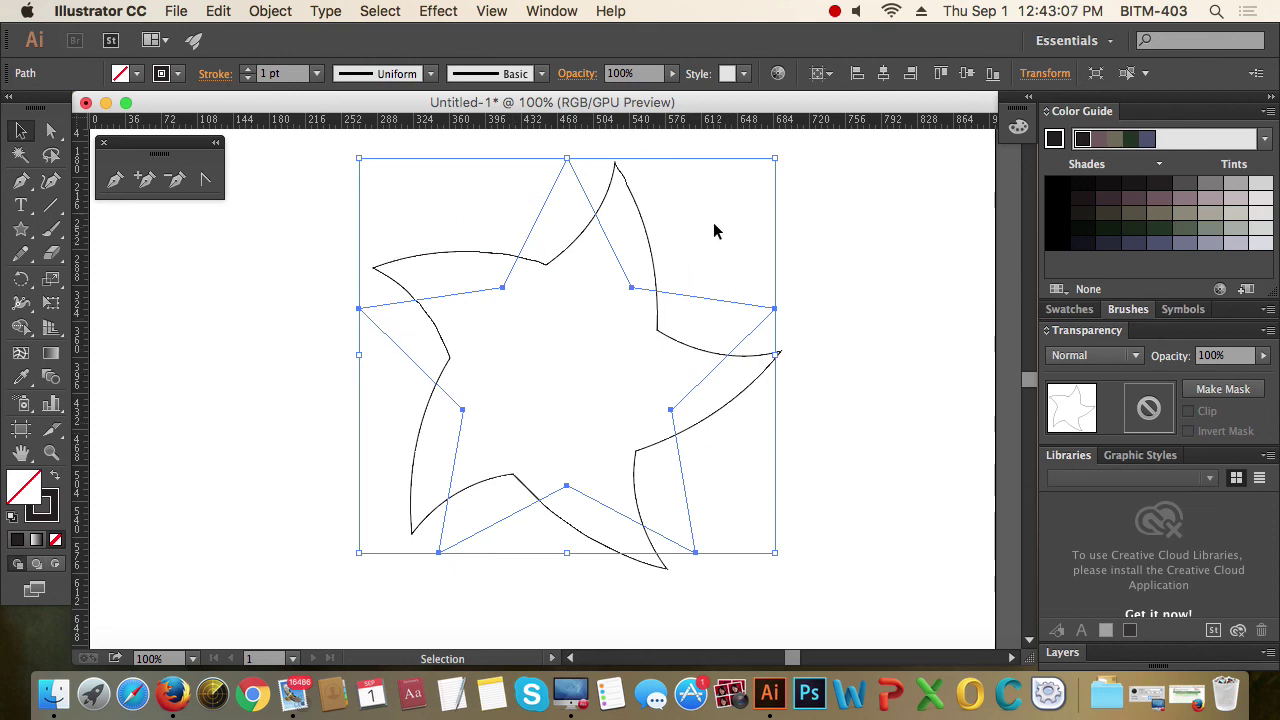
Expand the appearance of the twisted star so its curves become real paths, and deselect it.
left_click(270, 12)
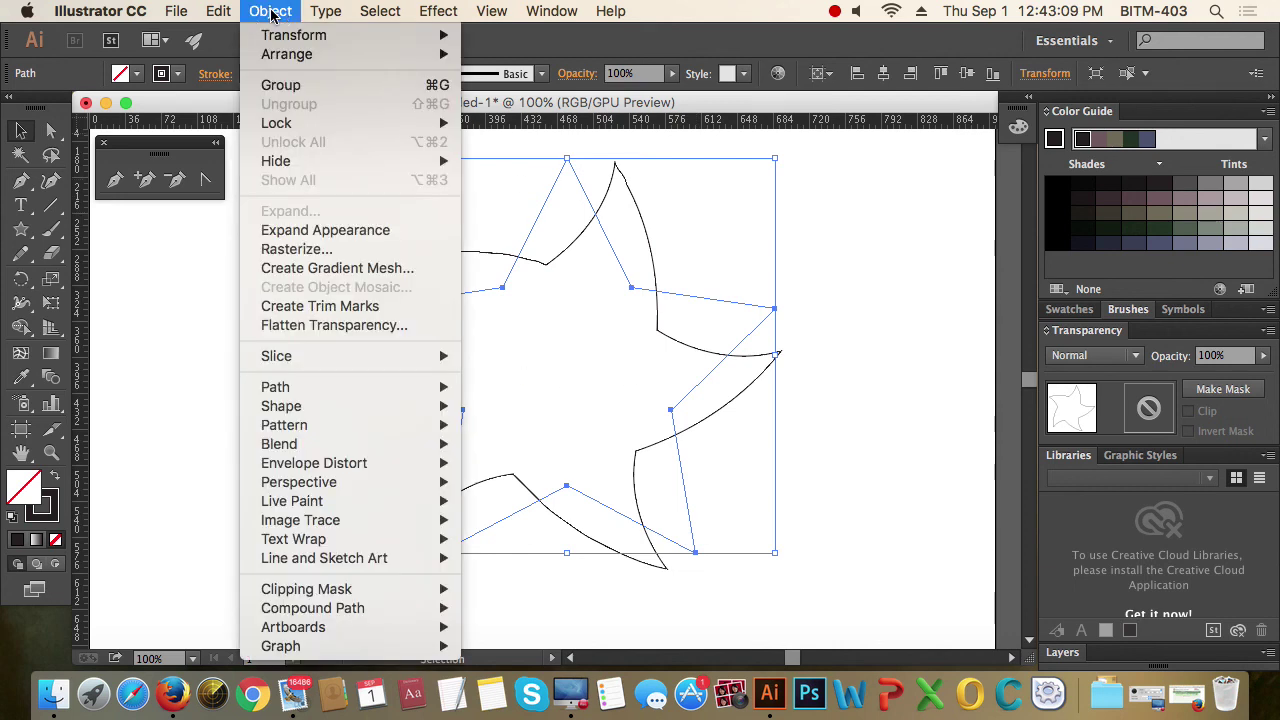
left_click(366, 234)
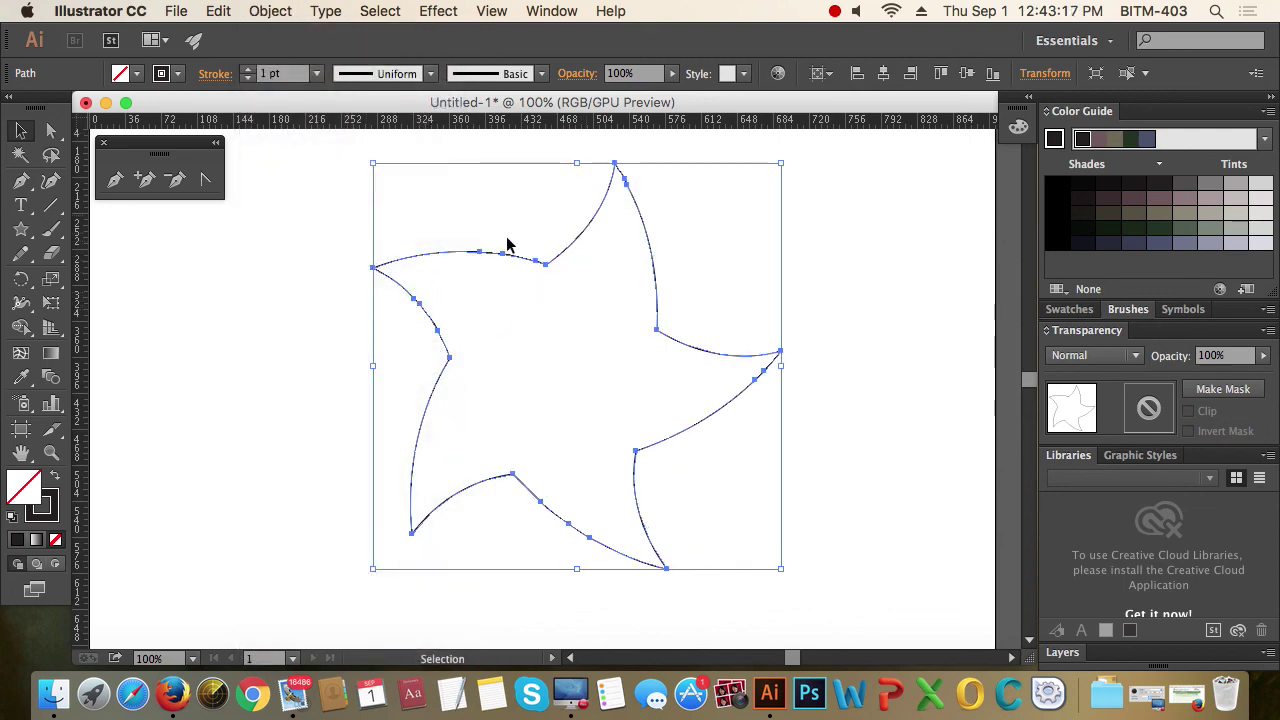
left_click(743, 280)
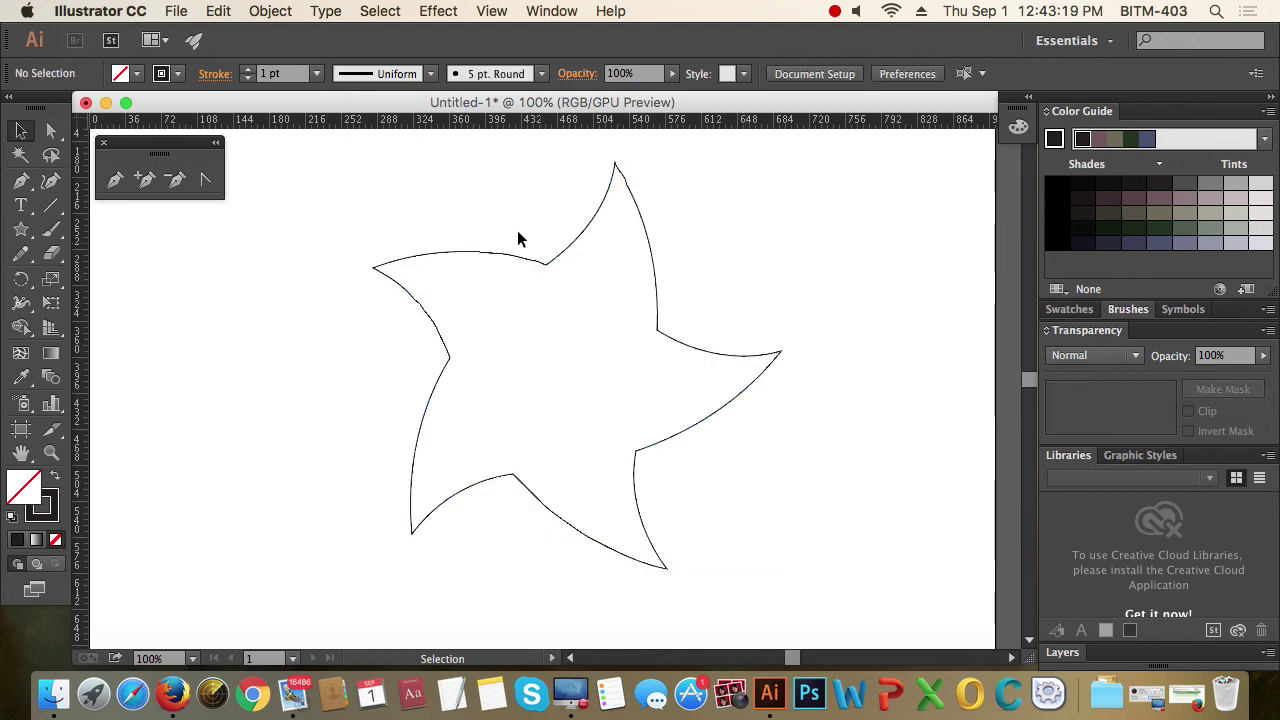
Convert the expanded twisted star into a guide with Make Guides and lock the guides.
left_click(627, 291)
right_click(588, 258)
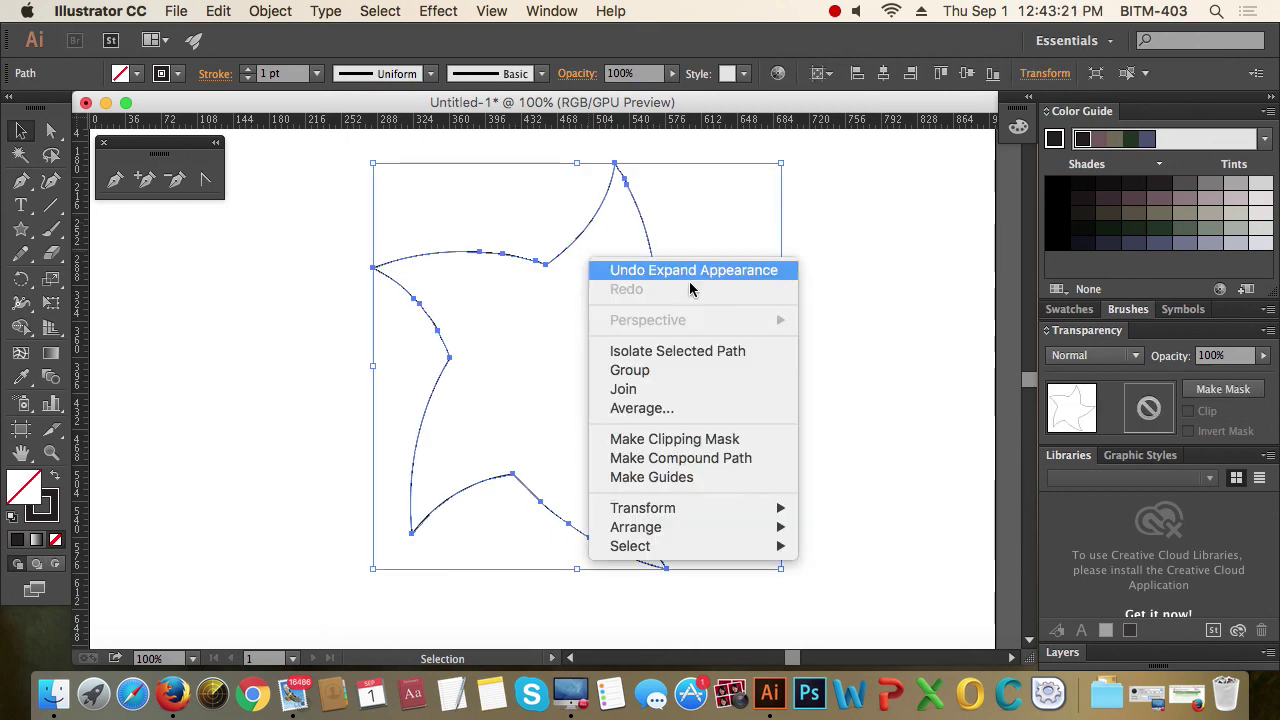
left_click(658, 477)
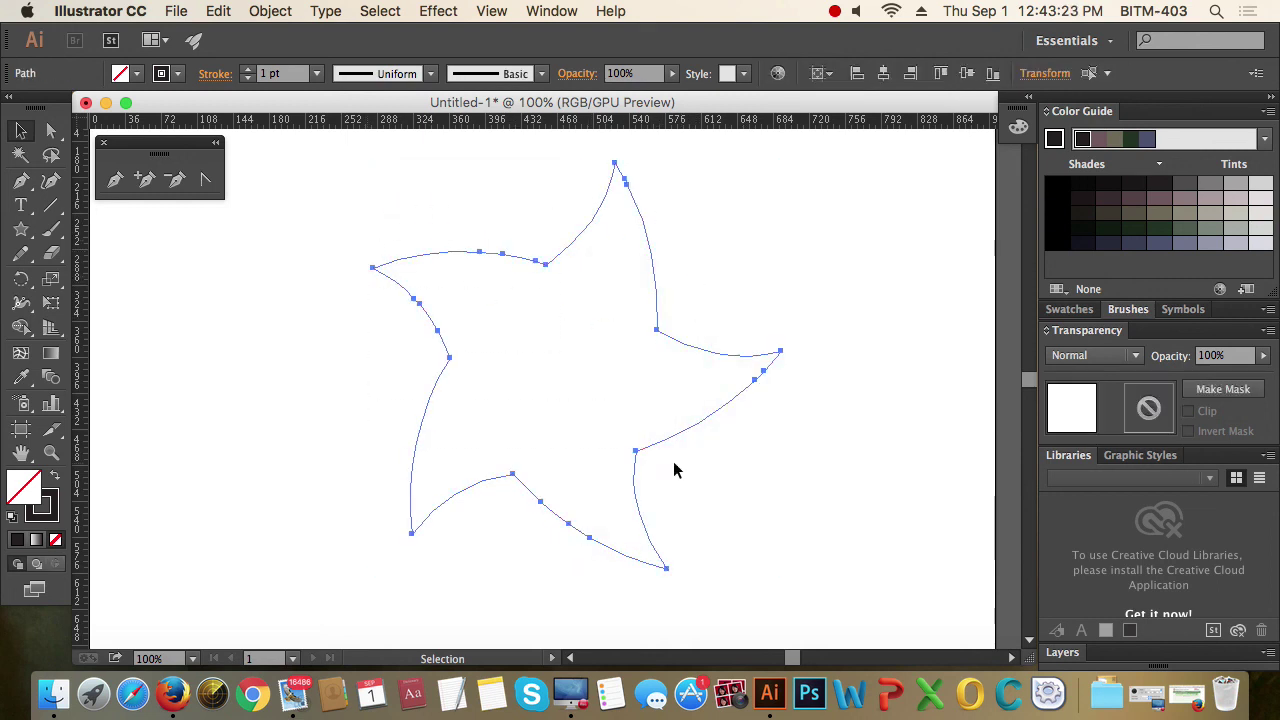
left_click(745, 470)
right_click(843, 215)
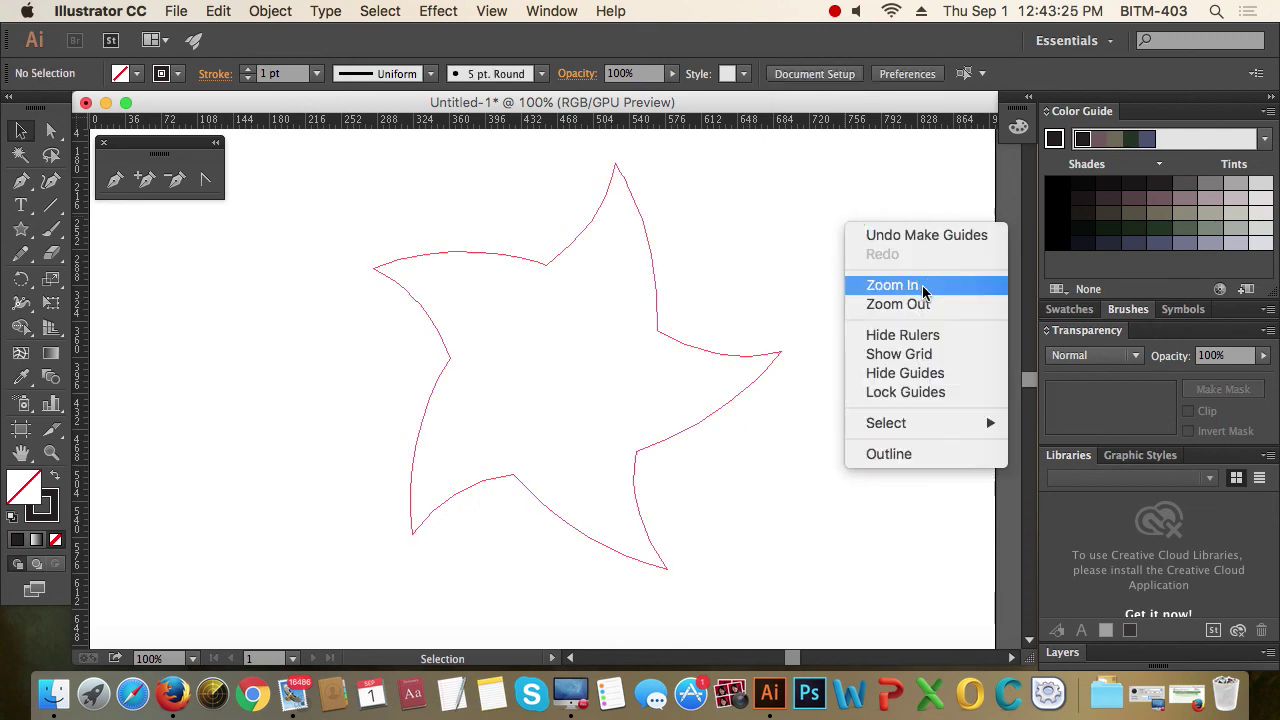
left_click(900, 392)
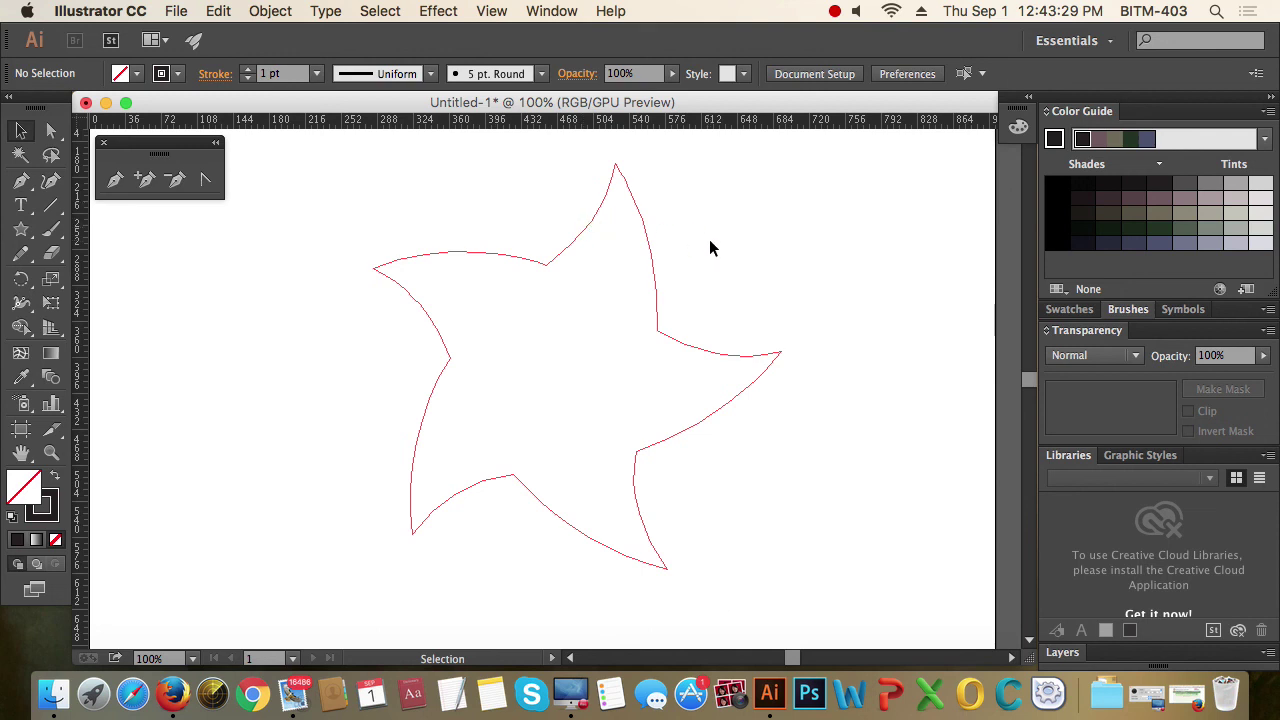
Try tracing the first curved edge from the star guide's top tip with the Pen tool, undo it and deselect.
key("c")
key("space")
mouse_move(729, 233)
left_mouse_down()
mouse_move(690, 250)
mouse_move(729, 232)
left_mouse_up()
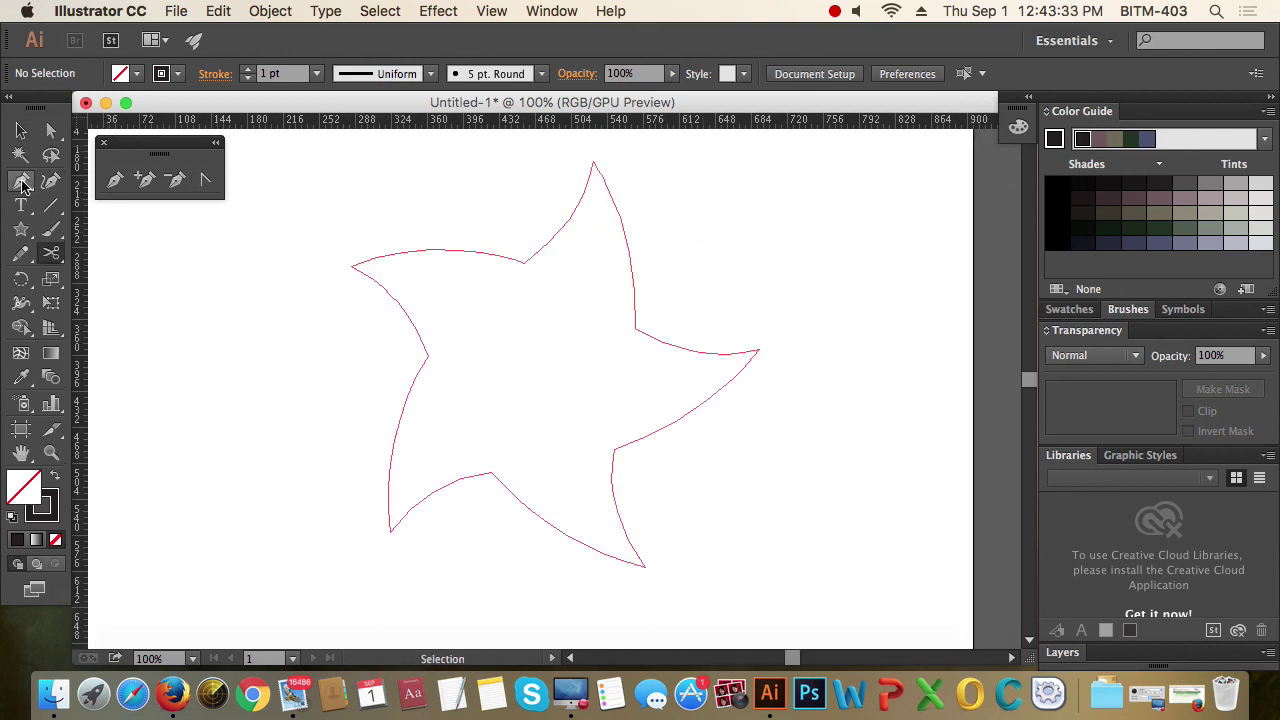
left_click(21, 181)
scroll(606, 166, "up", 5)
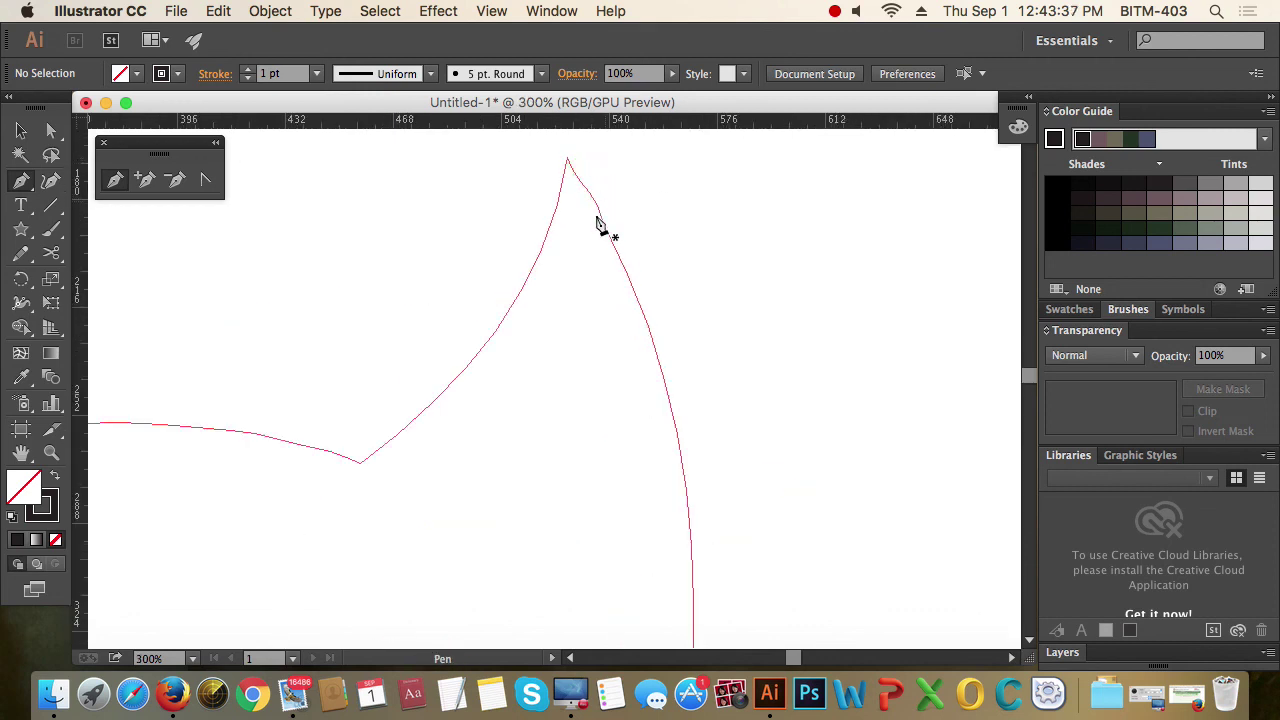
scroll(645, 229, "down", 2)
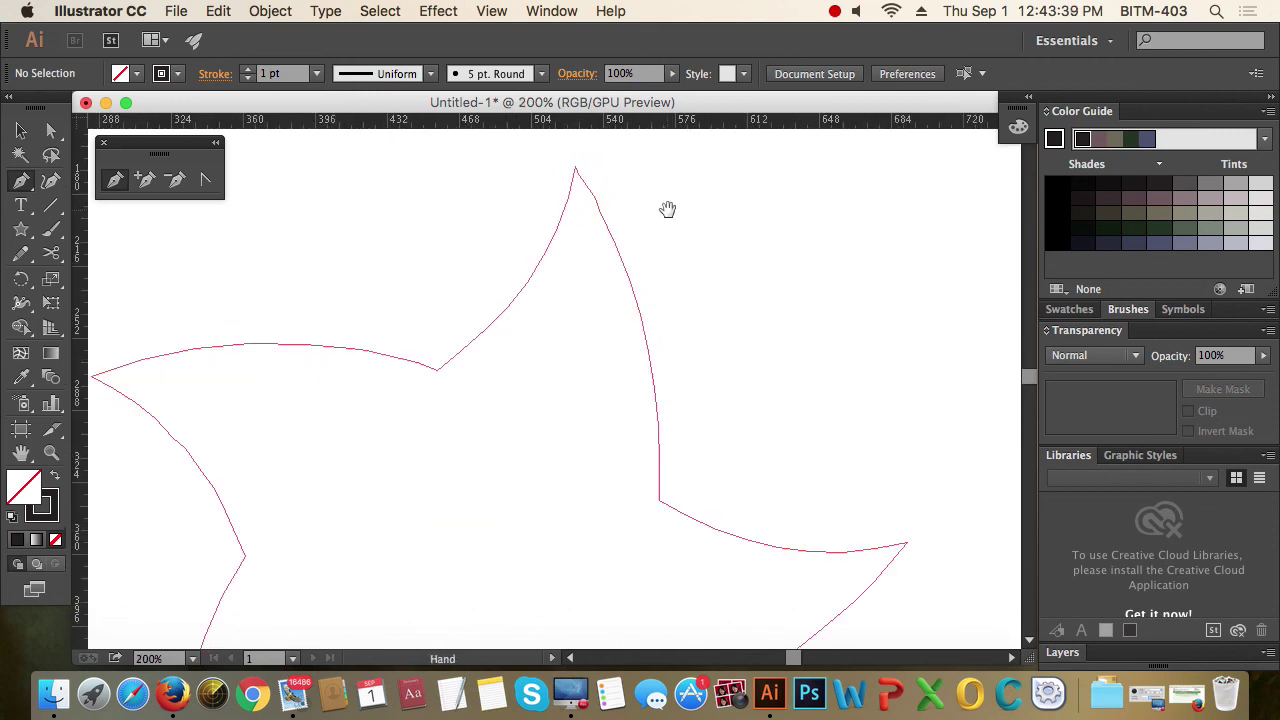
left_click_drag(576, 176, 671, 364)
scroll(671, 364, "down", 2)
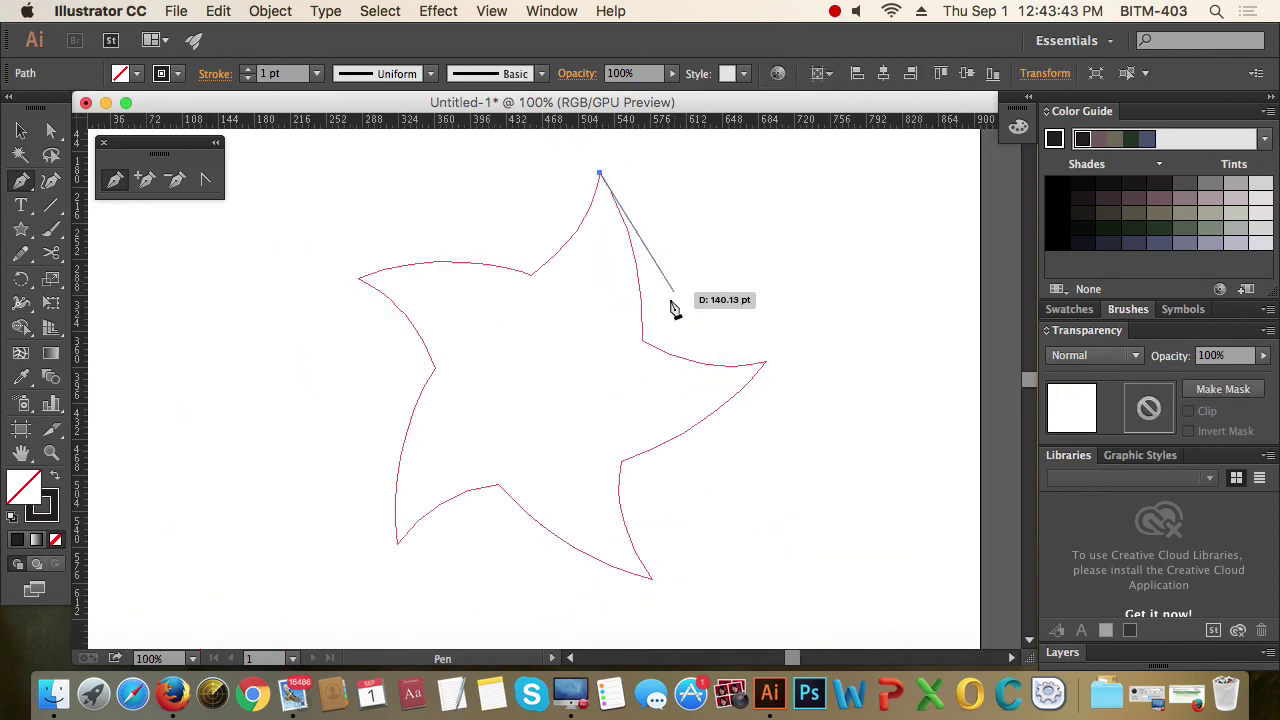
left_click_drag(643, 342, 639, 445)
key("cmd+z")
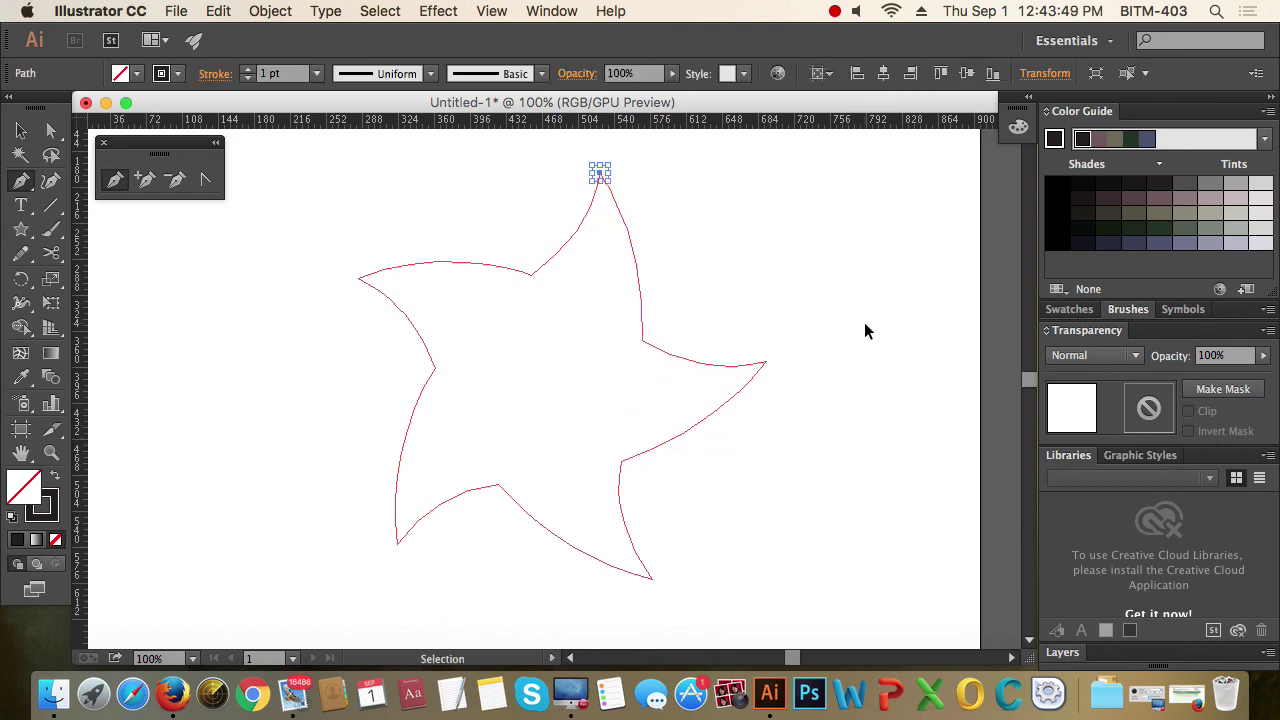
left_click(866, 330, "super")
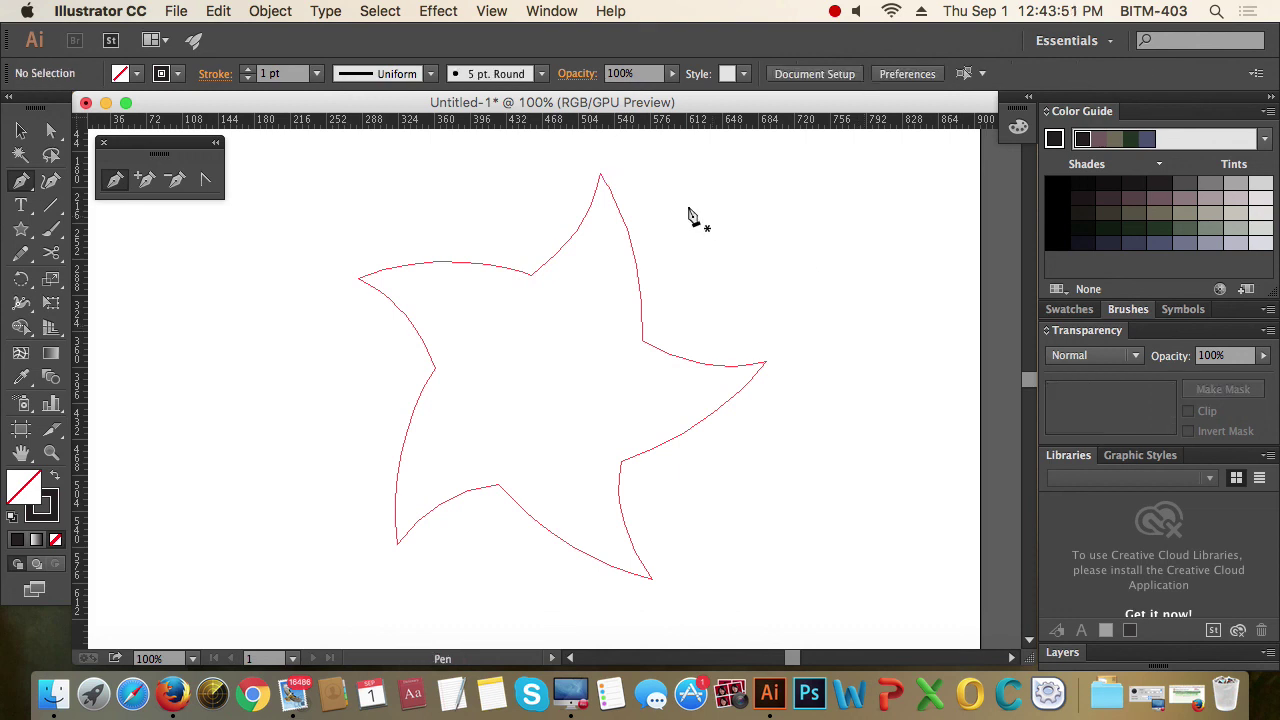
With the Pen tool, trace the guide's curves from the top tip via the inner corner to the right tip, removing the outgoing handles.
left_click(600, 176)
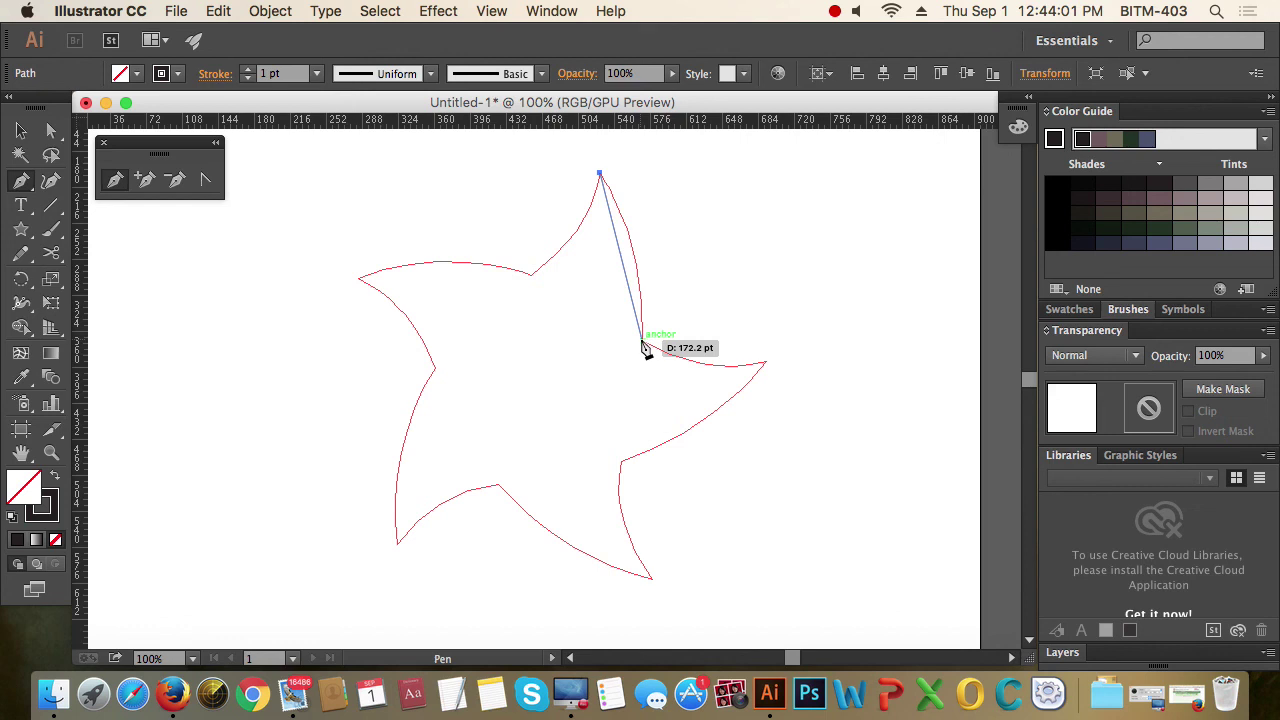
left_click_drag(643, 345, 638, 442)
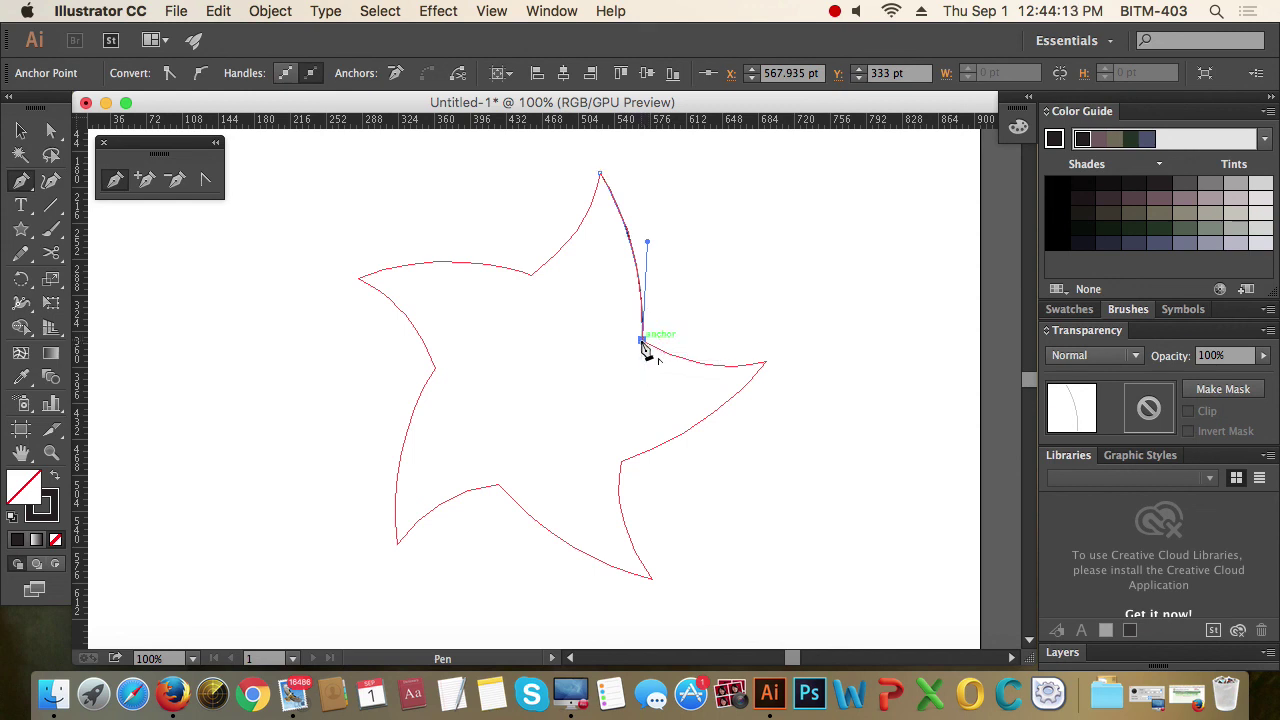
left_click_drag(643, 348, 834, 343)
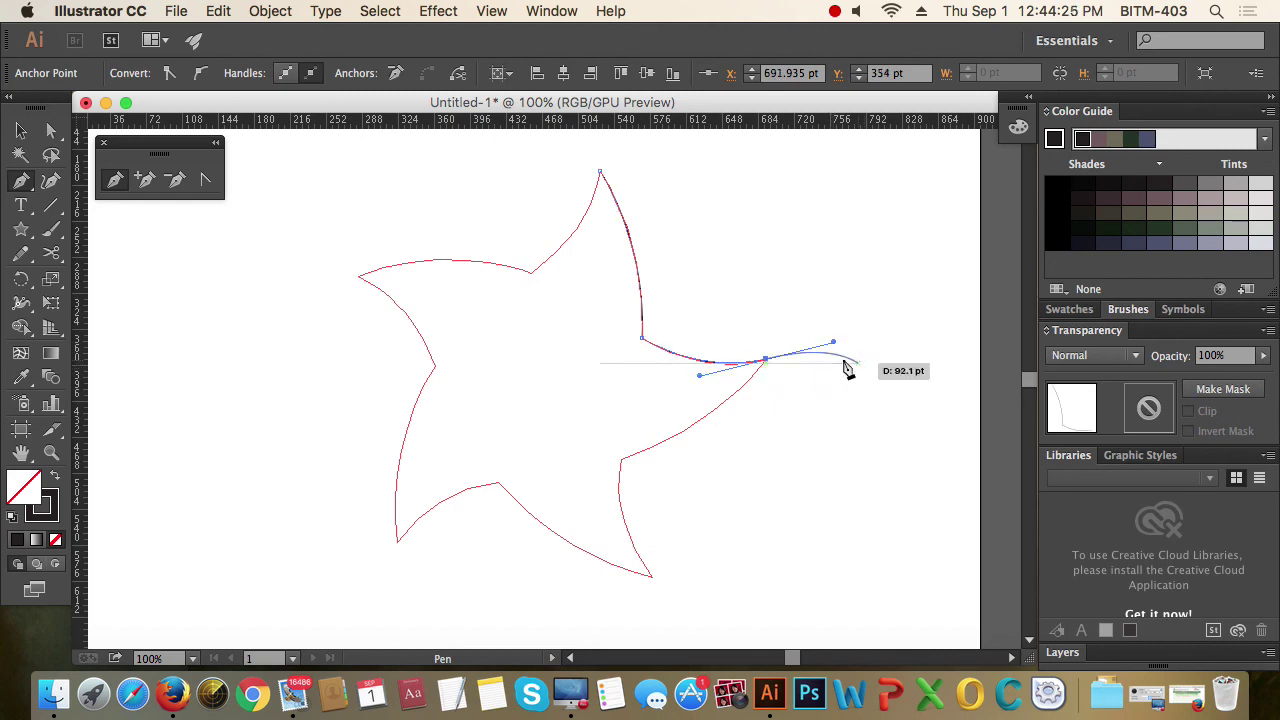
left_click(624, 466)
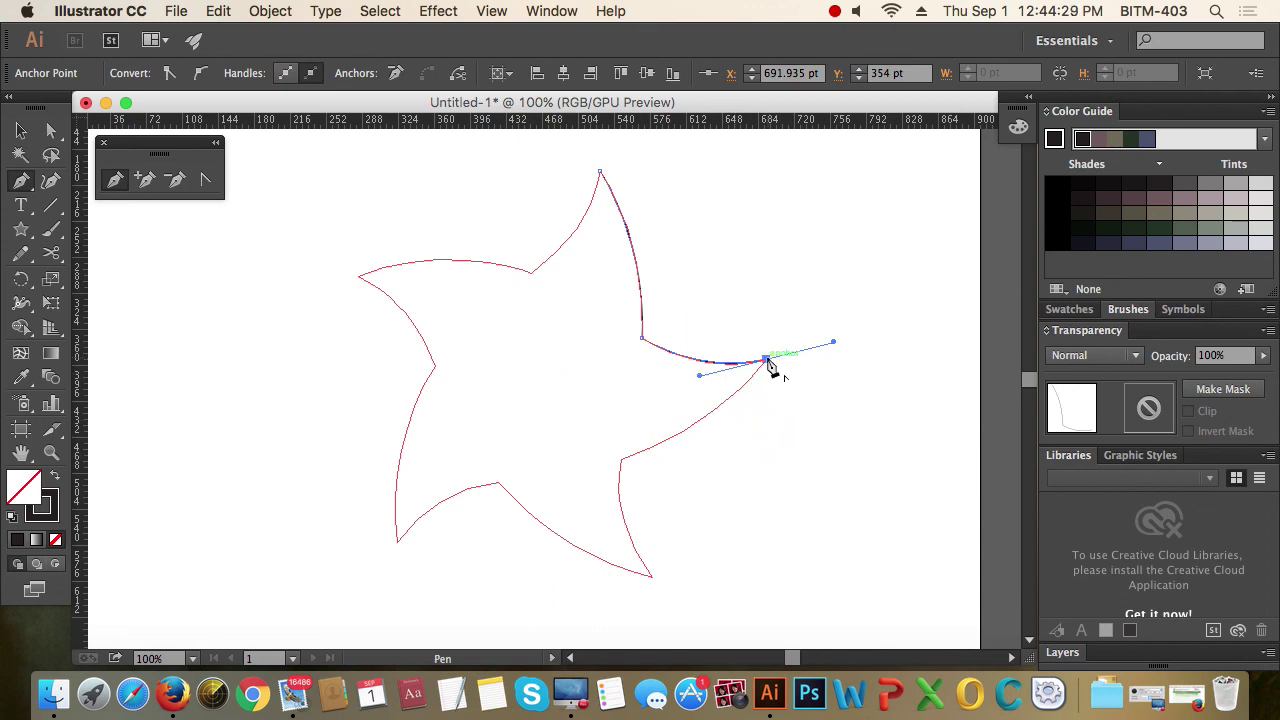
scroll(780, 360, "down", 3)
mouse_move(765, 276)
left_mouse_down()
mouse_move(794, 297)
mouse_move(823, 251)
mouse_move(816, 288)
mouse_move(814, 251)
mouse_move(766, 278)
left_mouse_up()
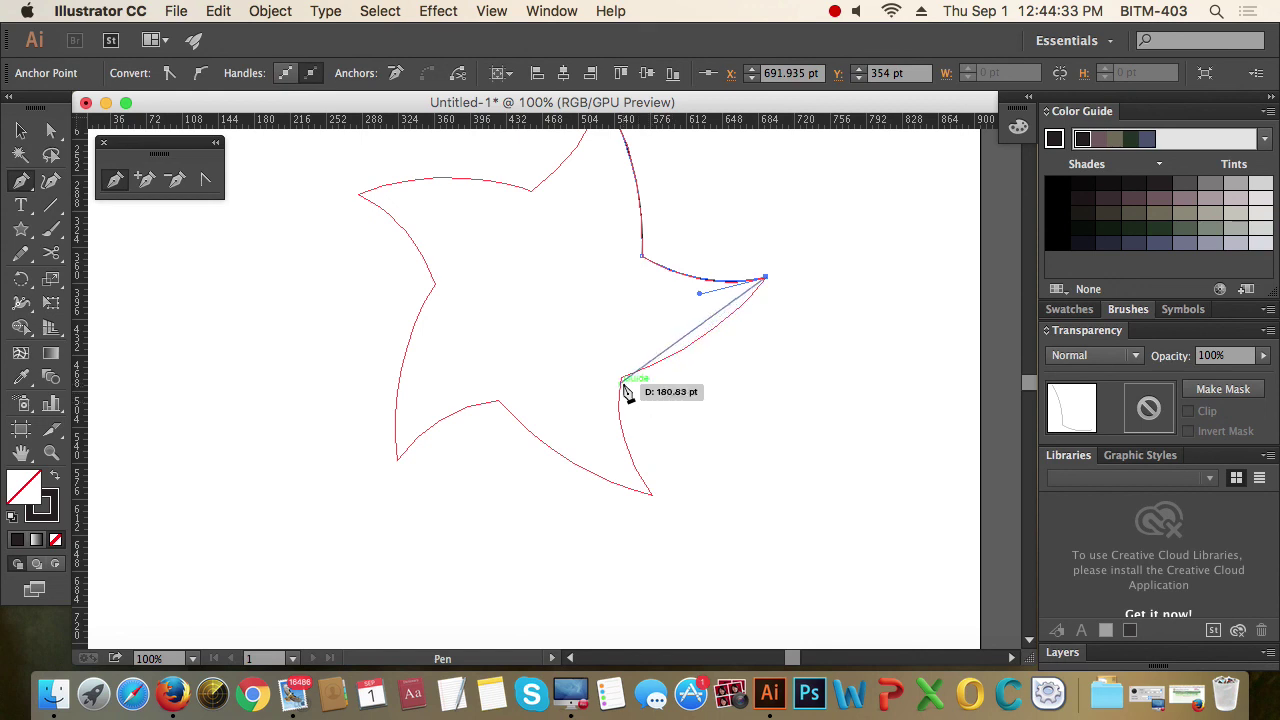
Continue the curved path through the lower-right inner corner to the lower-right tip, removing each anchor's outgoing handle.
left_click_drag(622, 378, 526, 408)
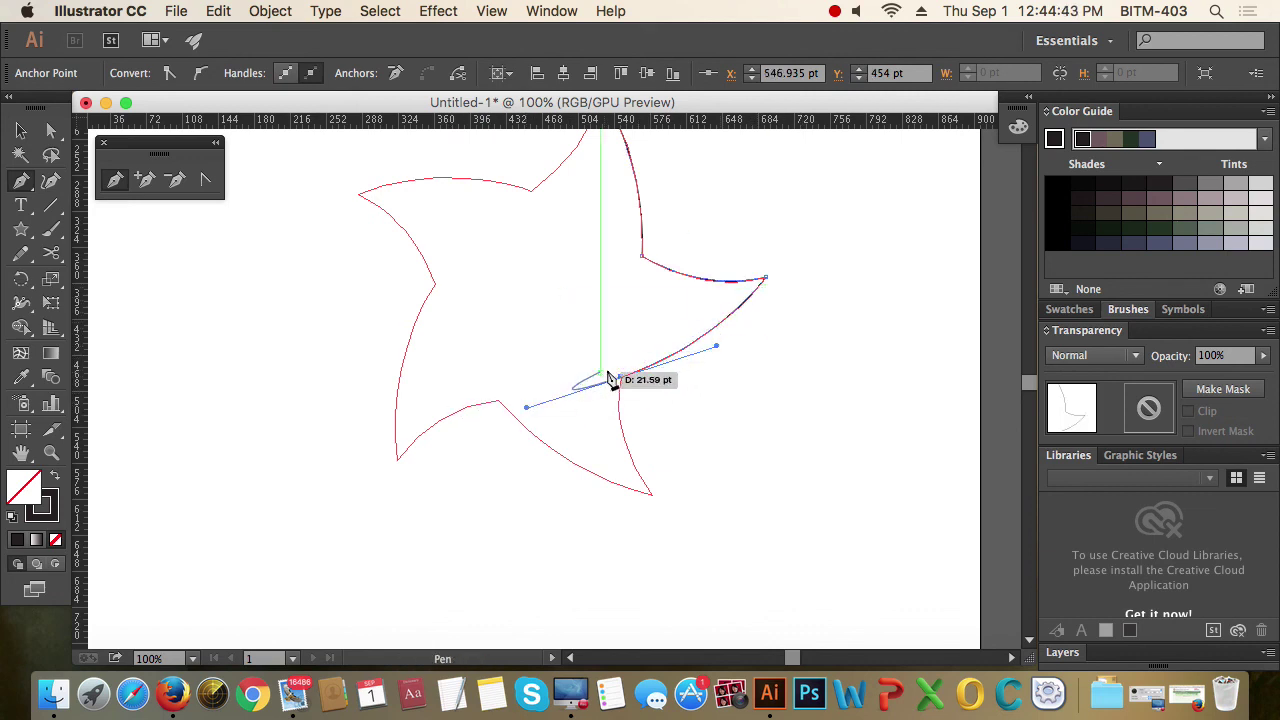
left_click_drag(618, 377, 527, 407)
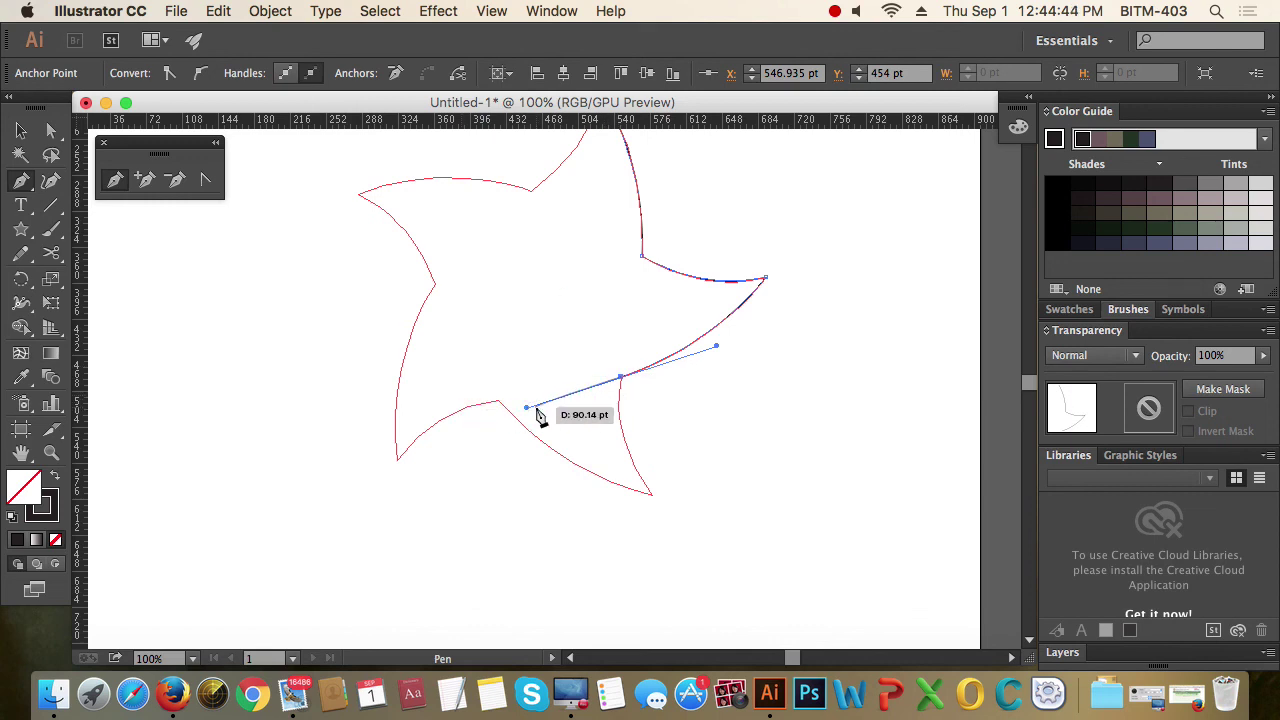
left_click(619, 377)
scroll(680, 376, "down", 1)
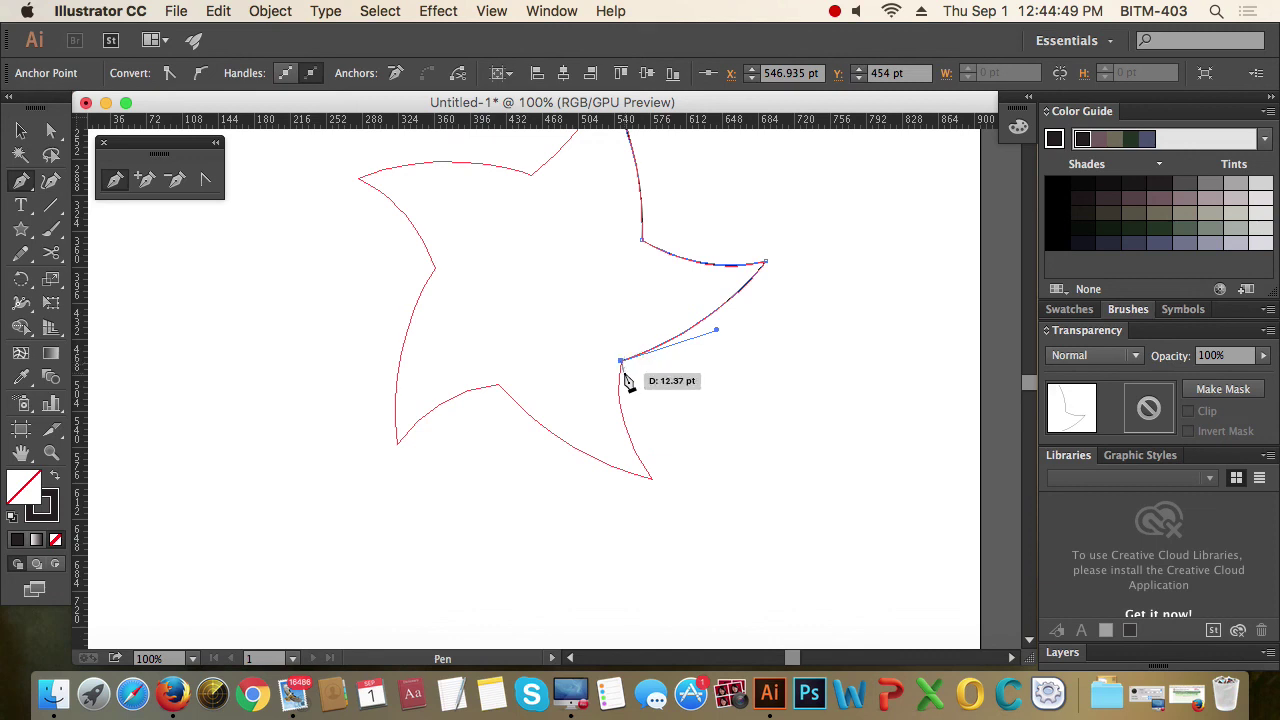
left_click_drag(652, 479, 700, 549)
left_click(651, 478)
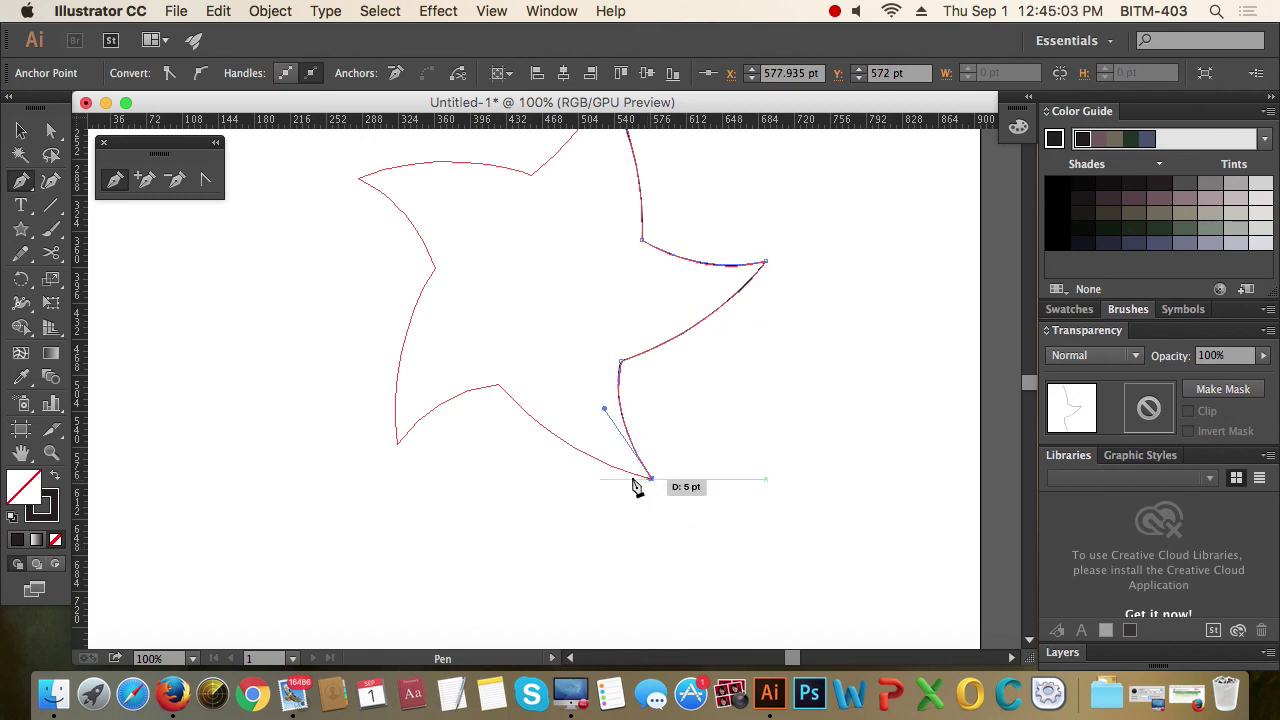
Trace curved segments through the bottom inner corner and the lower-left tip to the left inner corner of the guide.
left_click_drag(499, 386, 420, 299)
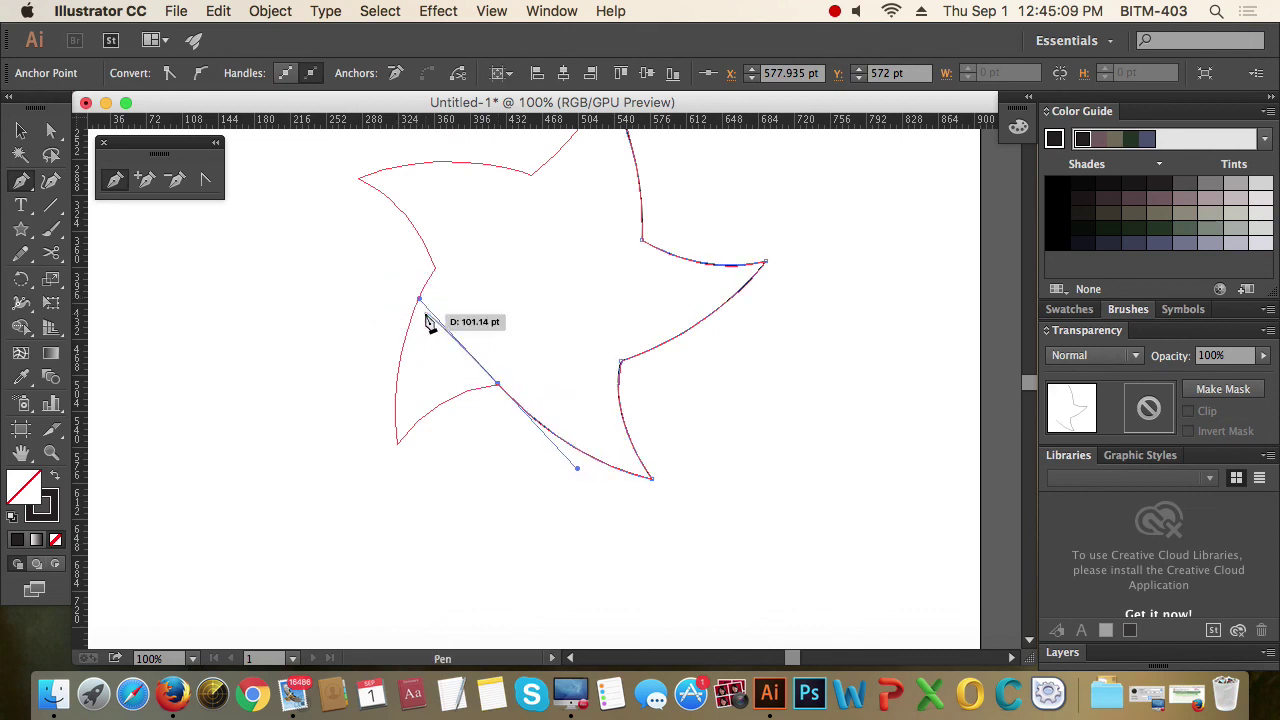
left_click_drag(499, 388, 399, 446)
left_click_drag(398, 443, 355, 498)
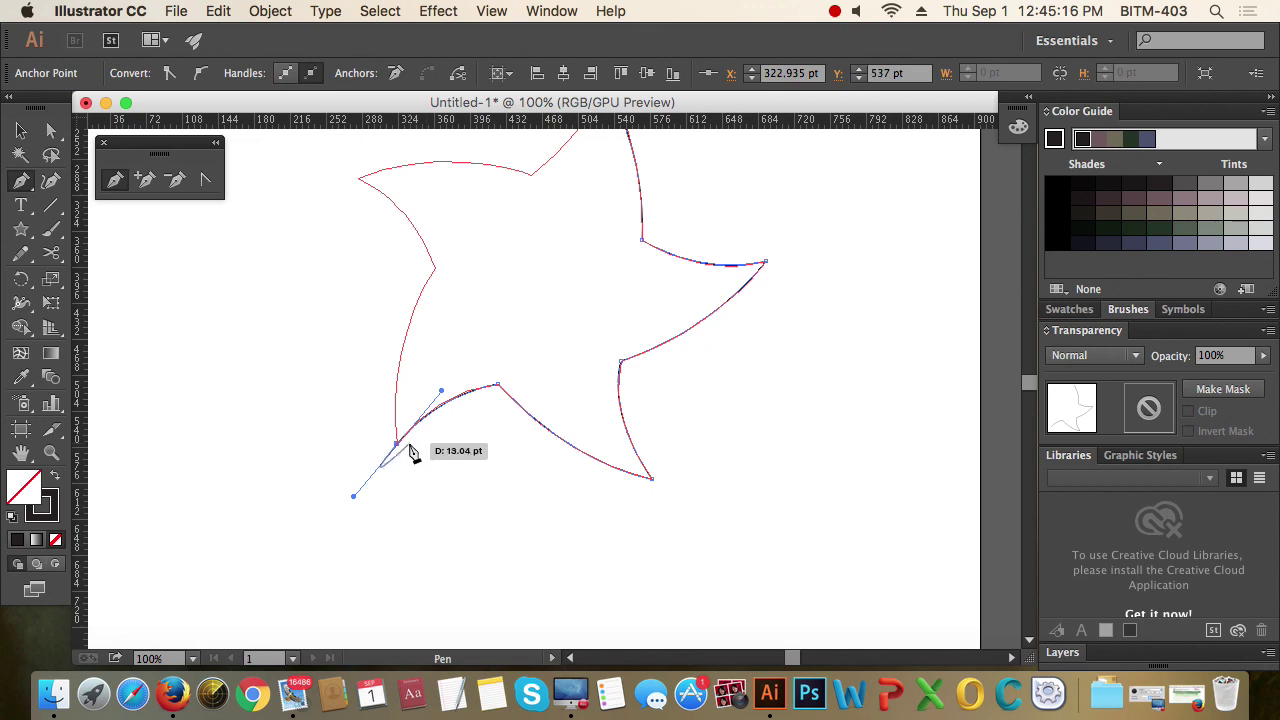
left_click(440, 273)
left_click_drag(440, 273, 486, 188)
scroll(486, 257, "up", 3)
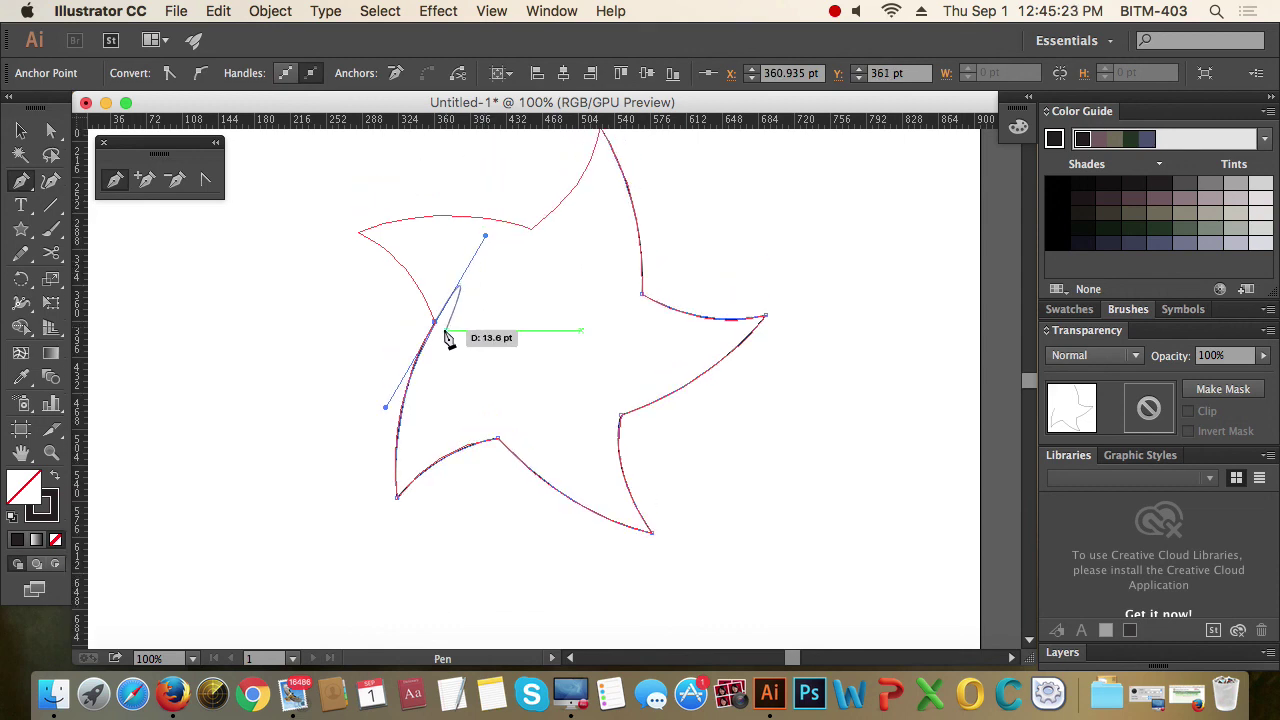
Trace the remaining curves via the left tip and upper inner corner, and close the path at the top tip.
left_click_drag(436, 322, 628, 263)
scroll(628, 263, "up", 3)
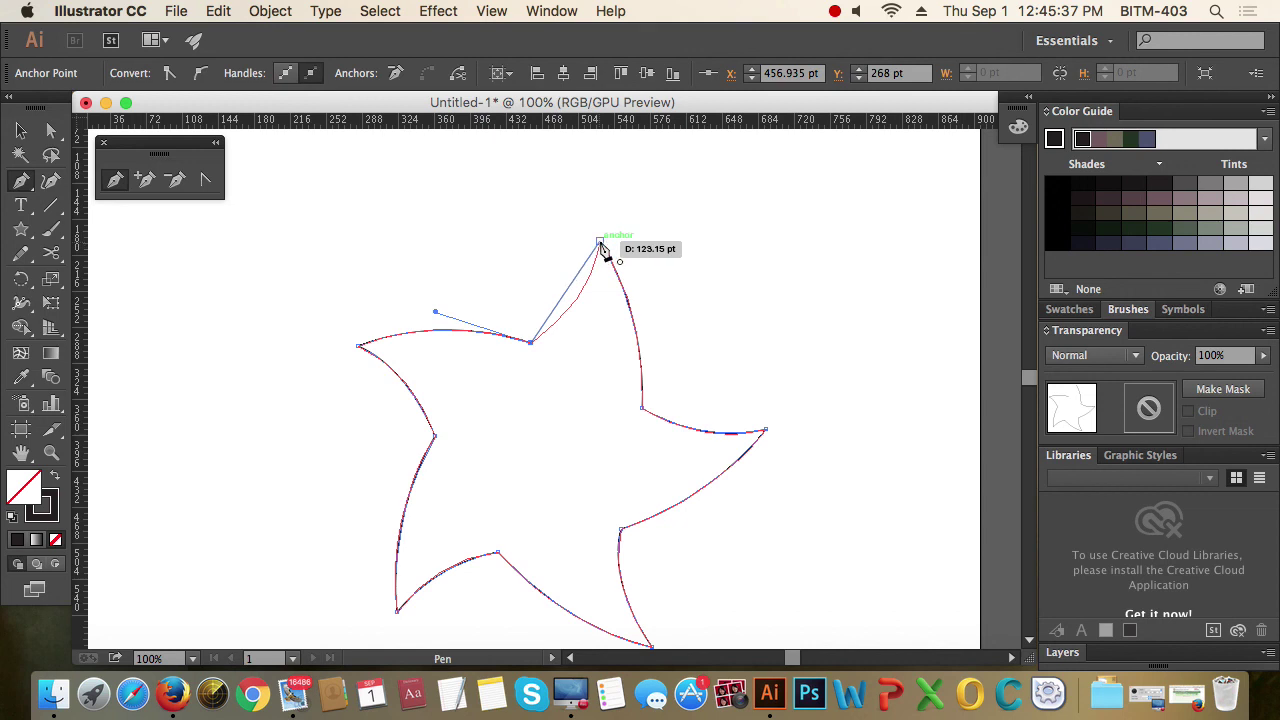
left_click_drag(600, 243, 612, 188)
scroll(677, 269, "down", 1)
Select the traced star, move it off the guide toward the artboard's upper-left corner and deselect it.
left_click(22, 133)
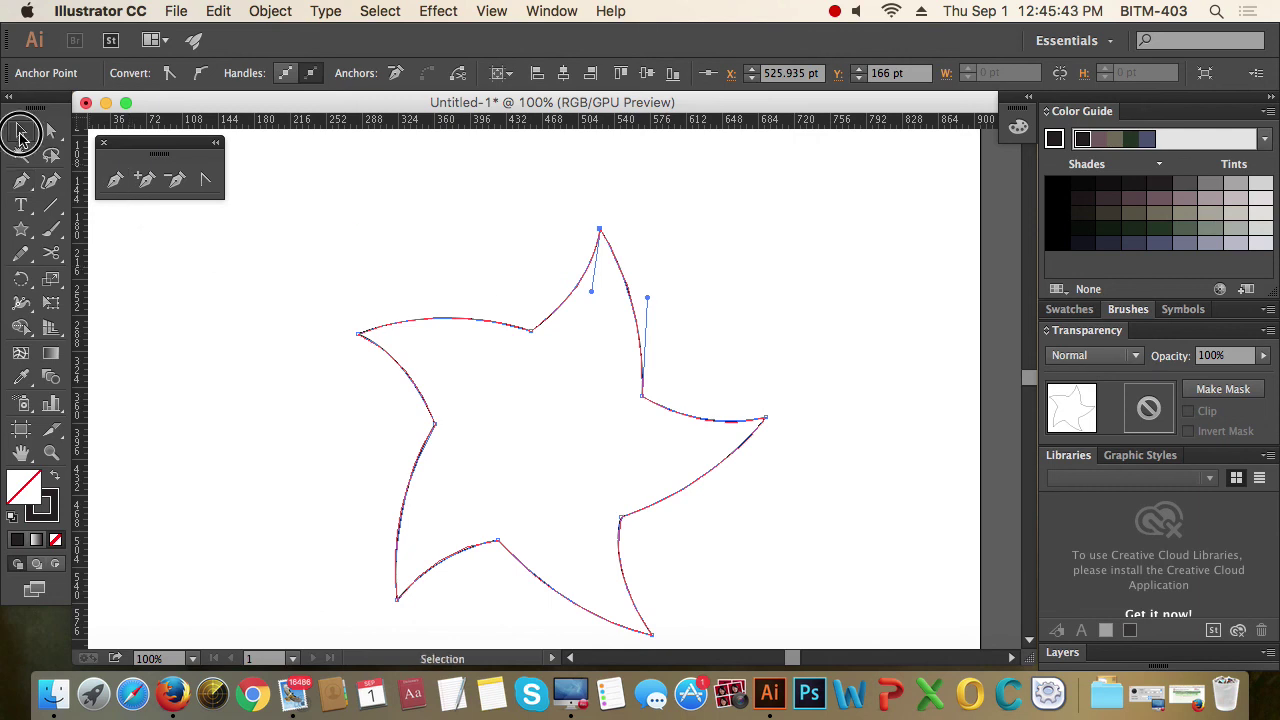
left_click(358, 331)
key("super+minus")
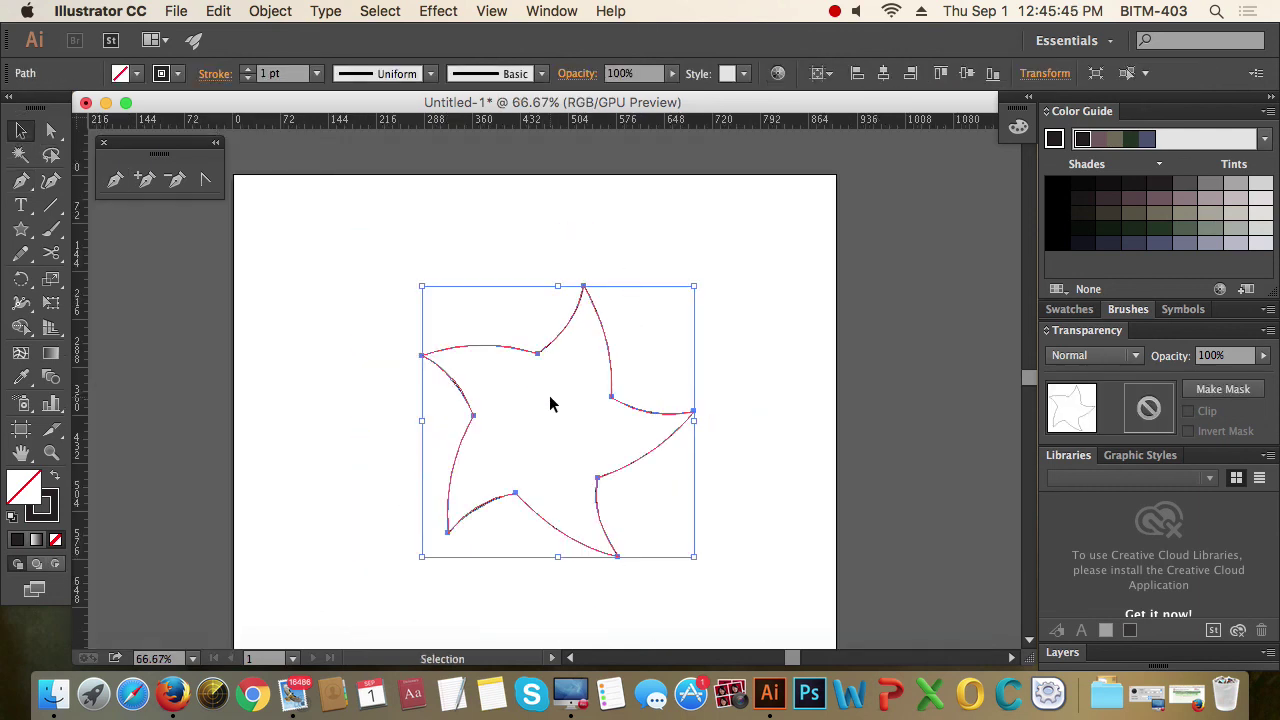
left_click_drag(543, 354, 344, 274)
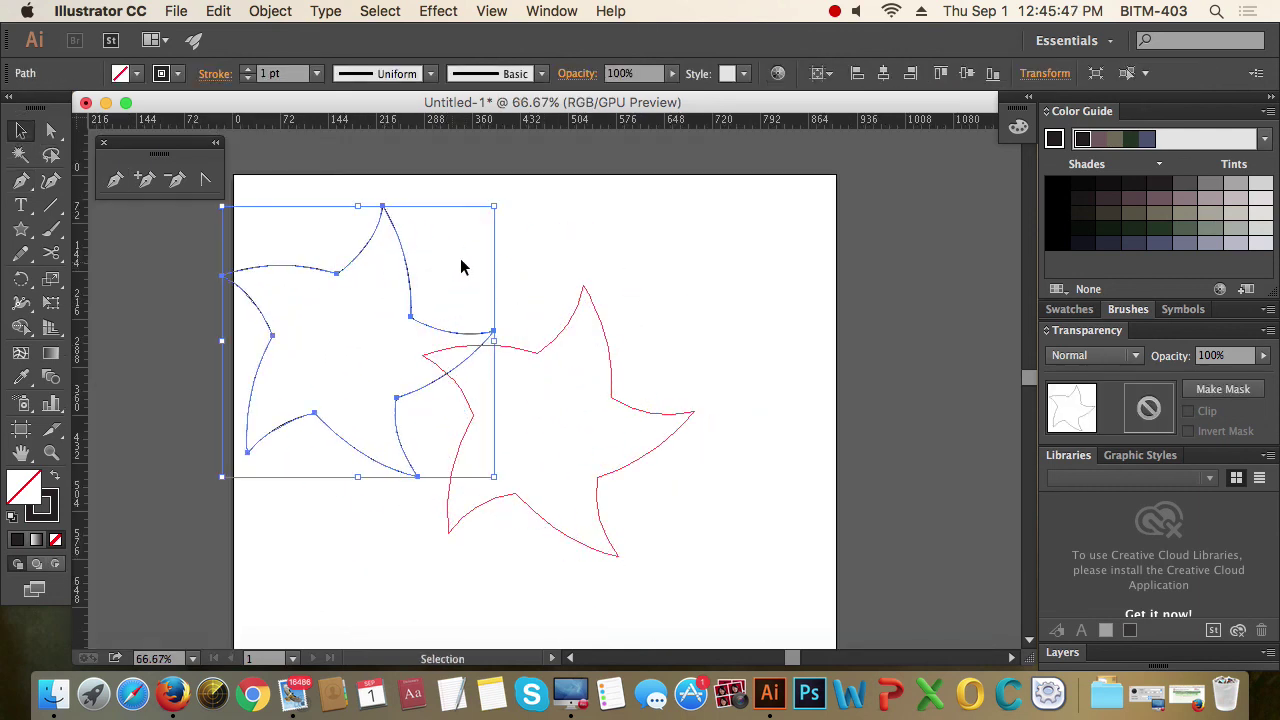
left_click(561, 274)
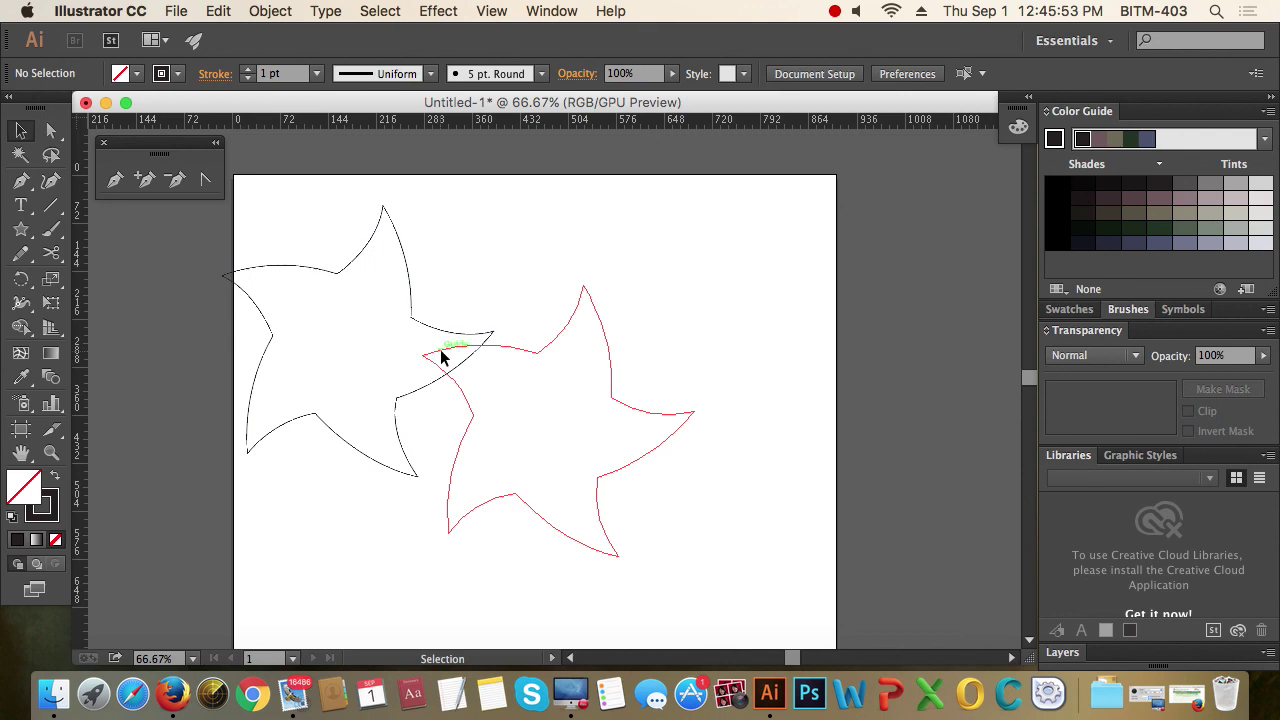
left_click(835, 11)
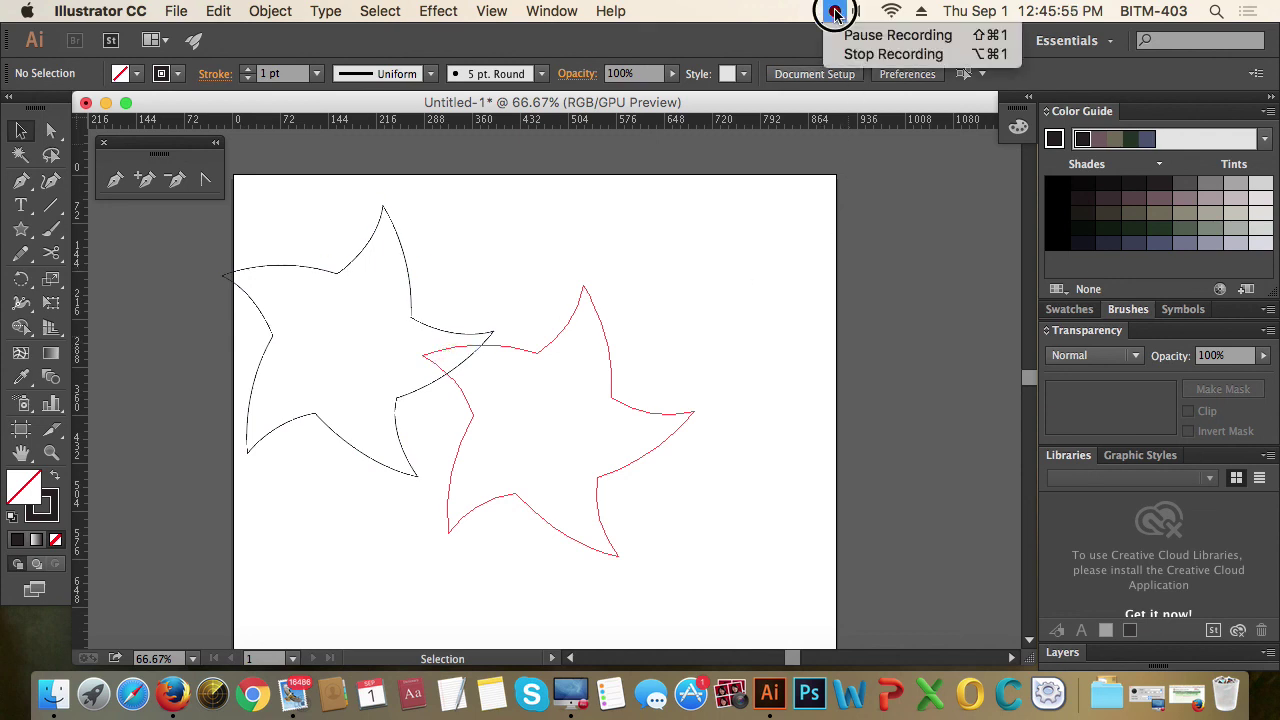
left_click(897, 35)
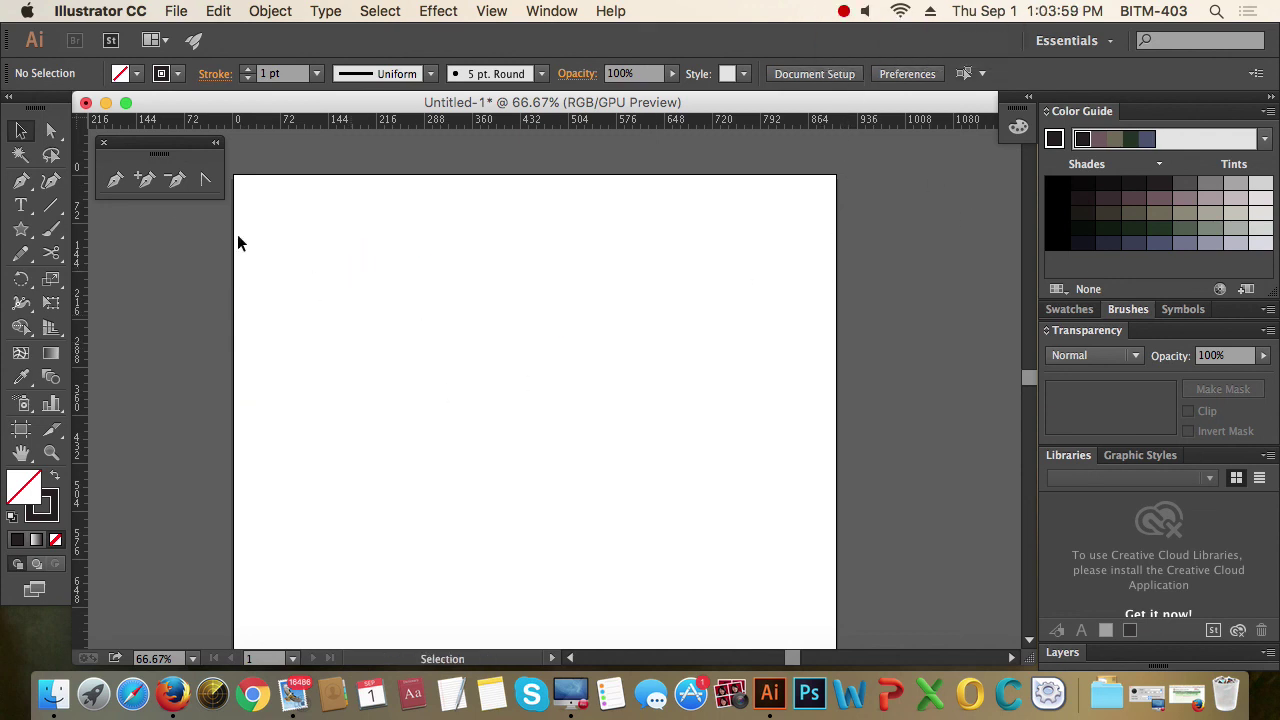
Draw an upright five-pointed star about 400 pt wide near the centre of the empty artboard and deselect it.
left_click(22, 232)
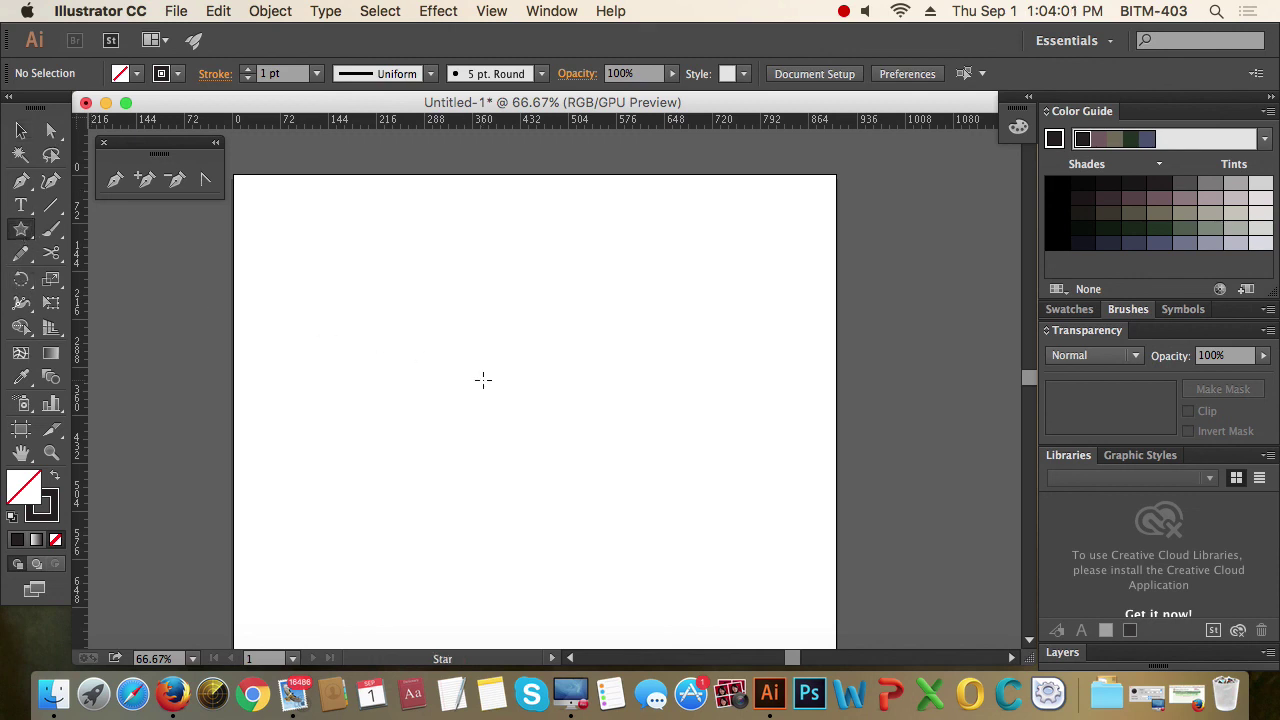
left_click_drag(531, 372, 590, 433)
left_click_drag(626, 483, 626, 483)
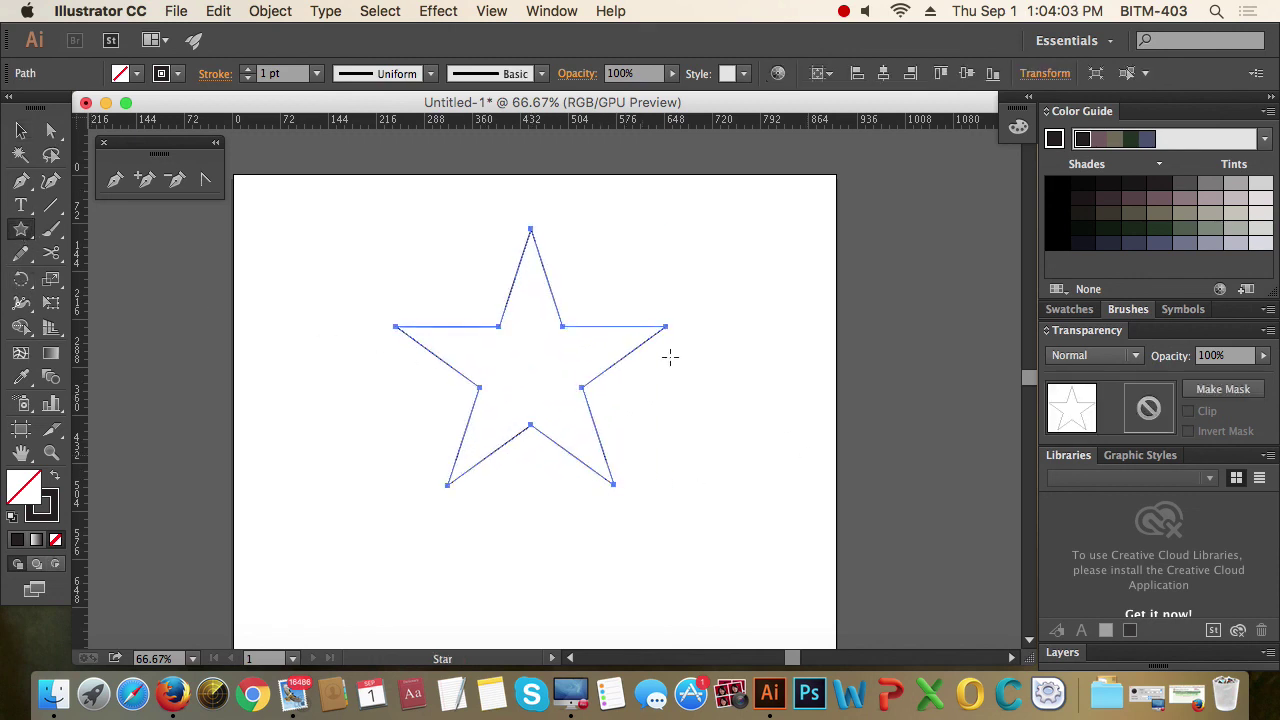
left_click(21, 130)
left_click(405, 260)
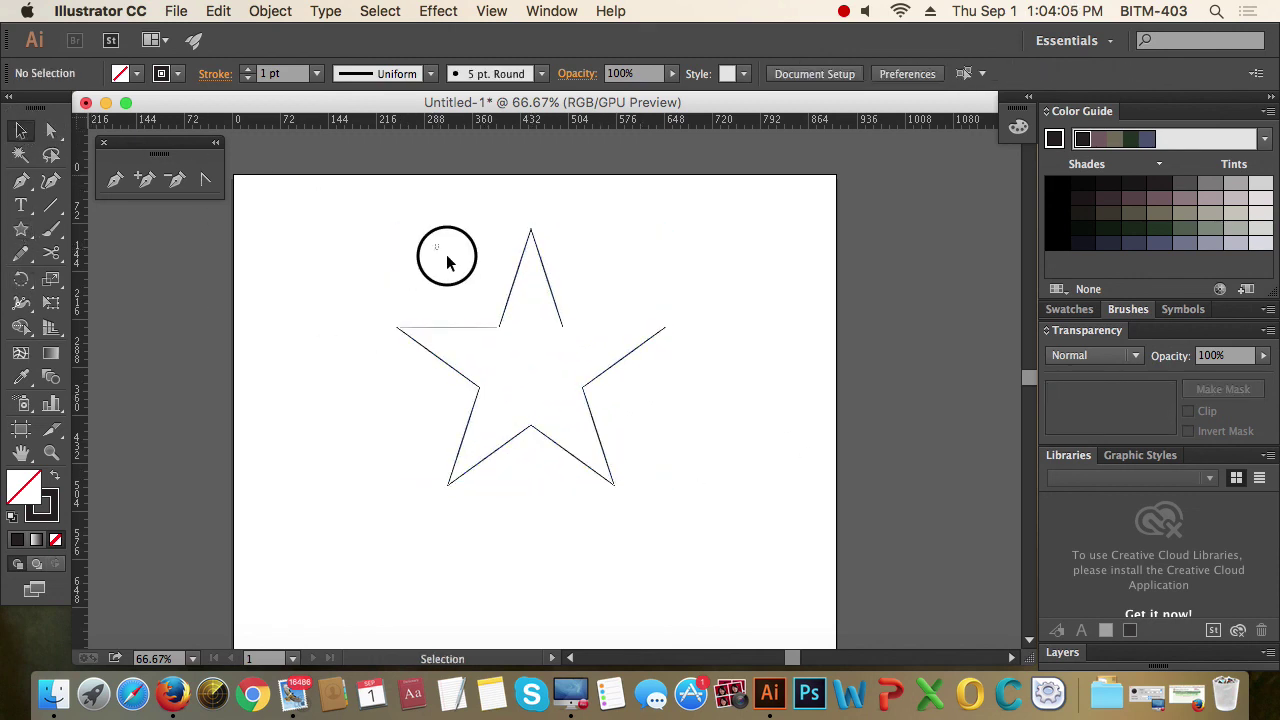
Apply a 44% Pucker & Bloat effect to the five-pointed star, bloating it into a flower shape, and deselect it.
left_click_drag(443, 257, 689, 409)
left_click(440, 11)
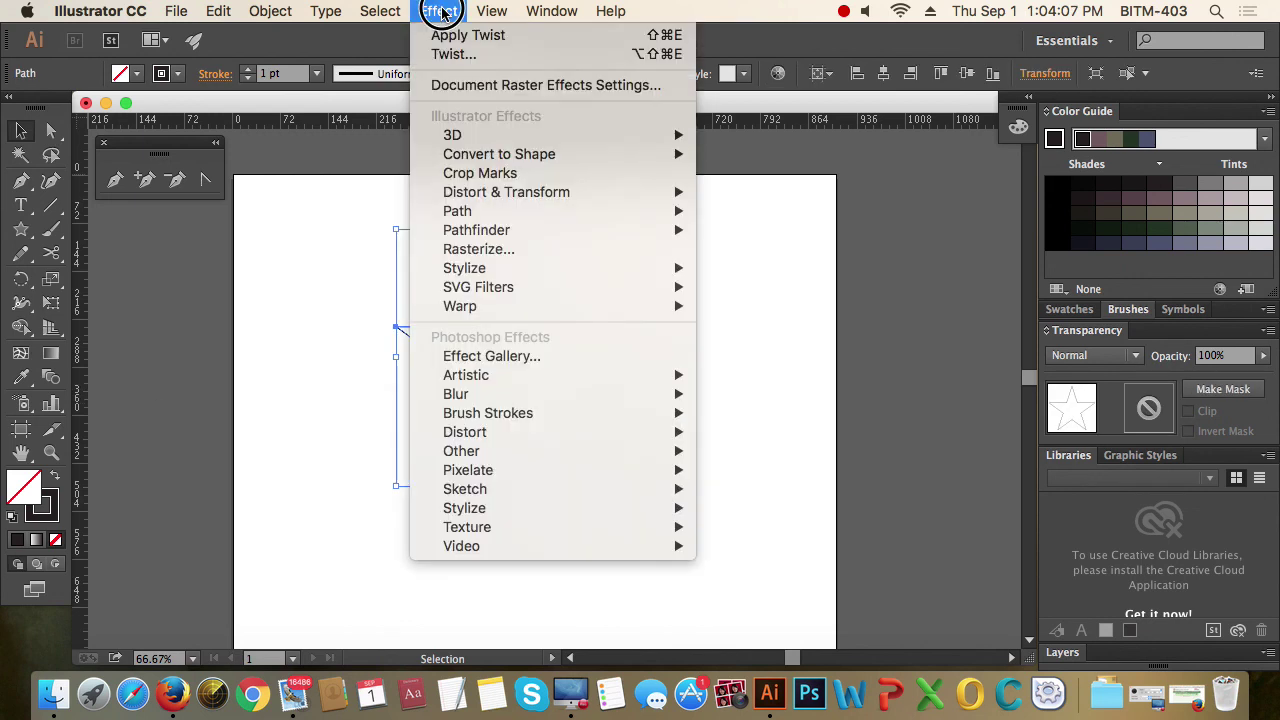
mouse_move(502, 200)
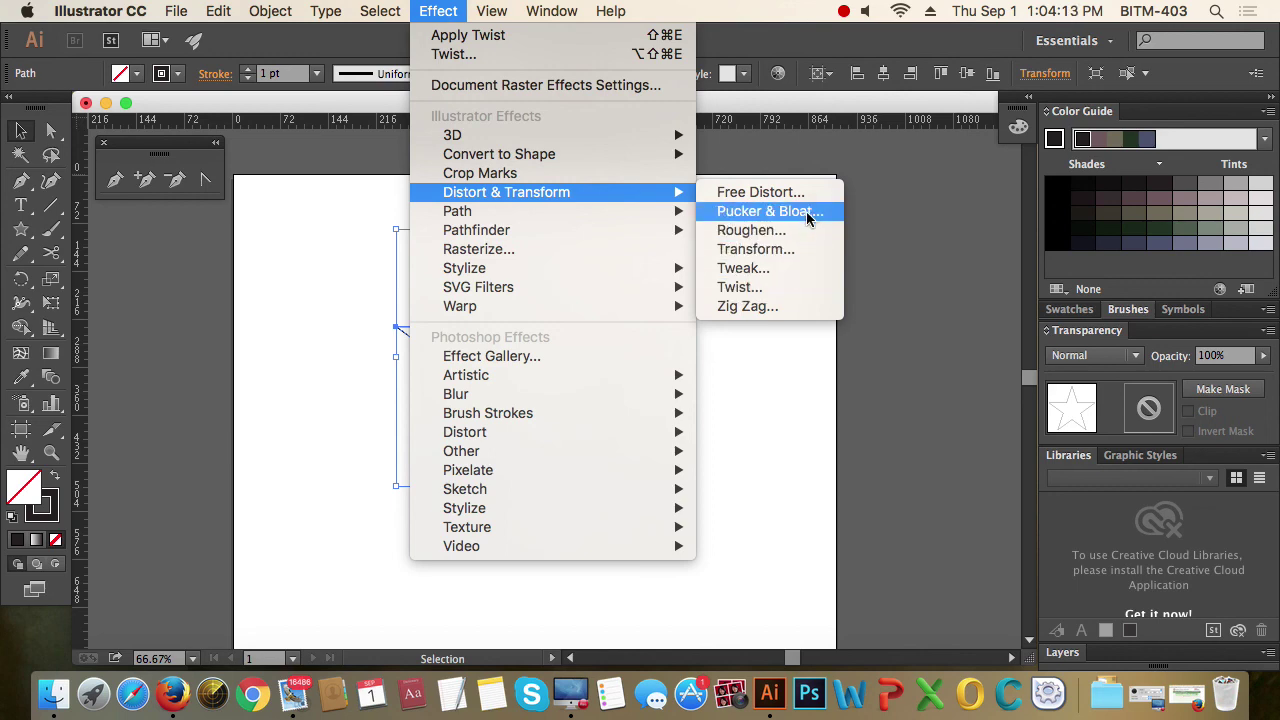
left_click(770, 211)
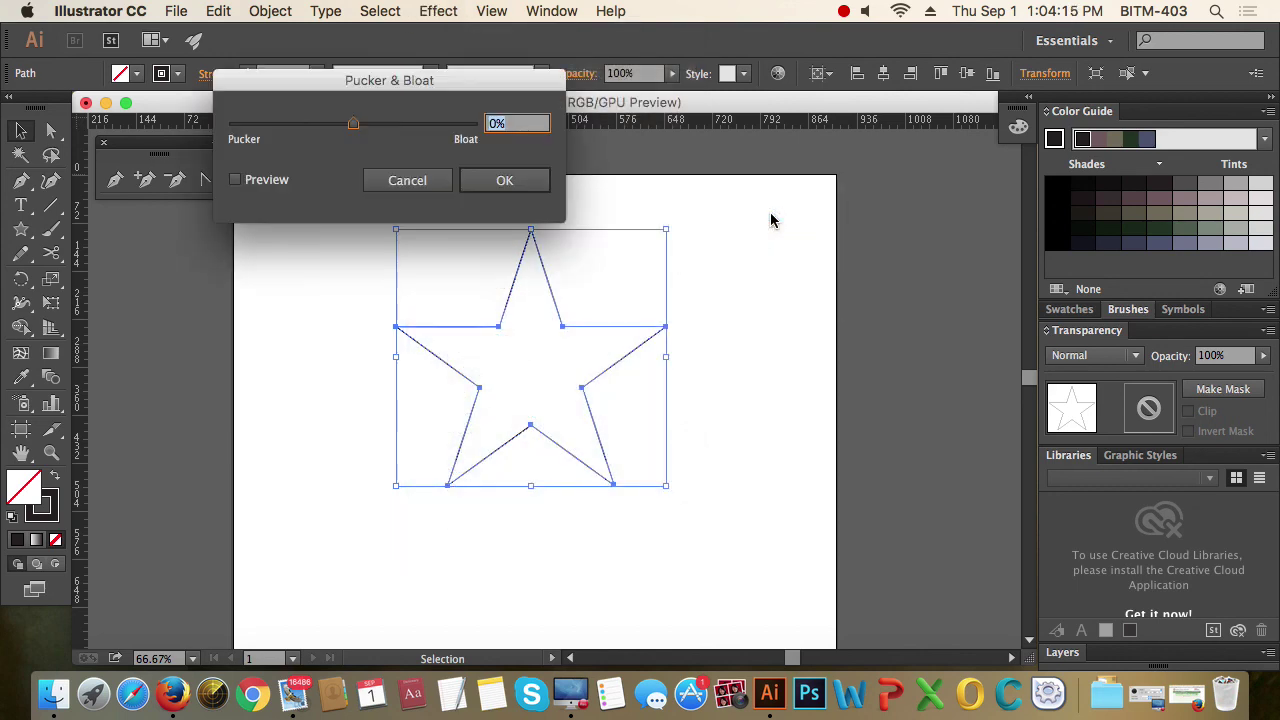
left_click(465, 121)
type("44")
left_click(504, 181)
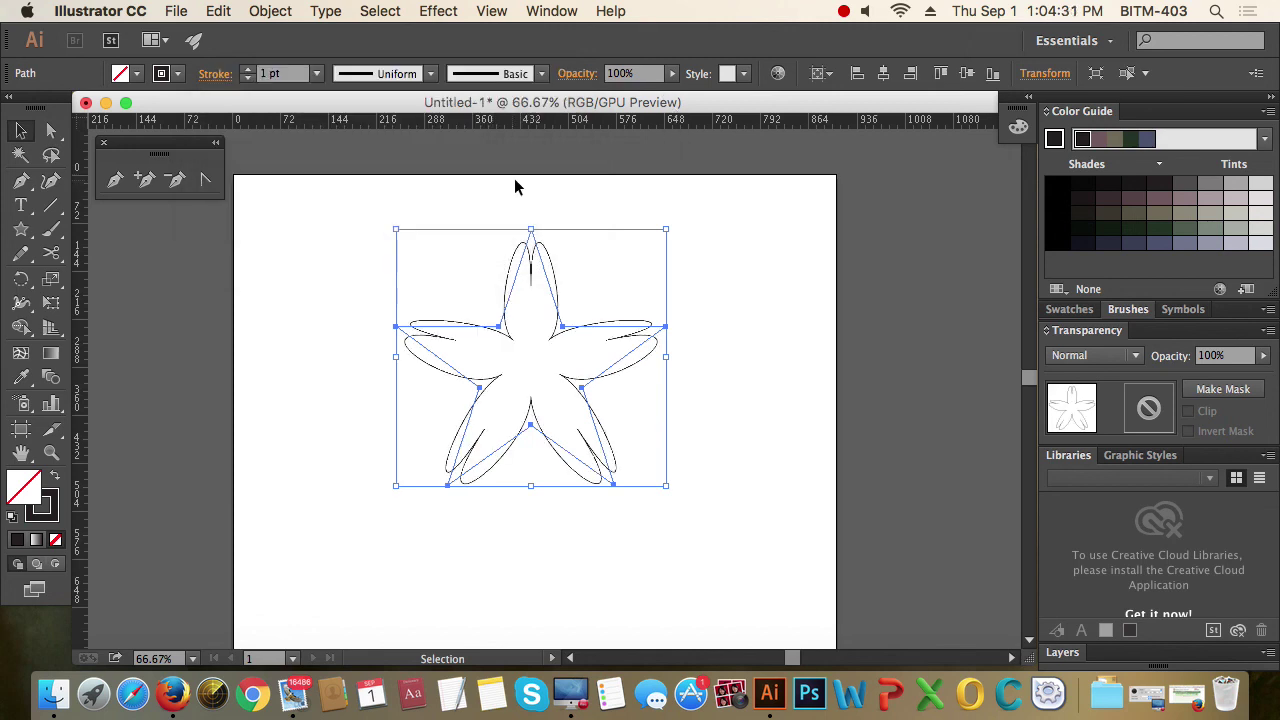
left_click(772, 322)
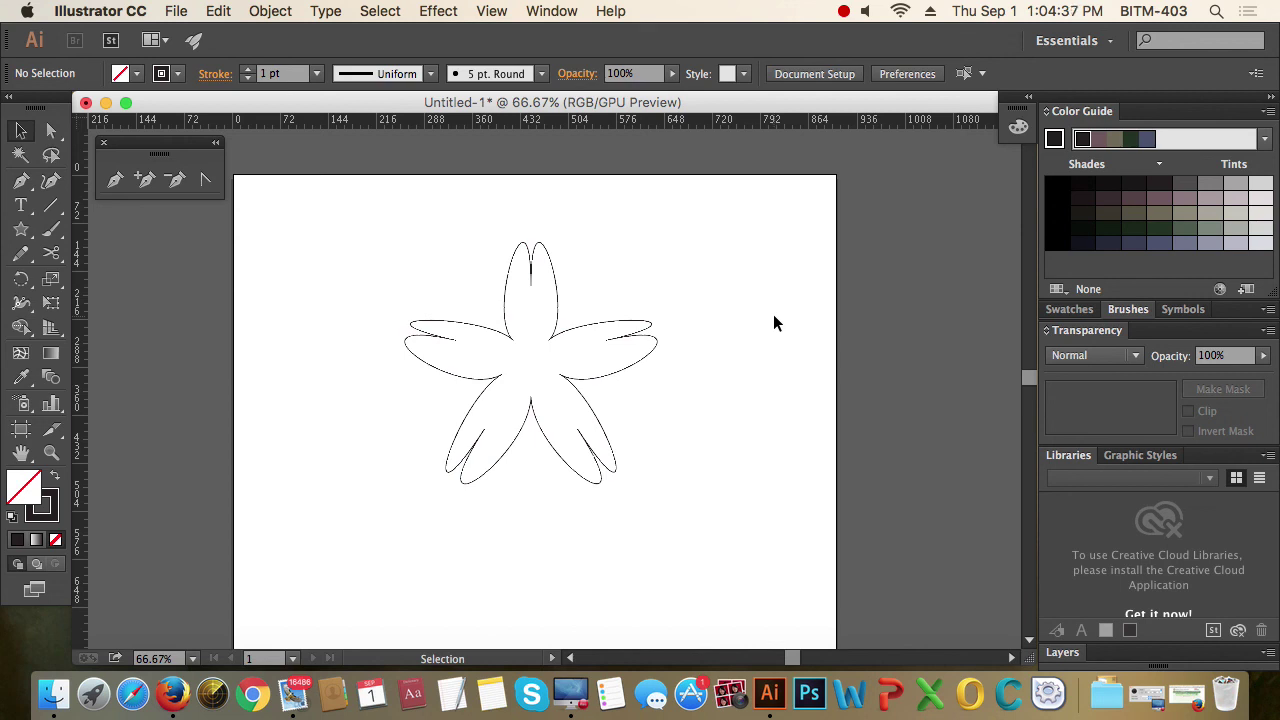
Expand the appearance of the bloated star and convert the resulting flower outline into guides.
left_click_drag(420, 263, 671, 443)
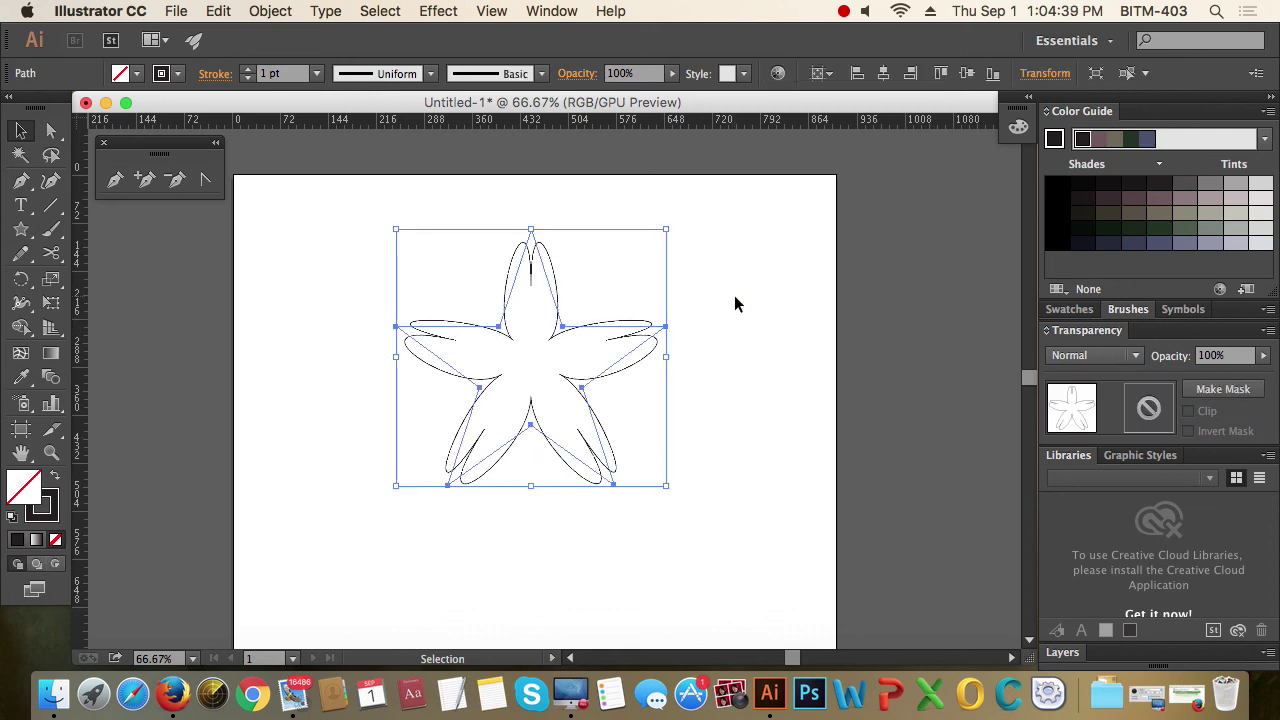
left_click(276, 12)
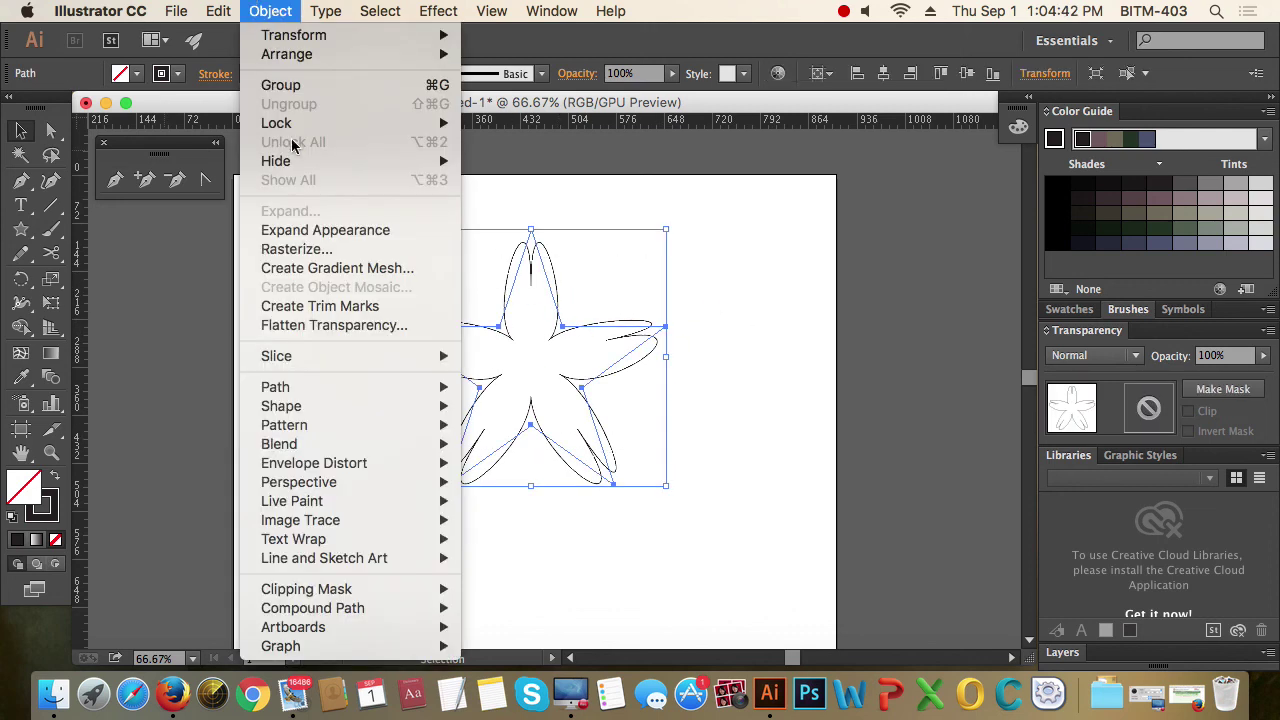
left_click(333, 233)
right_click(524, 306)
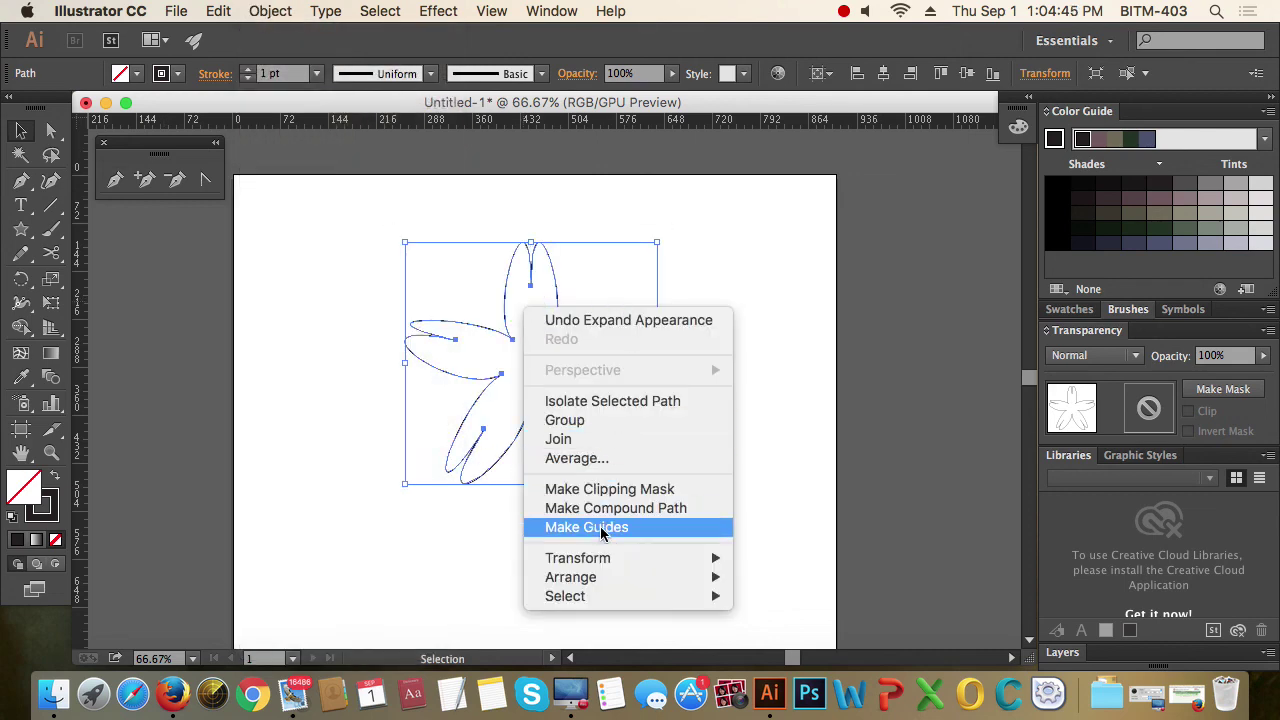
left_click(601, 527)
left_click(803, 357)
left_click(616, 430)
left_click(715, 345)
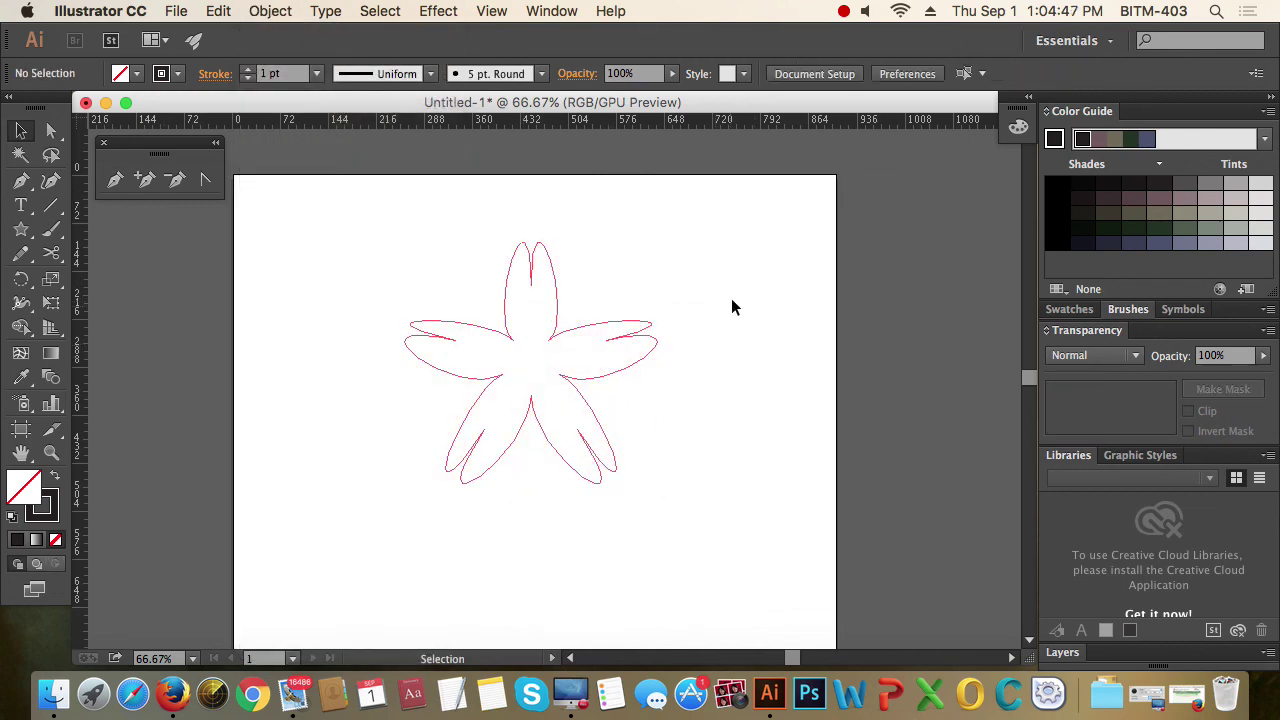
Lock the flower-shaped guides in place.
right_click(731, 307)
left_click(786, 478)
scroll(523, 274, "up", 1)
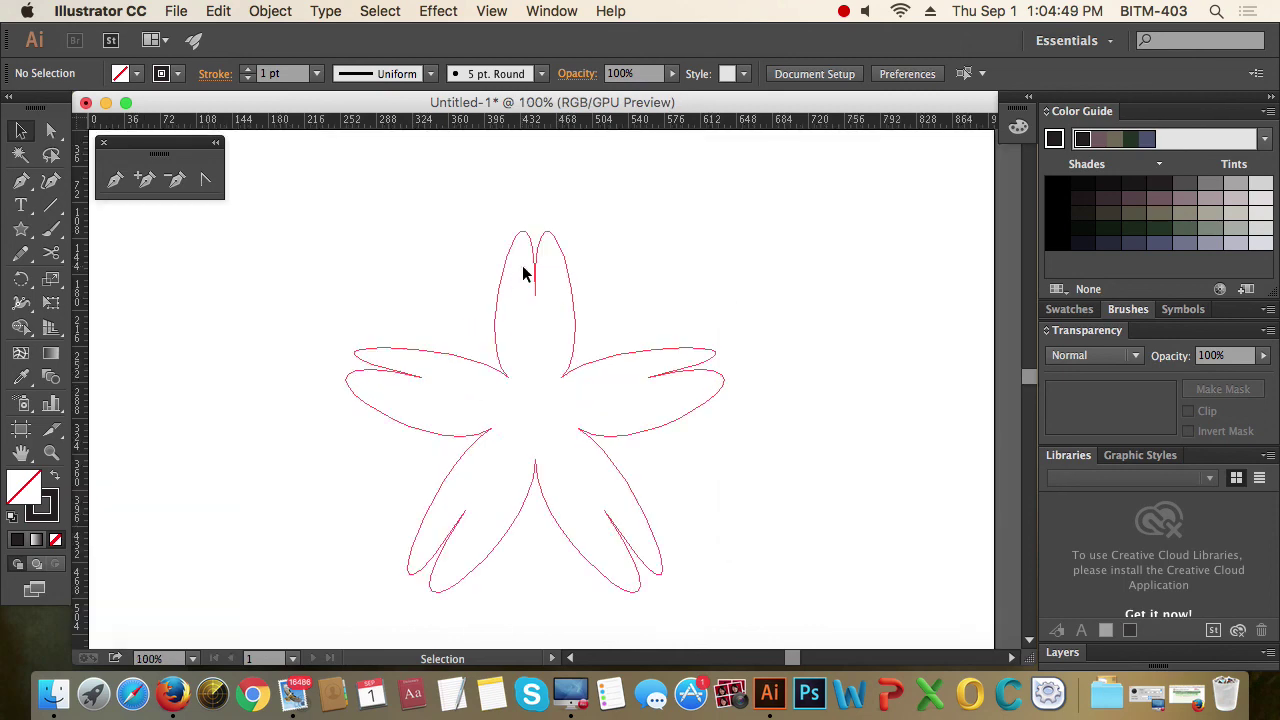
scroll(522, 272, "up", 2)
scroll(522, 272, "down", 2)
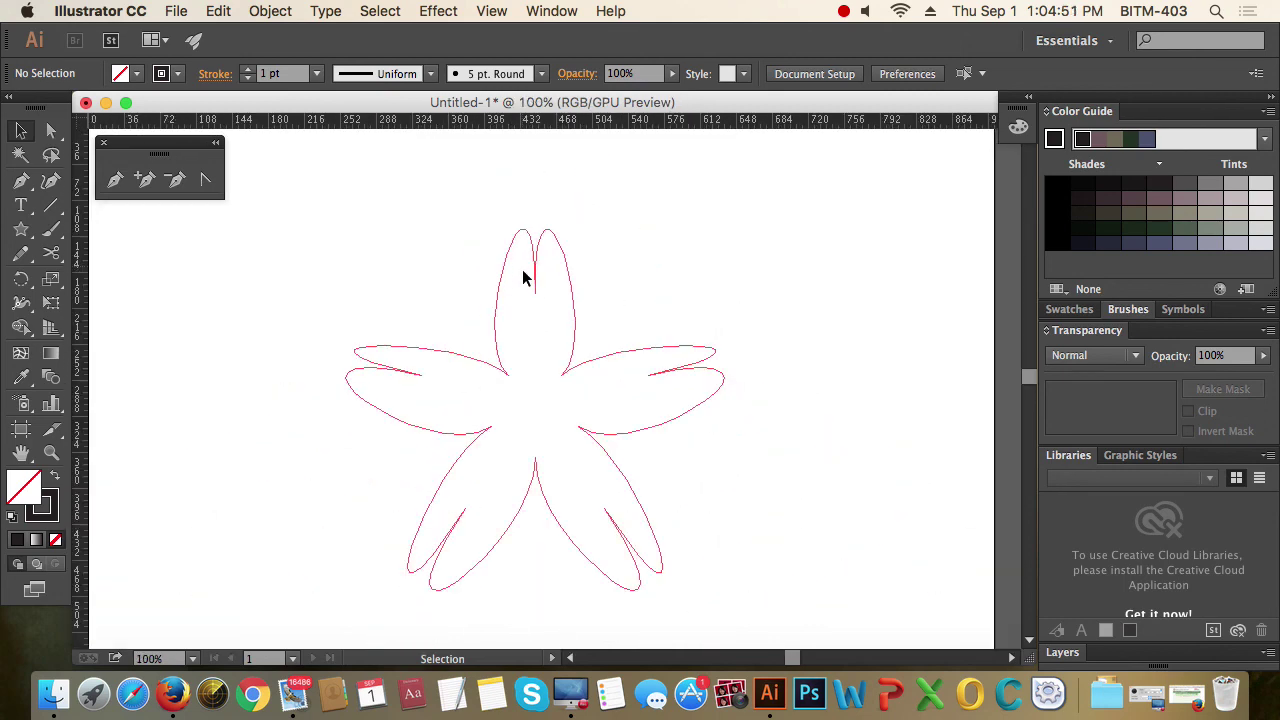
scroll(586, 277, "down", 2)
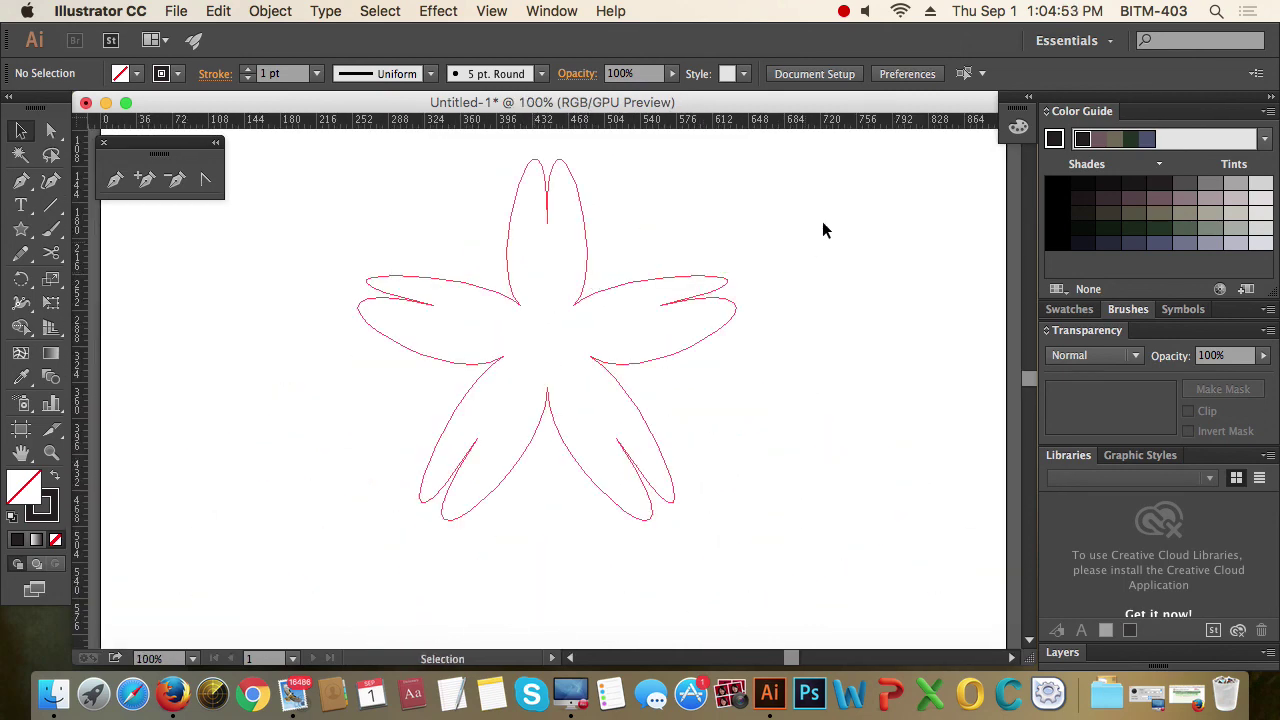